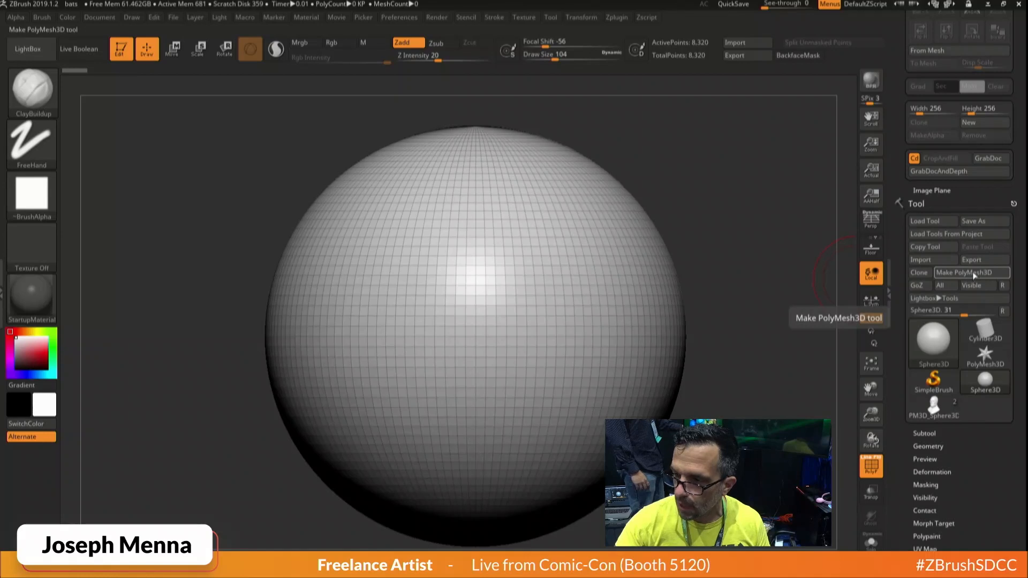
# Convert the sphere primitive into a PolyMesh3D and set the ClayBuildup brush's draw size to 35.
pyautogui.click(976, 274)
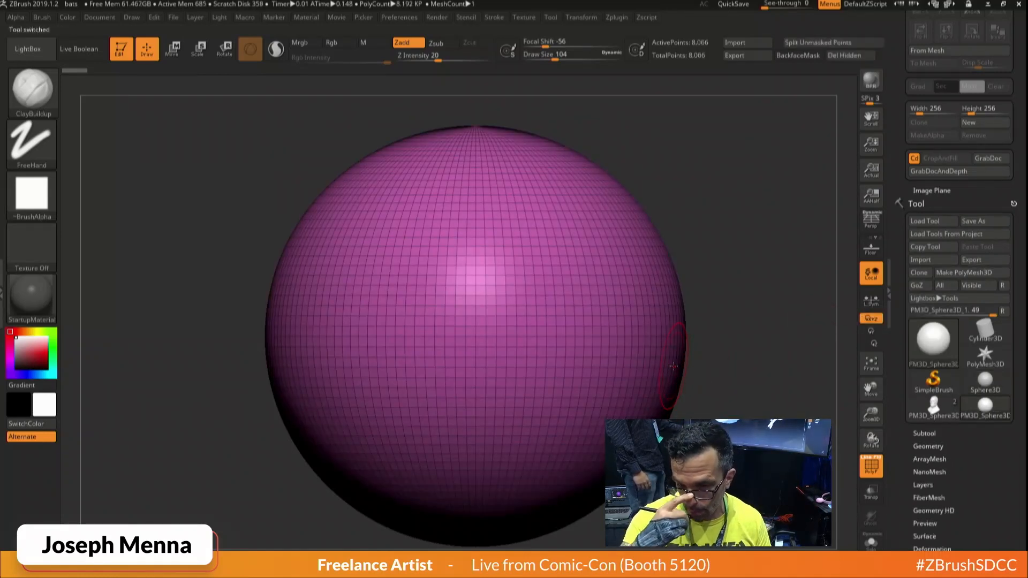
pyautogui.moveTo(701, 368)
pyautogui.mouseDown()
pyautogui.moveTo(645, 369)
pyautogui.moveTo(719, 348)
pyautogui.moveTo(695, 348)
pyautogui.mouseUp()
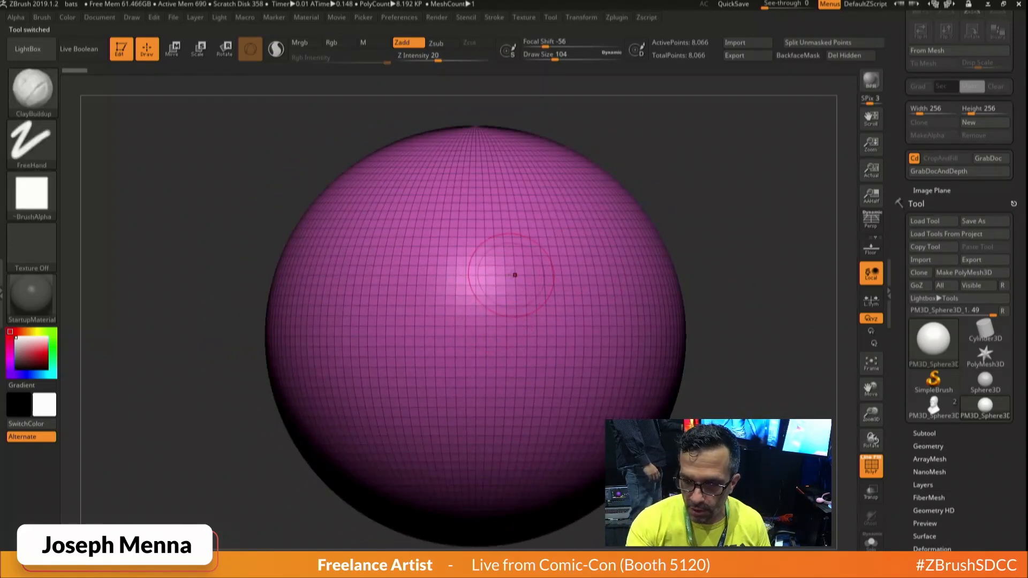
pyautogui.press('space')
pyautogui.moveTo(501, 282); pyautogui.dragTo(498, 281)
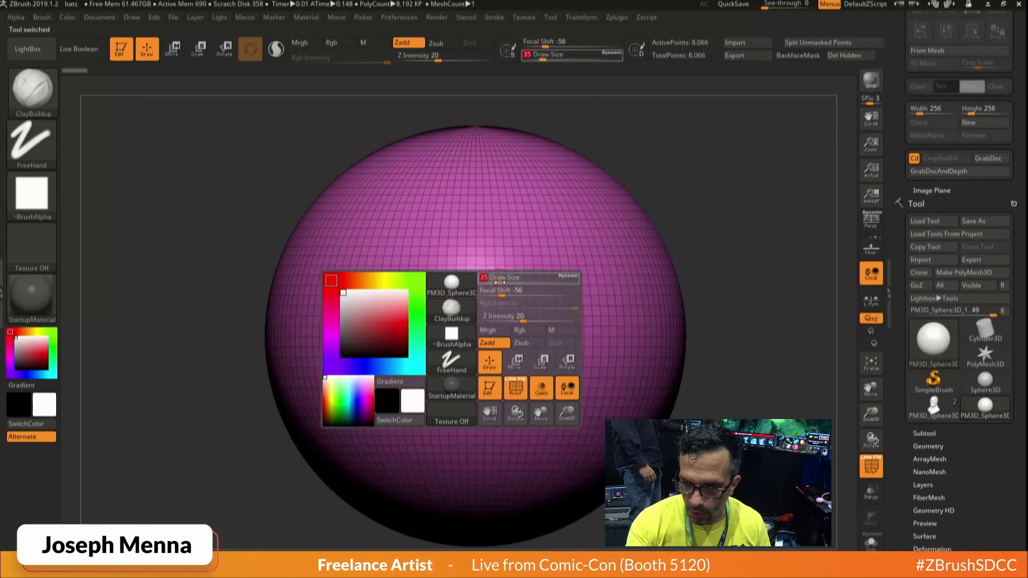
pyautogui.keyDown('ctrl'); pyautogui.moveTo(495, 280); pyautogui.dragTo(495, 285, button='right'); pyautogui.keyUp('ctrl')
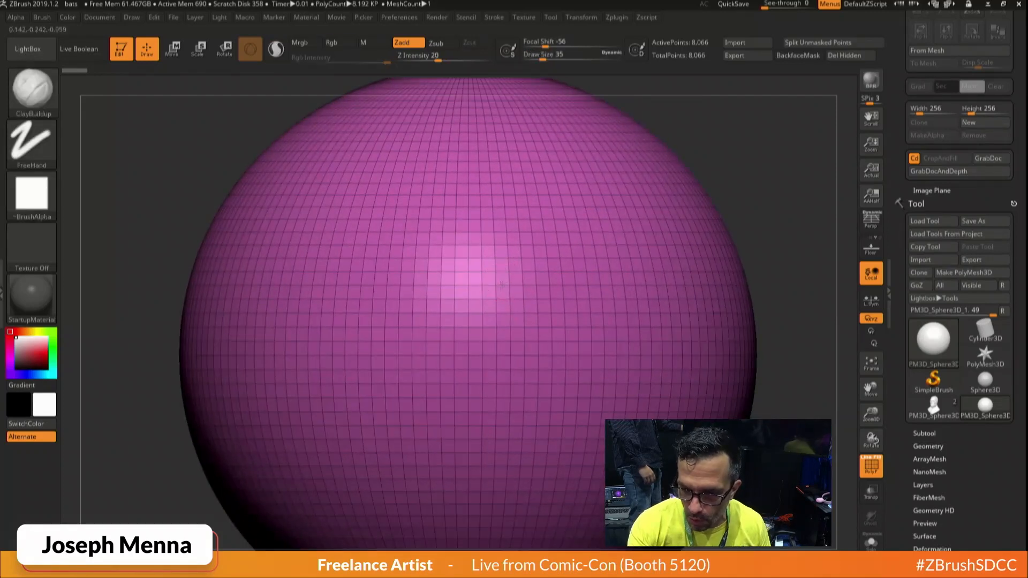
pyautogui.moveTo(502, 286); pyautogui.dragTo(476, 307)
pyautogui.moveTo(430, 345); pyautogui.dragTo(427, 348)
pyautogui.hotkey('ctrl', 'z')
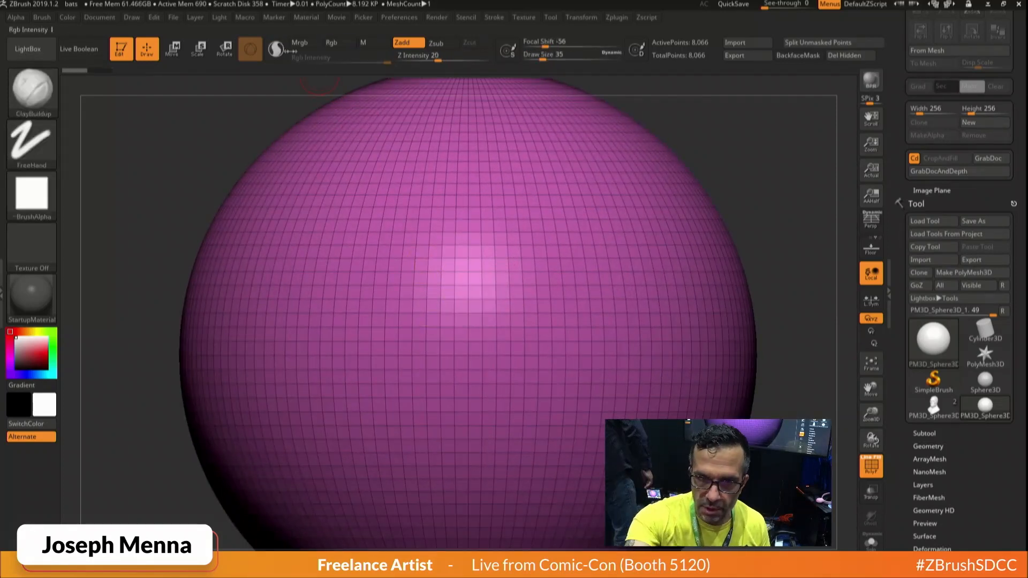
# Enable Sculptris Pro for a diagonal ClayBuildup stroke across the front of the sphere, and hide the polyframe.
pyautogui.click(277, 50)
pyautogui.moveTo(519, 234); pyautogui.dragTo(363, 386)
pyautogui.moveTo(449, 336)
pyautogui.keyDown('ctrl'); pyautogui.mouseDown(button='right')
pyautogui.moveTo(693, 405)
pyautogui.moveTo(614, 320)
pyautogui.mouseUp(button='right'); pyautogui.keyUp('ctrl')
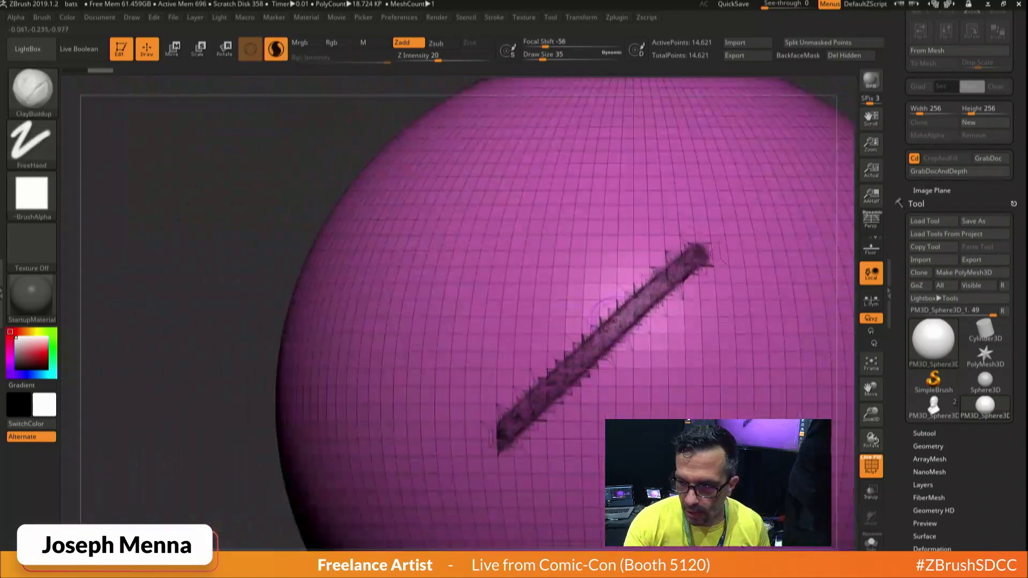
pyautogui.click(870, 467)
# Sculpt further ClayBuildup strokes beside the diagonal ridge and smooth them with a draw size of 59.
pyautogui.press('space')
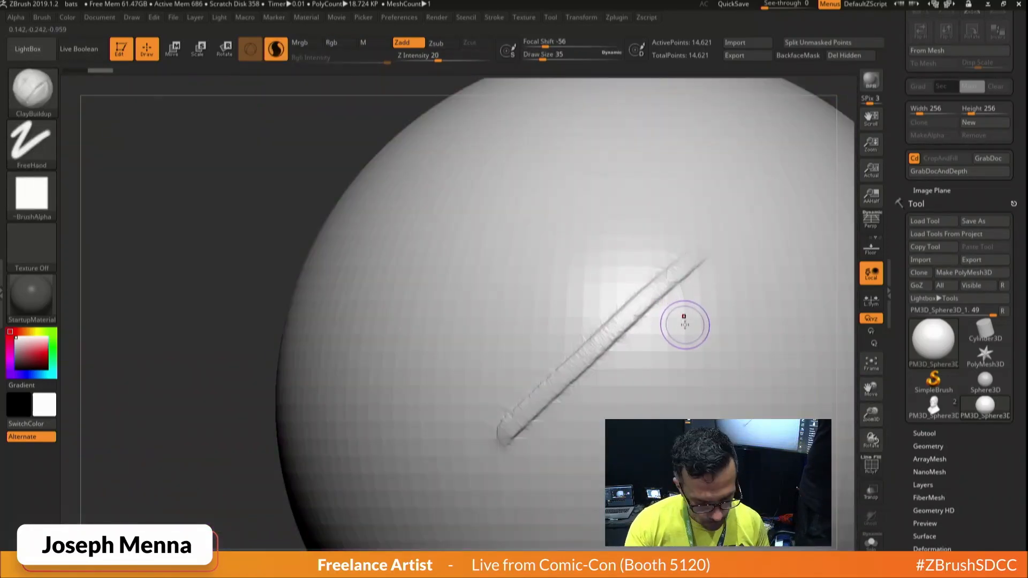
pyautogui.keyDown('alt'); pyautogui.moveTo(684, 324); pyautogui.dragTo(567, 298, button='right'); pyautogui.keyUp('alt')
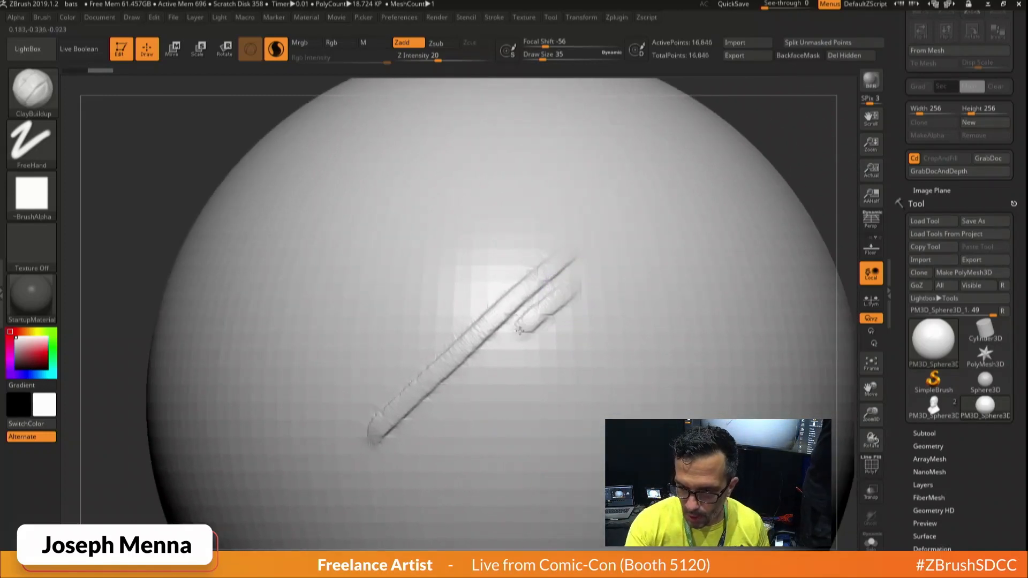
pyautogui.moveTo(519, 330)
pyautogui.mouseDown()
pyautogui.moveTo(573, 300)
pyautogui.moveTo(495, 369)
pyautogui.mouseUp()
pyautogui.moveTo(588, 321)
pyautogui.mouseDown()
pyautogui.moveTo(495, 377)
pyautogui.moveTo(531, 359)
pyautogui.moveTo(540, 321)
pyautogui.moveTo(490, 344)
pyautogui.mouseUp()
pyautogui.press('space')
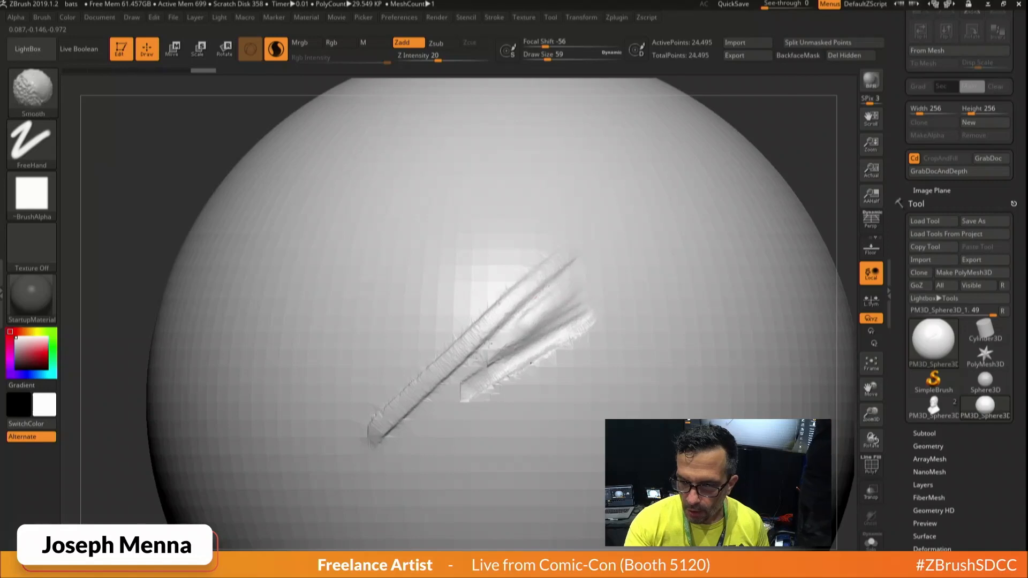
pyautogui.keyDown('shift'); pyautogui.moveTo(561, 342); pyautogui.dragTo(551, 359); pyautogui.keyUp('shift')
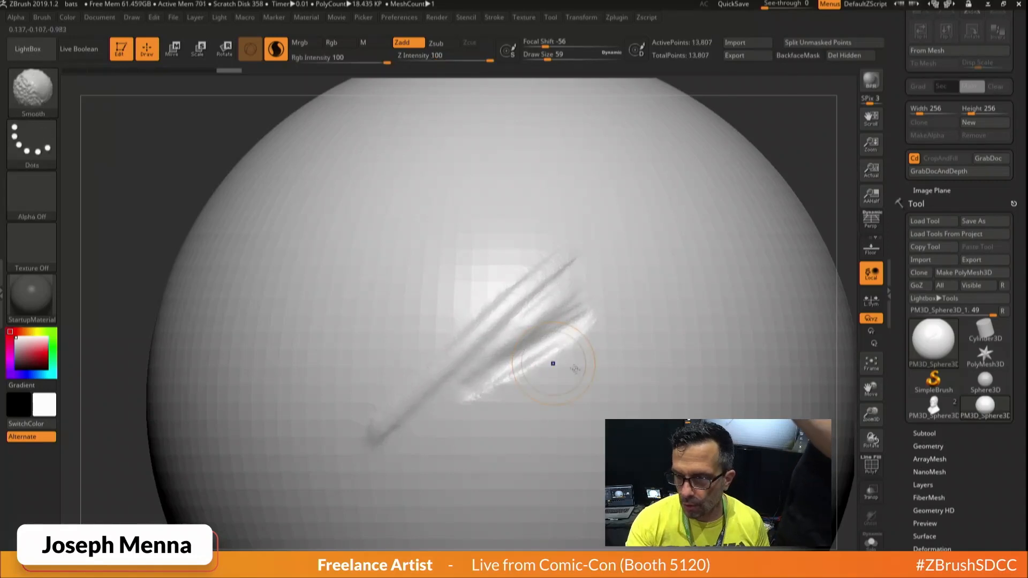
# Undo all the test strokes and smoothing on the sphere.
pyautogui.keyDown('ctrl'); pyautogui.moveTo(573, 376); pyautogui.dragTo(569, 366, button='right'); pyautogui.keyUp('ctrl')
pyautogui.hotkey('ctrl', 'z')
pyautogui.hotkey('ctrl', 'z')
pyautogui.hotkey('ctrl', 'z')
pyautogui.hotkey('ctrl', 'z')
pyautogui.hotkey('ctrl', 'z')
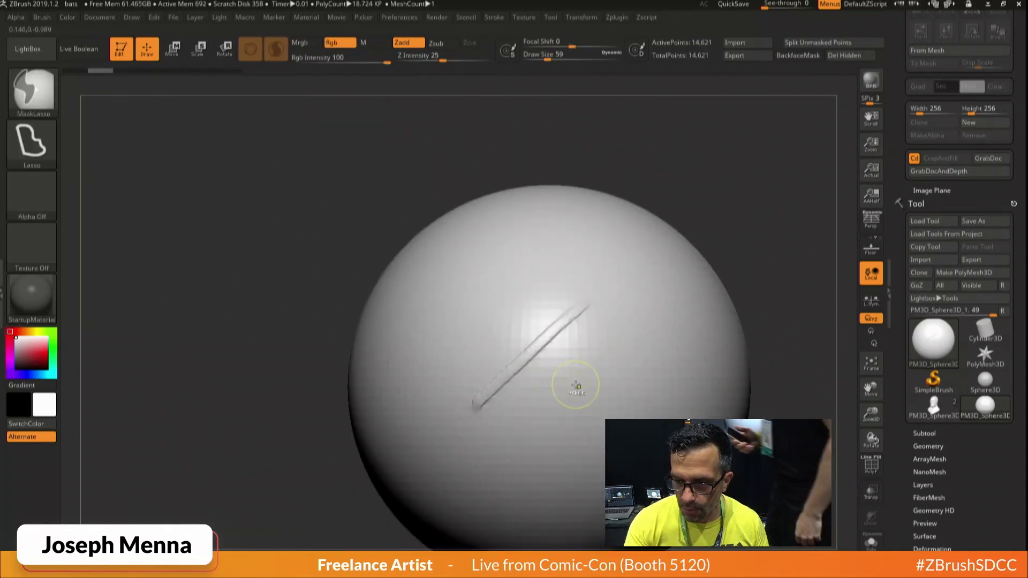
pyautogui.keyDown('alt'); pyautogui.moveTo(635, 315); pyautogui.dragTo(587, 276, button='right'); pyautogui.keyUp('alt')
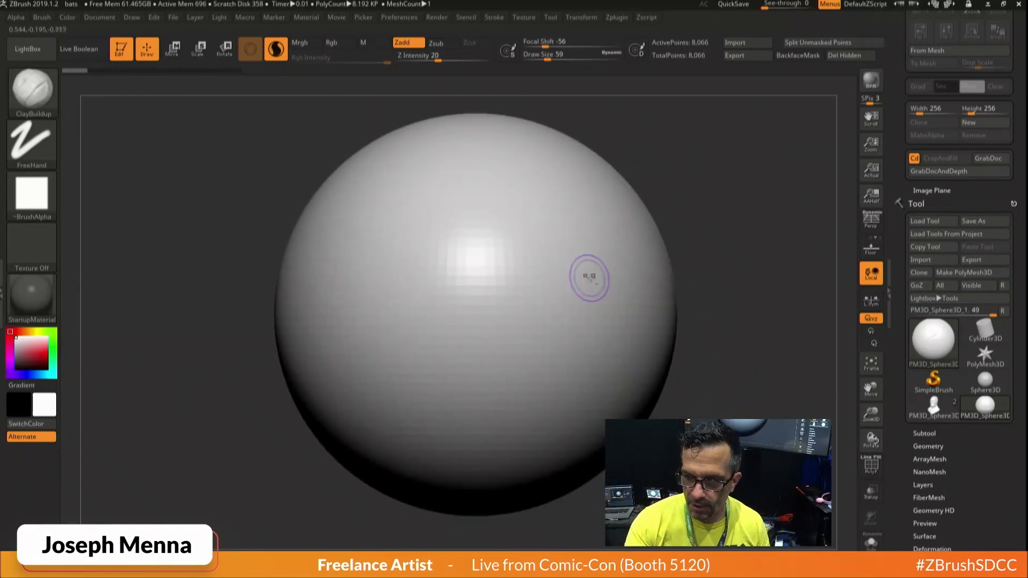
# Scale the sphere's width to about 0.65 with the gizmo and reduce its depth slightly to form an egg shape.
pyautogui.press('space')
pyautogui.press('w')
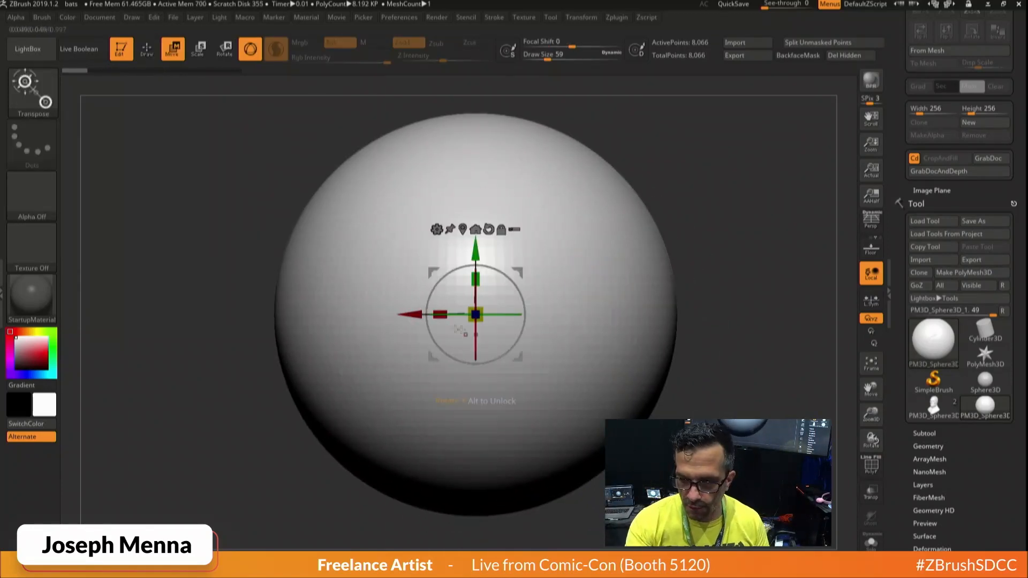
pyautogui.moveTo(438, 316); pyautogui.dragTo(468, 317)
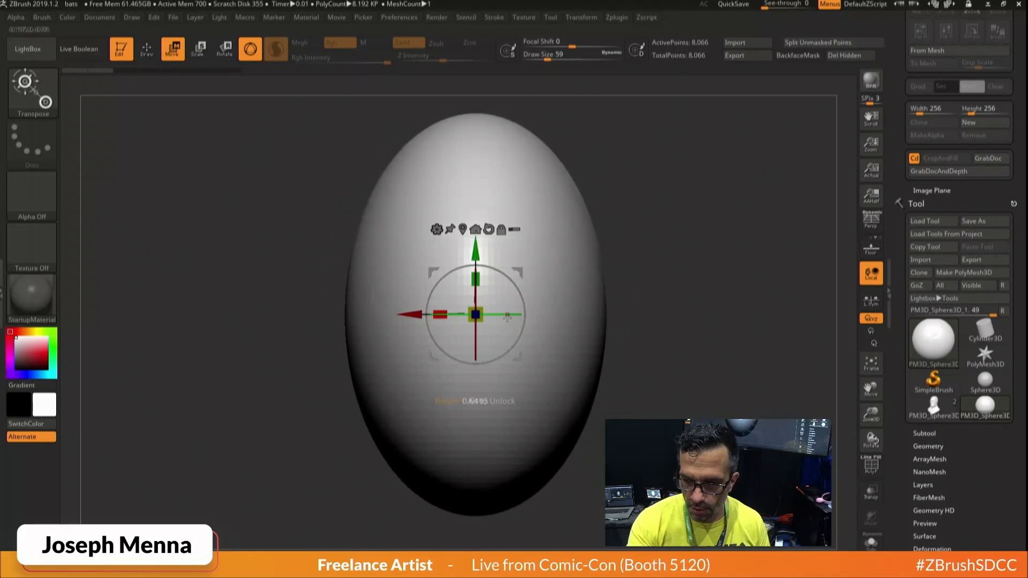
pyautogui.moveTo(477, 320); pyautogui.dragTo(605, 329, button='right')
pyautogui.moveTo(385, 314); pyautogui.dragTo(365, 314)
pyautogui.moveTo(368, 316); pyautogui.dragTo(455, 334, button='right')
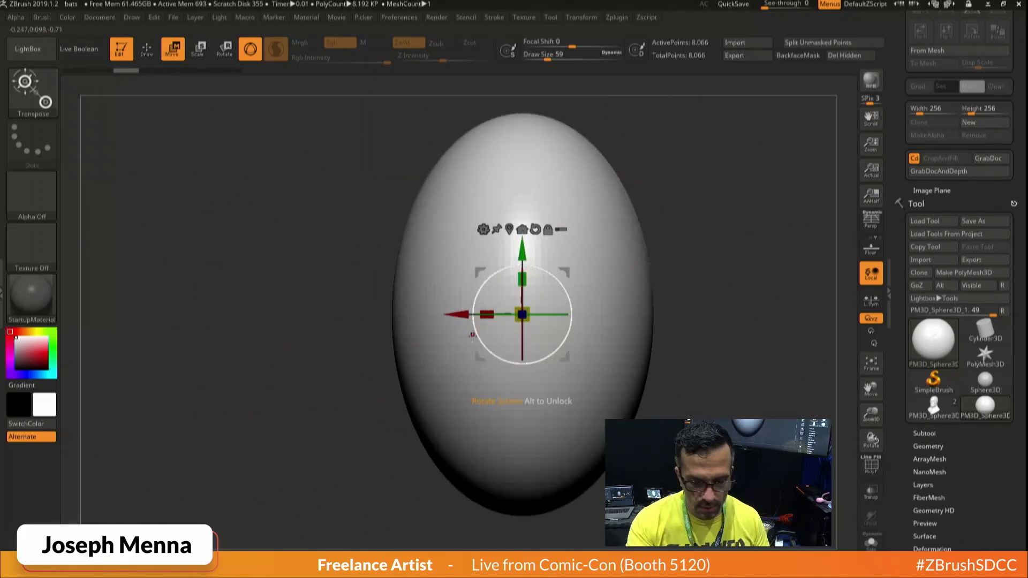
pyautogui.press('q')
# Switch to the Move brush with a draw size of 422 and activate symmetry.
pyautogui.click(587, 18)
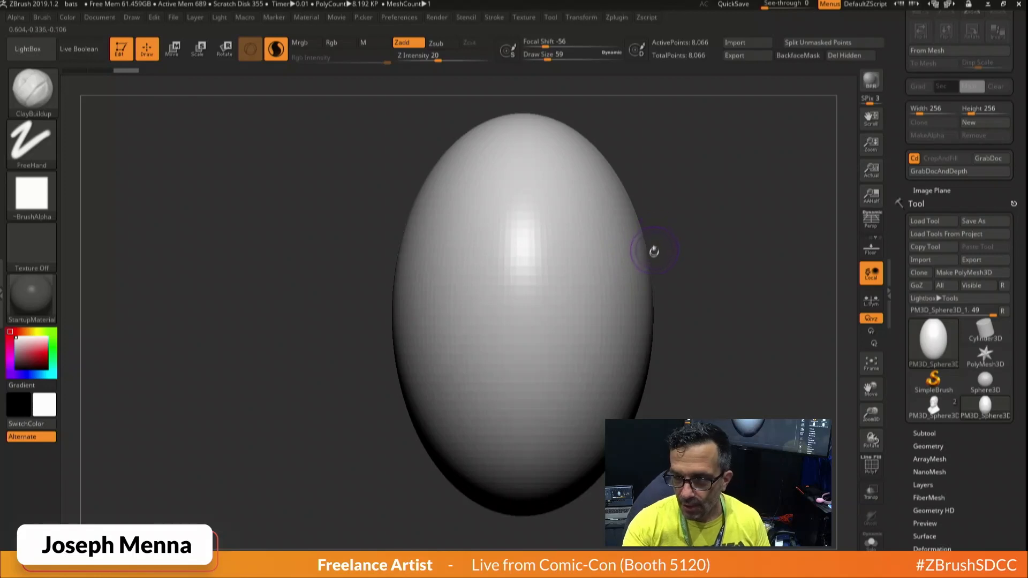
pyautogui.moveTo(681, 253); pyautogui.dragTo(619, 275)
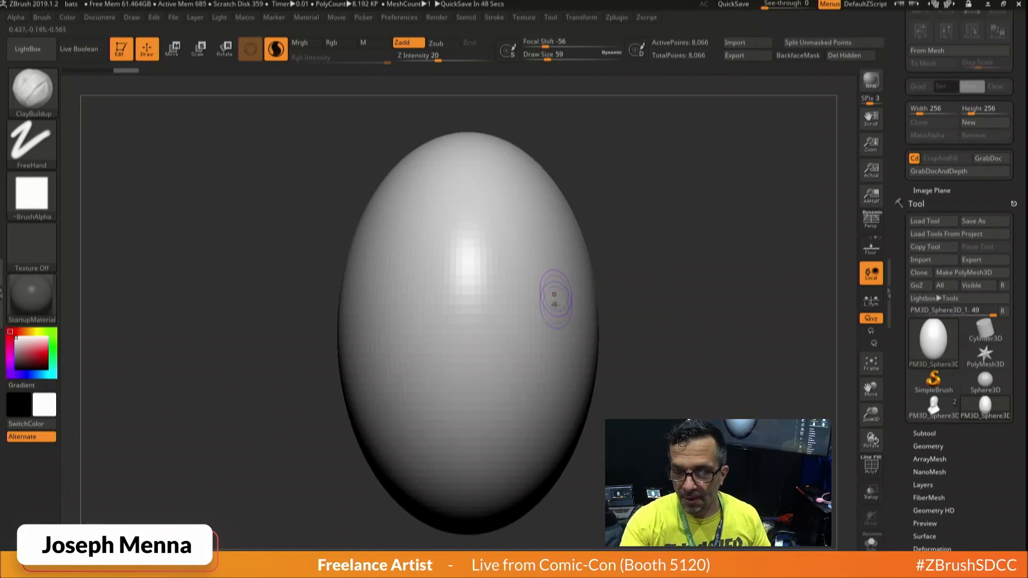
pyautogui.press('space')
pyautogui.click(489, 271)
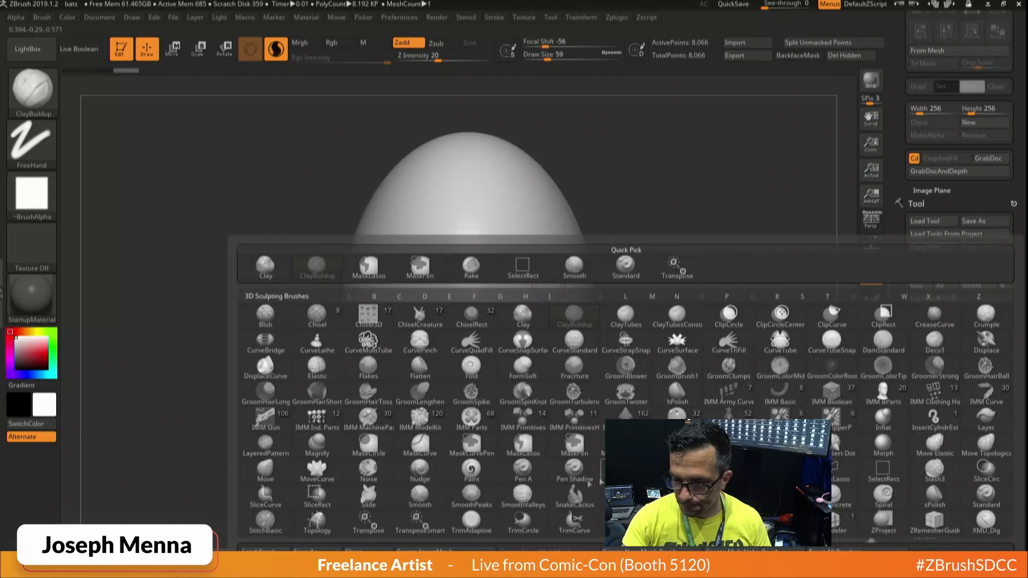
pyautogui.click(270, 474)
pyautogui.press('space')
pyautogui.moveTo(578, 284); pyautogui.dragTo(614, 284)
pyautogui.click(581, 17)
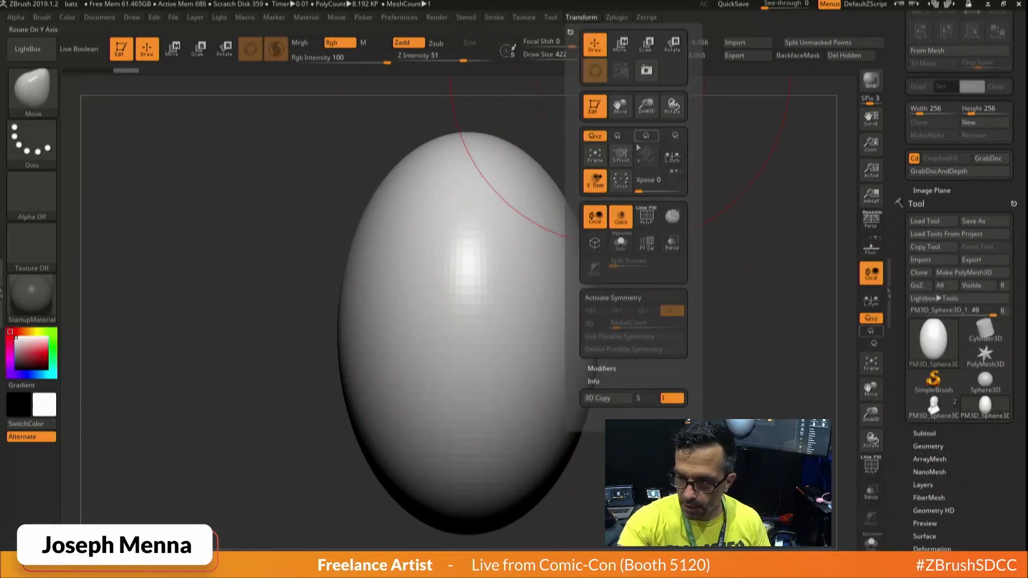
pyautogui.click(613, 299)
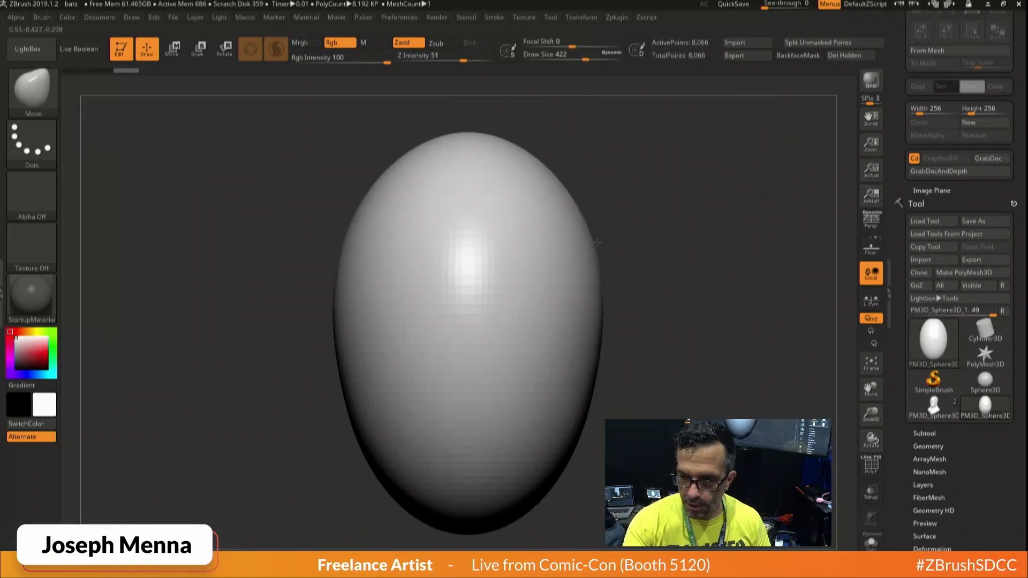
# In side view, pull the upper left of the egg outward and push its lower left and underside inward.
pyautogui.moveTo(594, 341); pyautogui.dragTo(749, 343)
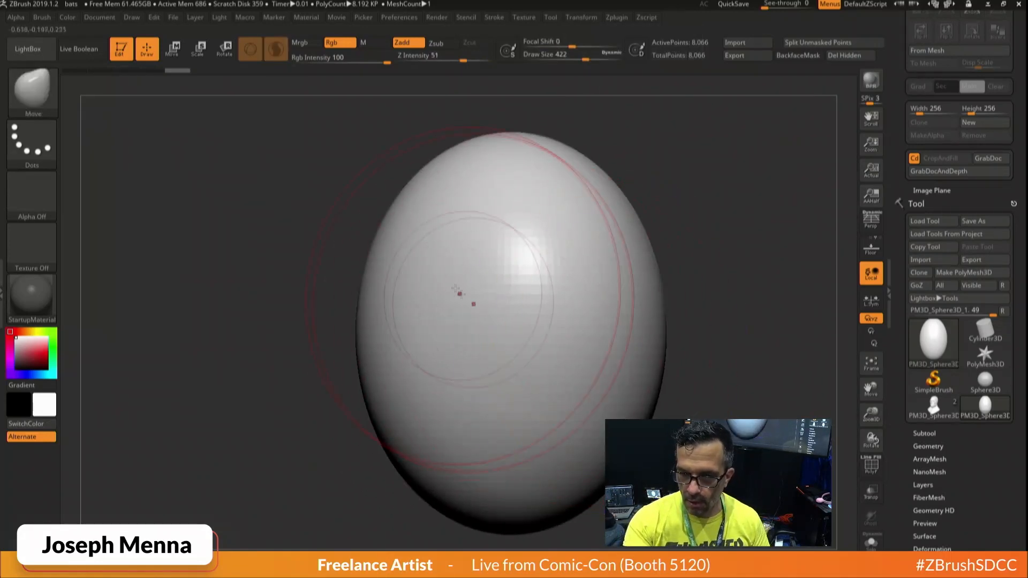
pyautogui.moveTo(428, 272); pyautogui.dragTo(404, 265)
pyautogui.moveTo(425, 215); pyautogui.dragTo(408, 193)
pyautogui.moveTo(389, 264); pyautogui.dragTo(358, 284)
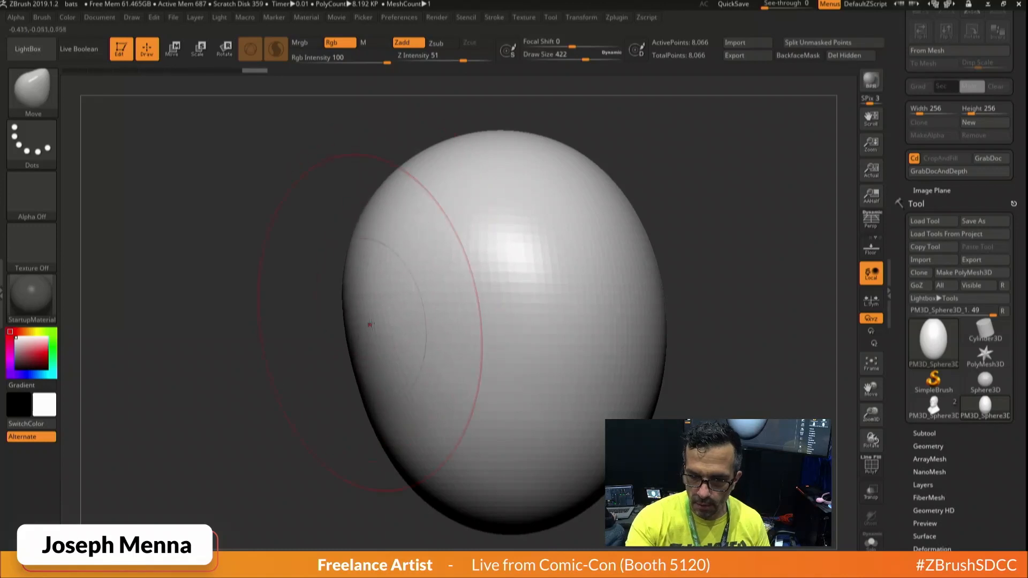
pyautogui.moveTo(369, 334); pyautogui.dragTo(386, 364)
pyautogui.moveTo(420, 471); pyautogui.dragTo(435, 455)
pyautogui.moveTo(495, 516); pyautogui.dragTo(503, 501)
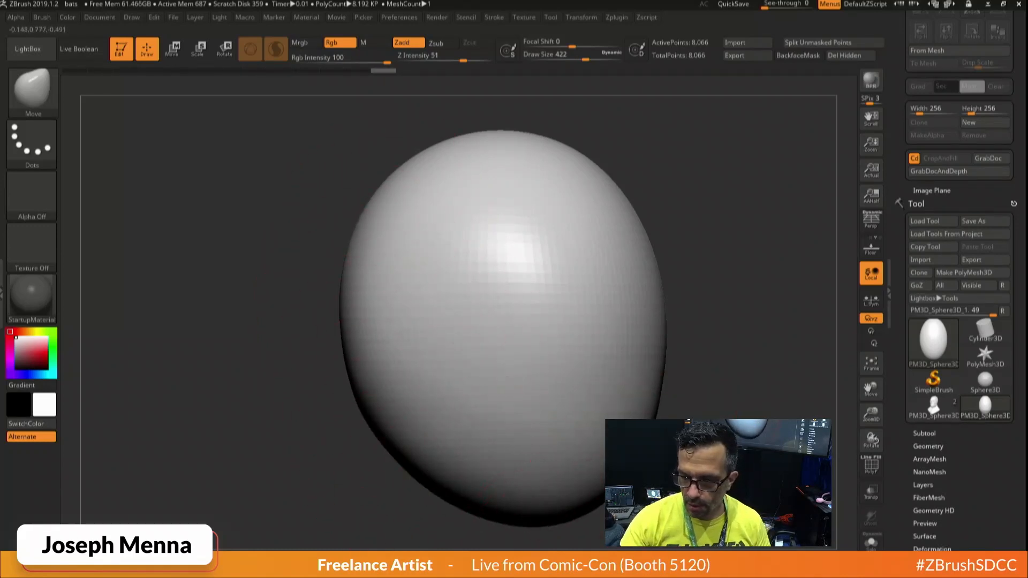
# Pull the middle and upper parts of the egg's right profile outward with the Move brush.
pyautogui.moveTo(654, 367); pyautogui.dragTo(661, 364)
pyautogui.moveTo(652, 295); pyautogui.dragTo(663, 287)
pyautogui.moveTo(633, 230); pyautogui.dragTo(640, 222)
# Set the Move brush's draw size to 372 and push the lower sides inward symmetrically to taper the head.
pyautogui.moveTo(712, 268); pyautogui.dragTo(591, 287)
pyautogui.press('space')
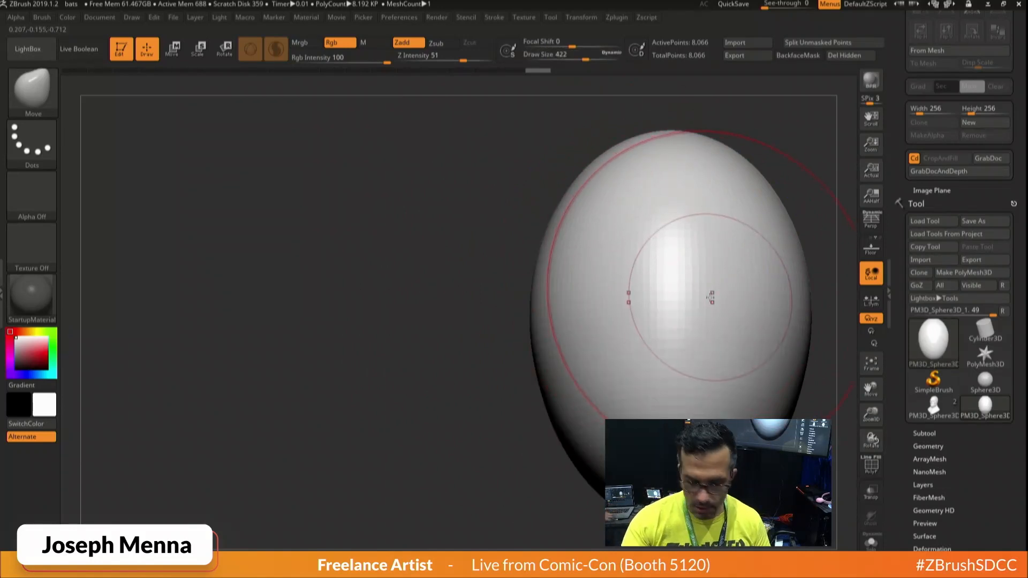
pyautogui.keyDown('alt'); pyautogui.moveTo(824, 297); pyautogui.dragTo(587, 294); pyautogui.keyUp('alt')
pyautogui.press('space')
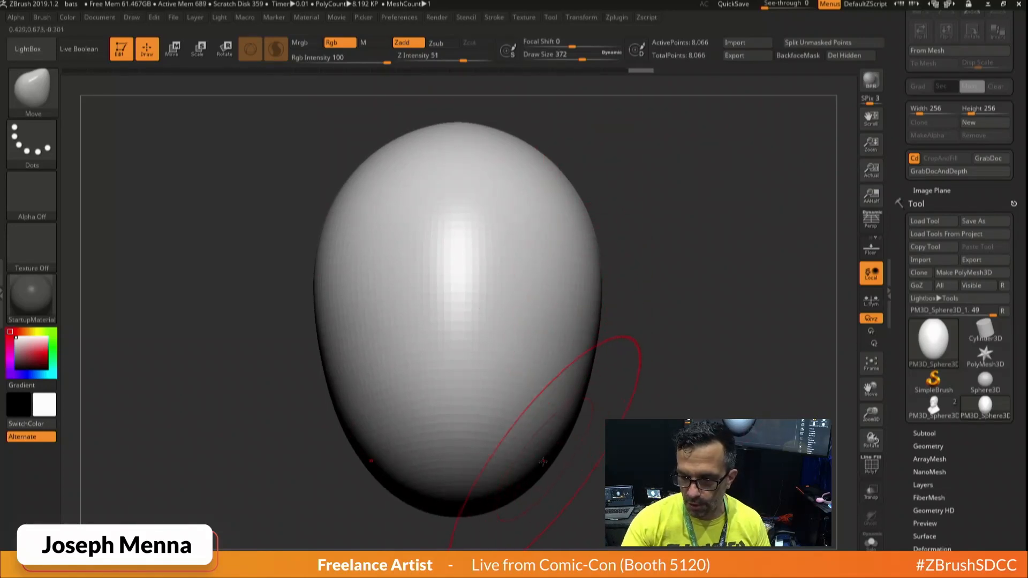
pyautogui.moveTo(534, 479); pyautogui.dragTo(515, 465)
# In side view, pull the middle and upper left of the head outward to round the profile.
pyautogui.moveTo(690, 369); pyautogui.dragTo(605, 374)
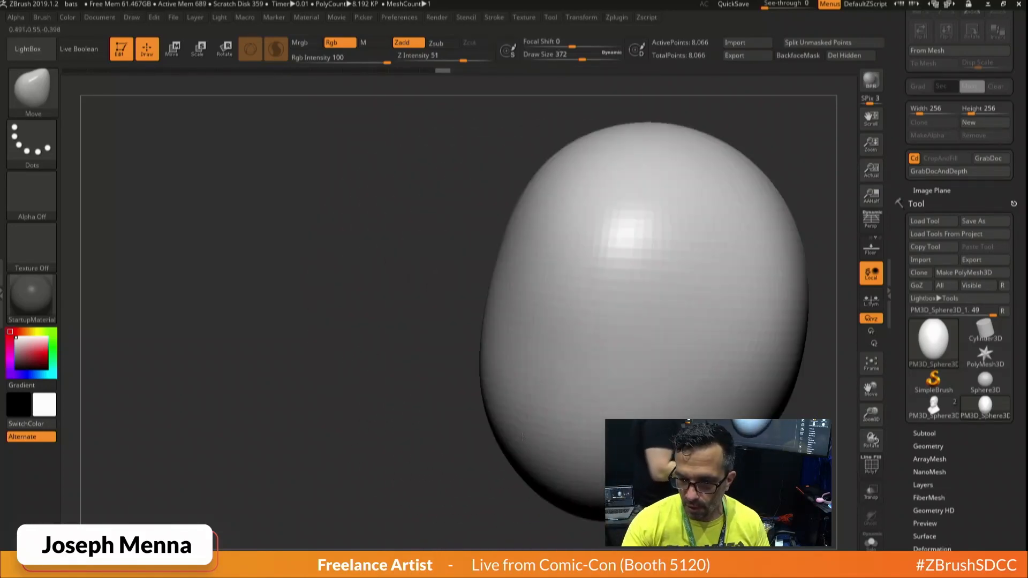
pyautogui.moveTo(530, 300); pyautogui.dragTo(511, 289)
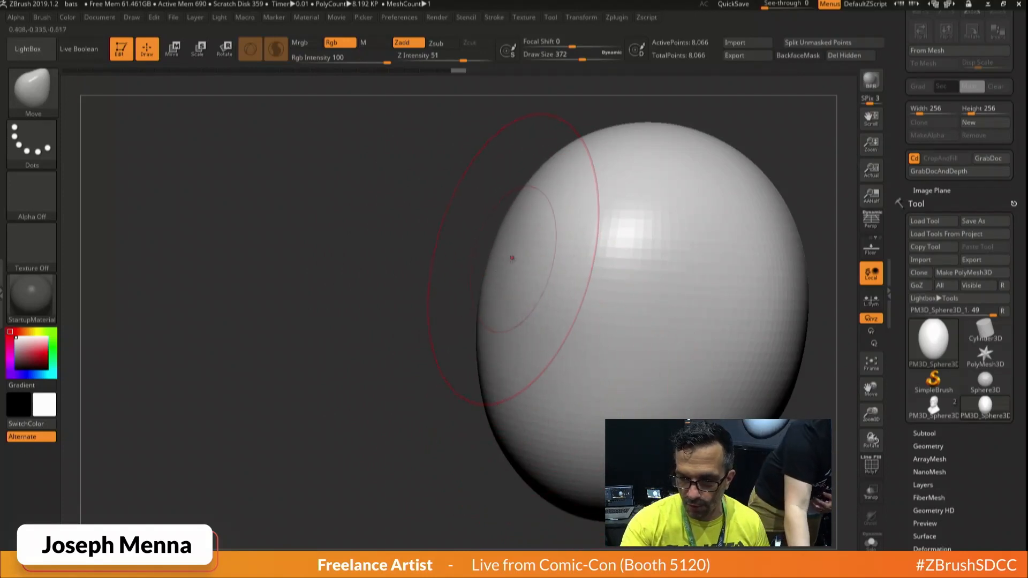
pyautogui.moveTo(529, 251); pyautogui.dragTo(517, 240)
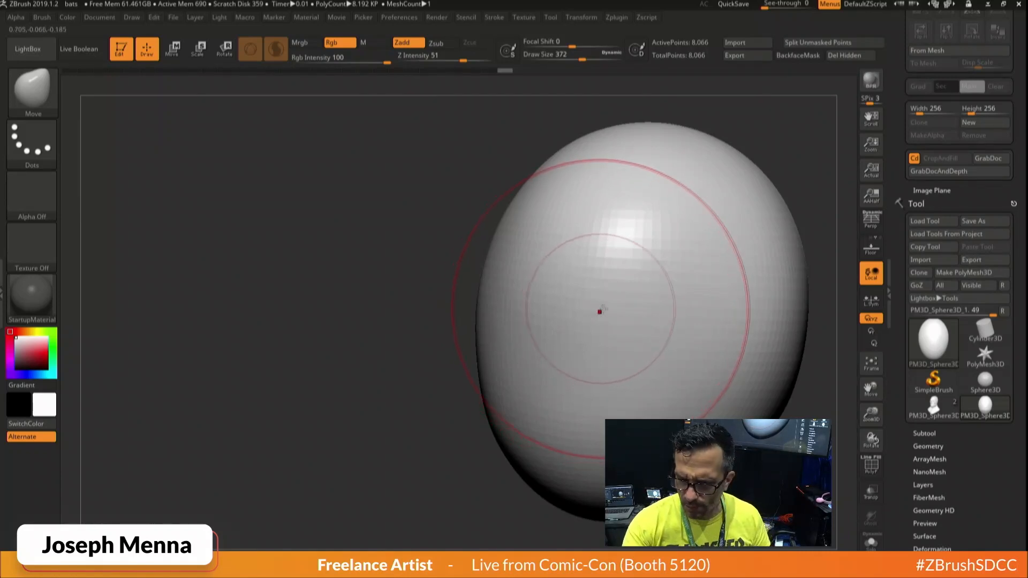
# Set the Move brush's draw size to 207 and push the head's lower left profile inward.
pyautogui.press('space')
pyautogui.moveTo(625, 317); pyautogui.dragTo(598, 309)
pyautogui.press('space')
pyautogui.moveTo(669, 292); pyautogui.dragTo(661, 286)
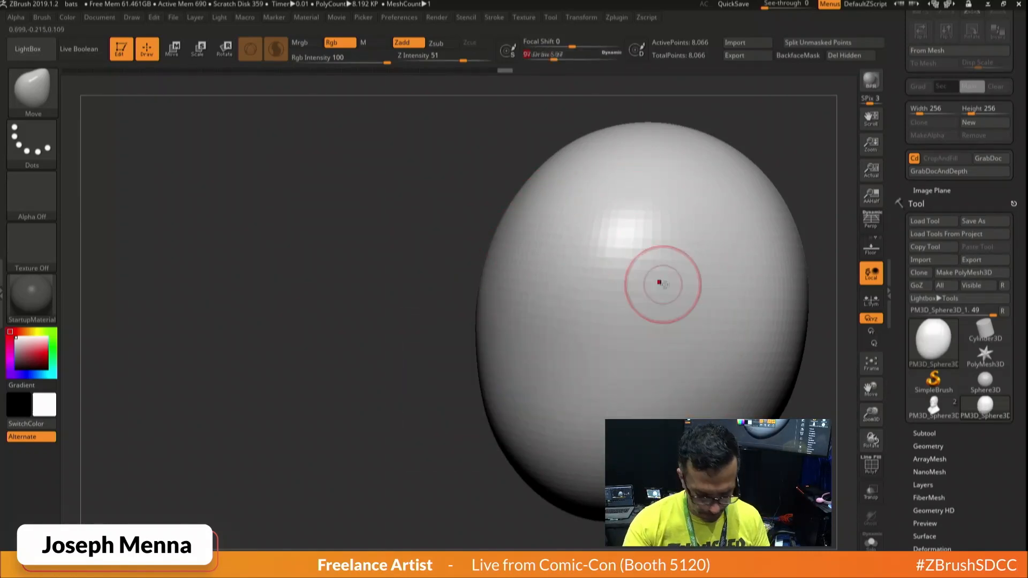
pyautogui.keyDown('alt'); pyautogui.moveTo(676, 288); pyautogui.dragTo(546, 296, button='right'); pyautogui.keyUp('alt')
pyautogui.press('space')
pyautogui.moveTo(546, 296); pyautogui.dragTo(558, 292)
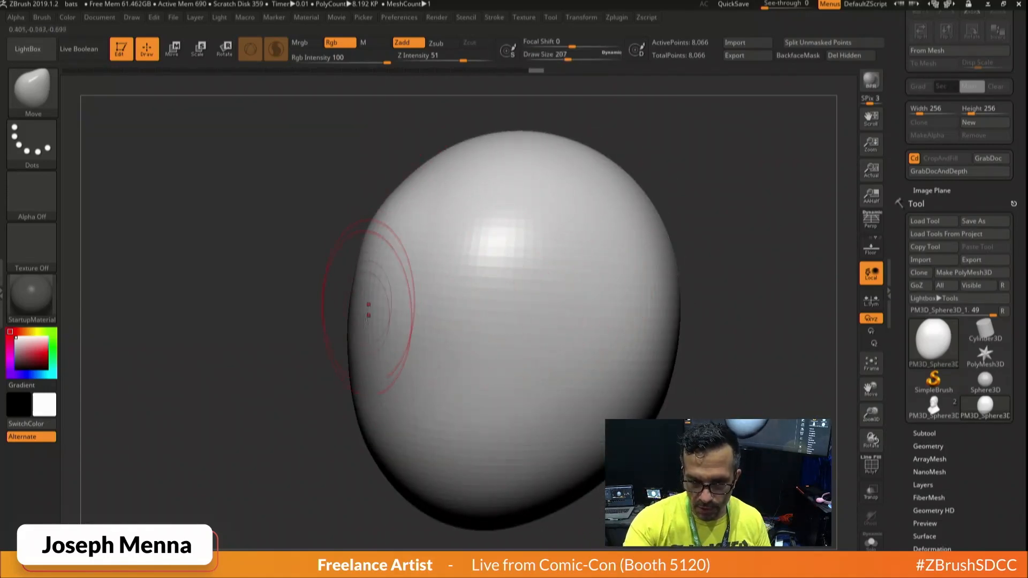
pyautogui.moveTo(376, 436); pyautogui.dragTo(399, 447)
# Shape a narrower jaw and chin at the bottom of the head with the Move brush.
pyautogui.moveTo(308, 455); pyautogui.dragTo(461, 456)
pyautogui.press('space')
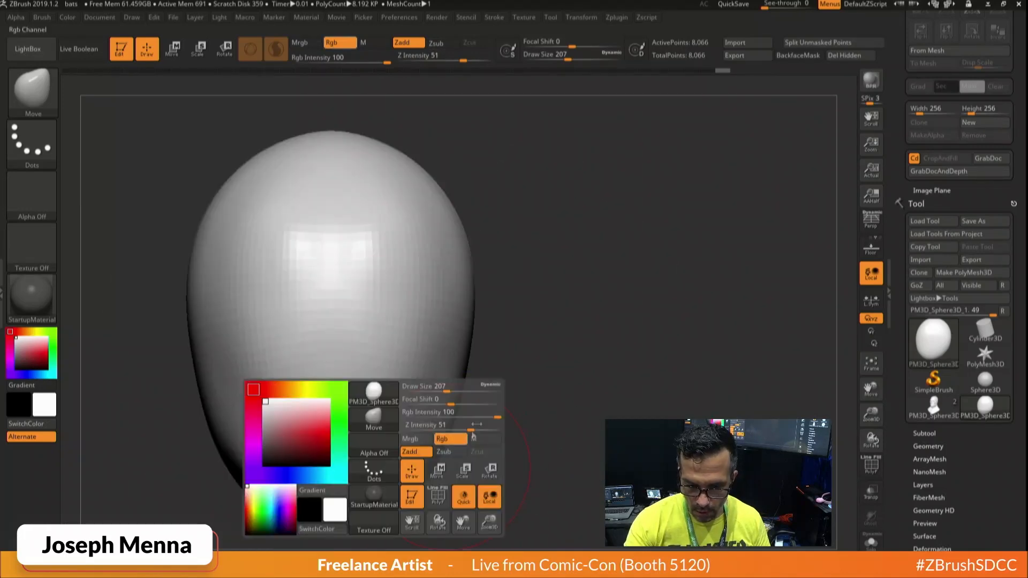
pyautogui.moveTo(551, 357); pyautogui.dragTo(497, 364)
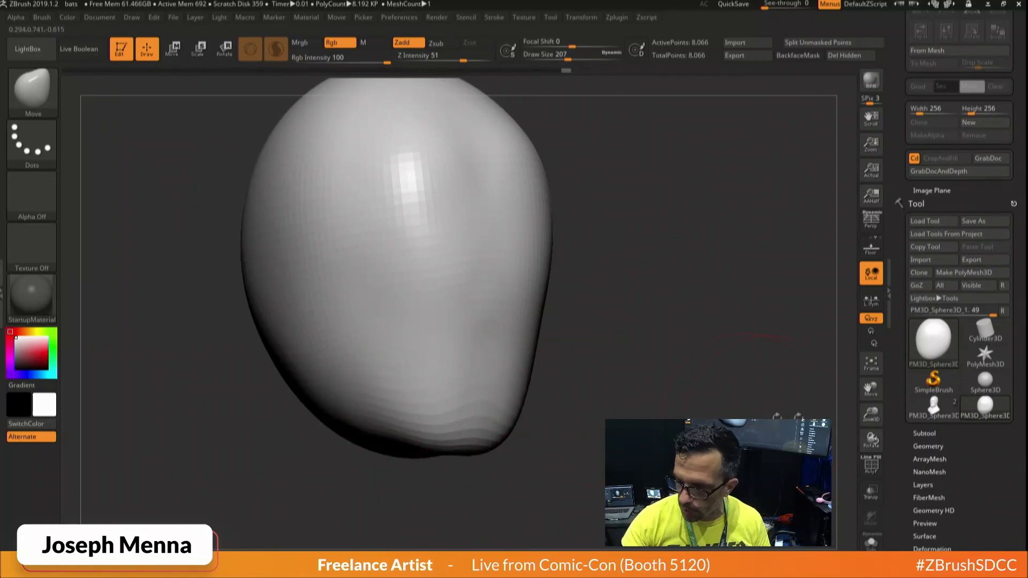
# Subdivide the head mesh twice and convert it to a DynaMesh at resolution 288 without freezing the subdivision levels.
pyautogui.hotkey('ctrl', 'd')
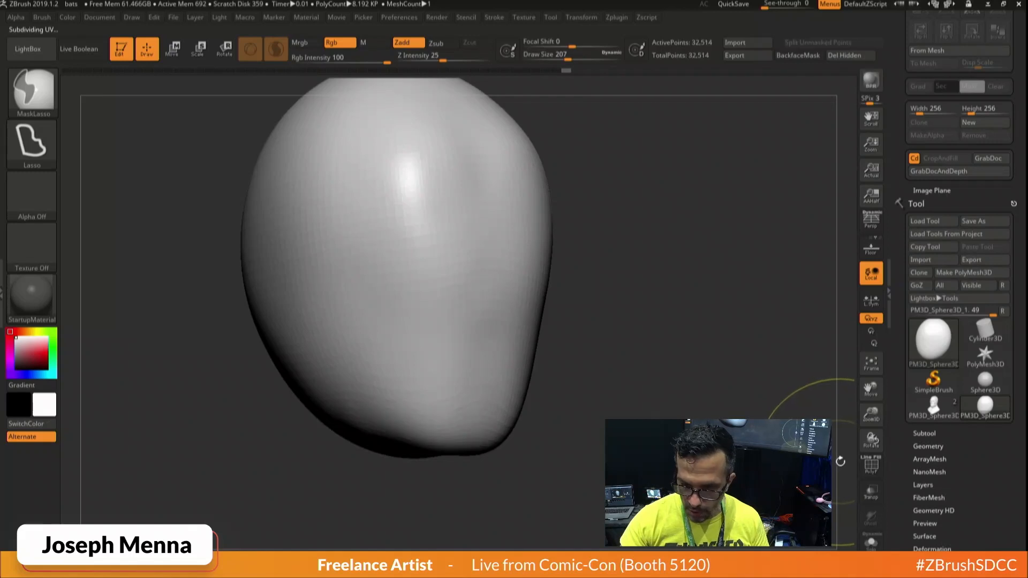
pyautogui.hotkey('ctrl', 'd')
pyautogui.click(915, 447)
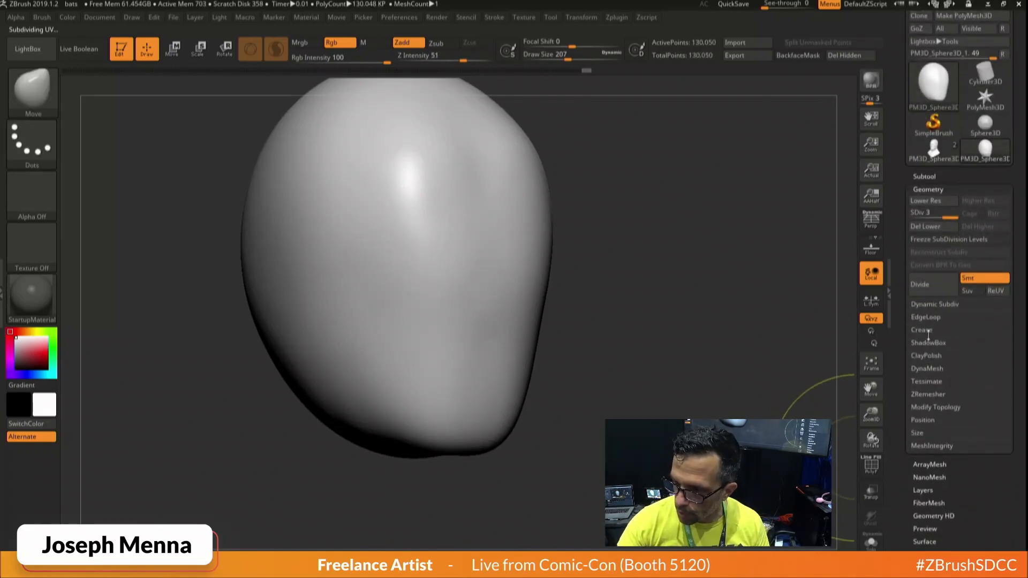
pyautogui.click(930, 368)
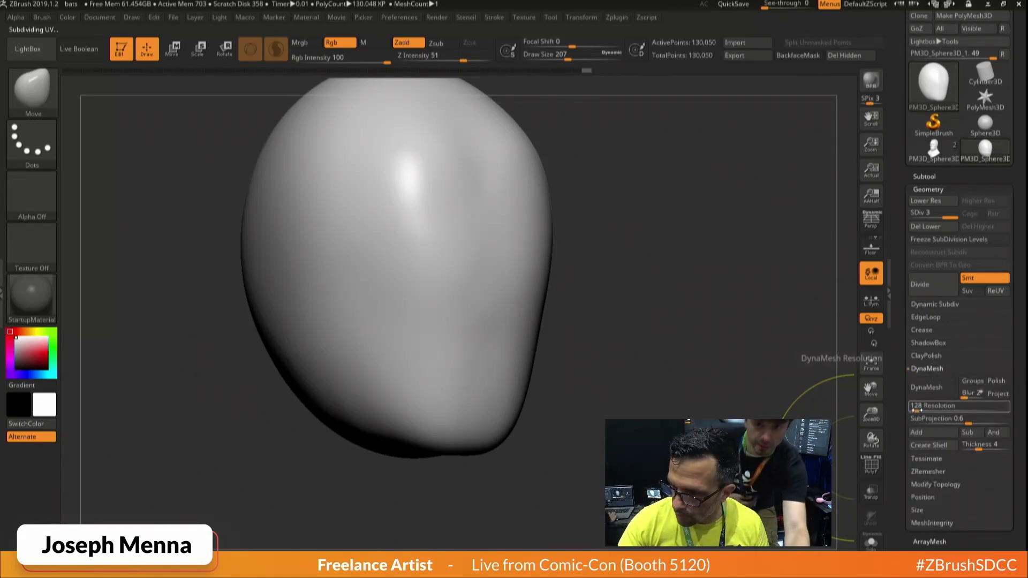
pyautogui.moveTo(913, 408); pyautogui.dragTo(915, 409)
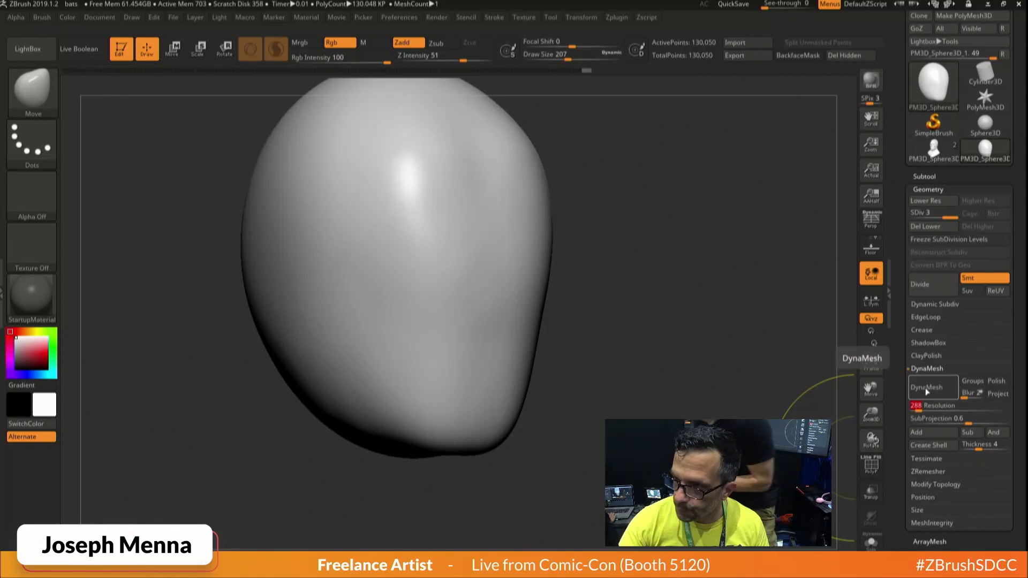
pyautogui.click(926, 390)
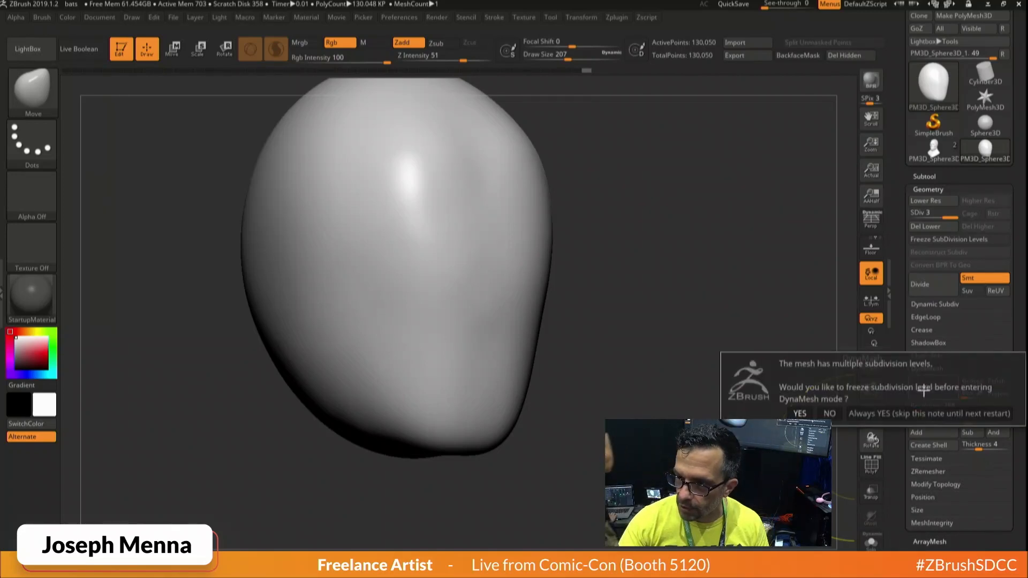
pyautogui.click(828, 414)
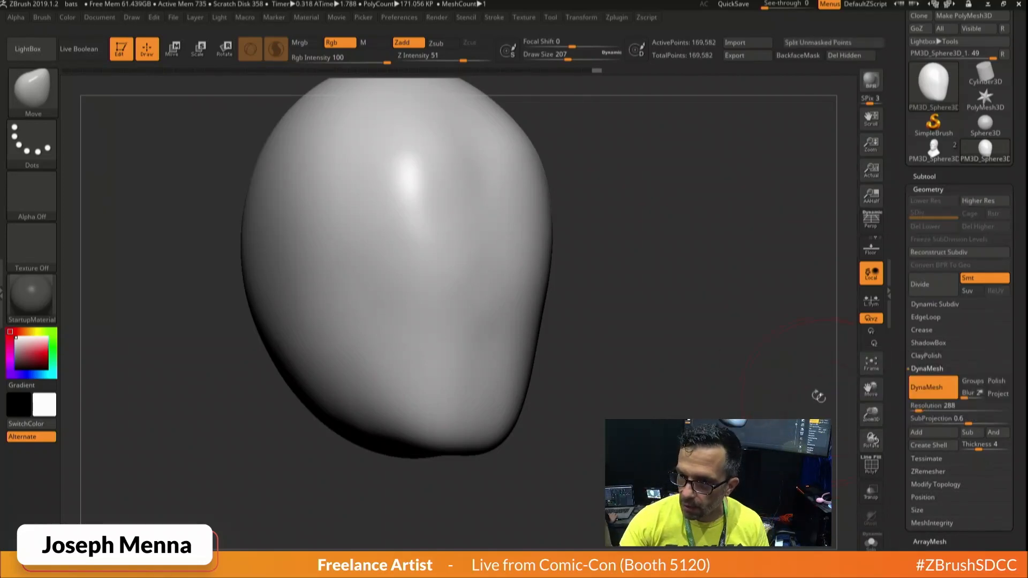
# From the front view, set the draw size to 97 and switch to the ClayBuildup brush with Z Intensity 8.
pyautogui.keyDown('shift'); pyautogui.moveTo(672, 329); pyautogui.dragTo(667, 313); pyautogui.keyUp('shift')
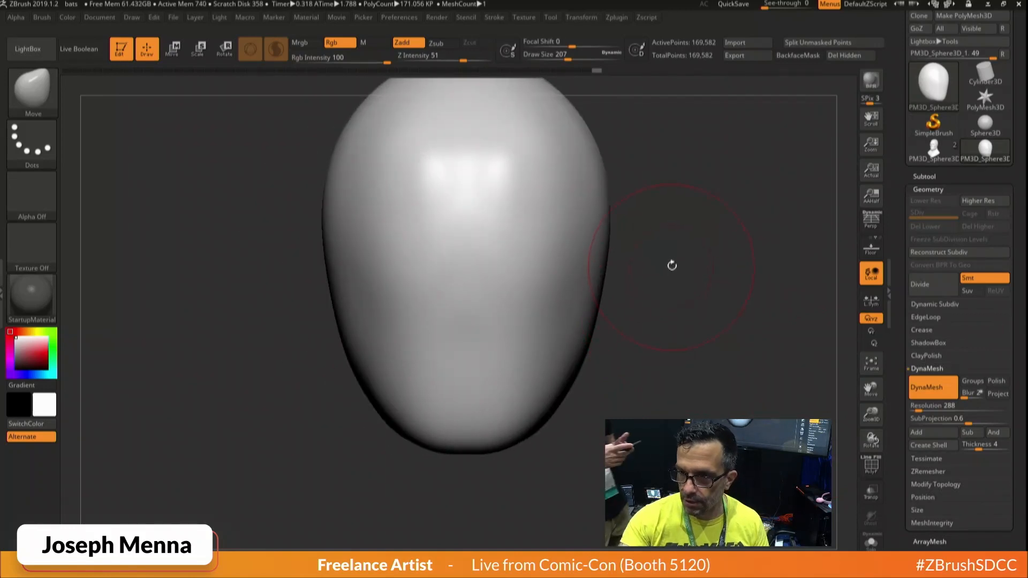
pyautogui.press('space')
pyautogui.click(661, 289)
pyautogui.press('space')
pyautogui.moveTo(686, 263)
pyautogui.mouseDown()
pyautogui.moveTo(671, 265)
pyautogui.moveTo(665, 305)
pyautogui.mouseUp()
pyautogui.press('space')
pyautogui.click(532, 344)
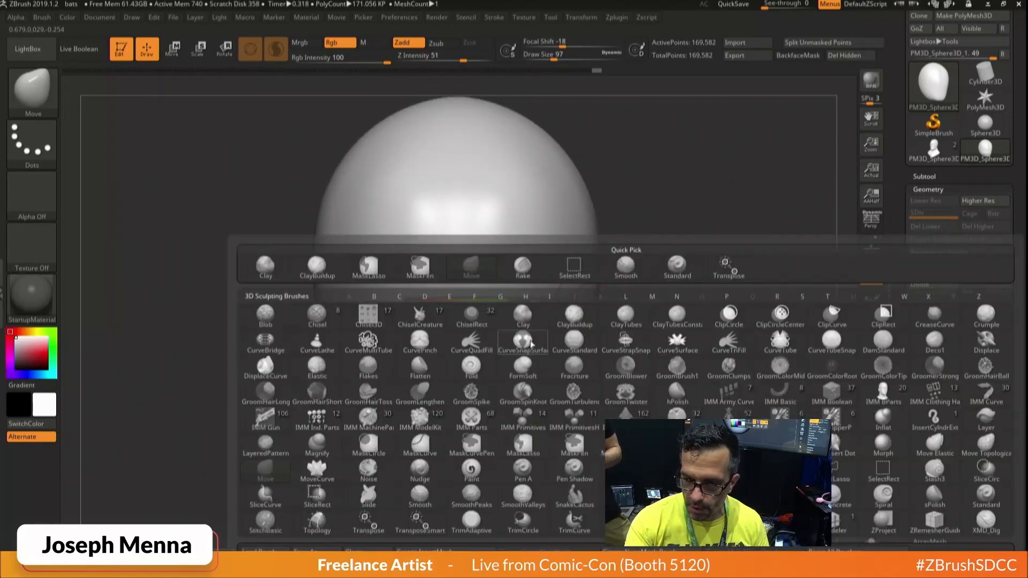
pyautogui.click(316, 265)
pyautogui.click(419, 57)
pyautogui.write('8')
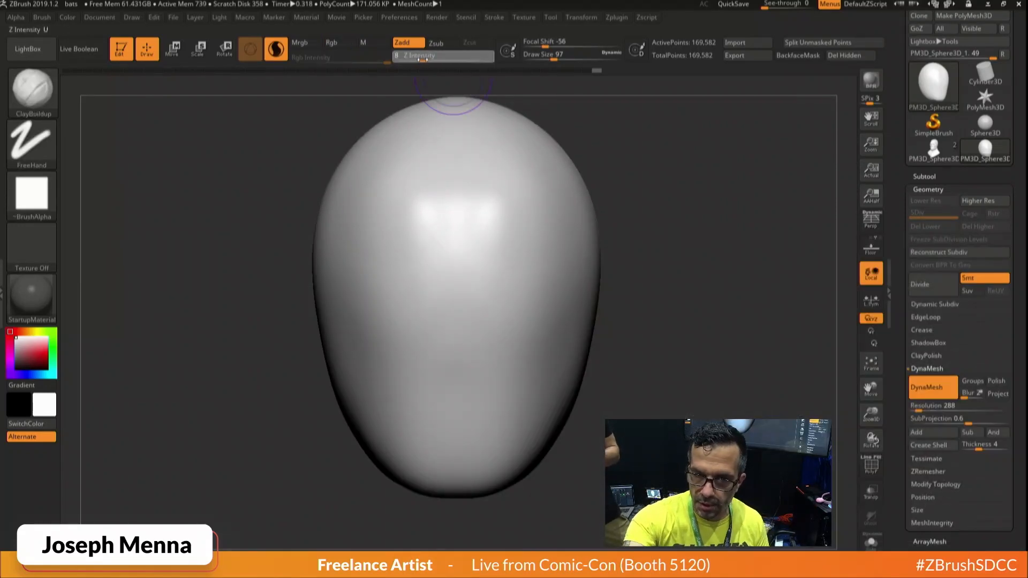
pyautogui.press('Return')
# Set the ClayBuildup draw size to 112 and carve a diagonal hollow from the side of the head along the jaw.
pyautogui.moveTo(370, 248)
pyautogui.mouseDown(button='right')
pyautogui.moveTo(427, 241)
pyautogui.moveTo(537, 194)
pyautogui.mouseUp(button='right')
pyautogui.press('space')
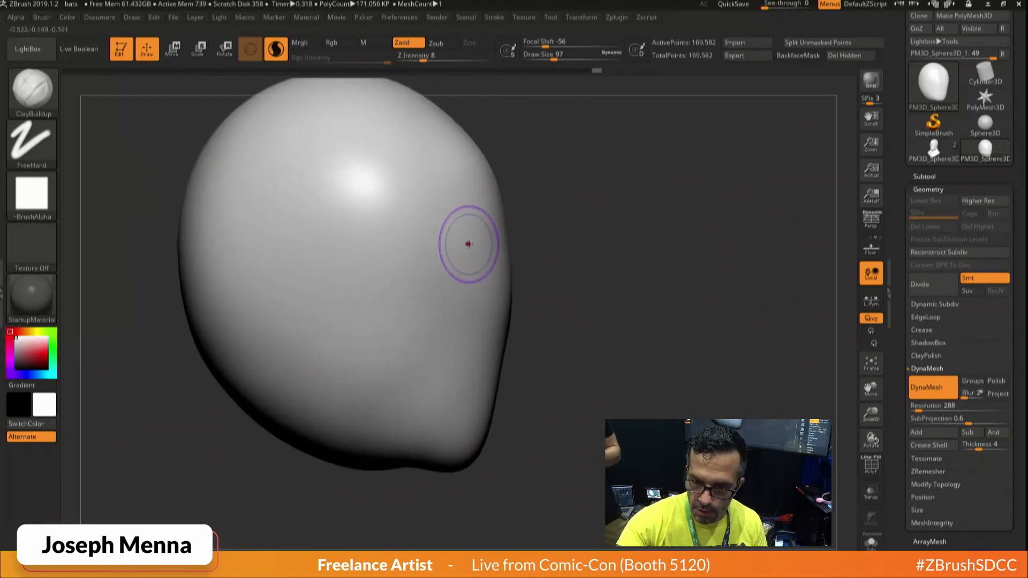
pyautogui.press('space')
pyautogui.moveTo(468, 242); pyautogui.dragTo(465, 241)
pyautogui.press('space')
pyautogui.moveTo(387, 260); pyautogui.dragTo(392, 260)
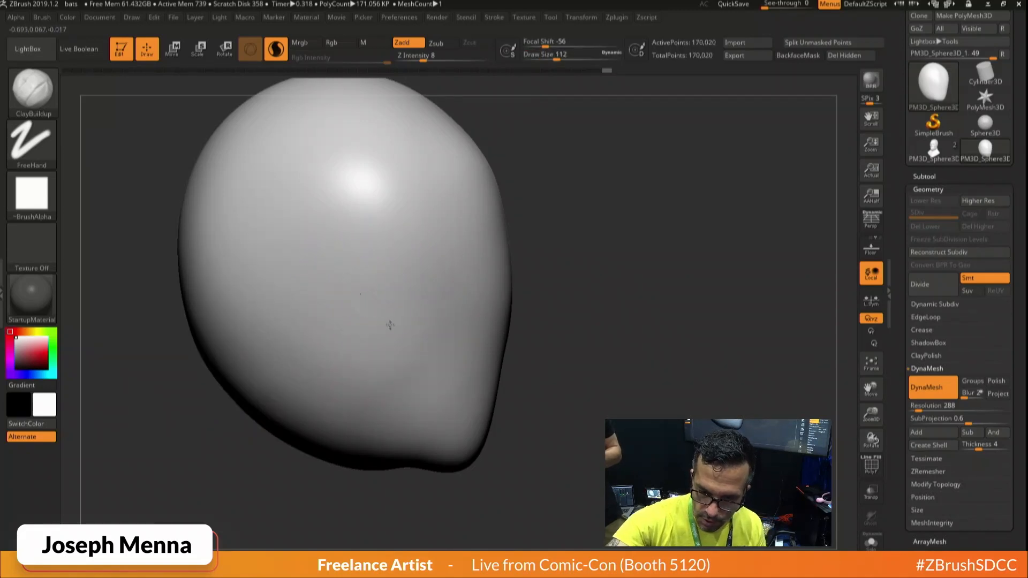
pyautogui.moveTo(354, 289)
pyautogui.mouseDown()
pyautogui.moveTo(420, 358)
pyautogui.moveTo(397, 359)
pyautogui.mouseUp()
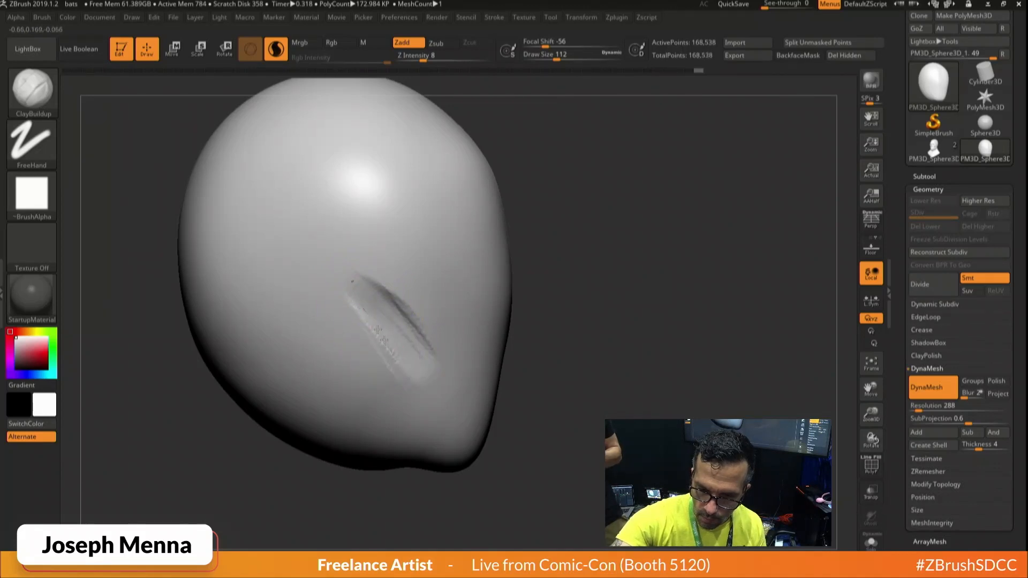
pyautogui.moveTo(331, 299); pyautogui.dragTo(396, 383)
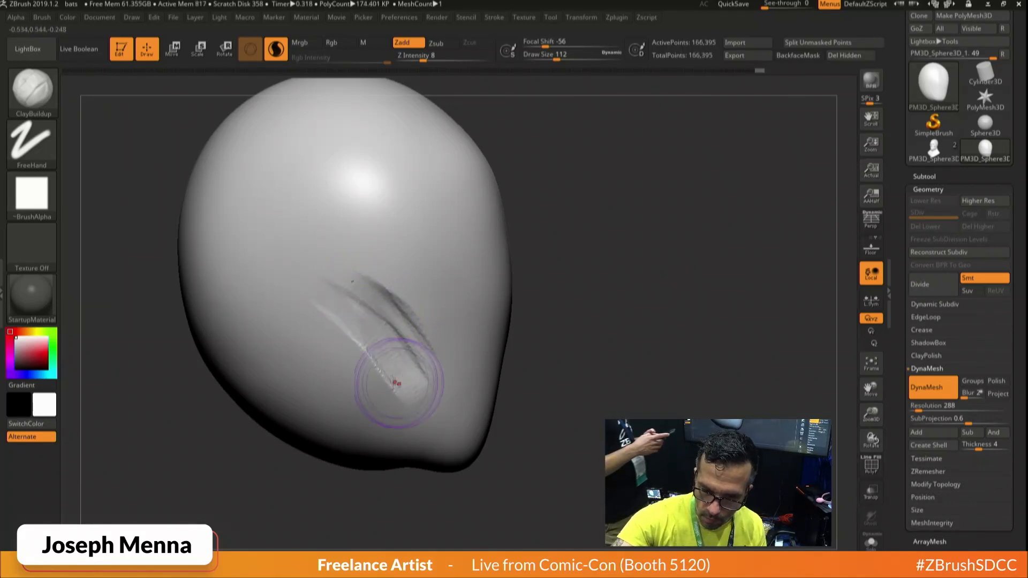
pyautogui.moveTo(333, 321); pyautogui.dragTo(383, 375)
pyautogui.moveTo(329, 350)
pyautogui.mouseDown()
pyautogui.moveTo(336, 387)
pyautogui.moveTo(358, 410)
pyautogui.moveTo(386, 397)
pyautogui.moveTo(456, 428)
pyautogui.mouseUp()
pyautogui.moveTo(530, 431); pyautogui.dragTo(453, 418)
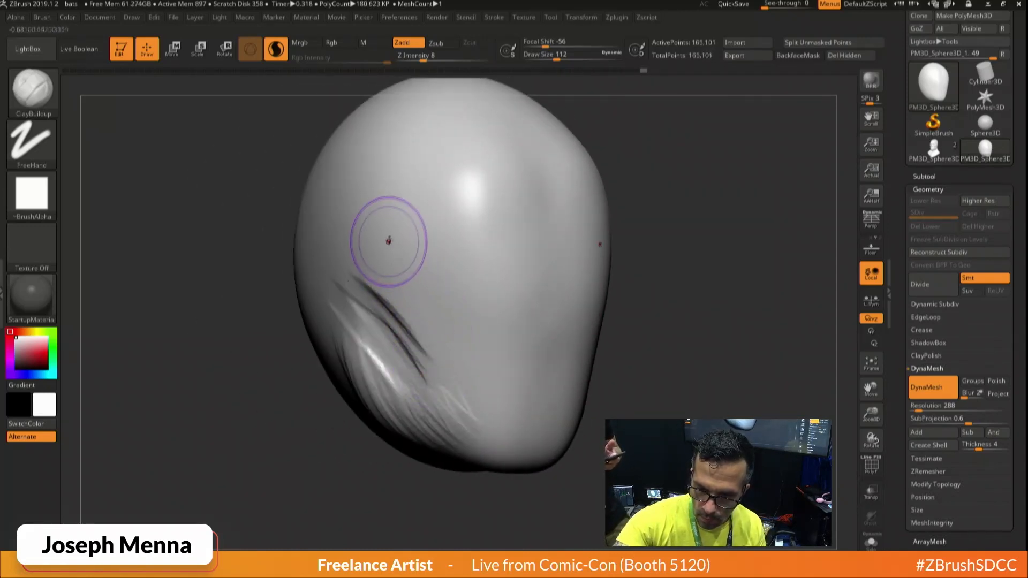
# Carve the temple hollow on the side of the upper head with overlapping near-vertical ClayBuildup strokes.
pyautogui.moveTo(425, 222)
pyautogui.mouseDown()
pyautogui.moveTo(433, 215)
pyautogui.moveTo(399, 179)
pyautogui.mouseUp()
pyautogui.moveTo(381, 246); pyautogui.dragTo(394, 169)
pyautogui.moveTo(357, 260); pyautogui.dragTo(377, 174)
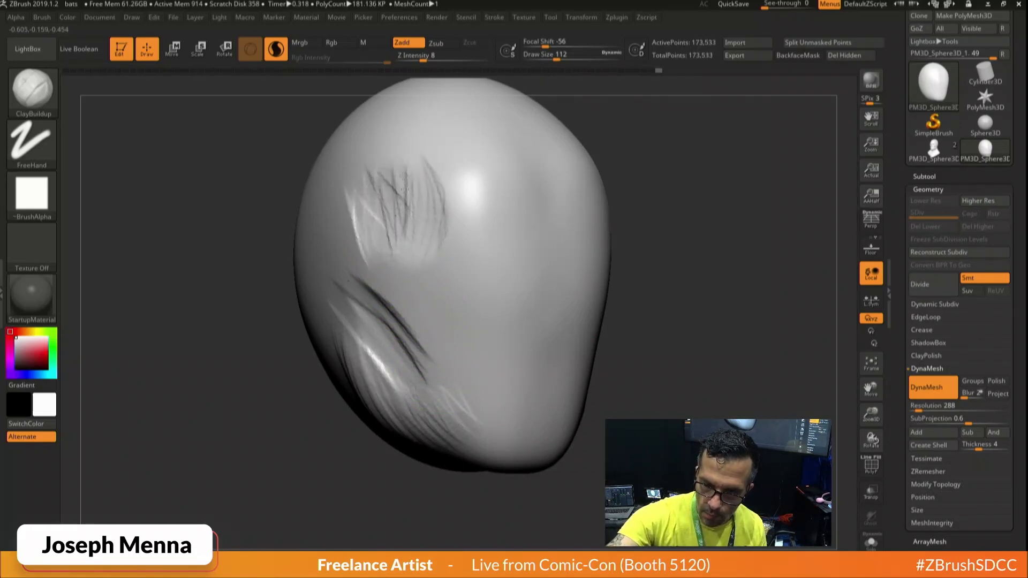
pyautogui.moveTo(410, 251)
pyautogui.mouseDown()
pyautogui.moveTo(430, 162)
pyautogui.moveTo(445, 235)
pyautogui.moveTo(433, 155)
pyautogui.mouseUp()
# Set the draw size to 83 and carve a pair of angled eye sockets symmetrically into the front of the face.
pyautogui.keyDown('shift'); pyautogui.moveTo(468, 219); pyautogui.dragTo(480, 219, button='right'); pyautogui.keyUp('shift')
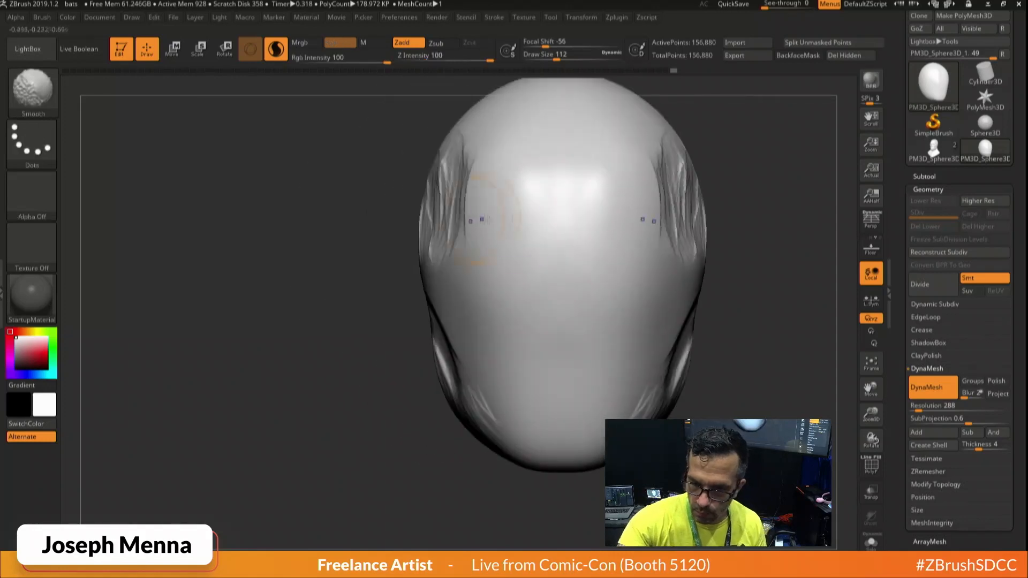
pyautogui.keyDown('alt'); pyautogui.moveTo(581, 251); pyautogui.dragTo(492, 235, button='right'); pyautogui.keyUp('alt')
pyautogui.press('space')
pyautogui.moveTo(505, 241)
pyautogui.mouseDown()
pyautogui.moveTo(539, 224)
pyautogui.moveTo(551, 236)
pyautogui.moveTo(540, 244)
pyautogui.mouseUp()
pyautogui.press('space')
# Switch to the TrimDynamic brush with draw size 163 and flatten the side of the forehead above the eye socket.
pyautogui.press('b')
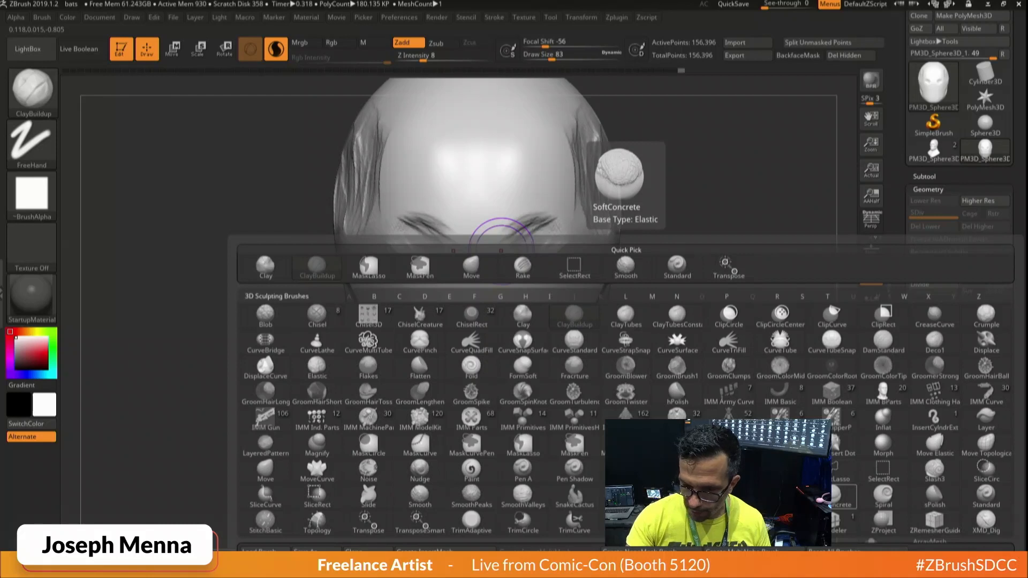
pyautogui.click(626, 521)
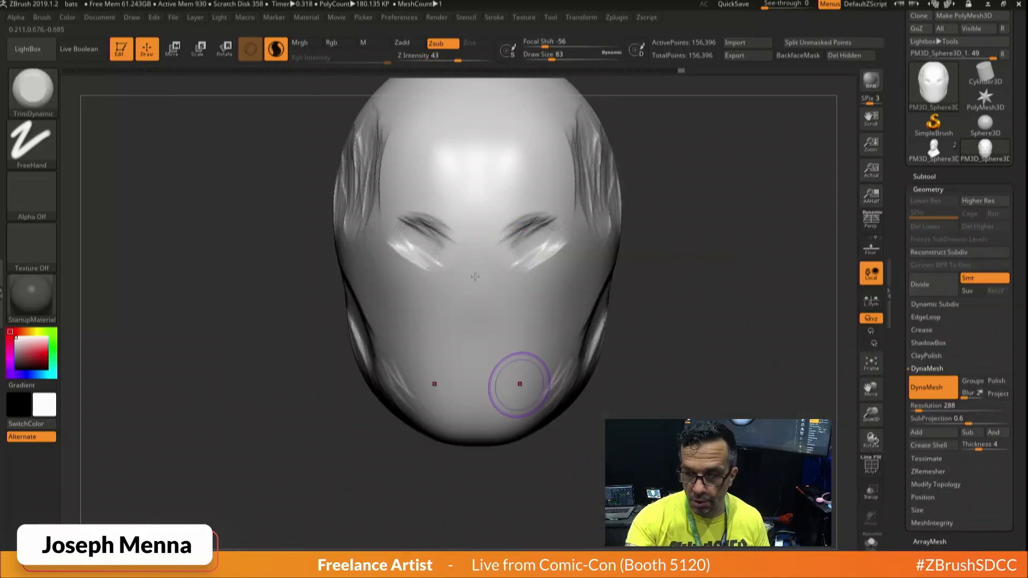
pyautogui.moveTo(474, 285)
pyautogui.keyDown('alt'); pyautogui.mouseDown(button='right')
pyautogui.moveTo(480, 368)
pyautogui.moveTo(567, 367)
pyautogui.mouseUp(button='right'); pyautogui.keyUp('alt')
pyautogui.press('space')
pyautogui.moveTo(429, 276); pyautogui.dragTo(437, 275)
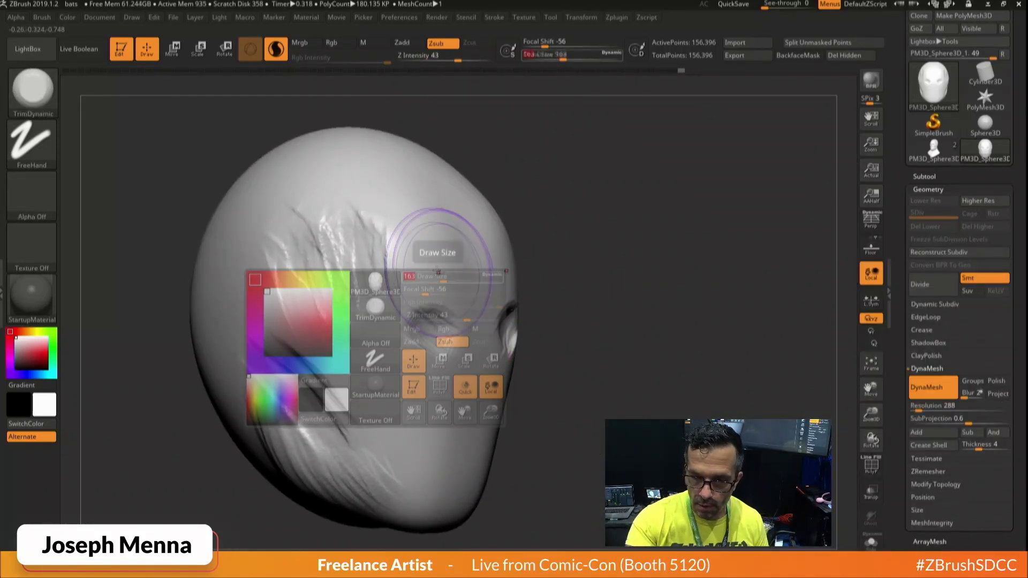
pyautogui.moveTo(420, 241); pyautogui.dragTo(410, 278)
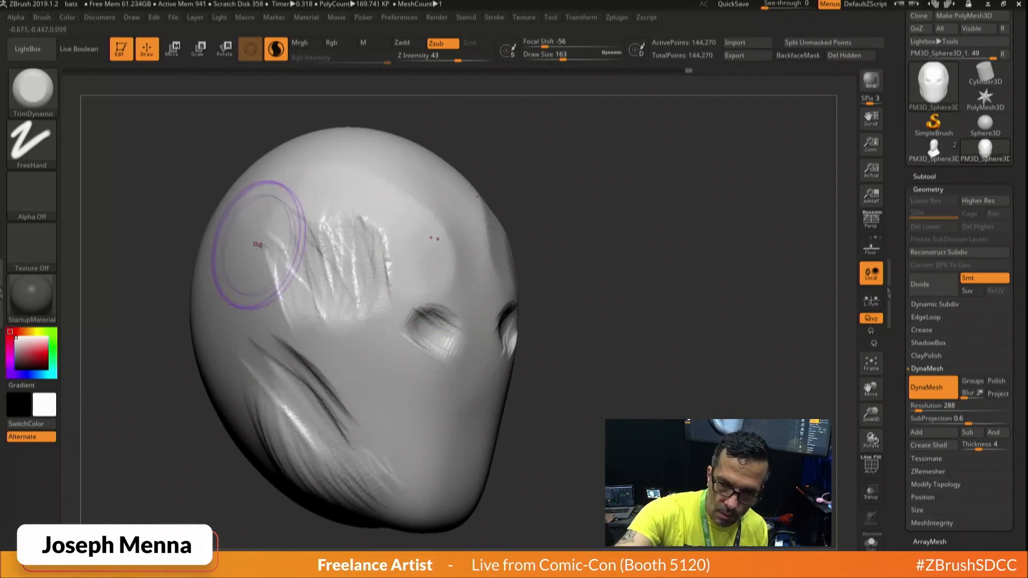
# Flatten the side of the skull behind the temple with TrimDynamic strokes.
pyautogui.keyDown('ctrl'); pyautogui.moveTo(134, 182); pyautogui.dragTo(166, 225); pyautogui.keyUp('ctrl')
pyautogui.keyDown('alt'); pyautogui.moveTo(298, 228); pyautogui.dragTo(450, 160, button='right'); pyautogui.keyUp('alt')
pyautogui.moveTo(449, 160); pyautogui.dragTo(486, 161, button='right')
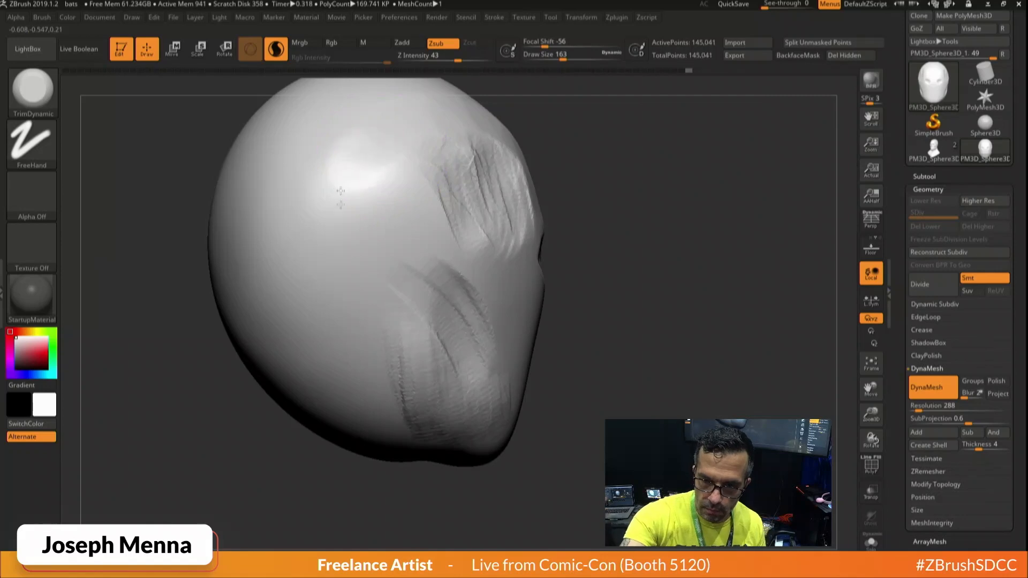
pyautogui.moveTo(340, 197)
pyautogui.mouseDown()
pyautogui.moveTo(330, 213)
pyautogui.moveTo(324, 207)
pyautogui.moveTo(355, 242)
pyautogui.mouseUp()
pyautogui.moveTo(503, 225)
pyautogui.mouseDown(button='right')
pyautogui.moveTo(457, 223)
pyautogui.moveTo(425, 353)
pyautogui.mouseUp(button='right')
pyautogui.moveTo(356, 260); pyautogui.dragTo(332, 279)
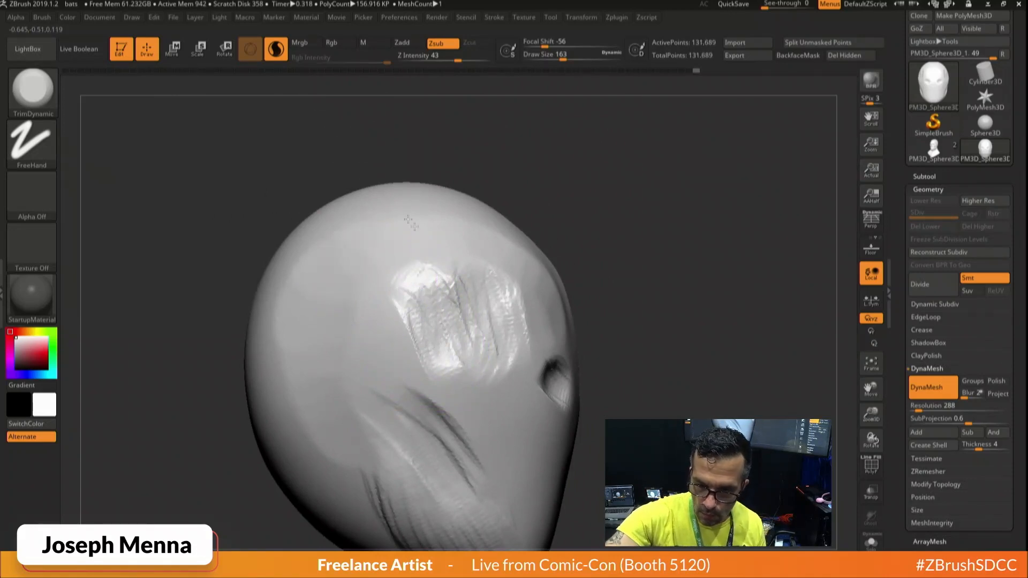
# Flatten the cheek plane below the eye socket with the TrimDynamic brush.
pyautogui.keyDown('alt'); pyautogui.moveTo(534, 342); pyautogui.dragTo(538, 235, button='right'); pyautogui.keyUp('alt')
pyautogui.moveTo(538, 235); pyautogui.dragTo(495, 238, button='right')
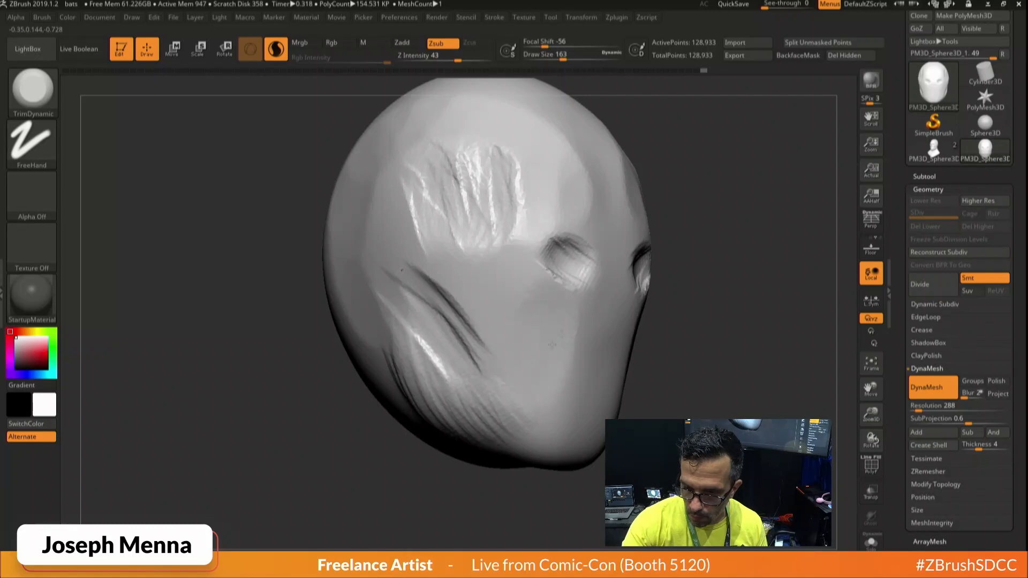
pyautogui.moveTo(524, 326); pyautogui.dragTo(538, 313)
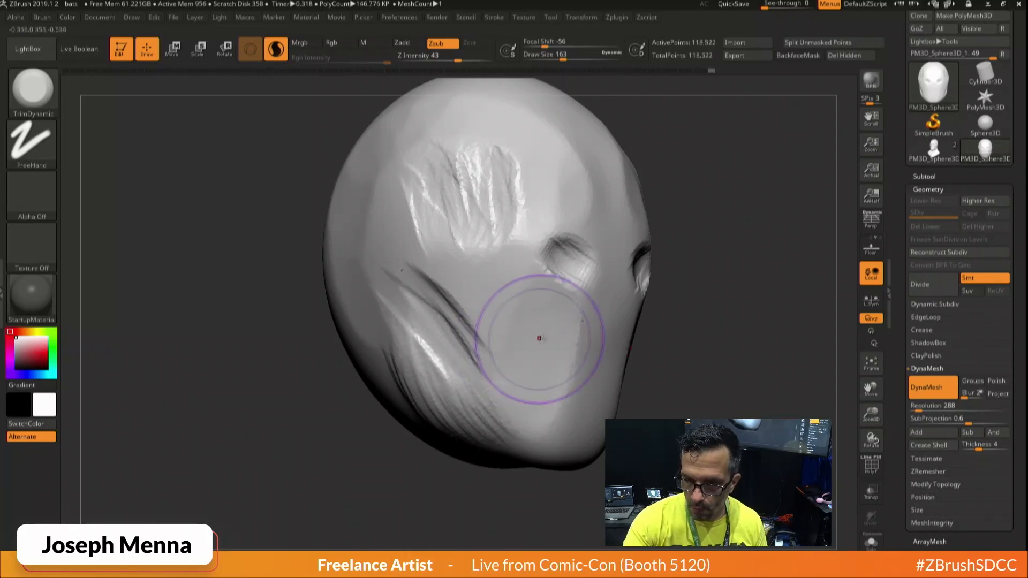
# Raise the TrimDynamic draw size to 207 and flatten the underside of the head behind the chin.
pyautogui.moveTo(539, 340); pyautogui.dragTo(588, 341, button='right')
pyautogui.keyDown('ctrl'); pyautogui.moveTo(599, 331); pyautogui.dragTo(587, 347); pyautogui.keyUp('ctrl')
pyautogui.moveTo(587, 347)
pyautogui.keyDown('ctrl'); pyautogui.mouseDown(button='right')
pyautogui.moveTo(567, 298)
pyautogui.moveTo(475, 343)
pyautogui.mouseUp(button='right'); pyautogui.keyUp('ctrl')
pyautogui.moveTo(452, 315)
pyautogui.mouseDown()
pyautogui.moveTo(430, 321)
pyautogui.moveTo(494, 375)
pyautogui.mouseUp()
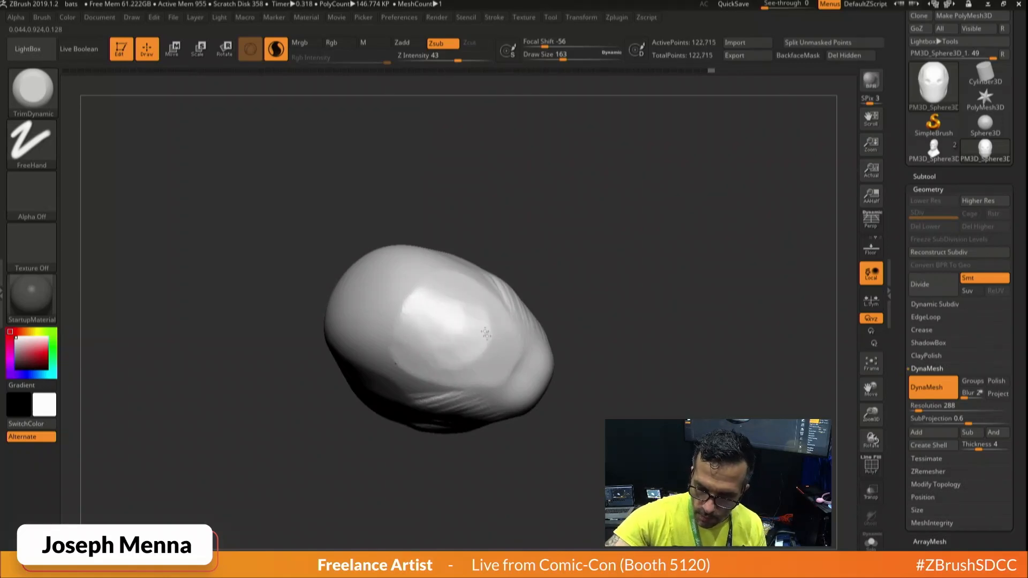
pyautogui.press('space')
pyautogui.moveTo(478, 326); pyautogui.dragTo(475, 329)
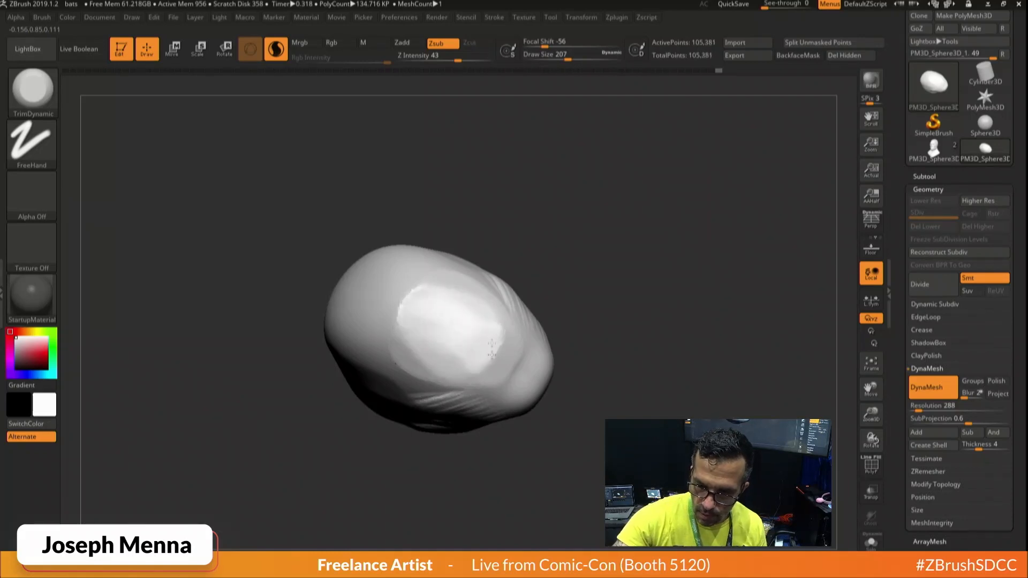
pyautogui.moveTo(491, 347); pyautogui.dragTo(493, 360)
pyautogui.moveTo(426, 332)
pyautogui.mouseDown()
pyautogui.moveTo(412, 326)
pyautogui.moveTo(425, 299)
pyautogui.mouseUp()
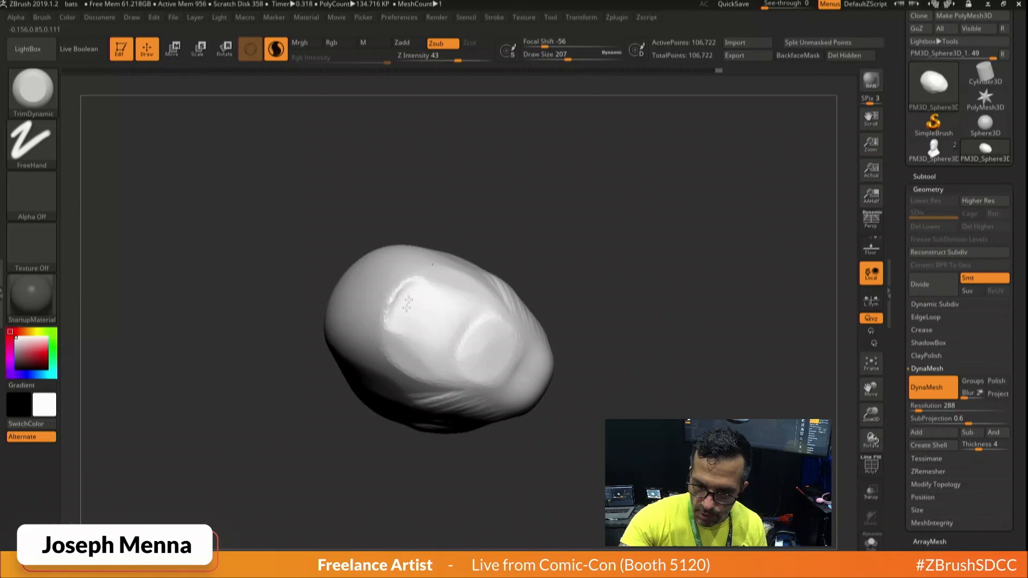
pyautogui.moveTo(453, 338); pyautogui.dragTo(488, 336)
# Trim and blend the lower back of the skull where it meets the underside of the head.
pyautogui.moveTo(489, 337); pyautogui.dragTo(471, 477, button='right')
pyautogui.moveTo(498, 383); pyautogui.dragTo(520, 369, button='right')
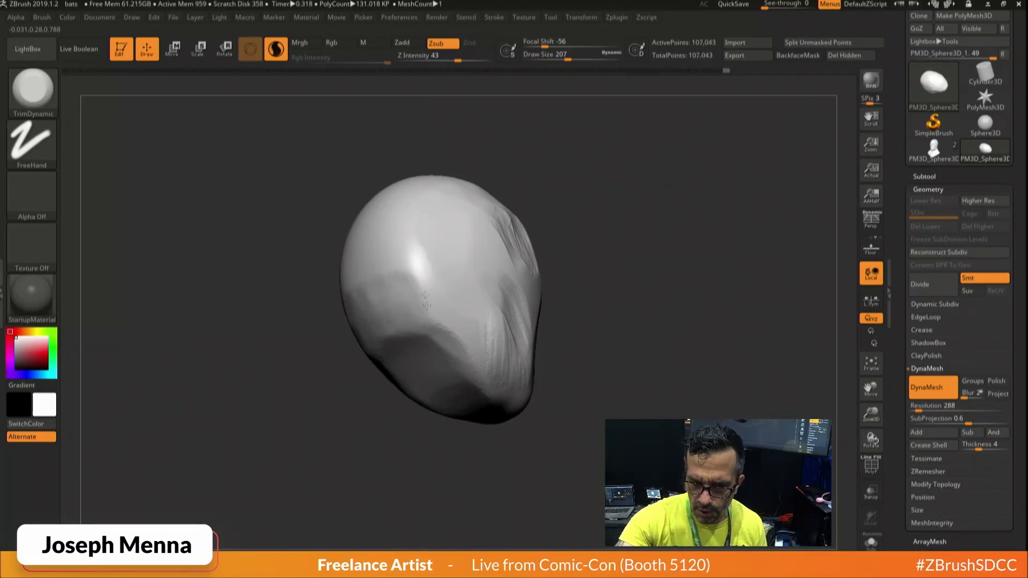
pyautogui.moveTo(463, 362); pyautogui.dragTo(456, 324)
pyautogui.moveTo(484, 313); pyautogui.dragTo(461, 319, button='right')
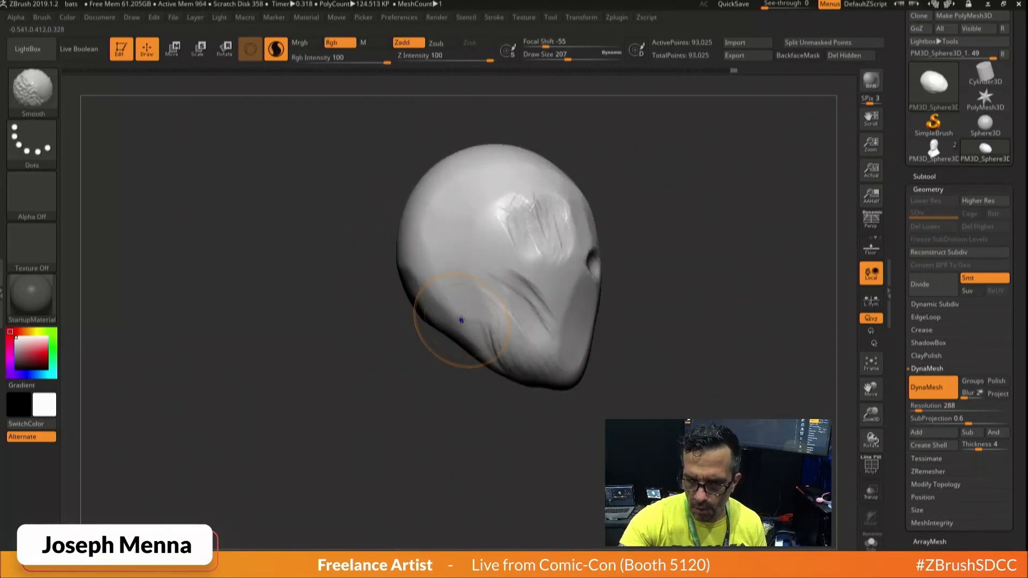
pyautogui.moveTo(461, 316); pyautogui.dragTo(409, 257)
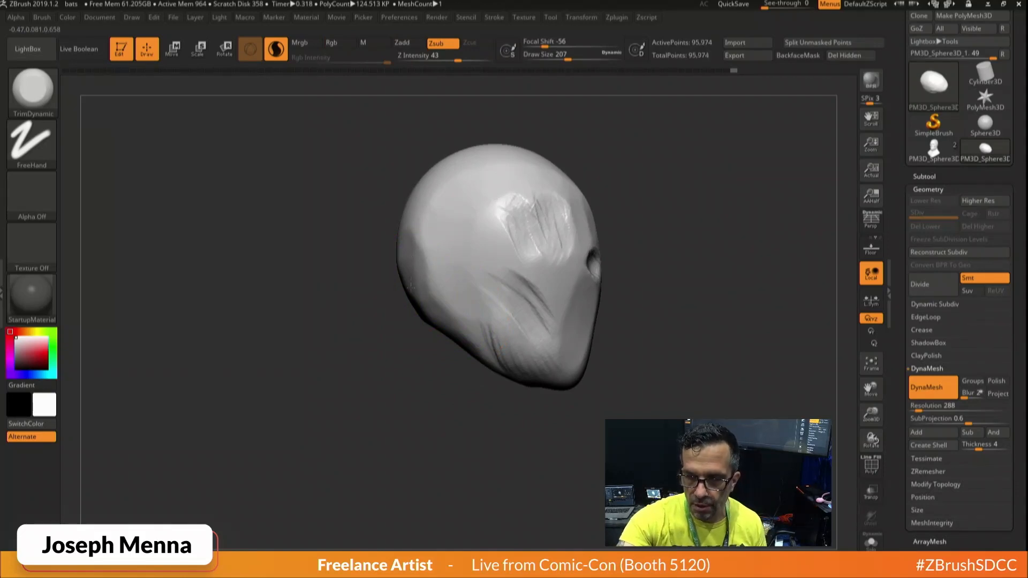
pyautogui.moveTo(646, 293)
pyautogui.mouseDown()
pyautogui.moveTo(568, 304)
pyautogui.moveTo(532, 294)
pyautogui.moveTo(568, 295)
pyautogui.moveTo(567, 342)
pyautogui.mouseUp()
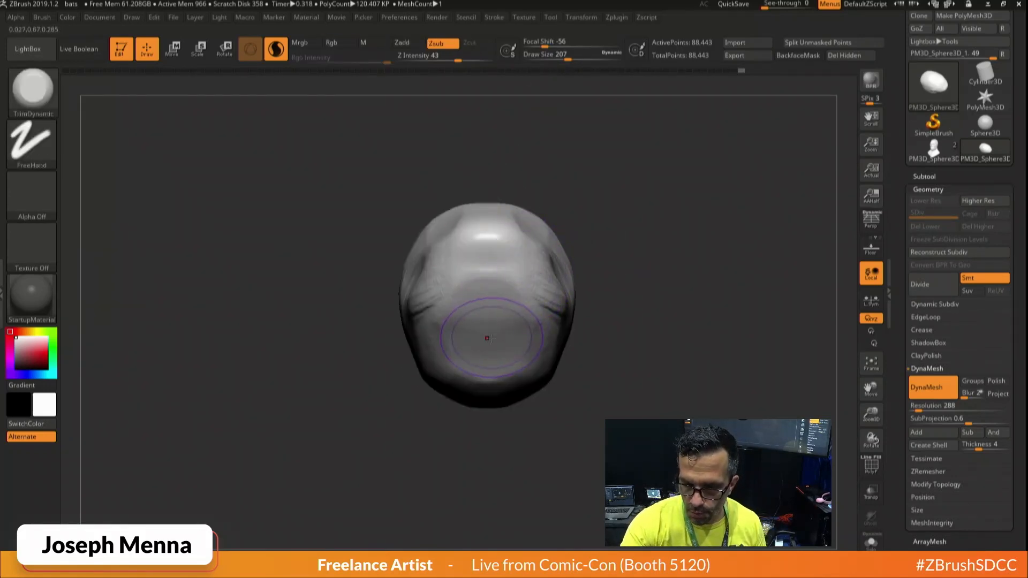
# Mask a round neck area on the underside of the head with the MaskPen brush and invert the mask.
pyautogui.press('space')
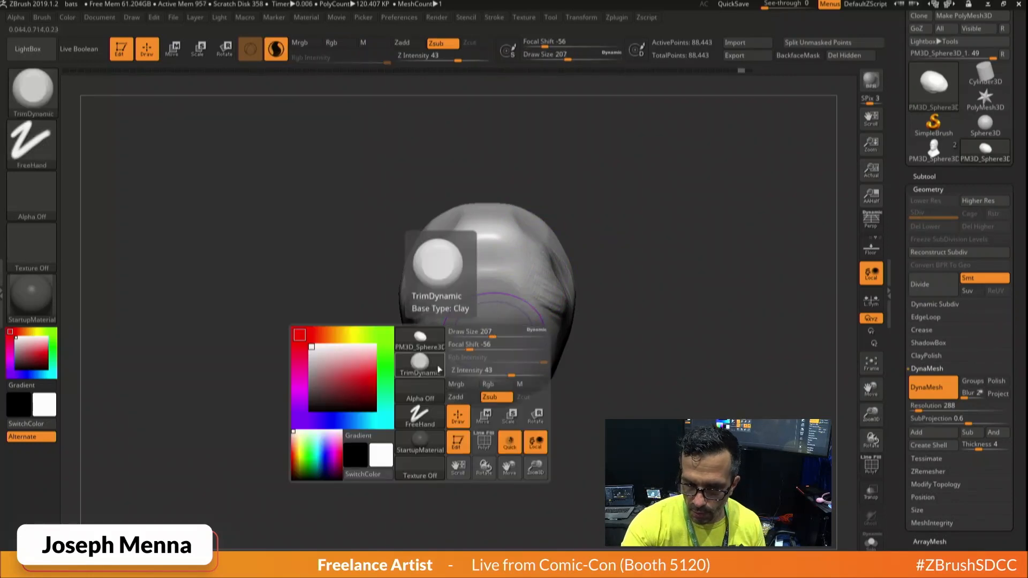
pyautogui.click(438, 369)
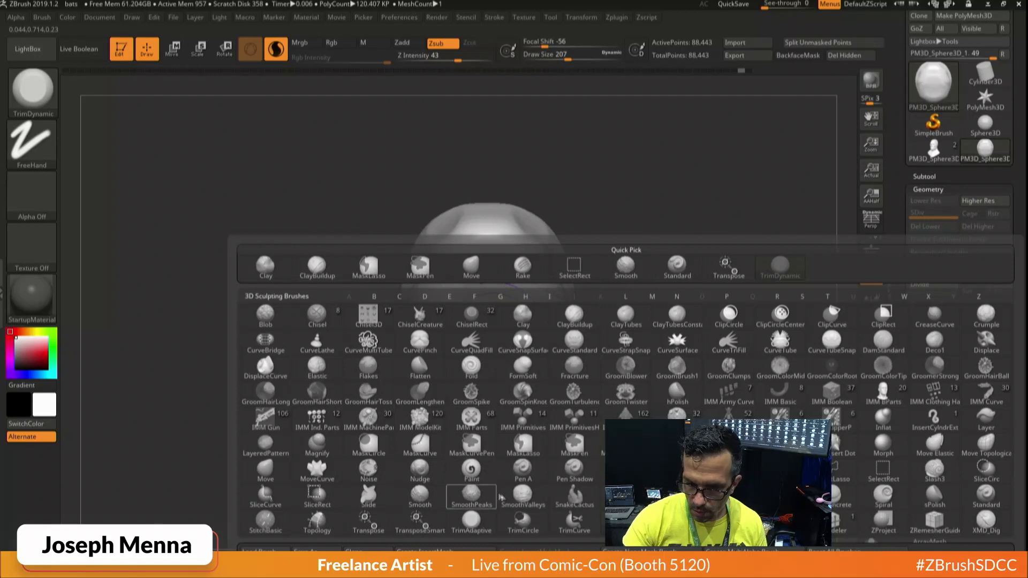
pyautogui.click(577, 447)
pyautogui.moveTo(485, 329)
pyautogui.keyDown('ctrl'); pyautogui.mouseDown()
pyautogui.moveTo(487, 342)
pyautogui.moveTo(487, 311)
pyautogui.moveTo(498, 313)
pyautogui.moveTo(492, 327)
pyautogui.mouseUp(); pyautogui.keyUp('ctrl')
pyautogui.moveTo(498, 412); pyautogui.dragTo(502, 490)
pyautogui.press('ctrl')
pyautogui.keyDown('ctrl'); pyautogui.click(500, 419); pyautogui.keyUp('ctrl')
# Move the unmasked underside area straight down to pull a neck out of the head.
pyautogui.press('w')
pyautogui.moveTo(487, 144); pyautogui.dragTo(487, 212)
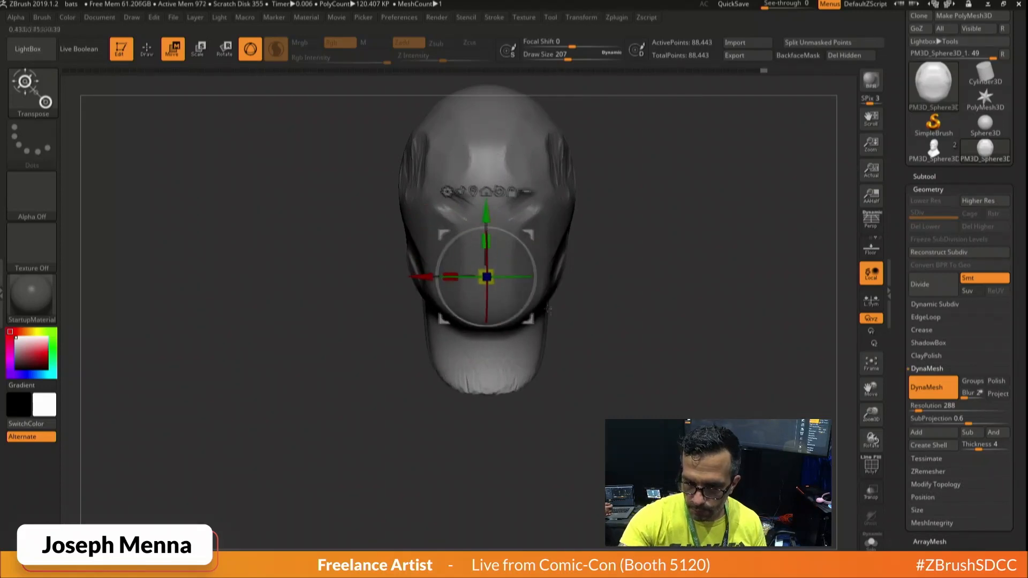
pyautogui.moveTo(548, 309); pyautogui.dragTo(604, 307)
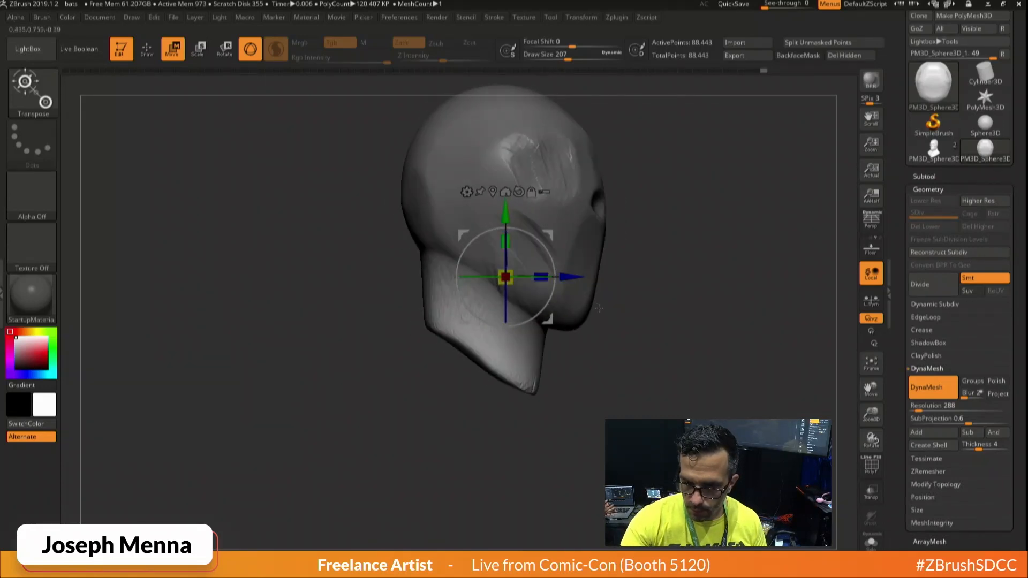
# Clear the mask from the head and rebuild the DynaMesh over the stretched neck.
pyautogui.keyDown('ctrl'); pyautogui.click(599, 308); pyautogui.keyUp('ctrl')
pyautogui.press('q')
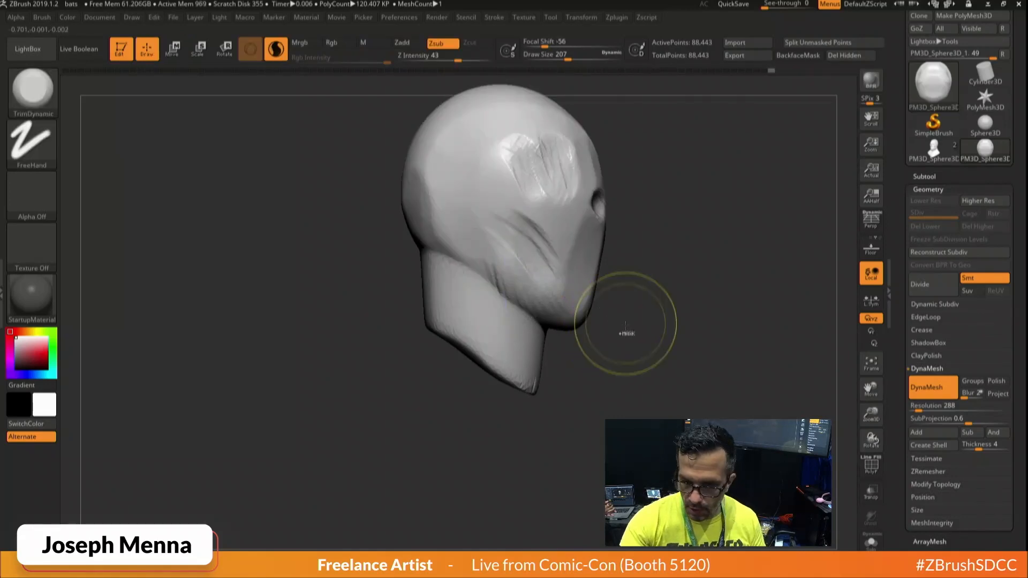
pyautogui.keyDown('ctrl'); pyautogui.moveTo(642, 328); pyautogui.dragTo(758, 496); pyautogui.keyUp('ctrl')
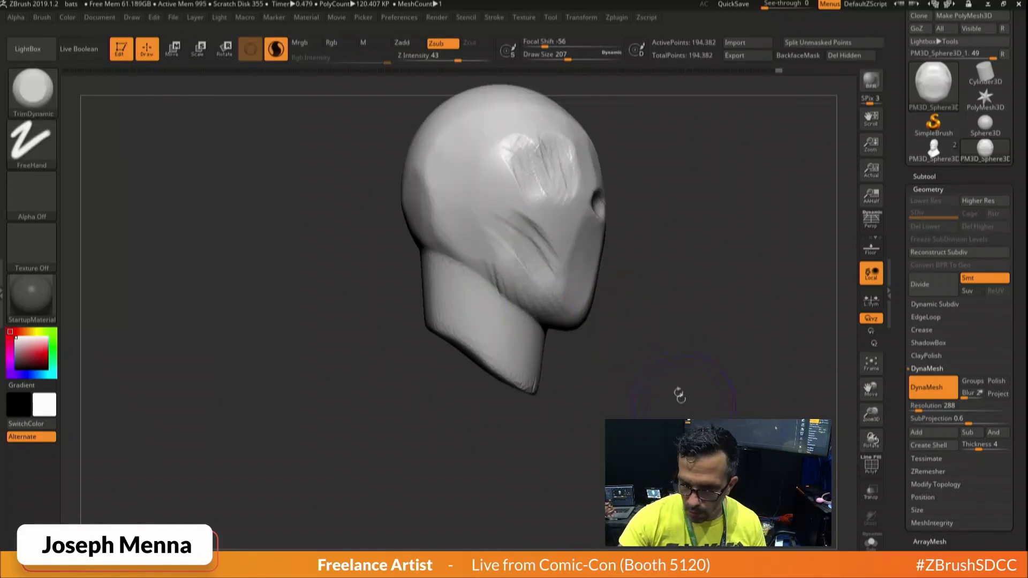
# Mask the head above the neck with the MaskLasso brush, leaving the lower neck unmasked.
pyautogui.press('space')
pyautogui.moveTo(649, 321); pyautogui.dragTo(628, 321)
pyautogui.moveTo(674, 269)
pyautogui.mouseDown()
pyautogui.moveTo(668, 280)
pyautogui.moveTo(605, 266)
pyautogui.mouseUp()
pyautogui.press('space')
pyautogui.press('b')
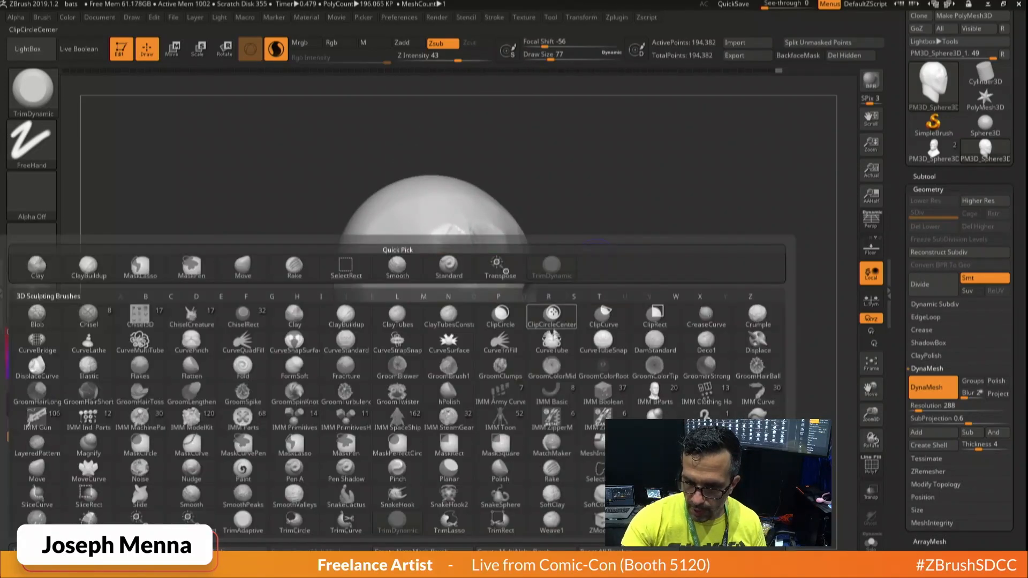
pyautogui.click(294, 444)
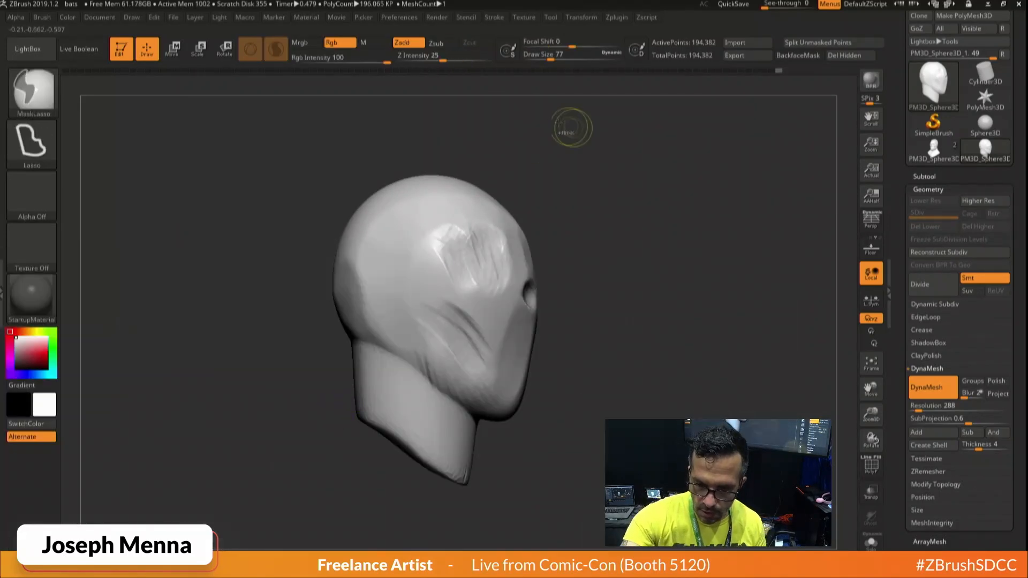
pyautogui.moveTo(567, 120)
pyautogui.keyDown('ctrl'); pyautogui.mouseDown()
pyautogui.moveTo(268, 252)
pyautogui.moveTo(398, 415)
pyautogui.moveTo(494, 467)
pyautogui.moveTo(625, 492)
pyautogui.mouseUp(); pyautogui.keyUp('ctrl')
pyautogui.hotkey('ctrl', 'z')
pyautogui.moveTo(599, 214)
pyautogui.keyDown('ctrl'); pyautogui.mouseDown()
pyautogui.moveTo(321, 236)
pyautogui.moveTo(369, 378)
pyautogui.moveTo(589, 497)
pyautogui.mouseUp(); pyautogui.keyUp('ctrl')
pyautogui.moveTo(594, 474)
pyautogui.keyDown('ctrl'); pyautogui.mouseDown(button='right')
pyautogui.moveTo(592, 391)
pyautogui.moveTo(557, 398)
pyautogui.mouseUp(button='right'); pyautogui.keyUp('ctrl')
pyautogui.press('ctrl')
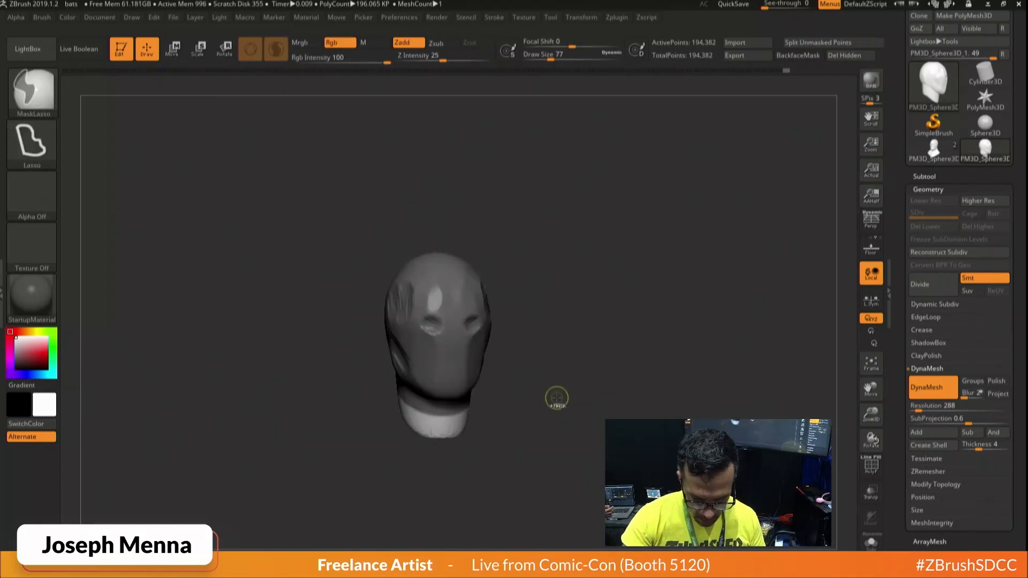
pyautogui.keyDown('ctrl'); pyautogui.click(557, 398); pyautogui.keyUp('ctrl')
pyautogui.keyDown('ctrl'); pyautogui.click(533, 373); pyautogui.keyUp('ctrl')
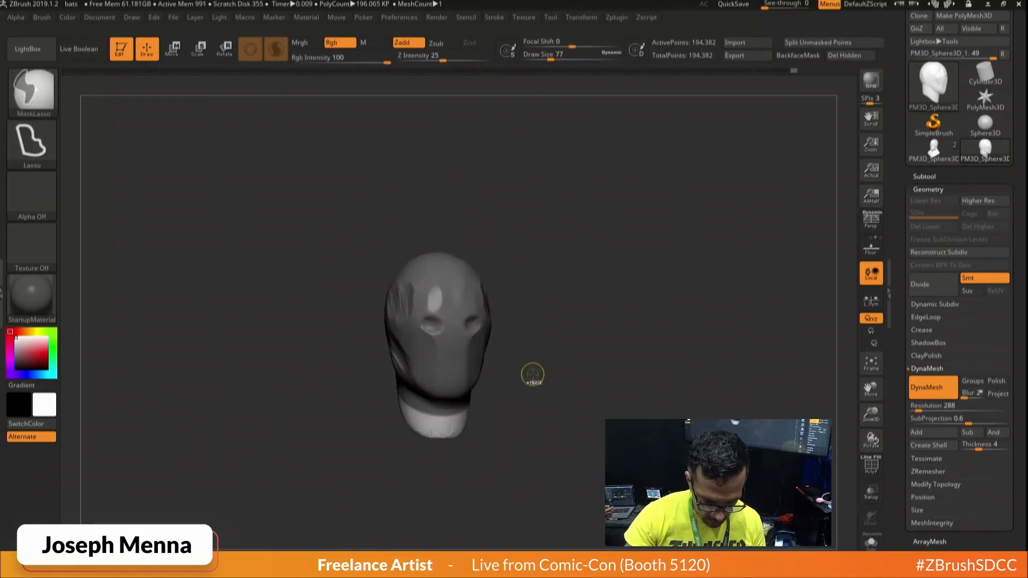
# Store the interface configuration, close the notice and clear the mask from the head.
pyautogui.hotkey('ctrl', 'shift', 'i')
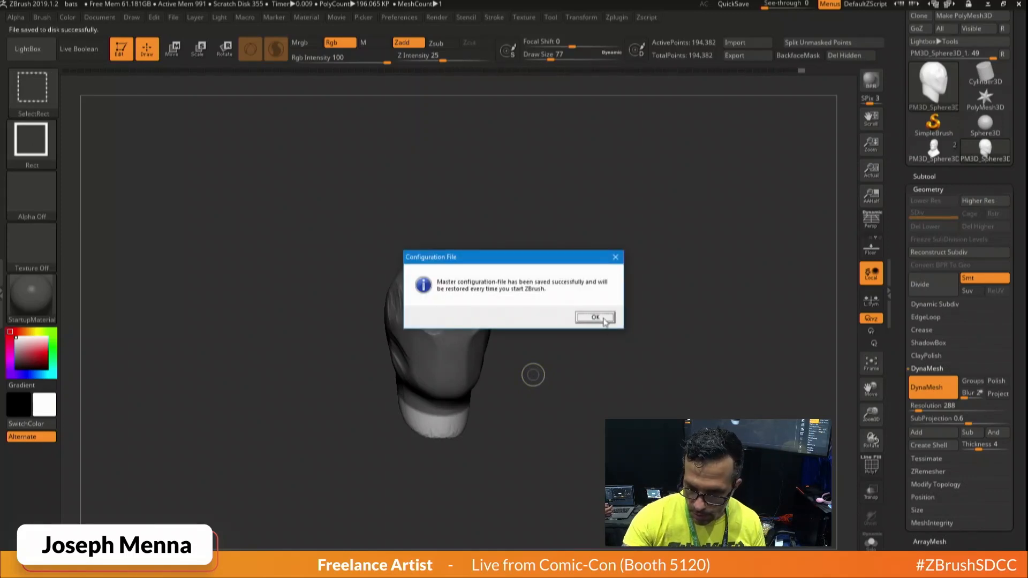
pyautogui.click(616, 258)
pyautogui.press('ctrl')
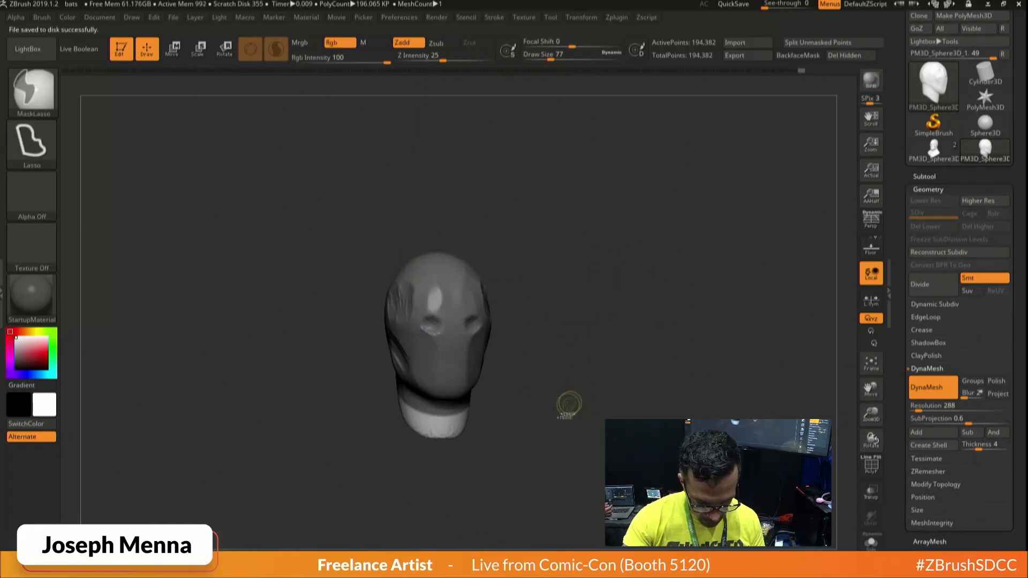
pyautogui.moveTo(550, 427)
pyautogui.keyDown('ctrl'); pyautogui.mouseDown()
pyautogui.moveTo(488, 417)
pyautogui.moveTo(495, 408)
pyautogui.mouseUp(); pyautogui.keyUp('ctrl')
pyautogui.moveTo(495, 407)
pyautogui.keyDown('ctrl'); pyautogui.mouseDown(button='right')
pyautogui.moveTo(510, 445)
pyautogui.moveTo(537, 470)
pyautogui.mouseUp(button='right'); pyautogui.keyUp('ctrl')
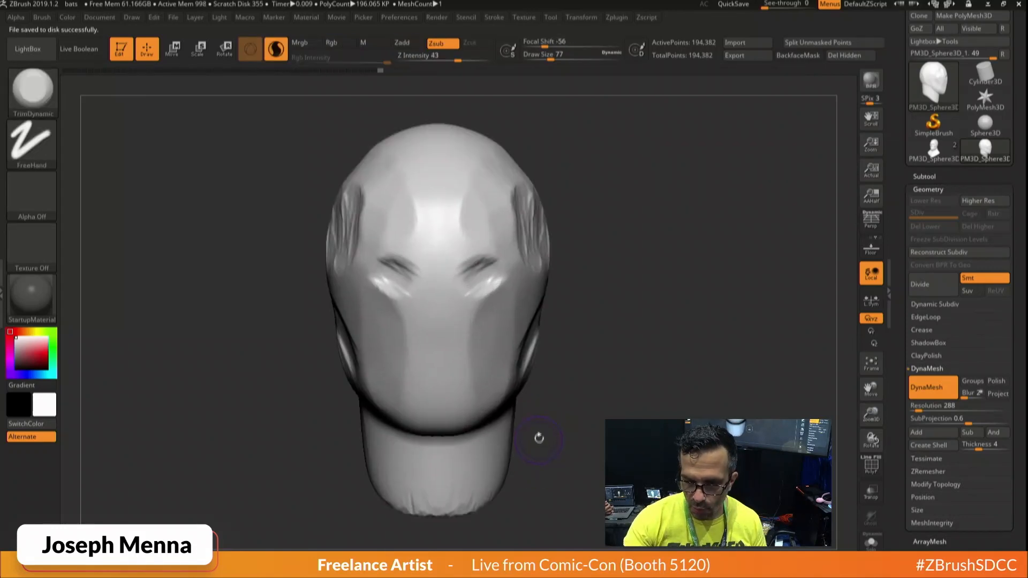
# Switch to the Move brush at draw size 217 and widen the lower sides of the neck symmetrically.
pyautogui.rightClick(539, 438)
pyautogui.keyDown('alt'); pyautogui.moveTo(582, 364); pyautogui.dragTo(606, 303, button='right'); pyautogui.keyUp('alt')
pyautogui.rightClick(606, 307)
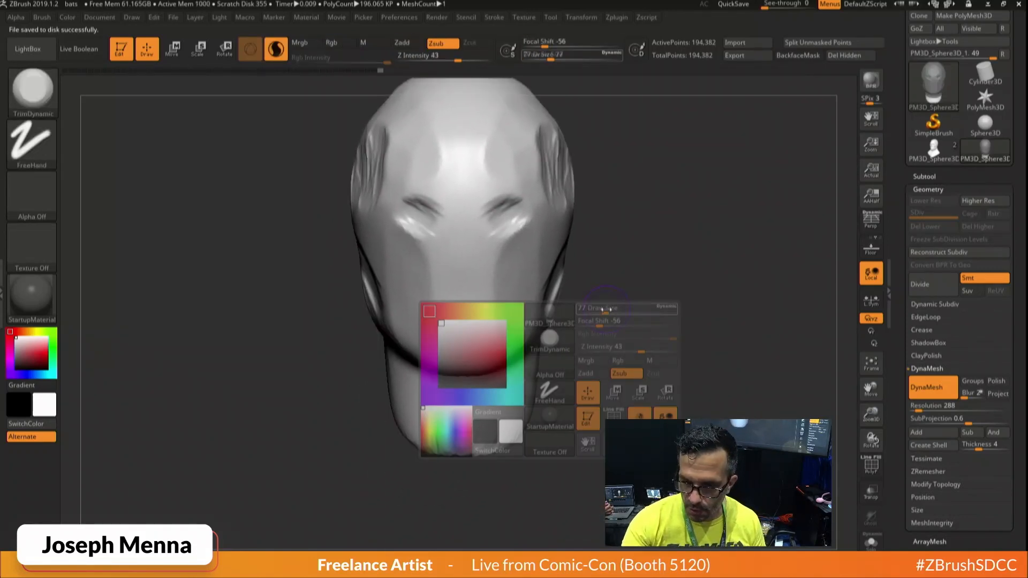
pyautogui.moveTo(606, 310); pyautogui.dragTo(622, 310)
pyautogui.press('b')
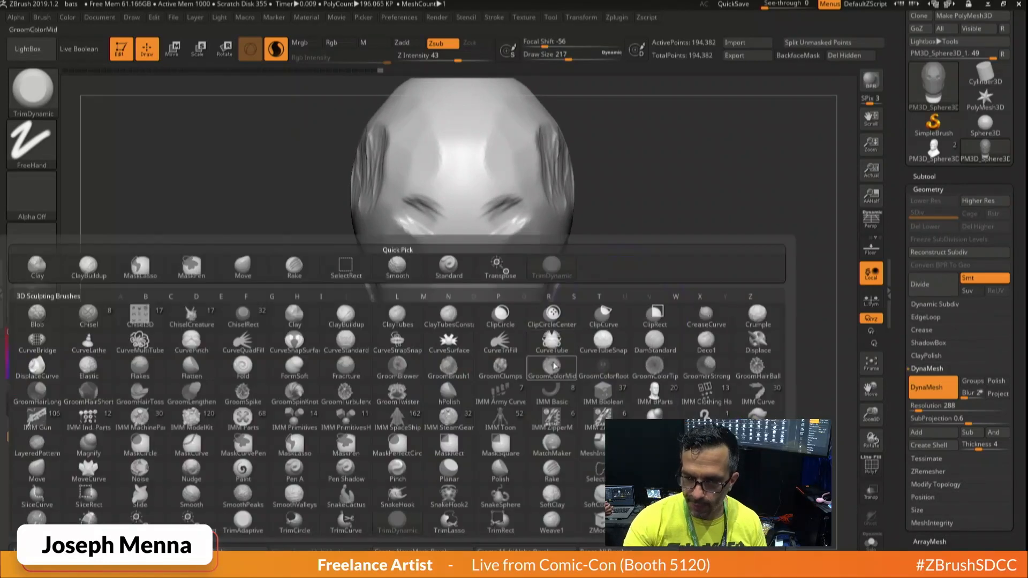
pyautogui.click(244, 265)
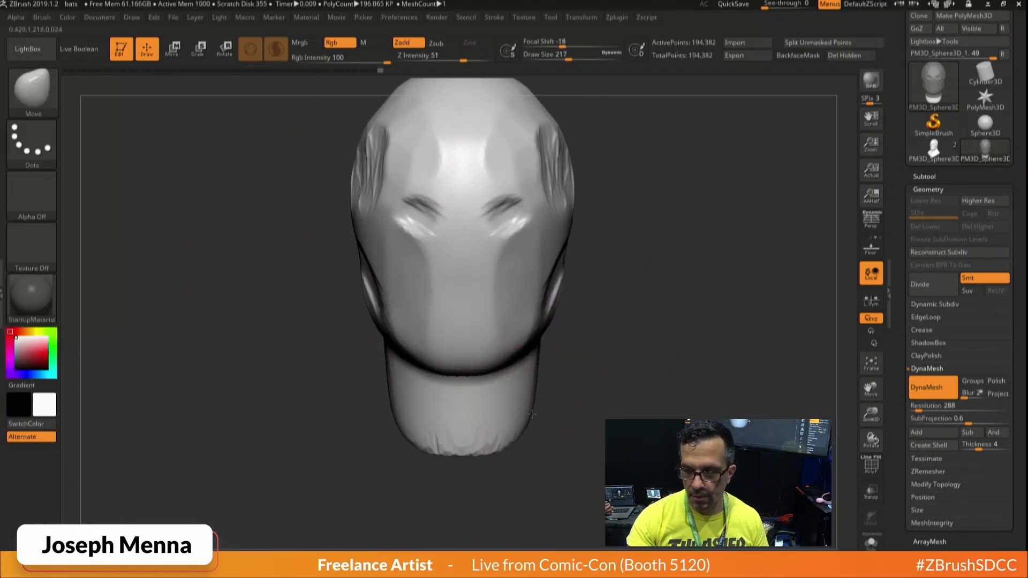
pyautogui.moveTo(531, 414); pyautogui.dragTo(553, 420)
pyautogui.moveTo(486, 453)
pyautogui.mouseDown()
pyautogui.moveTo(487, 465)
pyautogui.moveTo(534, 452)
pyautogui.mouseUp()
# Set the Move draw size to 517 and pull the neck's base forward and outward to start the chest and shoulders.
pyautogui.press('space')
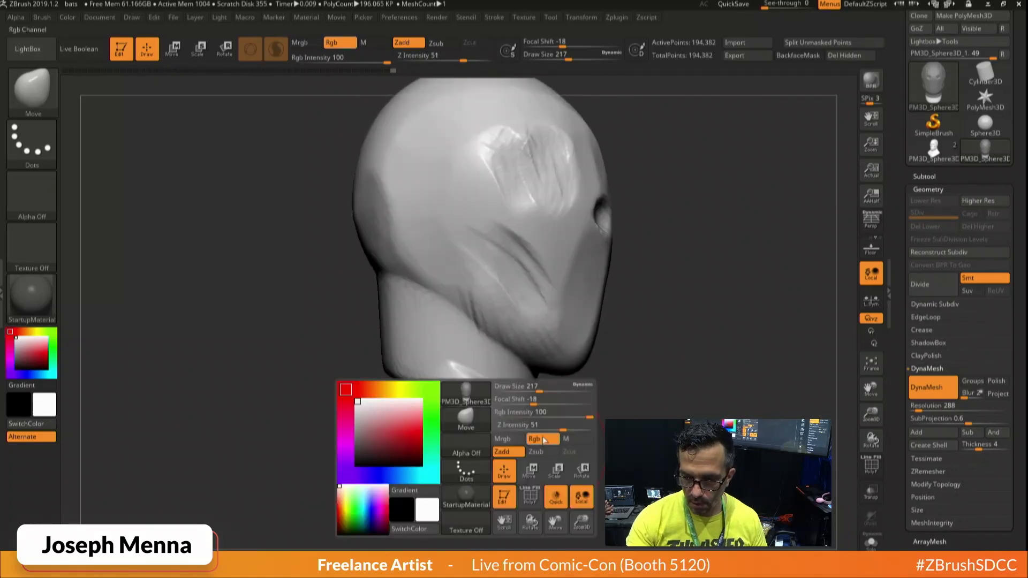
pyautogui.moveTo(538, 391); pyautogui.dragTo(563, 390)
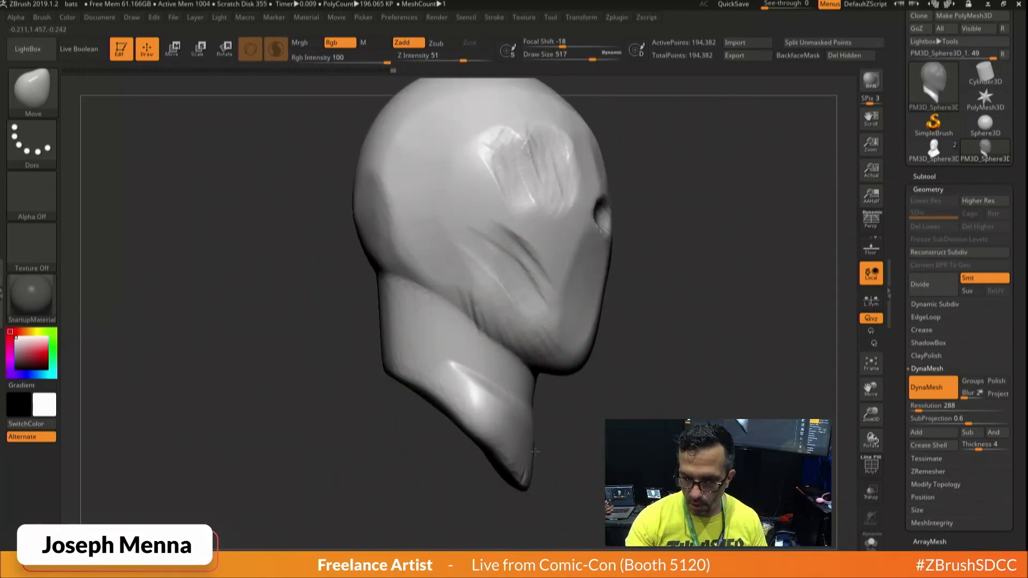
pyautogui.moveTo(536, 452); pyautogui.dragTo(586, 473)
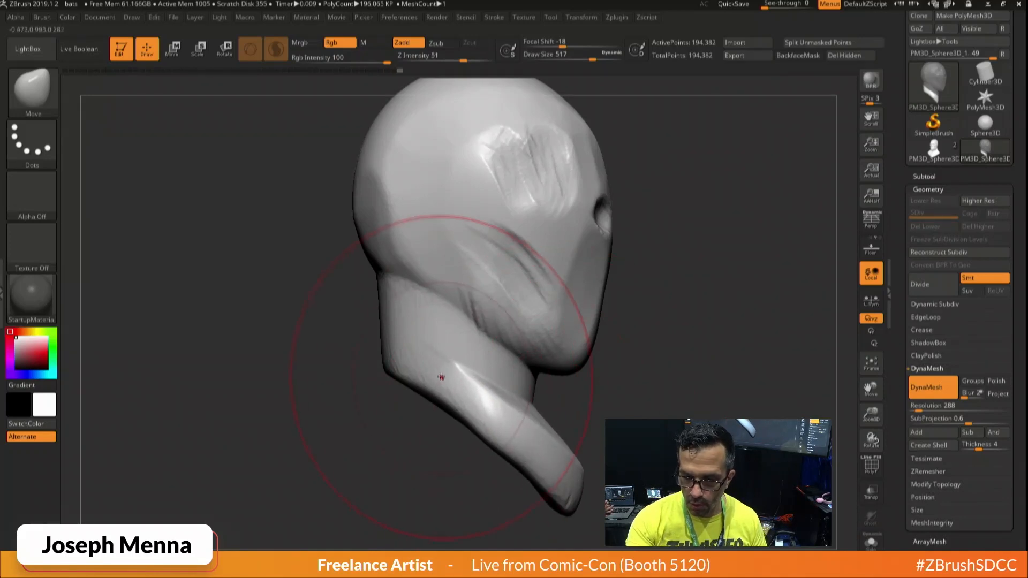
pyautogui.moveTo(441, 377); pyautogui.dragTo(409, 385)
pyautogui.moveTo(600, 413)
pyautogui.mouseDown()
pyautogui.moveTo(529, 420)
pyautogui.moveTo(676, 402)
pyautogui.mouseUp()
pyautogui.moveTo(537, 460); pyautogui.dragTo(542, 488)
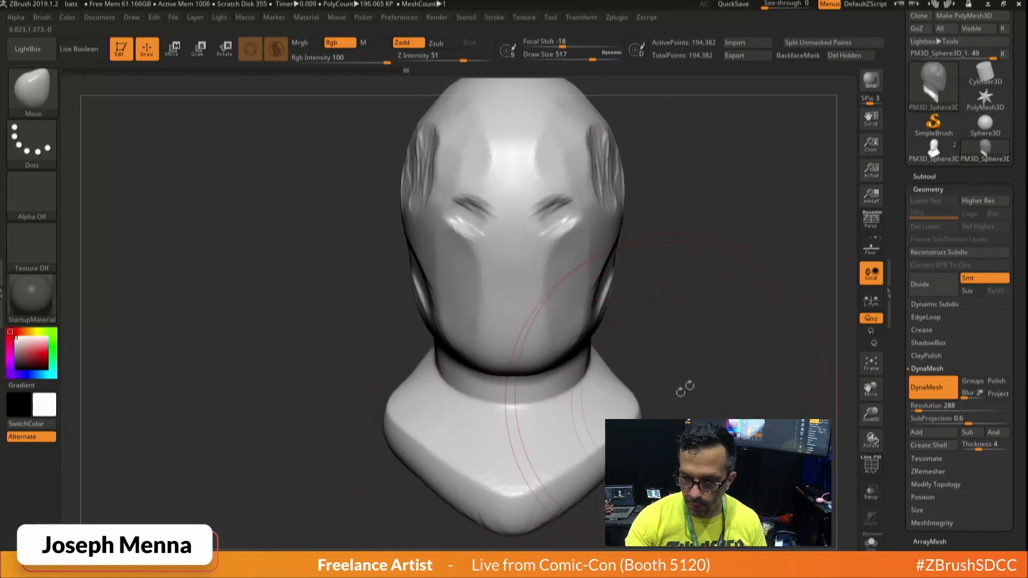
# Pull the upper back outward and extend the side and front edges of the shoulder base.
pyautogui.moveTo(681, 395)
pyautogui.keyDown('alt'); pyautogui.mouseDown()
pyautogui.moveTo(629, 357)
pyautogui.moveTo(524, 347)
pyautogui.mouseUp(); pyautogui.keyUp('alt')
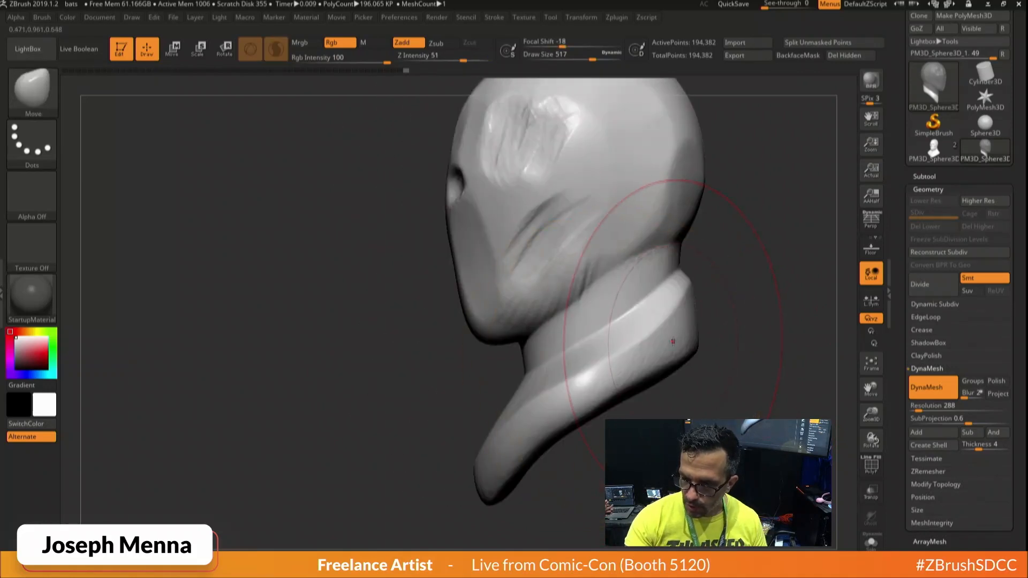
pyautogui.moveTo(673, 343)
pyautogui.mouseDown()
pyautogui.moveTo(706, 349)
pyautogui.moveTo(706, 341)
pyautogui.mouseUp()
pyautogui.moveTo(587, 391)
pyautogui.mouseDown()
pyautogui.moveTo(579, 420)
pyautogui.moveTo(551, 429)
pyautogui.mouseUp()
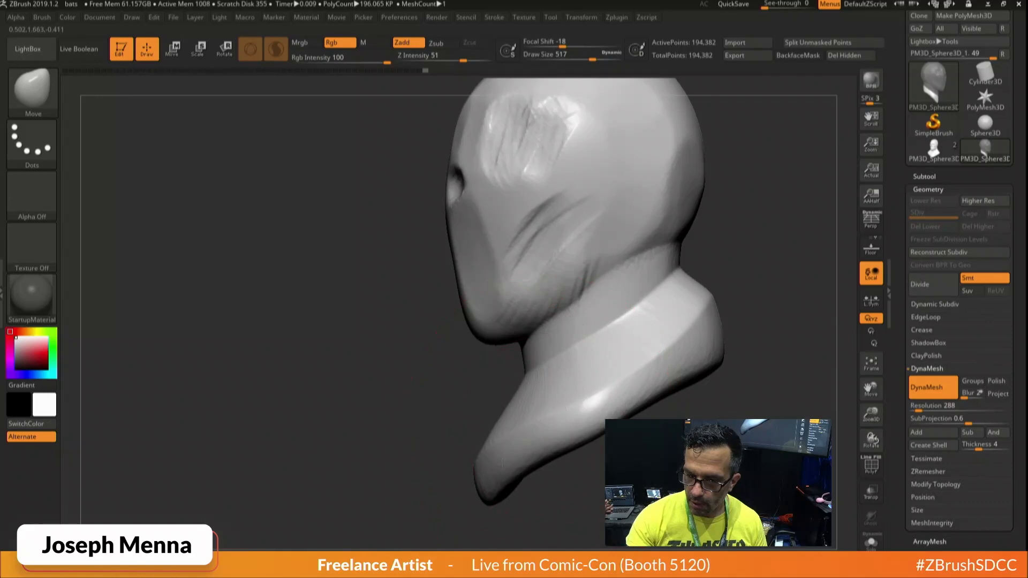
pyautogui.moveTo(490, 473); pyautogui.dragTo(479, 492)
pyautogui.moveTo(589, 413); pyautogui.dragTo(580, 428)
pyautogui.moveTo(688, 365)
pyautogui.mouseDown()
pyautogui.moveTo(728, 338)
pyautogui.moveTo(794, 349)
pyautogui.moveTo(819, 338)
pyautogui.mouseUp()
# Set the Move draw size to 268 and reshape the slope between the neck and the shoulders.
pyautogui.press('space')
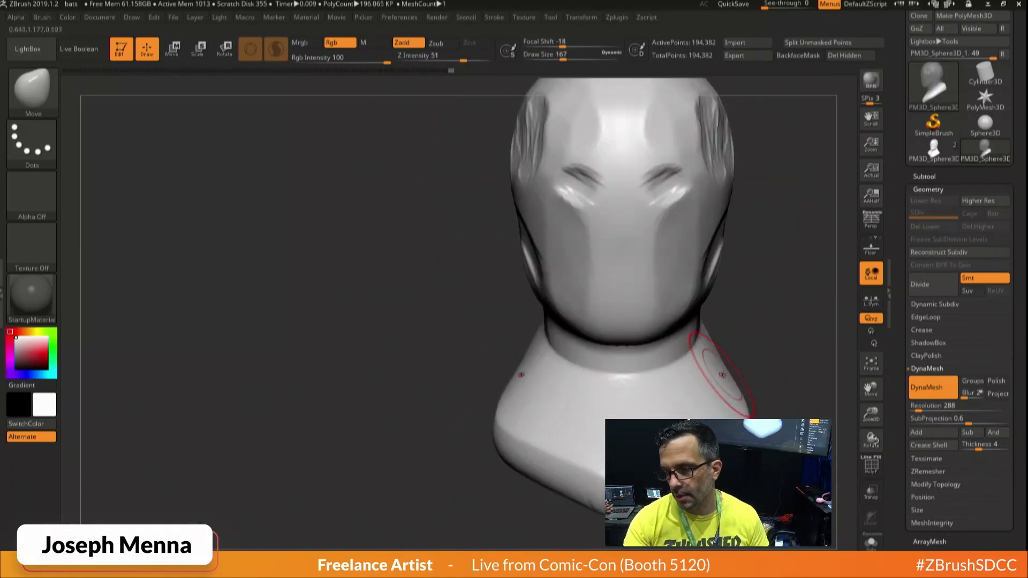
pyautogui.press('space')
pyautogui.moveTo(733, 368); pyautogui.dragTo(746, 364)
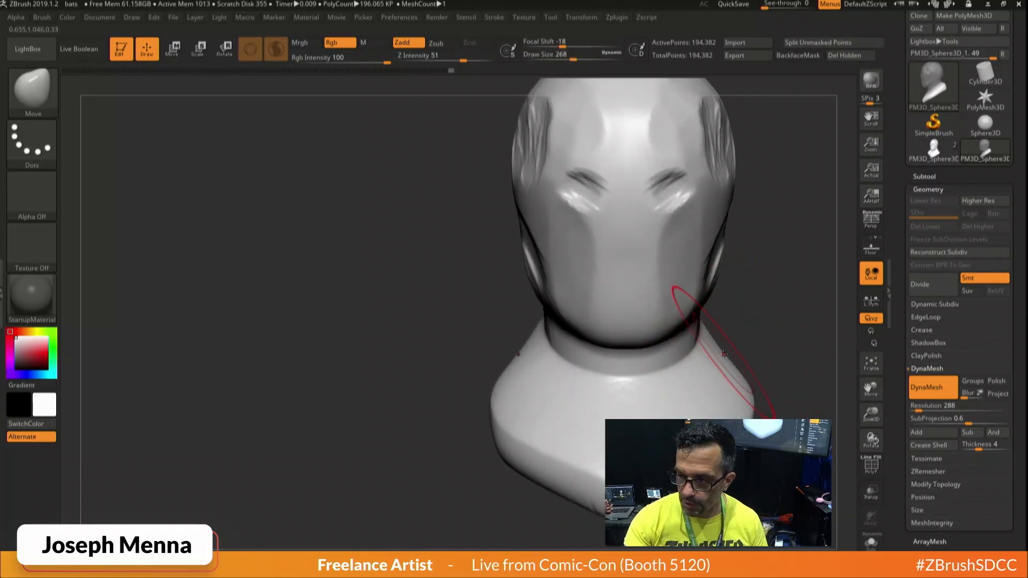
pyautogui.press('ctrl')
pyautogui.moveTo(768, 310); pyautogui.dragTo(741, 335)
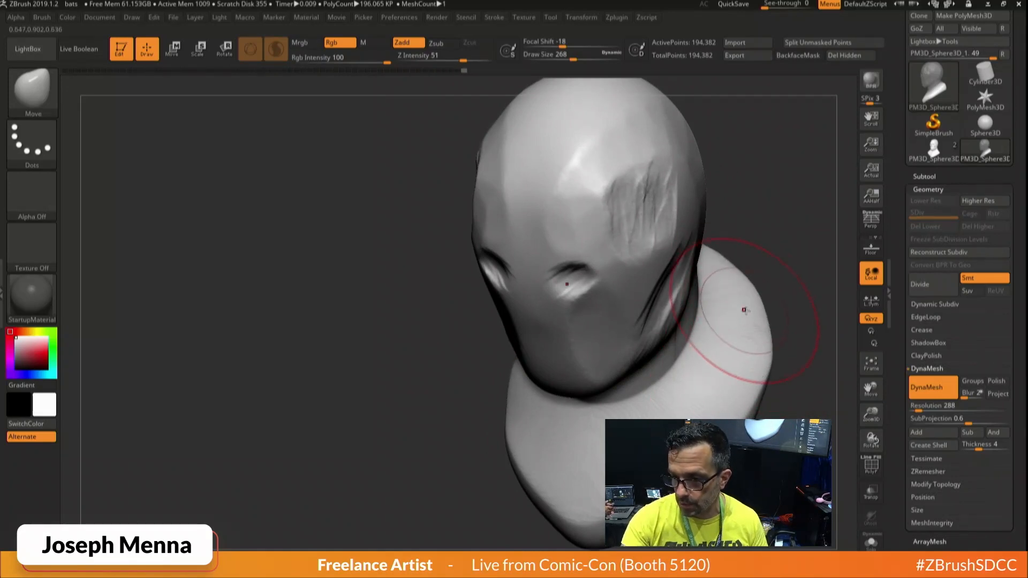
pyautogui.moveTo(747, 401)
pyautogui.mouseDown()
pyautogui.moveTo(789, 325)
pyautogui.moveTo(649, 315)
pyautogui.mouseUp()
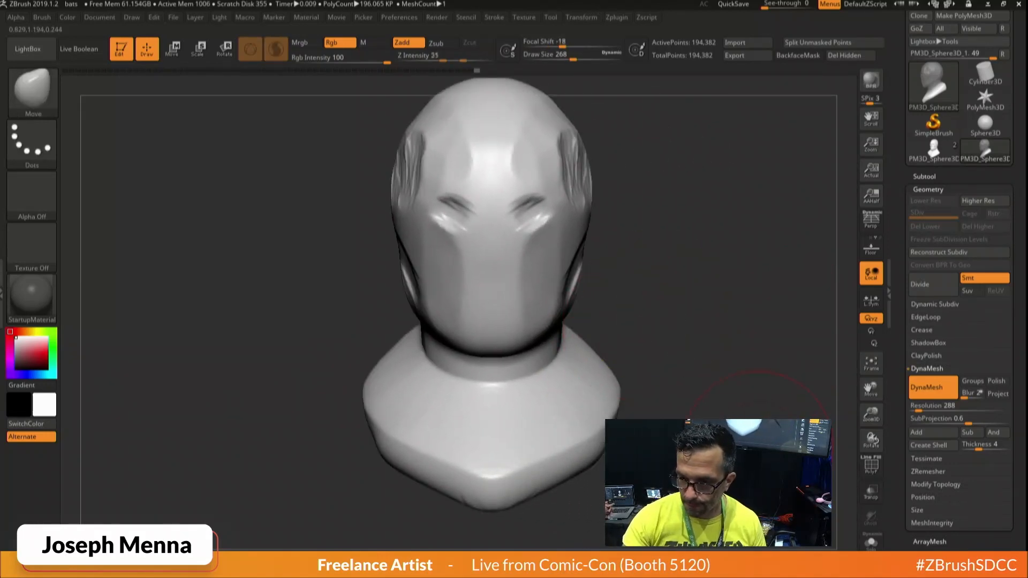
# Rebuild the DynaMesh and smooth the ridges on the shoulders and chest at draw size 136.
pyautogui.moveTo(705, 369)
pyautogui.keyDown('ctrl'); pyautogui.mouseDown()
pyautogui.moveTo(713, 381)
pyautogui.moveTo(644, 410)
pyautogui.mouseUp(); pyautogui.keyUp('ctrl')
pyautogui.keyDown('shift'); pyautogui.moveTo(671, 328); pyautogui.dragTo(675, 323); pyautogui.keyUp('shift')
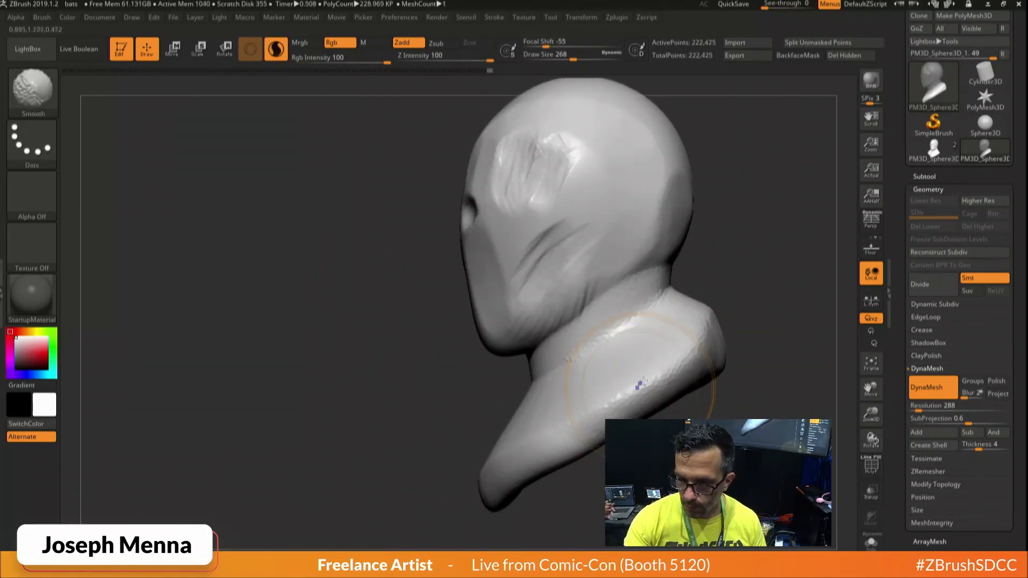
pyautogui.hotkey('ctrl', 'z')
pyautogui.press('space')
pyautogui.moveTo(649, 374); pyautogui.dragTo(634, 373)
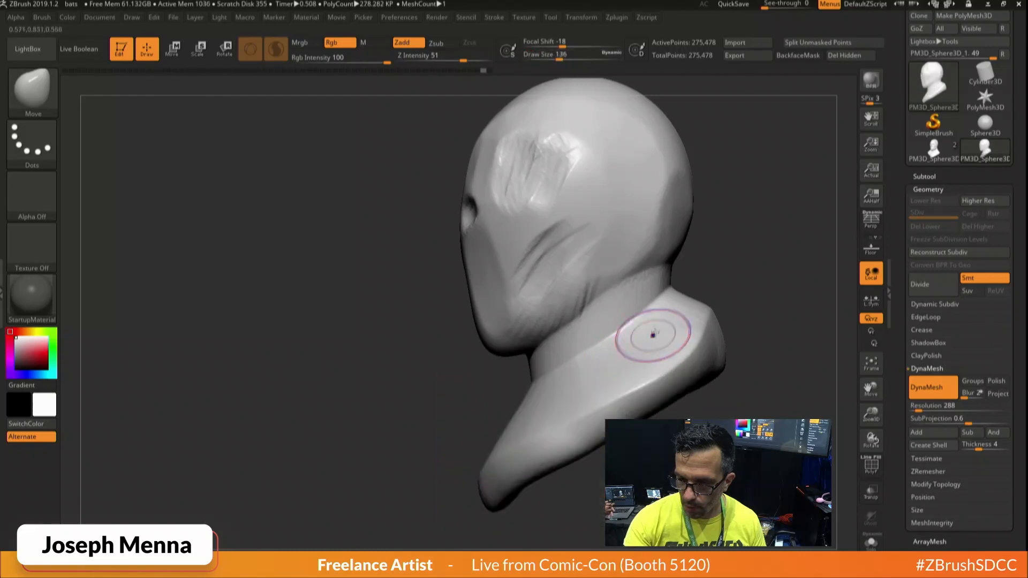
pyautogui.keyDown('shift'); pyautogui.moveTo(652, 334); pyautogui.dragTo(659, 313); pyautogui.keyUp('shift')
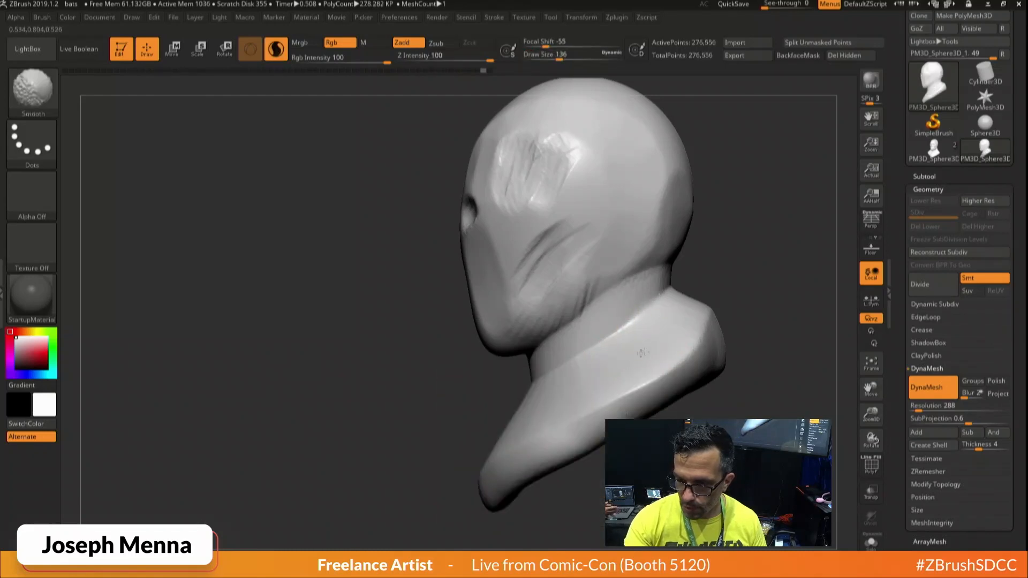
pyautogui.keyDown('shift'); pyautogui.moveTo(518, 439); pyautogui.dragTo(513, 450); pyautogui.keyUp('shift')
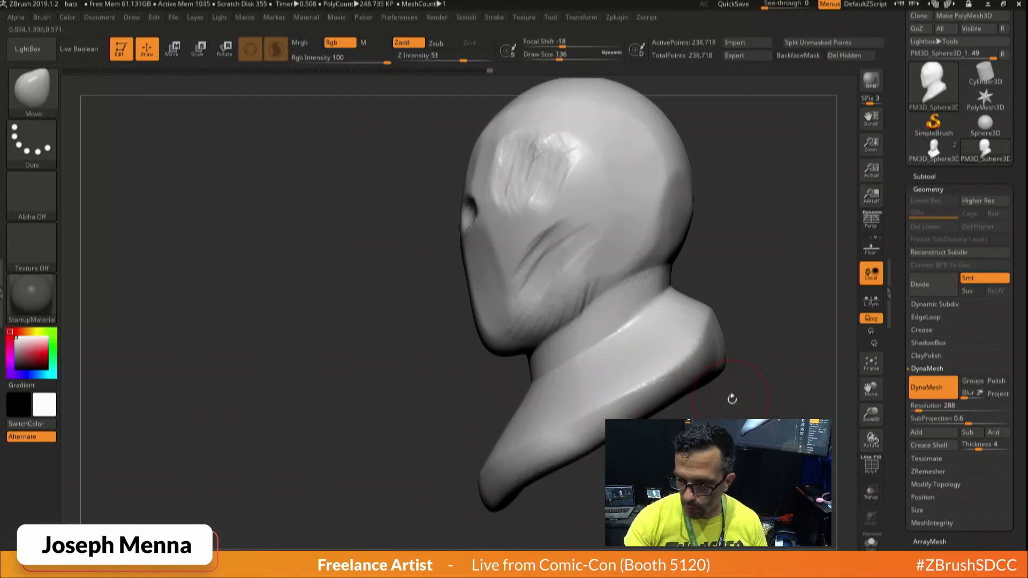
# Hide the bust's lower edge with a diagonal SelectLasso cut and delete the hidden geometry.
pyautogui.press('b')
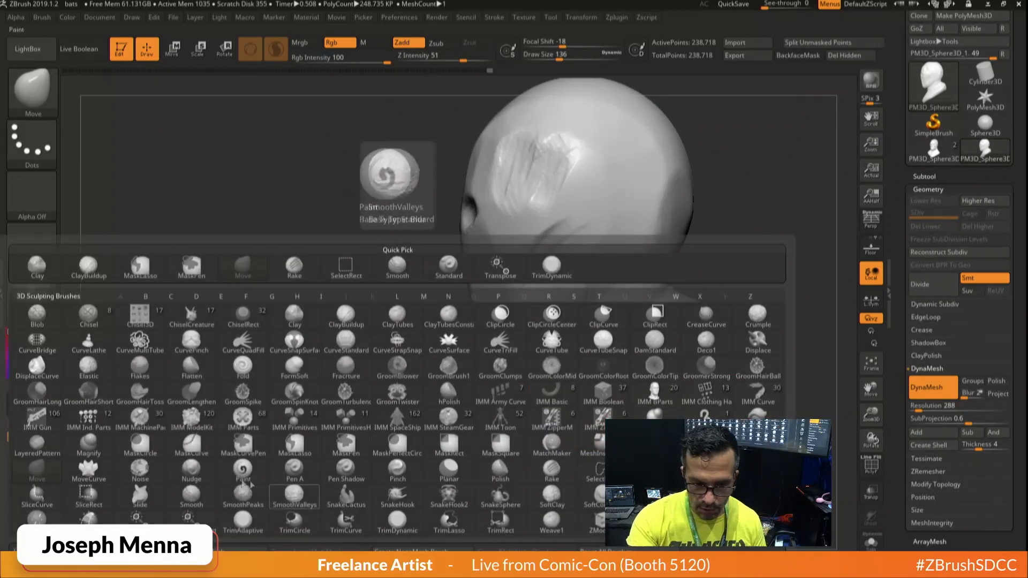
pyautogui.click(598, 468)
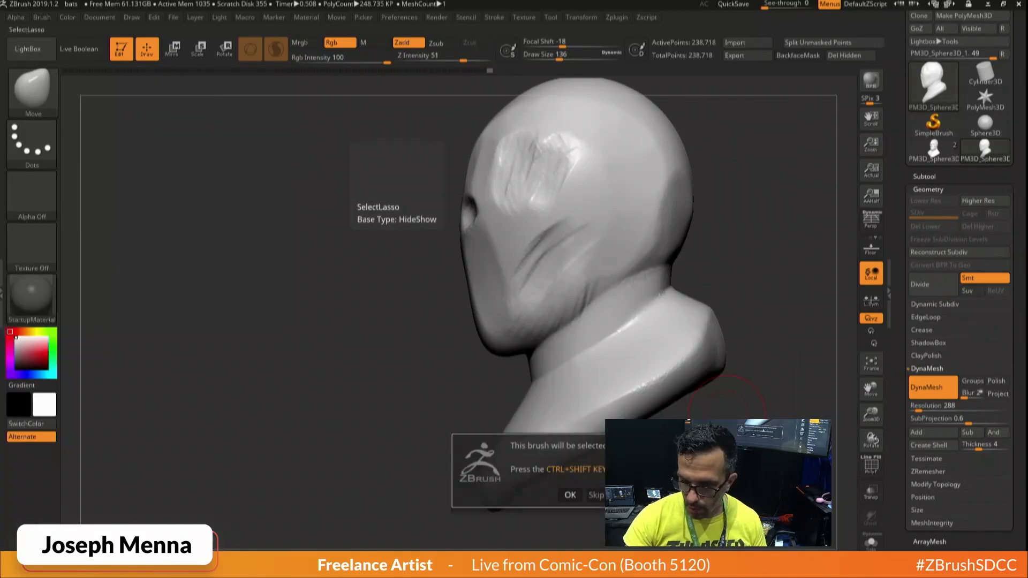
pyautogui.click(623, 495)
pyautogui.hotkey('ctrl', 'shift')
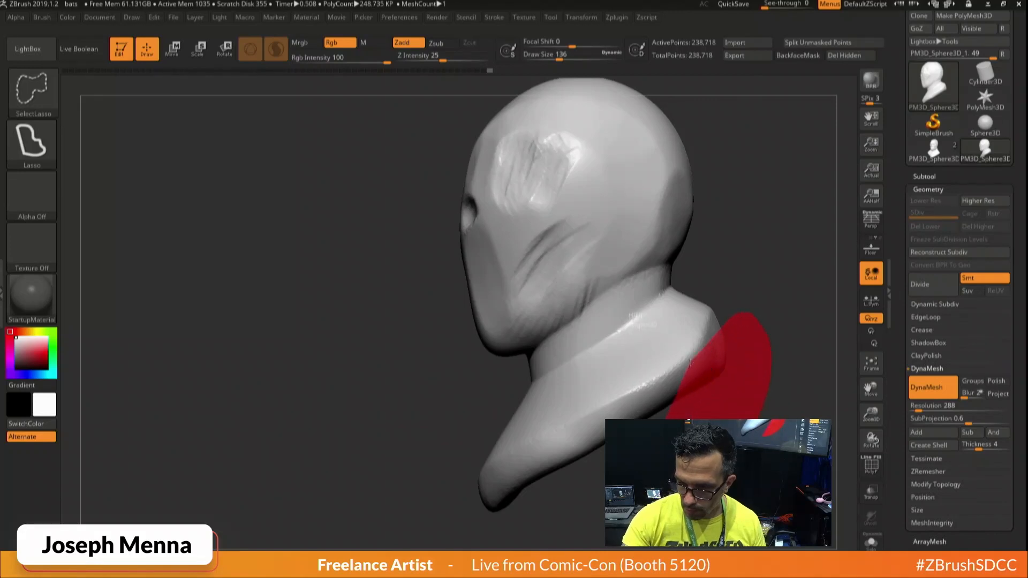
pyautogui.moveTo(639, 415)
pyautogui.keyDown('ctrl'); pyautogui.keyDown('shift'); pyautogui.mouseDown()
pyautogui.moveTo(506, 477)
pyautogui.moveTo(440, 530)
pyautogui.mouseUp(); pyautogui.keyUp('shift'); pyautogui.keyUp('ctrl')
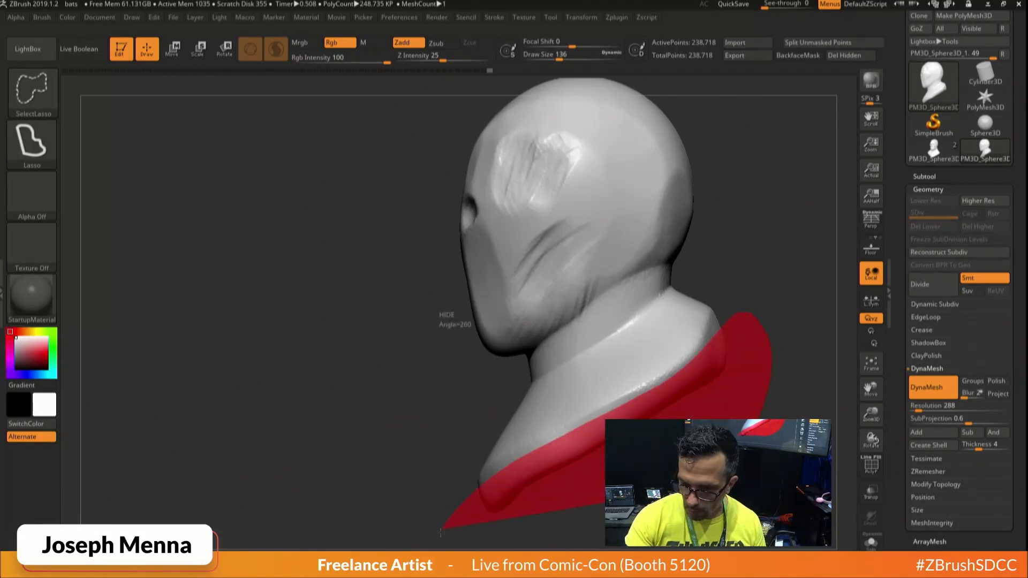
pyautogui.moveTo(599, 530)
pyautogui.keyDown('ctrl'); pyautogui.keyDown('alt'); pyautogui.keyDown('shift'); pyautogui.mouseDown()
pyautogui.moveTo(680, 455)
pyautogui.moveTo(727, 378)
pyautogui.mouseUp(); pyautogui.keyUp('shift'); pyautogui.keyUp('alt'); pyautogui.keyUp('ctrl')
pyautogui.click(843, 56)
# Rebuild the DynaMesh to close the cut underside, smooth its rim and remesh again.
pyautogui.press('ctrl')
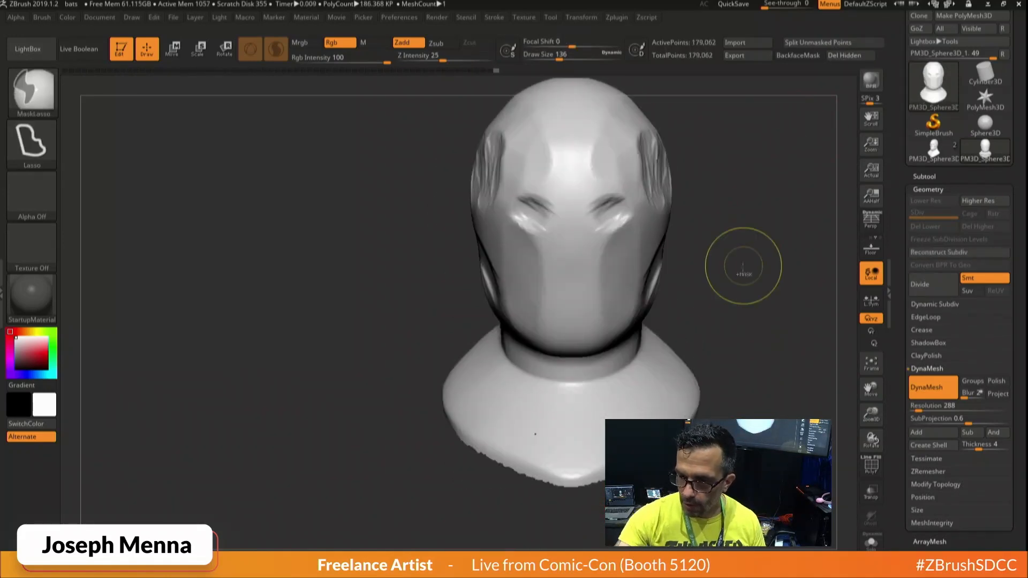
pyautogui.keyDown('ctrl'); pyautogui.moveTo(746, 272); pyautogui.dragTo(797, 418); pyautogui.keyUp('ctrl')
pyautogui.moveTo(749, 375)
pyautogui.mouseDown()
pyautogui.moveTo(736, 241)
pyautogui.moveTo(620, 174)
pyautogui.mouseUp()
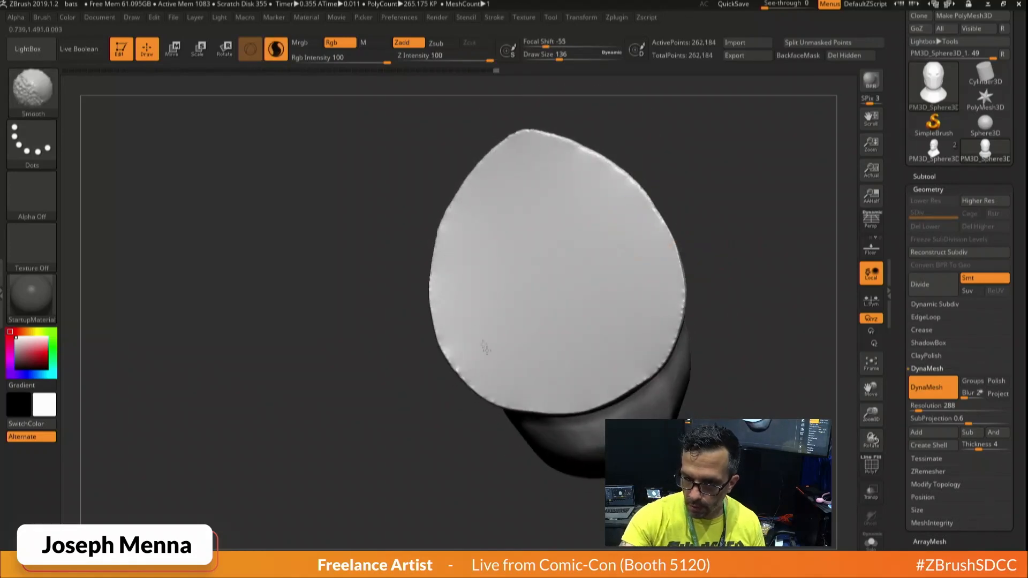
pyautogui.keyDown('shift'); pyautogui.moveTo(662, 303); pyautogui.dragTo(621, 394); pyautogui.keyUp('shift')
pyautogui.keyDown('ctrl'); pyautogui.moveTo(750, 331); pyautogui.dragTo(771, 370); pyautogui.keyUp('ctrl')
# Set the Move brush's focal shift to -62 and smooth the crease where the neck meets the shoulders.
pyautogui.moveTo(749, 214); pyautogui.dragTo(733, 348)
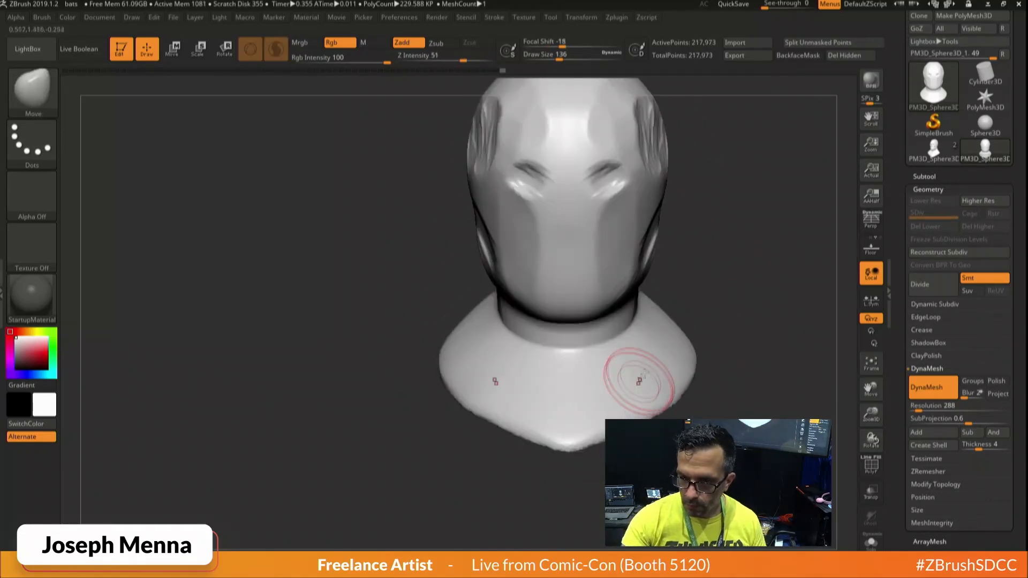
pyautogui.press('space')
pyautogui.moveTo(706, 298)
pyautogui.mouseDown()
pyautogui.moveTo(685, 299)
pyautogui.moveTo(776, 278)
pyautogui.mouseUp()
pyautogui.moveTo(669, 257); pyautogui.dragTo(701, 253)
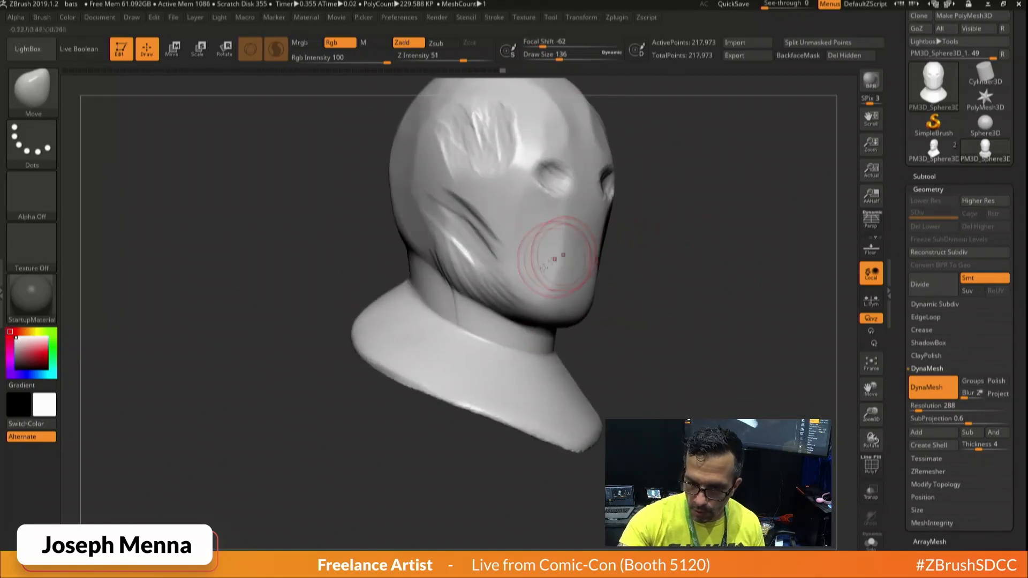
pyautogui.keyDown('shift'); pyautogui.moveTo(479, 321); pyautogui.dragTo(466, 311); pyautogui.keyUp('shift')
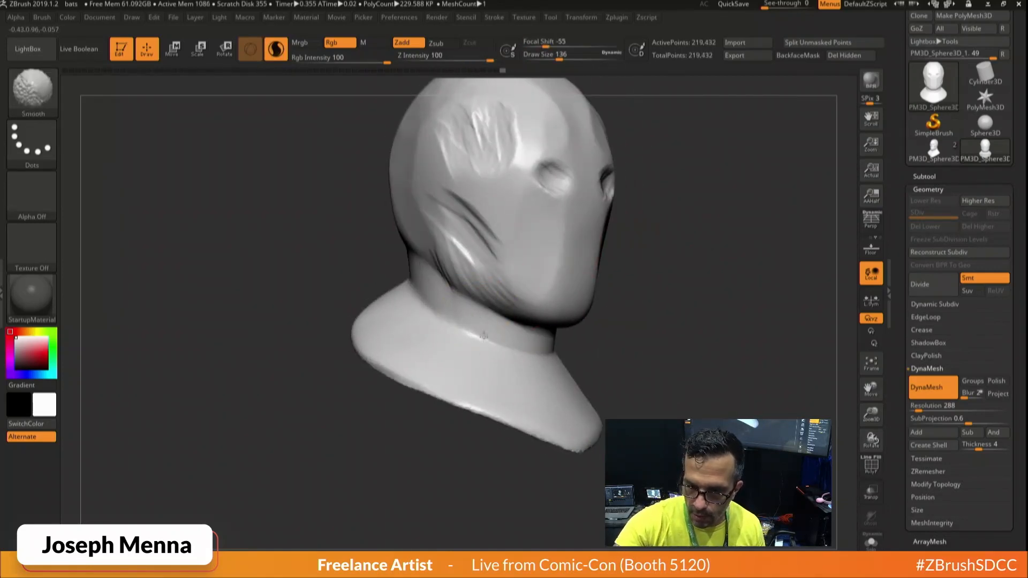
# Build up the neck muscles from behind the jaw to the throat with the ClayBuildup brush at draw size 136, then smooth them.
pyautogui.press('space')
pyautogui.press('b')
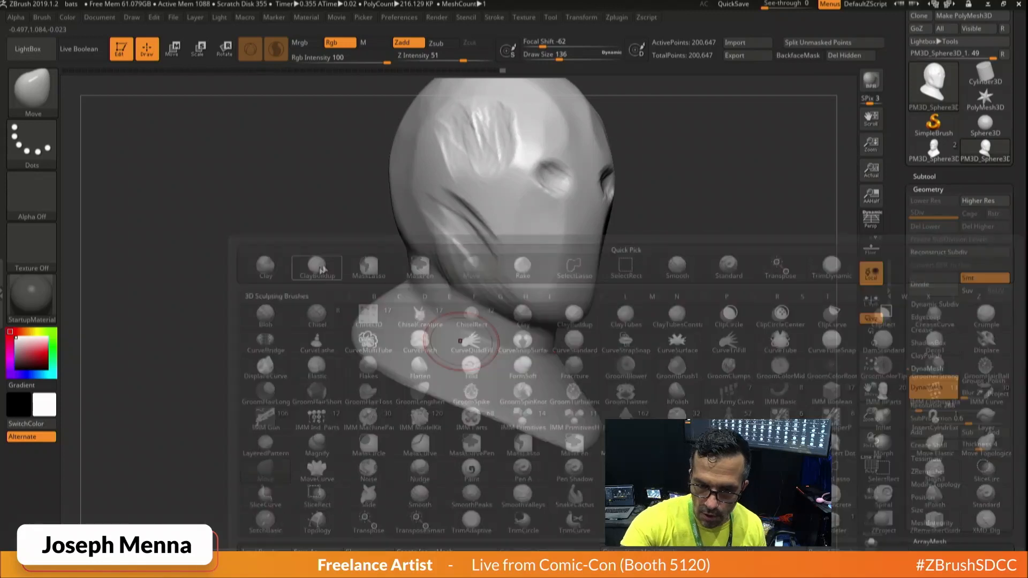
pyautogui.click(320, 268)
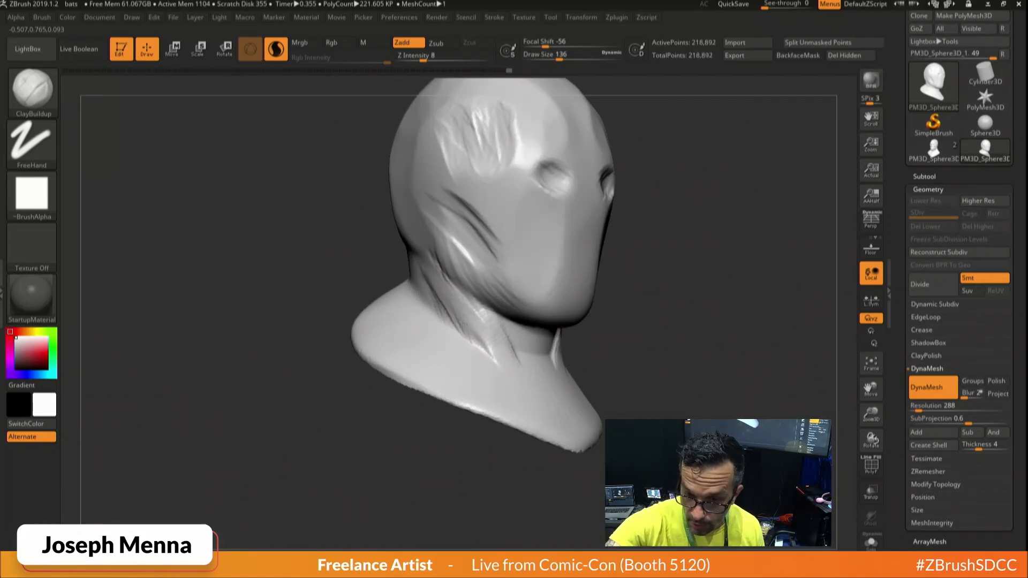
pyautogui.moveTo(463, 321); pyautogui.dragTo(445, 280)
pyautogui.moveTo(348, 246); pyautogui.dragTo(240, 241)
pyautogui.moveTo(499, 321); pyautogui.dragTo(518, 359)
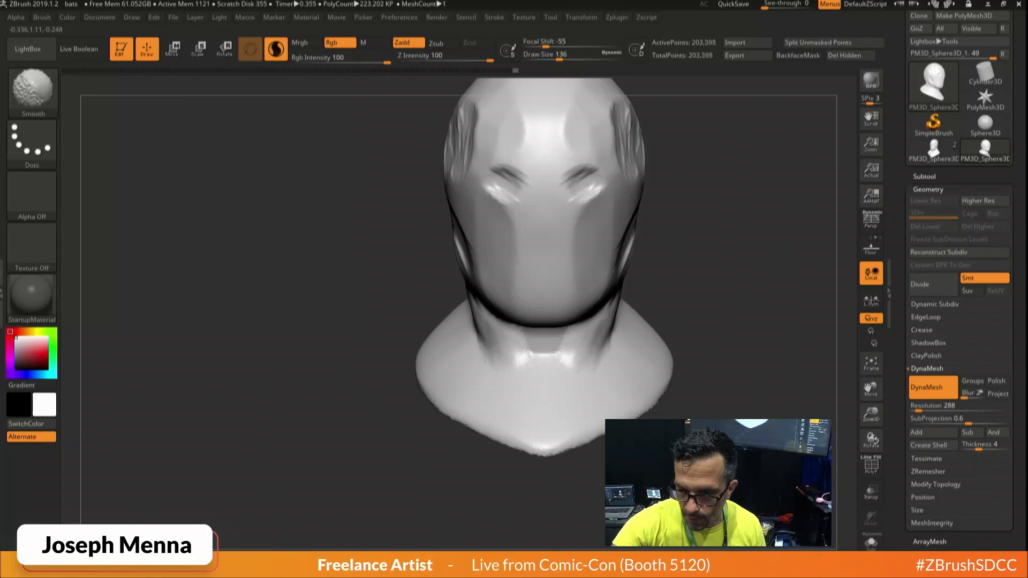
pyautogui.keyDown('shift'); pyautogui.moveTo(595, 312); pyautogui.dragTo(586, 336); pyautogui.keyUp('shift')
# Set the ClayBuildup draw size to 71 and work clay strokes into both eye sockets.
pyautogui.press('space')
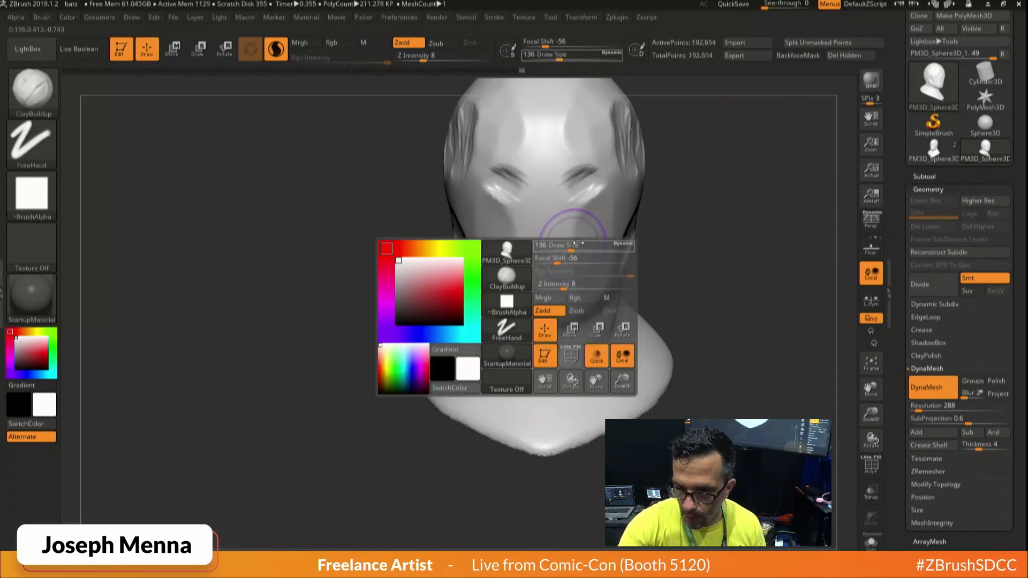
pyautogui.moveTo(573, 240); pyautogui.dragTo(561, 241)
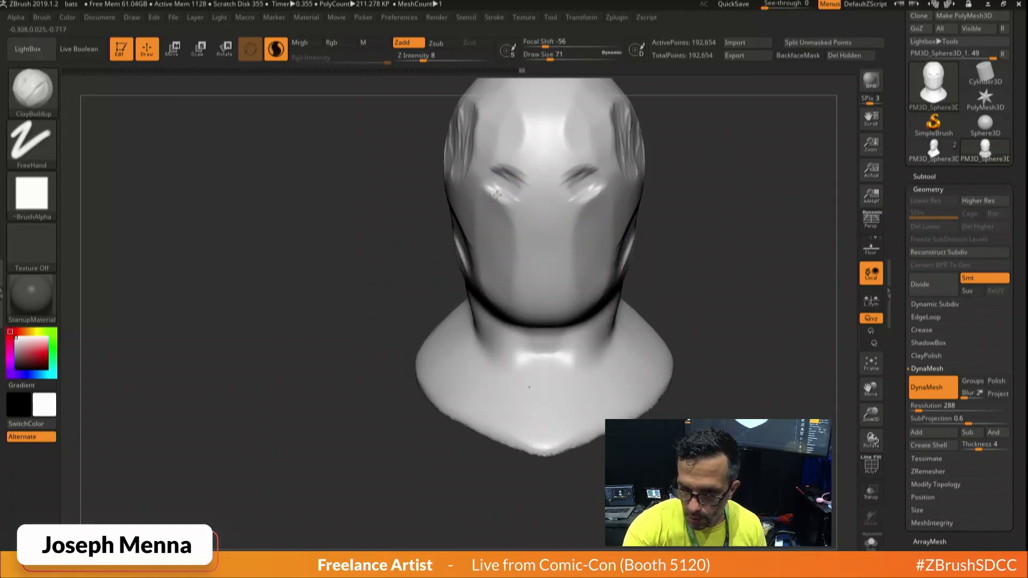
pyautogui.moveTo(497, 190); pyautogui.dragTo(523, 195)
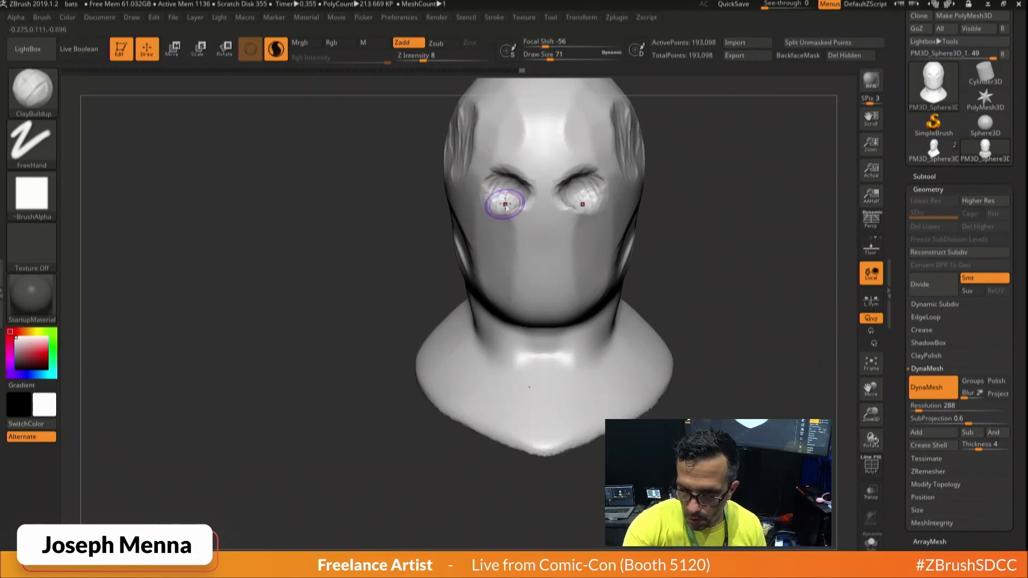
# Set the draw size to 101 and sculpt the angled brow ridges and the diagonal cheek folds.
pyautogui.press('space')
pyautogui.moveTo(489, 228)
pyautogui.mouseDown()
pyautogui.moveTo(514, 219)
pyautogui.moveTo(499, 244)
pyautogui.moveTo(507, 233)
pyautogui.moveTo(492, 238)
pyautogui.mouseUp()
pyautogui.moveTo(429, 247)
pyautogui.mouseDown()
pyautogui.moveTo(576, 250)
pyautogui.moveTo(553, 334)
pyautogui.moveTo(557, 236)
pyautogui.moveTo(528, 264)
pyautogui.moveTo(538, 257)
pyautogui.mouseUp()
pyautogui.moveTo(538, 252); pyautogui.dragTo(621, 236, button='right')
pyautogui.keyDown('ctrl'); pyautogui.moveTo(601, 234); pyautogui.dragTo(637, 267); pyautogui.keyUp('ctrl')
pyautogui.moveTo(631, 268)
pyautogui.keyDown('ctrl'); pyautogui.mouseDown(button='right')
pyautogui.moveTo(594, 227)
pyautogui.moveTo(516, 236)
pyautogui.moveTo(590, 235)
pyautogui.mouseUp(button='right'); pyautogui.keyUp('ctrl')
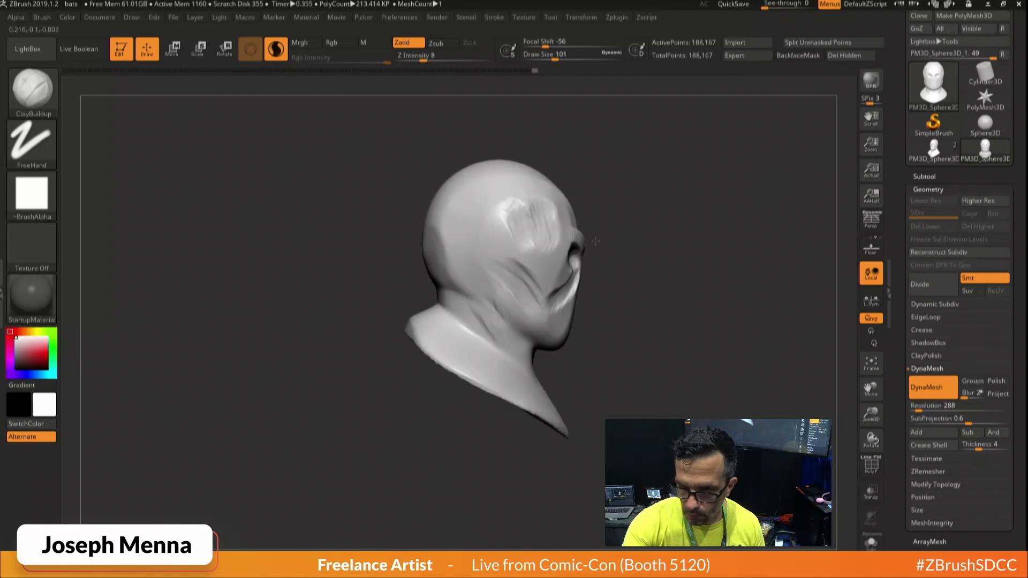
# Select the ClipCurve brush and slice the rear of the crown and the top of the head flat from the side view.
pyautogui.press('space')
pyautogui.click(471, 270)
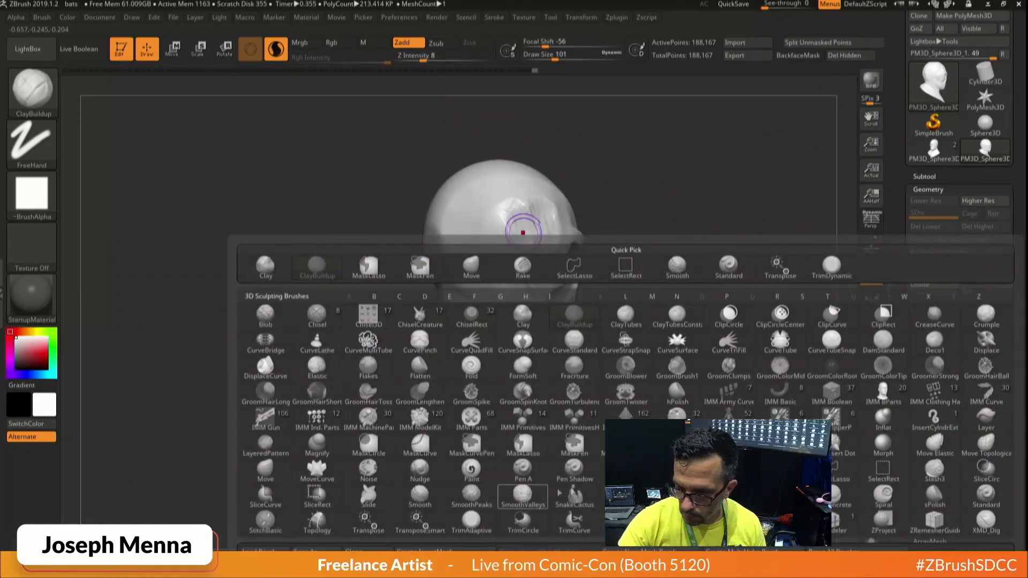
pyautogui.click(833, 319)
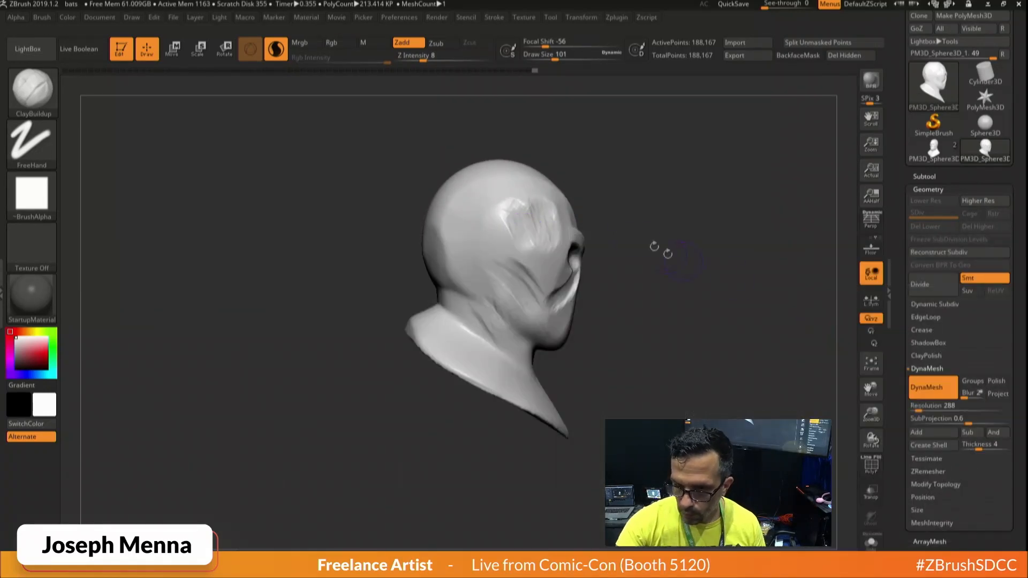
pyautogui.keyDown('ctrl'); pyautogui.keyDown('shift'); pyautogui.moveTo(376, 237); pyautogui.dragTo(522, 138); pyautogui.keyUp('shift'); pyautogui.keyUp('ctrl')
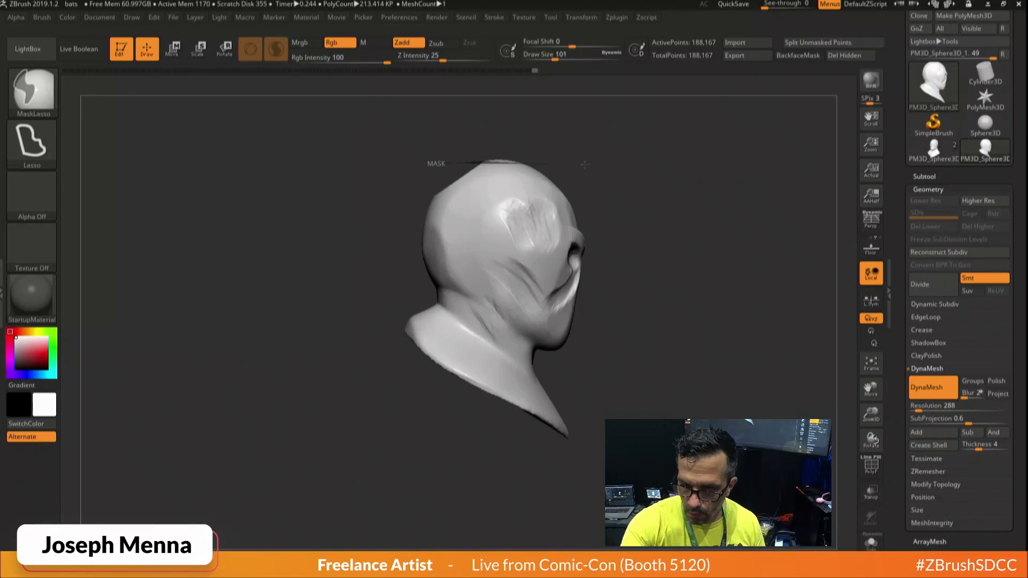
pyautogui.keyDown('ctrl'); pyautogui.keyDown('shift'); pyautogui.moveTo(436, 168); pyautogui.dragTo(594, 171); pyautogui.keyUp('shift'); pyautogui.keyUp('ctrl')
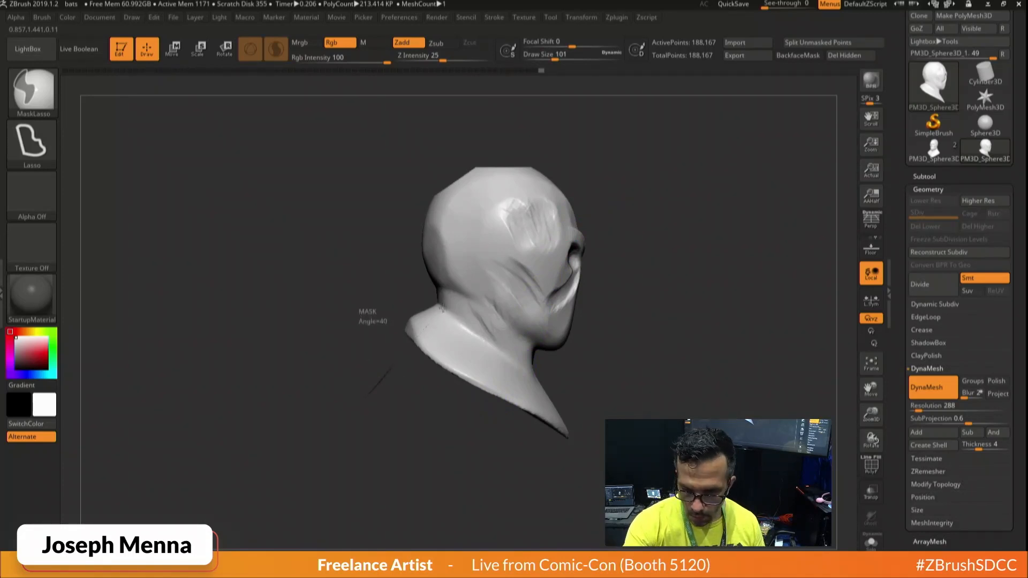
# Try a bent clip curve running up the back of the neck and head.
pyautogui.moveTo(379, 383)
pyautogui.keyDown('ctrl'); pyautogui.keyDown('shift'); pyautogui.mouseDown()
pyautogui.moveTo(434, 319)
pyautogui.moveTo(440, 296)
pyautogui.mouseUp(); pyautogui.keyUp('shift'); pyautogui.keyUp('ctrl')
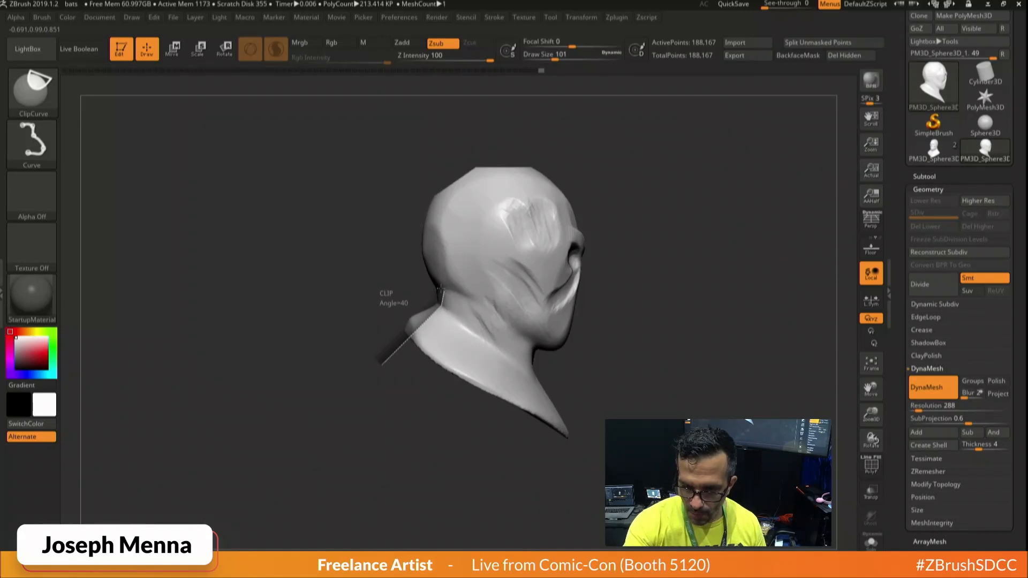
pyautogui.keyDown('ctrl'); pyautogui.keyDown('shift'); pyautogui.moveTo(440, 290); pyautogui.dragTo(423, 253); pyautogui.keyUp('shift'); pyautogui.keyUp('ctrl')
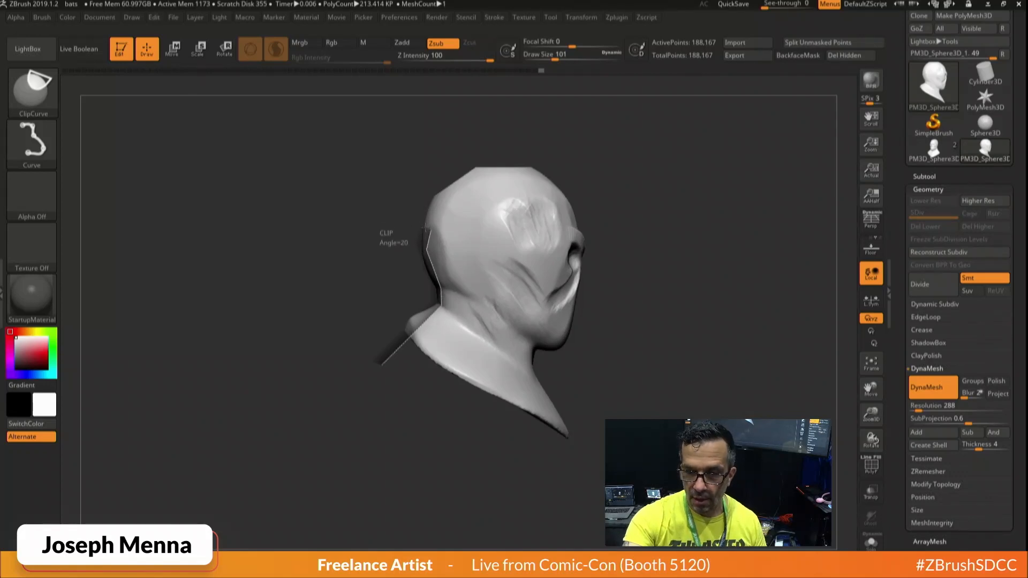
pyautogui.keyDown('ctrl'); pyautogui.keyDown('shift'); pyautogui.moveTo(427, 229); pyautogui.dragTo(437, 177); pyautogui.keyUp('shift'); pyautogui.keyUp('ctrl')
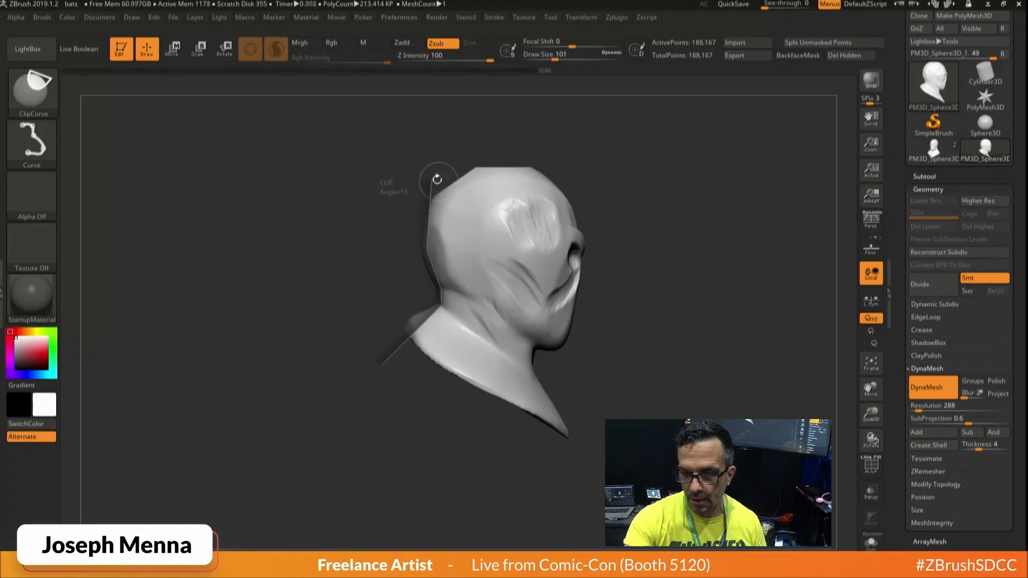
pyautogui.keyDown('shift'); pyautogui.moveTo(696, 336); pyautogui.dragTo(656, 322); pyautogui.keyUp('shift')
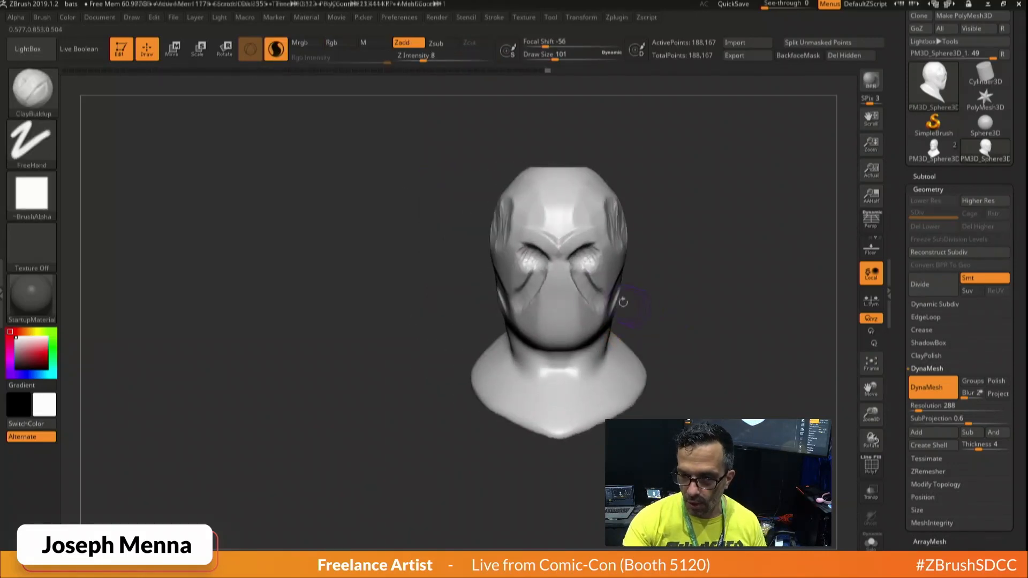
# Clip the upper corners of the skull with diagonal clip curves in the front view.
pyautogui.hotkey('ctrl', 'shift')
pyautogui.keyDown('ctrl'); pyautogui.keyDown('shift'); pyautogui.moveTo(469, 204); pyautogui.dragTo(545, 161); pyautogui.keyUp('shift'); pyautogui.keyUp('ctrl')
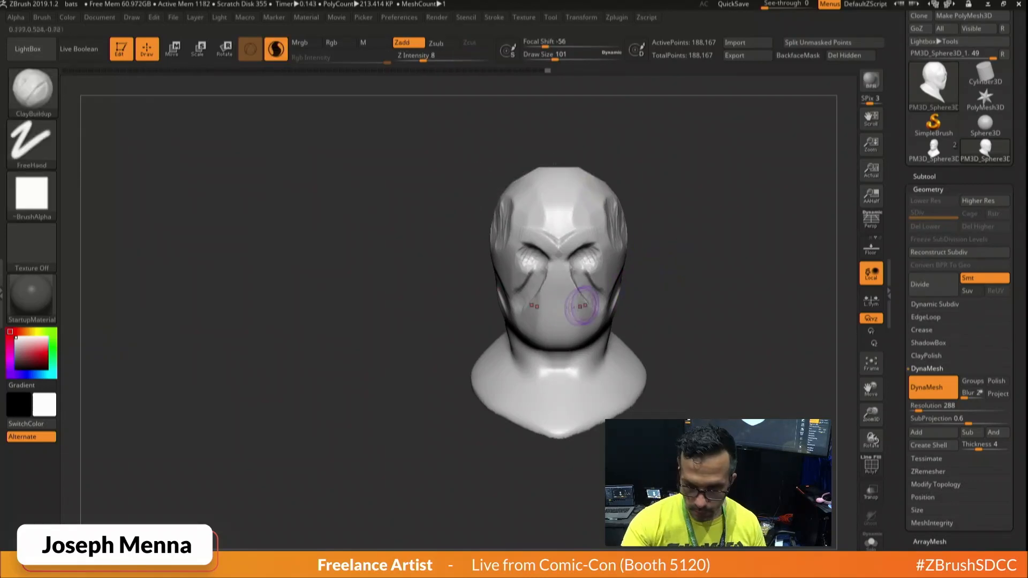
pyautogui.hotkey('ctrl', 'shift')
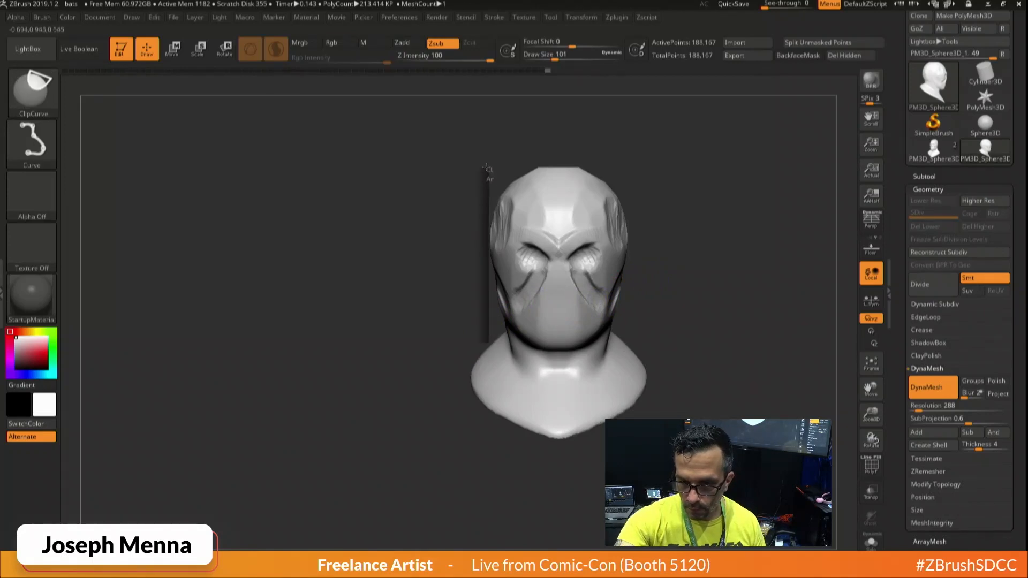
pyautogui.keyDown('ctrl'); pyautogui.keyDown('shift'); pyautogui.moveTo(487, 168); pyautogui.dragTo(490, 170); pyautogui.keyUp('shift'); pyautogui.keyUp('ctrl')
pyautogui.keyDown('alt'); pyautogui.moveTo(677, 242); pyautogui.dragTo(577, 285); pyautogui.keyUp('alt')
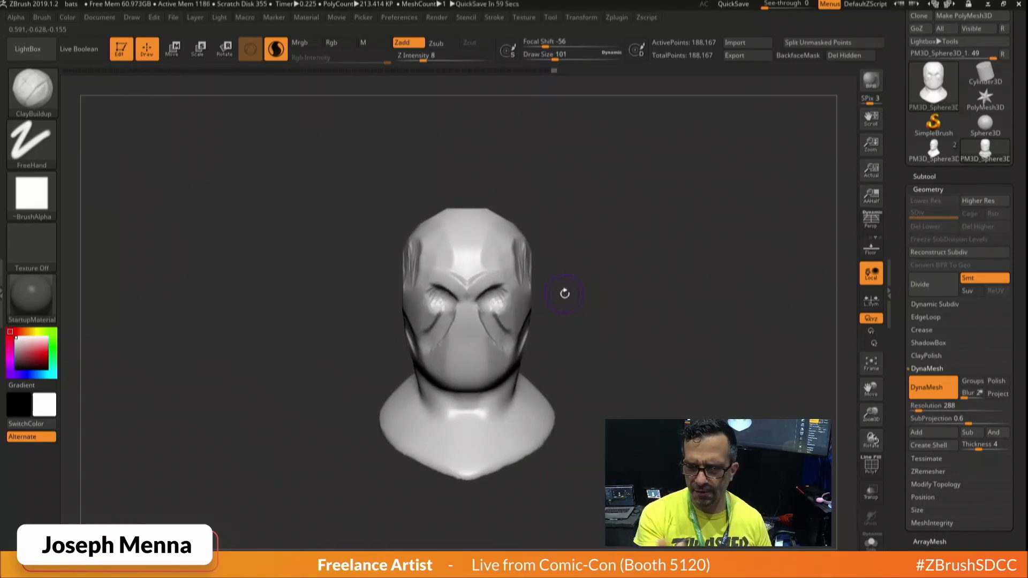
# Smooth the clipped edges of the skull and the temple strokes at draw size 187.
pyautogui.press('space')
pyautogui.moveTo(531, 272)
pyautogui.mouseDown()
pyautogui.moveTo(544, 270)
pyautogui.moveTo(511, 265)
pyautogui.moveTo(631, 255)
pyautogui.mouseUp()
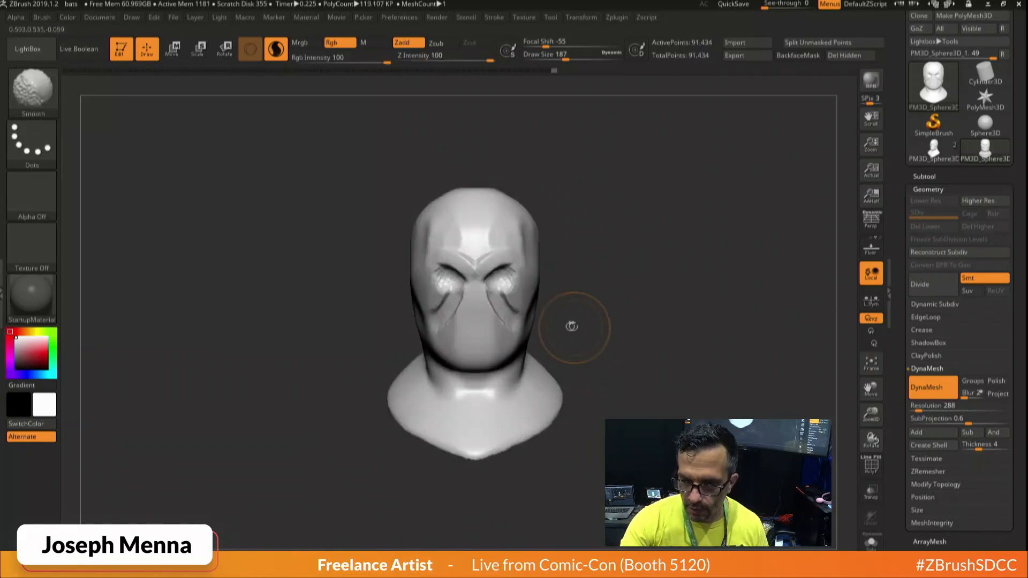
pyautogui.keyDown('ctrl'); pyautogui.moveTo(480, 308); pyautogui.dragTo(487, 344, button='right'); pyautogui.keyUp('ctrl')
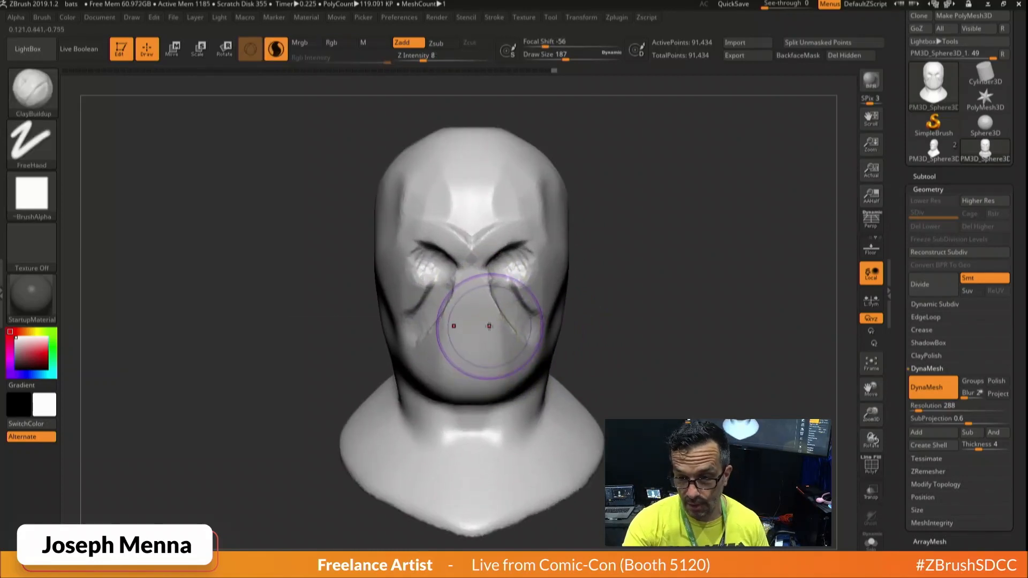
# Rake the outer side of the eye socket with the Rake brush at draw size 77 and Z intensity 8.
pyautogui.press('space')
pyautogui.moveTo(489, 323); pyautogui.dragTo(473, 324)
pyautogui.moveTo(455, 299); pyautogui.dragTo(522, 300, button='right')
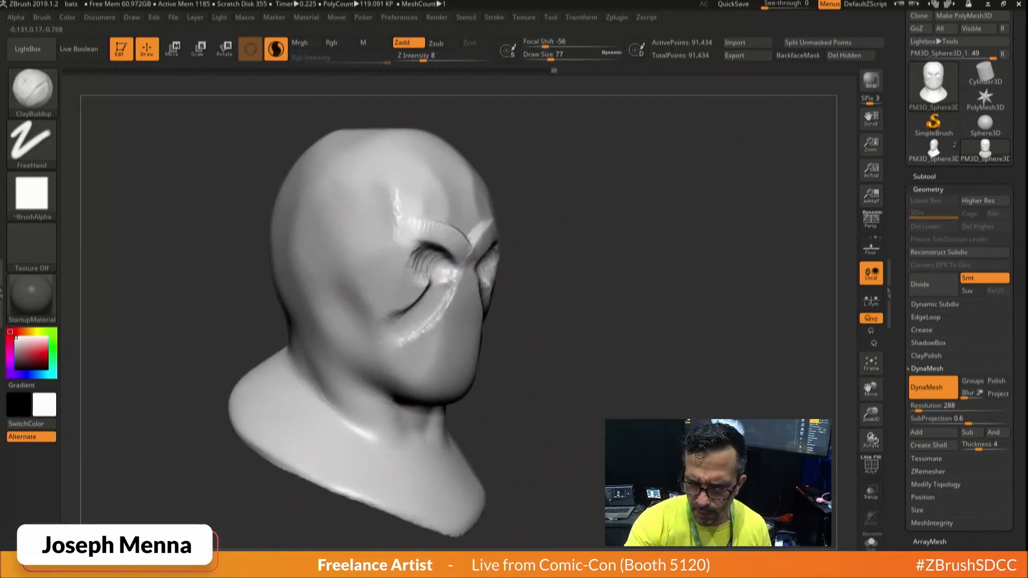
pyautogui.press('space')
pyautogui.press('b')
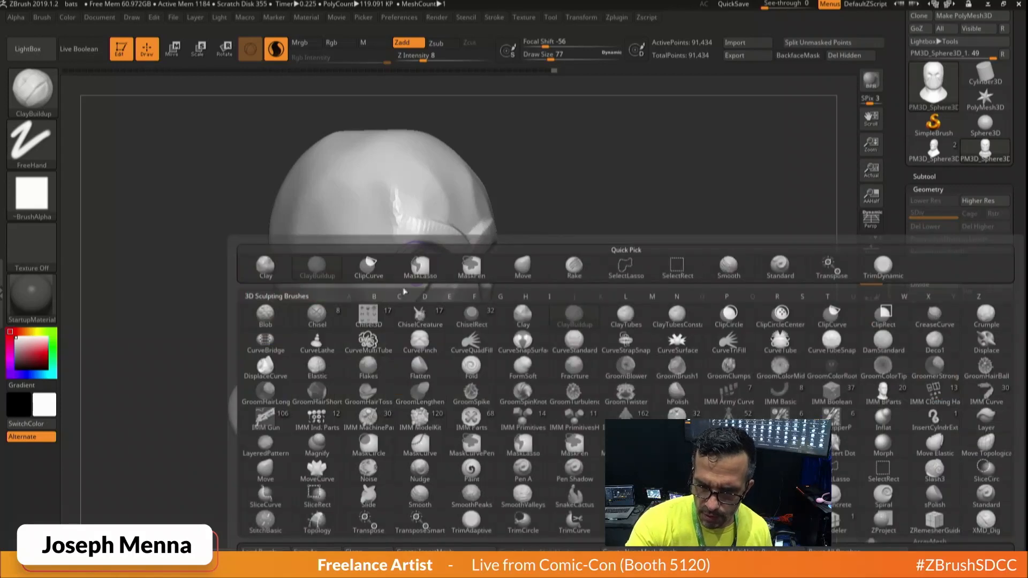
pyautogui.click(574, 267)
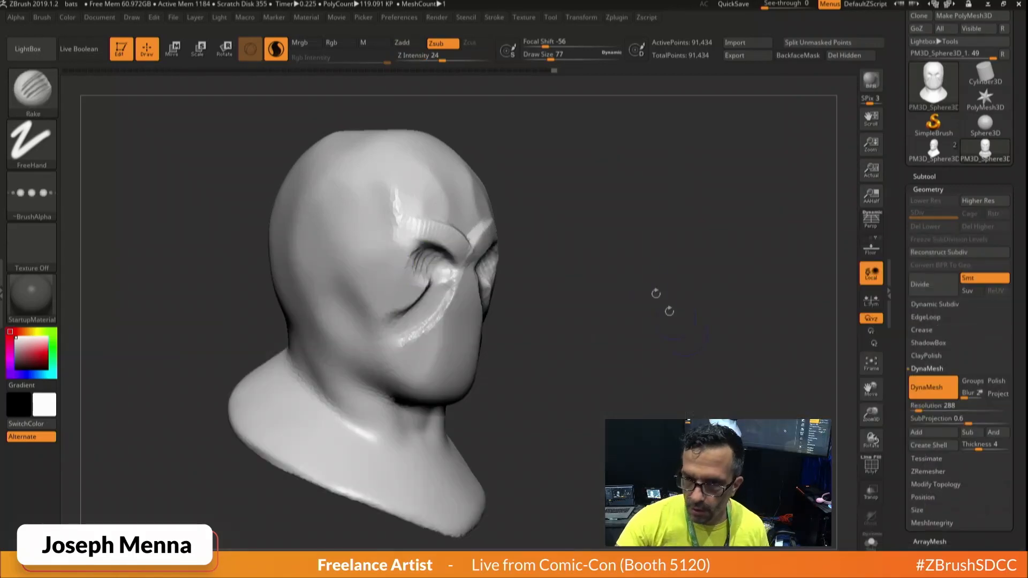
pyautogui.moveTo(437, 58); pyautogui.dragTo(423, 58)
pyautogui.moveTo(408, 261)
pyautogui.mouseDown()
pyautogui.moveTo(423, 272)
pyautogui.moveTo(413, 250)
pyautogui.mouseUp()
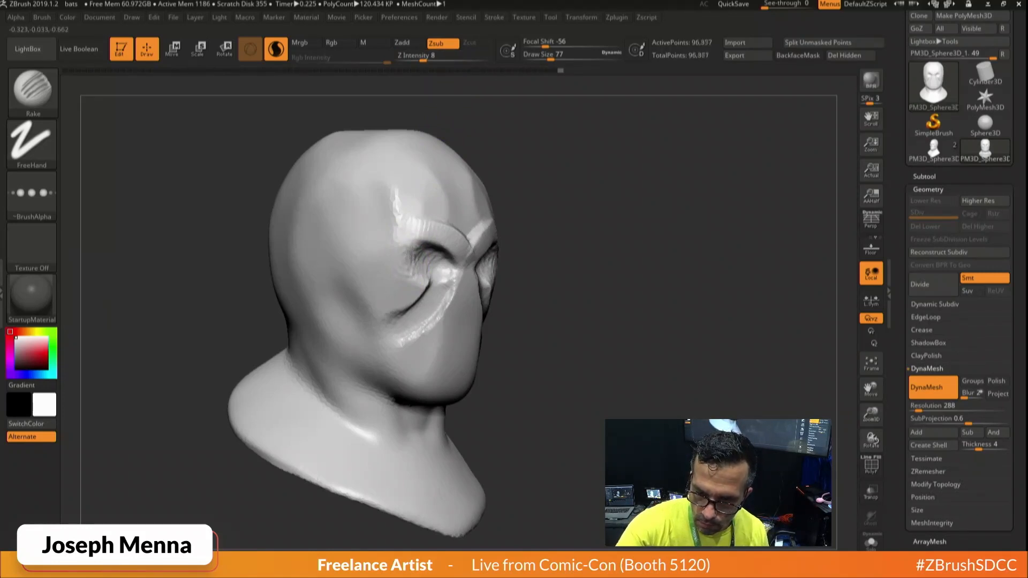
# Raise the Rake brush's Z intensity to 19 and rake the temple and the side of the forehead.
pyautogui.moveTo(423, 58); pyautogui.dragTo(437, 58)
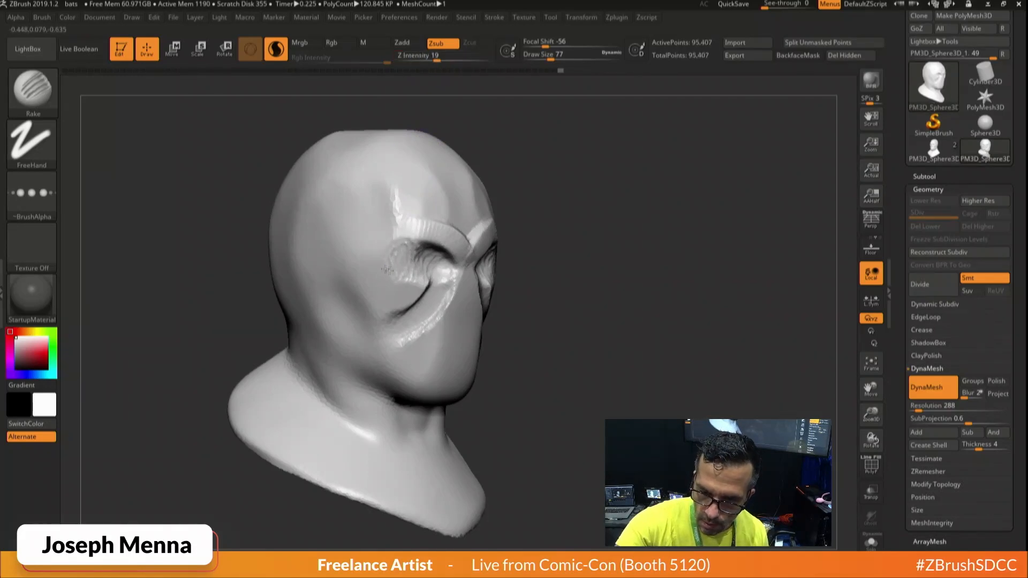
pyautogui.moveTo(377, 215); pyautogui.dragTo(379, 183)
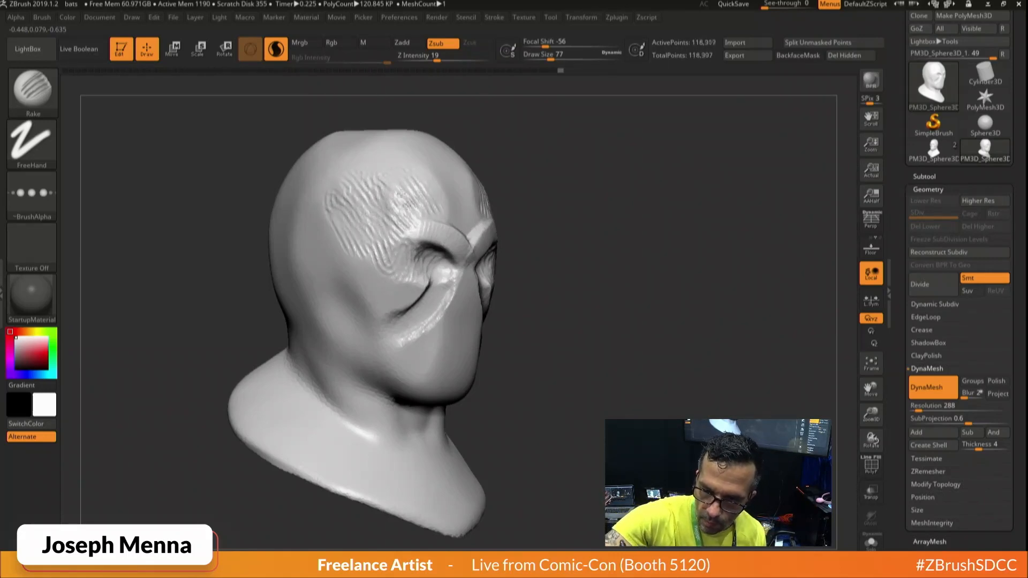
pyautogui.moveTo(397, 189); pyautogui.dragTo(395, 184)
# Set the draw size to 158 and rake the back edge of the head, the cheek and the jaw.
pyautogui.moveTo(580, 214); pyautogui.dragTo(509, 221)
pyautogui.press('space')
pyautogui.moveTo(553, 194)
pyautogui.mouseDown()
pyautogui.moveTo(599, 217)
pyautogui.moveTo(540, 235)
pyautogui.moveTo(522, 235)
pyautogui.moveTo(514, 222)
pyautogui.moveTo(580, 212)
pyautogui.moveTo(596, 263)
pyautogui.moveTo(600, 316)
pyautogui.moveTo(554, 417)
pyautogui.mouseUp()
pyautogui.moveTo(556, 399)
pyautogui.mouseDown(button='right')
pyautogui.moveTo(606, 379)
pyautogui.moveTo(565, 269)
pyautogui.moveTo(581, 273)
pyautogui.mouseUp(button='right')
pyautogui.press('ctrl')
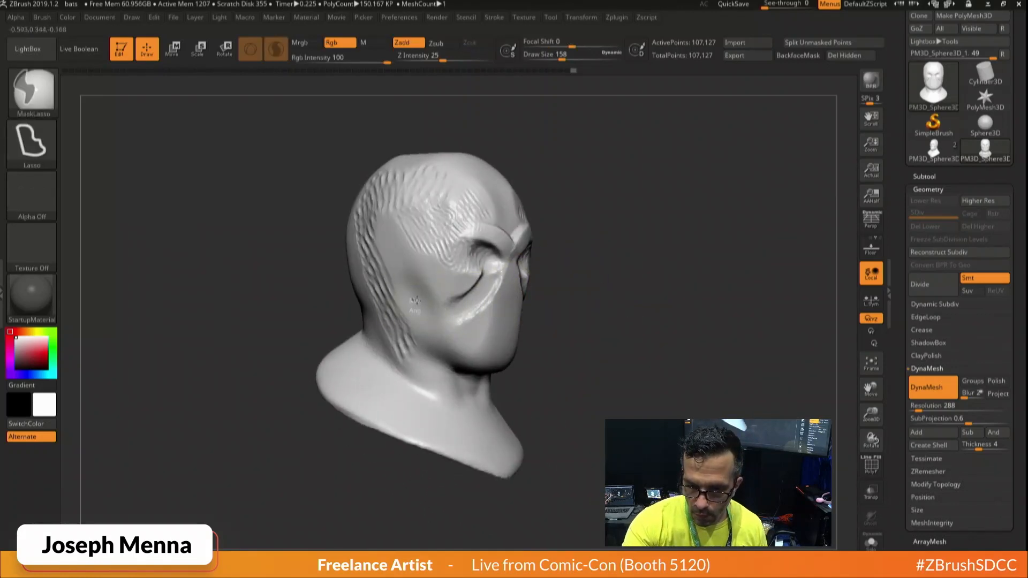
pyautogui.moveTo(412, 300)
pyautogui.mouseDown()
pyautogui.moveTo(413, 329)
pyautogui.moveTo(478, 368)
pyautogui.mouseUp()
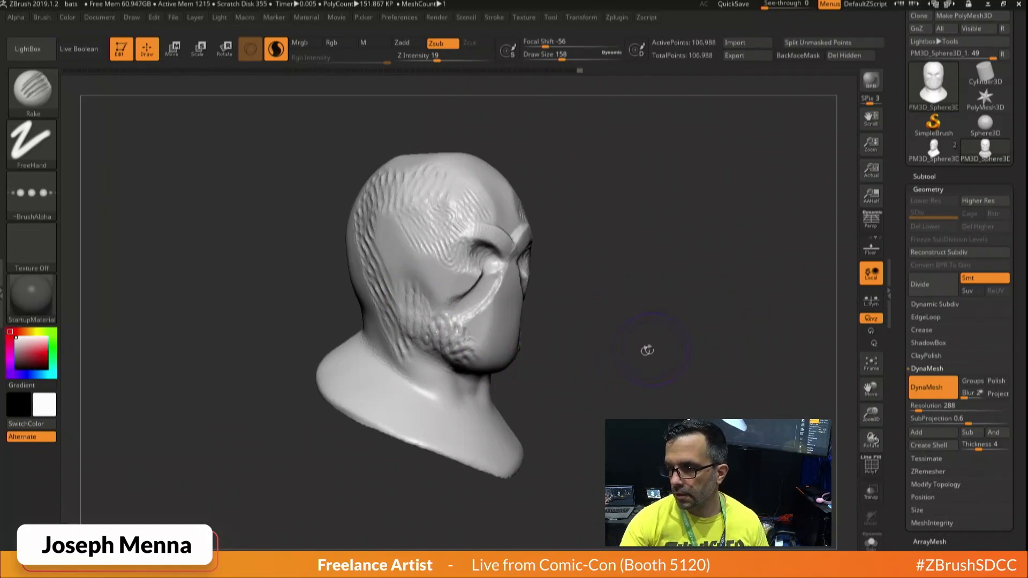
# Switch to the bust tool with the detailed face and select the Move brush.
pyautogui.moveTo(647, 350); pyautogui.dragTo(617, 342)
pyautogui.keyDown('ctrl'); pyautogui.moveTo(617, 342); pyautogui.dragTo(641, 348, button='right'); pyautogui.keyUp('ctrl')
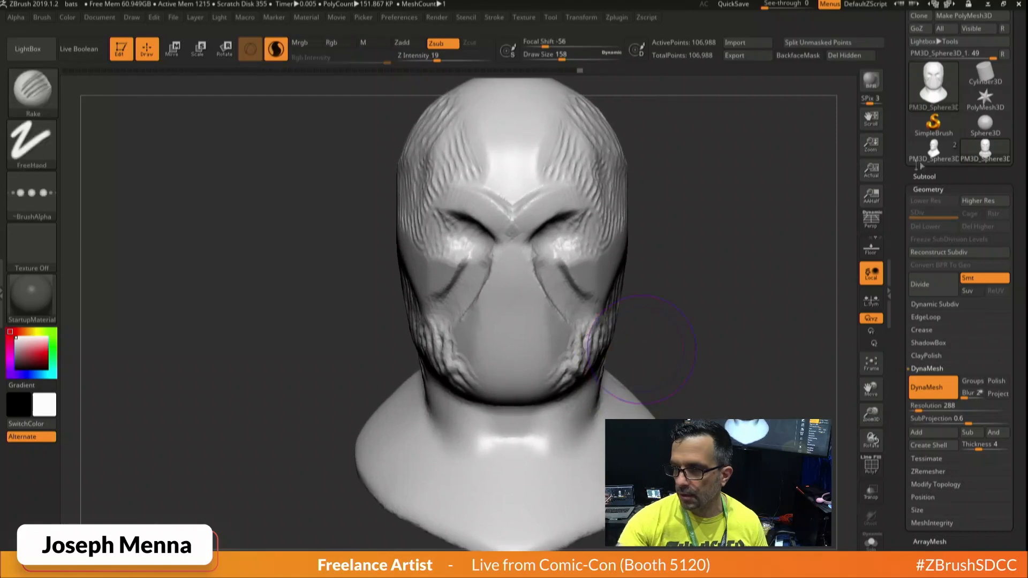
pyautogui.click(927, 154)
pyautogui.moveTo(728, 314)
pyautogui.keyDown('ctrl'); pyautogui.mouseDown(button='right')
pyautogui.moveTo(606, 302)
pyautogui.moveTo(626, 320)
pyautogui.mouseUp(button='right'); pyautogui.keyUp('ctrl')
pyautogui.rightClick(505, 334)
pyautogui.click(436, 366)
pyautogui.click(525, 278)
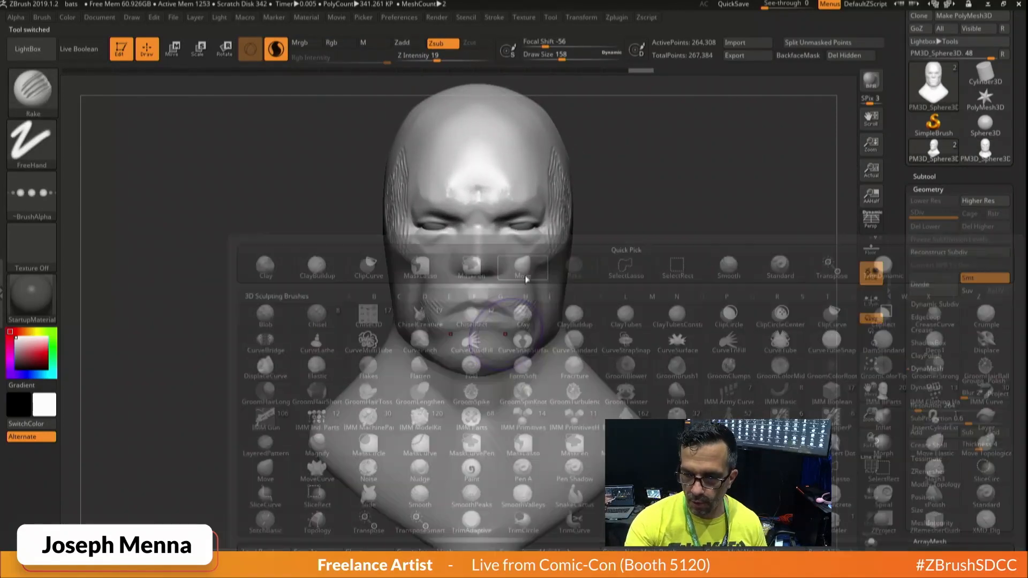
pyautogui.click(538, 279)
# Try the Move brush around the mouth, undo the change, and set focal shift to 22 and draw size to 338.
pyautogui.moveTo(525, 334); pyautogui.dragTo(487, 345)
pyautogui.rightClick(516, 329)
pyautogui.rightClick(509, 335)
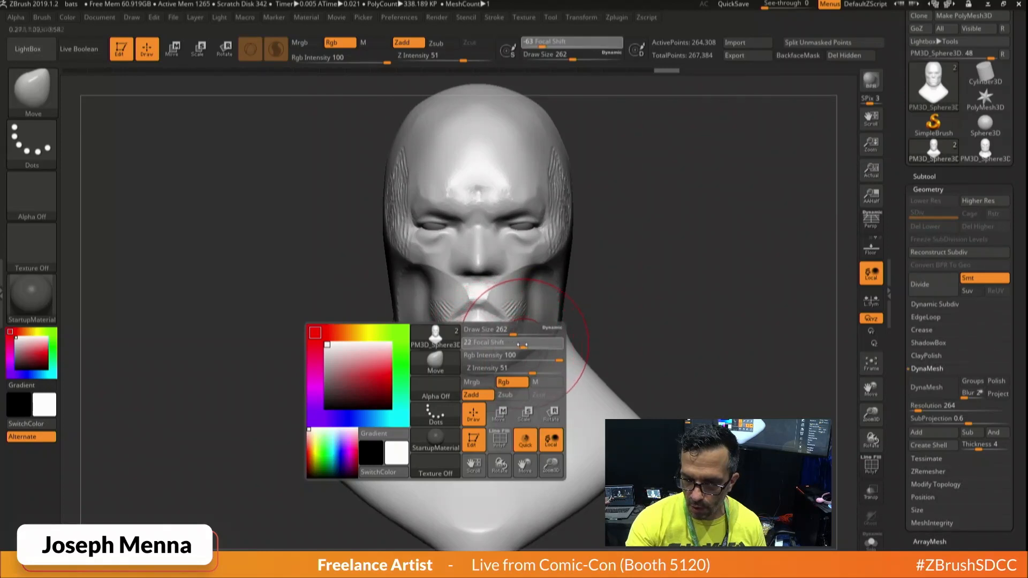
pyautogui.hotkey('ctrl', 'z')
pyautogui.moveTo(523, 331)
pyautogui.mouseDown()
pyautogui.moveTo(513, 333)
pyautogui.moveTo(523, 304)
pyautogui.moveTo(489, 310)
pyautogui.mouseUp()
pyautogui.rightClick(483, 313)
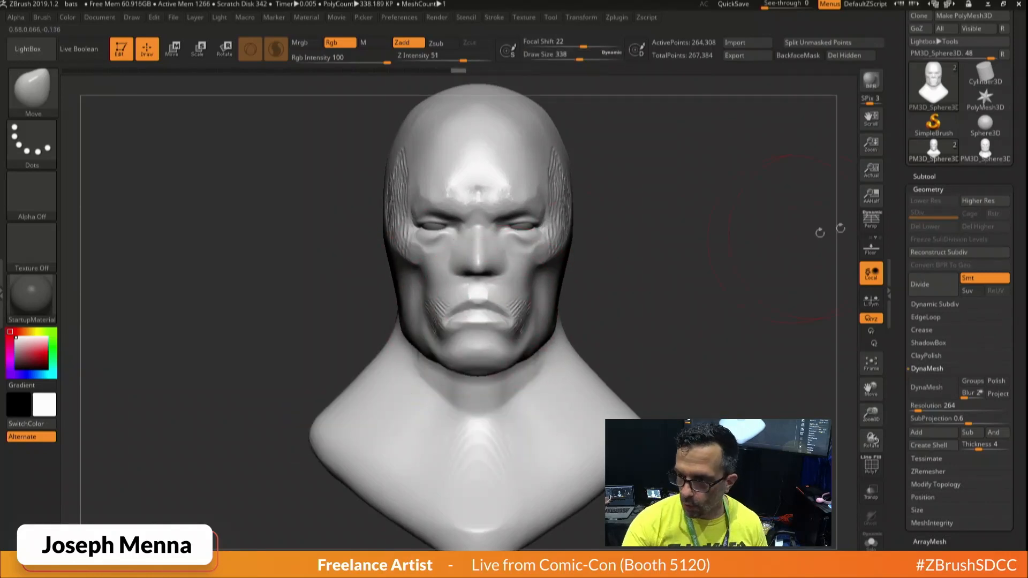
# Insert mirrored spheres over both eyes with the IMM Primitives brush and split the unmasked points into a separate subtool.
pyautogui.click(923, 177)
pyautogui.click(1005, 225)
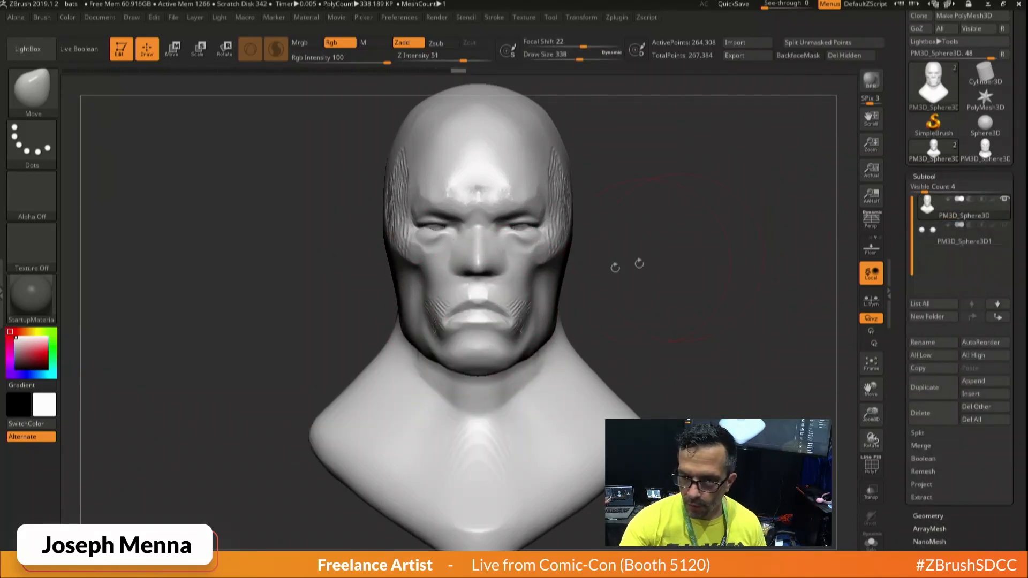
pyautogui.rightClick(488, 294)
pyautogui.click(407, 324)
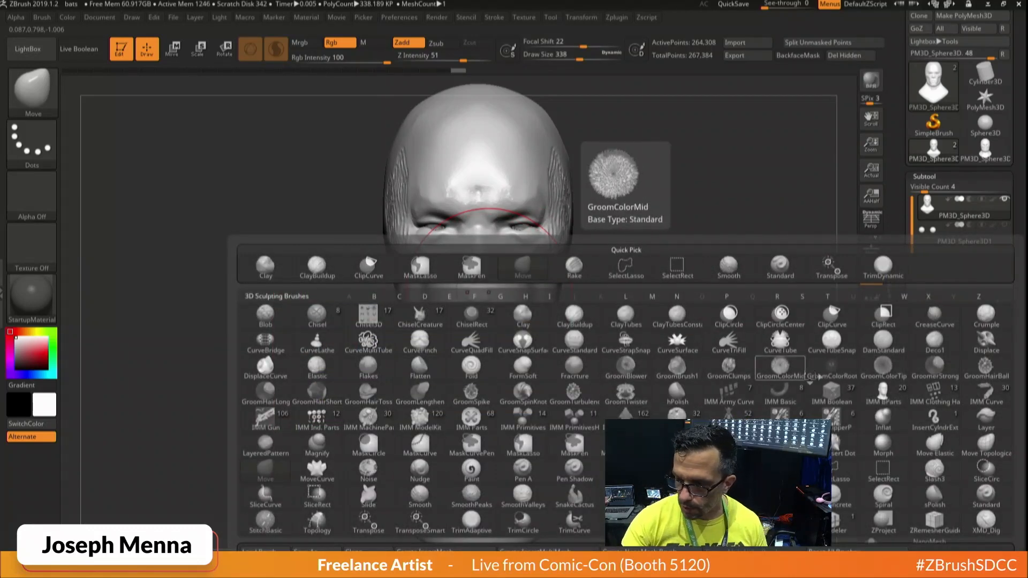
pyautogui.click(523, 418)
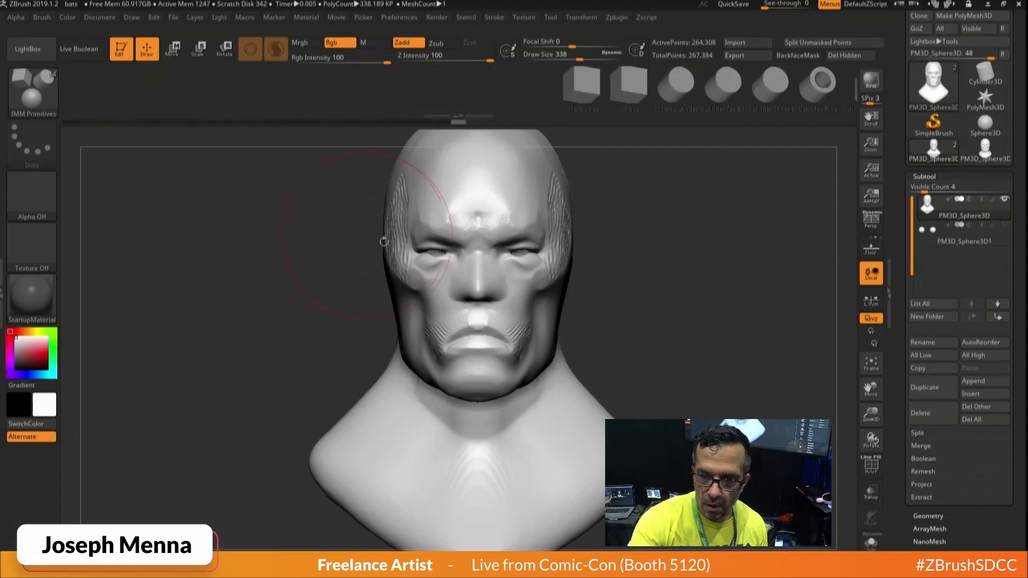
pyautogui.rightClick(437, 255)
pyautogui.moveTo(437, 255)
pyautogui.mouseDown()
pyautogui.moveTo(412, 255)
pyautogui.moveTo(436, 266)
pyautogui.mouseUp()
pyautogui.click(824, 48)
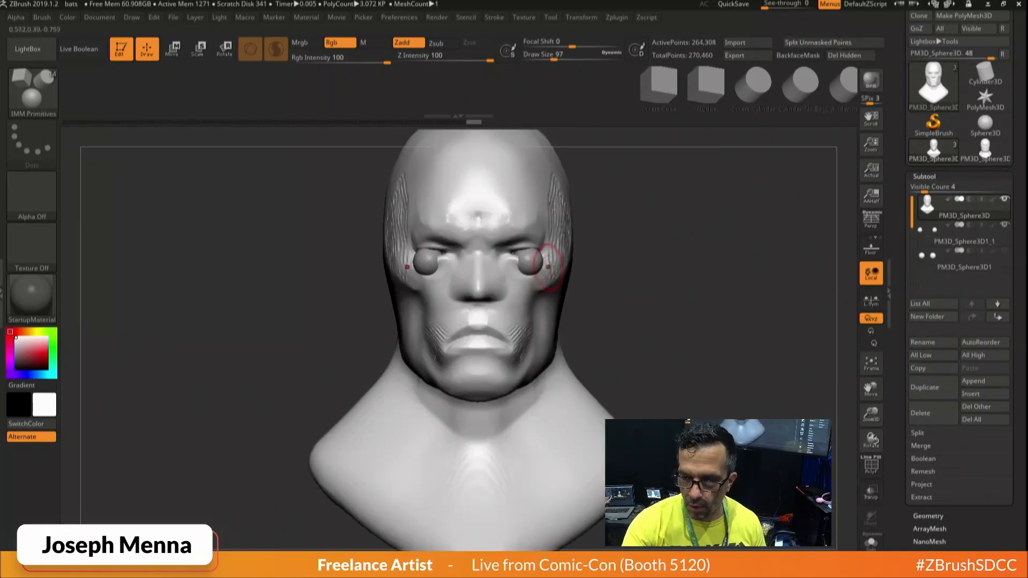
# Select the new eyeball subtool and align its move gizmo squarely to the centre of the eyeball.
pyautogui.keyDown('alt'); pyautogui.click(530, 261); pyautogui.keyUp('alt')
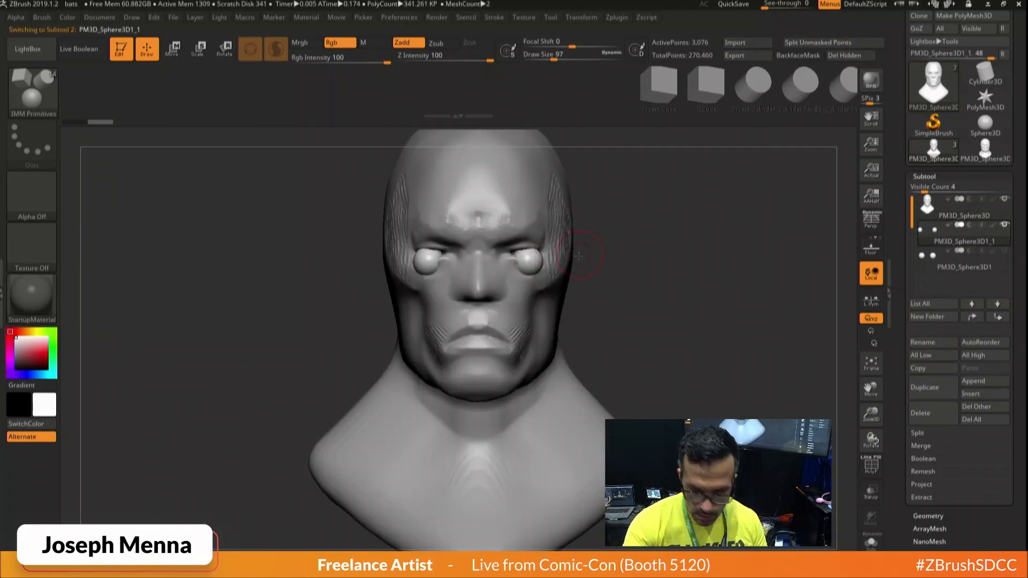
pyautogui.press('w')
pyautogui.moveTo(578, 256); pyautogui.dragTo(468, 175)
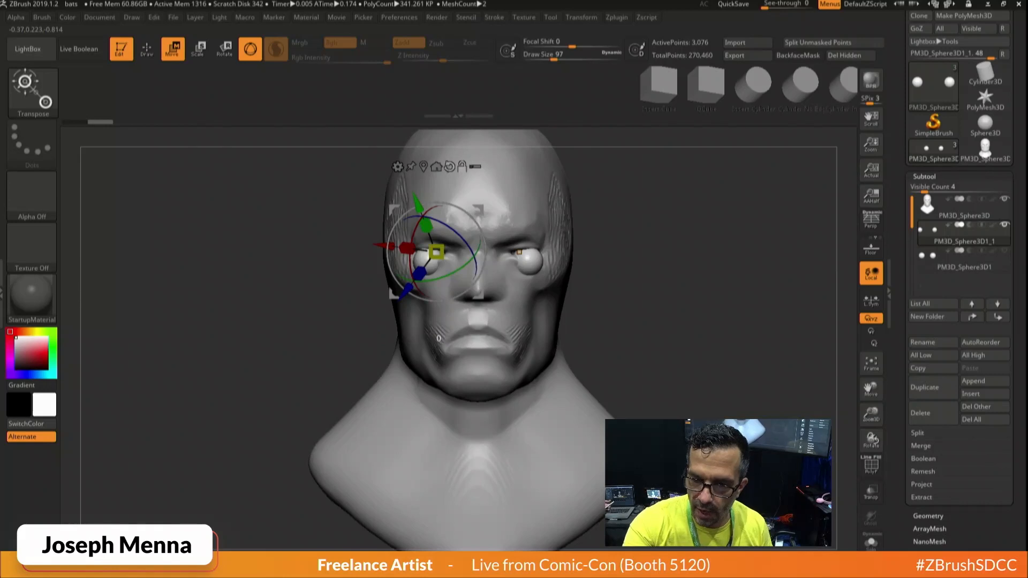
pyautogui.click(449, 166)
pyautogui.click(436, 166)
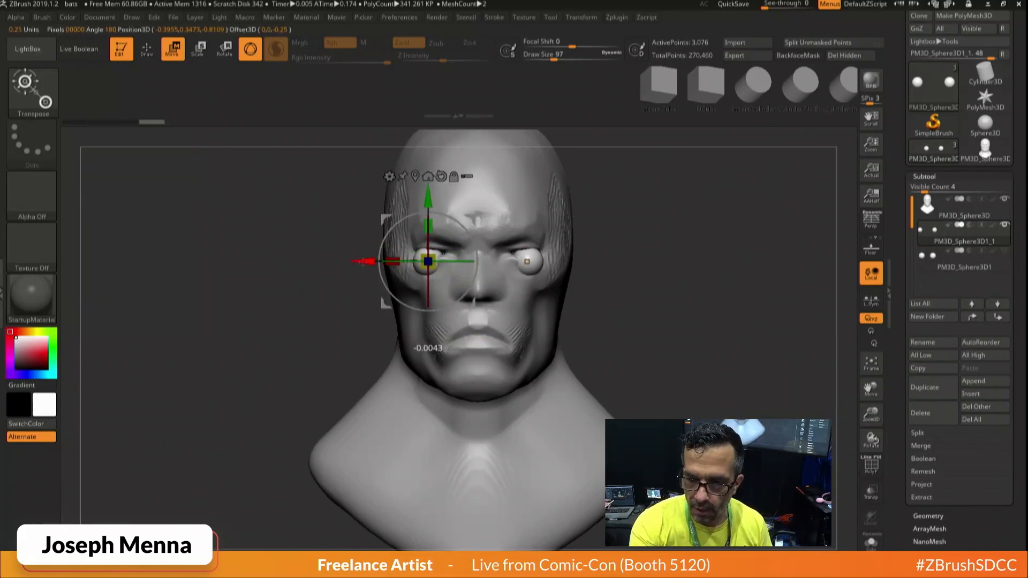
# Move the new eyeballs inward, back and up until they sit inside the eye sockets.
pyautogui.moveTo(363, 261); pyautogui.dragTo(370, 257)
pyautogui.keyDown('shift'); pyautogui.moveTo(327, 321); pyautogui.dragTo(522, 348); pyautogui.keyUp('shift')
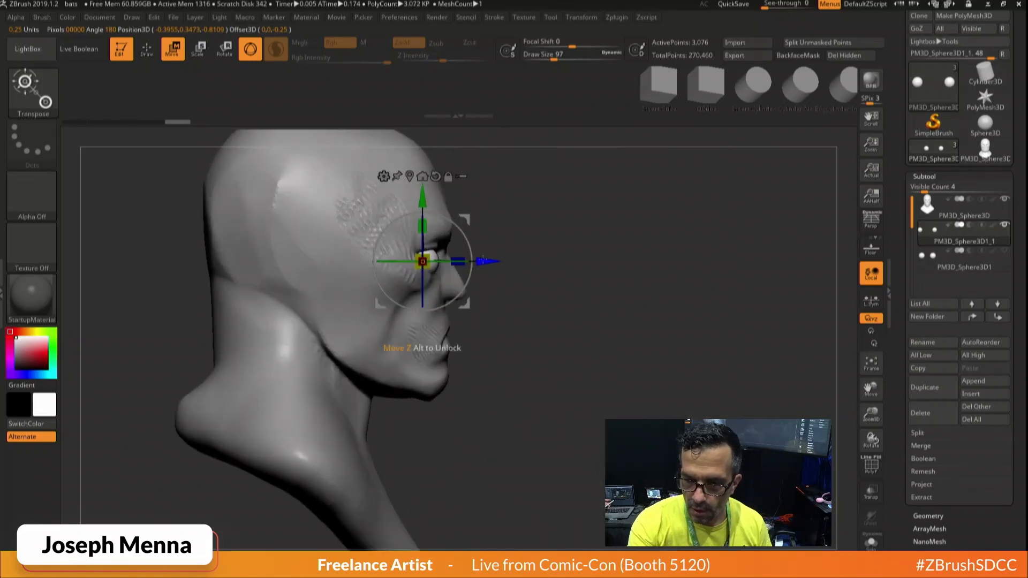
pyautogui.moveTo(486, 260); pyautogui.dragTo(480, 260)
pyautogui.moveTo(418, 190); pyautogui.dragTo(418, 180)
pyautogui.moveTo(483, 251); pyautogui.dragTo(484, 251)
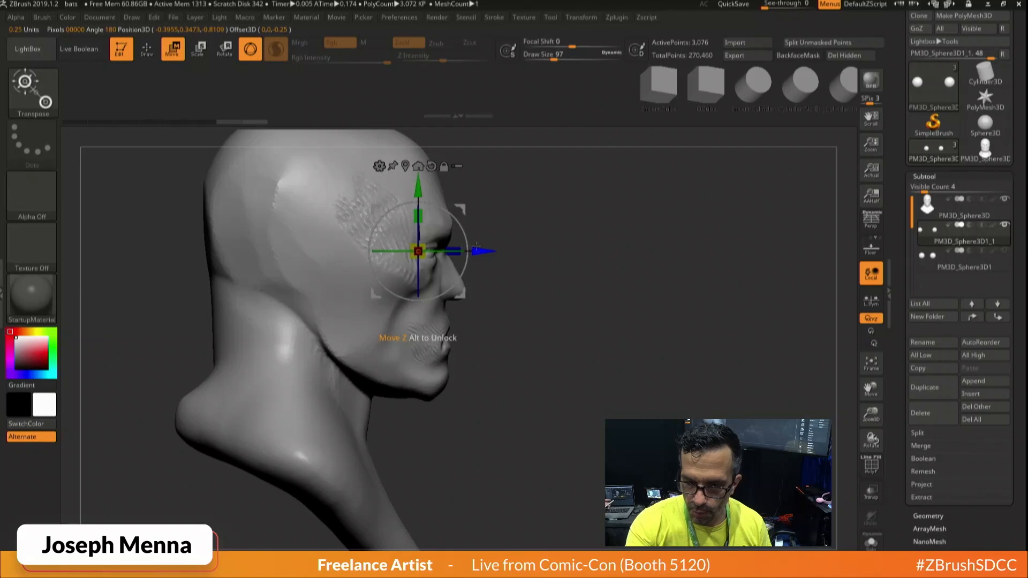
pyautogui.moveTo(540, 283); pyautogui.dragTo(379, 338)
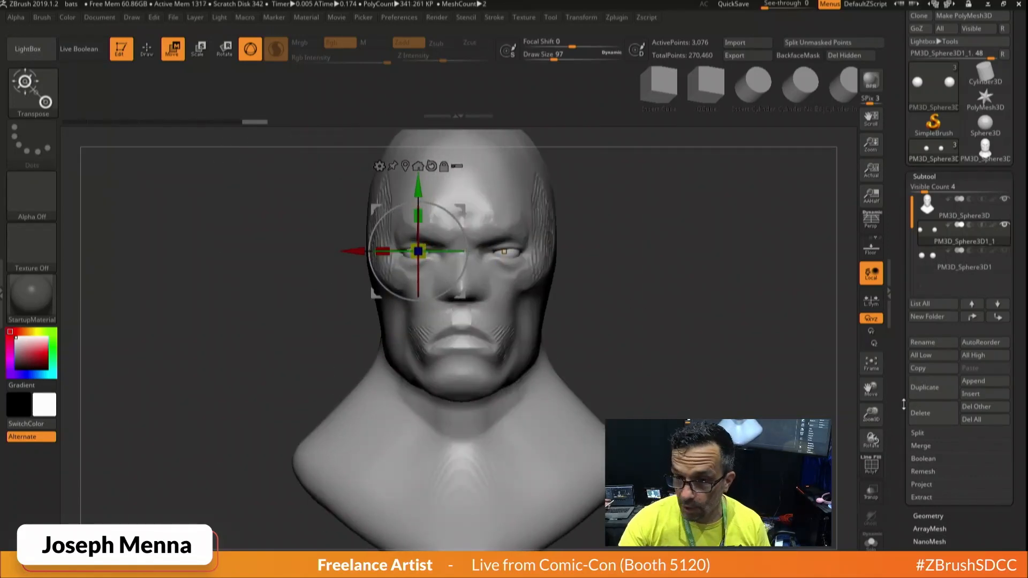
# Delete the old eyeball subtool and accept that the deletion cannot be undone.
pyautogui.click(987, 266)
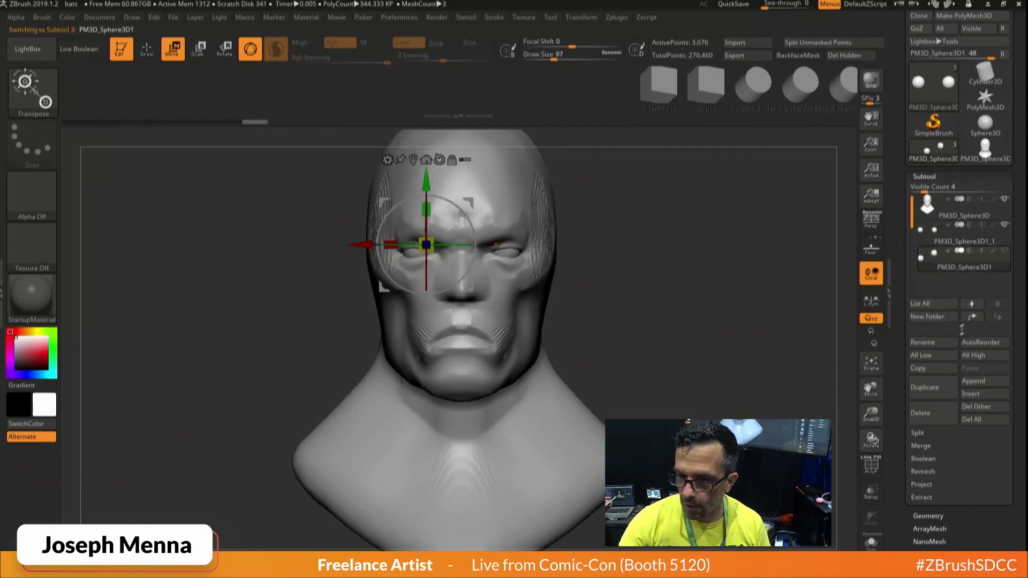
pyautogui.click(920, 413)
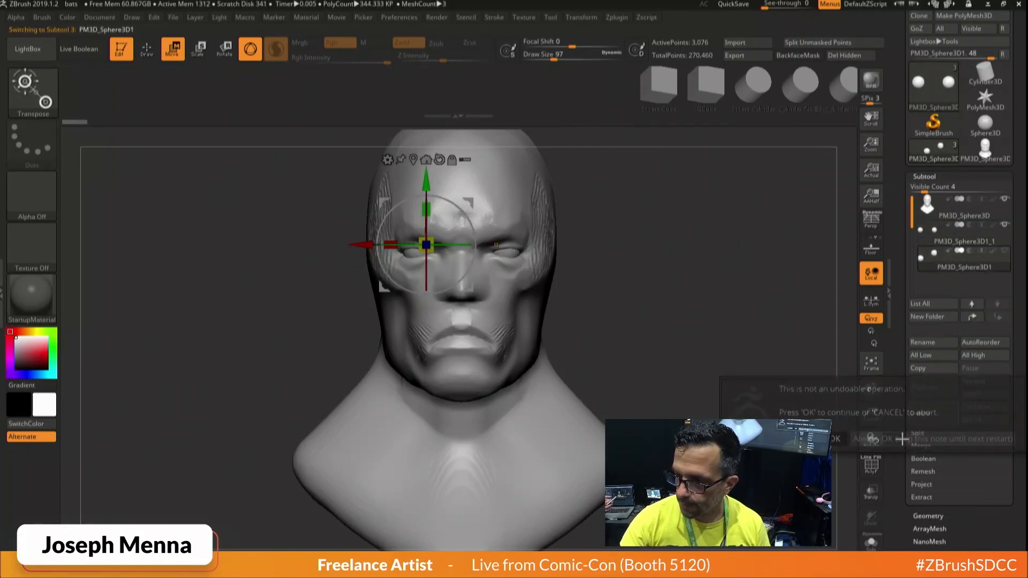
pyautogui.click(835, 438)
# Nudge the remaining eyeballs slightly closer to the nose with the move gizmo.
pyautogui.keyDown('alt'); pyautogui.moveTo(533, 294); pyautogui.dragTo(509, 323); pyautogui.keyUp('alt')
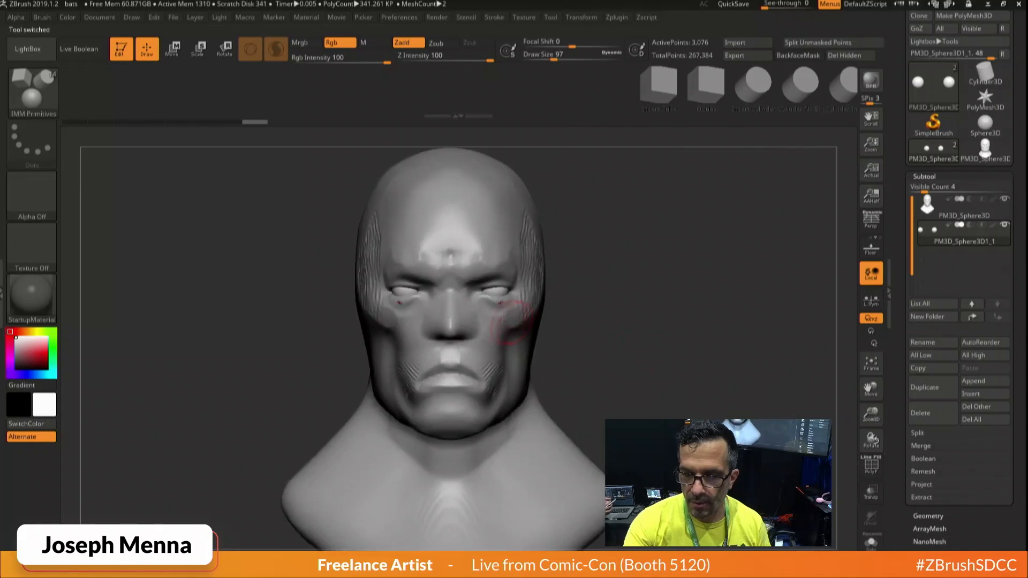
pyautogui.rightClick(405, 291)
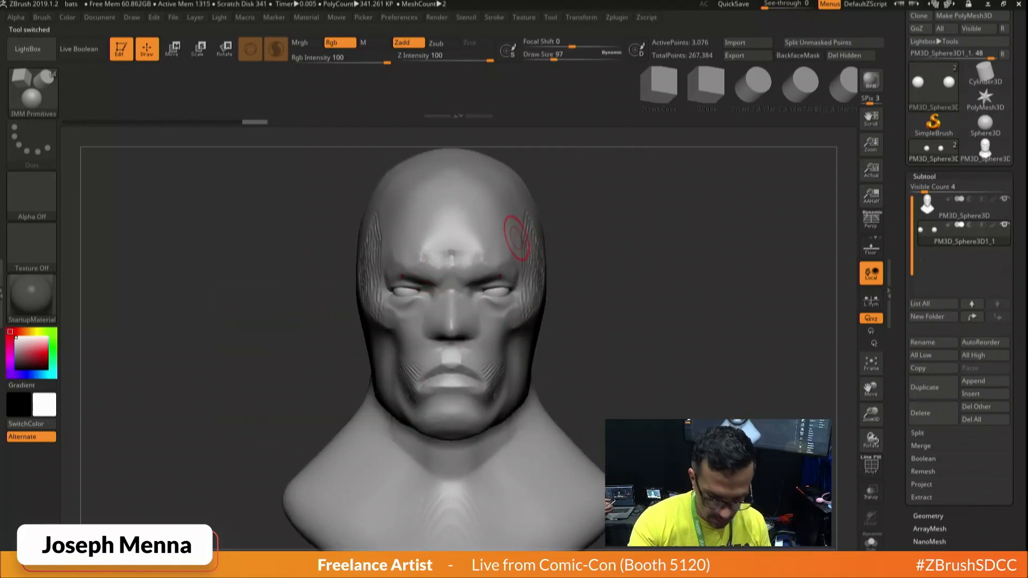
pyautogui.press('w')
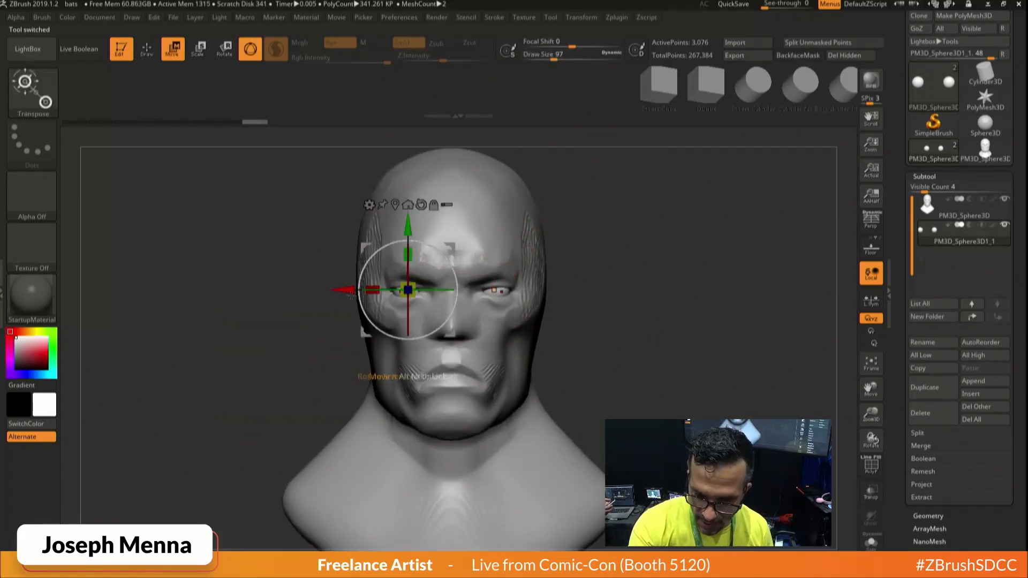
pyautogui.moveTo(352, 290); pyautogui.dragTo(353, 289)
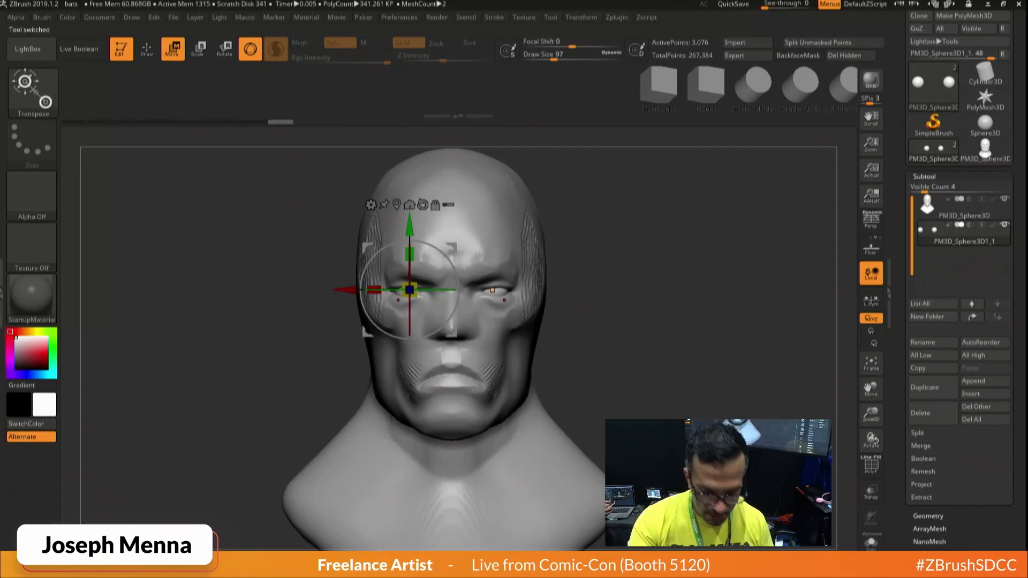
pyautogui.press('q')
# Make the head the active subtool and select the Move brush.
pyautogui.moveTo(539, 339)
pyautogui.keyDown('ctrl'); pyautogui.mouseDown(button='right')
pyautogui.moveTo(497, 343)
pyautogui.moveTo(526, 349)
pyautogui.moveTo(538, 298)
pyautogui.moveTo(503, 364)
pyautogui.moveTo(428, 396)
pyautogui.mouseUp(button='right'); pyautogui.keyUp('ctrl')
pyautogui.keyDown('alt'); pyautogui.click(497, 343); pyautogui.keyUp('alt')
pyautogui.press('space')
pyautogui.click(423, 365)
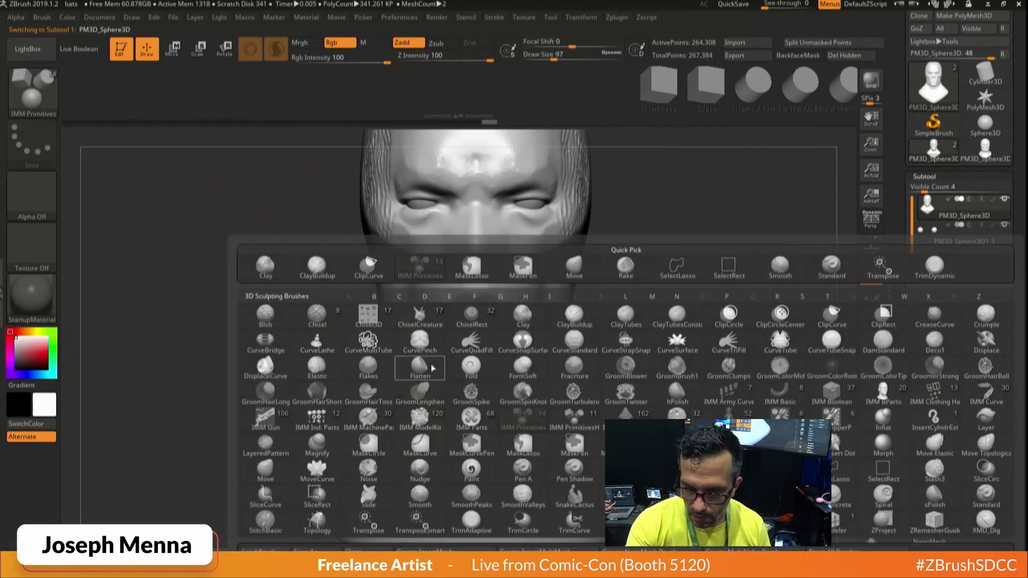
pyautogui.click(574, 264)
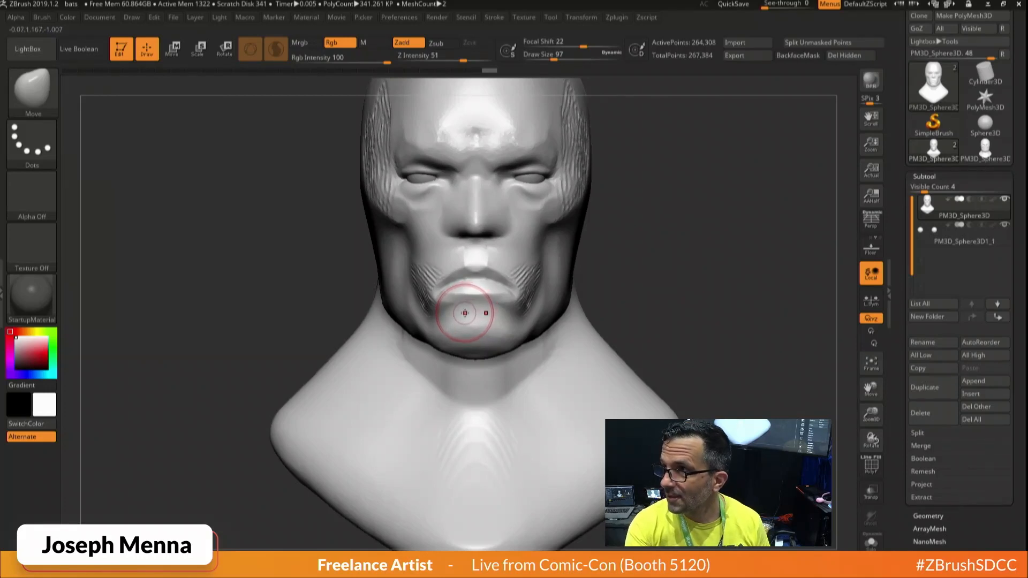
# Set the draw size to 136 and smooth the raked texture around the corners of the mouth.
pyautogui.press('space')
pyautogui.moveTo(464, 285); pyautogui.dragTo(470, 284)
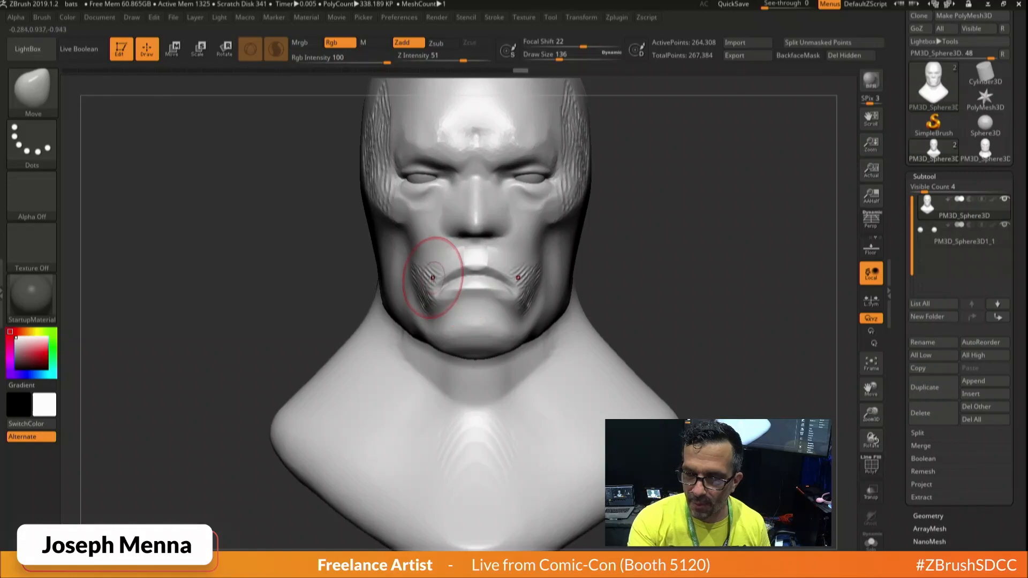
pyautogui.press('shift')
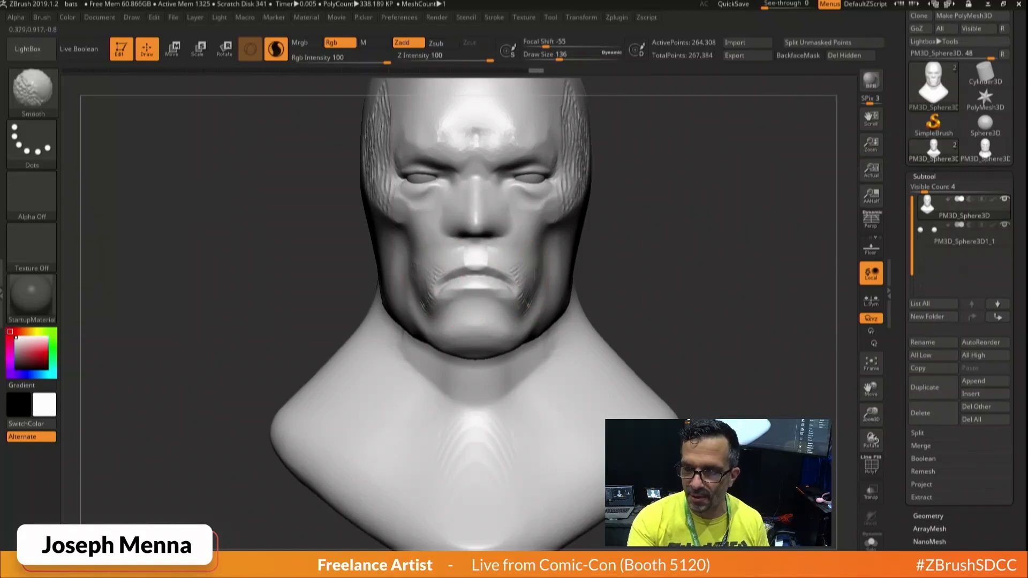
pyautogui.moveTo(637, 332)
pyautogui.keyDown('alt'); pyautogui.mouseDown()
pyautogui.moveTo(631, 257)
pyautogui.moveTo(631, 292)
pyautogui.moveTo(575, 286)
pyautogui.mouseUp(); pyautogui.keyUp('alt')
pyautogui.moveTo(564, 291)
pyautogui.keyDown('ctrl'); pyautogui.mouseDown(button='right')
pyautogui.moveTo(569, 348)
pyautogui.moveTo(508, 326)
pyautogui.mouseUp(button='right'); pyautogui.keyUp('ctrl')
# Reduce the draw size to 37 and refine the corners of the mouth and the area just below them.
pyautogui.press('space')
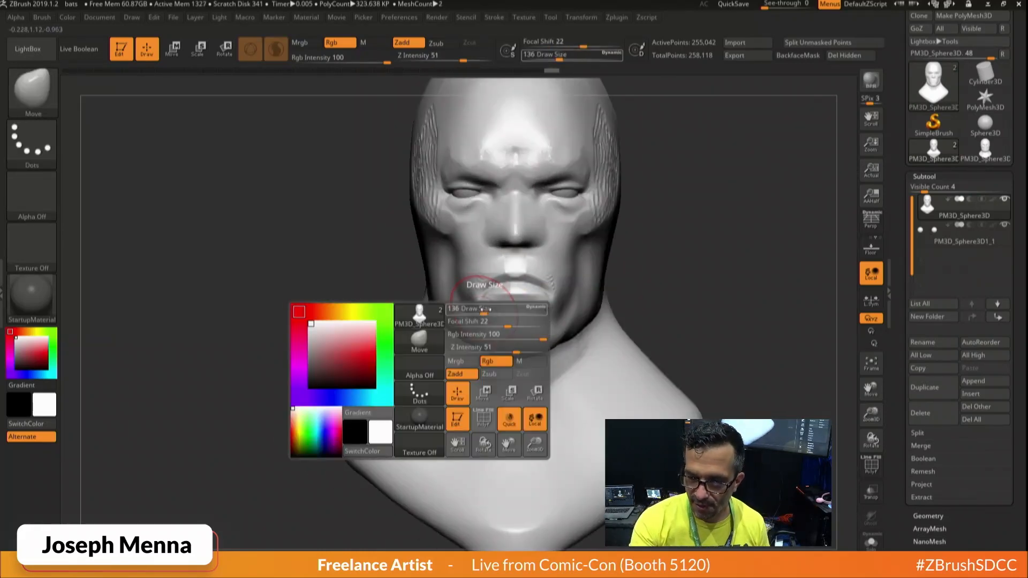
pyautogui.moveTo(484, 310); pyautogui.dragTo(467, 311)
pyautogui.press('shift')
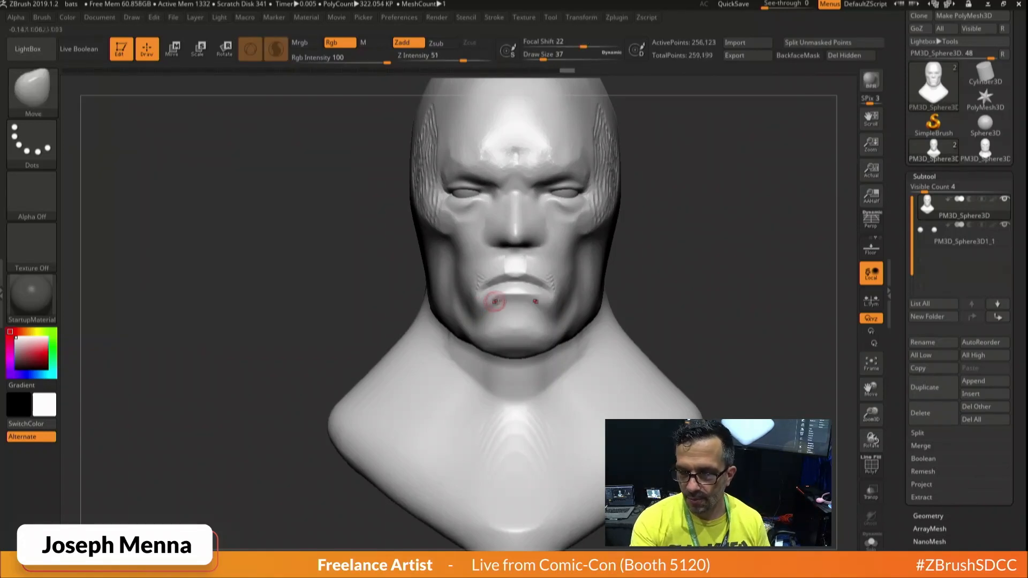
pyautogui.keyDown('shift'); pyautogui.moveTo(495, 300); pyautogui.dragTo(515, 301, button='right'); pyautogui.keyUp('shift')
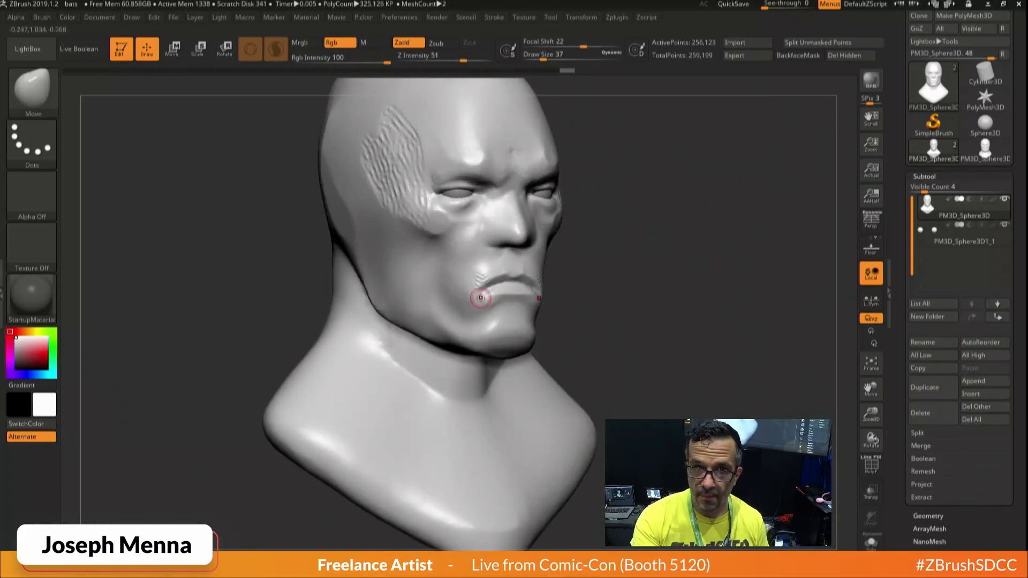
# Add clay beneath the lower lip and mouth corners with the ClayBuildup brush and smooth it into the chin.
pyautogui.press('space')
pyautogui.click(447, 328)
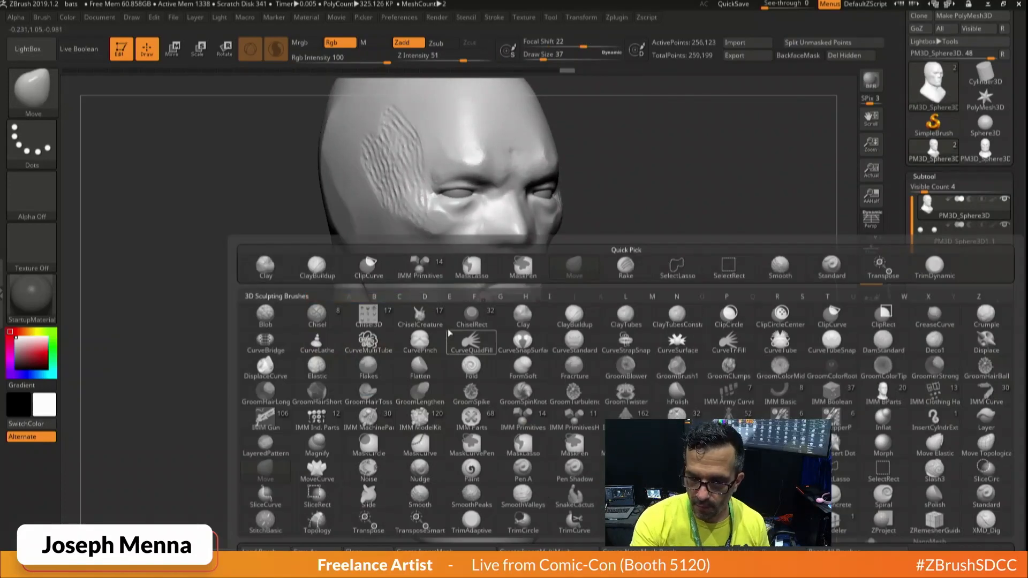
pyautogui.click(336, 277)
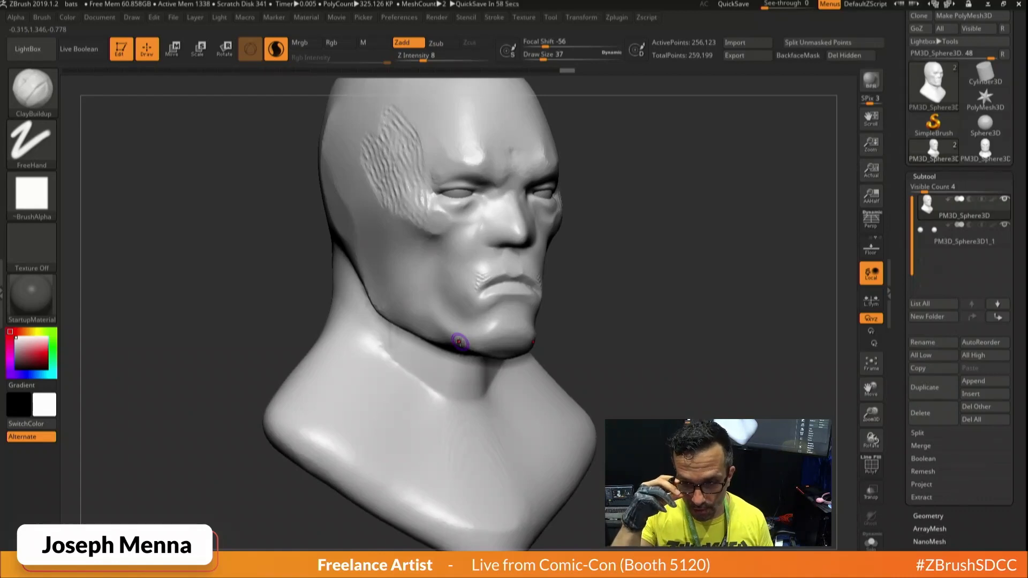
pyautogui.moveTo(482, 285)
pyautogui.mouseDown()
pyautogui.moveTo(487, 304)
pyautogui.moveTo(508, 298)
pyautogui.moveTo(501, 310)
pyautogui.mouseUp()
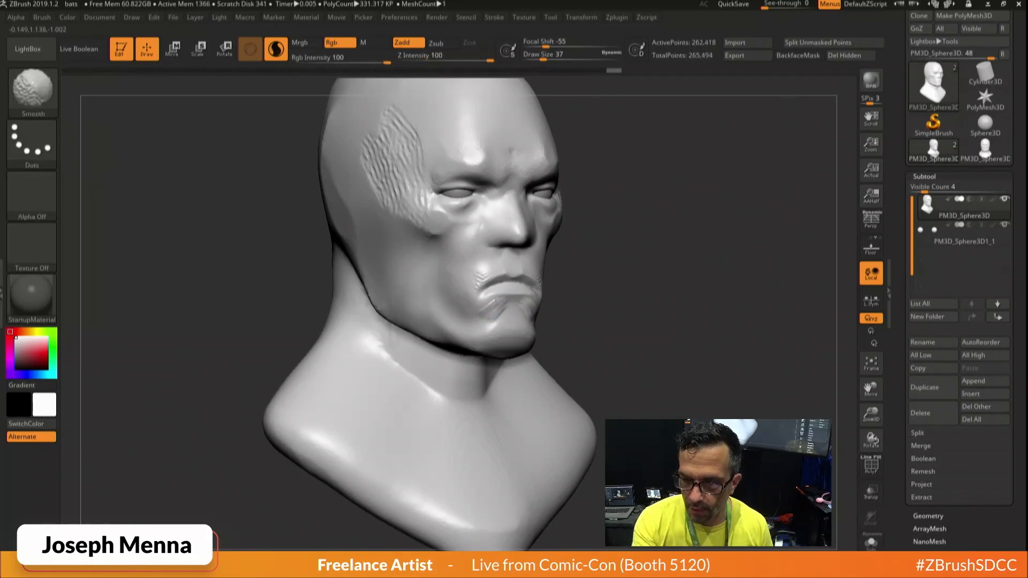
pyautogui.keyDown('shift'); pyautogui.moveTo(481, 279); pyautogui.dragTo(480, 282); pyautogui.keyUp('shift')
pyautogui.click(276, 50)
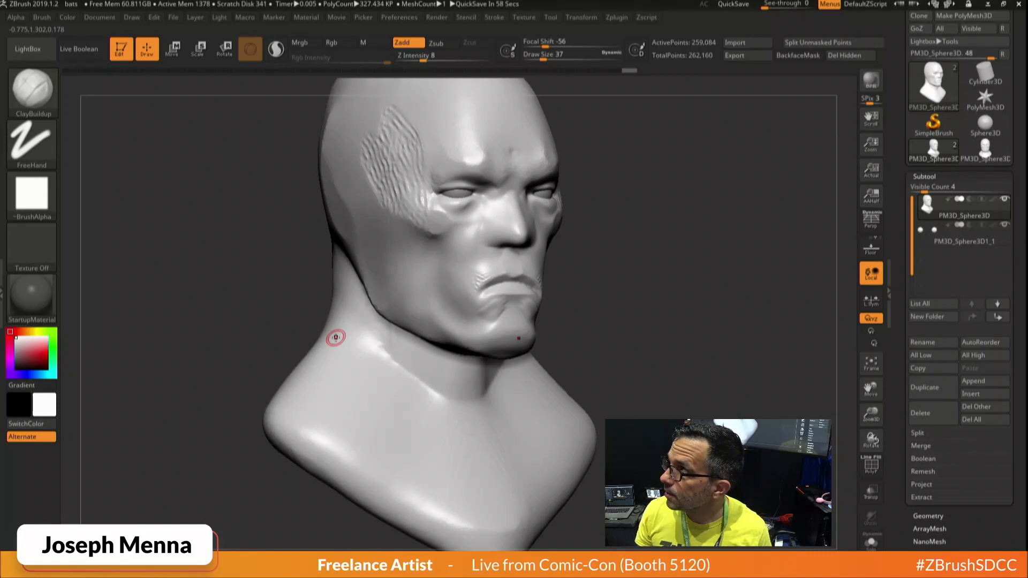
pyautogui.moveTo(337, 338); pyautogui.dragTo(543, 305)
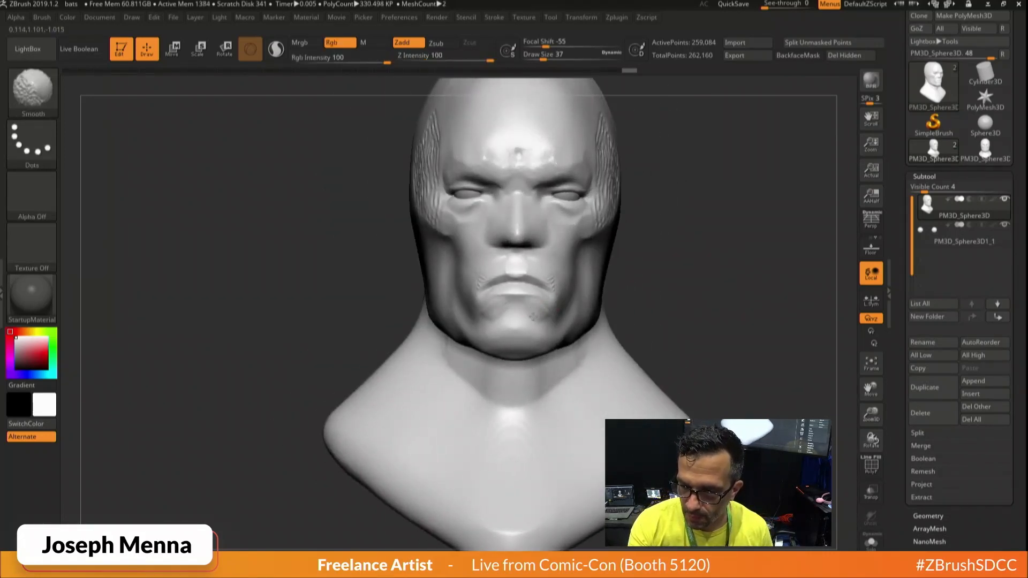
# Load the Smooth Stronger brush from the LightBox library's Smooth brush folder.
pyautogui.click(47, 55)
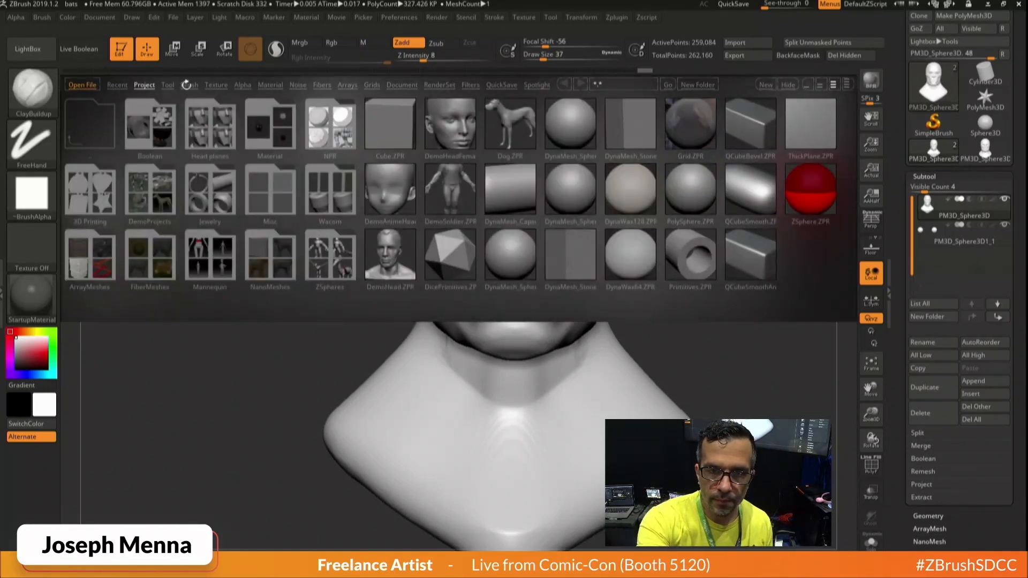
pyautogui.click(189, 85)
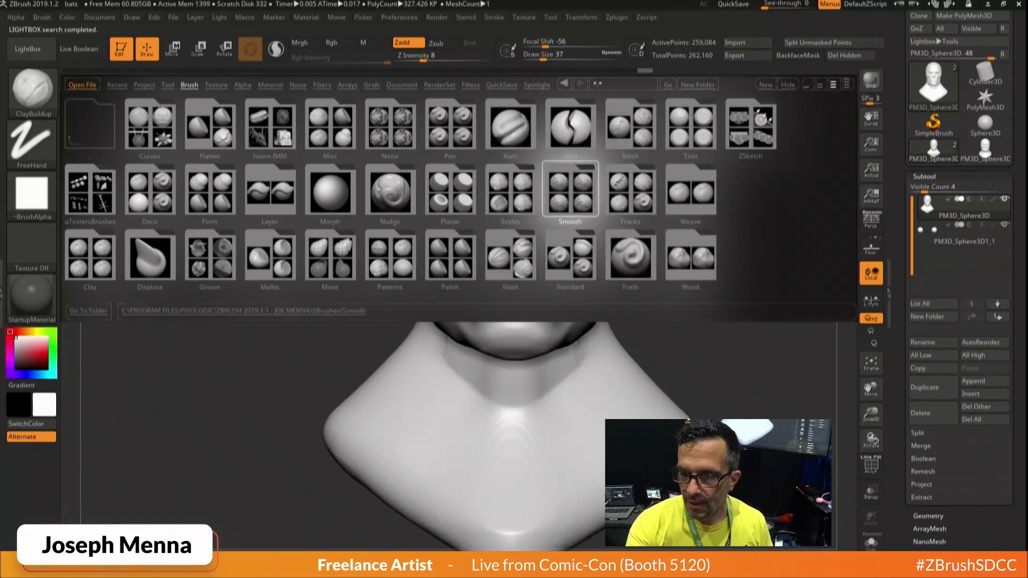
pyautogui.doubleClick(570, 190)
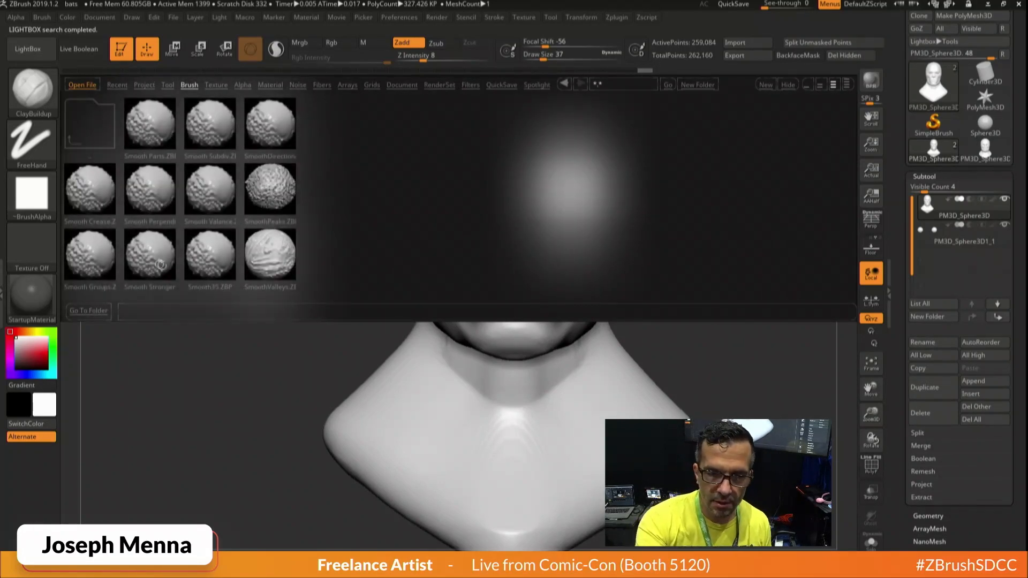
pyautogui.doubleClick(160, 260)
pyautogui.click(185, 284)
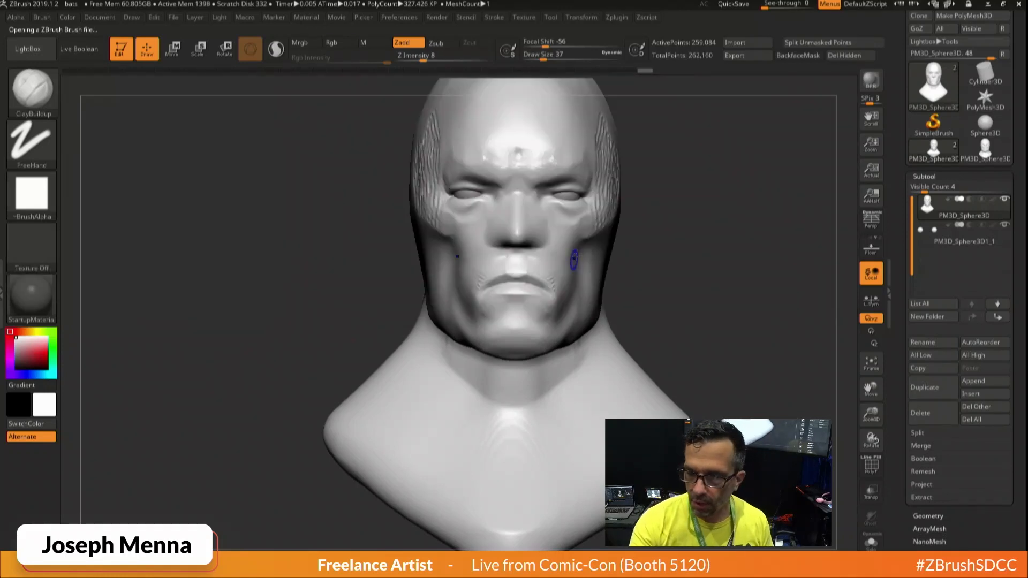
# Set the draw size to 62 and soften the cheeks with the Smooth Stronger brush.
pyautogui.press('space')
pyautogui.moveTo(579, 249); pyautogui.dragTo(575, 252)
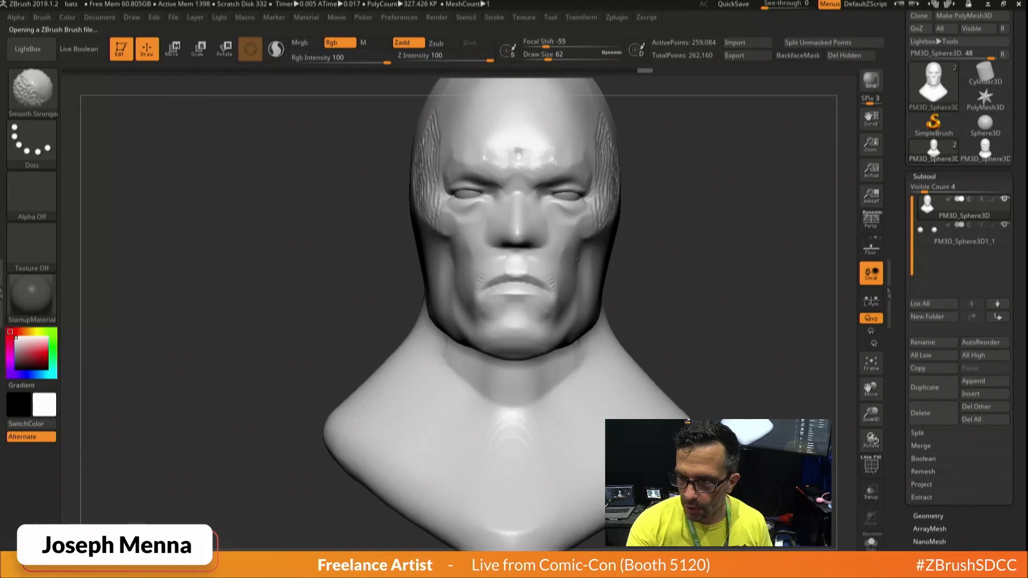
pyautogui.moveTo(571, 287); pyautogui.dragTo(492, 282, button='right')
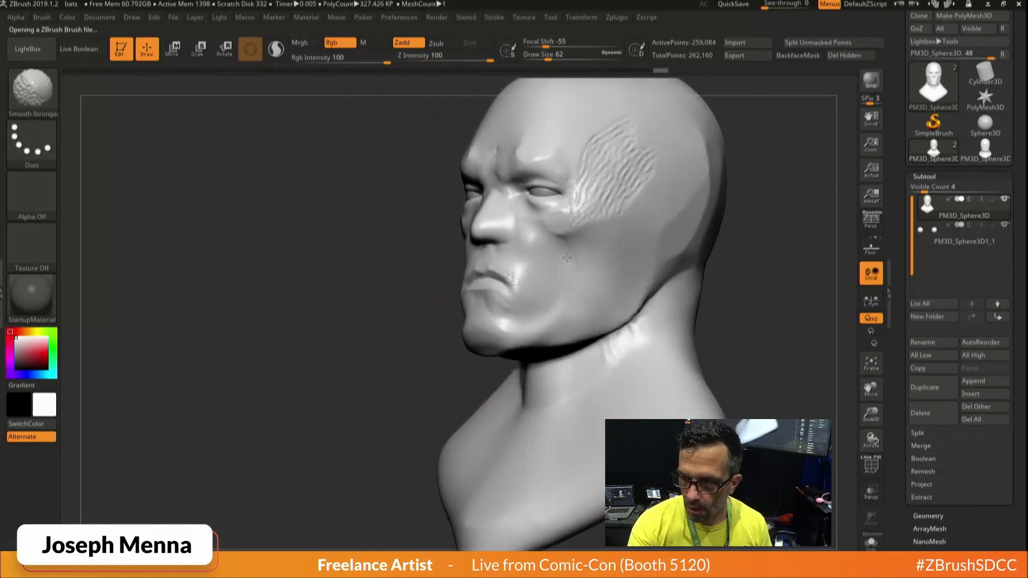
pyautogui.keyDown('shift'); pyautogui.moveTo(550, 273); pyautogui.dragTo(548, 275); pyautogui.keyUp('shift')
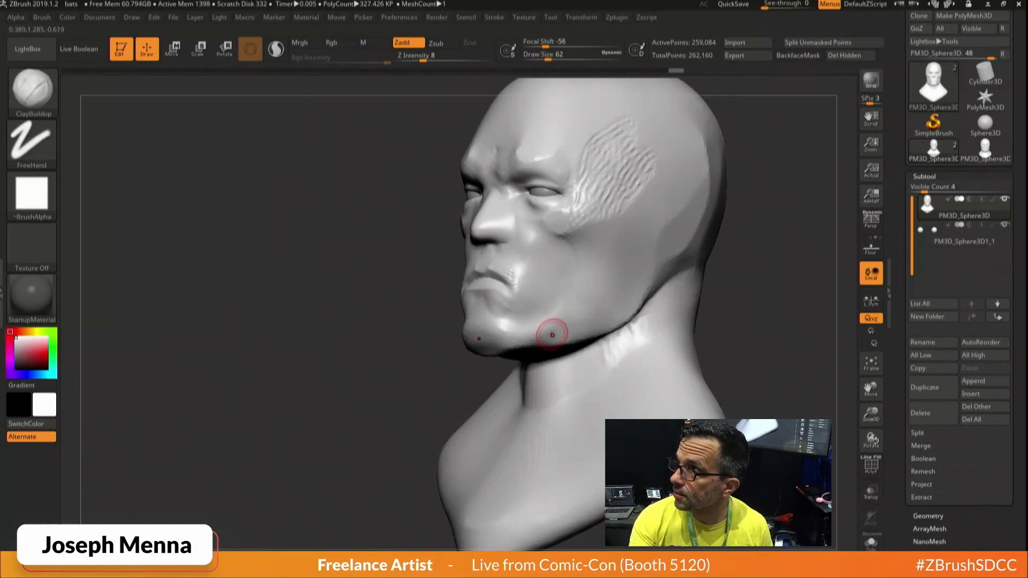
# Smooth the rough temple patches and the sides of the forehead with the Smooth Stronger brush.
pyautogui.press('shift')
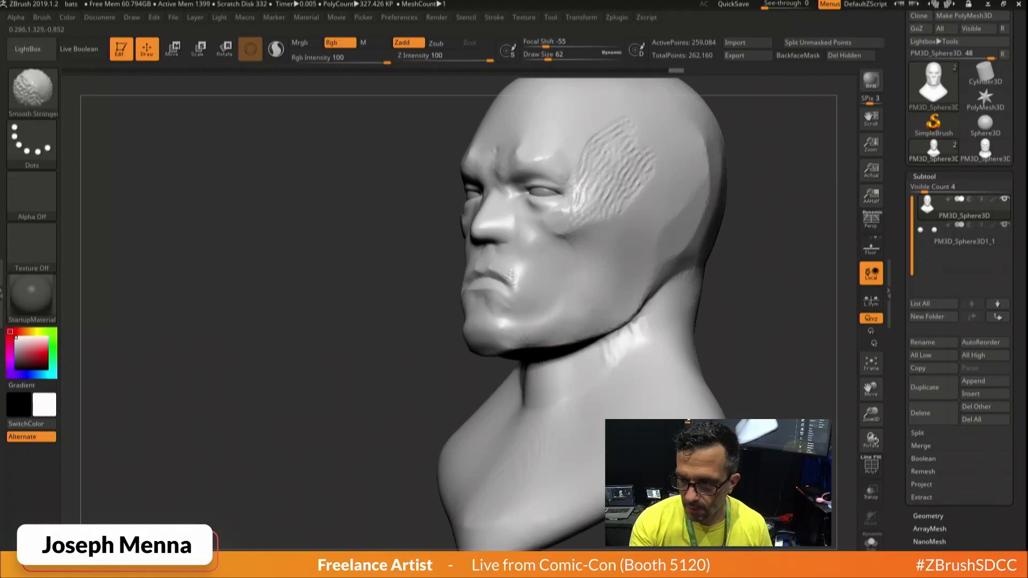
pyautogui.keyDown('shift'); pyautogui.moveTo(599, 319); pyautogui.dragTo(599, 320); pyautogui.keyUp('shift')
pyautogui.moveTo(599, 320)
pyautogui.mouseDown(button='right')
pyautogui.moveTo(642, 325)
pyautogui.moveTo(537, 372)
pyautogui.mouseUp(button='right')
pyautogui.press('shift')
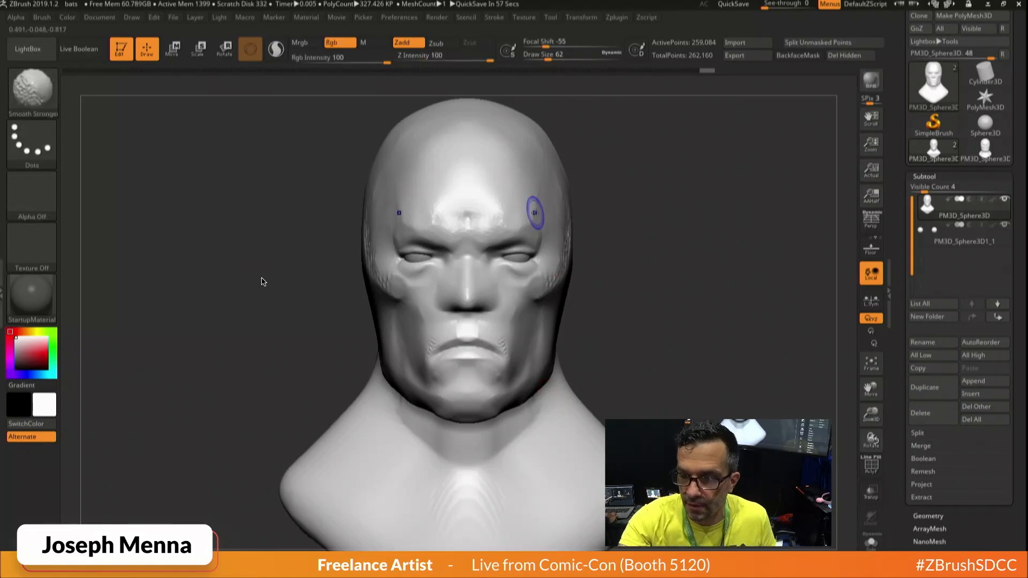
pyautogui.press('shift')
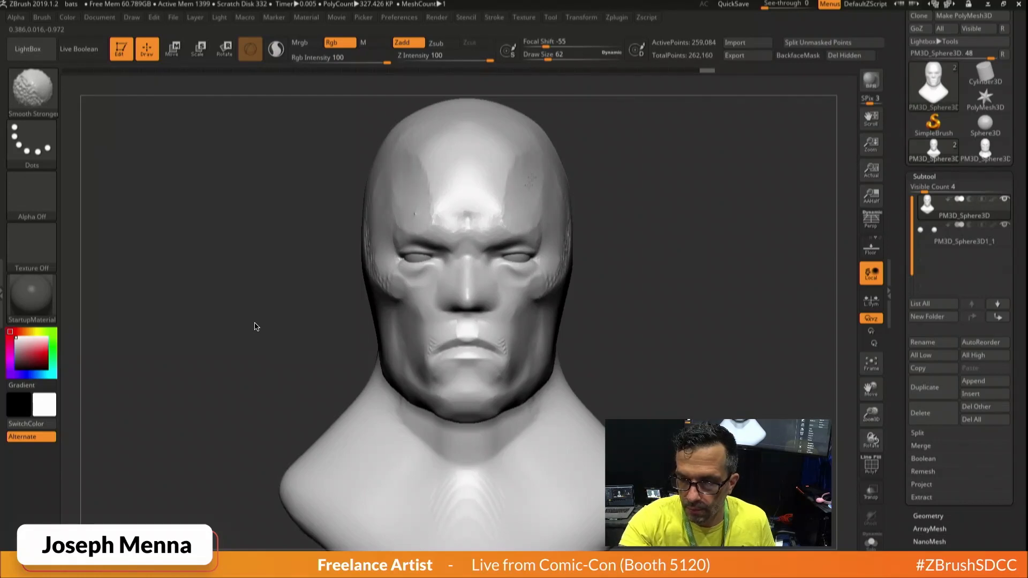
# Set the draw size to 132 and smooth the sides and top of the skull with the Smooth Stronger brush.
pyautogui.moveTo(537, 172)
pyautogui.keyDown('shift'); pyautogui.mouseDown(button='right')
pyautogui.moveTo(522, 228)
pyautogui.moveTo(517, 210)
pyautogui.mouseUp(button='right'); pyautogui.keyUp('shift')
pyautogui.press('space')
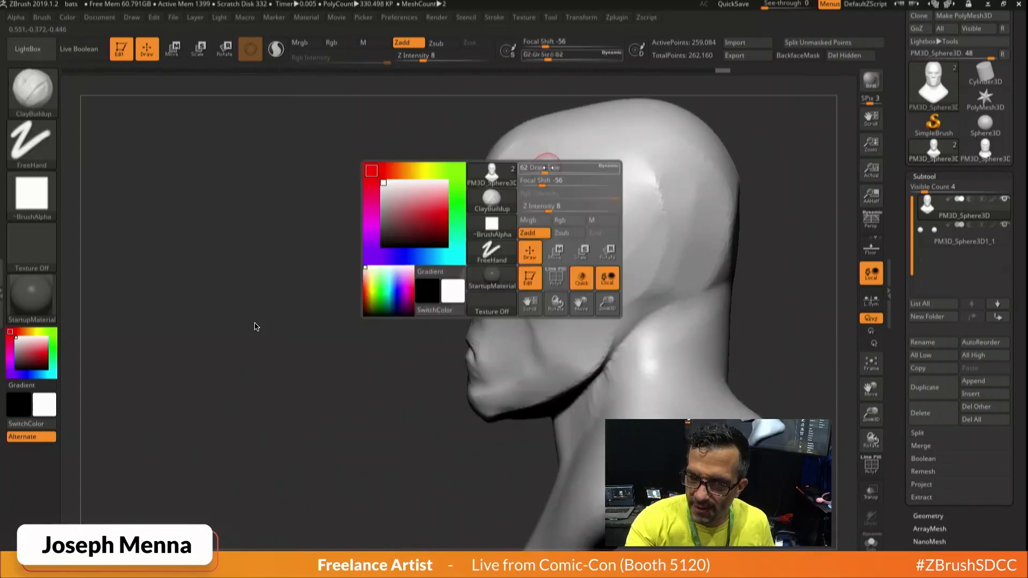
pyautogui.moveTo(545, 167); pyautogui.dragTo(556, 167)
pyautogui.press('shift')
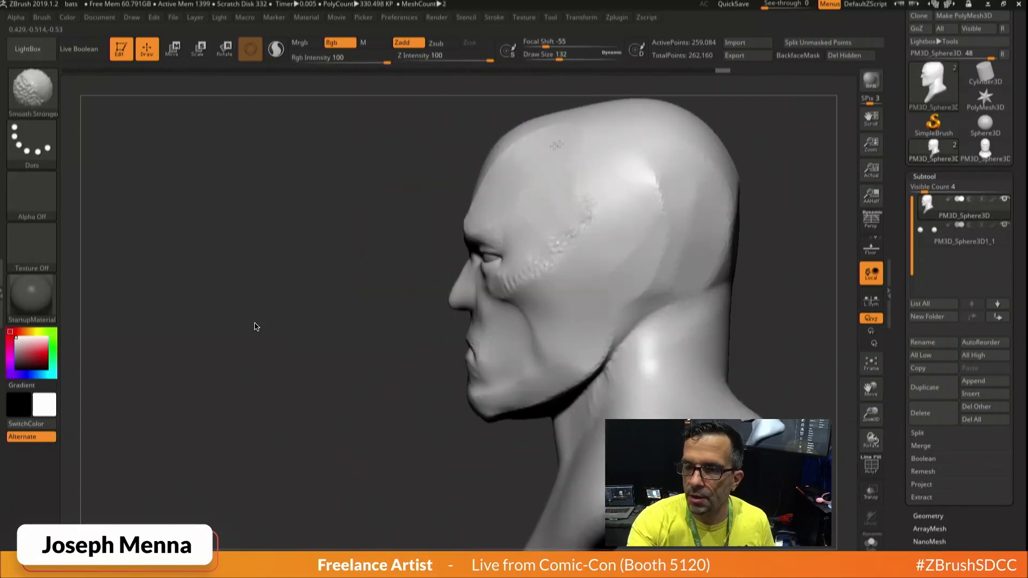
pyautogui.moveTo(592, 137)
pyautogui.keyDown('shift'); pyautogui.mouseDown()
pyautogui.moveTo(625, 132)
pyautogui.moveTo(672, 146)
pyautogui.moveTo(689, 199)
pyautogui.moveTo(685, 227)
pyautogui.moveTo(712, 191)
pyautogui.mouseUp(); pyautogui.keyUp('shift')
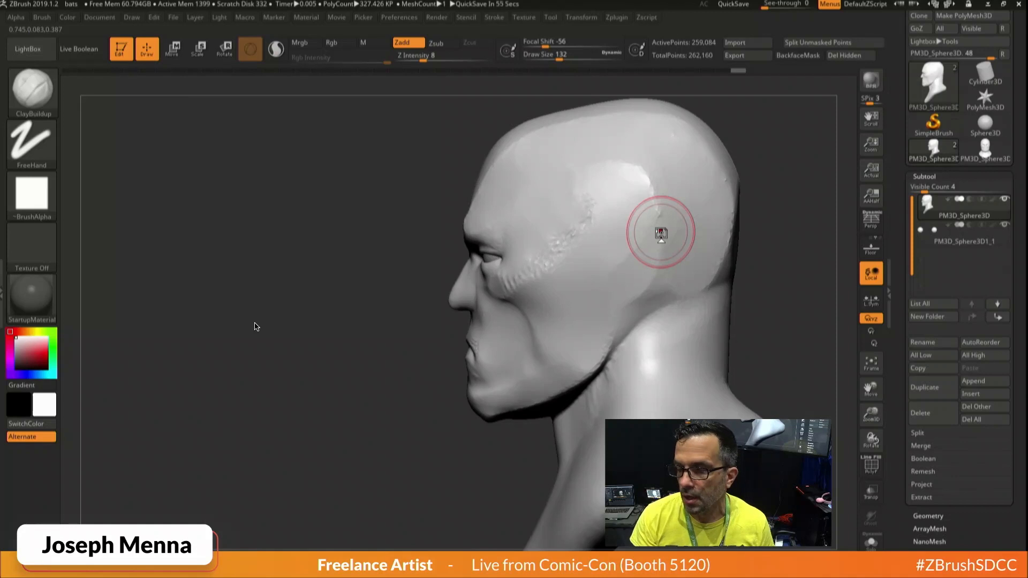
pyautogui.moveTo(636, 282)
pyautogui.mouseDown()
pyautogui.moveTo(690, 285)
pyautogui.moveTo(675, 286)
pyautogui.mouseUp()
pyautogui.press('space')
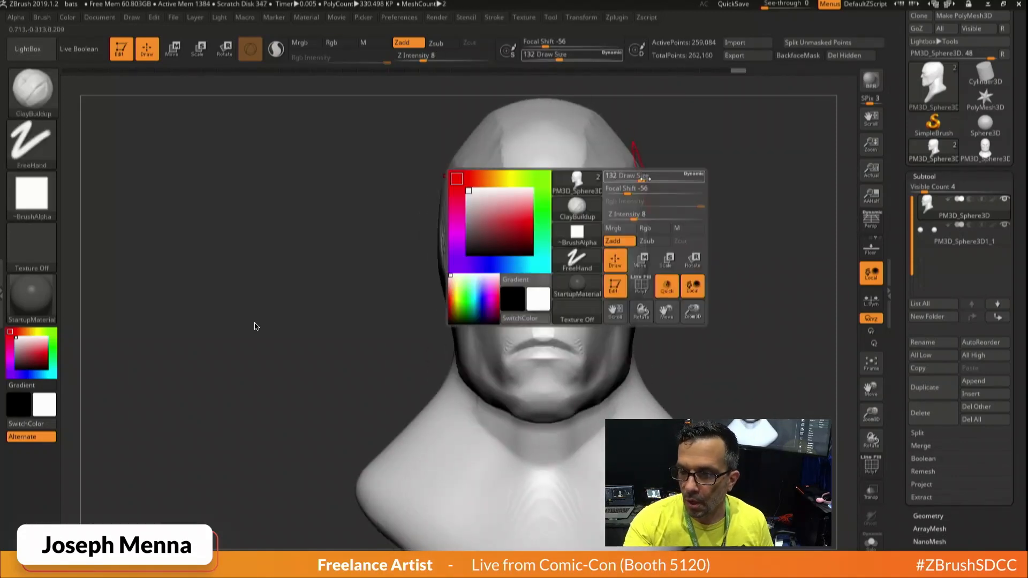
pyautogui.keyDown('alt'); pyautogui.moveTo(677, 186); pyautogui.dragTo(598, 293); pyautogui.keyUp('alt')
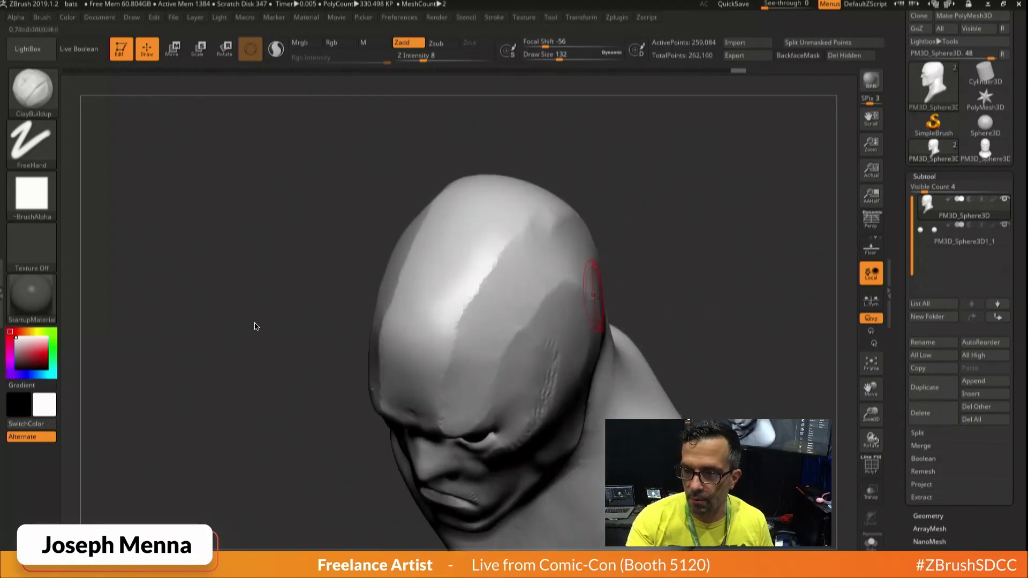
pyautogui.moveTo(498, 262)
pyautogui.keyDown('shift'); pyautogui.mouseDown()
pyautogui.moveTo(539, 214)
pyautogui.moveTo(500, 192)
pyautogui.moveTo(475, 207)
pyautogui.mouseUp(); pyautogui.keyUp('shift')
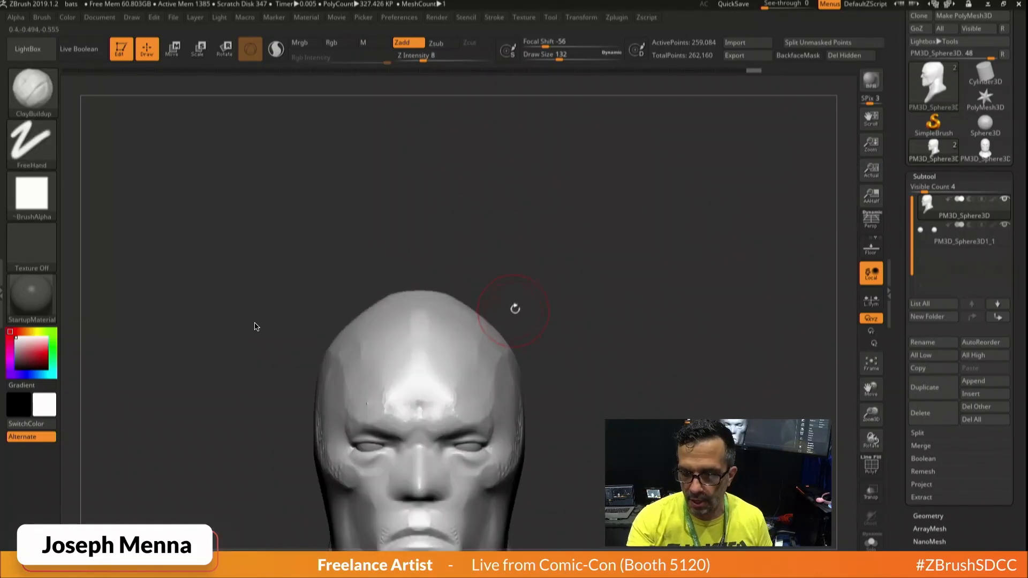
# Switch to the Clay brush at draw size 35 and build up the cheekbone beside the outer eye corner.
pyautogui.press('ctrl')
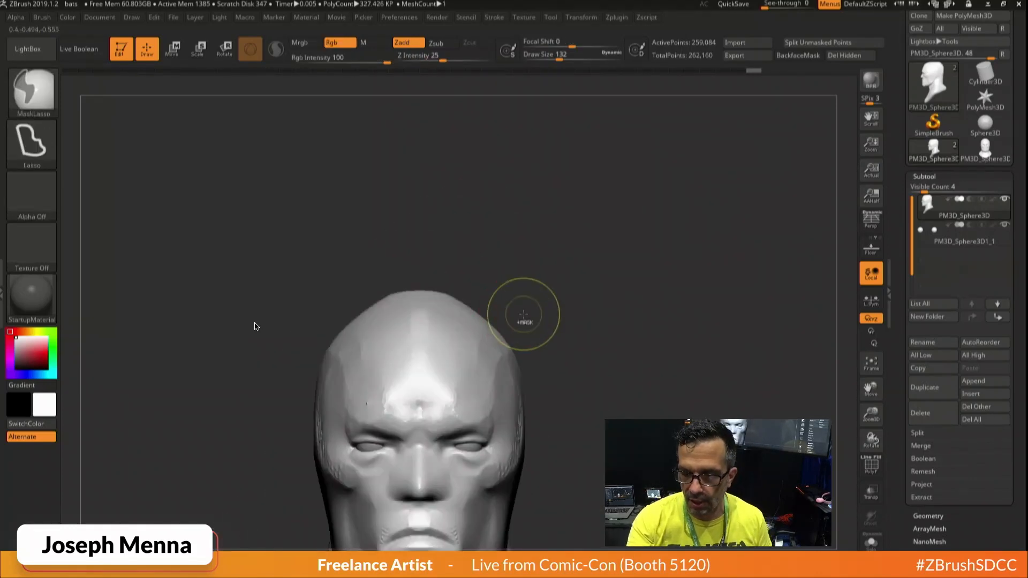
pyautogui.keyDown('alt'); pyautogui.moveTo(568, 334); pyautogui.dragTo(608, 158); pyautogui.keyUp('alt')
pyautogui.moveTo(589, 303); pyautogui.dragTo(739, 303)
pyautogui.press('space')
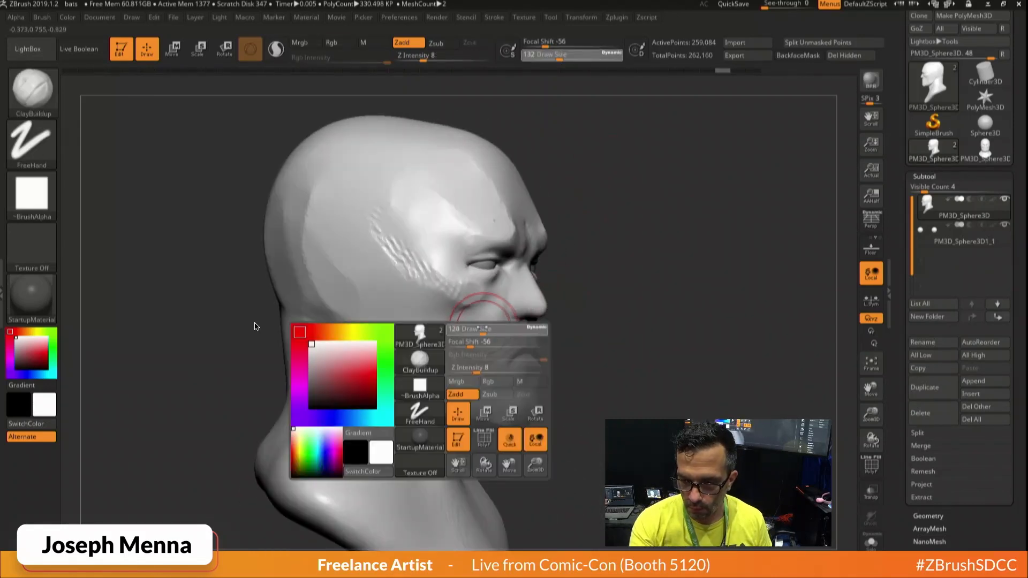
pyautogui.moveTo(484, 327); pyautogui.dragTo(468, 327)
pyautogui.press('space')
pyautogui.press('b')
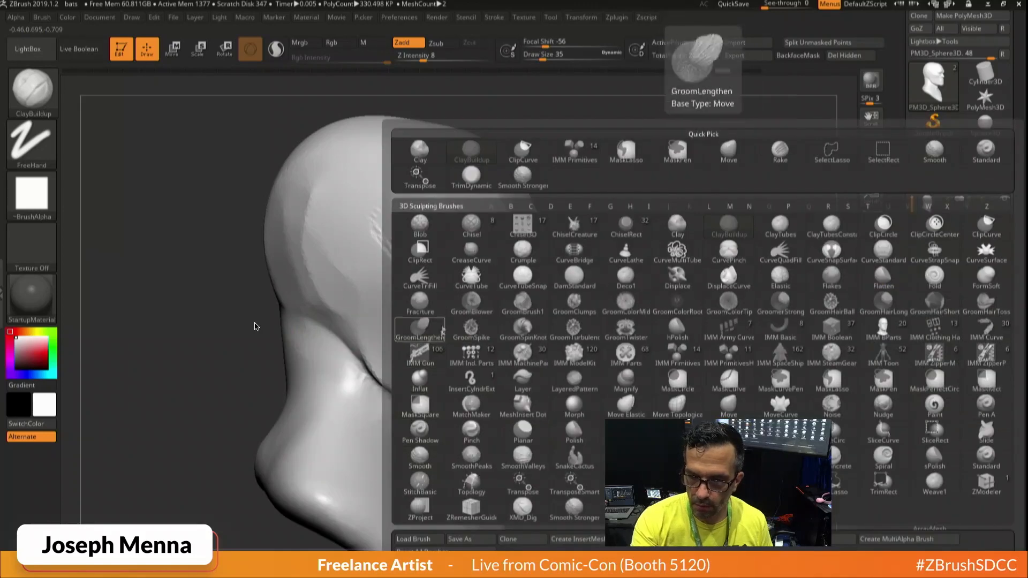
pyautogui.press('c')
pyautogui.press('l')
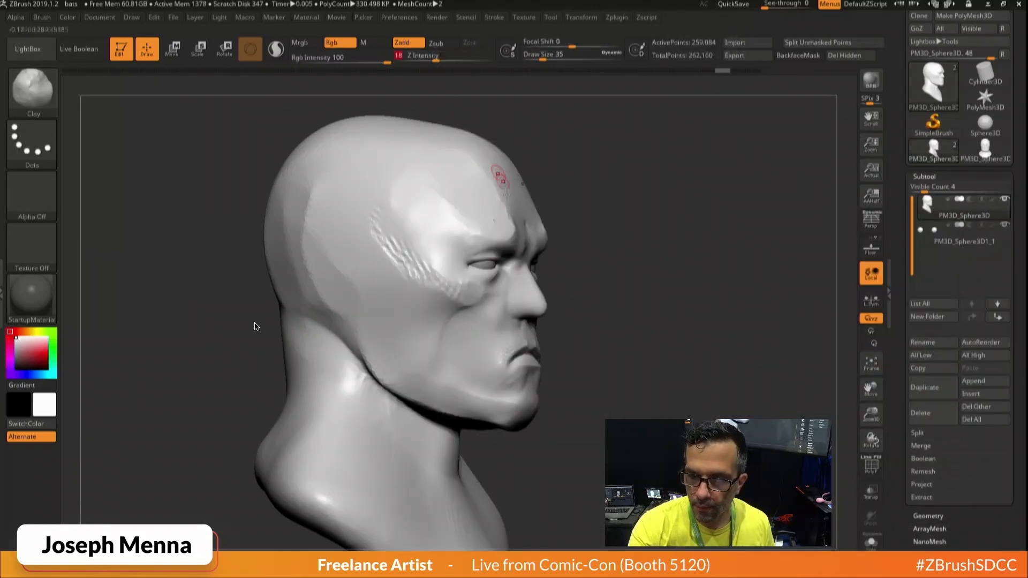
pyautogui.keyDown('ctrl'); pyautogui.moveTo(499, 179); pyautogui.dragTo(499, 246, button='right'); pyautogui.keyUp('ctrl')
pyautogui.moveTo(499, 246); pyautogui.dragTo(401, 257, button='right')
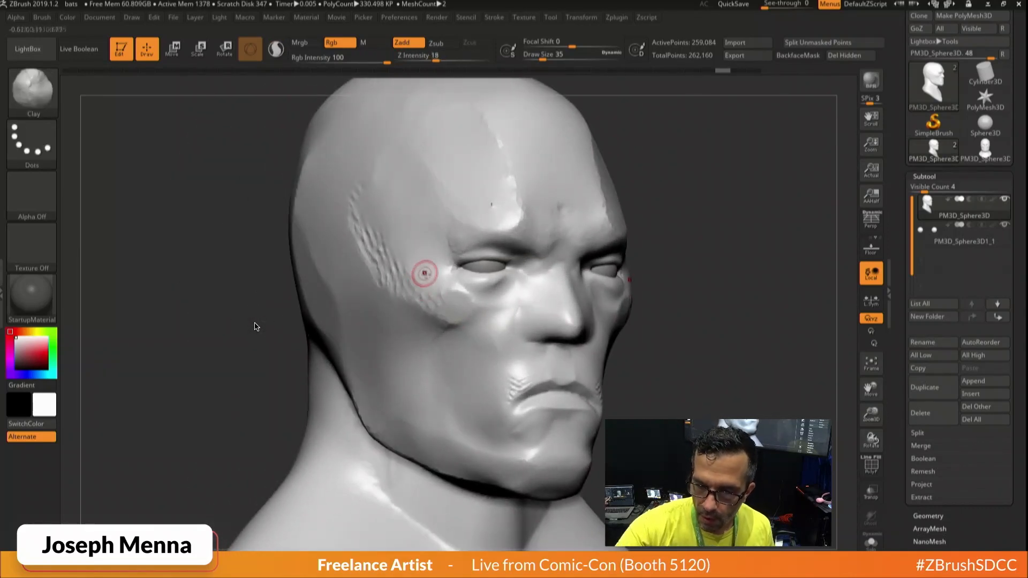
pyautogui.moveTo(425, 273)
pyautogui.mouseDown()
pyautogui.moveTo(464, 303)
pyautogui.moveTo(443, 313)
pyautogui.moveTo(458, 307)
pyautogui.mouseUp()
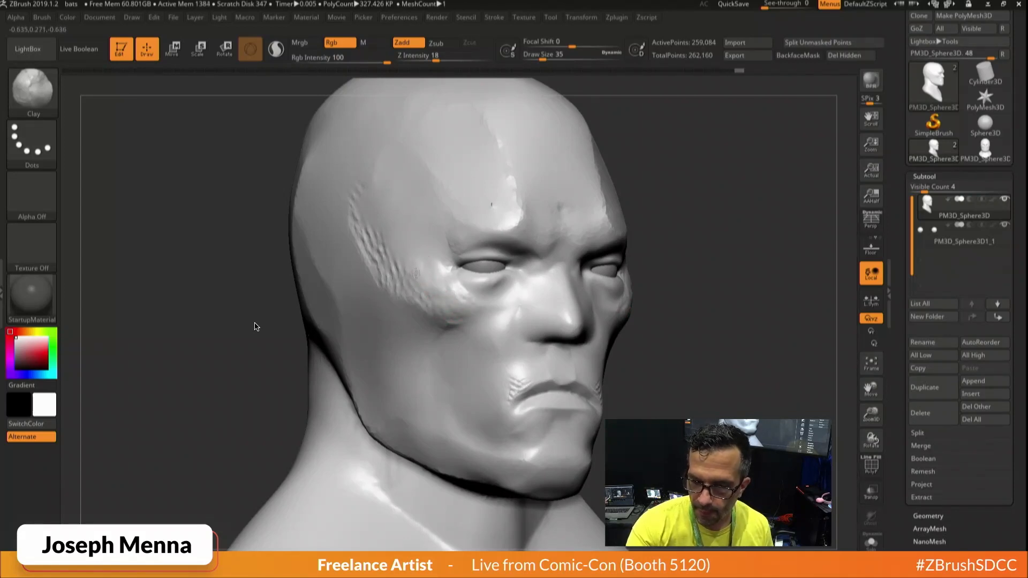
pyautogui.moveTo(411, 254)
pyautogui.mouseDown()
pyautogui.moveTo(416, 267)
pyautogui.moveTo(433, 267)
pyautogui.moveTo(428, 300)
pyautogui.mouseUp()
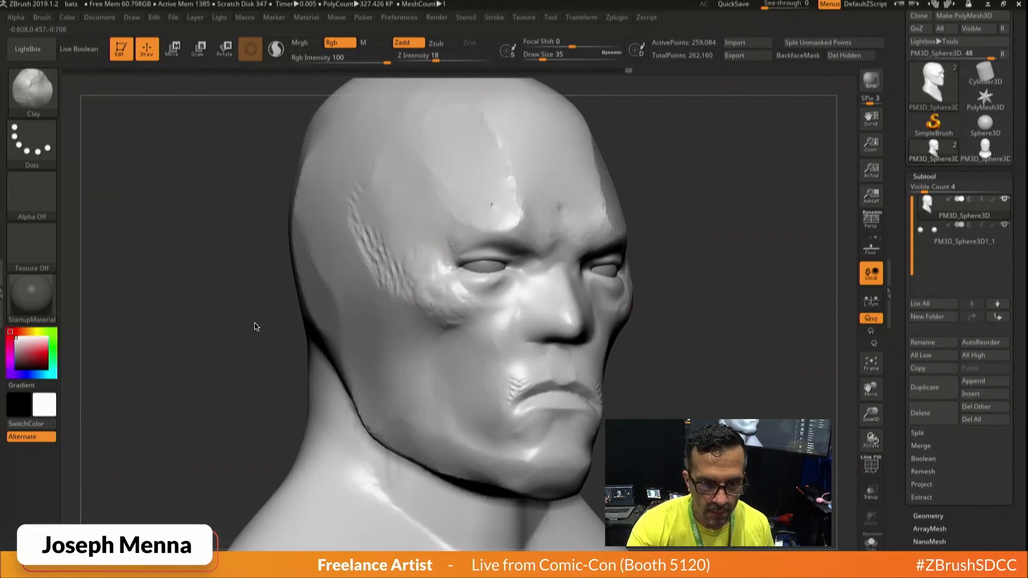
# Apply the Joe_gloss material to the bust.
pyautogui.press('m')
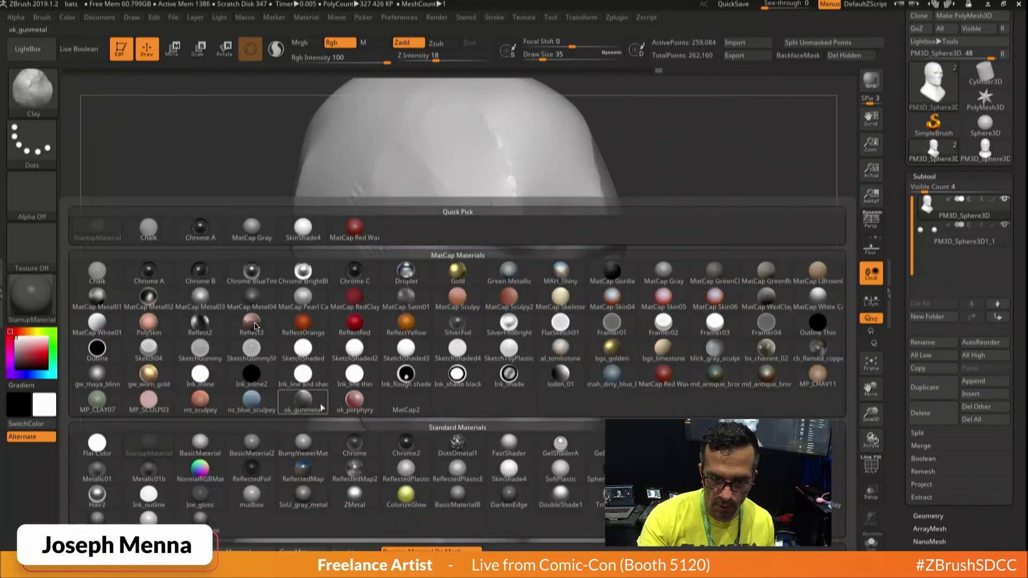
pyautogui.click(202, 502)
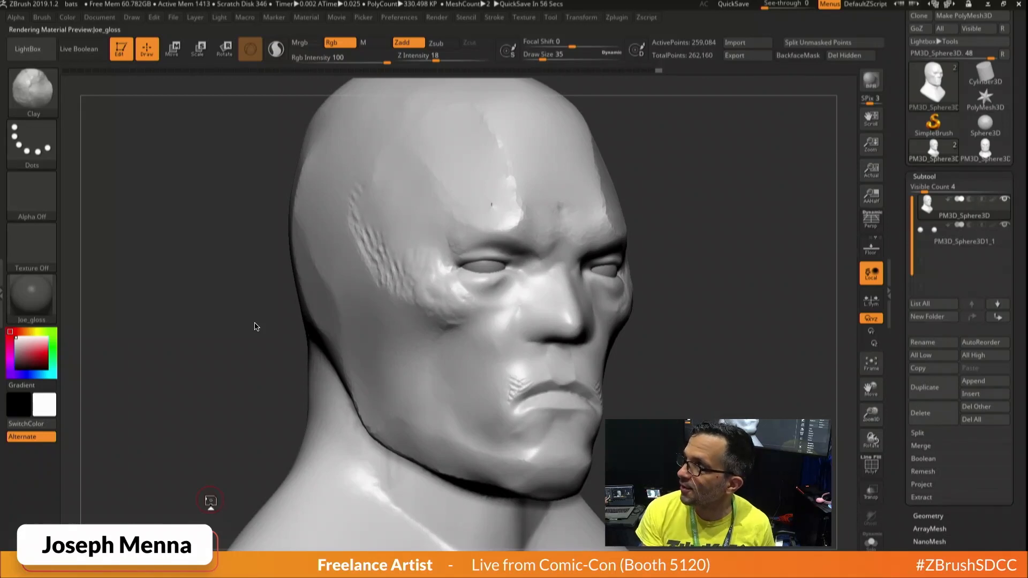
pyautogui.moveTo(211, 500)
pyautogui.mouseDown()
pyautogui.moveTo(238, 501)
pyautogui.moveTo(227, 501)
pyautogui.mouseUp()
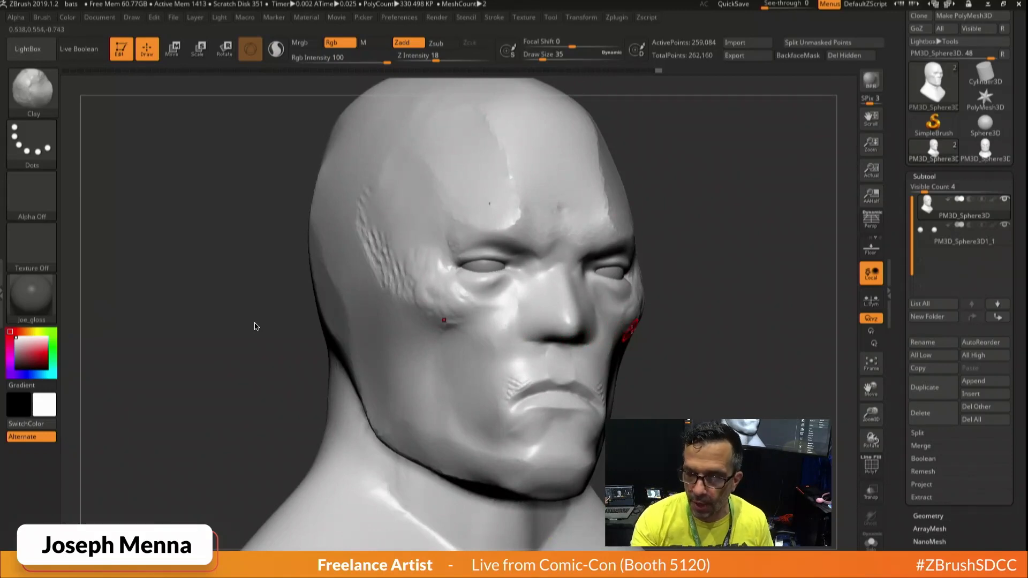
# Set the Z intensity to 39 and extend the Clay buildup along the cheekbone towards the front of the cheek.
pyautogui.keyDown('alt'); pyautogui.moveTo(615, 354); pyautogui.dragTo(534, 333); pyautogui.keyUp('alt')
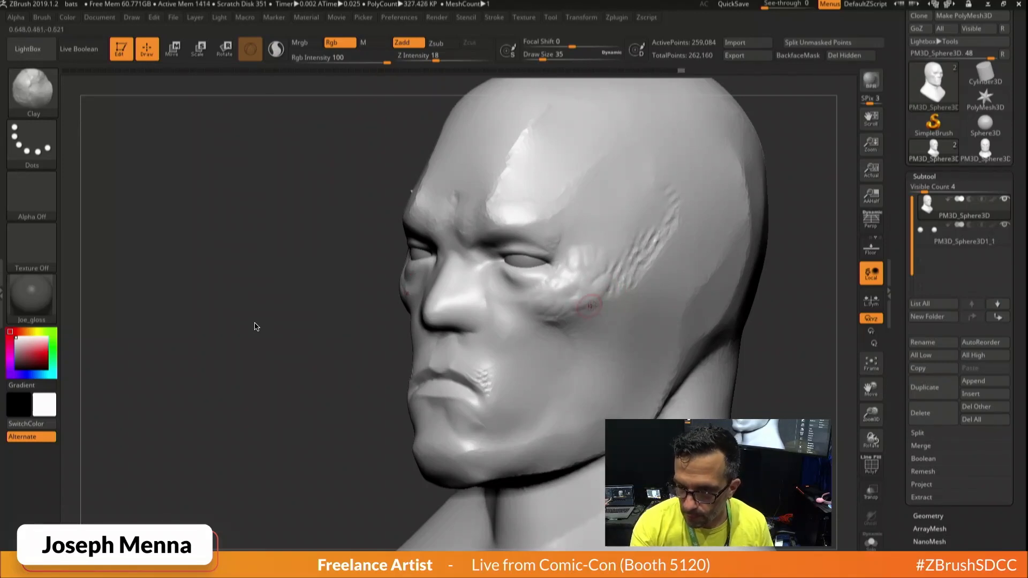
pyautogui.click(454, 59)
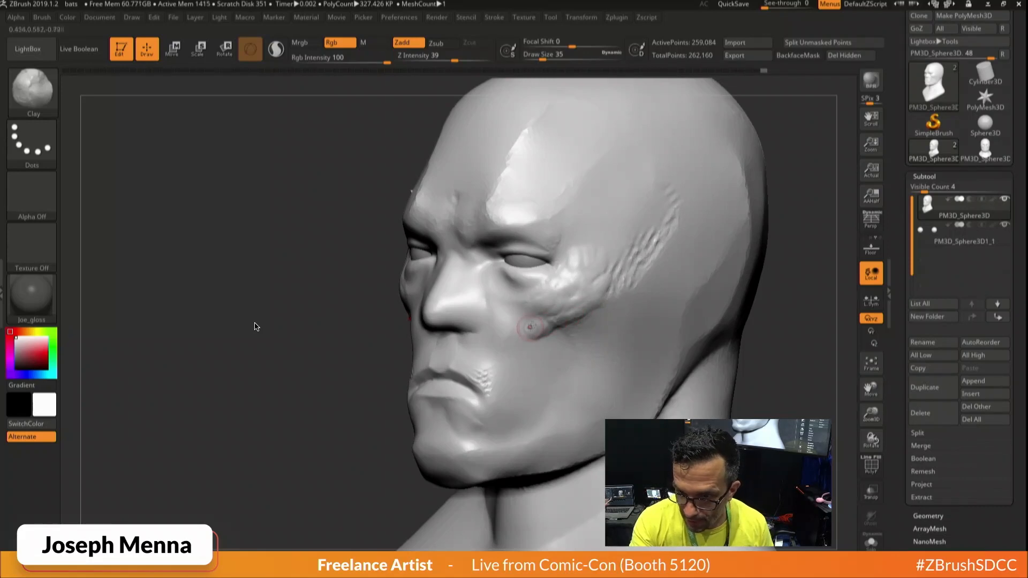
pyautogui.moveTo(518, 332)
pyautogui.mouseDown()
pyautogui.moveTo(523, 340)
pyautogui.moveTo(566, 321)
pyautogui.mouseUp()
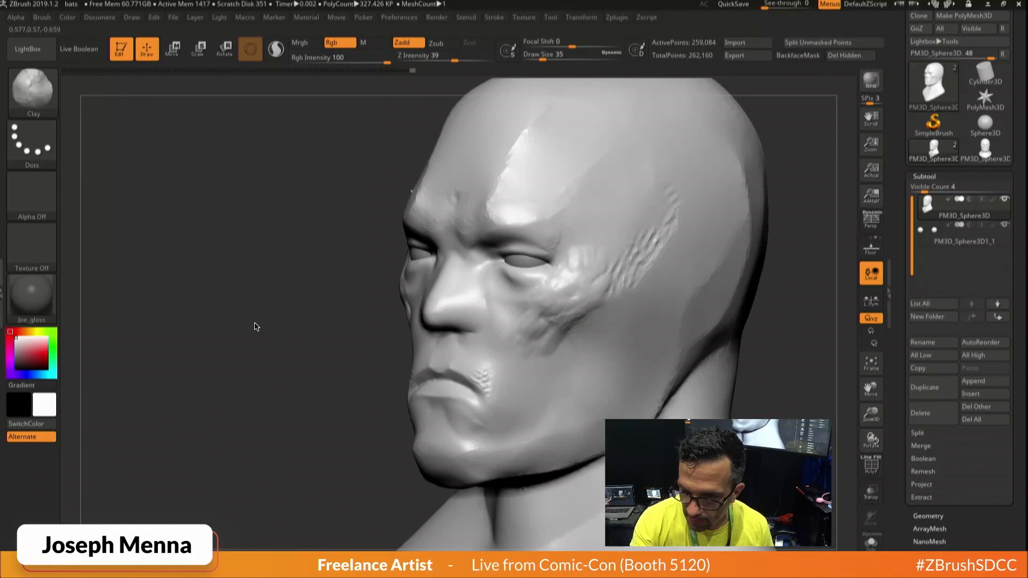
# Build up the muscle mass just outside and below the mouth corners with the Clay brush.
pyautogui.moveTo(578, 340)
pyautogui.mouseDown(button='right')
pyautogui.moveTo(605, 350)
pyautogui.moveTo(535, 380)
pyautogui.moveTo(523, 314)
pyautogui.moveTo(486, 342)
pyautogui.mouseUp(button='right')
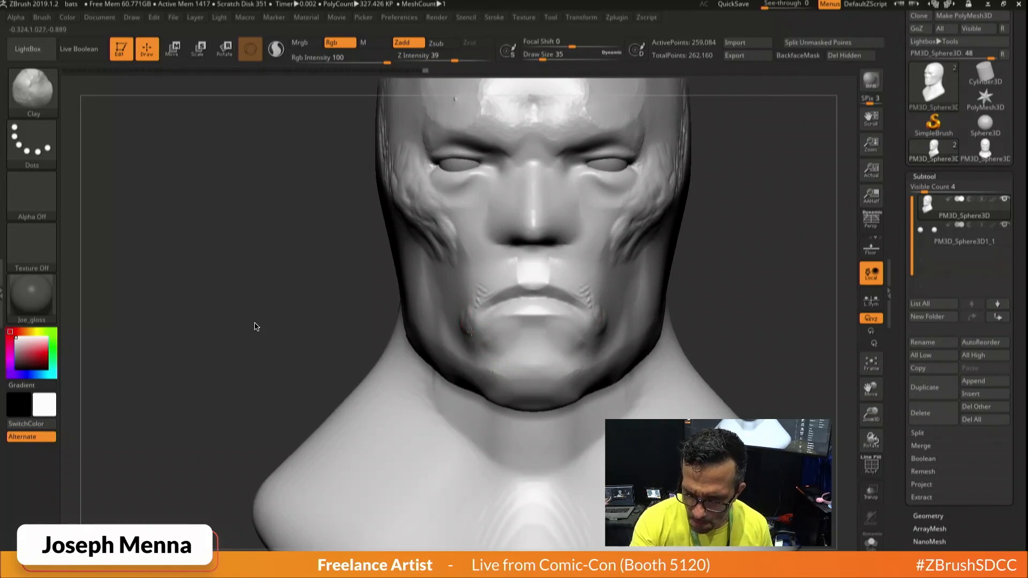
pyautogui.moveTo(478, 322); pyautogui.dragTo(490, 342)
pyautogui.keyDown('ctrl'); pyautogui.moveTo(525, 338); pyautogui.dragTo(470, 356, button='right'); pyautogui.keyUp('ctrl')
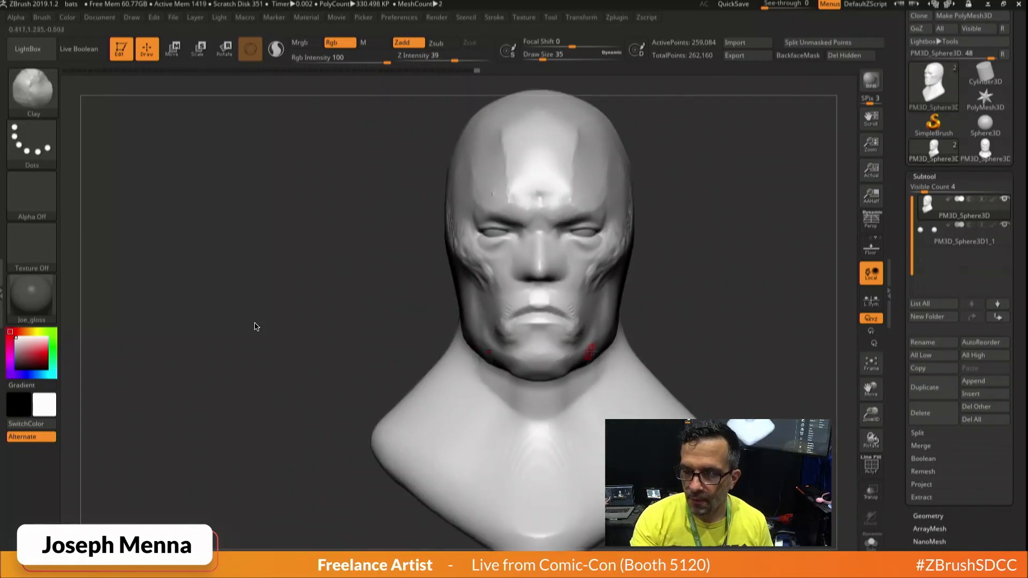
pyautogui.moveTo(589, 328)
pyautogui.keyDown('alt'); pyautogui.mouseDown(button='right')
pyautogui.moveTo(558, 377)
pyautogui.moveTo(557, 361)
pyautogui.mouseUp(button='right'); pyautogui.keyUp('alt')
# Set the draw size to 22 and sculpt bags under both eyes with the Clay brush.
pyautogui.keyDown('ctrl'); pyautogui.moveTo(525, 323); pyautogui.dragTo(587, 354, button='right'); pyautogui.keyUp('ctrl')
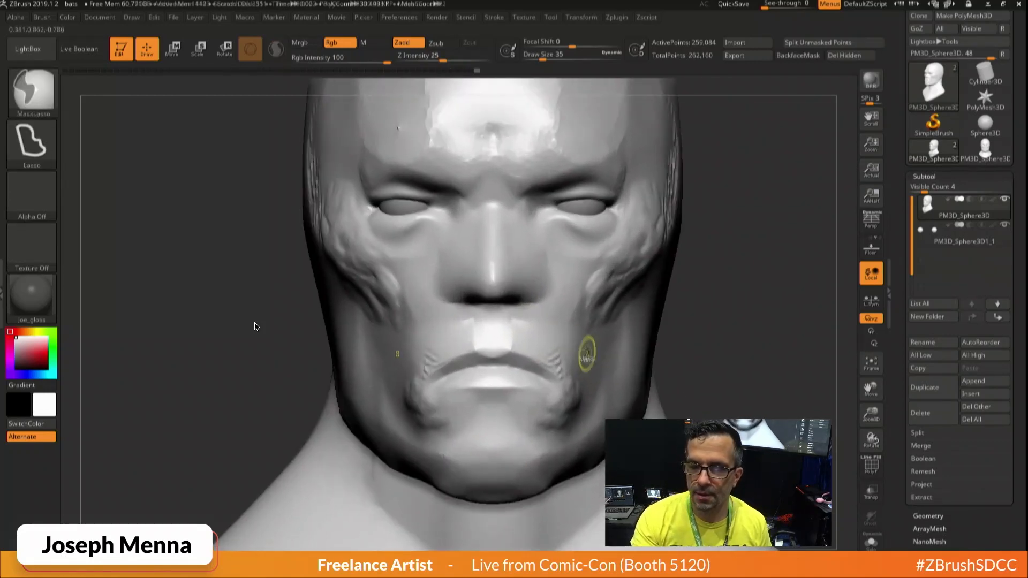
pyautogui.press('space')
pyautogui.moveTo(386, 229); pyautogui.dragTo(378, 227)
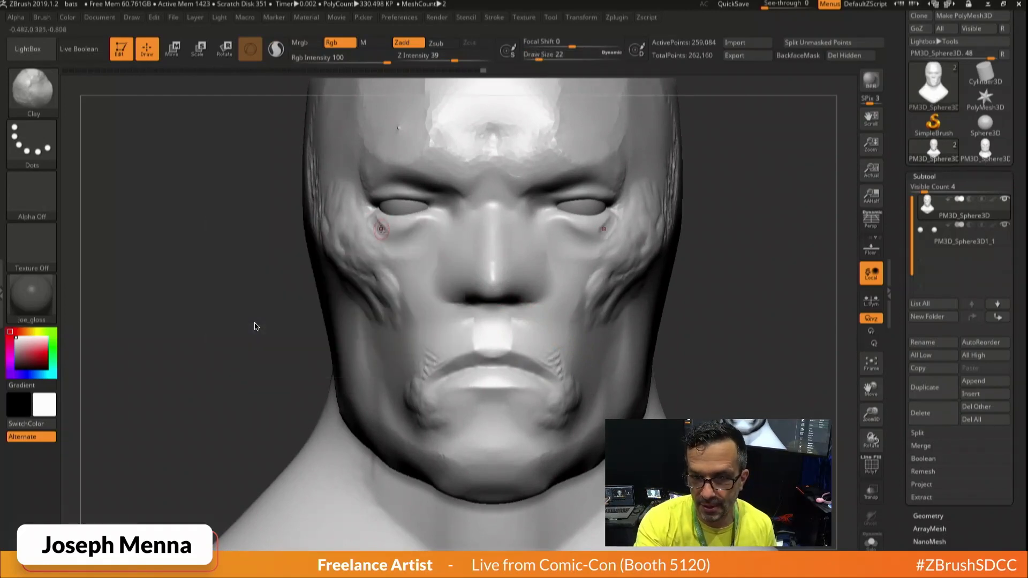
pyautogui.moveTo(375, 220); pyautogui.dragTo(392, 237)
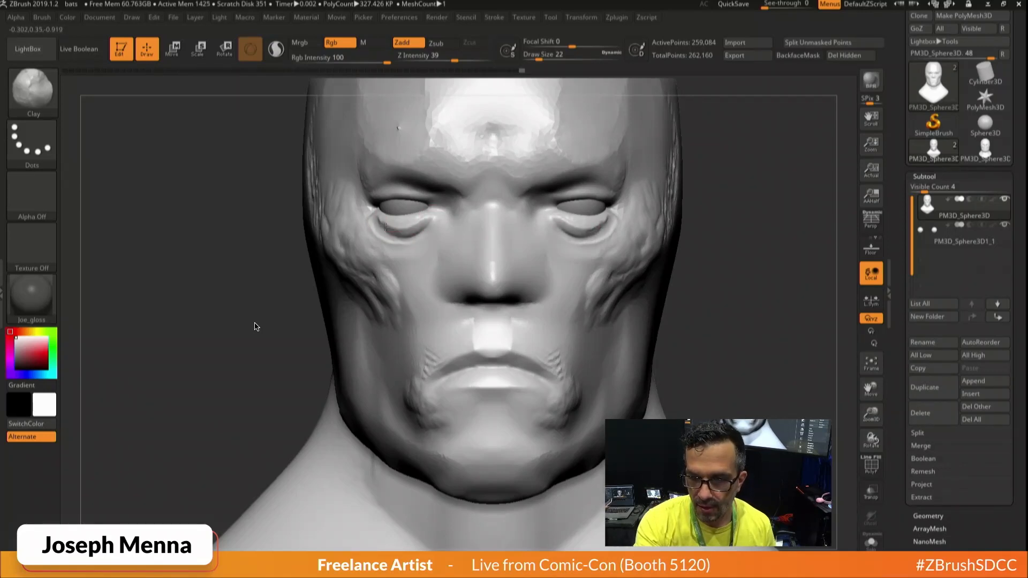
pyautogui.moveTo(386, 227); pyautogui.dragTo(423, 219)
# Try to build up and smooth the brow ridges above the eyes with the Clay brush at draw size 51.
pyautogui.keyDown('ctrl'); pyautogui.moveTo(585, 276); pyautogui.dragTo(585, 251, button='right'); pyautogui.keyUp('ctrl')
pyautogui.moveTo(580, 241)
pyautogui.keyDown('shift'); pyautogui.mouseDown()
pyautogui.moveTo(571, 237)
pyautogui.moveTo(593, 240)
pyautogui.mouseUp(); pyautogui.keyUp('shift')
pyautogui.moveTo(581, 274)
pyautogui.keyDown('ctrl'); pyautogui.mouseDown(button='right')
pyautogui.moveTo(573, 251)
pyautogui.moveTo(554, 292)
pyautogui.mouseUp(button='right'); pyautogui.keyUp('ctrl')
pyautogui.press('space')
pyautogui.moveTo(545, 261); pyautogui.dragTo(535, 252)
pyautogui.moveTo(536, 239)
pyautogui.mouseDown()
pyautogui.moveTo(534, 252)
pyautogui.moveTo(588, 232)
pyautogui.mouseUp()
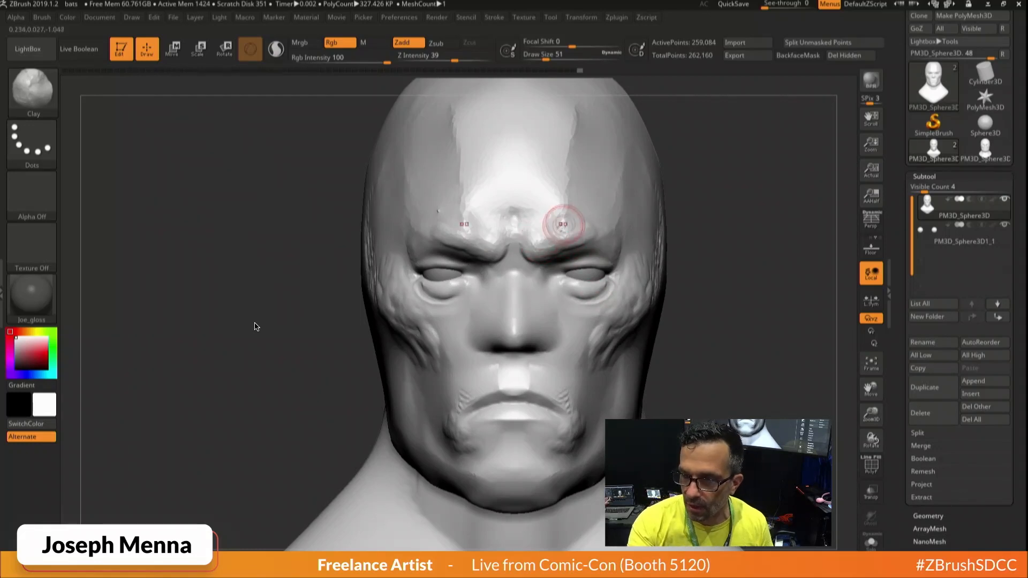
pyautogui.moveTo(552, 231)
pyautogui.mouseDown()
pyautogui.moveTo(542, 244)
pyautogui.moveTo(593, 235)
pyautogui.mouseUp()
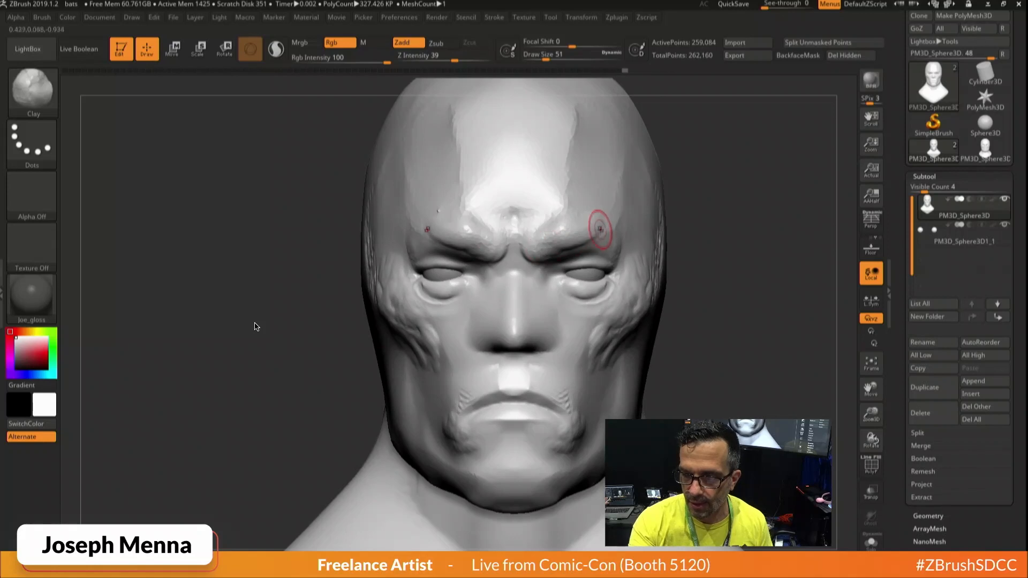
pyautogui.keyDown('ctrl'); pyautogui.moveTo(602, 227); pyautogui.dragTo(594, 187, button='right'); pyautogui.keyUp('ctrl')
pyautogui.keyDown('shift'); pyautogui.moveTo(568, 250); pyautogui.dragTo(591, 237); pyautogui.keyUp('shift')
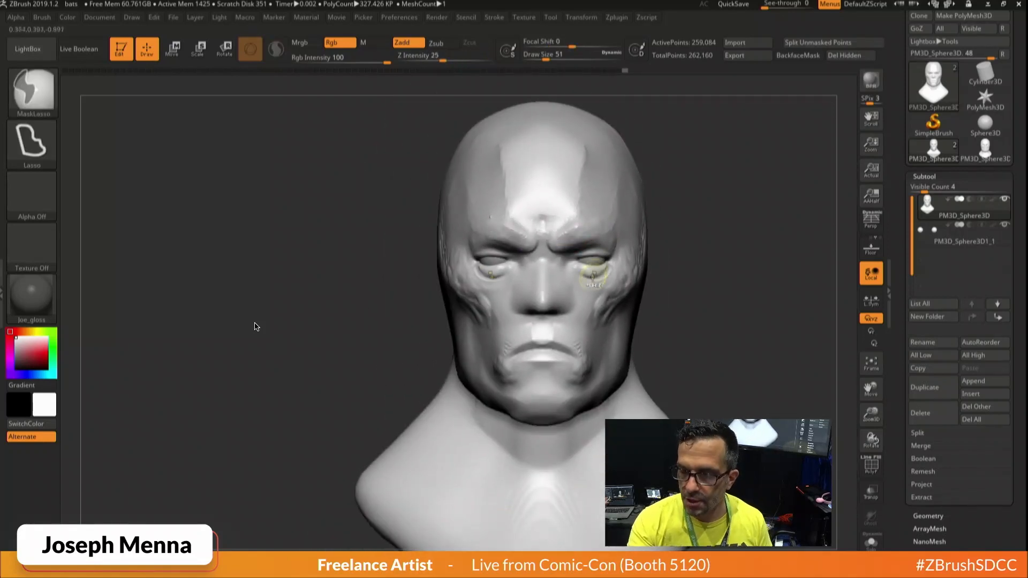
# Undo the recent Clay strokes on the brow ridges.
pyautogui.hotkey('ctrl', 'z')
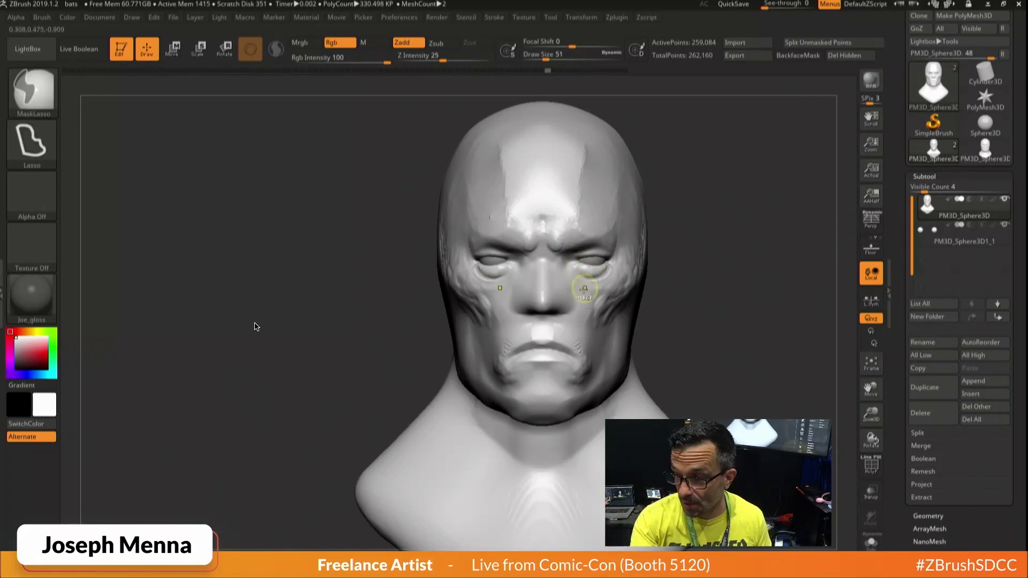
pyautogui.keyDown('ctrl'); pyautogui.moveTo(574, 297); pyautogui.dragTo(599, 337, button='right'); pyautogui.keyUp('ctrl')
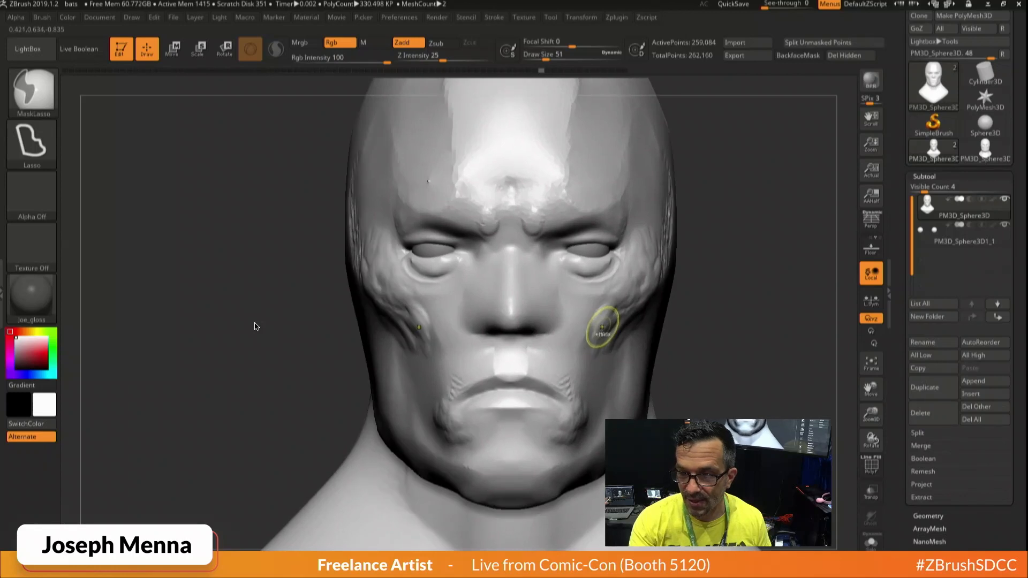
pyautogui.hotkey('ctrl', 'z')
pyautogui.hotkey('ctrl', 'z')
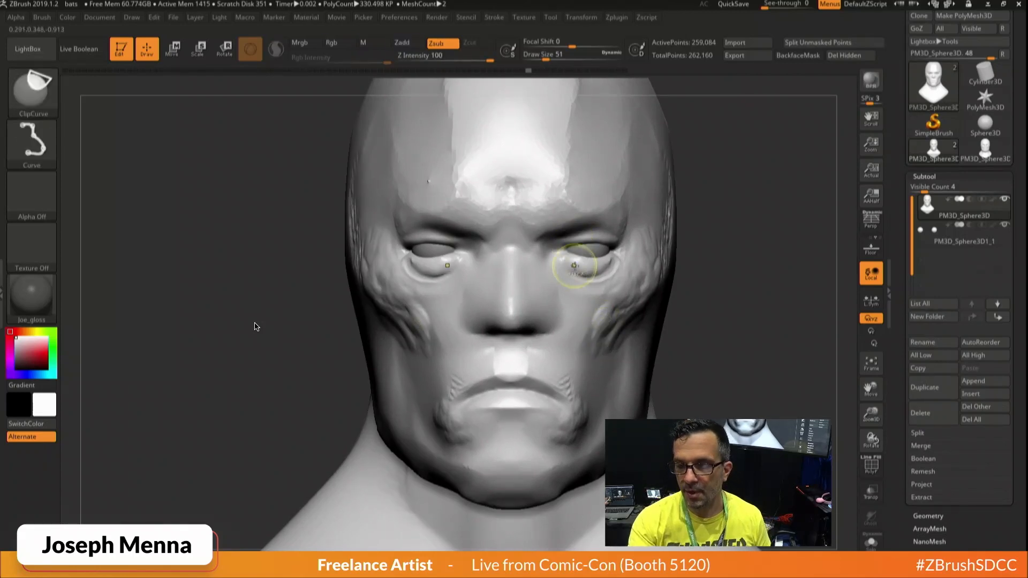
# Reshape the inner brow with the Move brush at draw size 116, accepting the removal of the undone history entries.
pyautogui.press('space')
pyautogui.click(523, 275)
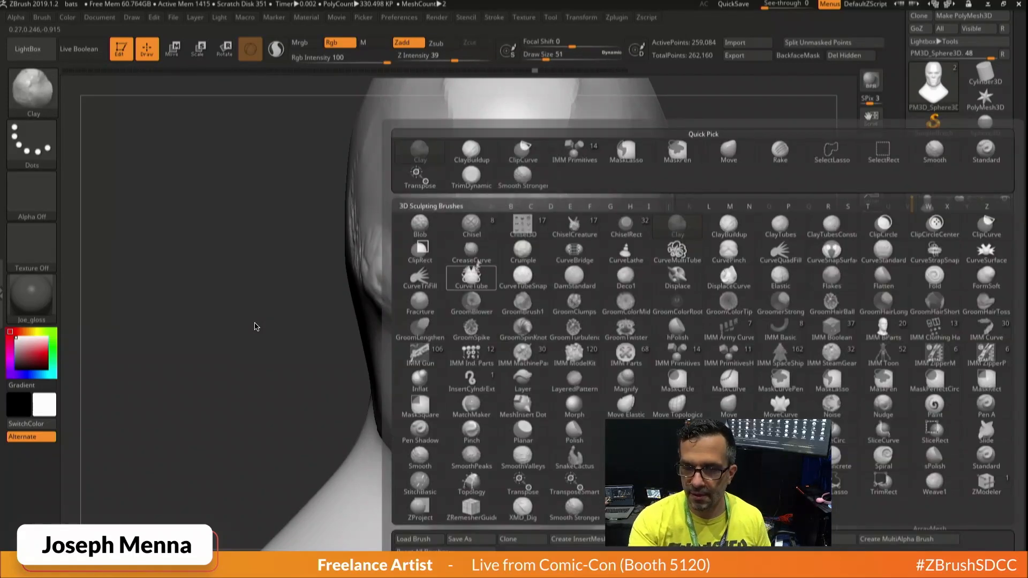
pyautogui.click(730, 153)
pyautogui.press('space')
pyautogui.moveTo(497, 231)
pyautogui.mouseDown()
pyautogui.moveTo(506, 229)
pyautogui.moveTo(474, 230)
pyautogui.mouseUp()
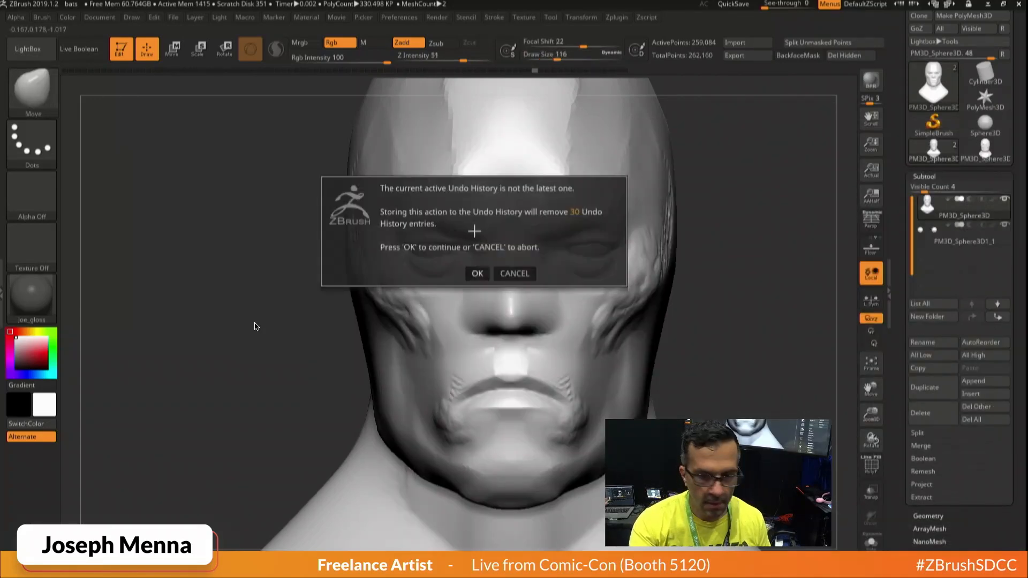
pyautogui.click(477, 273)
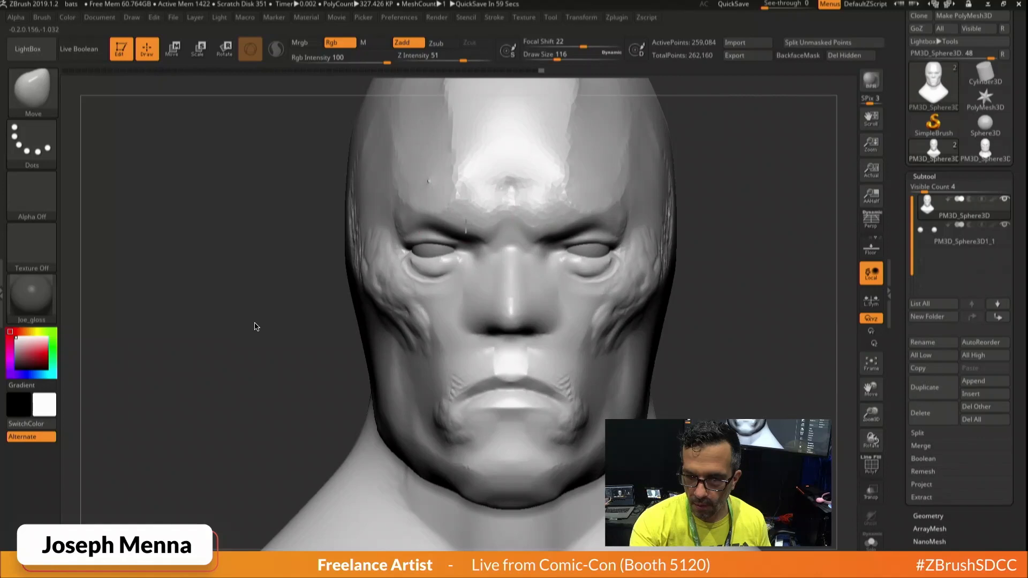
# Set the draw size to 182 and smooth the hard plane edge on the side of the skull with Smooth Stronger.
pyautogui.keyDown('ctrl'); pyautogui.moveTo(543, 273); pyautogui.dragTo(540, 222, button='right'); pyautogui.keyUp('ctrl')
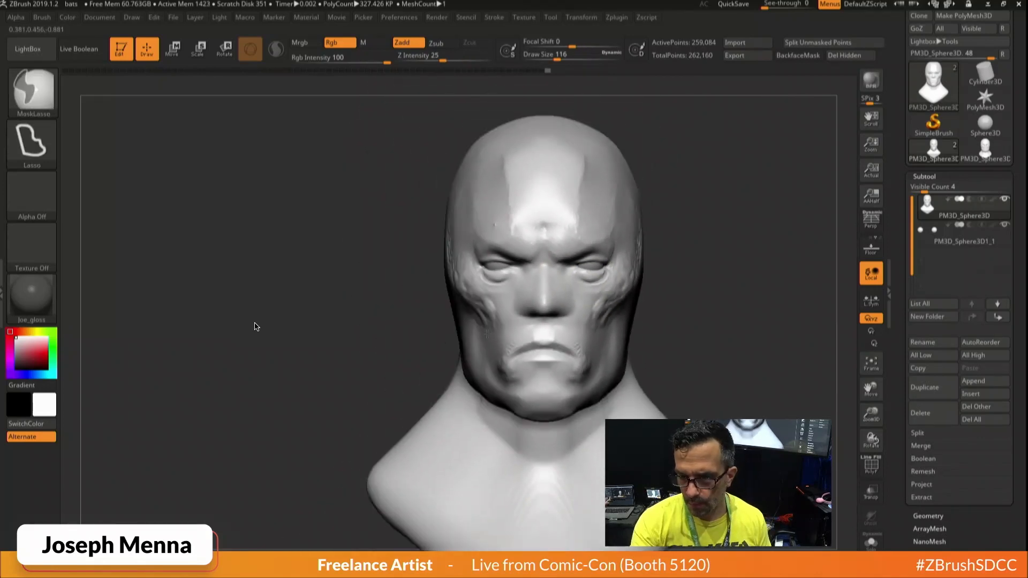
pyautogui.moveTo(594, 321)
pyautogui.mouseDown(button='right')
pyautogui.moveTo(611, 325)
pyautogui.moveTo(555, 271)
pyautogui.moveTo(605, 276)
pyautogui.moveTo(623, 294)
pyautogui.moveTo(603, 287)
pyautogui.mouseUp(button='right')
pyautogui.press('space')
pyautogui.moveTo(458, 245); pyautogui.dragTo(461, 242)
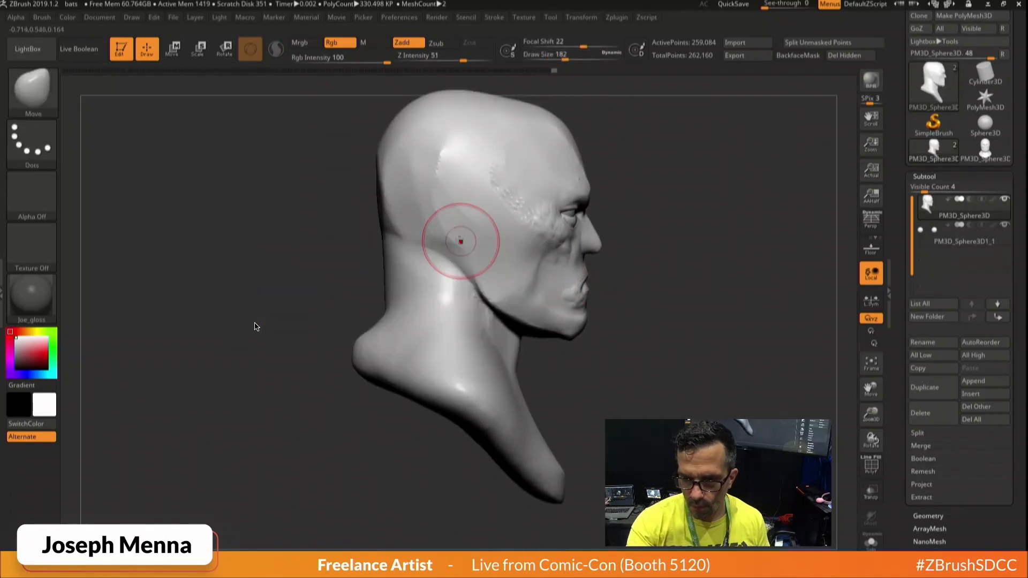
pyautogui.keyDown('shift'); pyautogui.moveTo(442, 149); pyautogui.dragTo(423, 196); pyautogui.keyUp('shift')
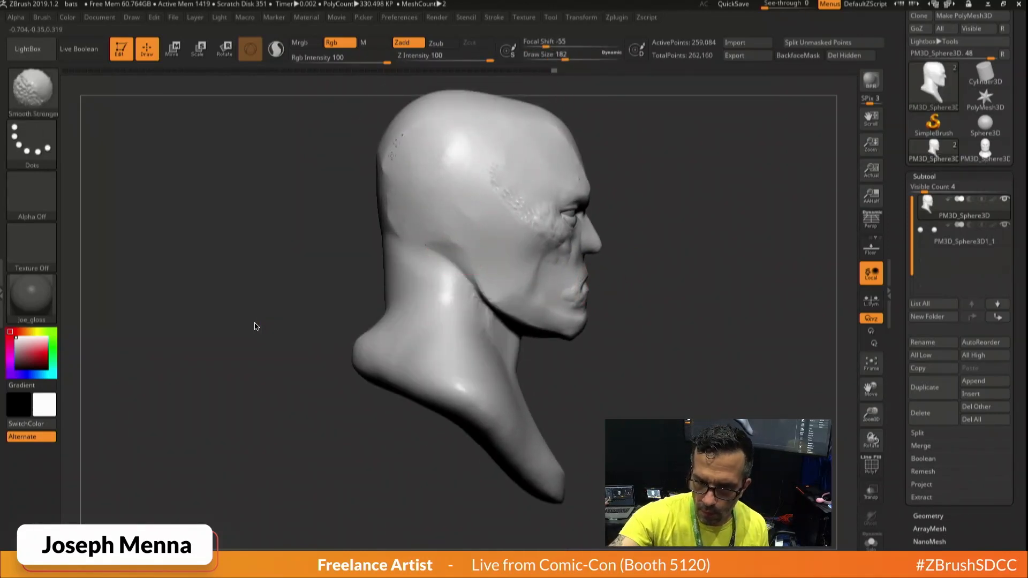
# Enable DynaMesh for the bust and remesh it at resolution 240.
pyautogui.keyDown('alt'); pyautogui.moveTo(613, 357); pyautogui.dragTo(479, 230, button='right'); pyautogui.keyUp('alt')
pyautogui.moveTo(479, 230); pyautogui.dragTo(517, 228, button='right')
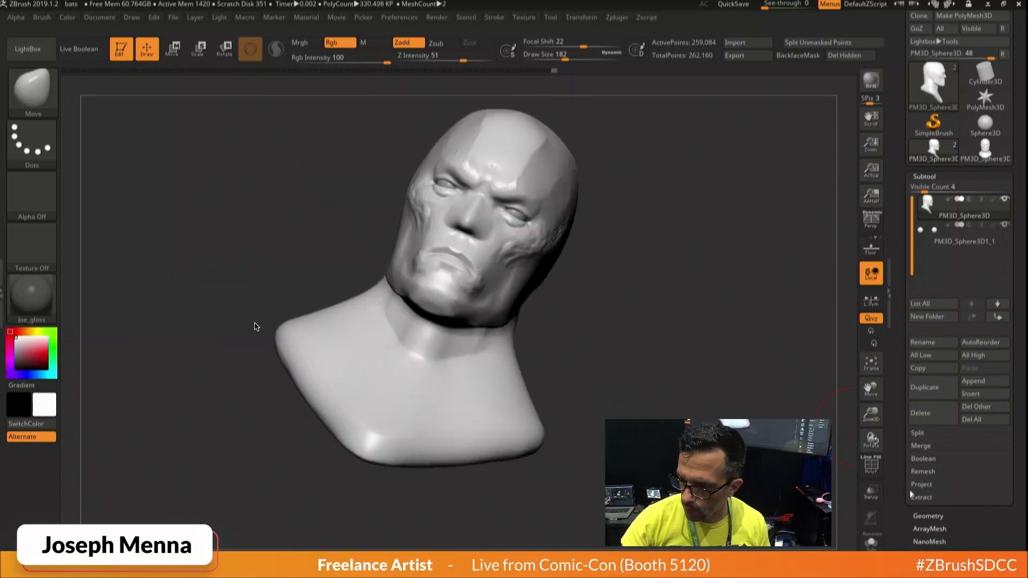
pyautogui.click(913, 515)
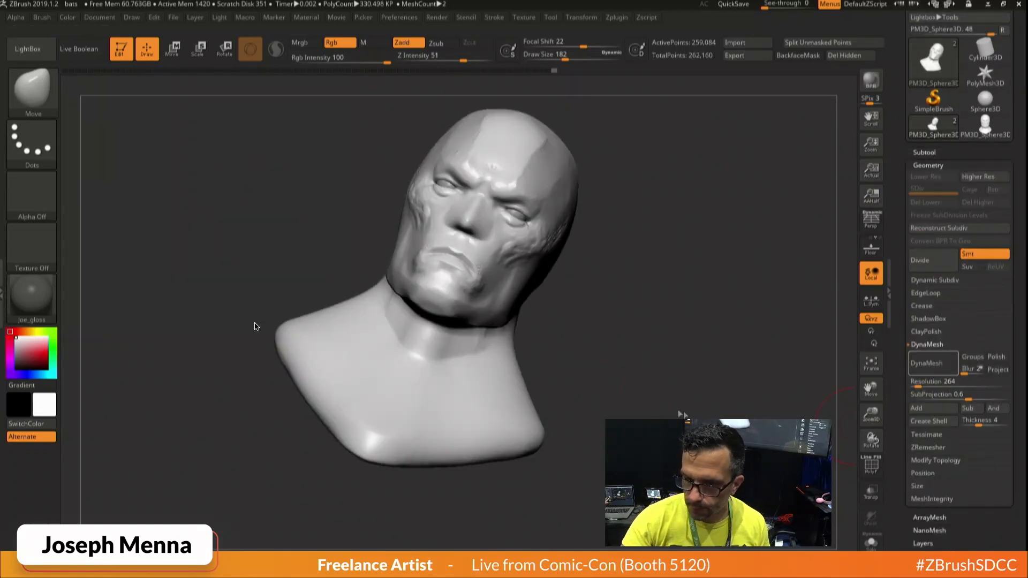
pyautogui.click(931, 365)
pyautogui.moveTo(603, 360); pyautogui.dragTo(636, 383)
pyautogui.press('shift')
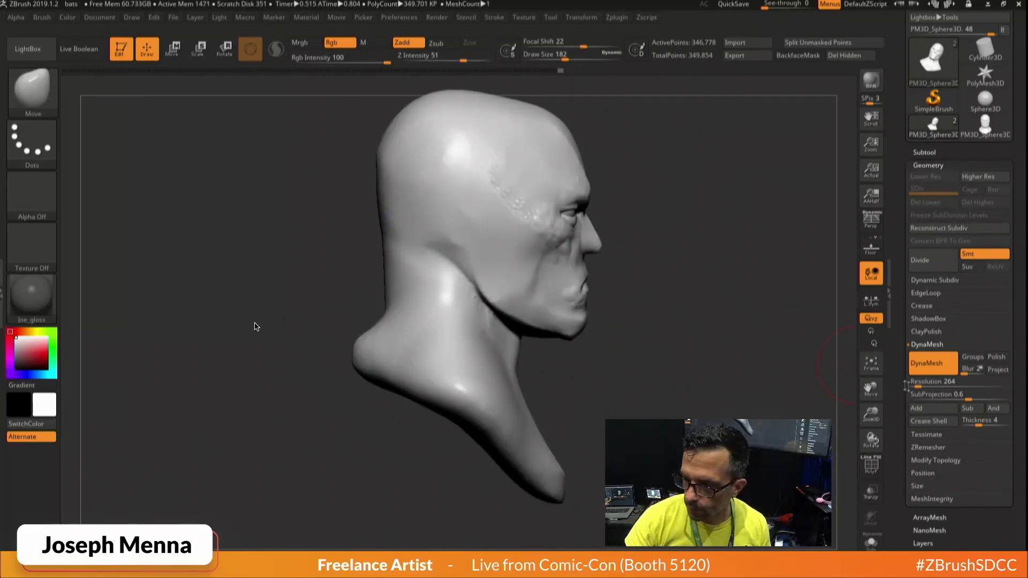
pyautogui.click(918, 386)
pyautogui.press('Return')
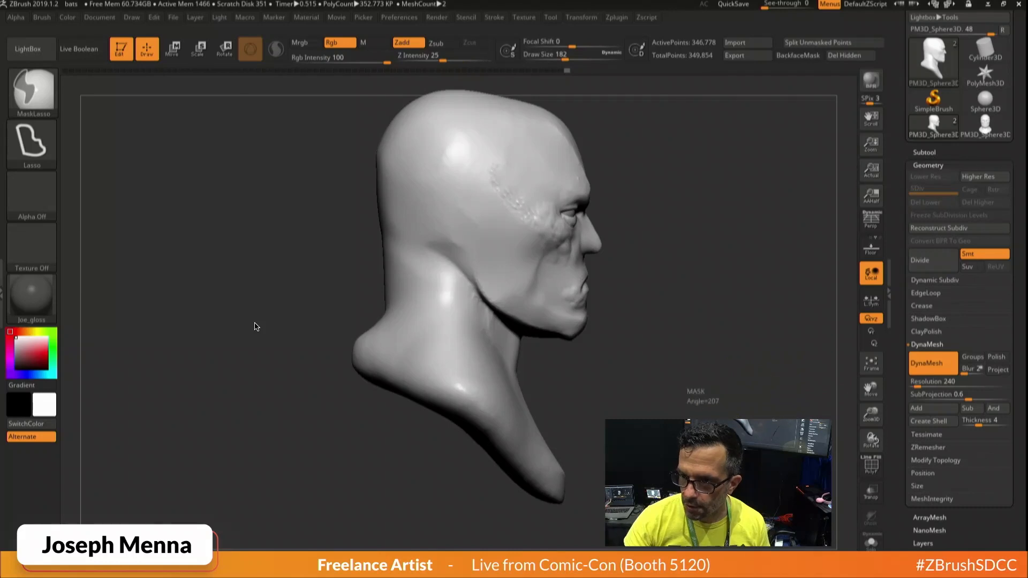
# Smooth the rough patch on the temple and the plane edges of the forehead with Smooth Stronger.
pyautogui.press('shift')
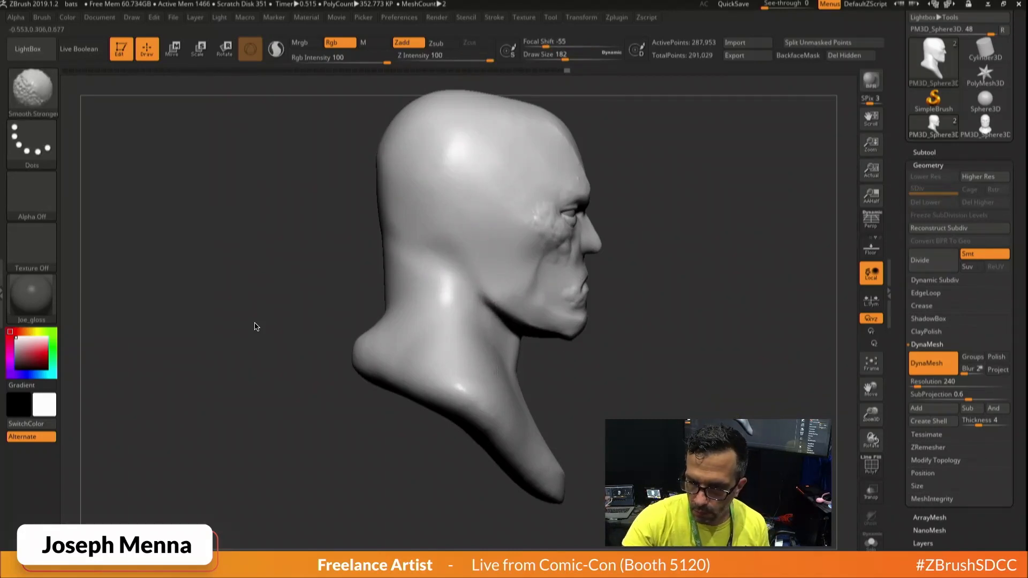
pyautogui.moveTo(532, 391)
pyautogui.mouseDown(button='right')
pyautogui.moveTo(507, 397)
pyautogui.moveTo(523, 402)
pyautogui.moveTo(532, 437)
pyautogui.mouseUp(button='right')
pyautogui.keyDown('shift'); pyautogui.moveTo(508, 225); pyautogui.dragTo(501, 183); pyautogui.keyUp('shift')
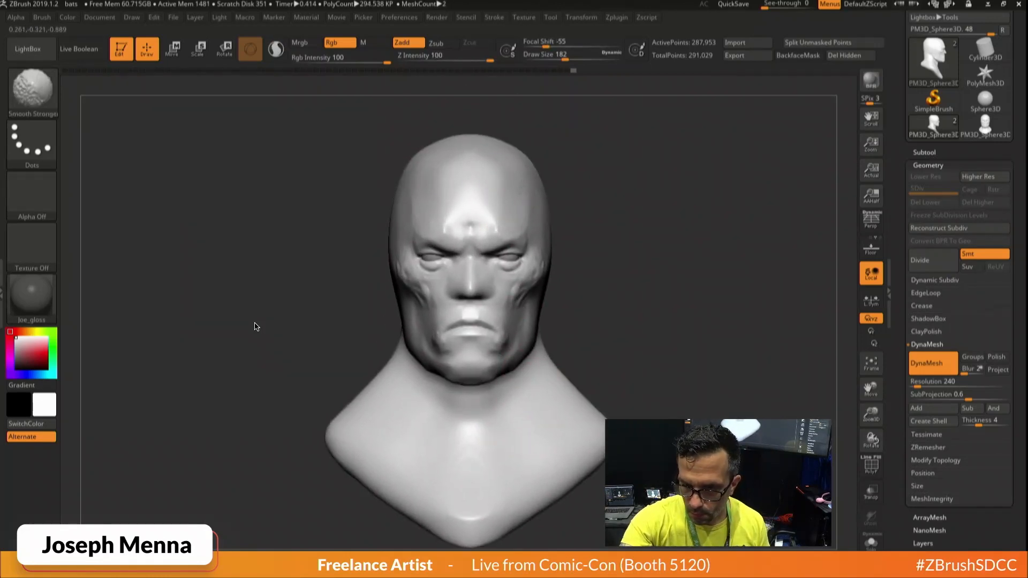
# Build up the outer brow ends toward the temples with the ClayBuildup brush at draw size 65 and Z Intensity 5.
pyautogui.keyDown('ctrl'); pyautogui.moveTo(547, 228); pyautogui.dragTo(555, 284, button='right'); pyautogui.keyUp('ctrl')
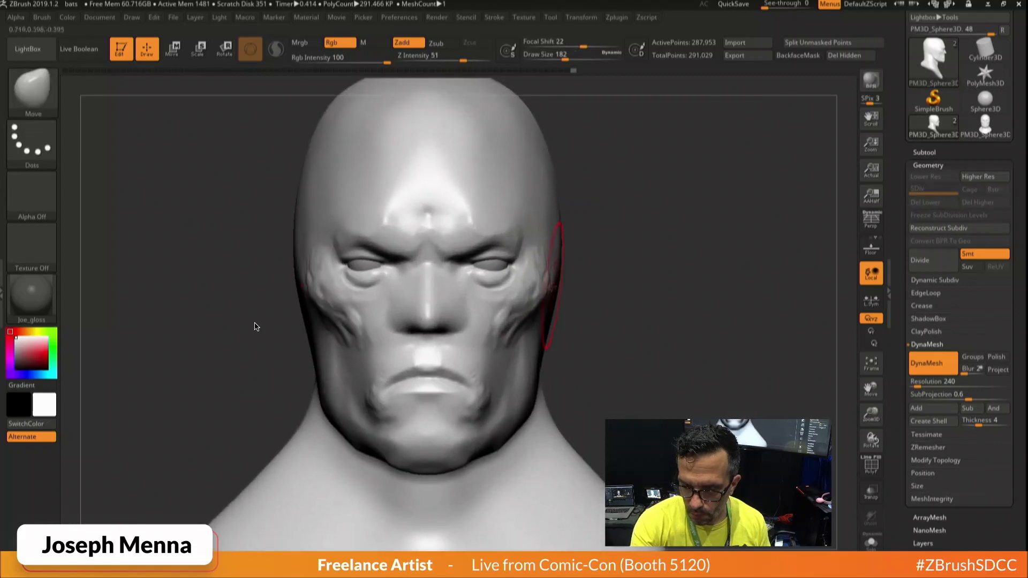
pyautogui.press('space')
pyautogui.moveTo(506, 270); pyautogui.dragTo(491, 269)
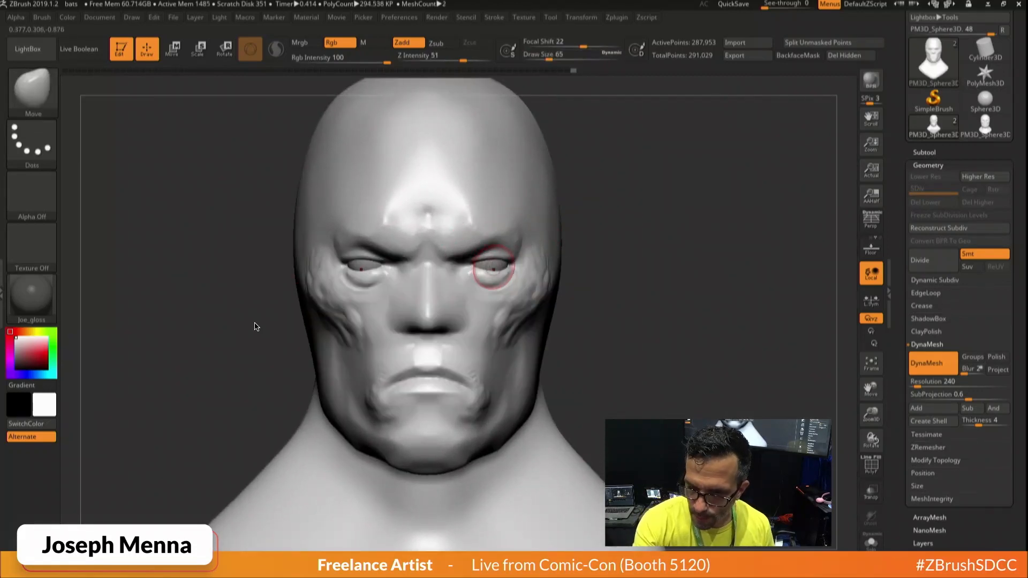
pyautogui.press('space')
pyautogui.click(431, 296)
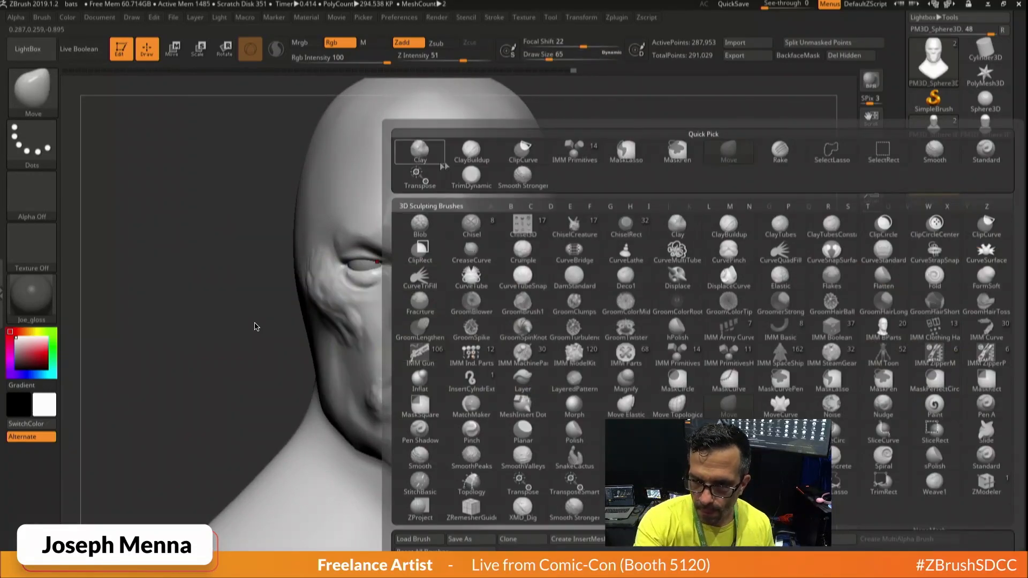
pyautogui.click(470, 152)
pyautogui.moveTo(437, 56); pyautogui.dragTo(417, 57)
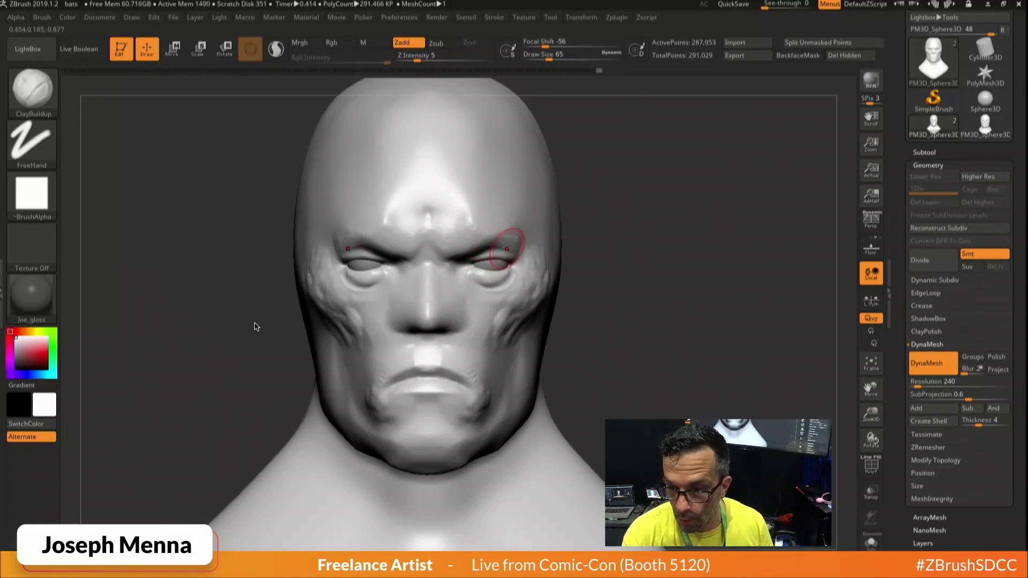
pyautogui.moveTo(605, 276); pyautogui.dragTo(505, 257)
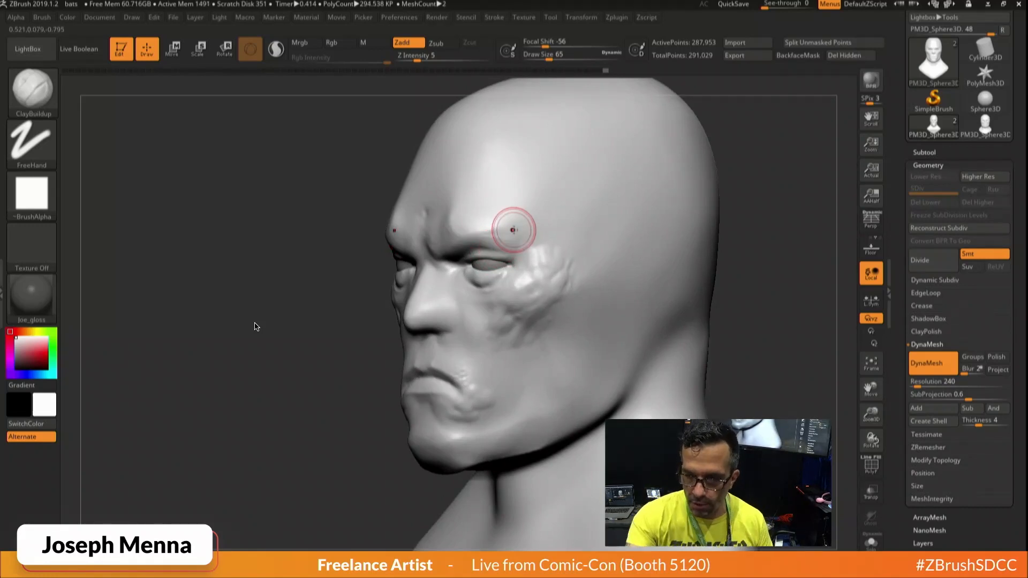
pyautogui.moveTo(487, 239)
pyautogui.mouseDown()
pyautogui.moveTo(516, 230)
pyautogui.moveTo(519, 255)
pyautogui.mouseUp()
pyautogui.moveTo(369, 262)
pyautogui.mouseDown()
pyautogui.moveTo(482, 257)
pyautogui.moveTo(498, 241)
pyautogui.moveTo(530, 249)
pyautogui.mouseUp()
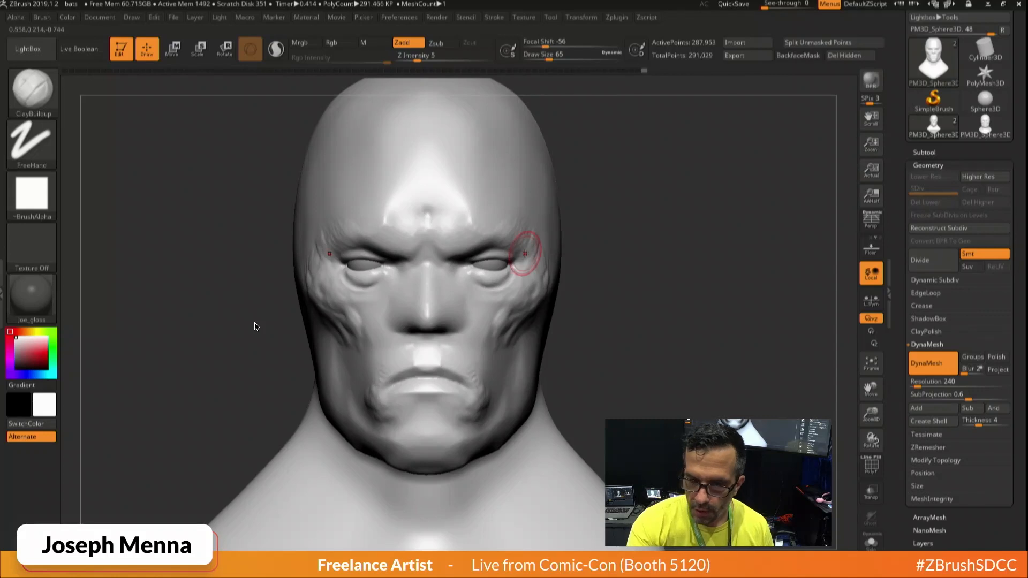
# Sculpt frown folds along the brow ridges and between the brows with ClayBuildup.
pyautogui.moveTo(350, 234)
pyautogui.mouseDown()
pyautogui.moveTo(346, 227)
pyautogui.moveTo(373, 228)
pyautogui.moveTo(352, 224)
pyautogui.moveTo(394, 224)
pyautogui.moveTo(389, 215)
pyautogui.mouseUp()
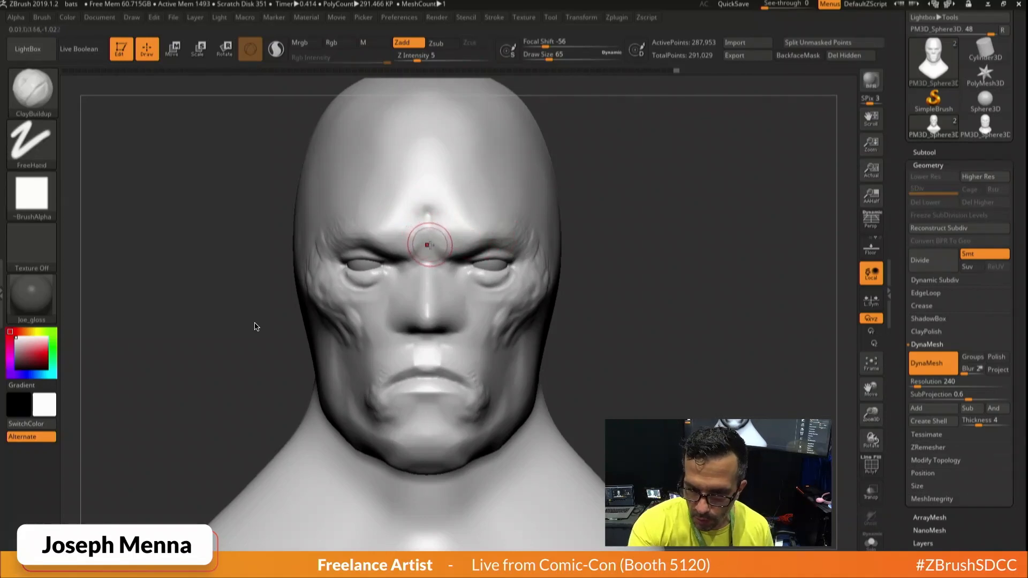
pyautogui.moveTo(444, 232)
pyautogui.mouseDown()
pyautogui.moveTo(462, 248)
pyautogui.moveTo(447, 240)
pyautogui.mouseUp()
pyautogui.moveTo(461, 226)
pyautogui.mouseDown()
pyautogui.moveTo(471, 230)
pyautogui.moveTo(462, 236)
pyautogui.moveTo(483, 236)
pyautogui.moveTo(461, 230)
pyautogui.moveTo(482, 220)
pyautogui.moveTo(509, 229)
pyautogui.mouseUp()
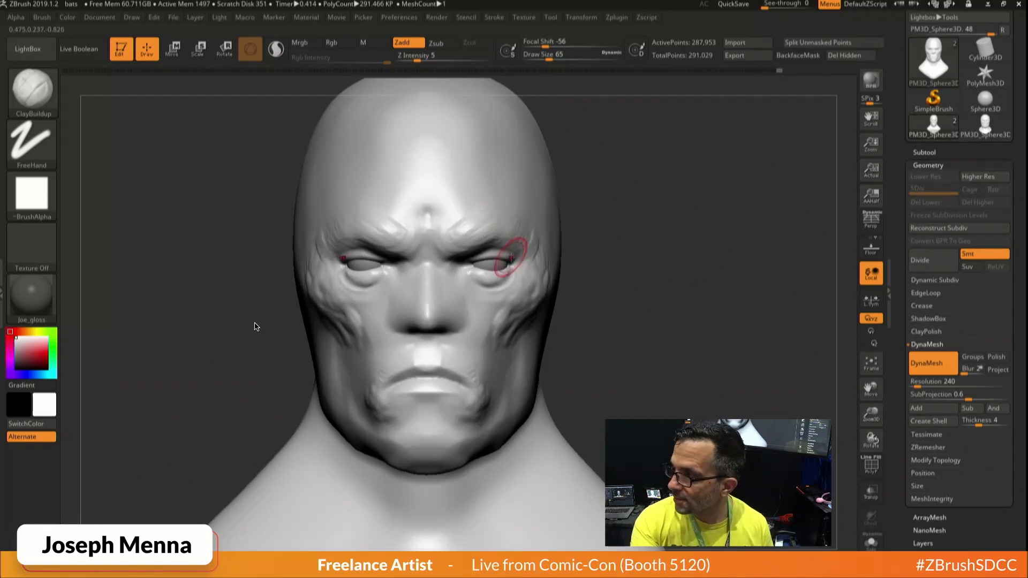
# Set the draw size to 54 and strengthen the inner brow folds and nose root with ClayBuildup.
pyautogui.moveTo(509, 262)
pyautogui.mouseDown(button='right')
pyautogui.moveTo(444, 262)
pyautogui.moveTo(502, 257)
pyautogui.moveTo(500, 270)
pyautogui.mouseUp(button='right')
pyautogui.press('space')
pyautogui.moveTo(424, 272); pyautogui.dragTo(420, 272)
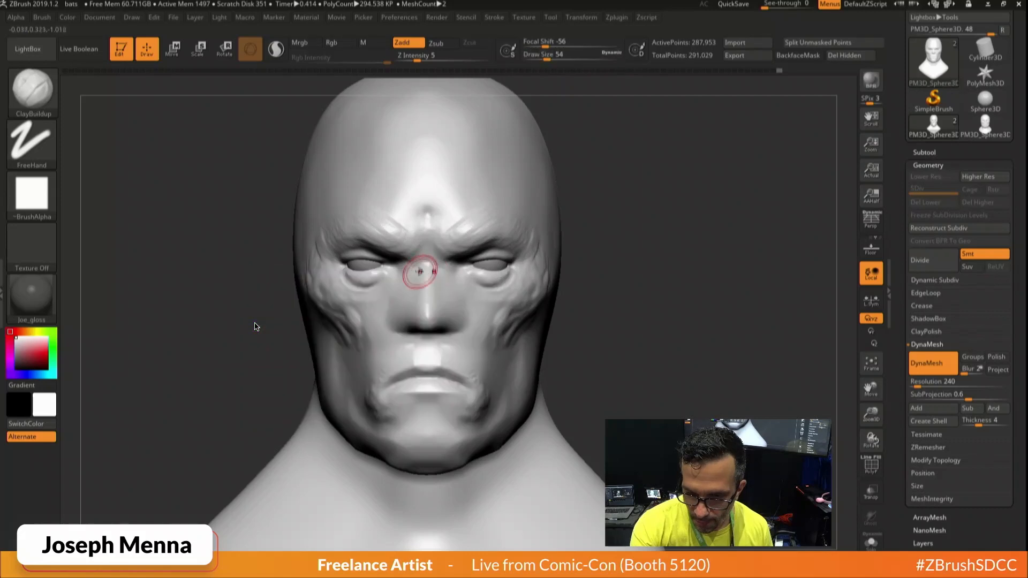
pyautogui.moveTo(419, 262)
pyautogui.mouseDown(button='right')
pyautogui.moveTo(471, 258)
pyautogui.moveTo(474, 244)
pyautogui.mouseUp(button='right')
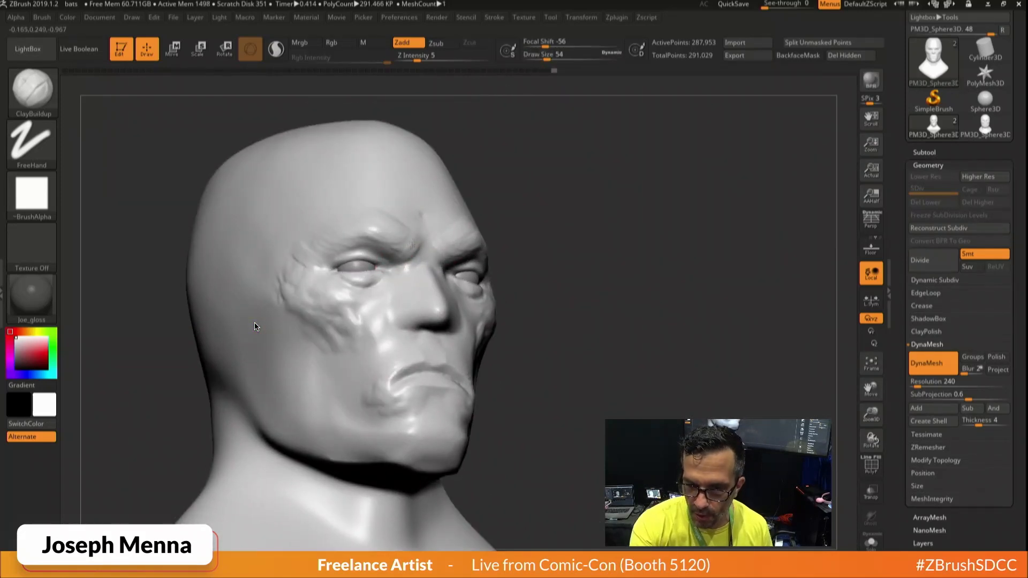
pyautogui.keyDown('shift'); pyautogui.moveTo(444, 241); pyautogui.dragTo(423, 246, button='right'); pyautogui.keyUp('shift')
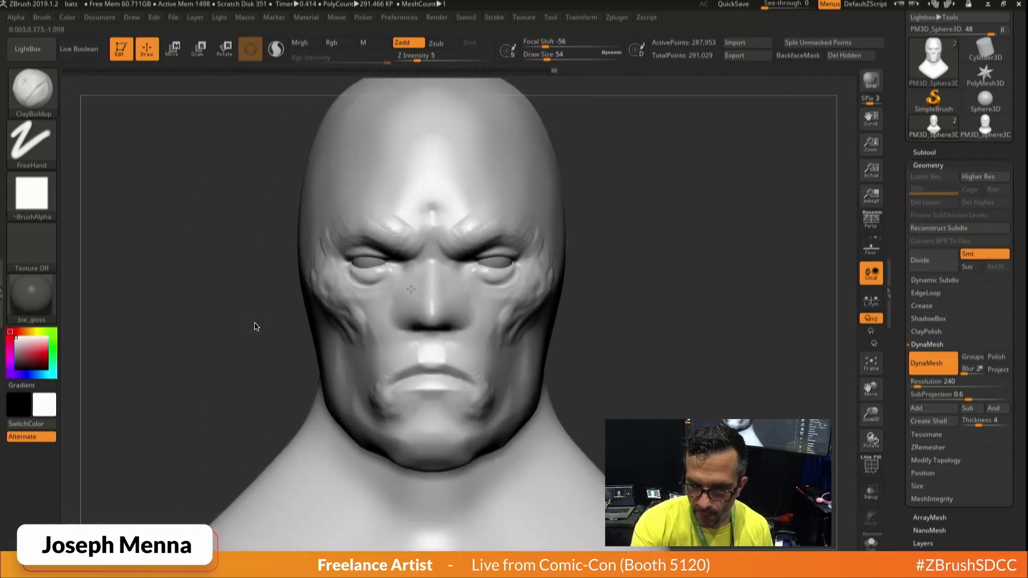
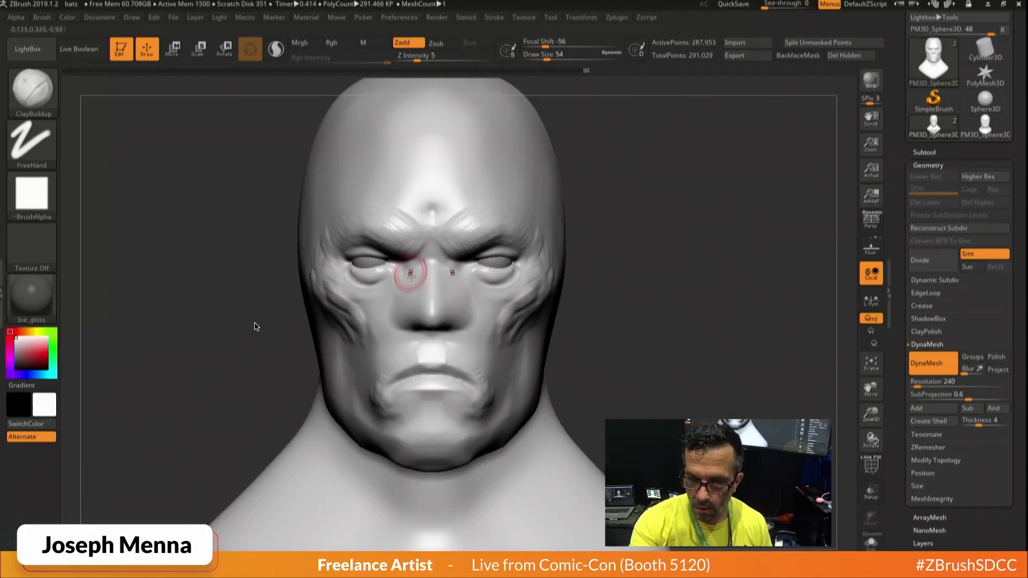
# Smooth the lumpy clay strokes over the cheekbone beside the eye with Smooth Stronger.
pyautogui.moveTo(413, 300)
pyautogui.mouseDown(button='right')
pyautogui.moveTo(514, 301)
pyautogui.moveTo(456, 291)
pyautogui.mouseUp(button='right')
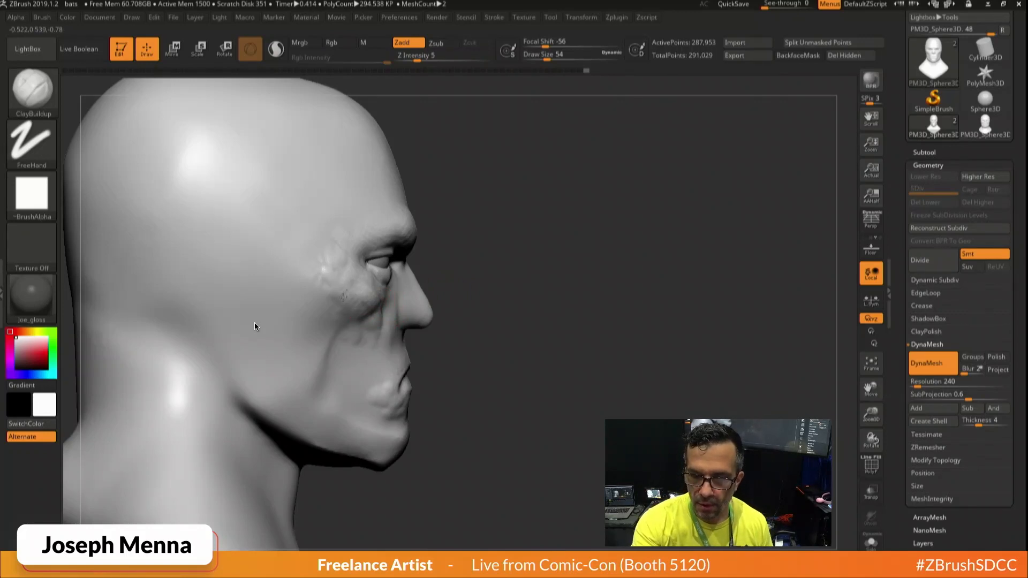
pyautogui.moveTo(382, 315)
pyautogui.keyDown('alt'); pyautogui.mouseDown(button='right')
pyautogui.moveTo(509, 313)
pyautogui.moveTo(441, 356)
pyautogui.moveTo(399, 314)
pyautogui.moveTo(455, 315)
pyautogui.mouseUp(button='right'); pyautogui.keyUp('alt')
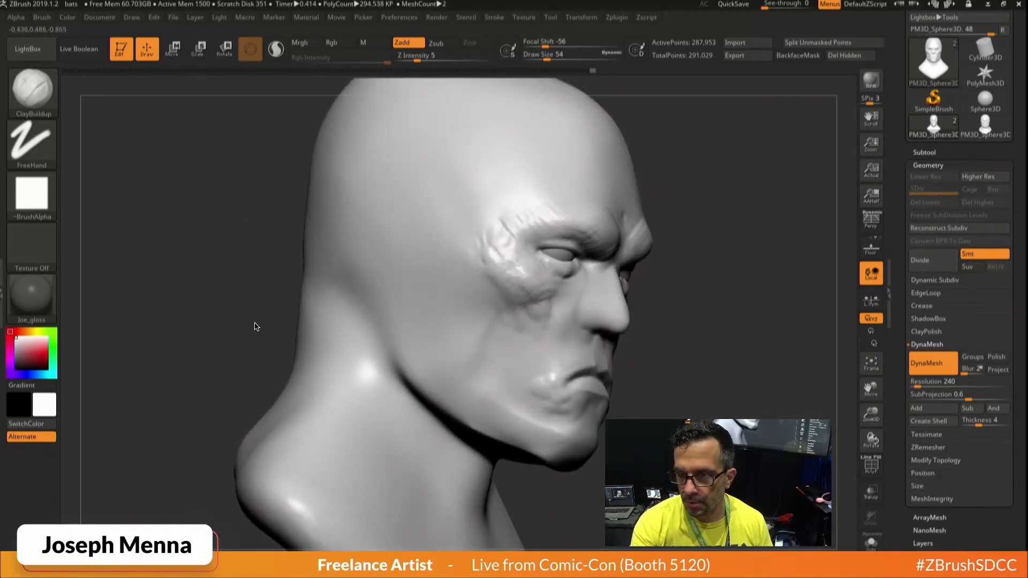
pyautogui.press('shift')
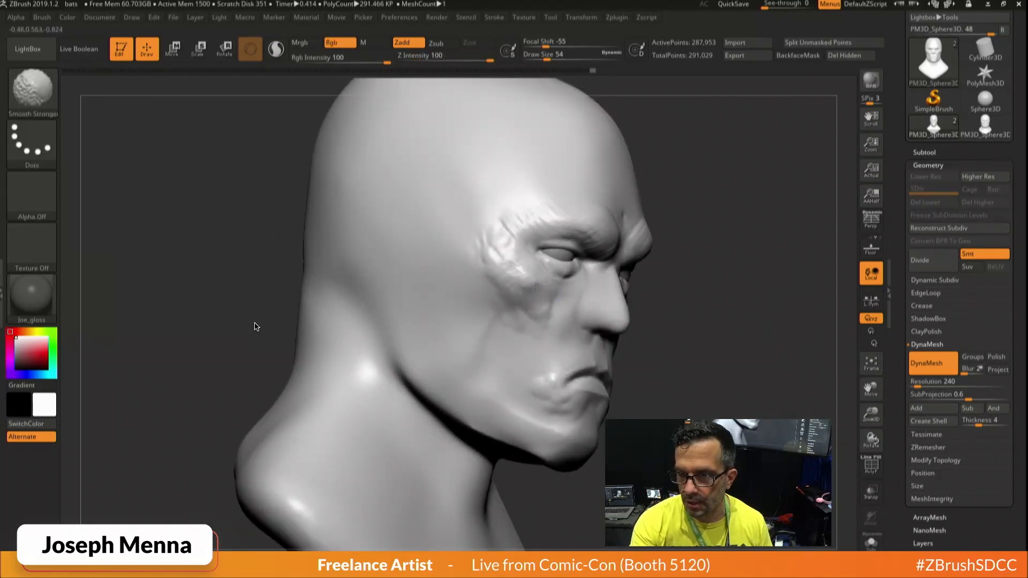
pyautogui.keyDown('shift'); pyautogui.moveTo(500, 271); pyautogui.dragTo(519, 269); pyautogui.keyUp('shift')
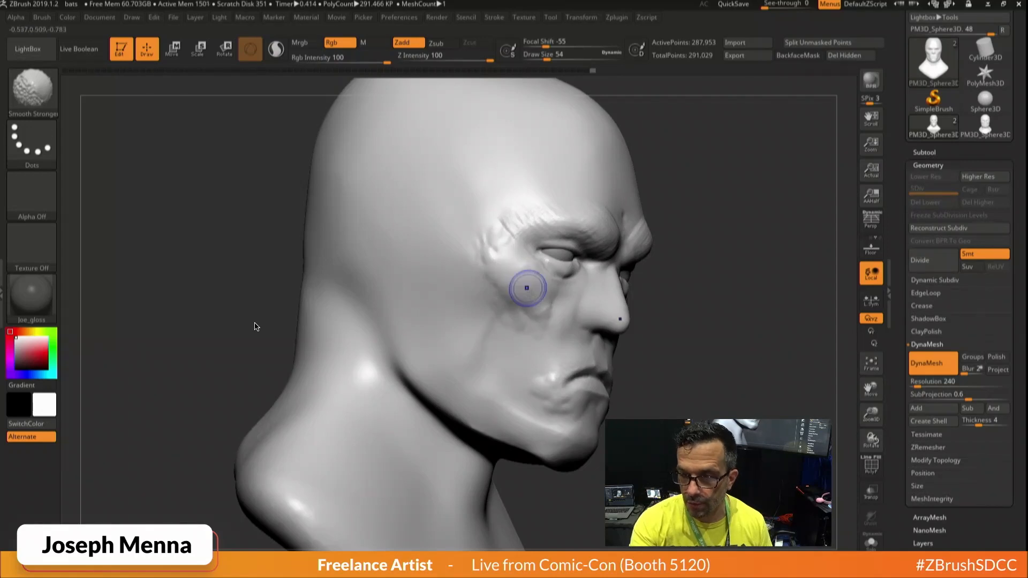
# Build up the cheek fold beside the nose with ClayBuildup and smooth it down into the cheek.
pyautogui.moveTo(543, 311); pyautogui.dragTo(580, 318, button='right')
pyautogui.press('shift')
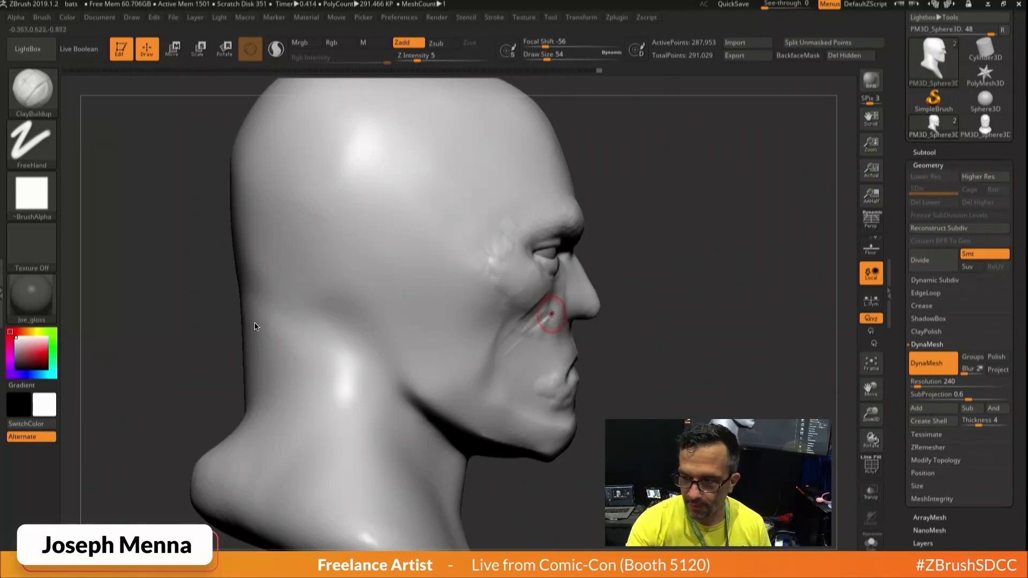
pyautogui.press('shift')
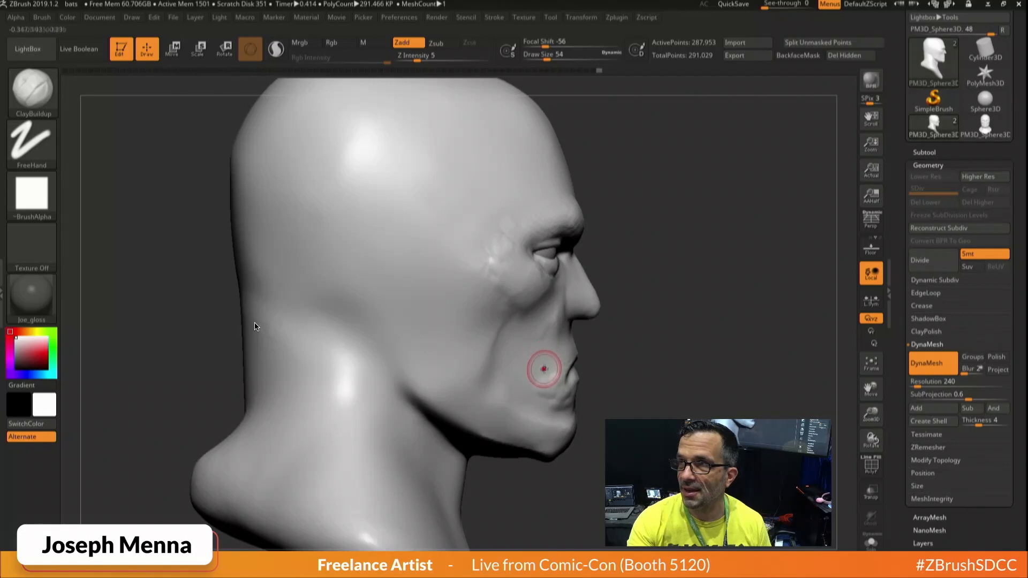
# Switch to the Rake brush and set its draw size to 112 and Z intensity to 11.
pyautogui.moveTo(626, 315)
pyautogui.mouseDown()
pyautogui.moveTo(545, 317)
pyautogui.moveTo(595, 316)
pyautogui.mouseUp()
pyautogui.keyDown('alt'); pyautogui.moveTo(690, 315); pyautogui.dragTo(555, 315, button='right'); pyautogui.keyUp('alt')
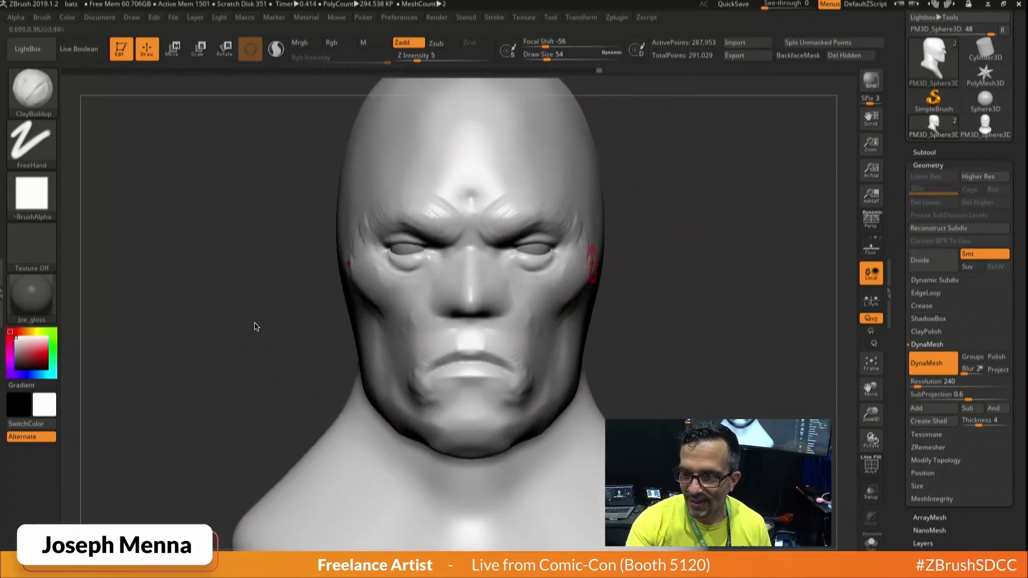
pyautogui.moveTo(610, 258); pyautogui.dragTo(565, 254, button='right')
pyautogui.press('space')
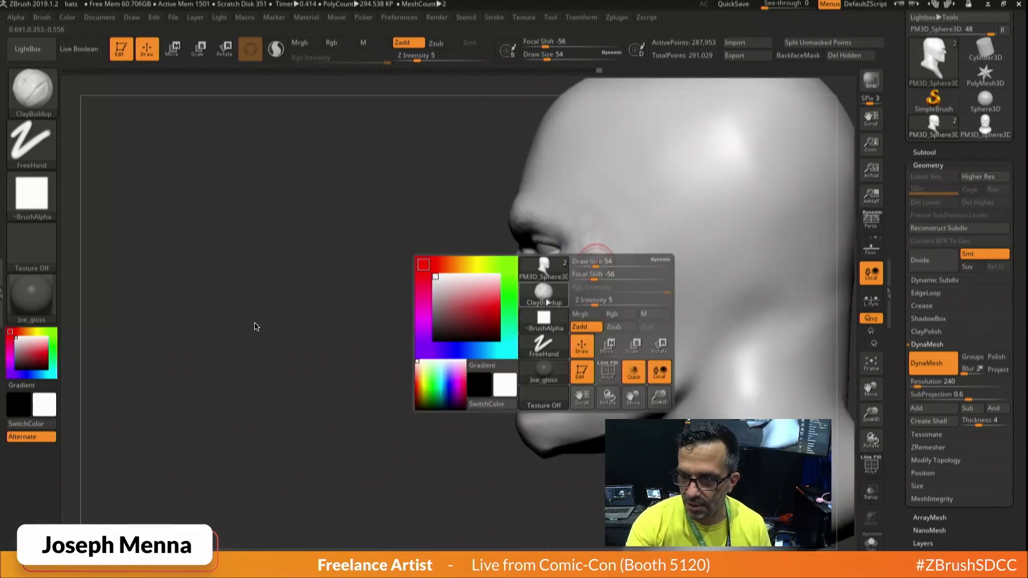
pyautogui.press('b')
pyautogui.press('r')
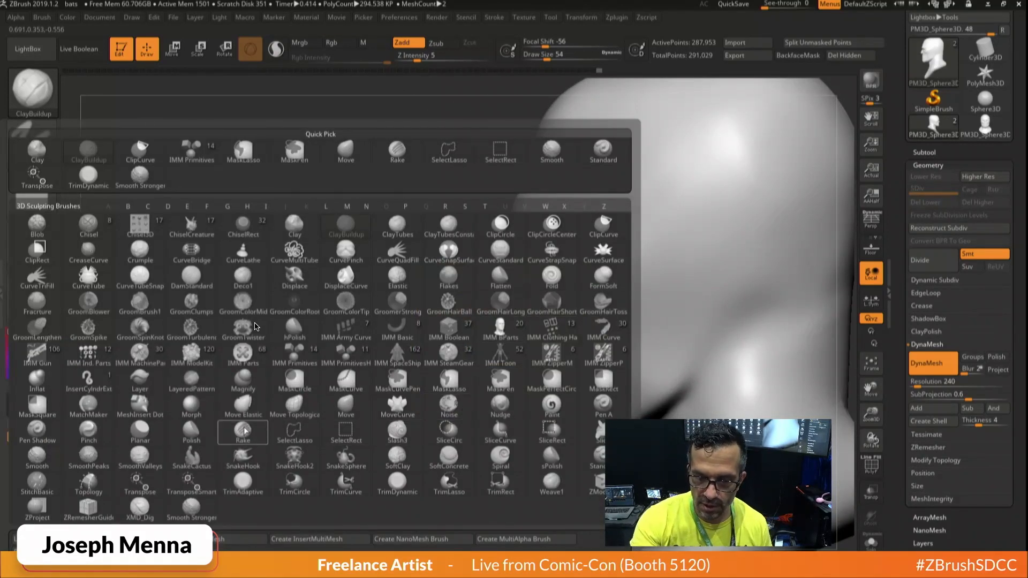
pyautogui.press('a')
pyautogui.press('space')
pyautogui.moveTo(609, 244); pyautogui.dragTo(611, 244)
pyautogui.click(427, 58)
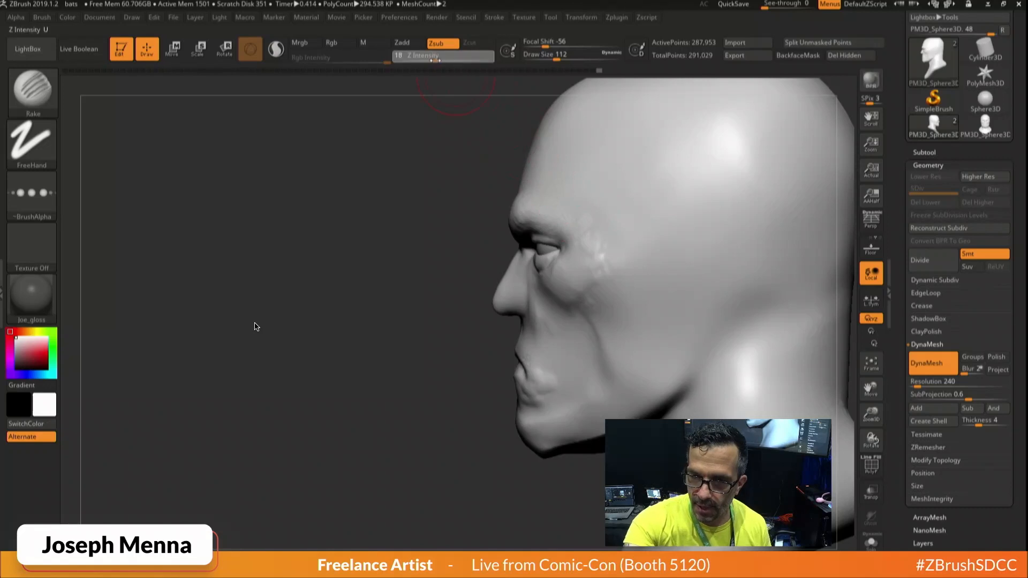
# Rake the hollow of the temple behind the eye and smooth the grooves into the skull.
pyautogui.moveTo(599, 164); pyautogui.dragTo(598, 207)
pyautogui.moveTo(599, 208)
pyautogui.mouseDown(button='right')
pyautogui.moveTo(624, 186)
pyautogui.moveTo(493, 230)
pyautogui.mouseUp(button='right')
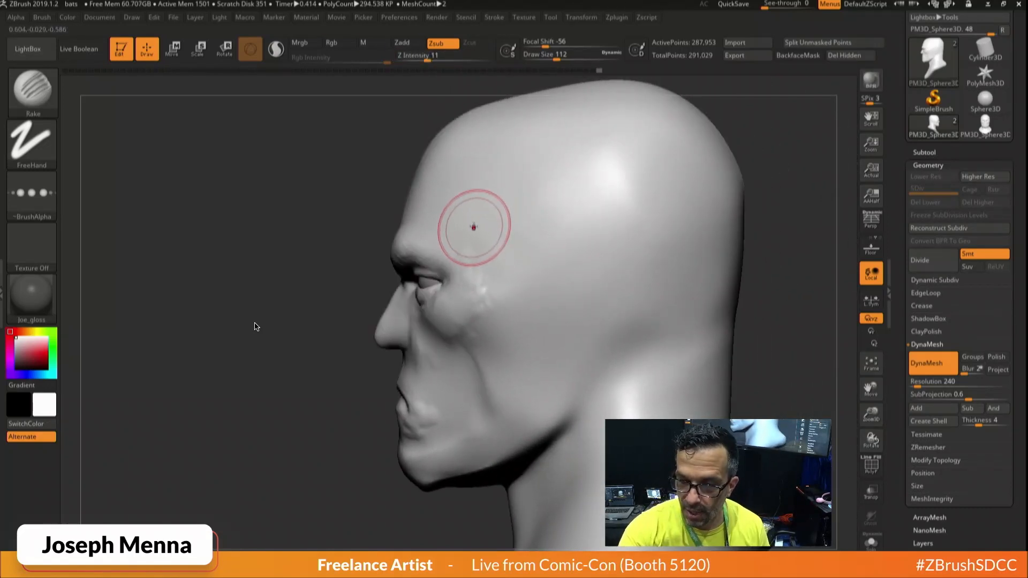
pyautogui.moveTo(466, 230); pyautogui.dragTo(477, 283)
pyautogui.moveTo(469, 240); pyautogui.dragTo(479, 282)
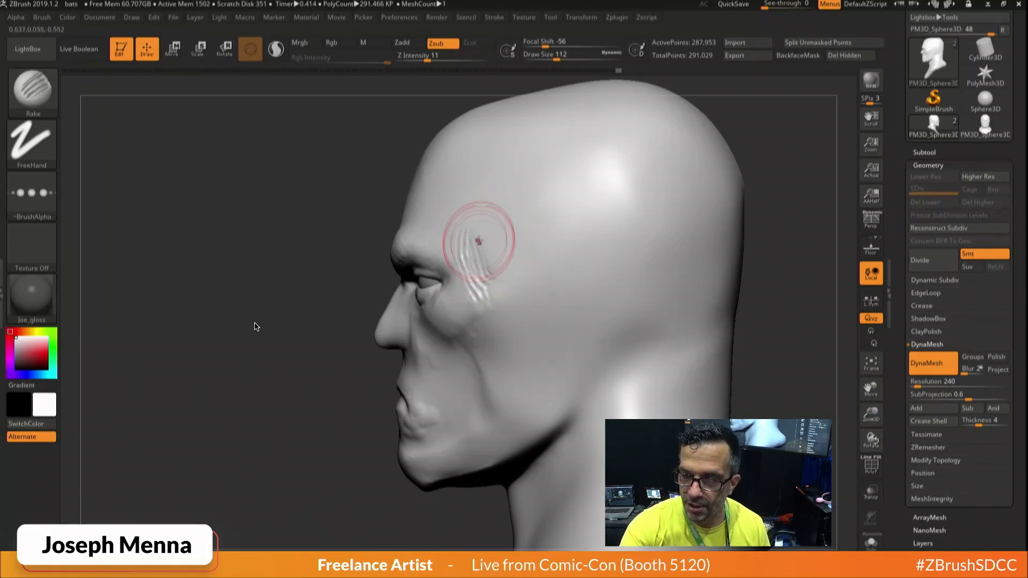
pyautogui.moveTo(480, 241); pyautogui.dragTo(493, 283)
pyautogui.moveTo(512, 220)
pyautogui.mouseDown()
pyautogui.moveTo(514, 266)
pyautogui.moveTo(481, 254)
pyautogui.mouseUp()
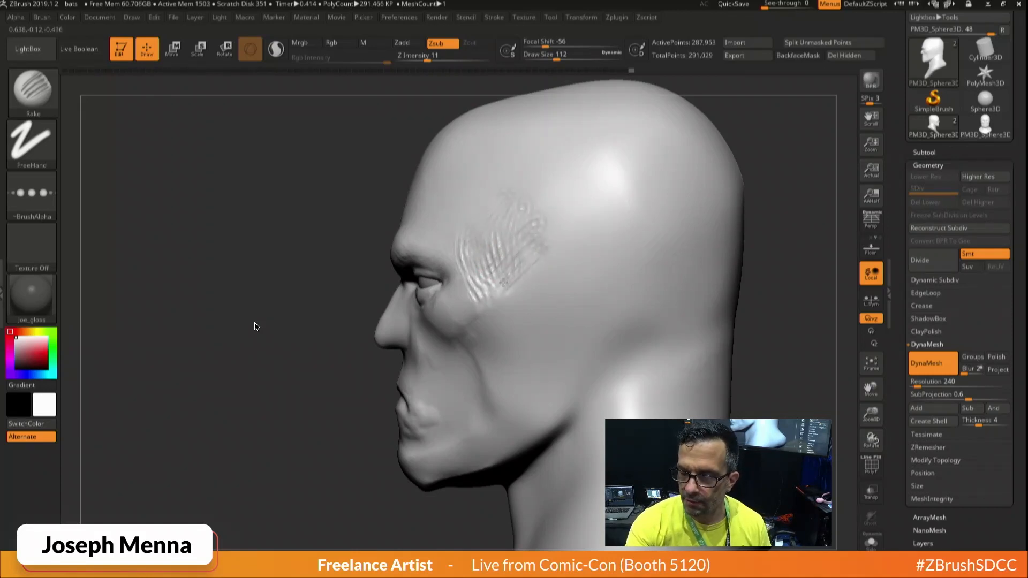
pyautogui.moveTo(503, 282)
pyautogui.keyDown('shift'); pyautogui.mouseDown()
pyautogui.moveTo(522, 252)
pyautogui.moveTo(502, 244)
pyautogui.mouseUp(); pyautogui.keyUp('shift')
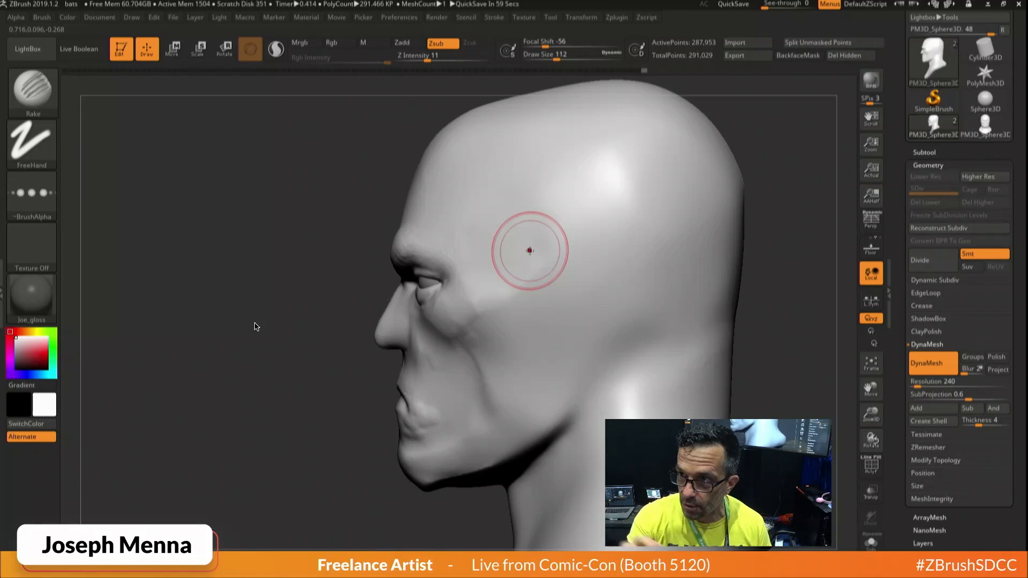
# Build up the temple edge beside the brow with ClayBuildup at draw size 71 and Z intensity 4.
pyautogui.moveTo(527, 275)
pyautogui.mouseDown(button='right')
pyautogui.moveTo(569, 270)
pyautogui.moveTo(560, 307)
pyautogui.moveTo(536, 306)
pyautogui.moveTo(595, 284)
pyautogui.moveTo(573, 341)
pyautogui.mouseUp(button='right')
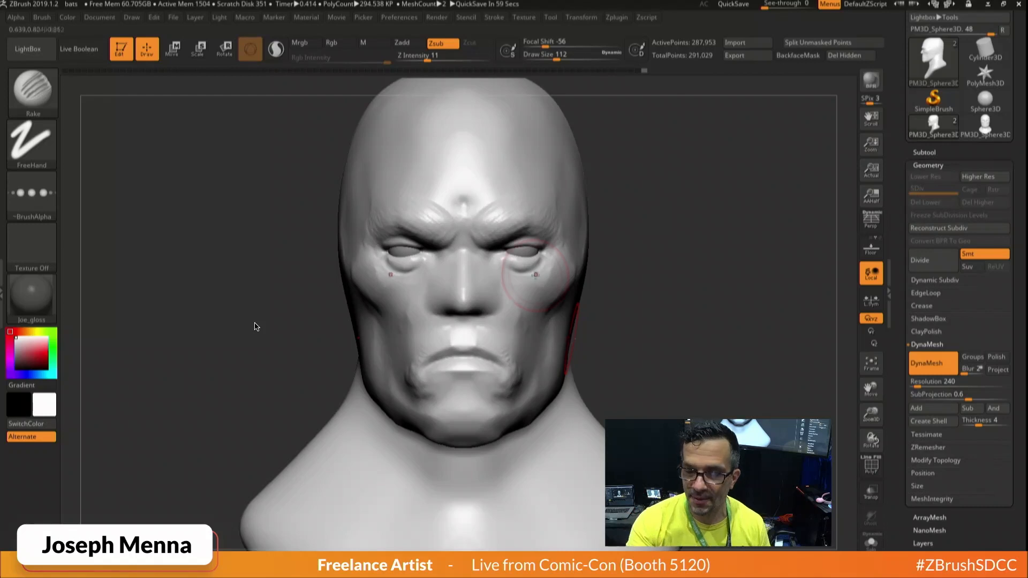
pyautogui.moveTo(533, 279); pyautogui.dragTo(569, 278, button='right')
pyautogui.press('space')
pyautogui.moveTo(400, 279); pyautogui.dragTo(393, 279)
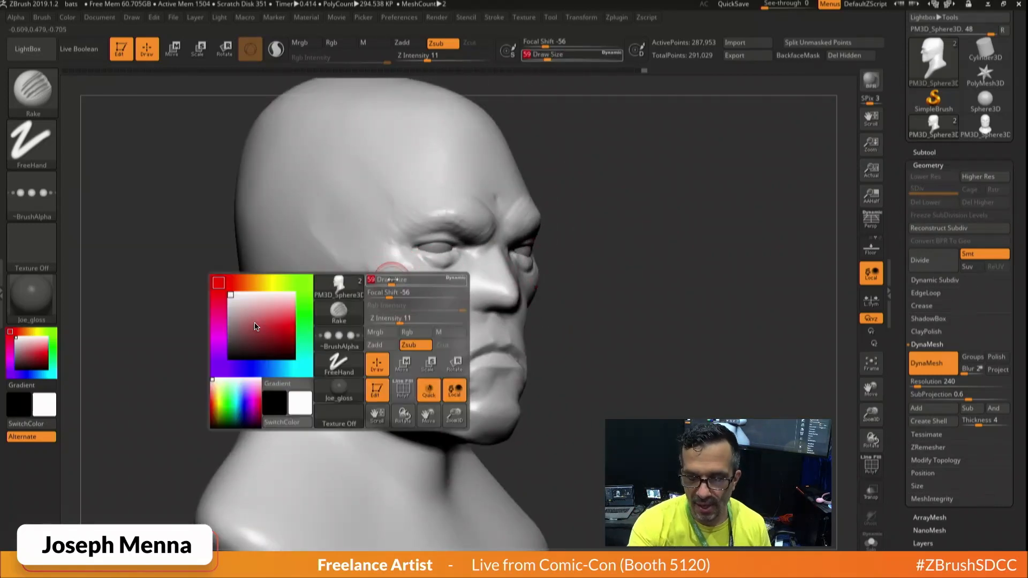
pyautogui.press('space')
pyautogui.click(343, 277)
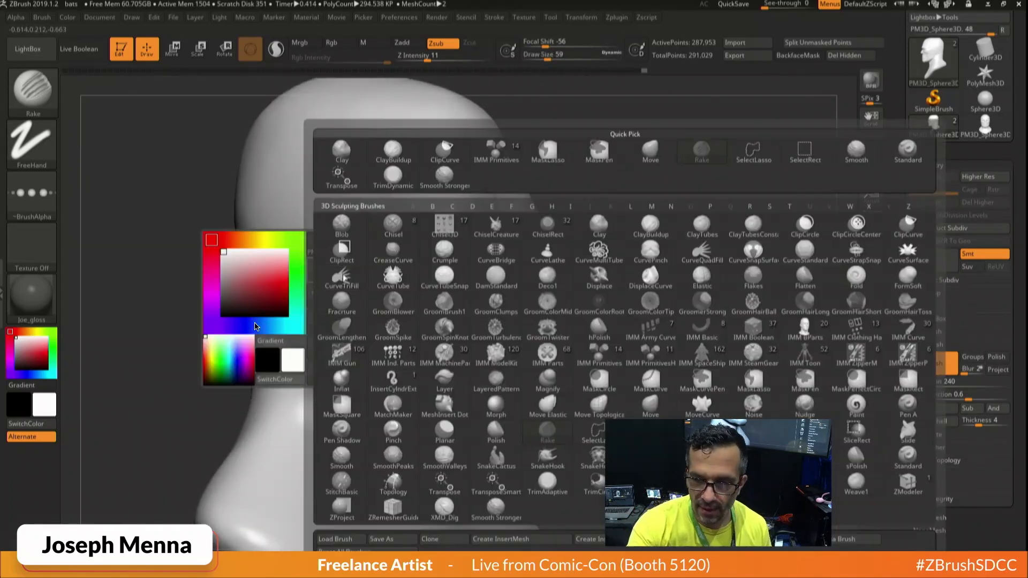
pyautogui.click(393, 152)
pyautogui.press('space')
pyautogui.moveTo(381, 185); pyautogui.dragTo(384, 184)
pyautogui.moveTo(416, 58); pyautogui.dragTo(415, 57)
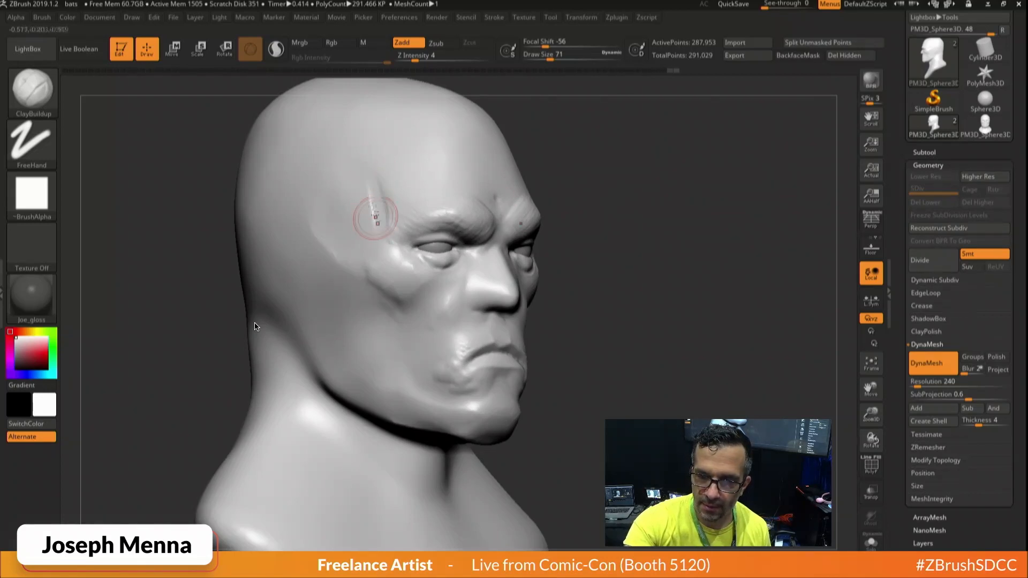
# Smooth the temple strokes, the area beside the eye and the bump in the centre of the forehead with Smooth Stronger.
pyautogui.press('shift')
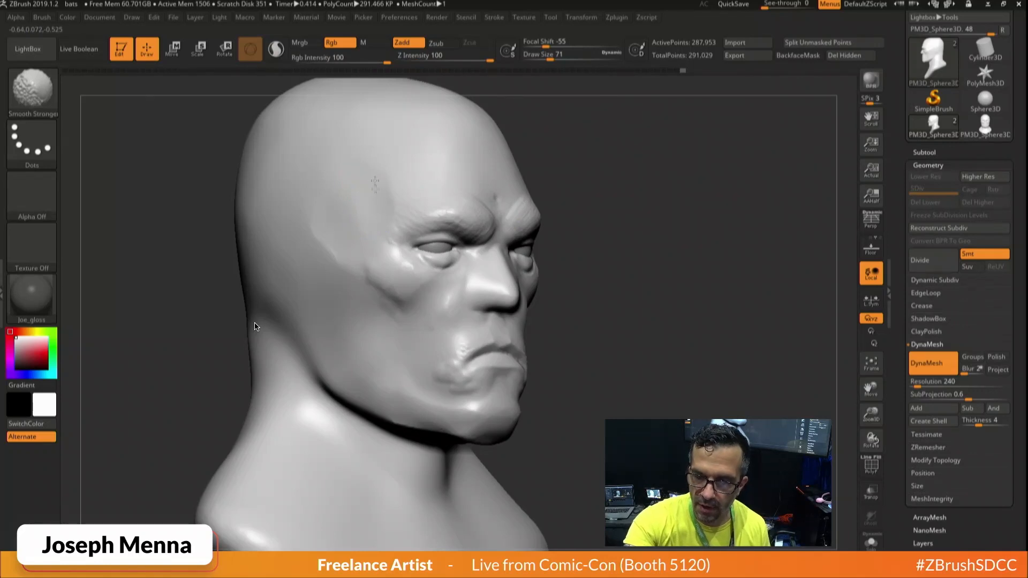
pyautogui.keyDown('shift'); pyautogui.moveTo(357, 222); pyautogui.dragTo(386, 265); pyautogui.keyUp('shift')
pyautogui.keyDown('shift'); pyautogui.moveTo(599, 343); pyautogui.dragTo(498, 343); pyautogui.keyUp('shift')
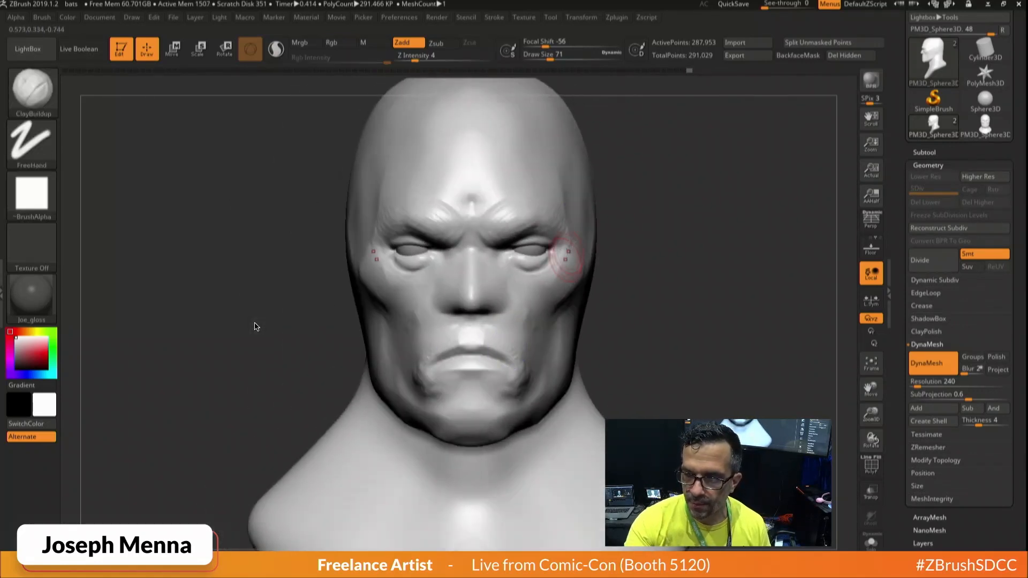
pyautogui.keyDown('shift'); pyautogui.moveTo(563, 224); pyautogui.dragTo(563, 189); pyautogui.keyUp('shift')
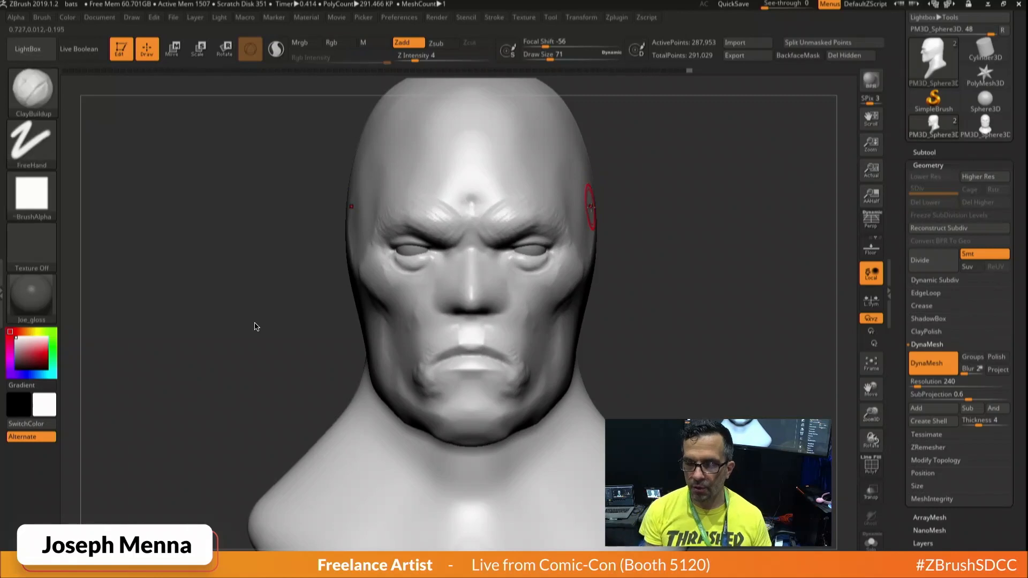
pyautogui.press('shift')
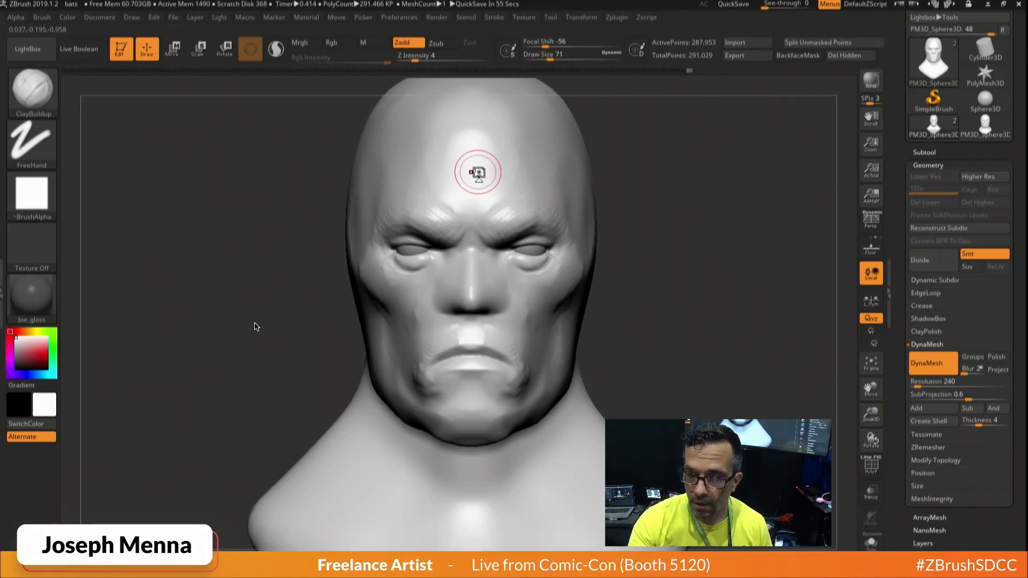
# Add ClayBuildup strokes along the cheekbone toward the ear and behind the eye, and smooth them into the face.
pyautogui.moveTo(478, 171)
pyautogui.keyDown('ctrl'); pyautogui.mouseDown(button='right')
pyautogui.moveTo(476, 140)
pyautogui.moveTo(479, 154)
pyautogui.mouseUp(button='right'); pyautogui.keyUp('ctrl')
pyautogui.moveTo(539, 332)
pyautogui.keyDown('ctrl'); pyautogui.mouseDown(button='right')
pyautogui.moveTo(543, 356)
pyautogui.moveTo(569, 344)
pyautogui.mouseUp(button='right'); pyautogui.keyUp('ctrl')
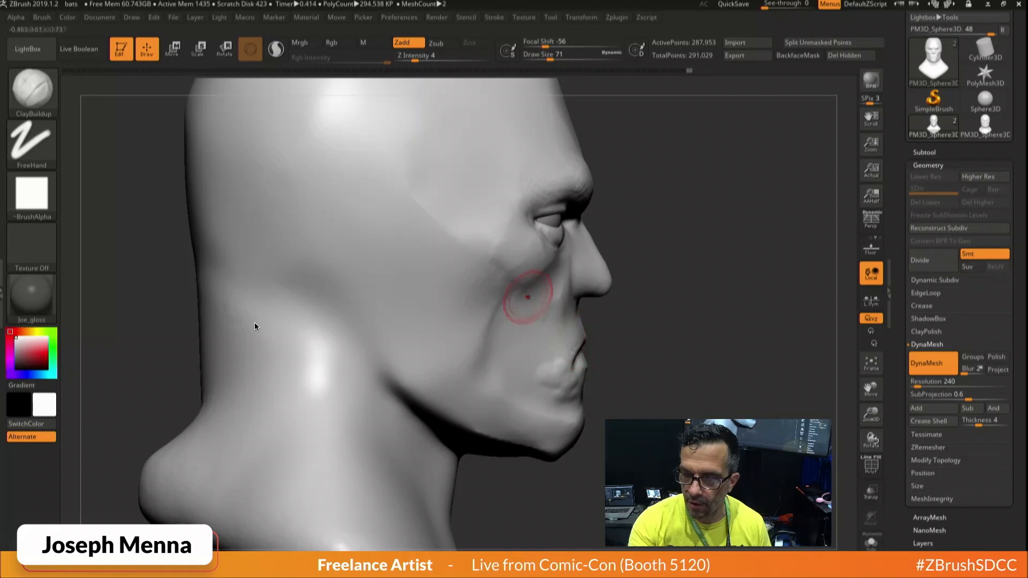
pyautogui.rightClick(516, 275)
pyautogui.click(462, 304)
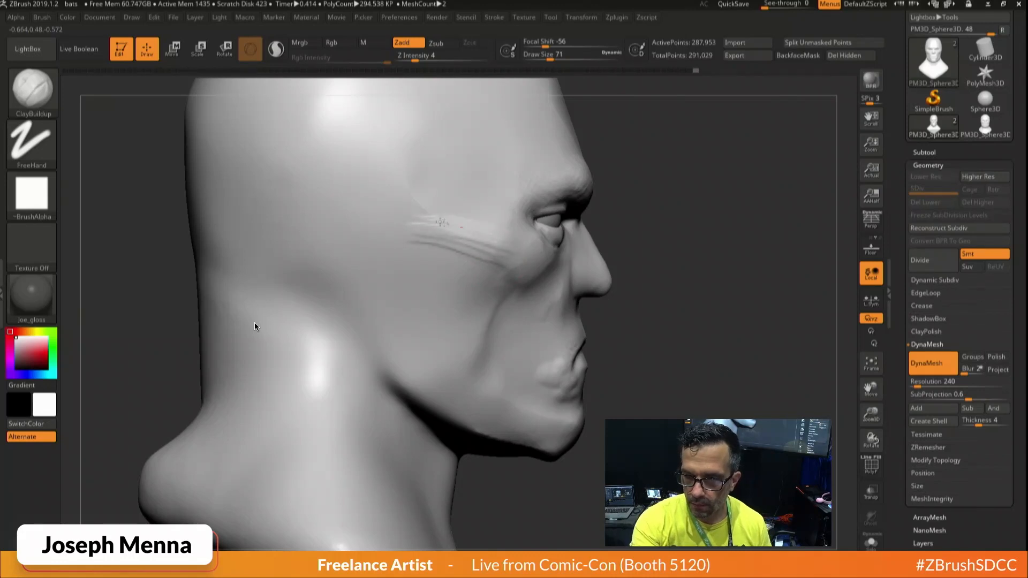
pyautogui.moveTo(484, 211)
pyautogui.mouseDown()
pyautogui.moveTo(499, 202)
pyautogui.moveTo(434, 208)
pyautogui.moveTo(500, 184)
pyautogui.mouseUp()
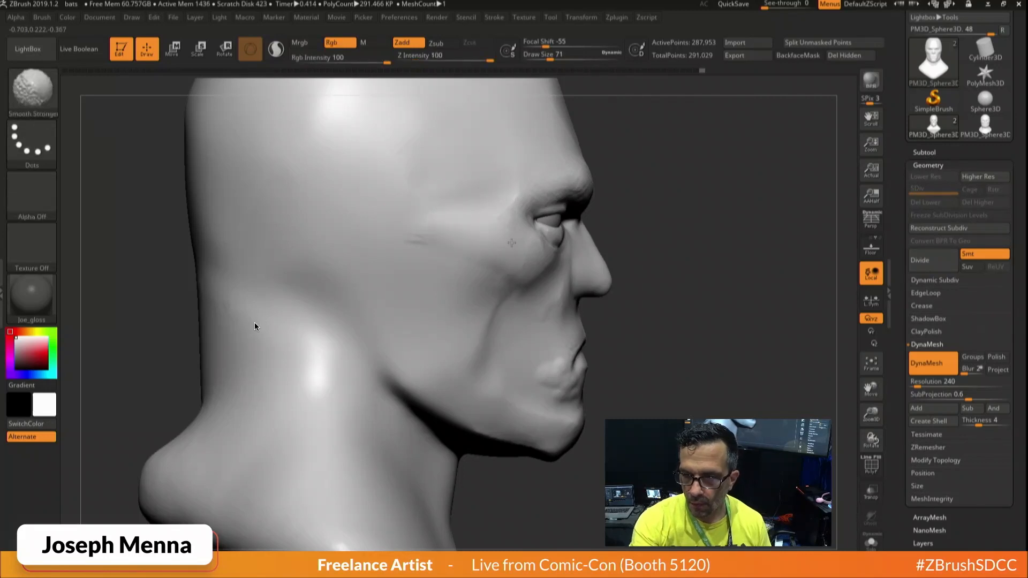
# Tighten the folds beside the mouth with the Pinch brush at draw size 71.
pyautogui.moveTo(458, 298); pyautogui.dragTo(321, 305, button='right')
pyautogui.moveTo(562, 319)
pyautogui.keyDown('ctrl'); pyautogui.mouseDown(button='right')
pyautogui.moveTo(627, 319)
pyautogui.moveTo(557, 291)
pyautogui.moveTo(555, 349)
pyautogui.mouseUp(button='right'); pyautogui.keyUp('ctrl')
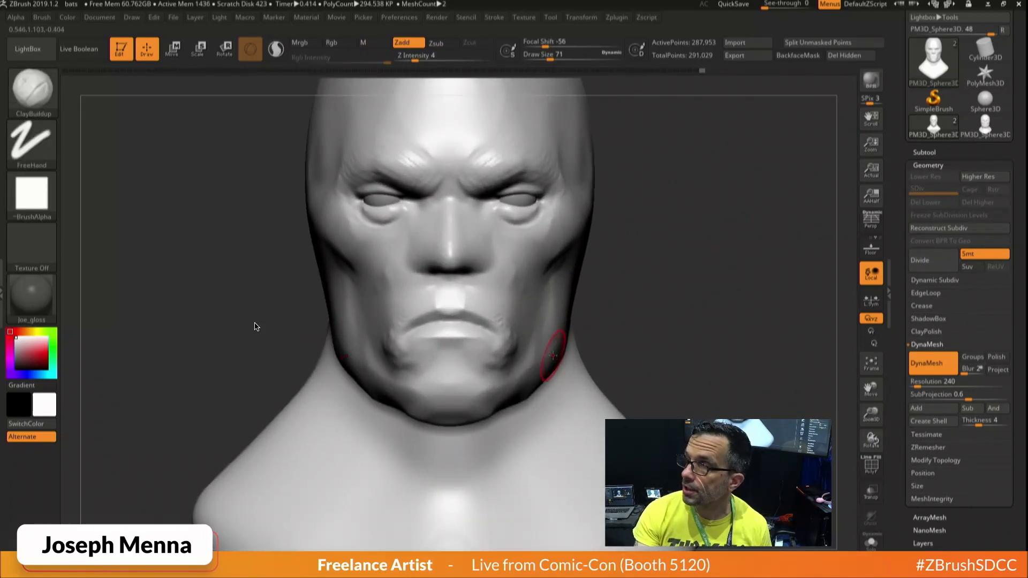
pyautogui.moveTo(555, 286); pyautogui.dragTo(526, 285, button='right')
pyautogui.rightClick(526, 284)
pyautogui.click(491, 279)
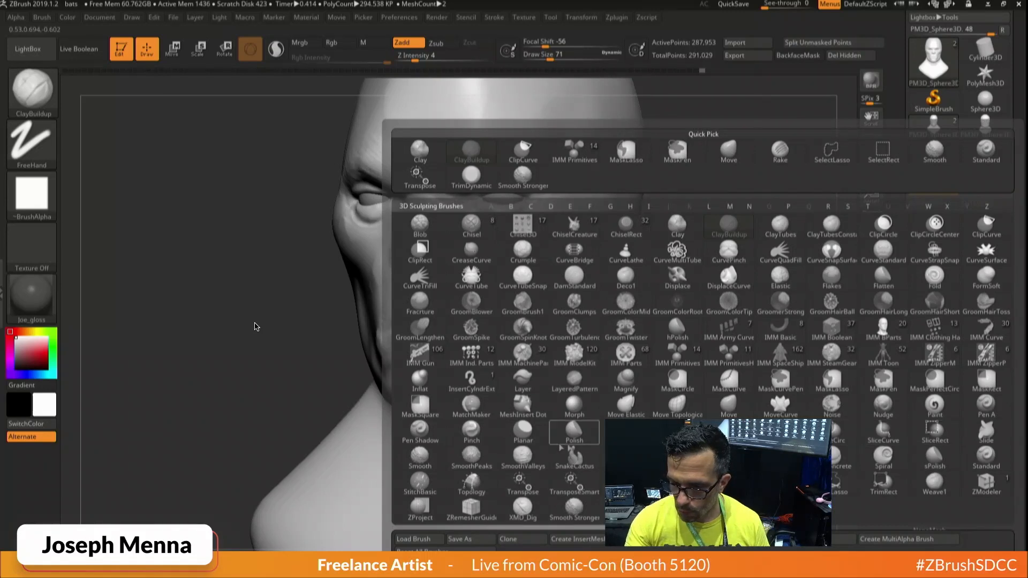
pyautogui.click(471, 431)
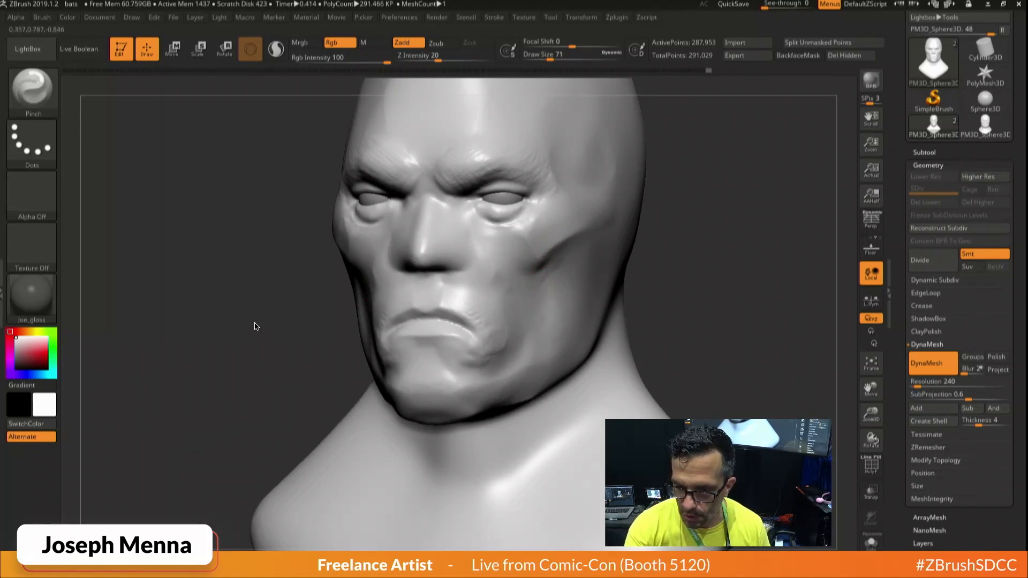
pyautogui.keyDown('shift'); pyautogui.moveTo(551, 330); pyautogui.dragTo(572, 316, button='right'); pyautogui.keyUp('shift')
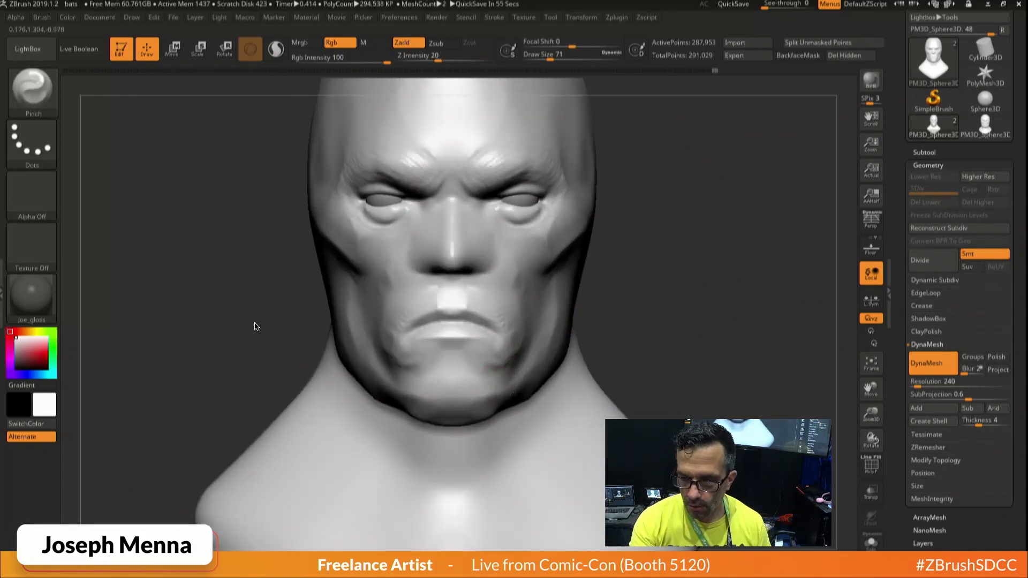
# Set the draw size to 46 and remesh the head with DynaMesh at resolution 240.
pyautogui.moveTo(621, 355)
pyautogui.keyDown('alt'); pyautogui.mouseDown()
pyautogui.moveTo(580, 363)
pyautogui.moveTo(565, 393)
pyautogui.moveTo(573, 420)
pyautogui.mouseUp(); pyautogui.keyUp('alt')
pyautogui.press('space')
pyautogui.moveTo(458, 231); pyautogui.dragTo(452, 230)
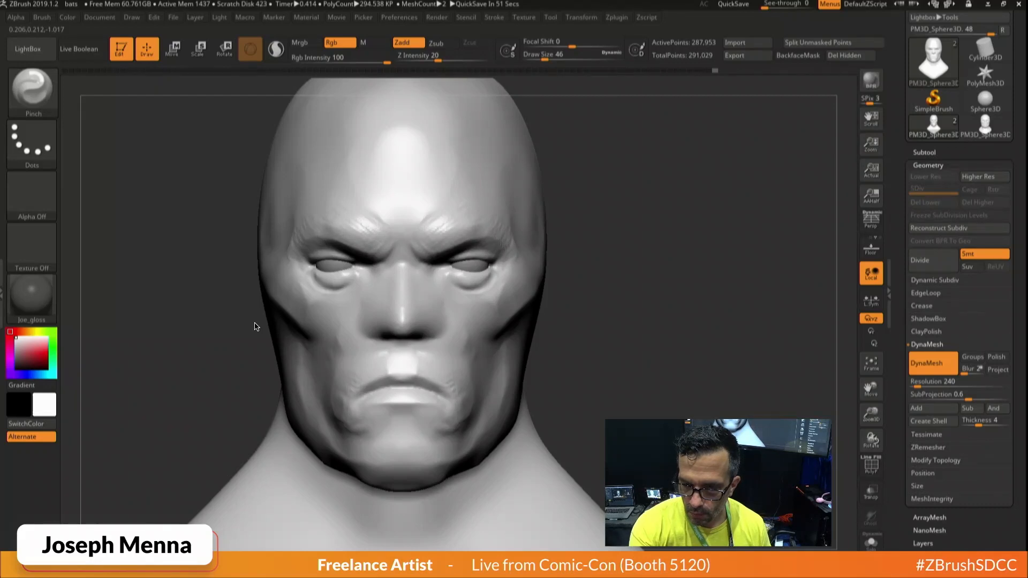
pyautogui.moveTo(454, 247)
pyautogui.keyDown('ctrl'); pyautogui.mouseDown(button='right')
pyautogui.moveTo(460, 201)
pyautogui.moveTo(541, 198)
pyautogui.moveTo(517, 261)
pyautogui.mouseUp(button='right'); pyautogui.keyUp('ctrl')
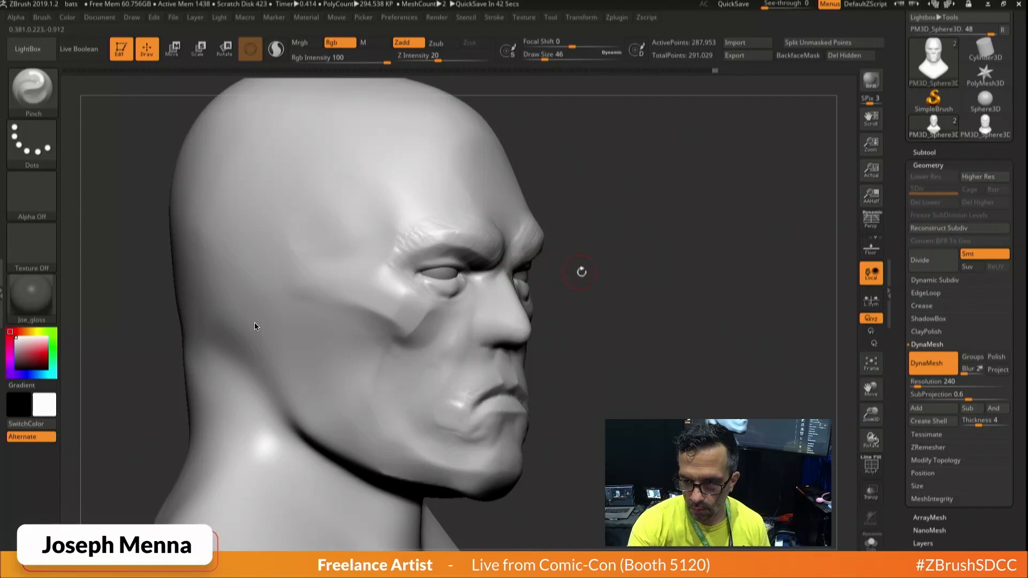
pyautogui.keyDown('ctrl'); pyautogui.moveTo(590, 293); pyautogui.dragTo(633, 390); pyautogui.keyUp('ctrl')
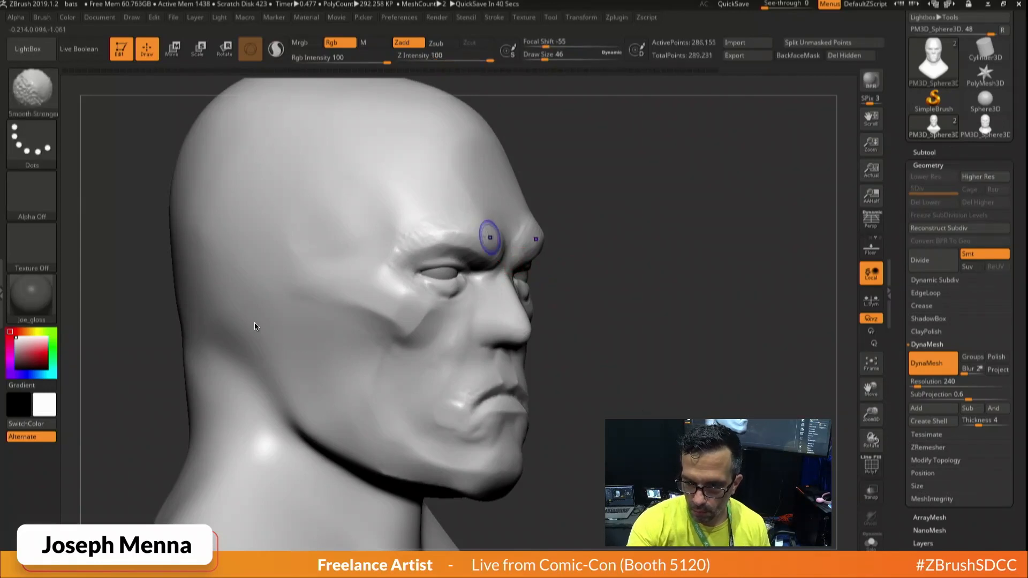
# Smooth the rough clay texture along both brow ridges with Smooth Stronger.
pyautogui.keyDown('shift'); pyautogui.moveTo(488, 235); pyautogui.dragTo(439, 230); pyautogui.keyUp('shift')
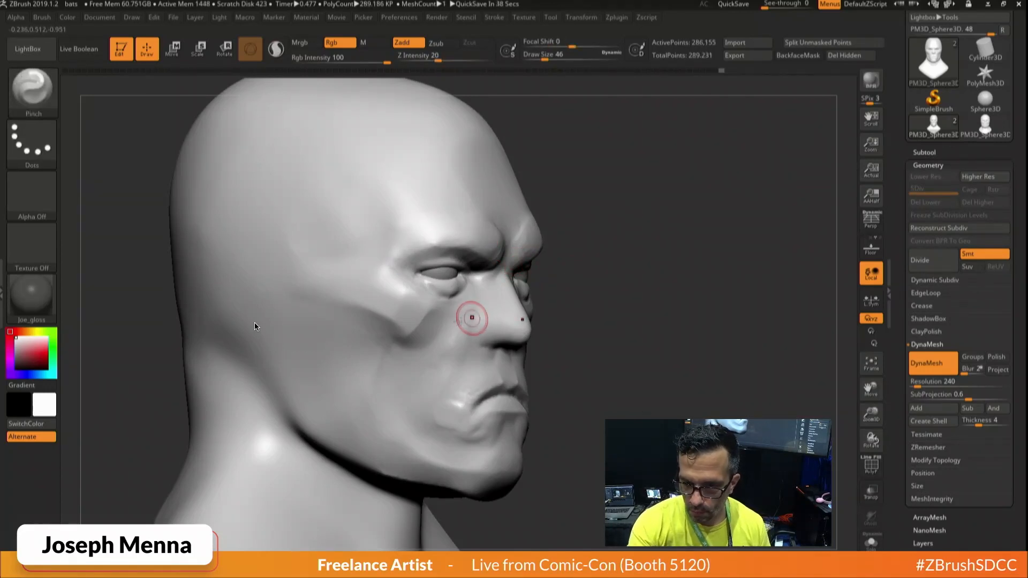
pyautogui.keyDown('shift'); pyautogui.moveTo(470, 317); pyautogui.dragTo(488, 305, button='right'); pyautogui.keyUp('shift')
pyautogui.keyDown('shift'); pyautogui.moveTo(542, 254); pyautogui.dragTo(567, 234); pyautogui.keyUp('shift')
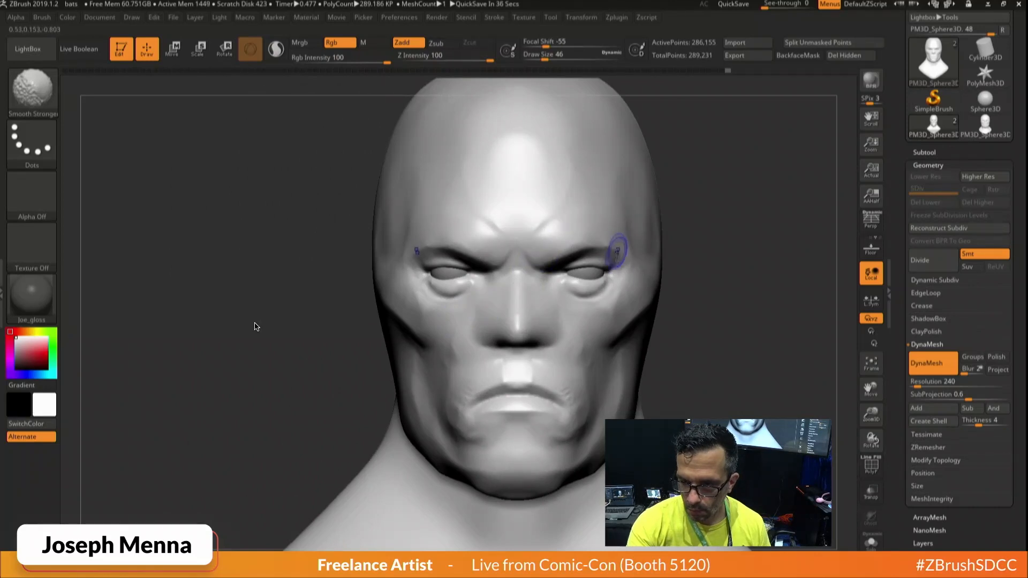
pyautogui.moveTo(608, 321); pyautogui.dragTo(538, 344, button='right')
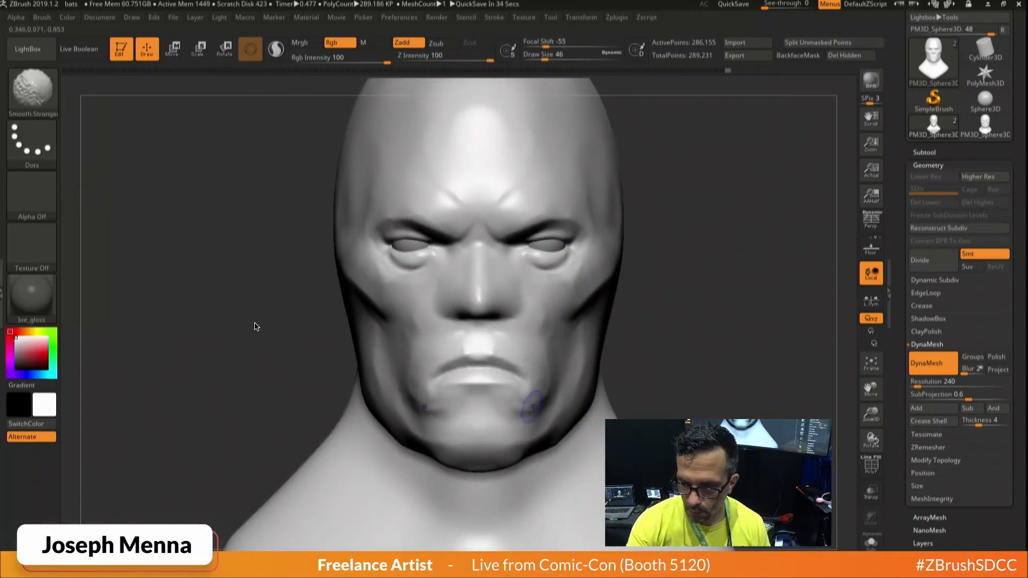
# Carve the line between the lips out to the mouth corners with XMD_Dig at Z intensity 7 and draw size 29.
pyautogui.keyDown('alt'); pyautogui.moveTo(521, 401); pyautogui.dragTo(548, 332, button='right'); pyautogui.keyUp('alt')
pyautogui.press('space')
pyautogui.click(432, 370)
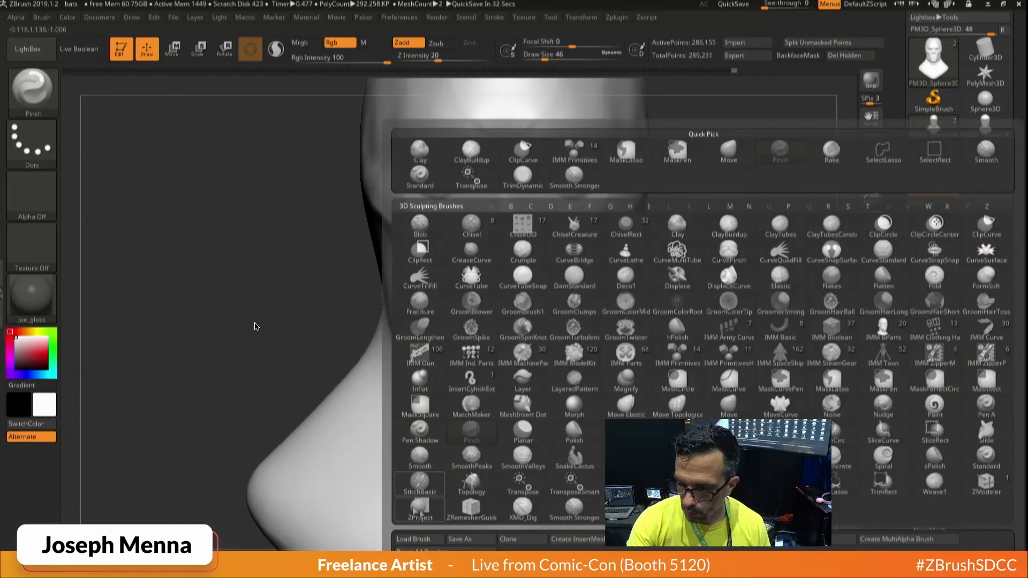
pyautogui.click(525, 477)
pyautogui.moveTo(447, 60); pyautogui.dragTo(419, 69)
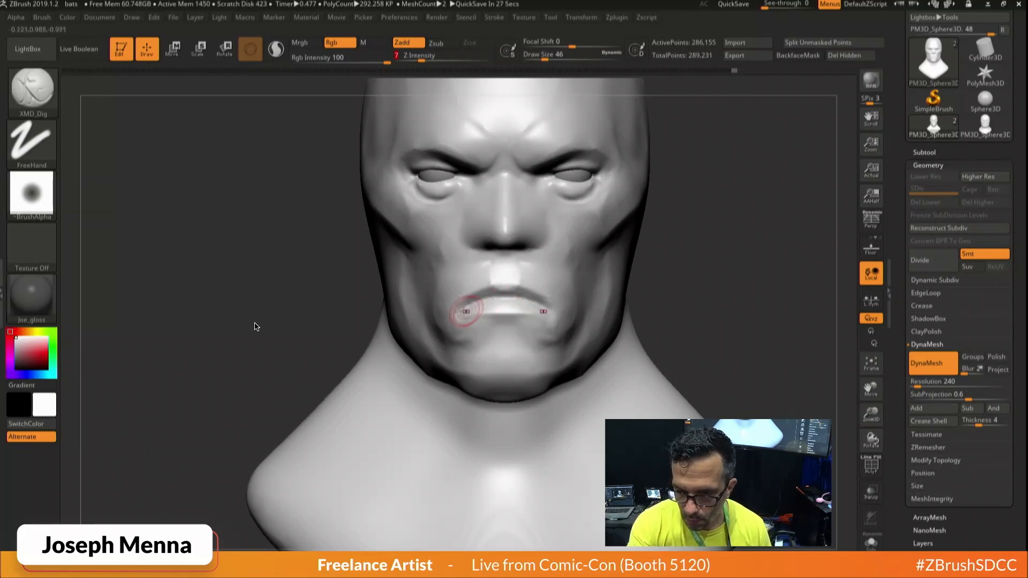
pyautogui.press('space')
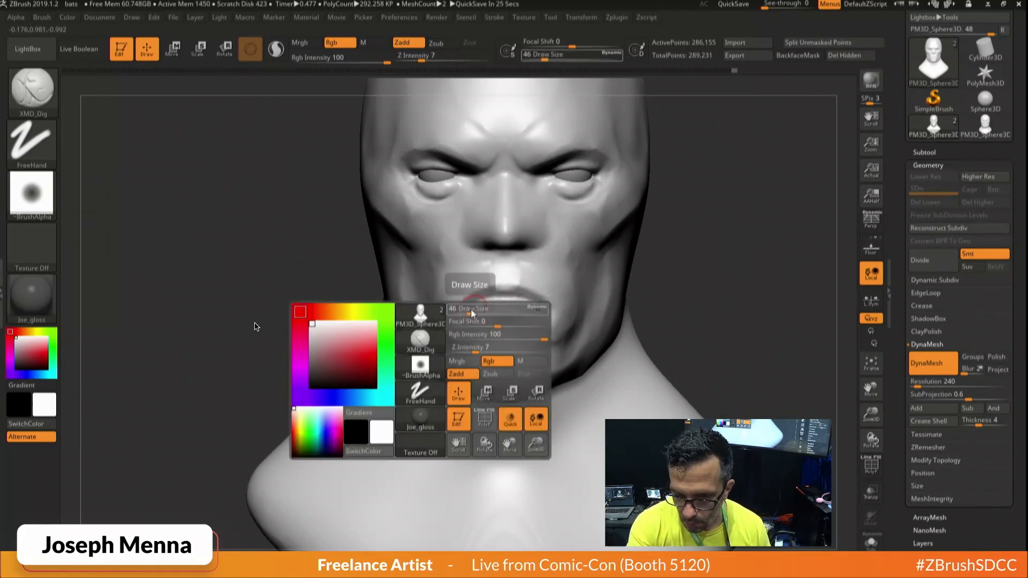
pyautogui.moveTo(471, 308); pyautogui.dragTo(468, 307)
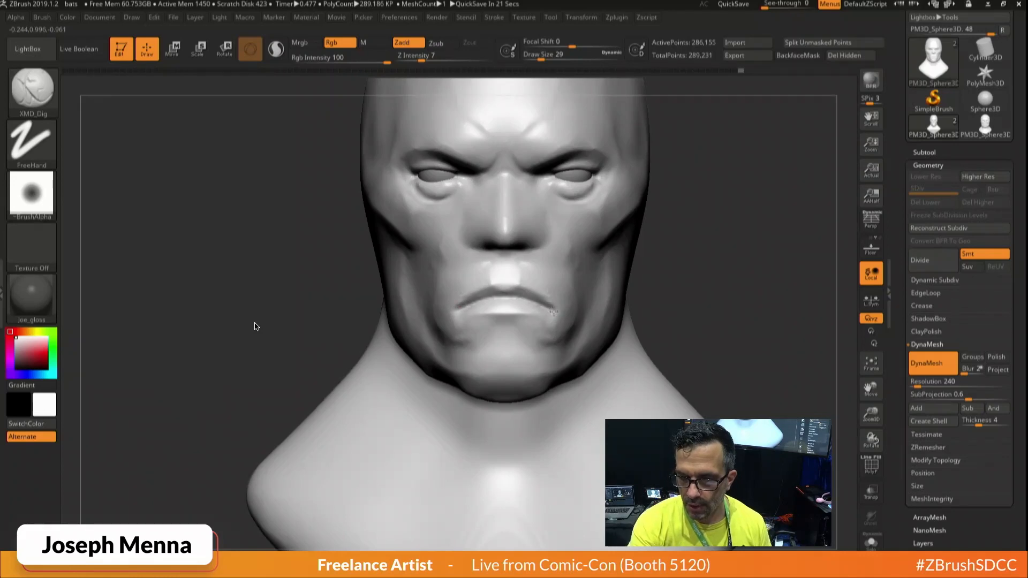
pyautogui.moveTo(501, 321)
pyautogui.mouseDown(button='right')
pyautogui.moveTo(542, 326)
pyautogui.moveTo(522, 349)
pyautogui.moveTo(485, 335)
pyautogui.mouseUp(button='right')
pyautogui.rightClick(496, 320)
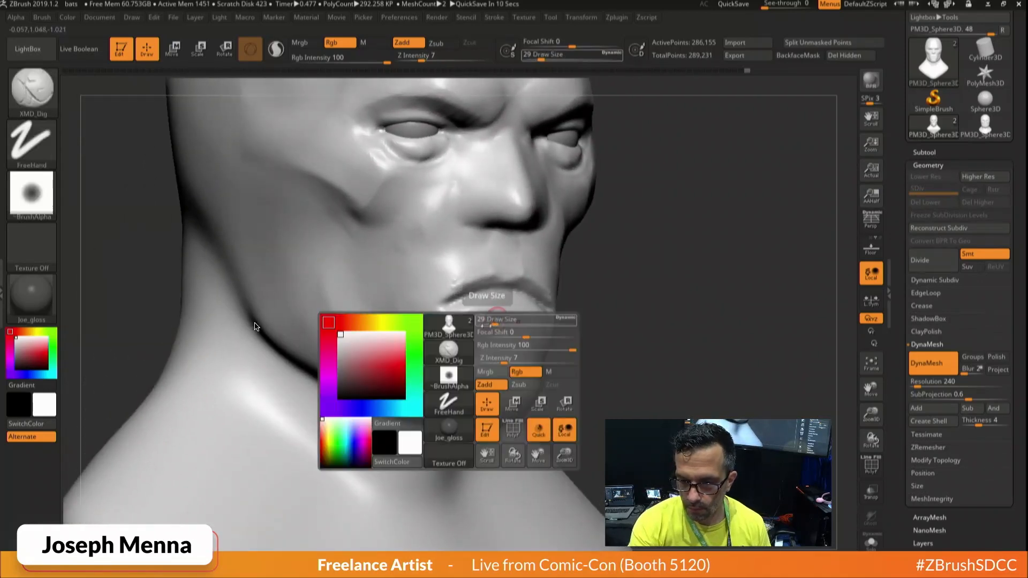
pyautogui.click(452, 350)
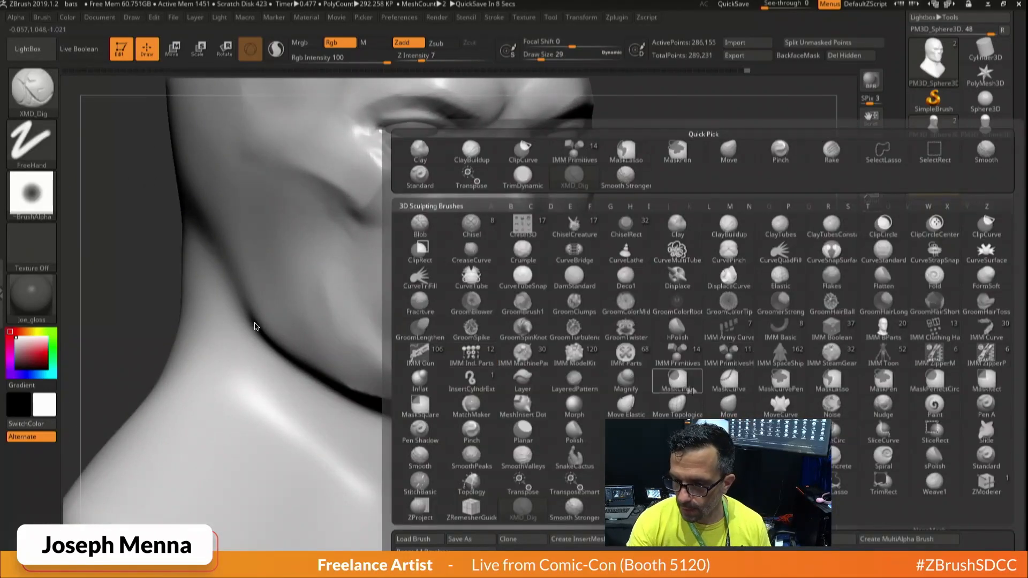
pyautogui.click(834, 382)
pyautogui.keyDown('shift'); pyautogui.moveTo(697, 361); pyautogui.dragTo(631, 357, button='right'); pyautogui.keyUp('shift')
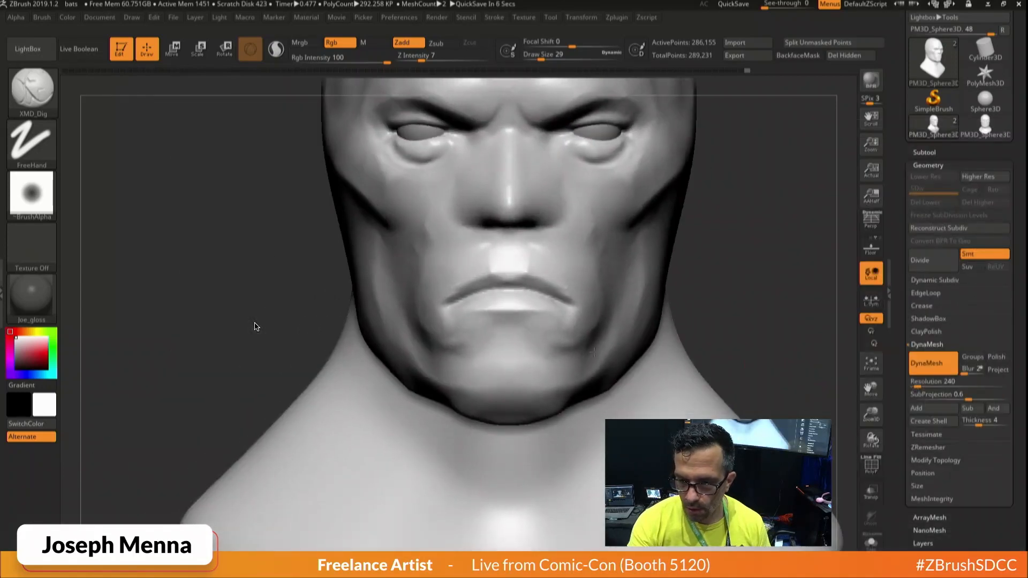
pyautogui.moveTo(270, 284)
pyautogui.keyDown('ctrl'); pyautogui.mouseDown()
pyautogui.moveTo(320, 322)
pyautogui.moveTo(452, 313)
pyautogui.moveTo(520, 289)
pyautogui.mouseUp(); pyautogui.keyUp('ctrl')
pyautogui.keyDown('ctrl'); pyautogui.moveTo(255, 326); pyautogui.dragTo(612, 341); pyautogui.keyUp('ctrl')
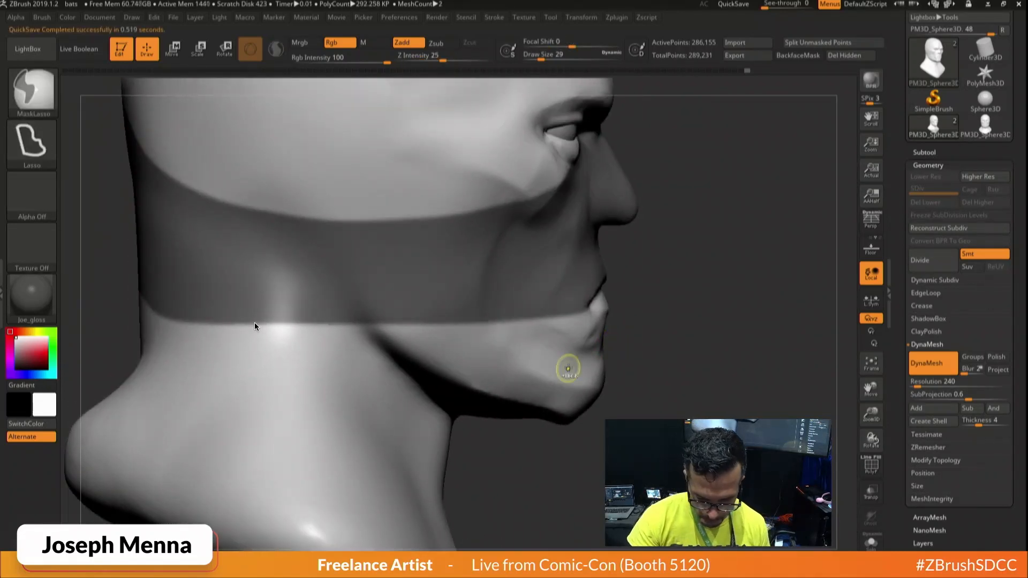
pyautogui.keyDown('ctrl'); pyautogui.moveTo(568, 368); pyautogui.dragTo(568, 365); pyautogui.keyUp('ctrl')
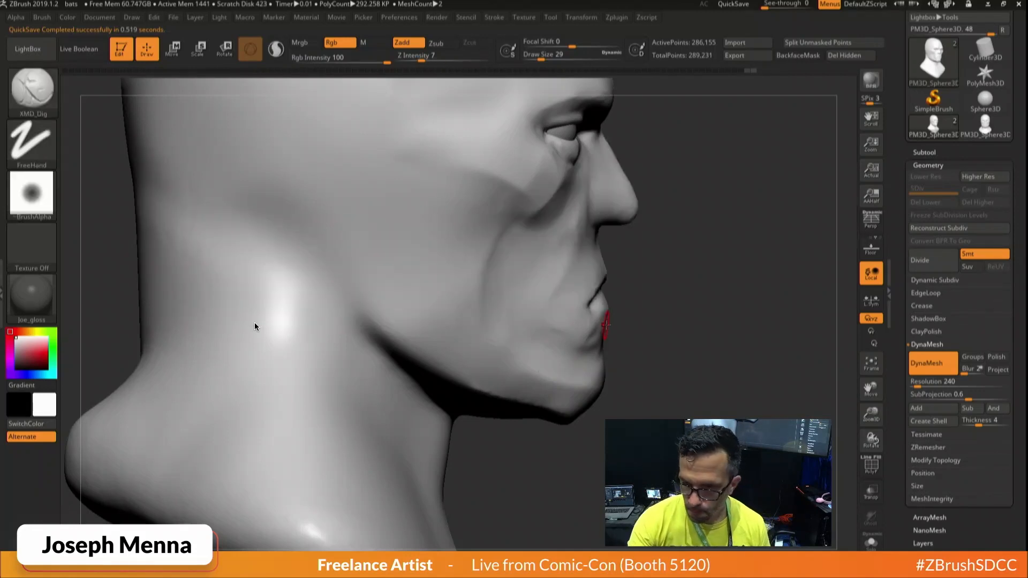
# Switch to the Move brush at draw size 163 to adjust the lower lip in profile.
pyautogui.press('space')
pyautogui.click(562, 332)
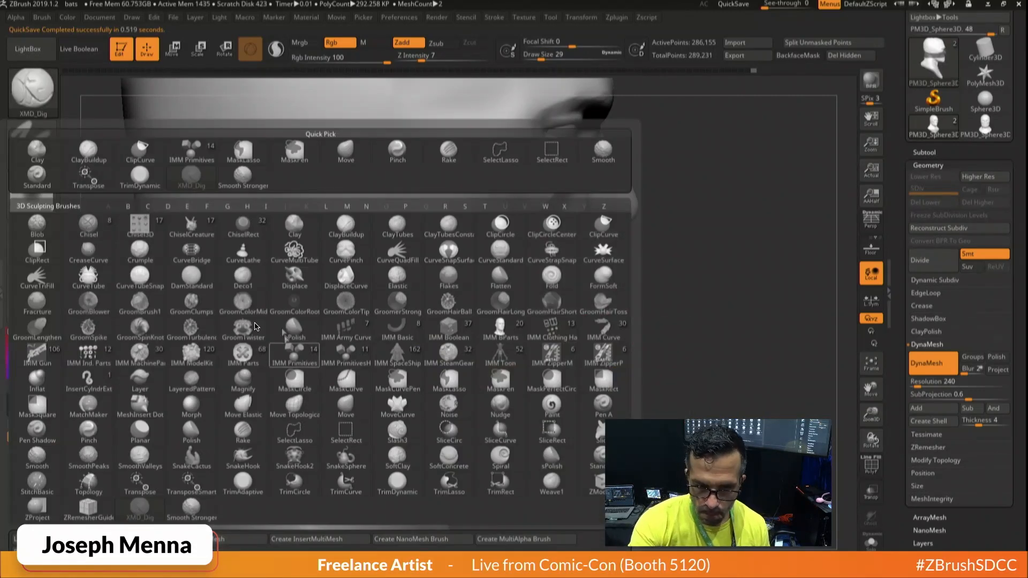
pyautogui.press('m')
pyautogui.press('v')
pyautogui.press('space')
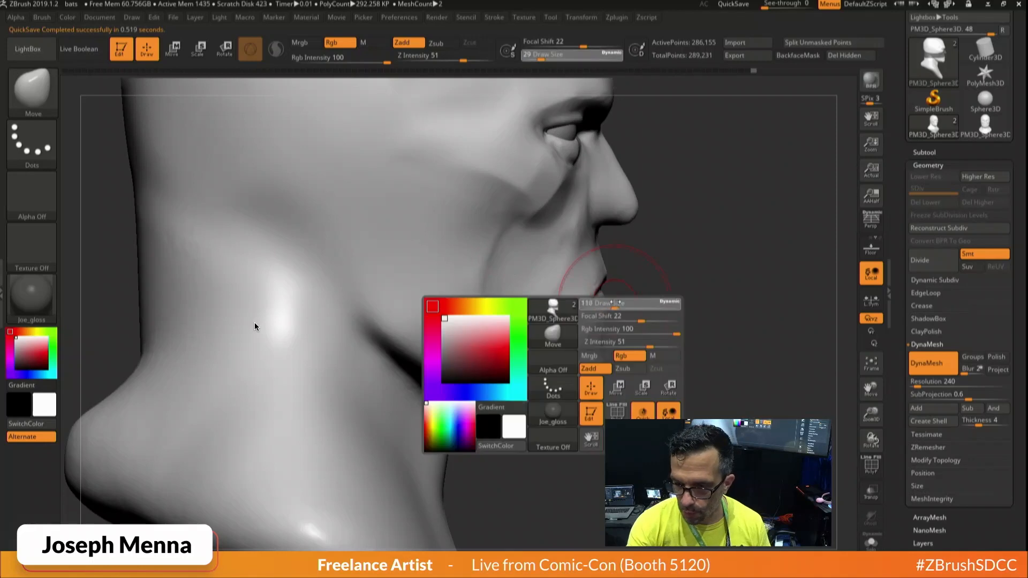
pyautogui.moveTo(620, 303); pyautogui.dragTo(622, 303)
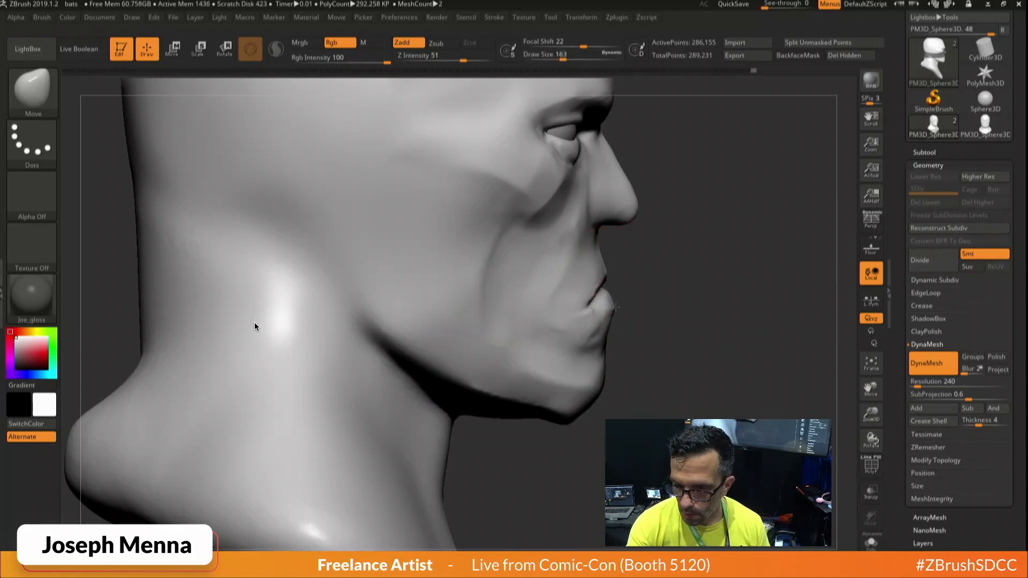
# Pull the chin forward in profile with the Move brush at draw size 239.
pyautogui.press('space')
pyautogui.moveTo(621, 341); pyautogui.dragTo(629, 342)
pyautogui.moveTo(594, 379); pyautogui.dragTo(609, 383)
pyautogui.moveTo(609, 382)
pyautogui.keyDown('ctrl'); pyautogui.mouseDown(button='right')
pyautogui.moveTo(625, 370)
pyautogui.moveTo(551, 383)
pyautogui.mouseUp(button='right'); pyautogui.keyUp('ctrl')
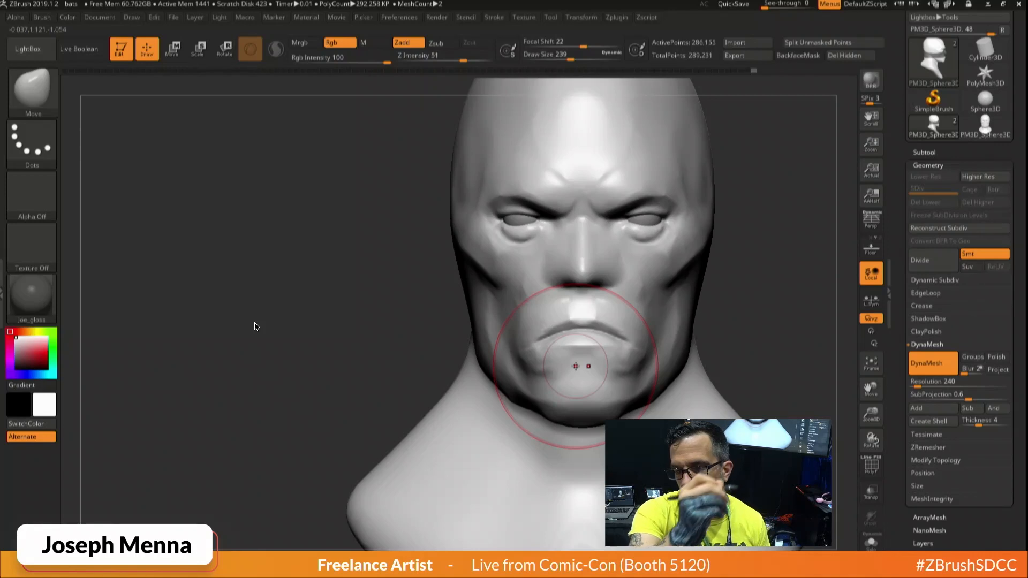
# Adjust the shape around the mouth with the Move brush at draw size 128.
pyautogui.keyDown('ctrl'); pyautogui.moveTo(565, 304); pyautogui.dragTo(568, 329, button='right'); pyautogui.keyUp('ctrl')
pyautogui.press('space')
pyautogui.moveTo(587, 333); pyautogui.dragTo(575, 331)
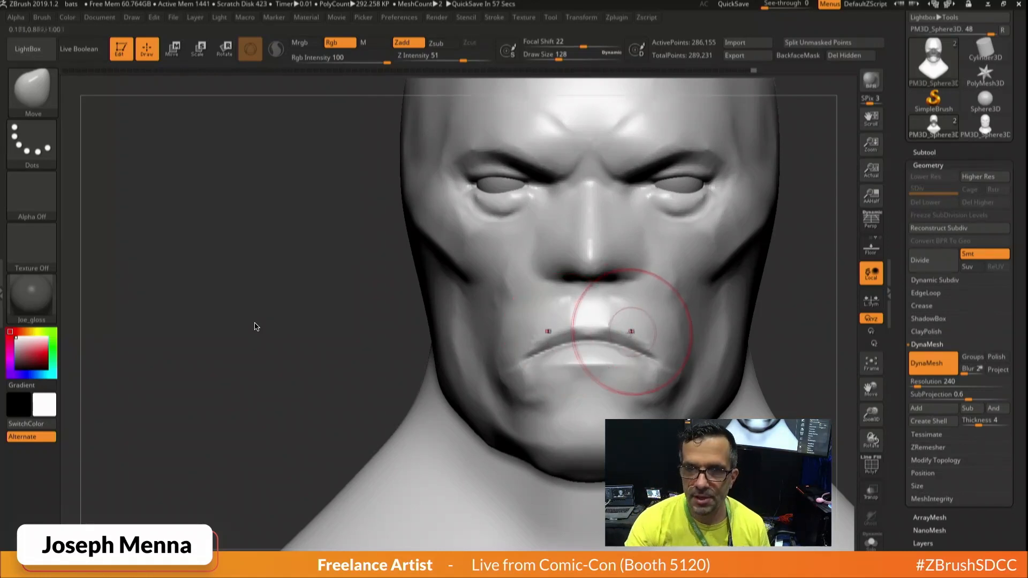
pyautogui.moveTo(635, 337)
pyautogui.mouseDown(button='right')
pyautogui.moveTo(592, 287)
pyautogui.moveTo(583, 291)
pyautogui.mouseUp(button='right')
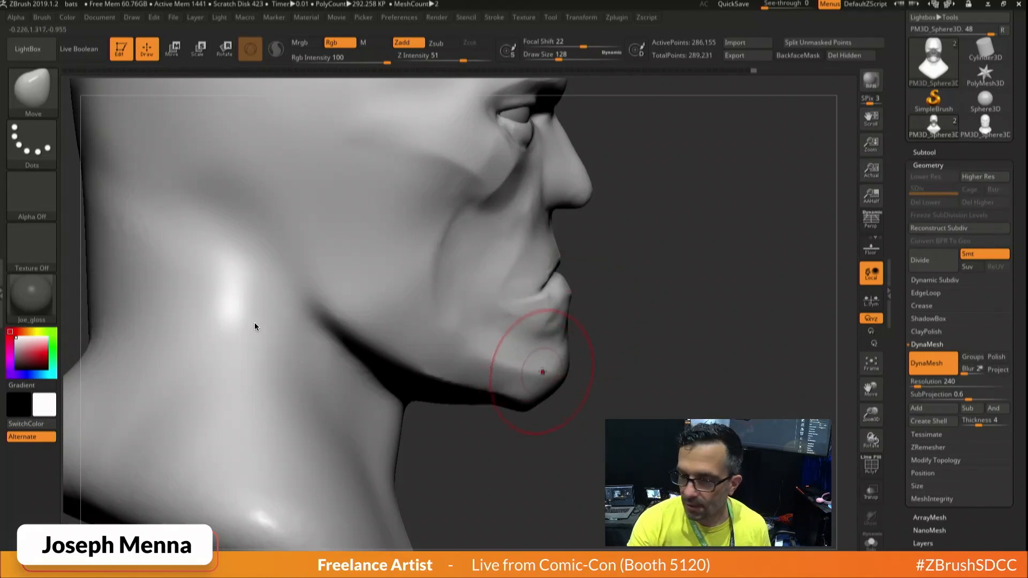
# Smooth the crease below the mouth corners and the chin with Smooth Stronger at draw size 54.
pyautogui.press('space')
pyautogui.press('shift')
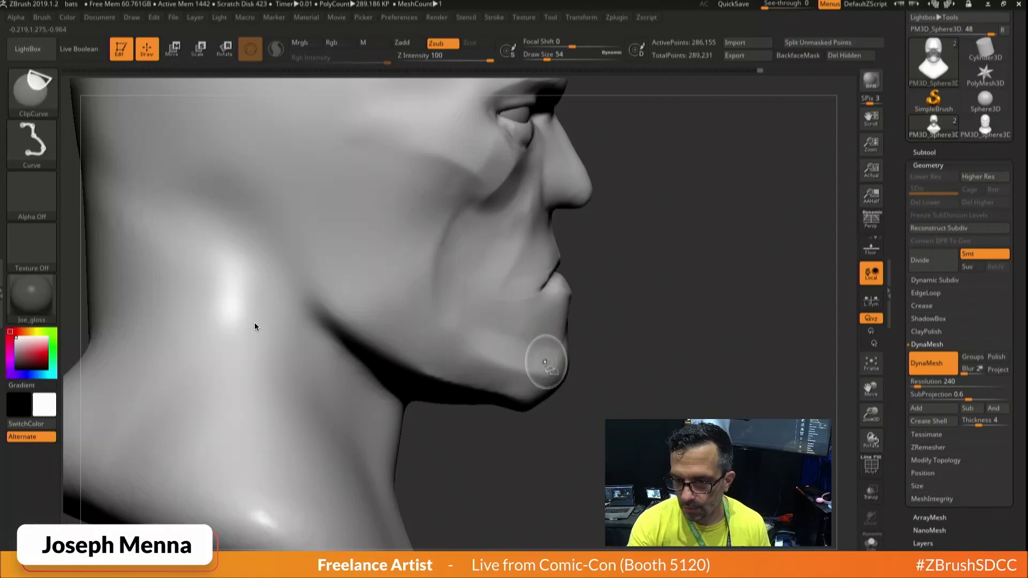
pyautogui.moveTo(565, 373); pyautogui.dragTo(385, 369, button='right')
pyautogui.moveTo(584, 356)
pyautogui.mouseDown(button='right')
pyautogui.moveTo(564, 371)
pyautogui.moveTo(615, 349)
pyautogui.mouseUp(button='right')
pyautogui.press('shift')
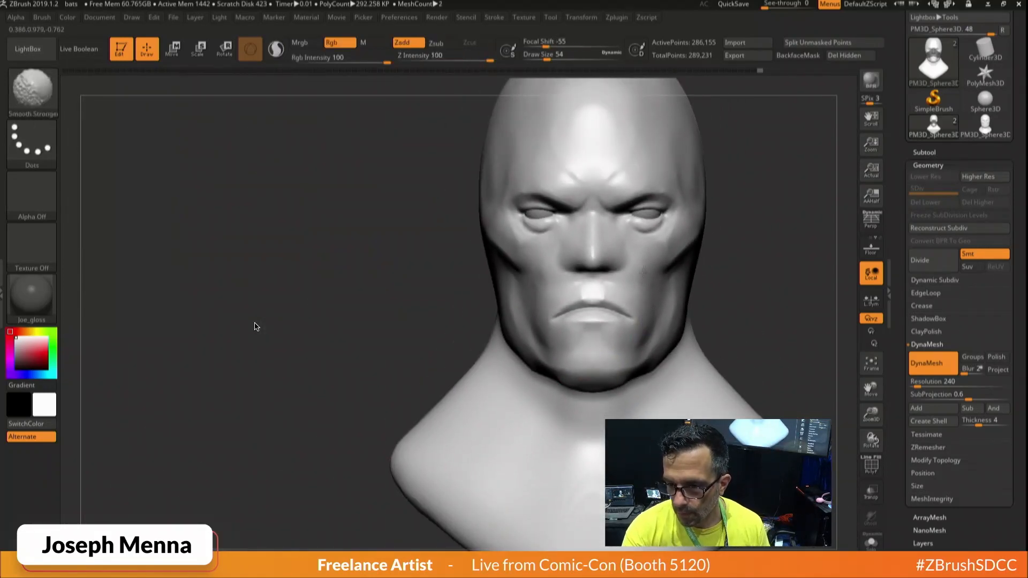
pyautogui.keyDown('alt'); pyautogui.moveTo(663, 298); pyautogui.dragTo(581, 343, button='right'); pyautogui.keyUp('alt')
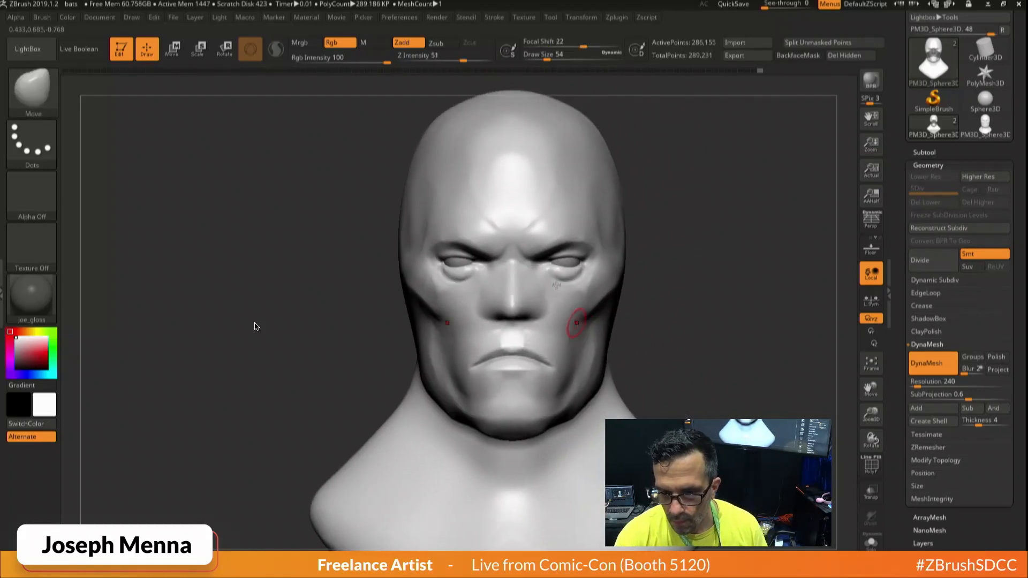
# Flatten the sides of the forehead above the eyes with TrimDynamic at draw size 228 and smooth the resulting planes.
pyautogui.press('space')
pyautogui.press('b')
pyautogui.press('t')
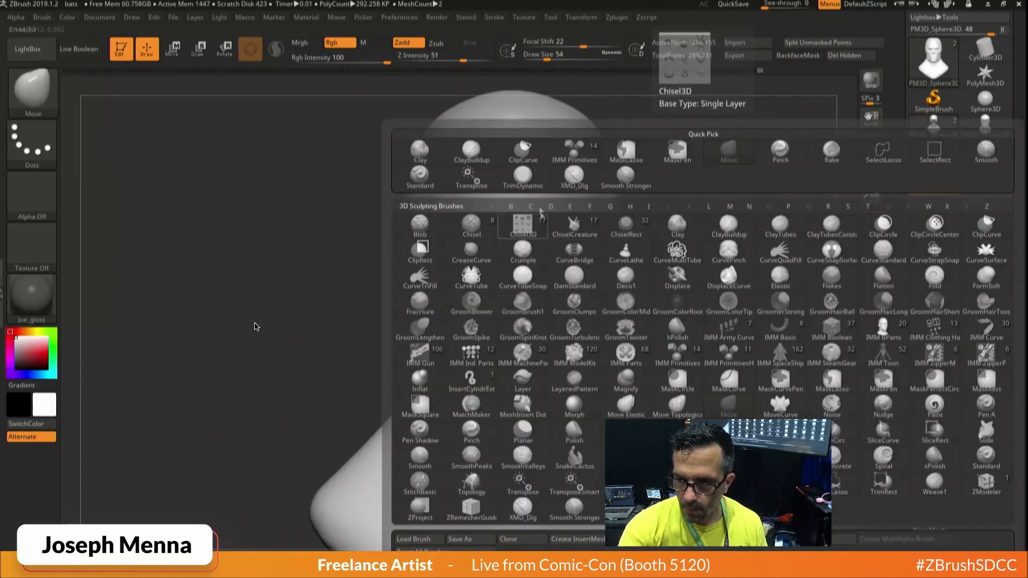
pyautogui.press('d')
pyautogui.press('space')
pyautogui.moveTo(455, 193); pyautogui.dragTo(482, 182)
pyautogui.moveTo(393, 199); pyautogui.dragTo(453, 203, button='right')
pyautogui.moveTo(404, 212)
pyautogui.mouseDown()
pyautogui.moveTo(377, 217)
pyautogui.moveTo(383, 190)
pyautogui.mouseUp()
pyautogui.moveTo(503, 160); pyautogui.dragTo(415, 400, button='right')
pyautogui.moveTo(512, 300); pyautogui.dragTo(493, 241, button='right')
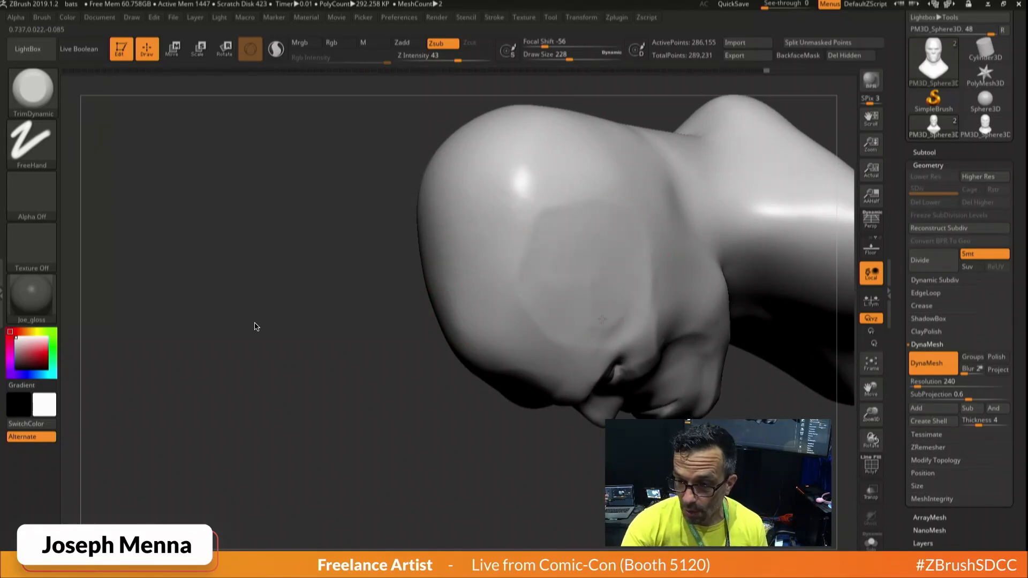
pyautogui.press('shift')
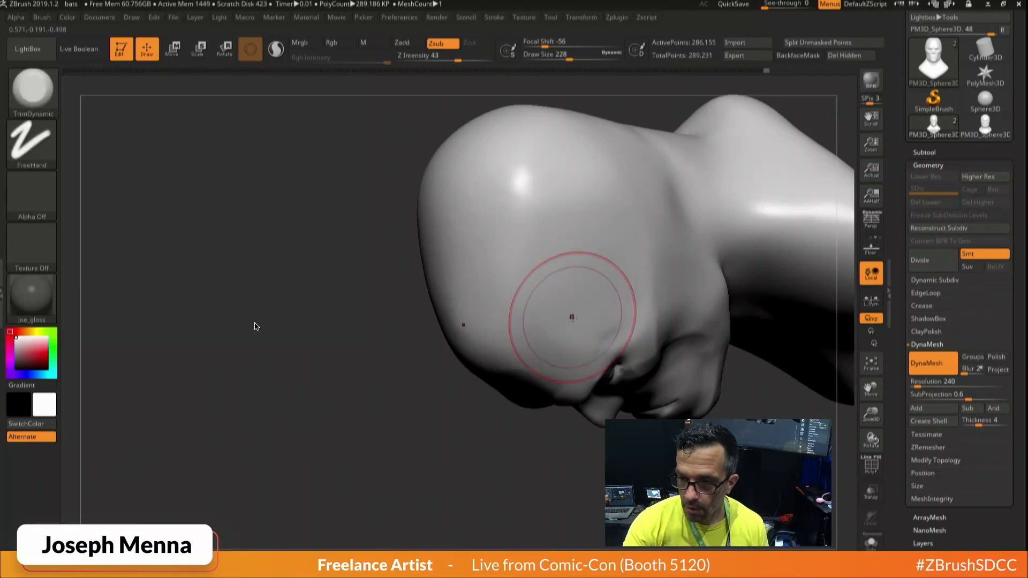
# Trim the front of the forehead above the brow with TrimDynamic and smooth the edges of the cut.
pyautogui.moveTo(571, 317)
pyautogui.keyDown('shift'); pyautogui.mouseDown(button='right')
pyautogui.moveTo(585, 312)
pyautogui.moveTo(568, 267)
pyautogui.moveTo(583, 189)
pyautogui.mouseUp(button='right'); pyautogui.keyUp('shift')
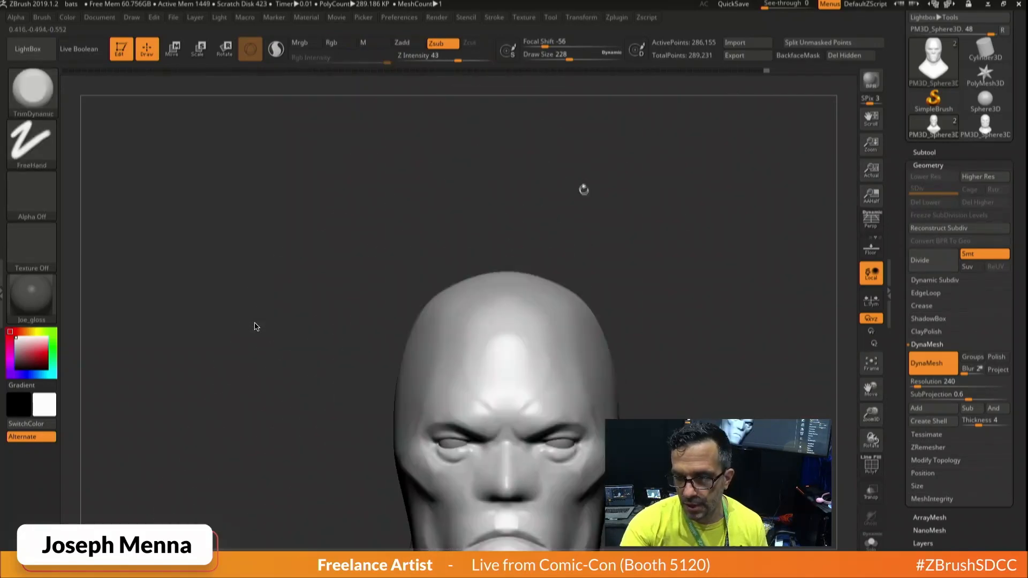
pyautogui.keyDown('alt'); pyautogui.moveTo(577, 272); pyautogui.dragTo(599, 161, button='right'); pyautogui.keyUp('alt')
pyautogui.moveTo(551, 250)
pyautogui.mouseDown(button='right')
pyautogui.moveTo(601, 238)
pyautogui.moveTo(550, 240)
pyautogui.mouseUp(button='right')
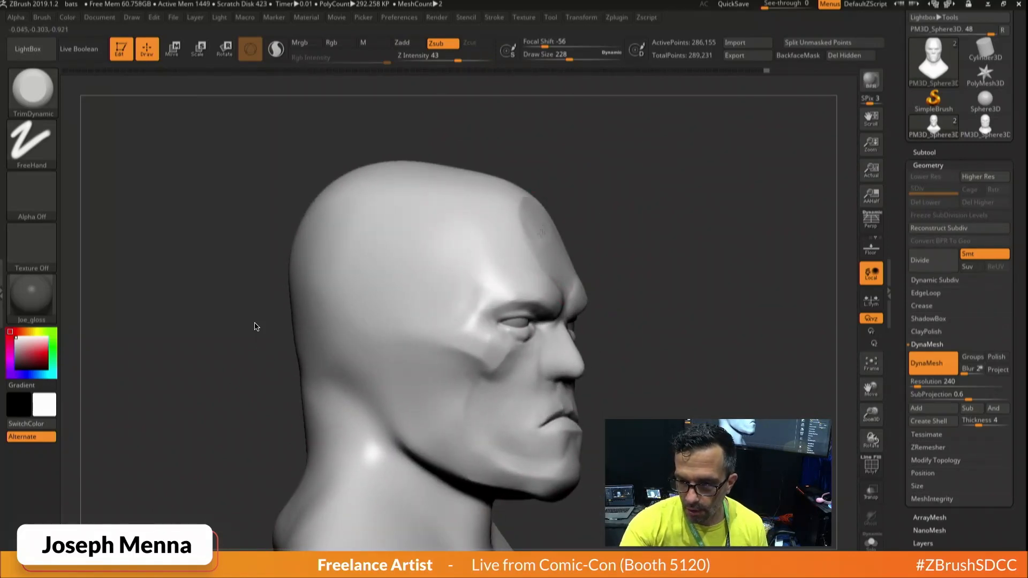
pyautogui.moveTo(523, 230)
pyautogui.keyDown('shift'); pyautogui.mouseDown()
pyautogui.moveTo(532, 212)
pyautogui.moveTo(541, 241)
pyautogui.mouseUp(); pyautogui.keyUp('shift')
pyautogui.moveTo(569, 236)
pyautogui.keyDown('ctrl'); pyautogui.mouseDown(button='right')
pyautogui.moveTo(568, 260)
pyautogui.moveTo(595, 261)
pyautogui.moveTo(612, 297)
pyautogui.moveTo(601, 249)
pyautogui.mouseUp(button='right'); pyautogui.keyUp('ctrl')
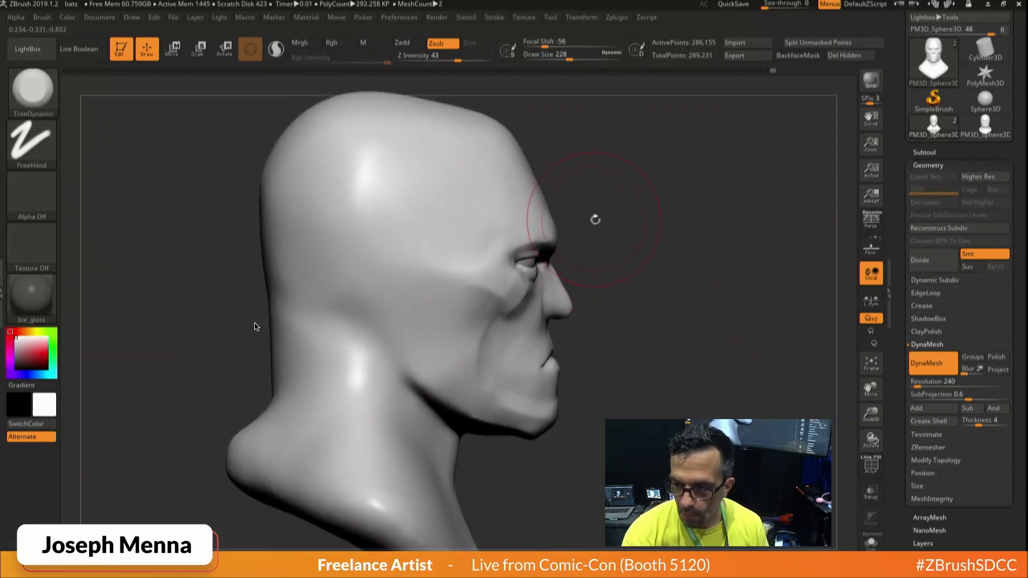
# Switch from TrimDynamic to the Move brush and set its draw size to 87.
pyautogui.press('space')
pyautogui.moveTo(587, 225); pyautogui.dragTo(600, 216)
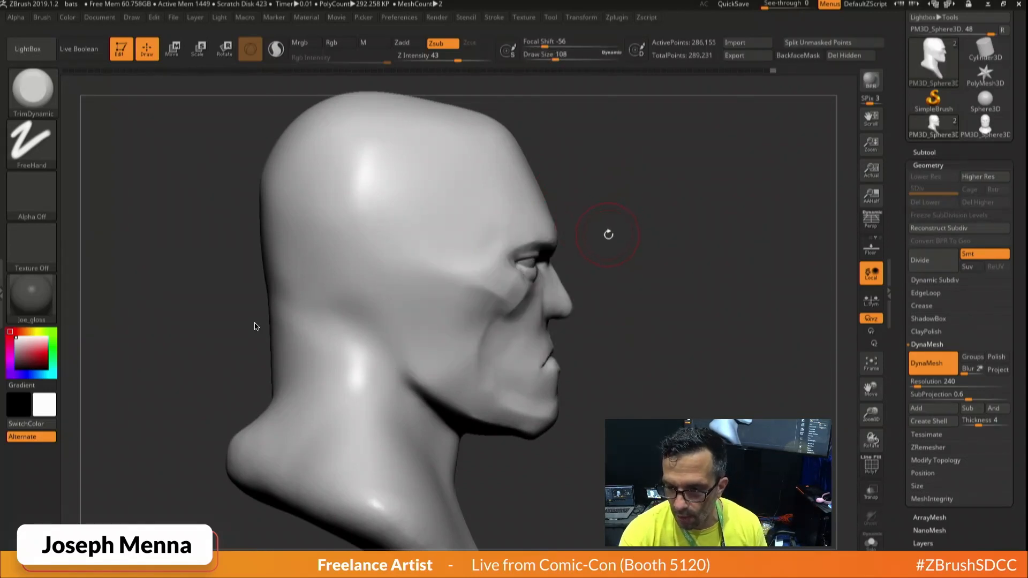
pyautogui.press('space')
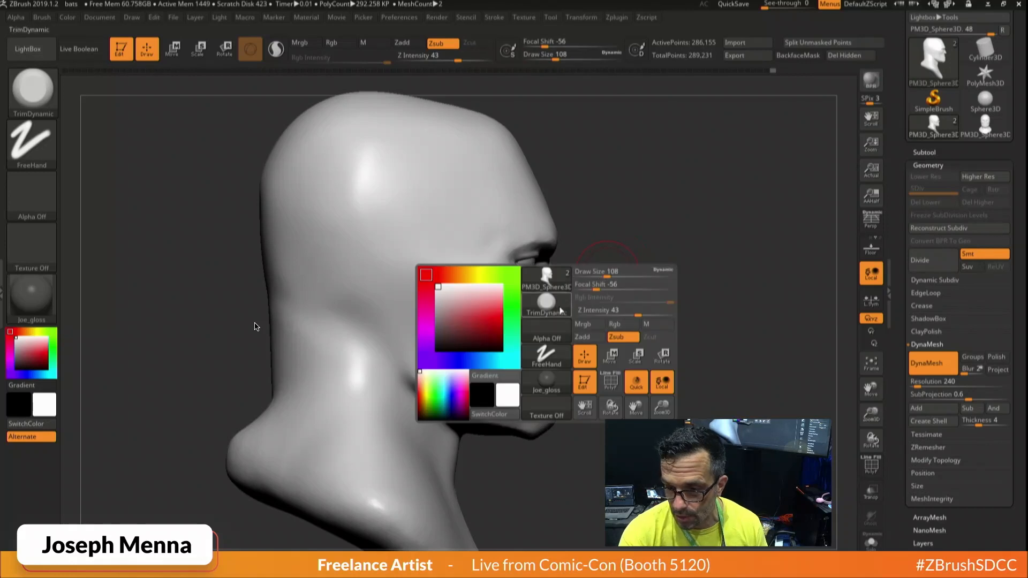
pyautogui.click(547, 302)
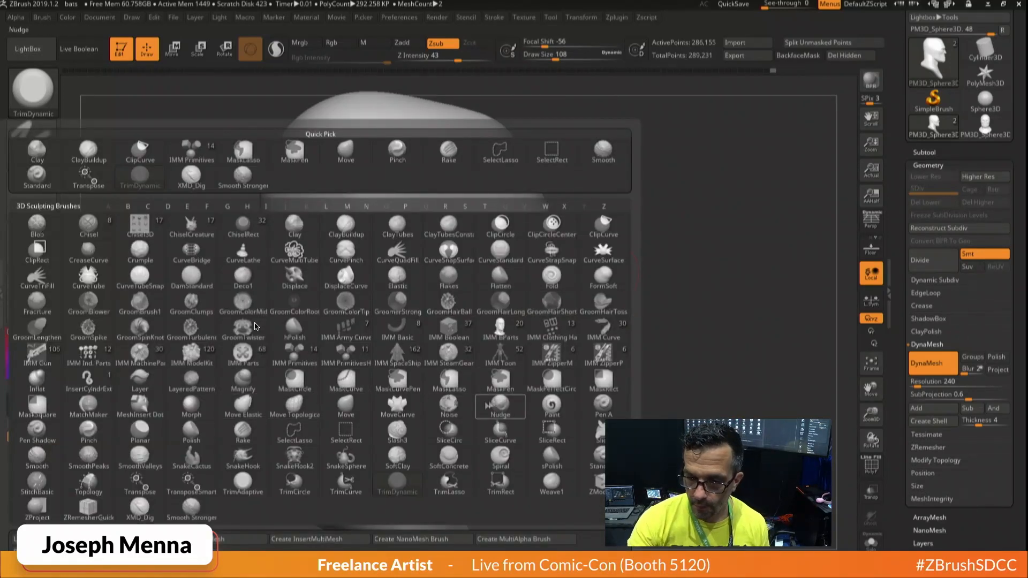
pyautogui.click(351, 408)
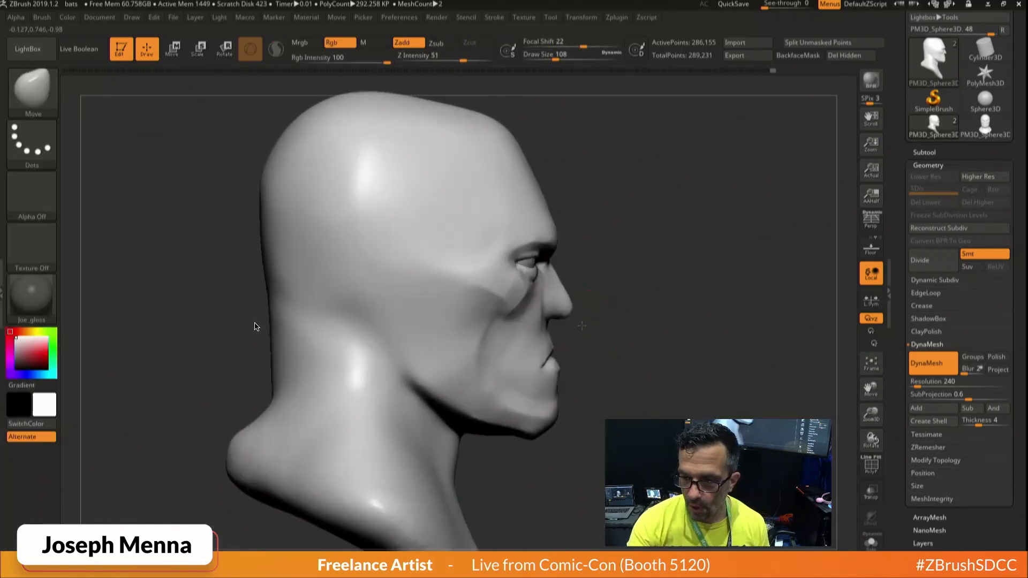
pyautogui.press('space')
pyautogui.click(571, 301)
pyautogui.press('space')
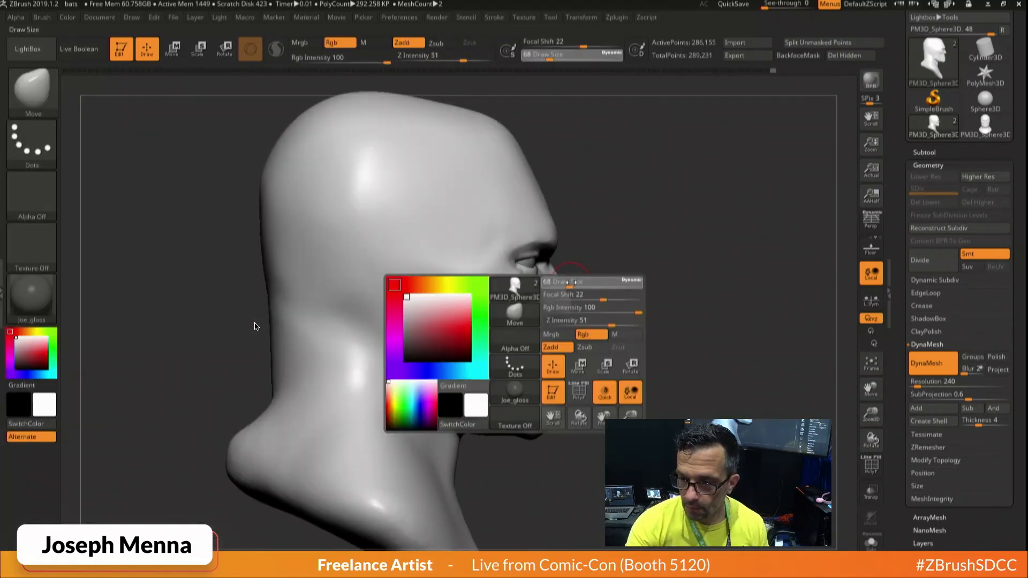
pyautogui.click(573, 282)
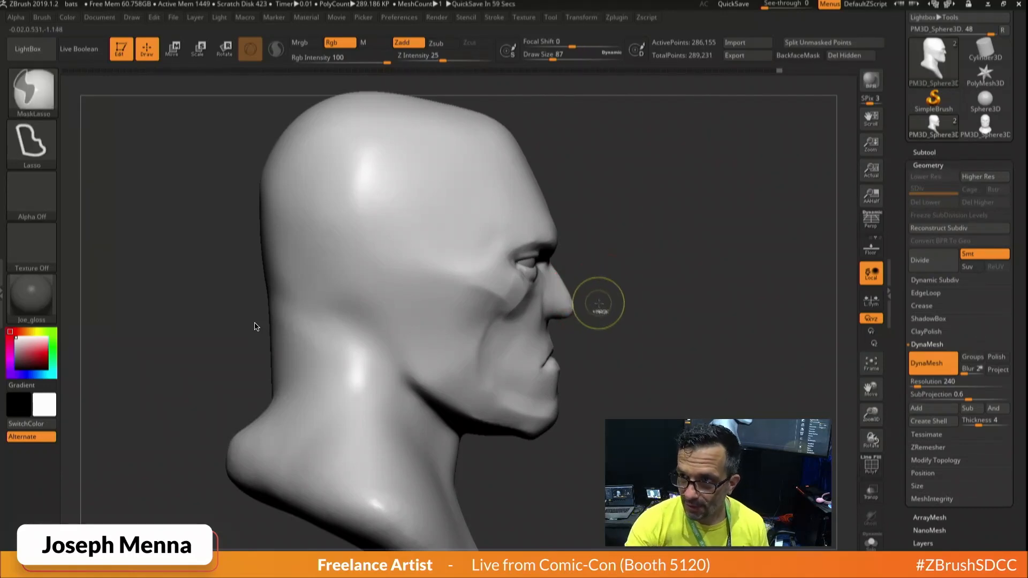
# Reshape the nose bridge and tip in profile with the Move brush.
pyautogui.keyDown('ctrl'); pyautogui.moveTo(601, 289); pyautogui.dragTo(603, 336, button='right'); pyautogui.keyUp('ctrl')
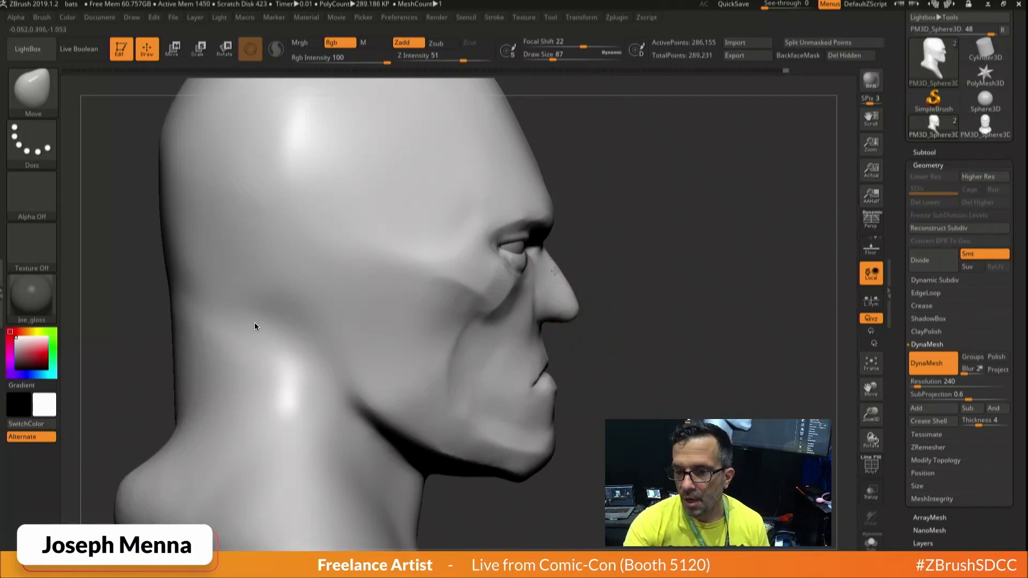
pyautogui.moveTo(563, 282); pyautogui.dragTo(489, 297, button='right')
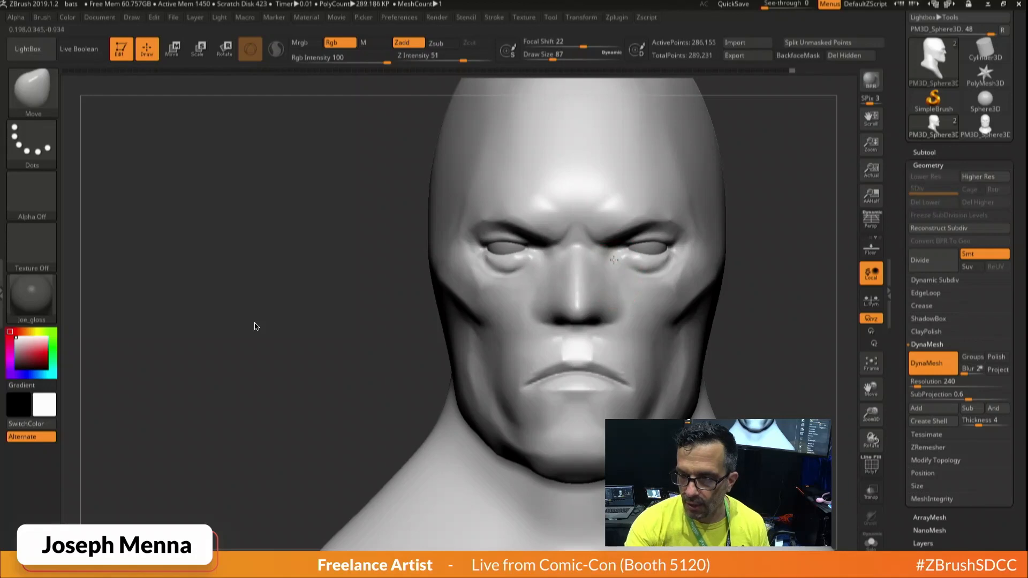
pyautogui.moveTo(608, 286); pyautogui.dragTo(677, 304, button='right')
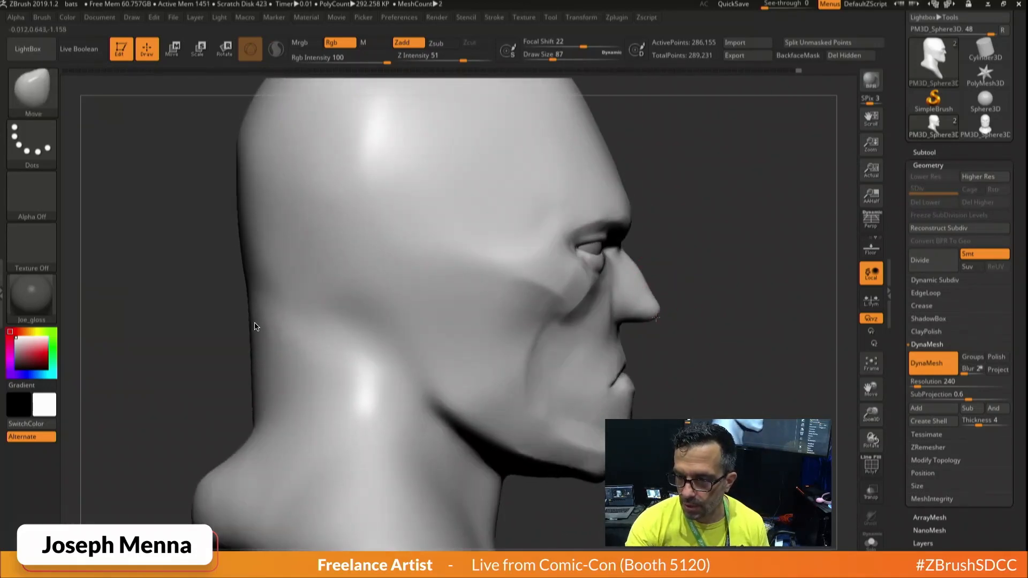
# Shape the upper lip's profile below the nose with the Move brush at draw size 132.
pyautogui.press('space')
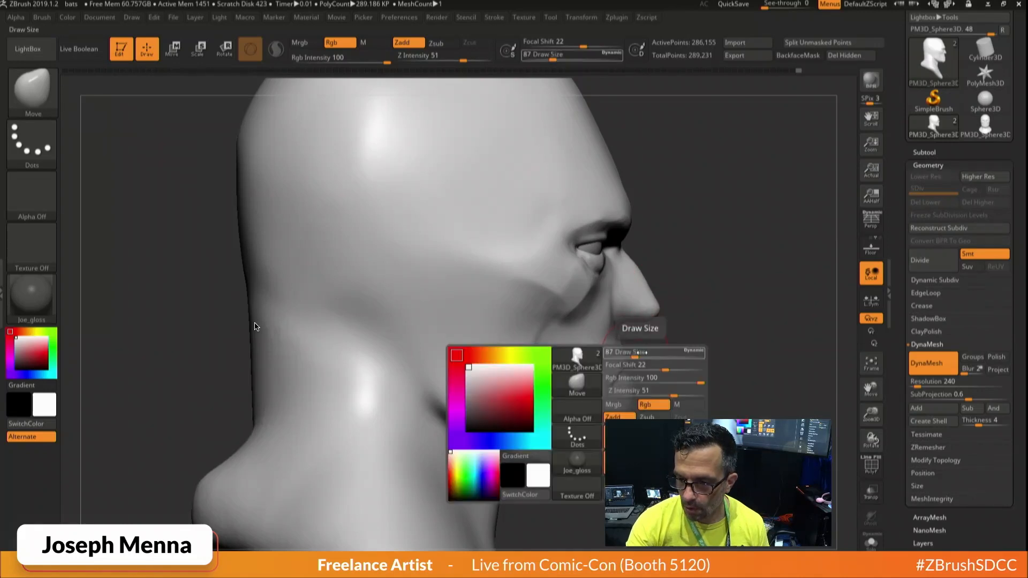
pyautogui.moveTo(639, 352); pyautogui.dragTo(649, 353)
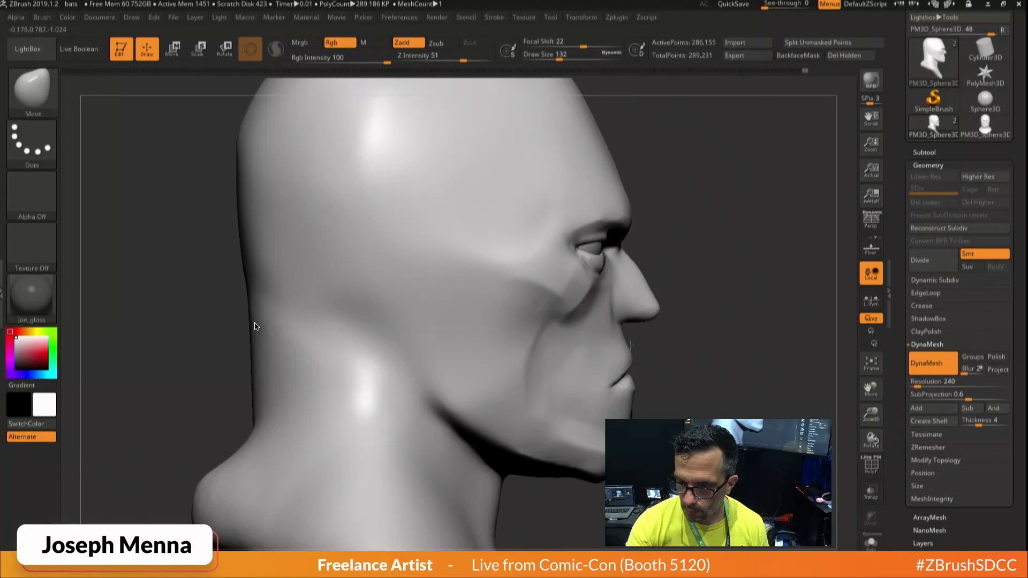
pyautogui.moveTo(632, 345); pyautogui.dragTo(633, 352)
pyautogui.moveTo(664, 383)
pyautogui.keyDown('ctrl'); pyautogui.mouseDown(button='right')
pyautogui.moveTo(644, 344)
pyautogui.moveTo(634, 365)
pyautogui.moveTo(622, 342)
pyautogui.moveTo(546, 345)
pyautogui.mouseUp(button='right'); pyautogui.keyUp('ctrl')
pyautogui.moveTo(674, 316)
pyautogui.keyDown('alt'); pyautogui.mouseDown(button='right')
pyautogui.moveTo(561, 343)
pyautogui.moveTo(589, 369)
pyautogui.moveTo(593, 342)
pyautogui.moveTo(576, 346)
pyautogui.moveTo(578, 390)
pyautogui.mouseUp(button='right'); pyautogui.keyUp('alt')
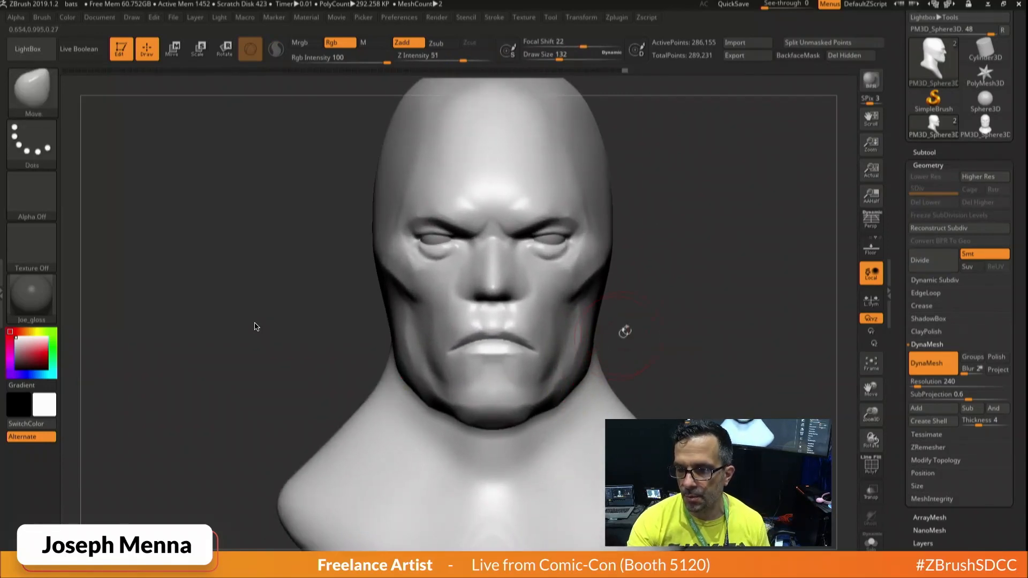
# Rake the hollow below the cheekbone with the Rake brush at draw size 94 and Z intensity 6.
pyautogui.press('space')
pyautogui.moveTo(651, 318); pyautogui.dragTo(646, 319)
pyautogui.keyDown('alt'); pyautogui.moveTo(606, 341); pyautogui.dragTo(619, 351, button='right'); pyautogui.keyUp('alt')
pyautogui.press('space')
pyautogui.click(540, 341)
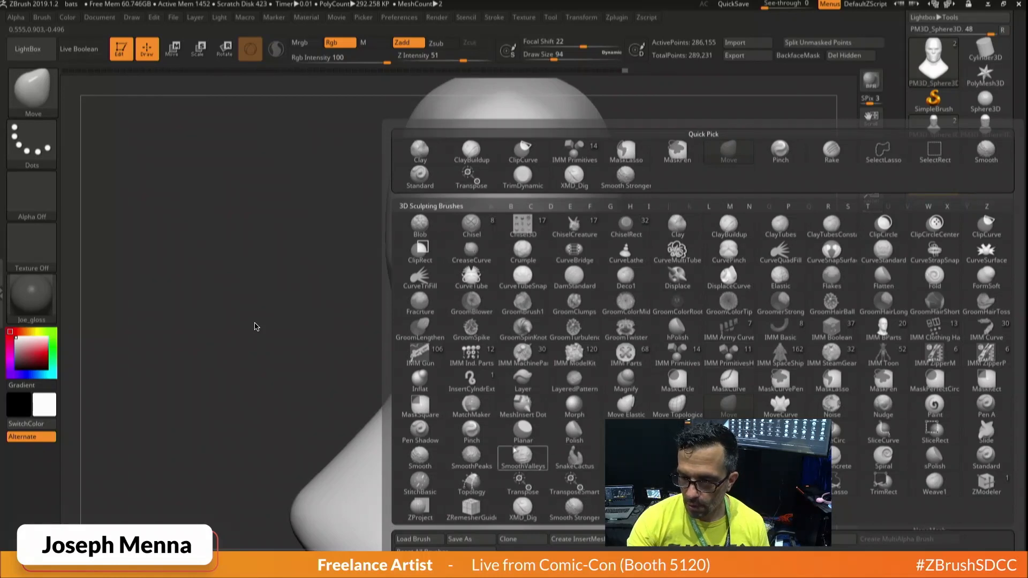
pyautogui.click(574, 382)
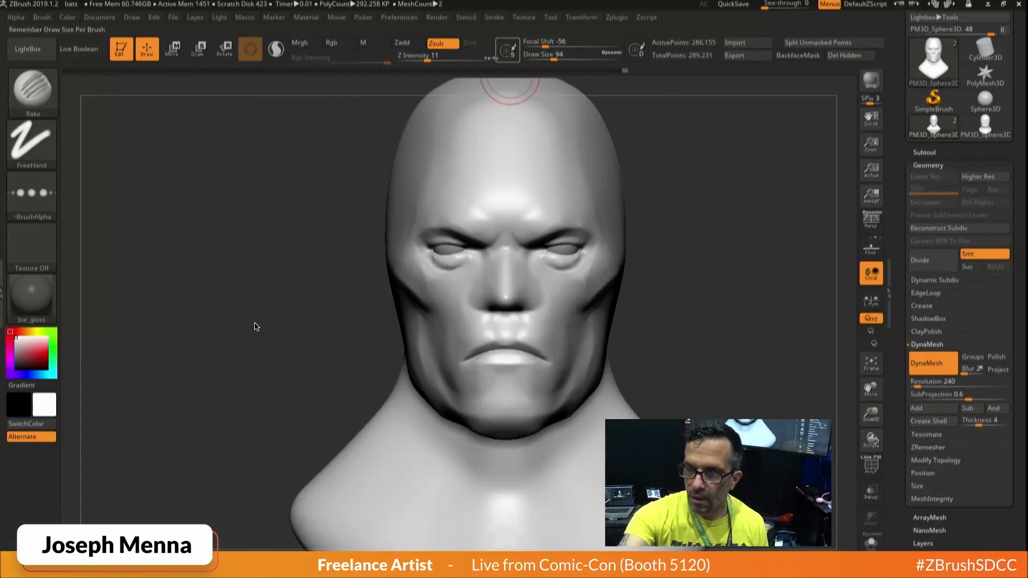
pyautogui.click(419, 57)
pyautogui.moveTo(594, 252); pyautogui.dragTo(532, 305, button='right')
pyautogui.click(523, 301)
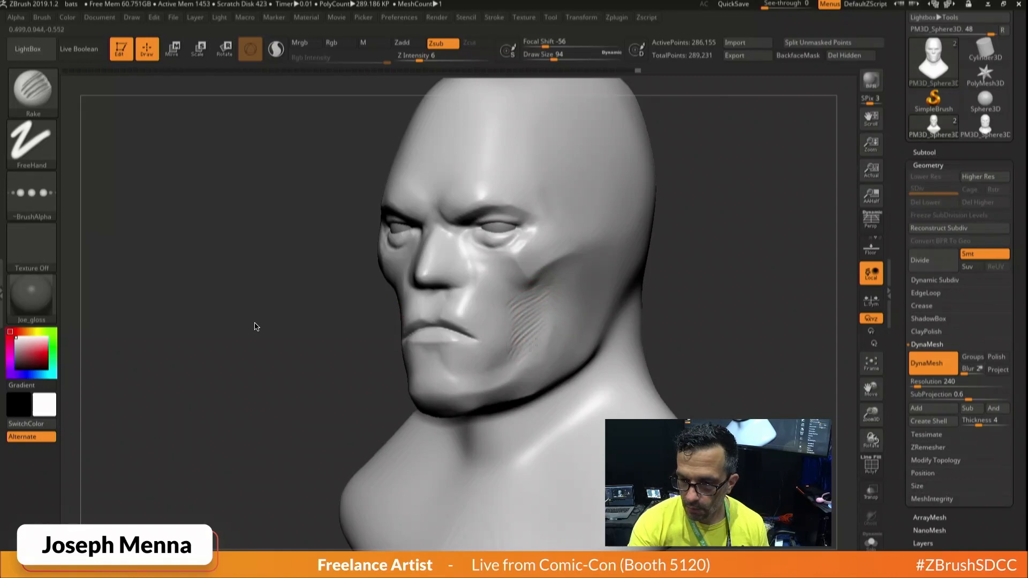
# Smooth the raked hollow below the cheekbone with the Smooth Stronger brush.
pyautogui.moveTo(536, 343); pyautogui.dragTo(514, 361)
pyautogui.moveTo(515, 361); pyautogui.dragTo(558, 340, button='right')
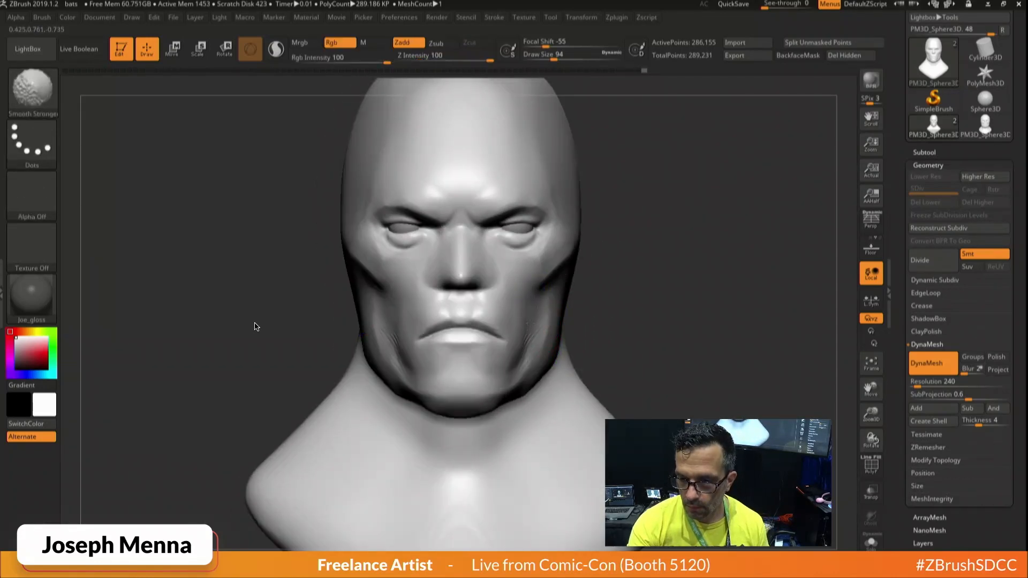
pyautogui.keyDown('alt'); pyautogui.moveTo(513, 374); pyautogui.dragTo(517, 408, button='right'); pyautogui.keyUp('alt')
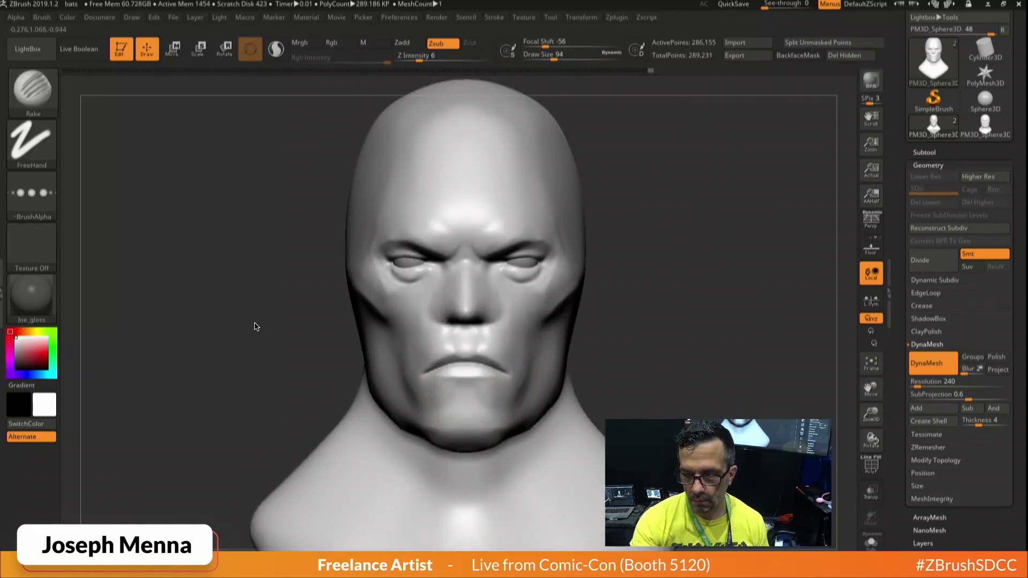
pyautogui.press('shift')
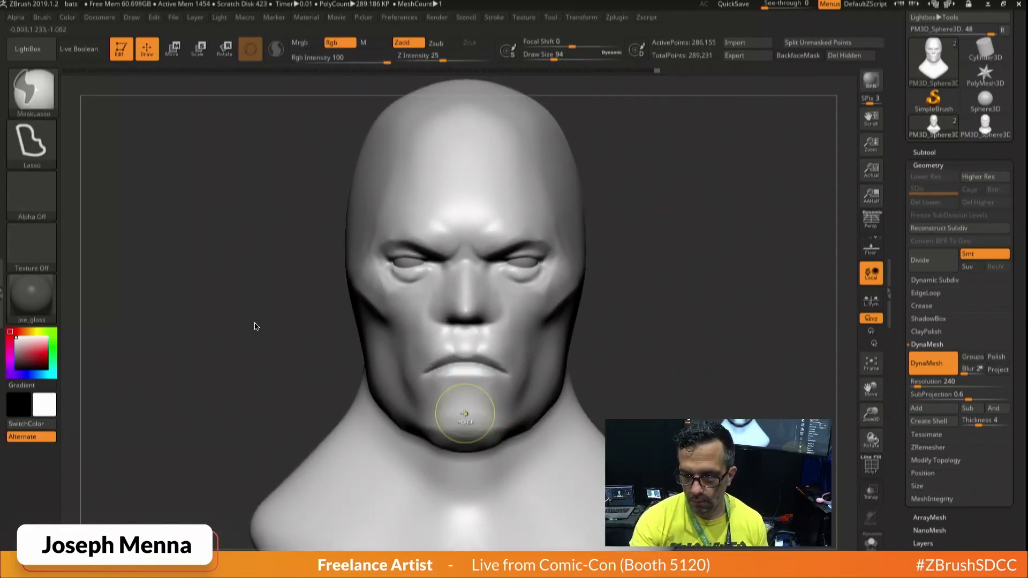
# Draw a tall, pointed ear rising from the side of the head in profile with the CurveQuadFill brush.
pyautogui.moveTo(466, 415)
pyautogui.mouseDown(button='right')
pyautogui.moveTo(560, 383)
pyautogui.moveTo(514, 362)
pyautogui.moveTo(532, 402)
pyautogui.moveTo(582, 371)
pyautogui.moveTo(518, 393)
pyautogui.mouseUp(button='right')
pyautogui.press('space')
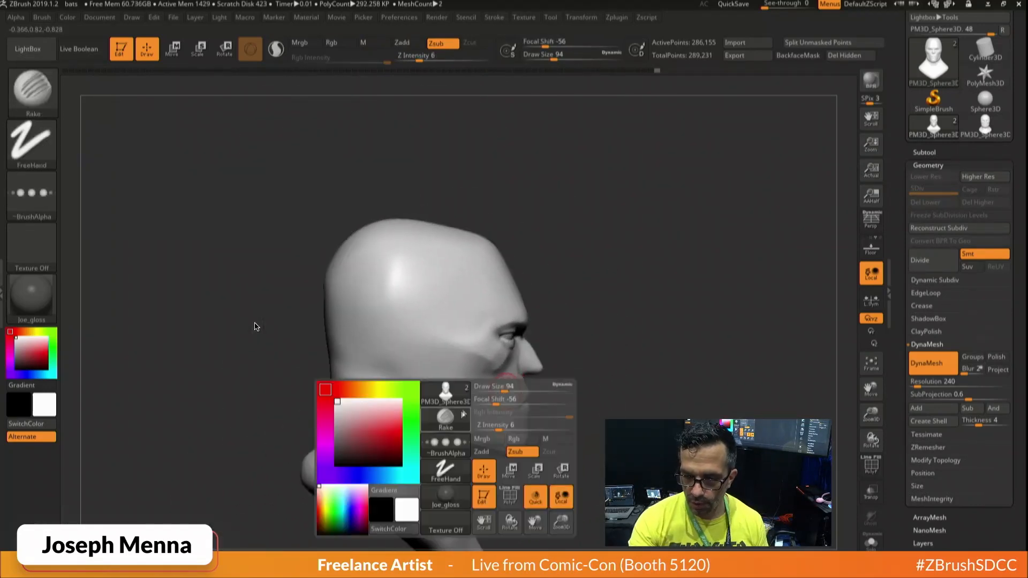
pyautogui.click(452, 418)
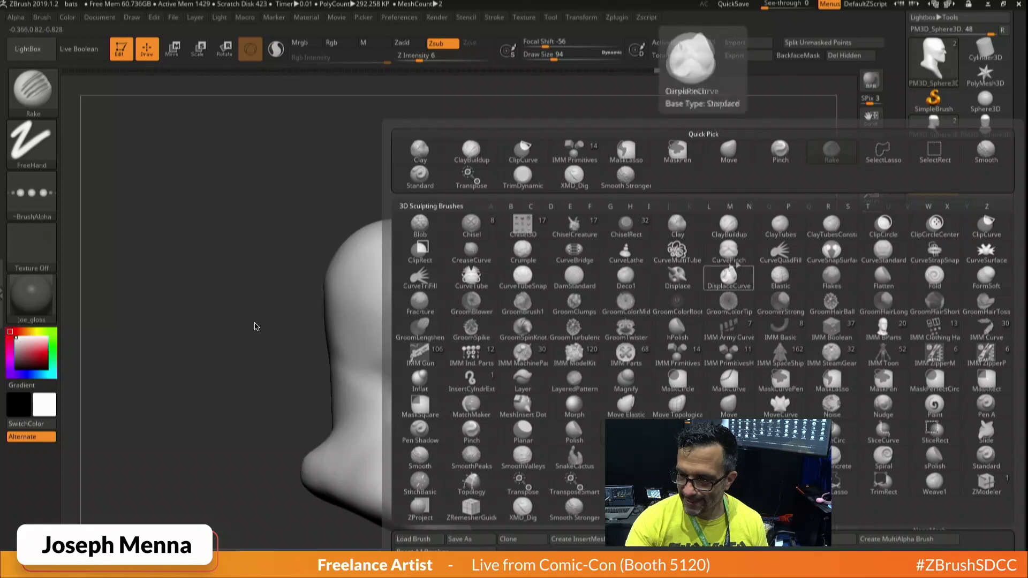
pyautogui.click(779, 251)
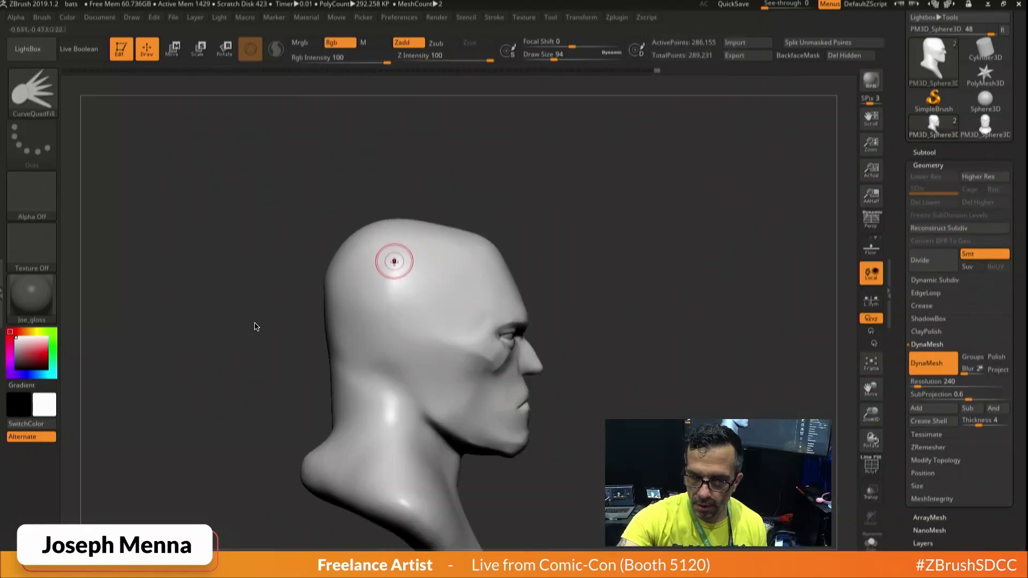
pyautogui.moveTo(403, 228); pyautogui.dragTo(403, 226)
pyautogui.hotkey('ctrl', 'z')
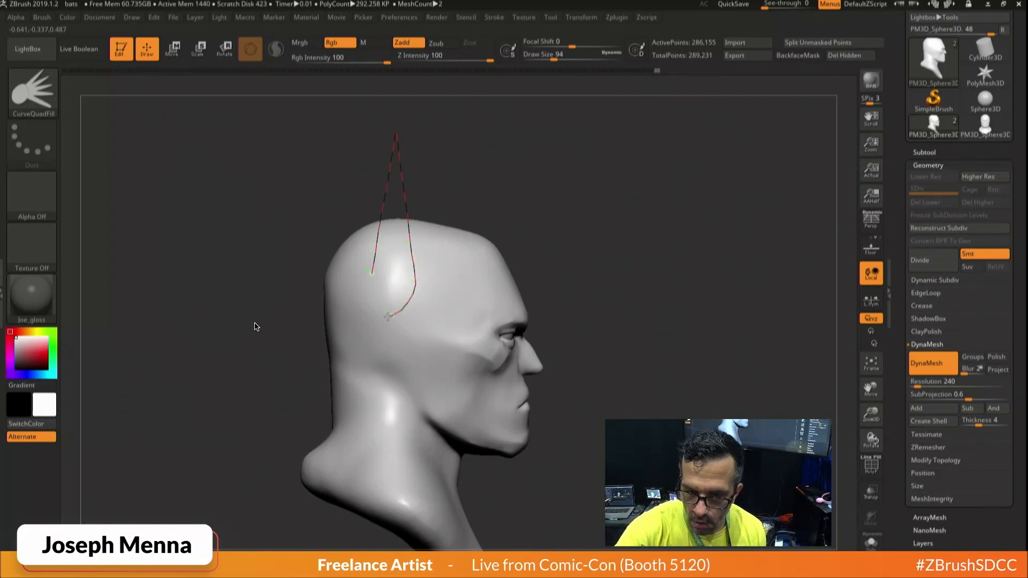
pyautogui.moveTo(370, 279); pyautogui.dragTo(368, 280)
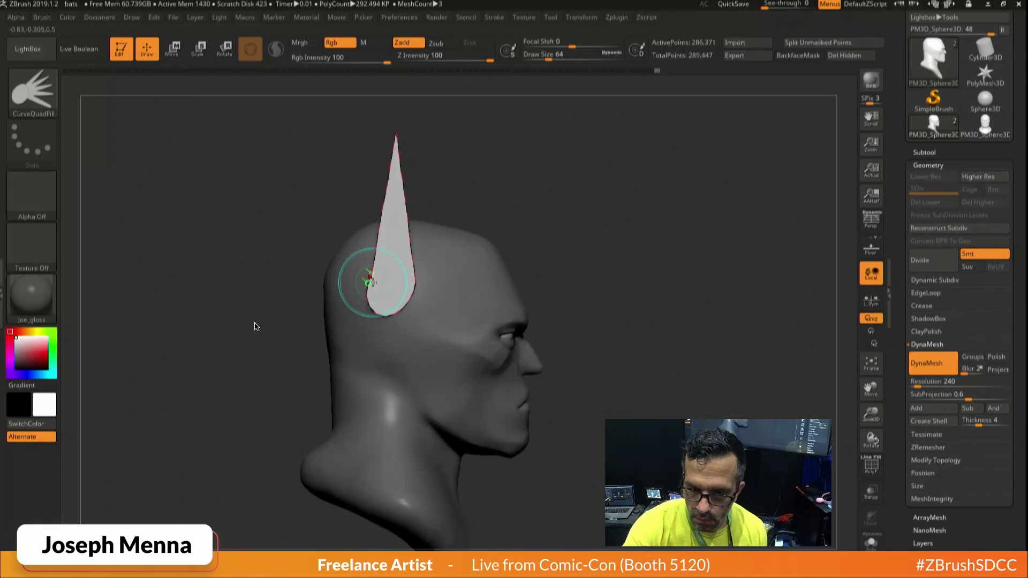
# Thin the mirrored ear pieces along X and move them outward to the sides of the head.
pyautogui.moveTo(392, 347); pyautogui.dragTo(354, 339, button='right')
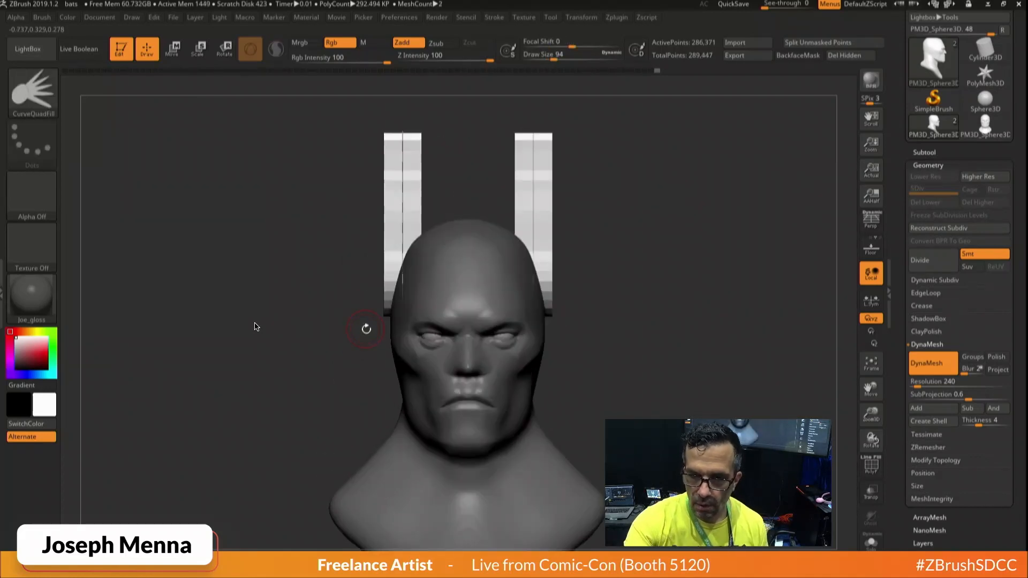
pyautogui.press('w')
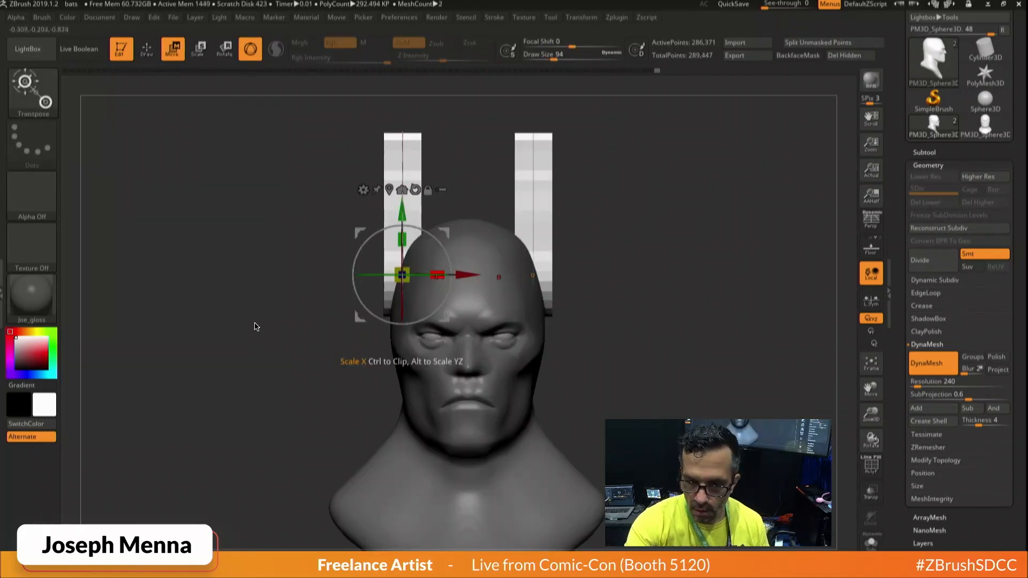
pyautogui.moveTo(420, 275)
pyautogui.mouseDown()
pyautogui.moveTo(409, 276)
pyautogui.moveTo(436, 275)
pyautogui.moveTo(371, 288)
pyautogui.mouseUp()
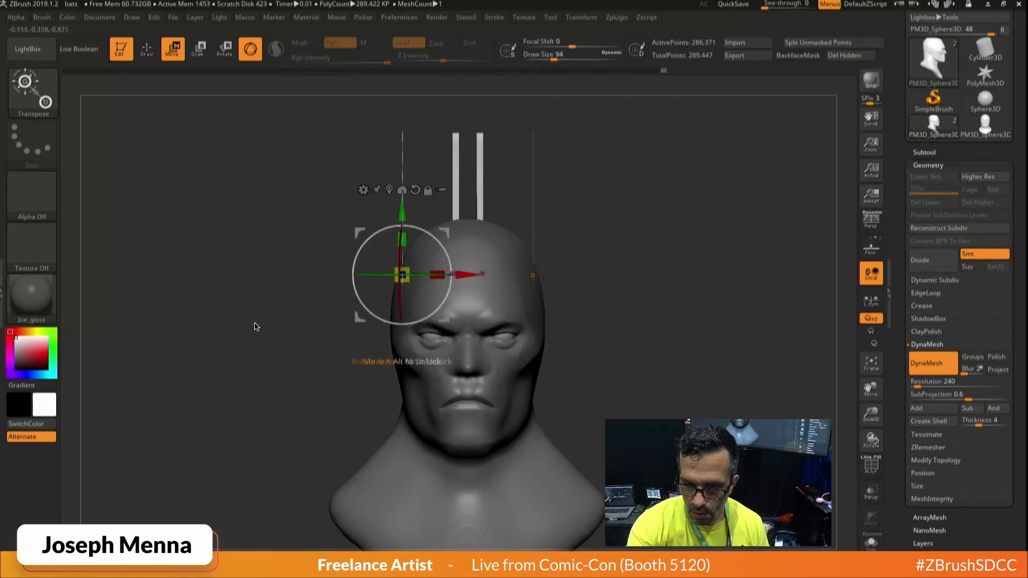
pyautogui.moveTo(467, 275); pyautogui.dragTo(413, 275)
# Split the unmasked ears into their own subtool and switch from CurveQuadFill to the ZRemesherGuides brush.
pyautogui.click(818, 42)
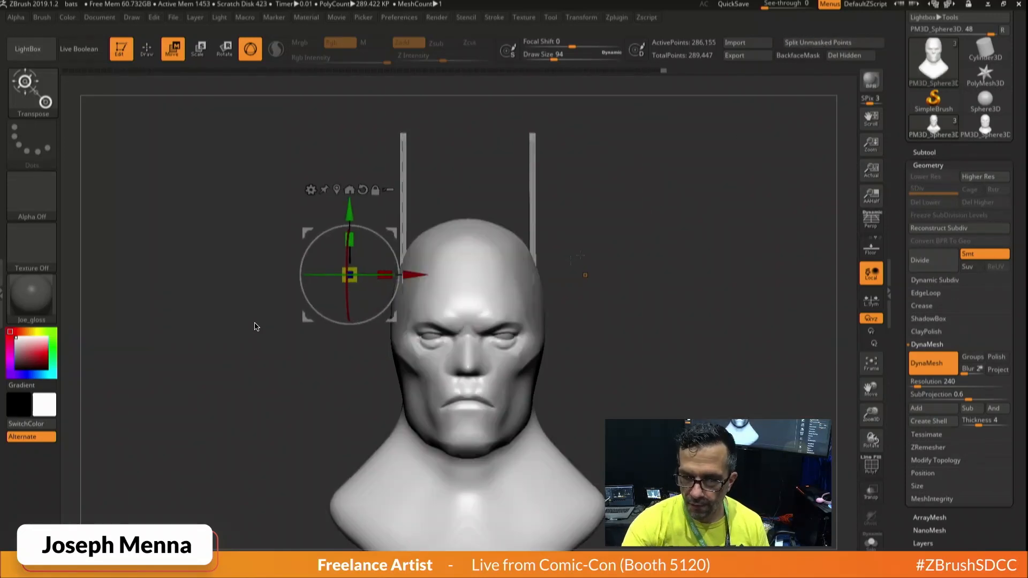
pyautogui.press('q')
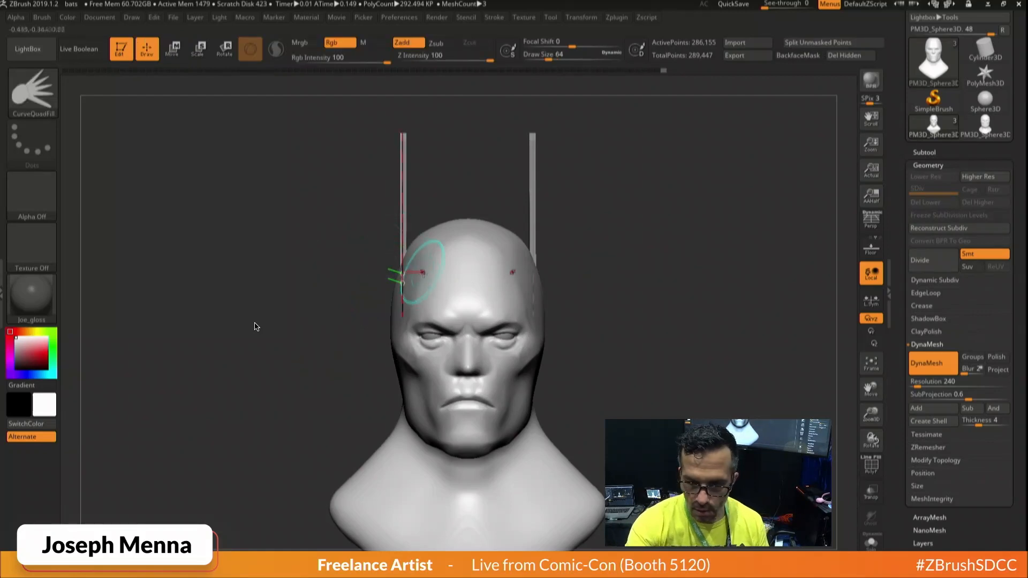
pyautogui.press('space')
pyautogui.click(379, 328)
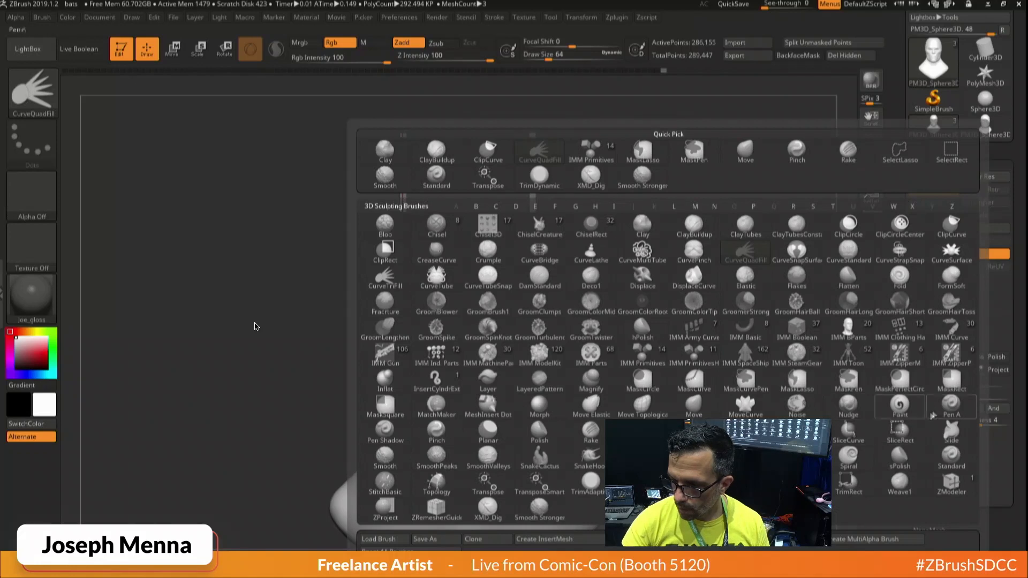
pyautogui.click(437, 509)
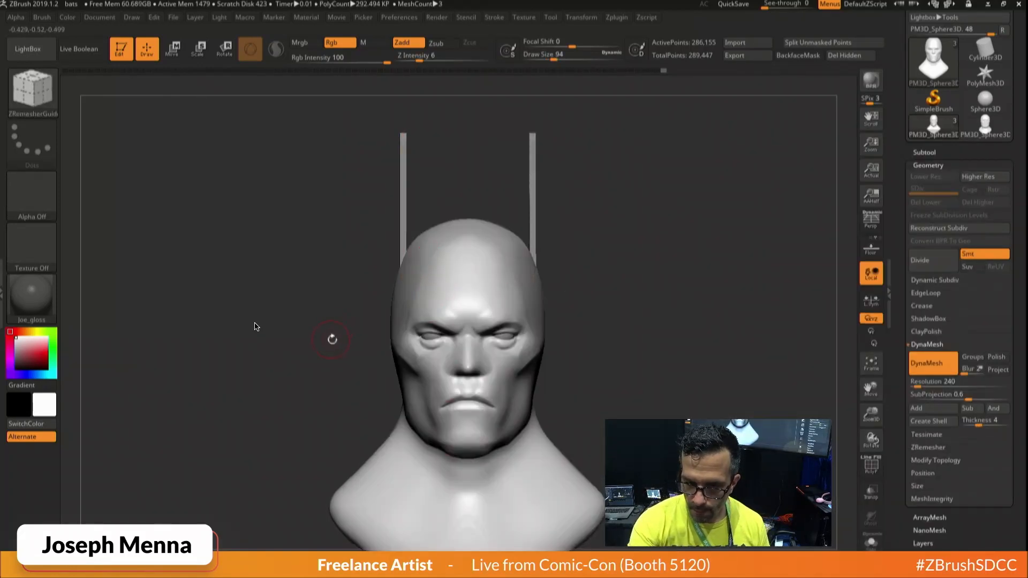
# Make the ears the active subtool and face the head straight from the front.
pyautogui.moveTo(369, 331); pyautogui.dragTo(587, 314)
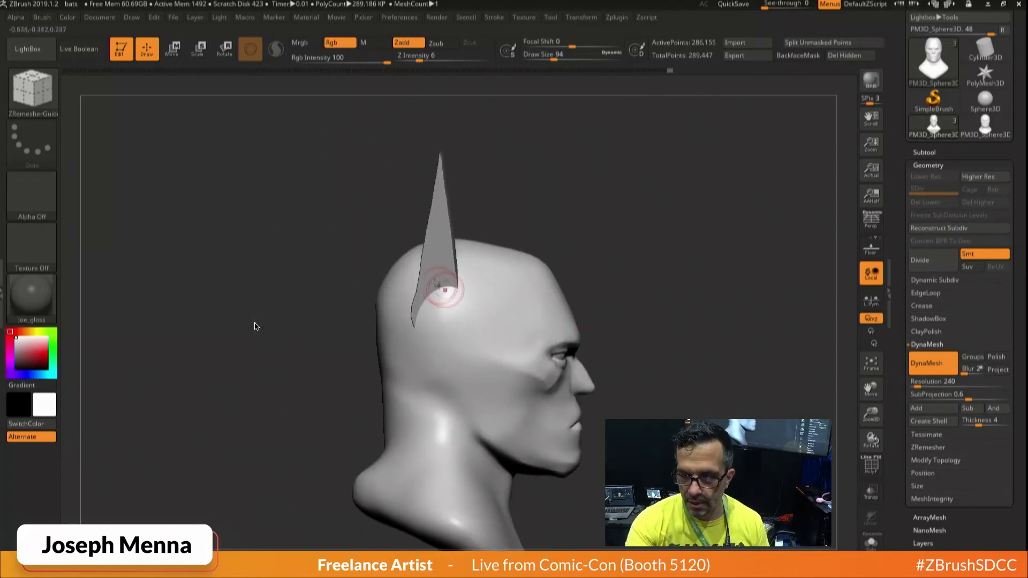
pyautogui.keyDown('alt'); pyautogui.moveTo(433, 273); pyautogui.dragTo(437, 269); pyautogui.keyUp('alt')
pyautogui.keyDown('alt'); pyautogui.click(456, 267); pyautogui.keyUp('alt')
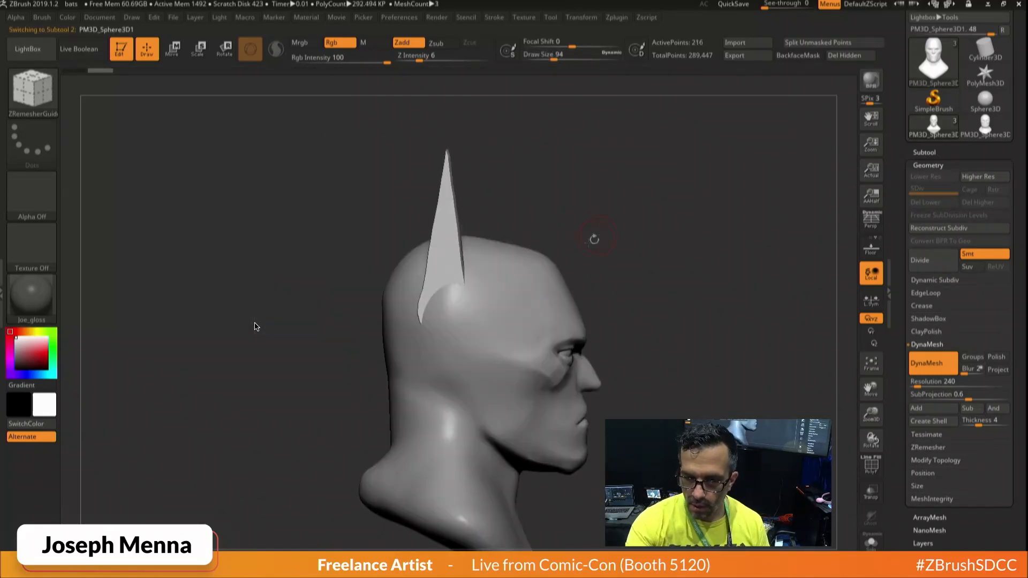
pyautogui.keyDown('shift'); pyautogui.moveTo(594, 239); pyautogui.dragTo(527, 236); pyautogui.keyUp('shift')
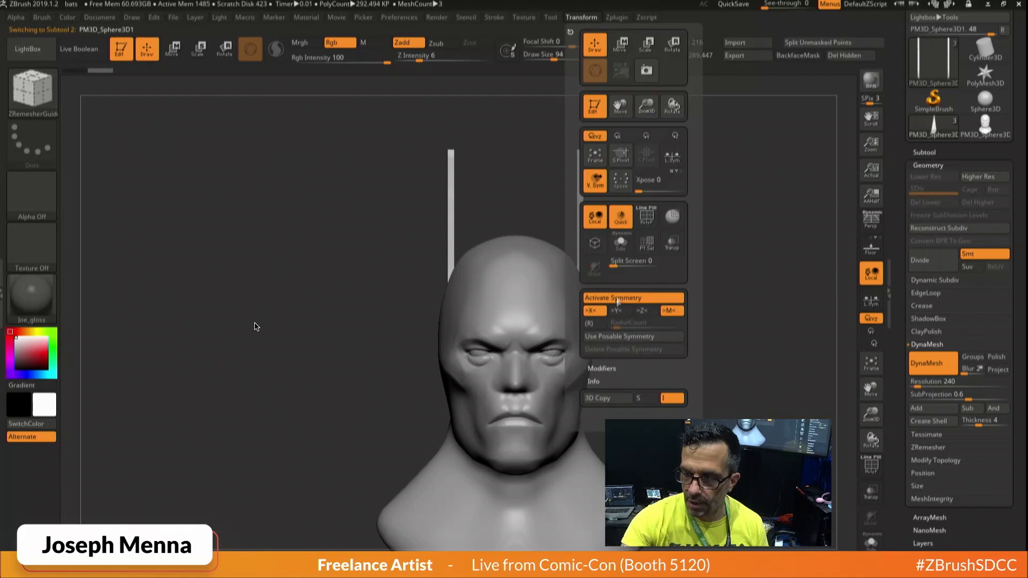
# Try to cut off the ear on the character's left side with a vertical clip line from the front.
pyautogui.moveTo(557, 115)
pyautogui.keyDown('ctrl'); pyautogui.keyDown('shift'); pyautogui.mouseDown()
pyautogui.moveTo(629, 375)
pyautogui.moveTo(586, 375)
pyautogui.moveTo(560, 459)
pyautogui.mouseUp(); pyautogui.keyUp('shift'); pyautogui.keyUp('ctrl')
pyautogui.hotkey('ctrl', 'z')
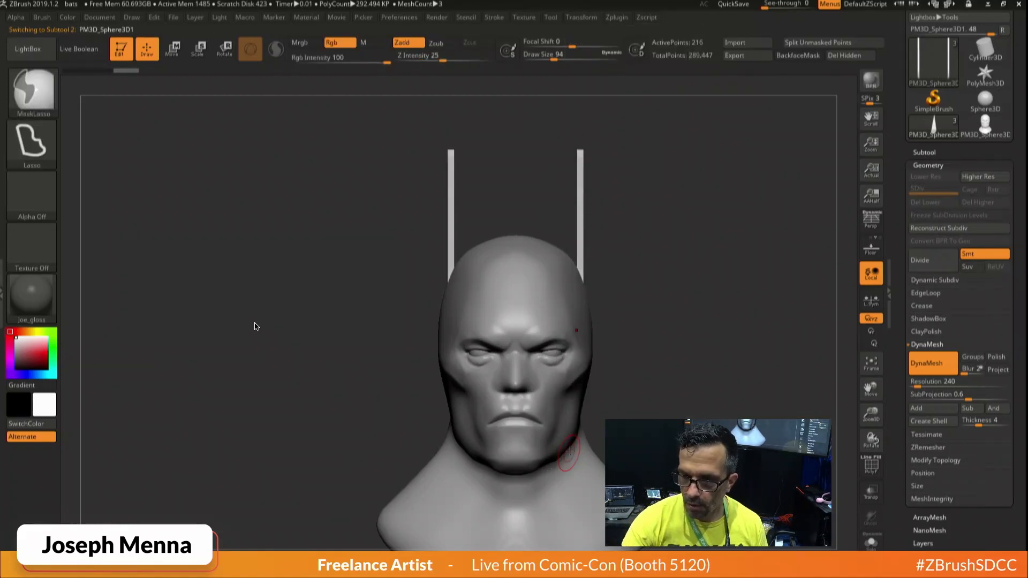
pyautogui.keyDown('ctrl'); pyautogui.keyDown('shift'); pyautogui.moveTo(558, 129); pyautogui.dragTo(562, 503); pyautogui.keyUp('shift'); pyautogui.keyUp('ctrl')
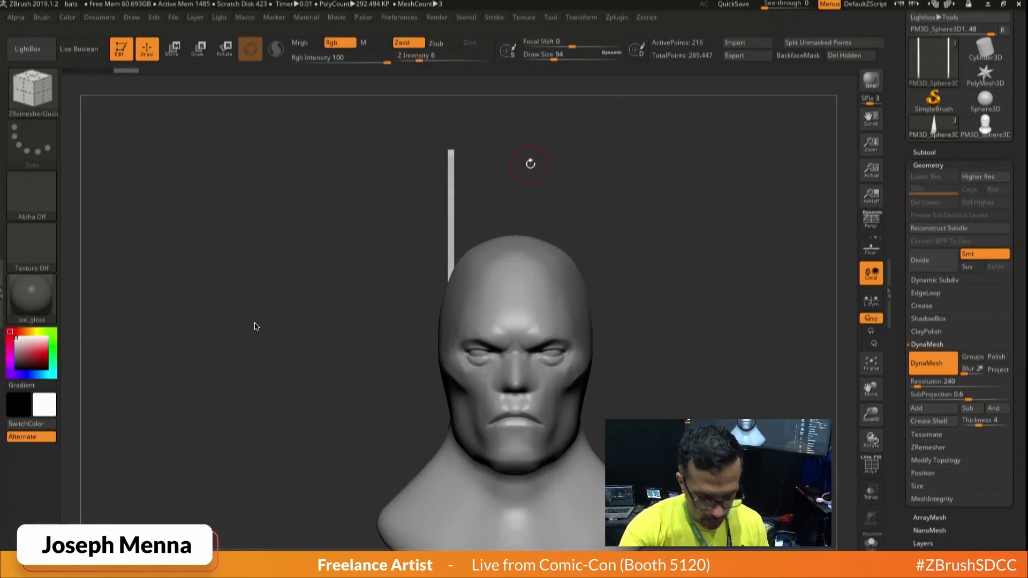
pyautogui.press('w')
pyautogui.moveTo(448, 188); pyautogui.dragTo(475, 224, button='right')
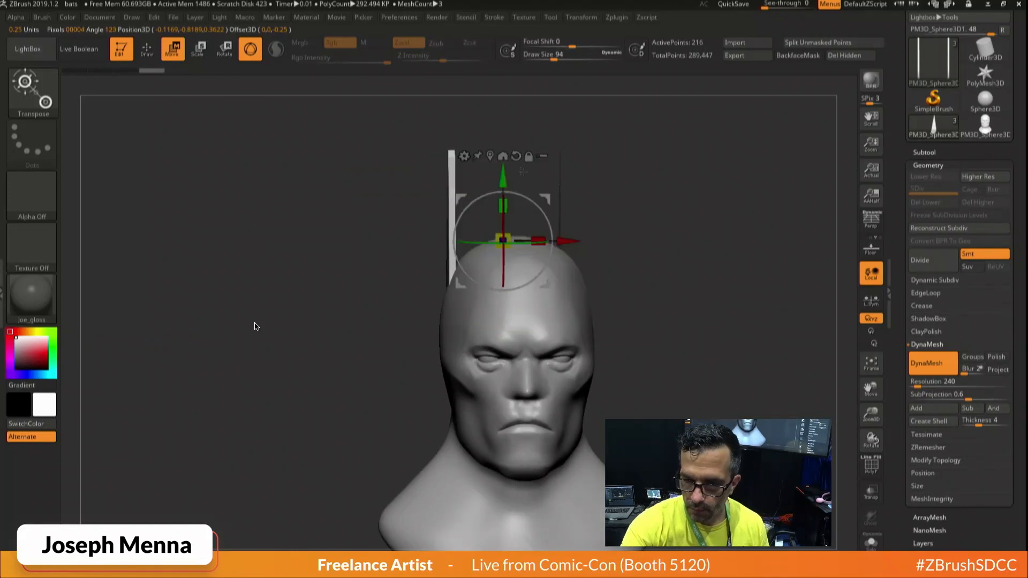
pyautogui.moveTo(593, 197)
pyautogui.mouseDown()
pyautogui.moveTo(612, 197)
pyautogui.moveTo(613, 225)
pyautogui.moveTo(610, 196)
pyautogui.mouseUp()
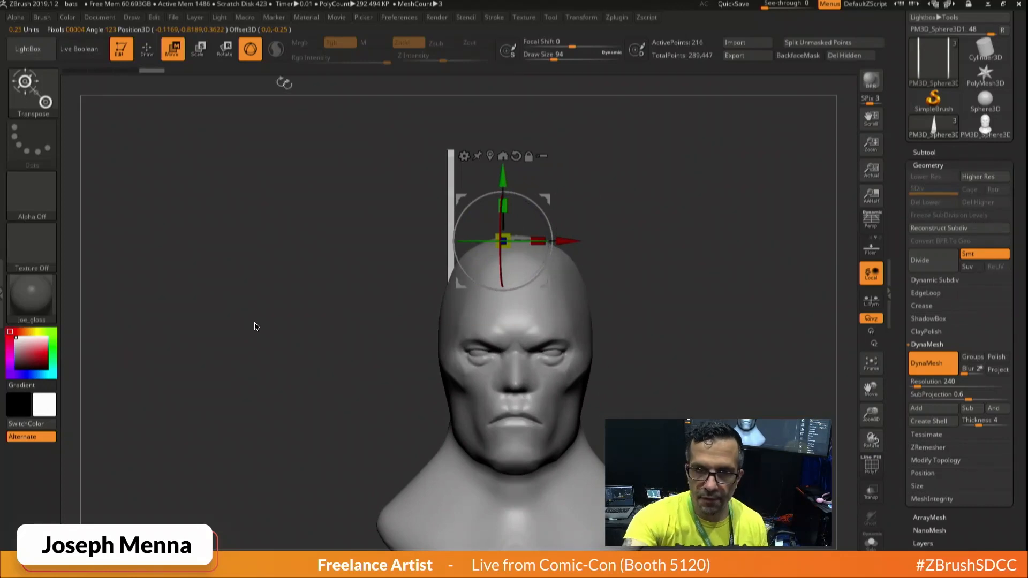
# Isolate the ear on the character's right side with the SelectLasso brush and delete the hidden geometry.
pyautogui.click(146, 48)
pyautogui.press('space')
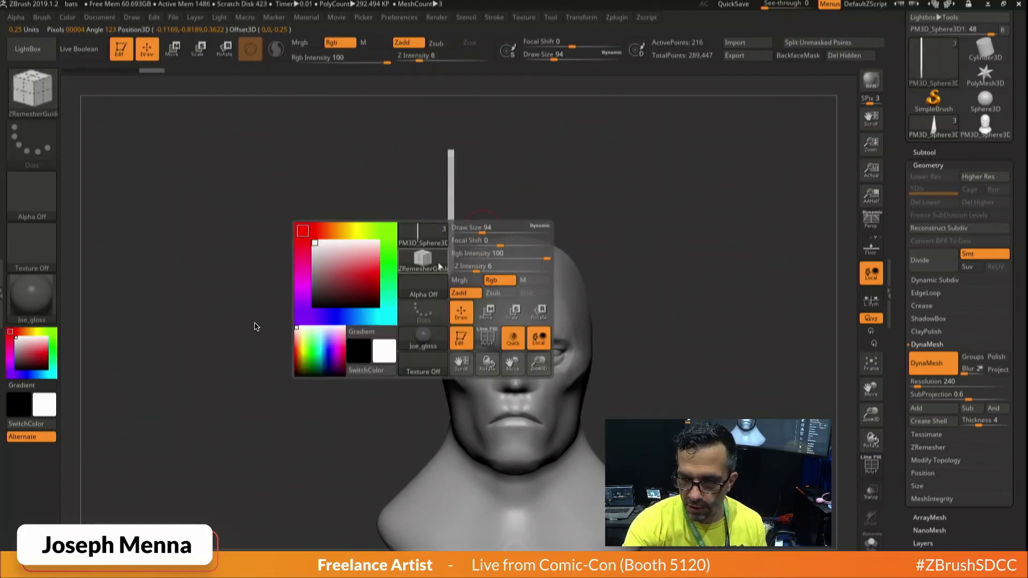
pyautogui.click(439, 266)
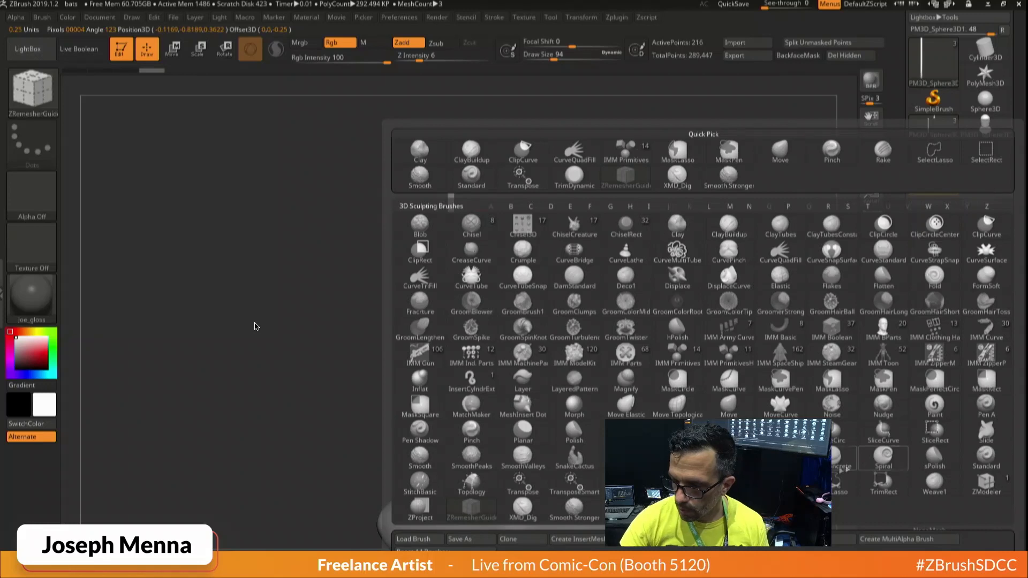
pyautogui.click(677, 152)
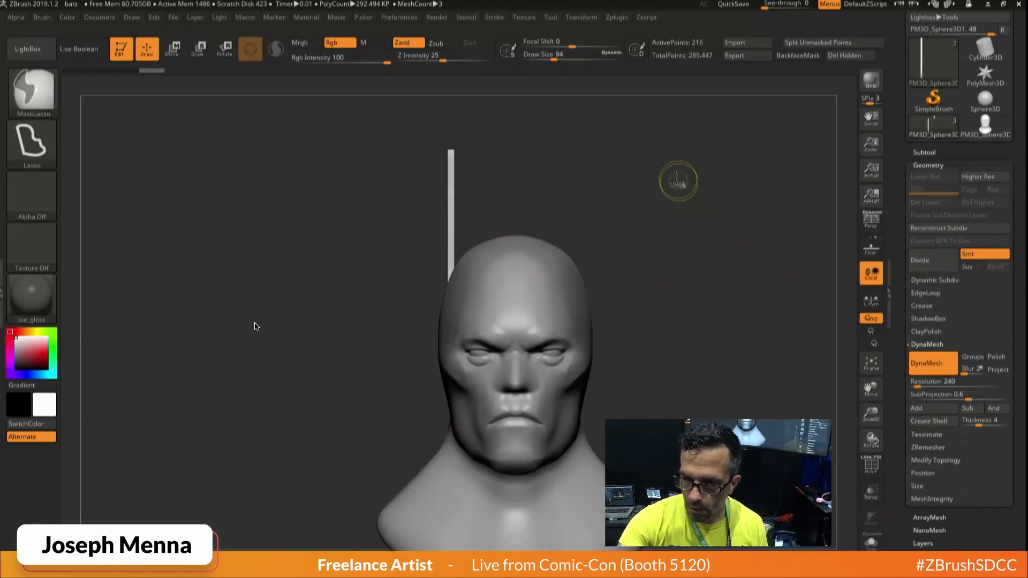
pyautogui.moveTo(676, 173)
pyautogui.keyDown('ctrl'); pyautogui.keyDown('shift'); pyautogui.mouseDown()
pyautogui.moveTo(573, 126)
pyautogui.moveTo(501, 220)
pyautogui.moveTo(619, 213)
pyautogui.mouseUp(); pyautogui.keyUp('shift'); pyautogui.keyUp('ctrl')
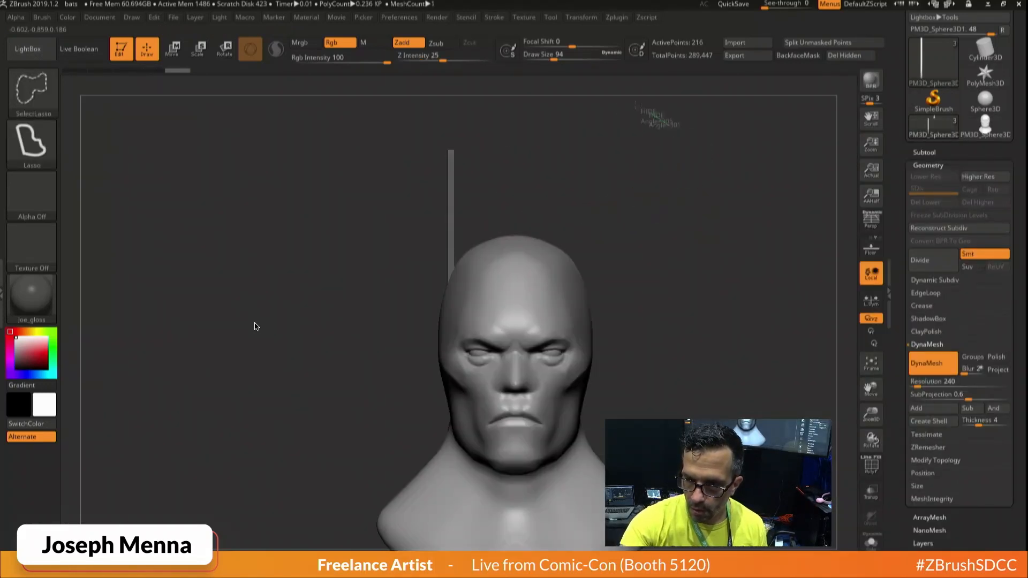
pyautogui.moveTo(637, 106)
pyautogui.keyDown('ctrl'); pyautogui.keyDown('shift'); pyautogui.mouseDown()
pyautogui.moveTo(496, 192)
pyautogui.moveTo(525, 347)
pyautogui.moveTo(766, 374)
pyautogui.mouseUp(); pyautogui.keyUp('shift'); pyautogui.keyUp('ctrl')
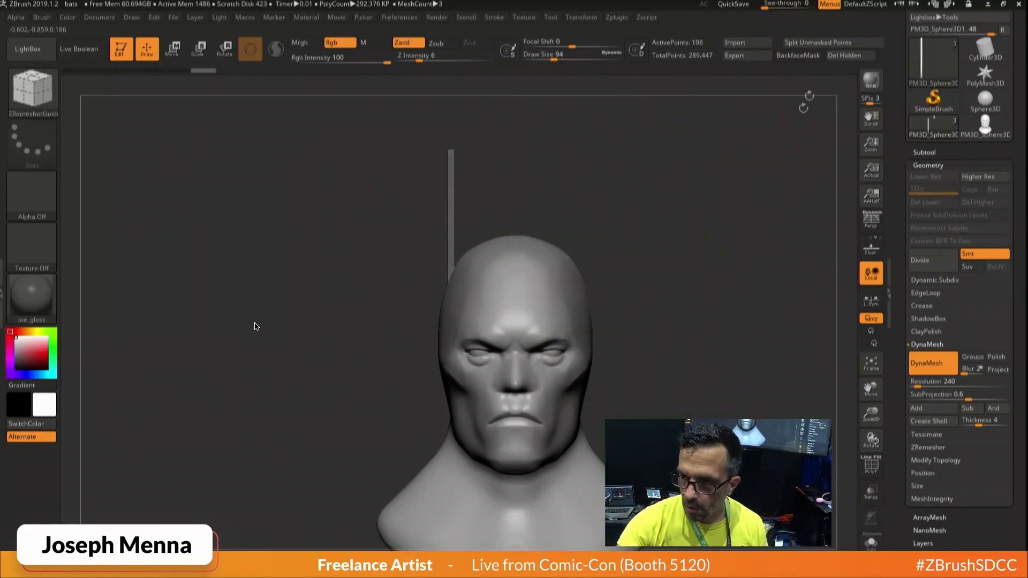
pyautogui.click(844, 56)
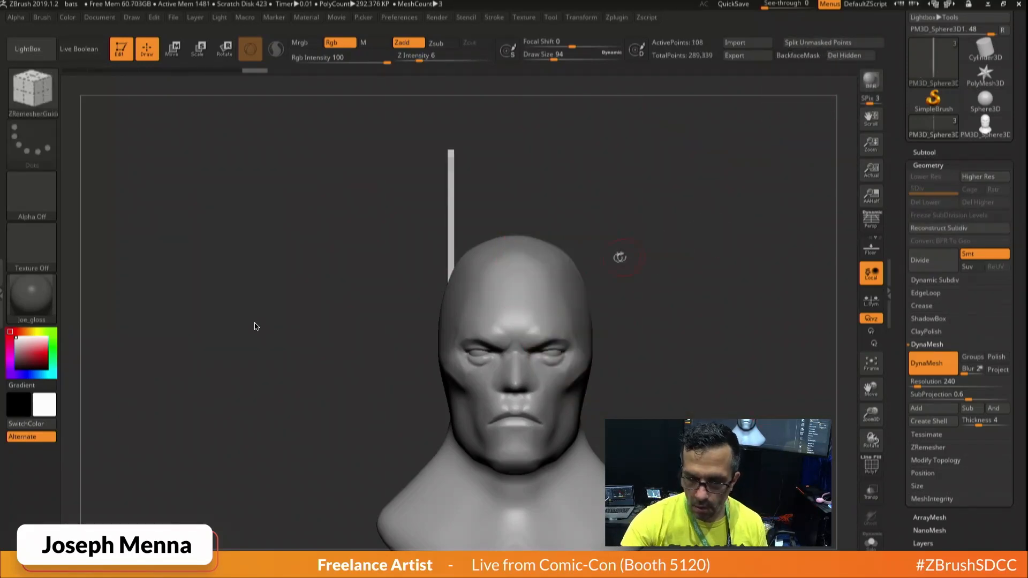
# Apply a Deformer Hard cage to the remaining ear with the transform gizmo.
pyautogui.press('w')
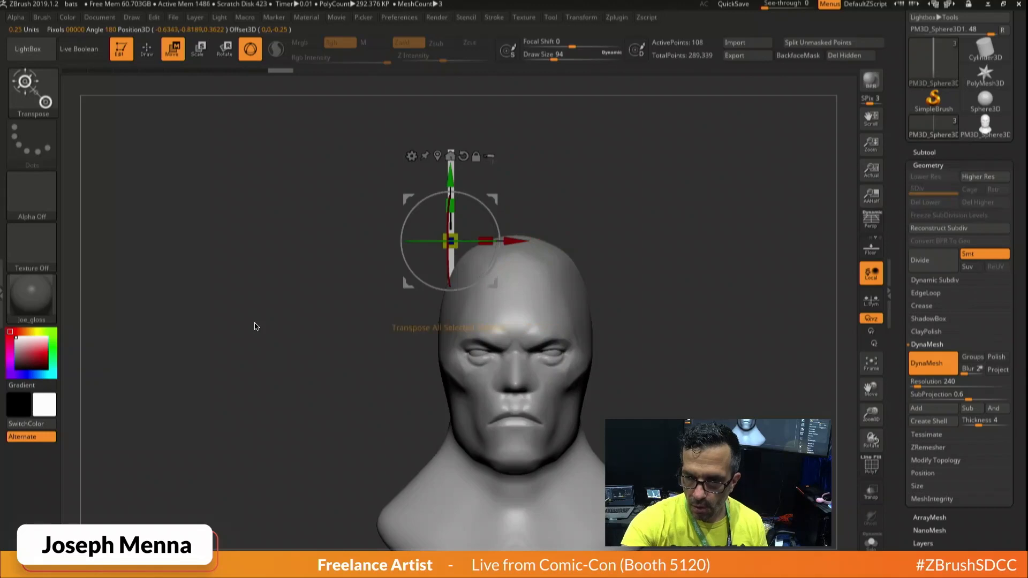
pyautogui.keyDown('ctrl'); pyautogui.moveTo(569, 121); pyautogui.dragTo(547, 432, button='right'); pyautogui.keyUp('ctrl')
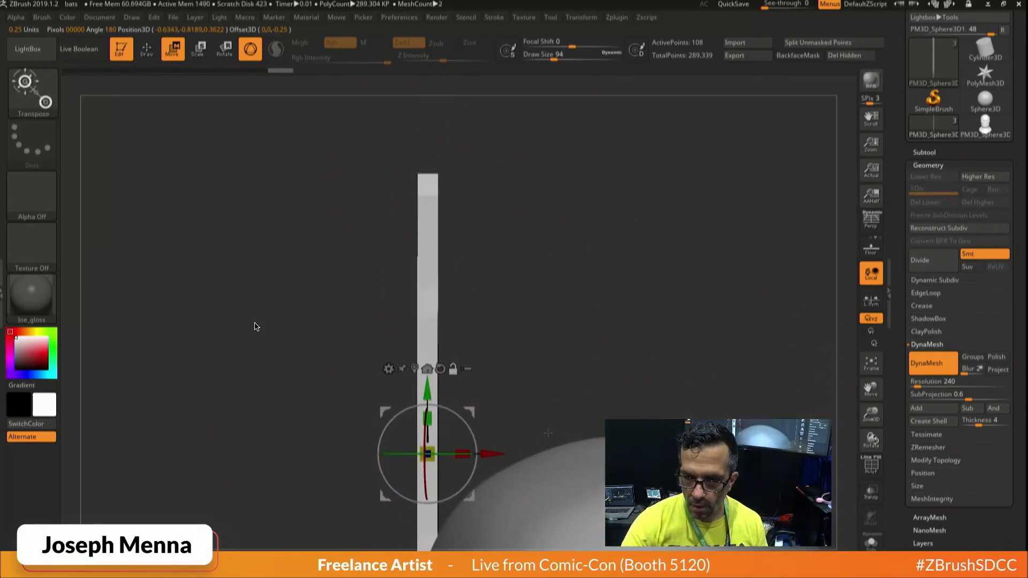
pyautogui.moveTo(656, 371)
pyautogui.mouseDown()
pyautogui.moveTo(757, 381)
pyautogui.moveTo(676, 378)
pyautogui.mouseUp()
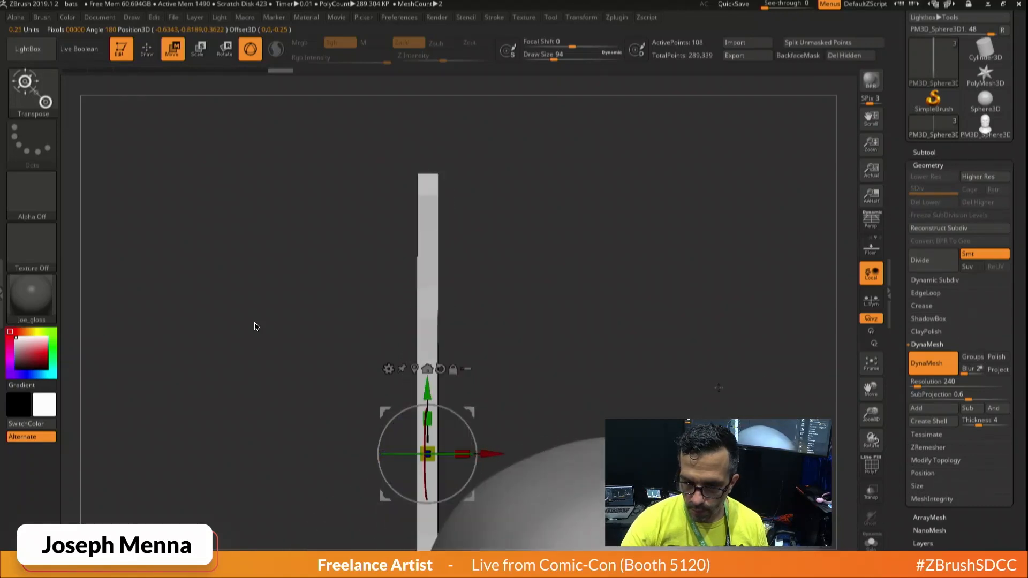
pyautogui.click(388, 369)
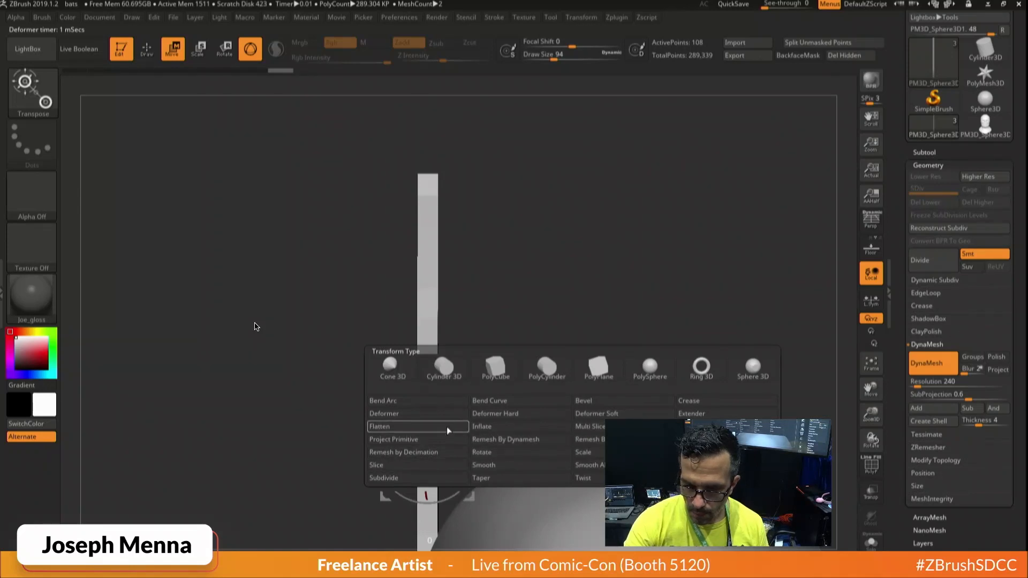
pyautogui.click(517, 414)
# Reduce the ear's deformer cage resolution to 2.
pyautogui.keyDown('ctrl'); pyautogui.moveTo(534, 388); pyautogui.dragTo(516, 333, button='right'); pyautogui.keyUp('ctrl')
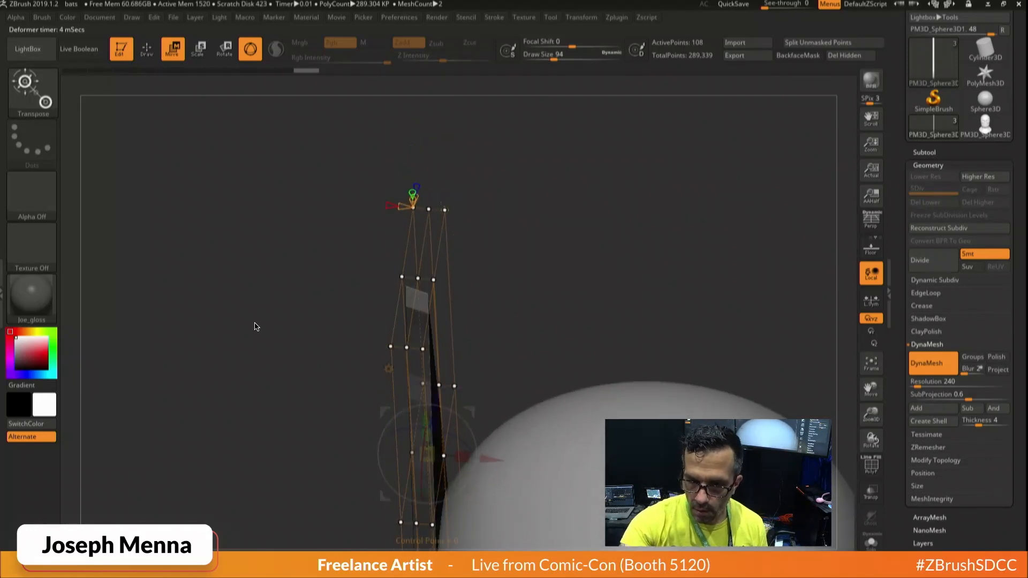
pyautogui.moveTo(420, 196)
pyautogui.mouseDown()
pyautogui.moveTo(398, 206)
pyautogui.moveTo(417, 199)
pyautogui.mouseUp()
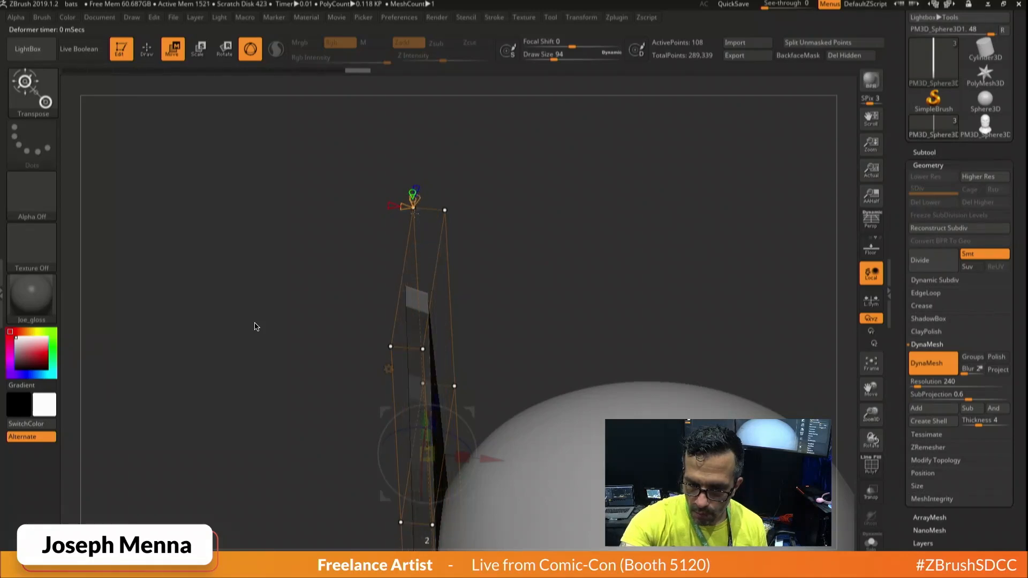
pyautogui.moveTo(418, 196); pyautogui.dragTo(485, 193, button='right')
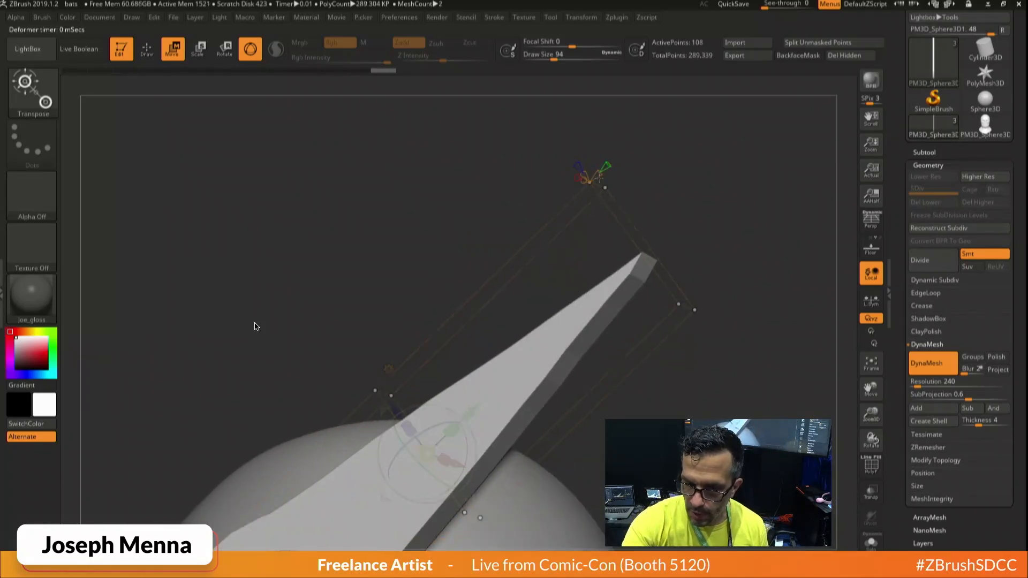
# Adjust the deformer cage's resolution along the axes at the ear's tip, checking from the side and front.
pyautogui.moveTo(255, 326); pyautogui.dragTo(261, 326)
pyautogui.moveTo(601, 173); pyautogui.dragTo(599, 173)
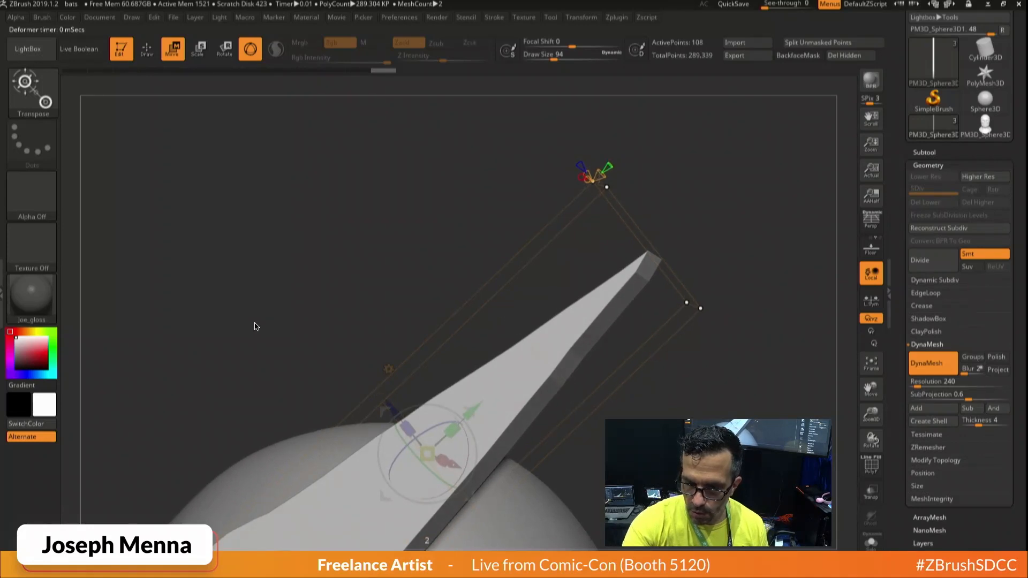
pyautogui.moveTo(254, 324); pyautogui.dragTo(184, 326)
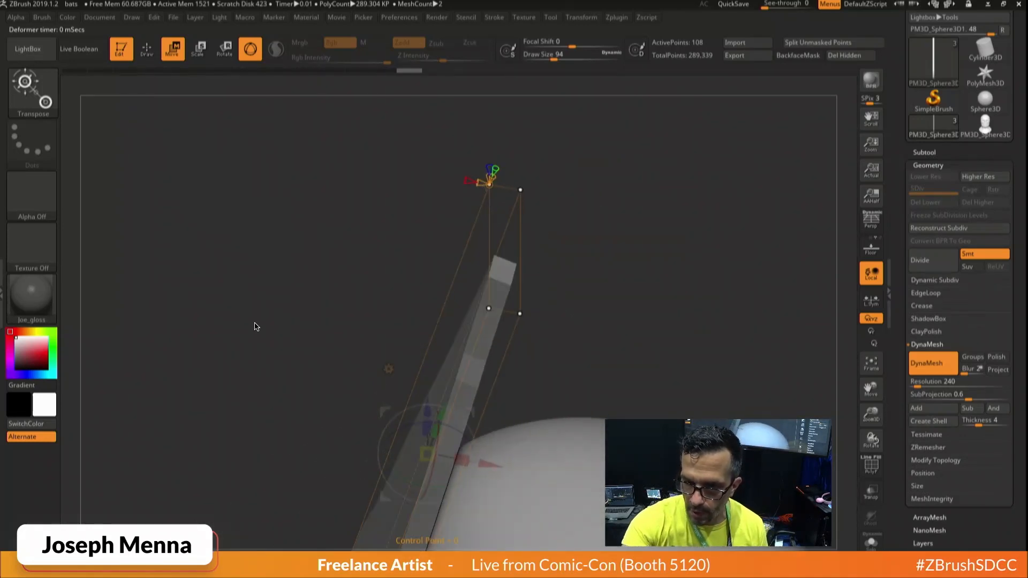
pyautogui.moveTo(478, 182); pyautogui.dragTo(473, 182)
pyautogui.moveTo(533, 201); pyautogui.dragTo(514, 191)
# Select the cage's control points around the ear's tip and scale them inward to thin the ear's upper end.
pyautogui.click(503, 170)
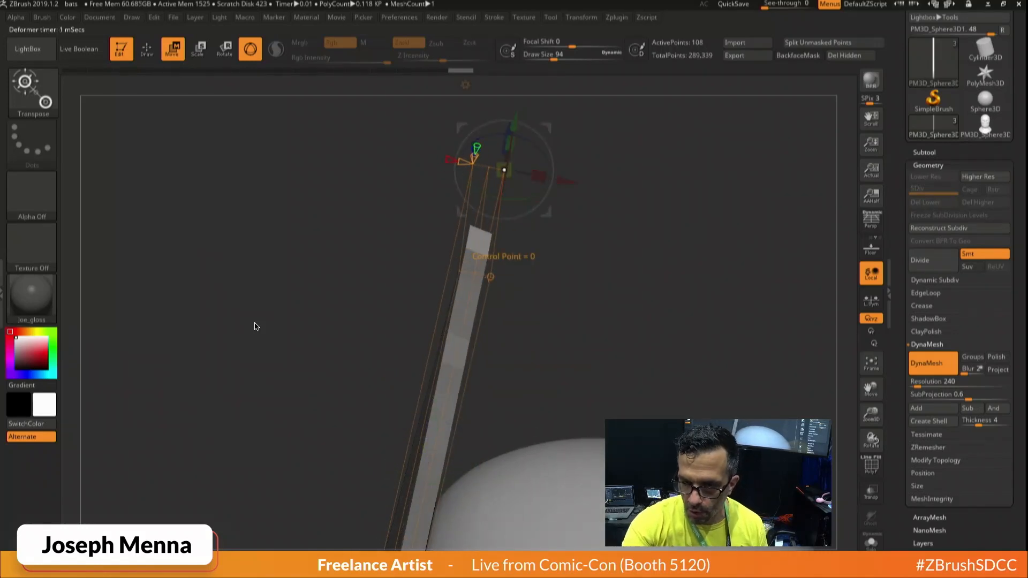
pyautogui.keyDown('shift'); pyautogui.click(490, 276); pyautogui.keyUp('shift')
pyautogui.keyDown('shift'); pyautogui.click(458, 271); pyautogui.keyUp('shift')
pyautogui.keyDown('shift'); pyautogui.click(473, 163); pyautogui.keyUp('shift')
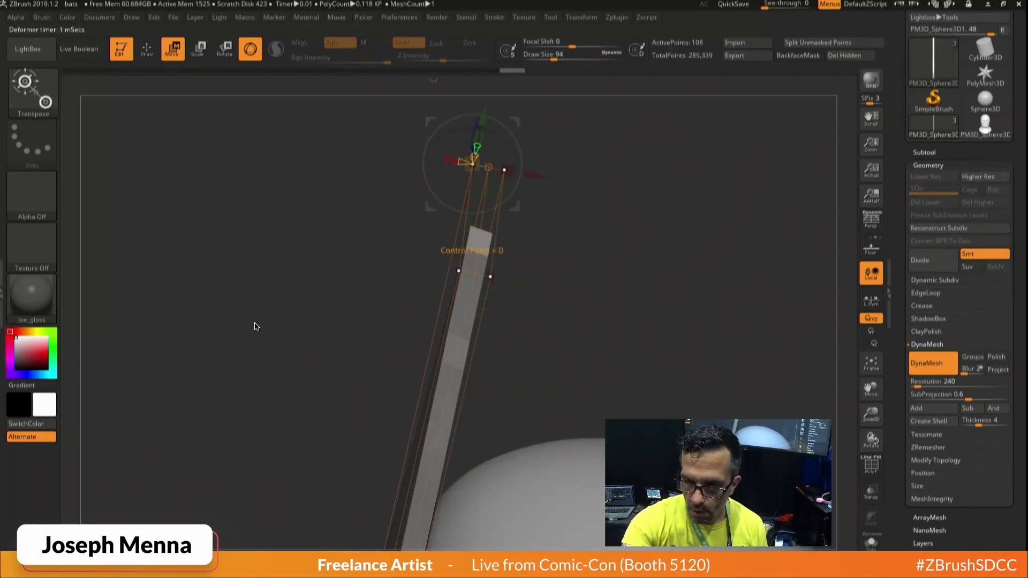
pyautogui.keyDown('shift'); pyautogui.click(488, 167); pyautogui.keyUp('shift')
pyautogui.keyDown('shift'); pyautogui.click(474, 273); pyautogui.keyUp('shift')
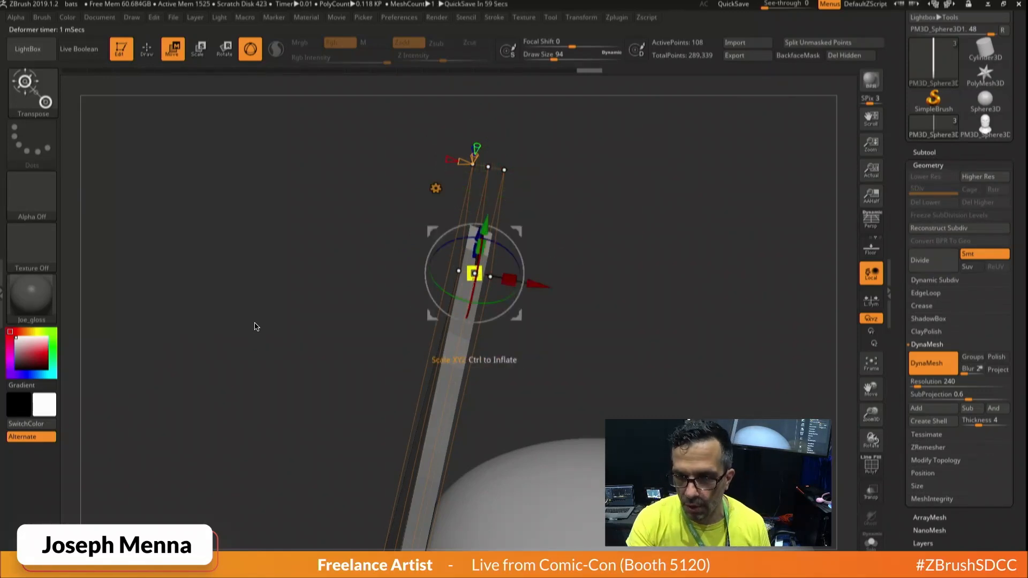
pyautogui.moveTo(509, 279); pyautogui.dragTo(483, 356)
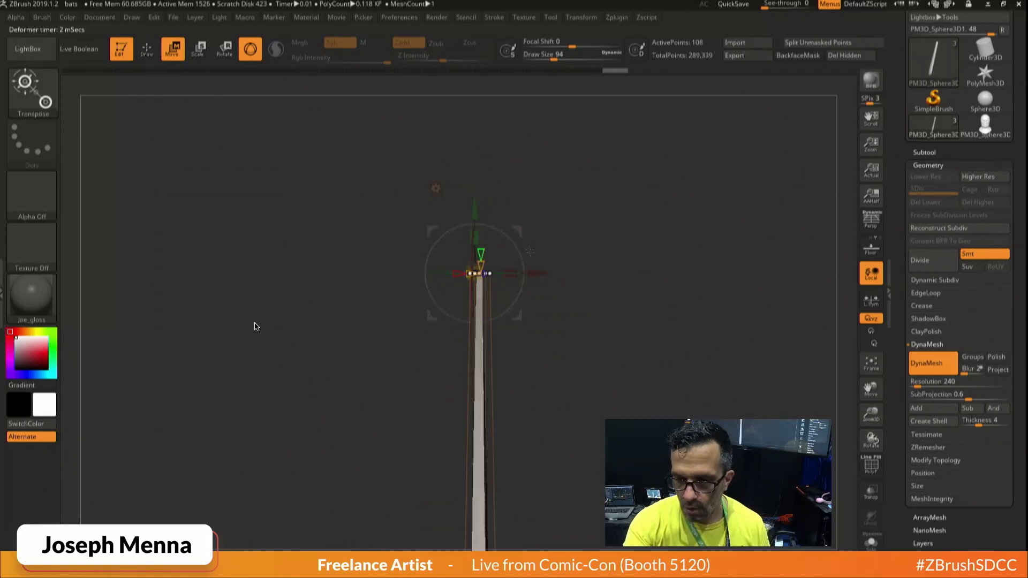
# Check the tapered ear in profile and accept its Deformer Hard changes.
pyautogui.moveTo(554, 312)
pyautogui.keyDown('alt'); pyautogui.mouseDown(button='right')
pyautogui.moveTo(551, 245)
pyautogui.moveTo(554, 271)
pyautogui.mouseUp(button='right'); pyautogui.keyUp('alt')
pyautogui.moveTo(554, 270); pyautogui.dragTo(610, 281, button='right')
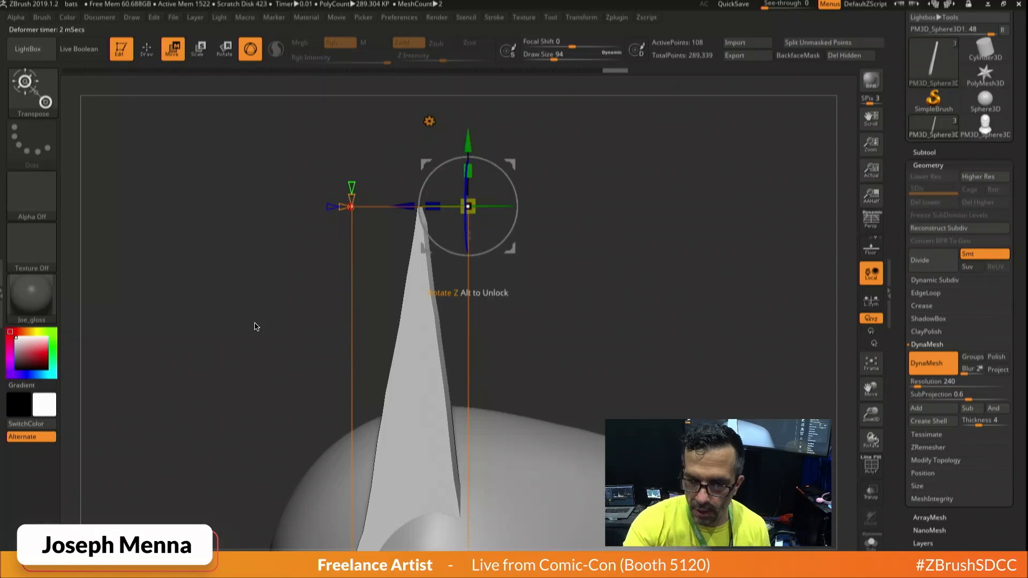
pyautogui.moveTo(548, 243); pyautogui.dragTo(558, 244, button='right')
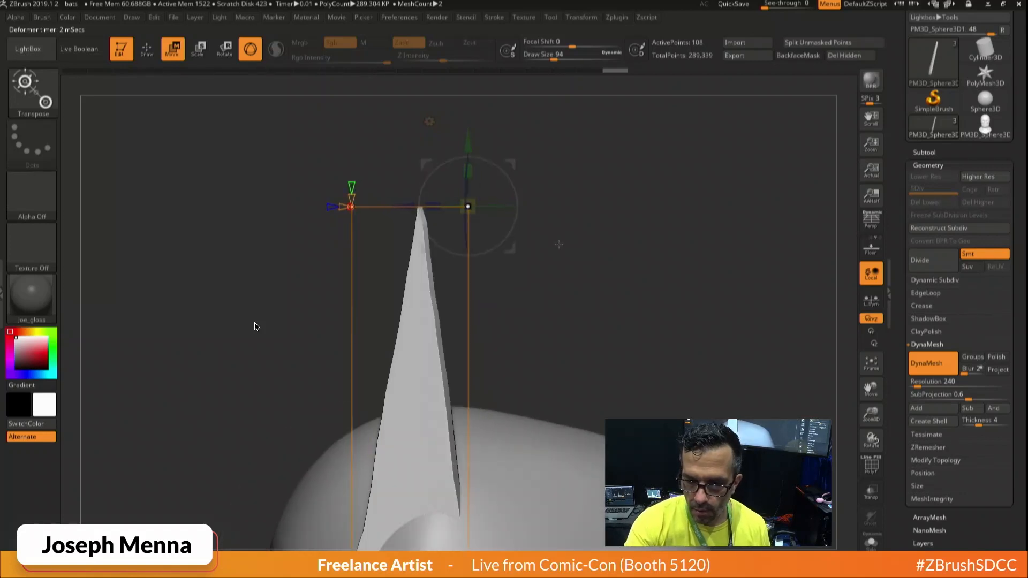
pyautogui.click(429, 121)
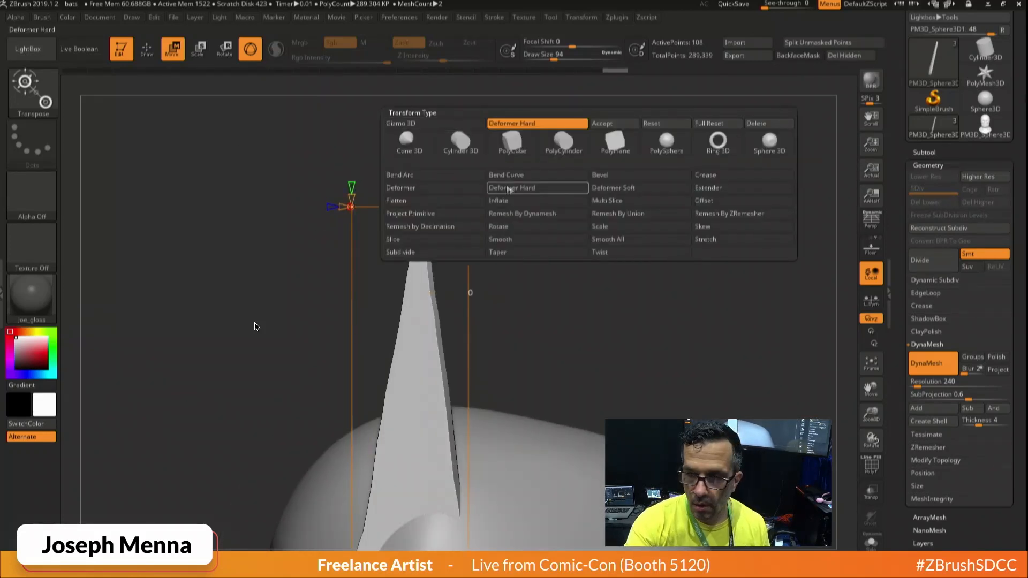
pyautogui.click(609, 124)
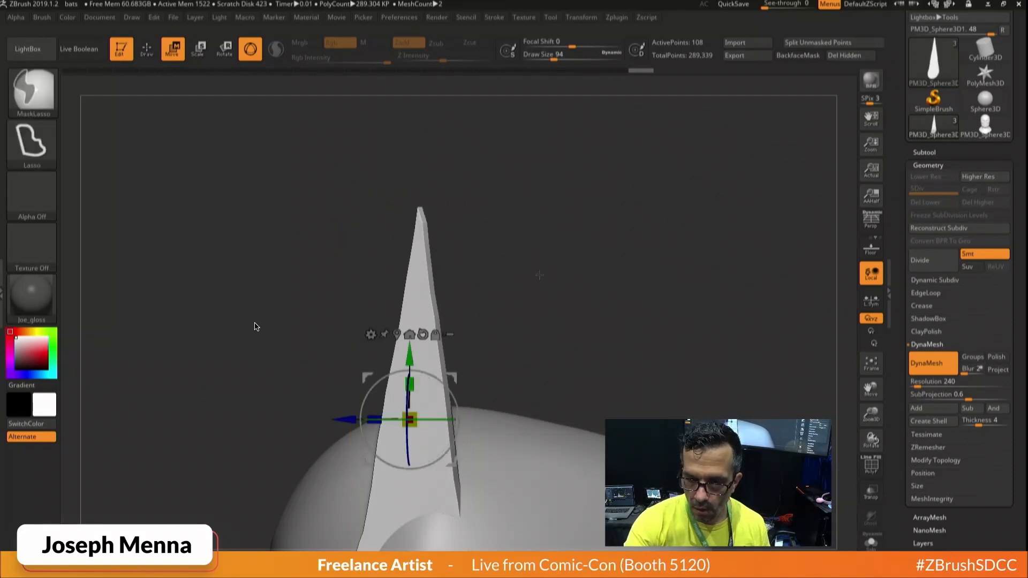
# Return to Draw mode and remesh the tapered ear with DynaMesh at resolution 240.
pyautogui.keyDown('ctrl'); pyautogui.moveTo(541, 275); pyautogui.dragTo(525, 253, button='right'); pyautogui.keyUp('ctrl')
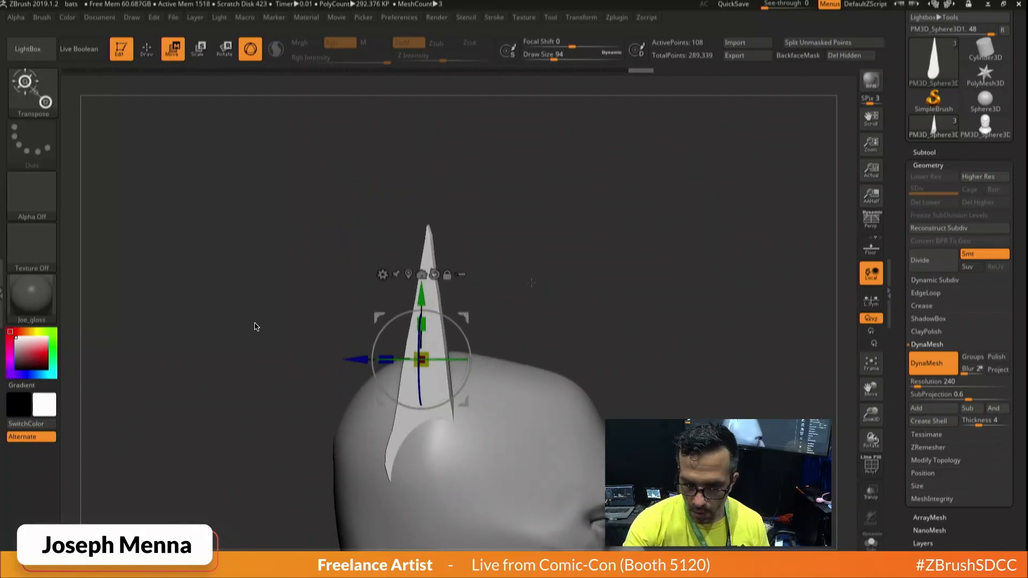
pyautogui.press('q')
pyautogui.keyDown('ctrl'); pyautogui.moveTo(495, 284); pyautogui.dragTo(502, 314, button='right'); pyautogui.keyUp('ctrl')
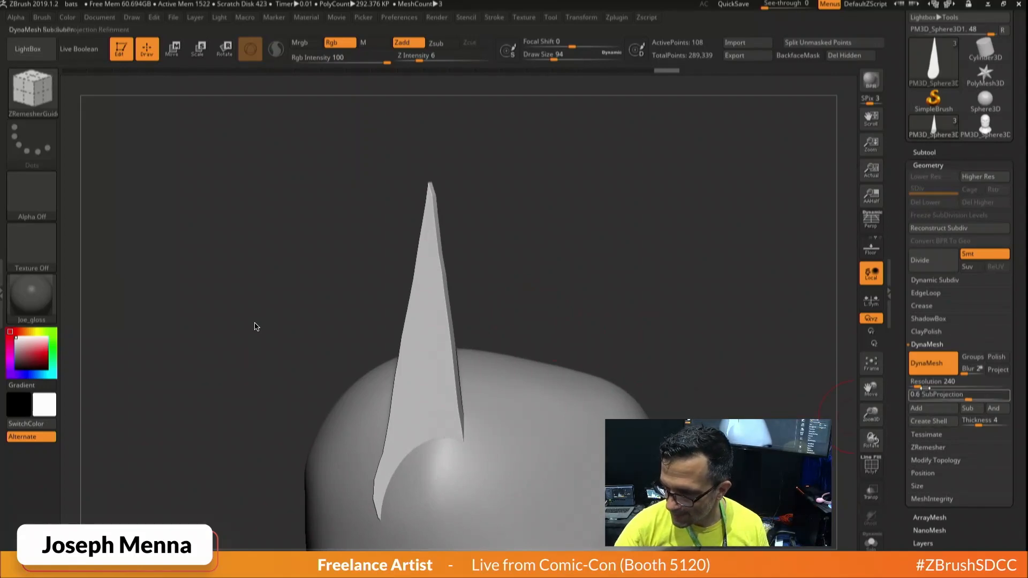
pyautogui.keyDown('ctrl'); pyautogui.moveTo(819, 405); pyautogui.dragTo(769, 401); pyautogui.keyUp('ctrl')
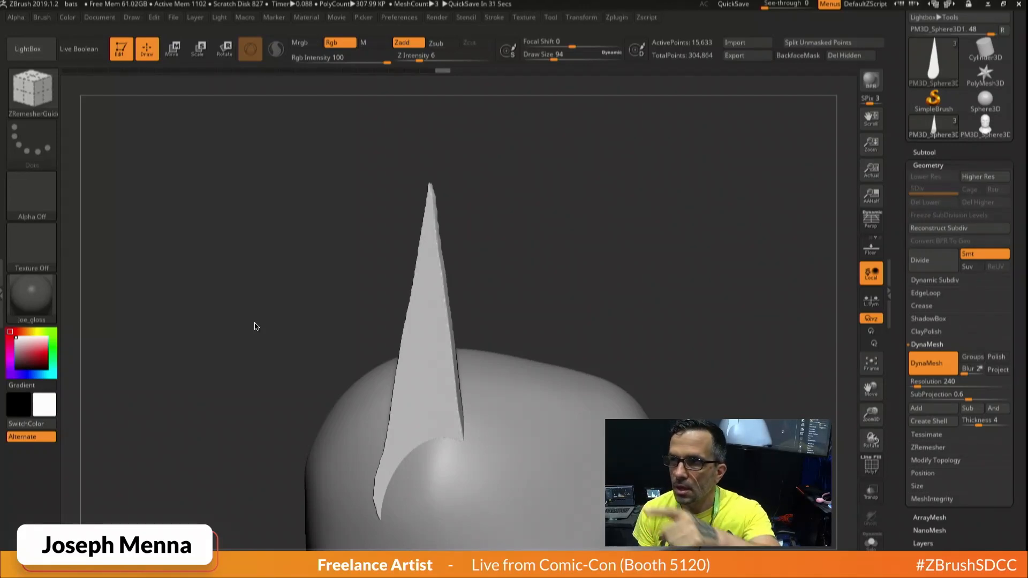
# Raise the ear's DynaMesh resolution to 944, try to remesh, and repeat the attempt at 1768.
pyautogui.moveTo(583, 322)
pyautogui.mouseDown()
pyautogui.moveTo(542, 321)
pyautogui.moveTo(606, 326)
pyautogui.mouseUp()
pyautogui.moveTo(919, 384); pyautogui.dragTo(937, 385)
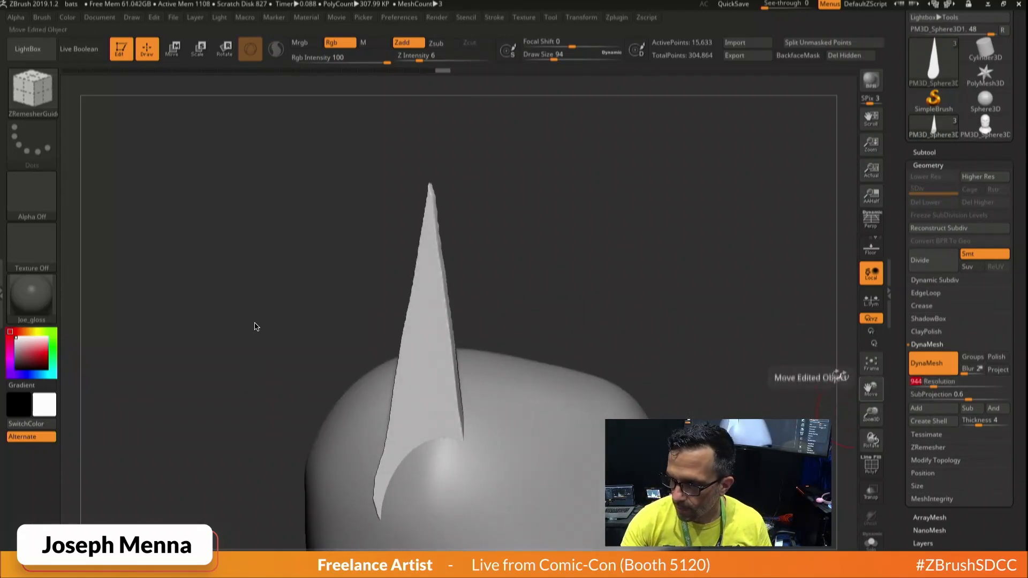
pyautogui.keyDown('ctrl'); pyautogui.moveTo(729, 408); pyautogui.dragTo(736, 373); pyautogui.keyUp('ctrl')
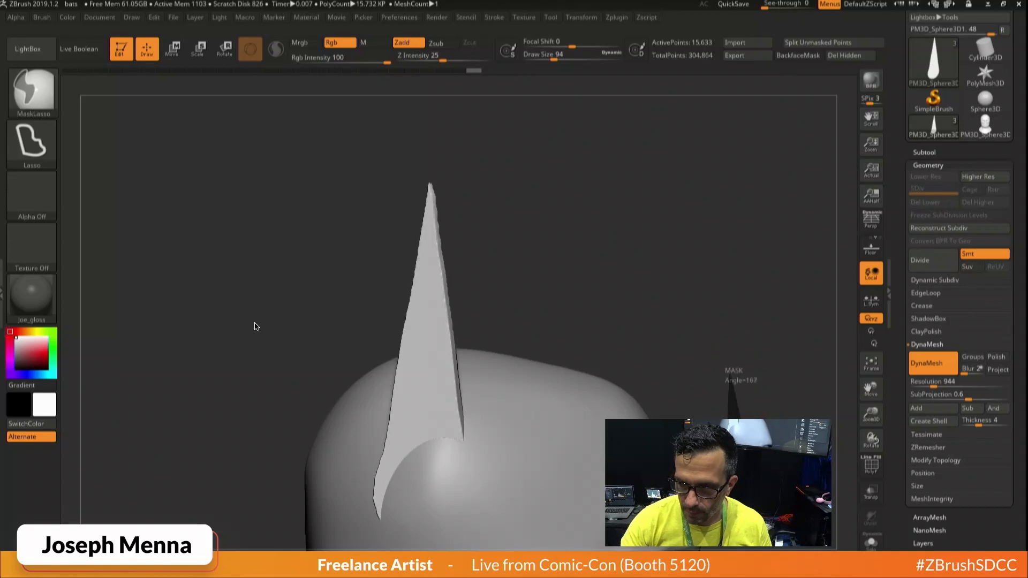
pyautogui.moveTo(940, 385); pyautogui.dragTo(952, 385)
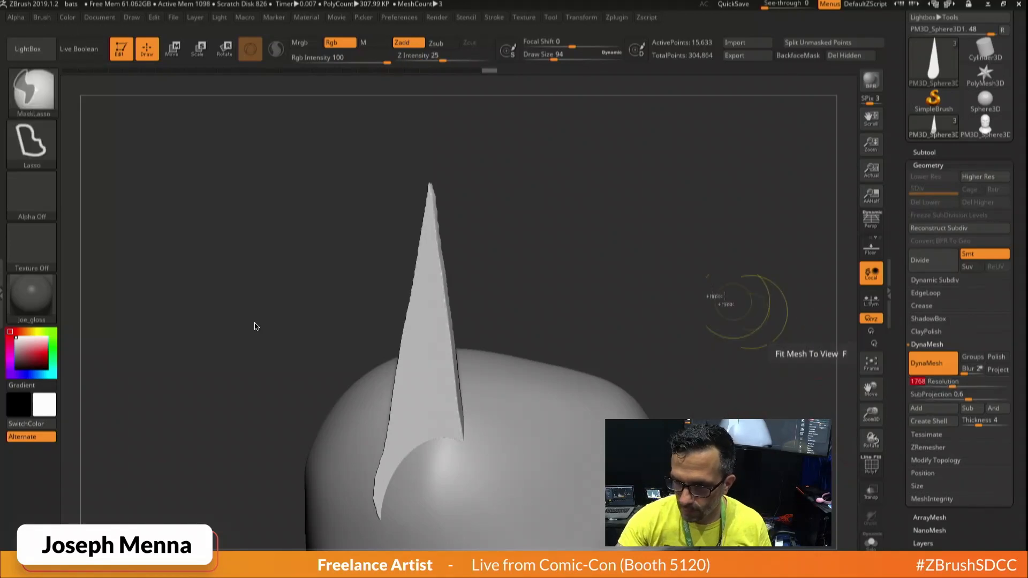
pyautogui.keyDown('ctrl'); pyautogui.moveTo(770, 402); pyautogui.dragTo(669, 266); pyautogui.keyUp('ctrl')
# Smooth the ear's narrow front edge and refine its tip into a sharp point, undoing an unwanted stroke.
pyautogui.moveTo(527, 314); pyautogui.dragTo(482, 303)
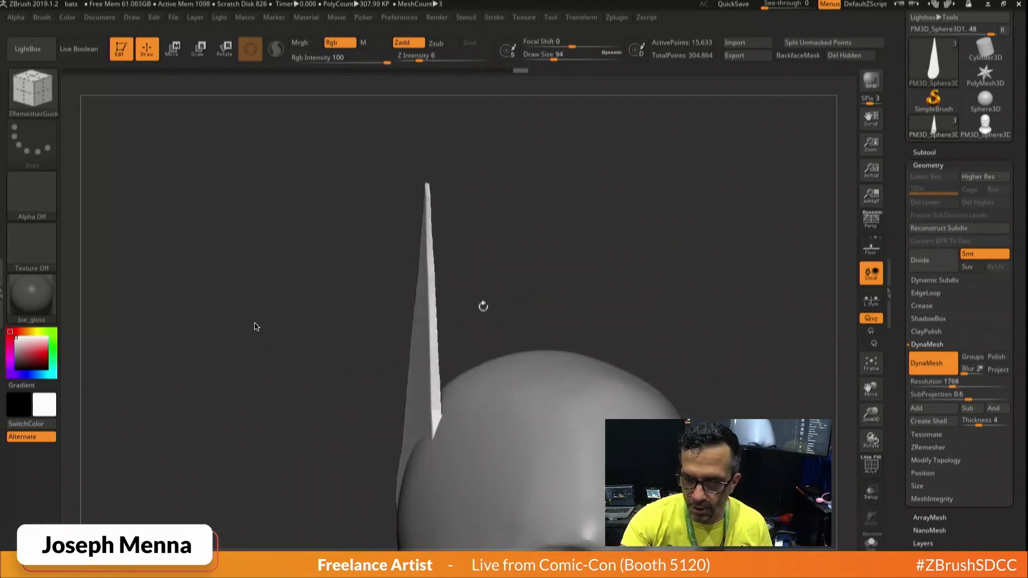
pyautogui.press('b')
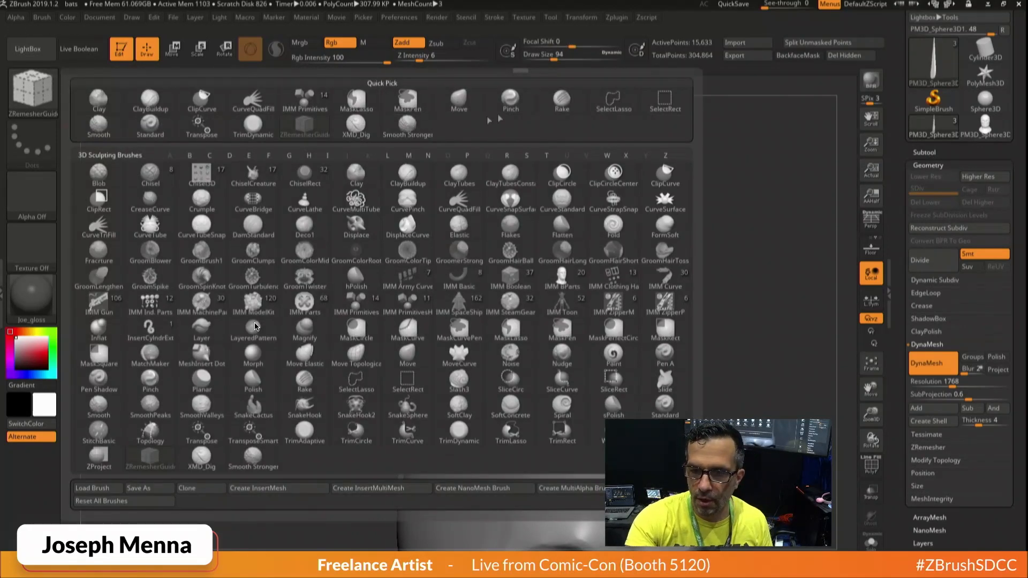
pyautogui.moveTo(431, 291)
pyautogui.keyDown('shift'); pyautogui.mouseDown()
pyautogui.moveTo(429, 225)
pyautogui.moveTo(435, 374)
pyautogui.mouseUp(); pyautogui.keyUp('shift')
pyautogui.moveTo(464, 305); pyautogui.dragTo(518, 312)
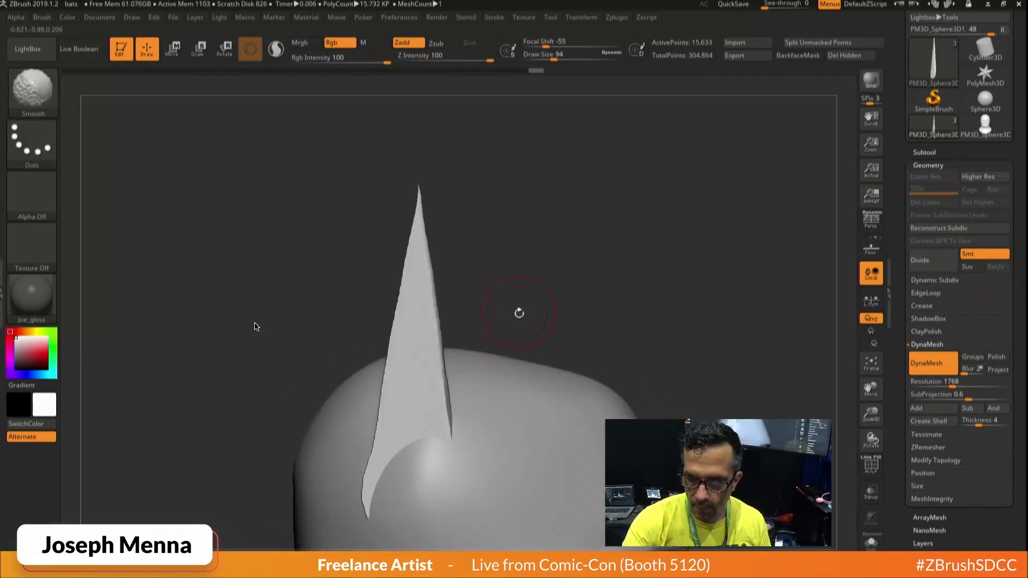
pyautogui.hotkey('ctrl', 'z')
pyautogui.moveTo(421, 209)
pyautogui.keyDown('shift'); pyautogui.mouseDown()
pyautogui.moveTo(424, 340)
pyautogui.moveTo(407, 345)
pyautogui.moveTo(417, 236)
pyautogui.mouseUp(); pyautogui.keyUp('shift')
pyautogui.moveTo(468, 281); pyautogui.dragTo(436, 328)
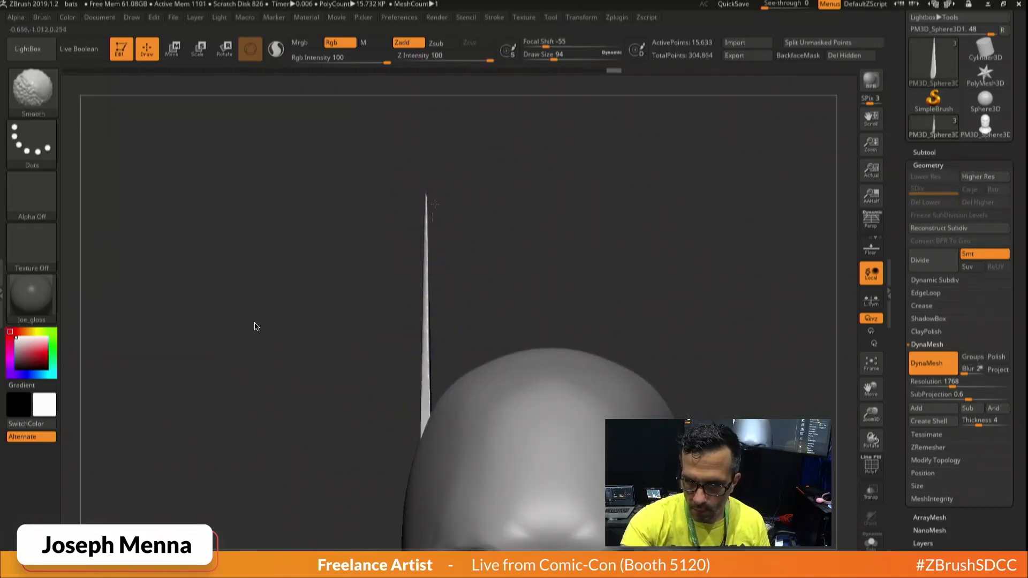
# Smooth the ear's side face, lower back hook and front edge in profile view.
pyautogui.moveTo(476, 228); pyautogui.dragTo(532, 262)
pyautogui.keyDown('ctrl'); pyautogui.moveTo(532, 262); pyautogui.dragTo(547, 296, button='right'); pyautogui.keyUp('ctrl')
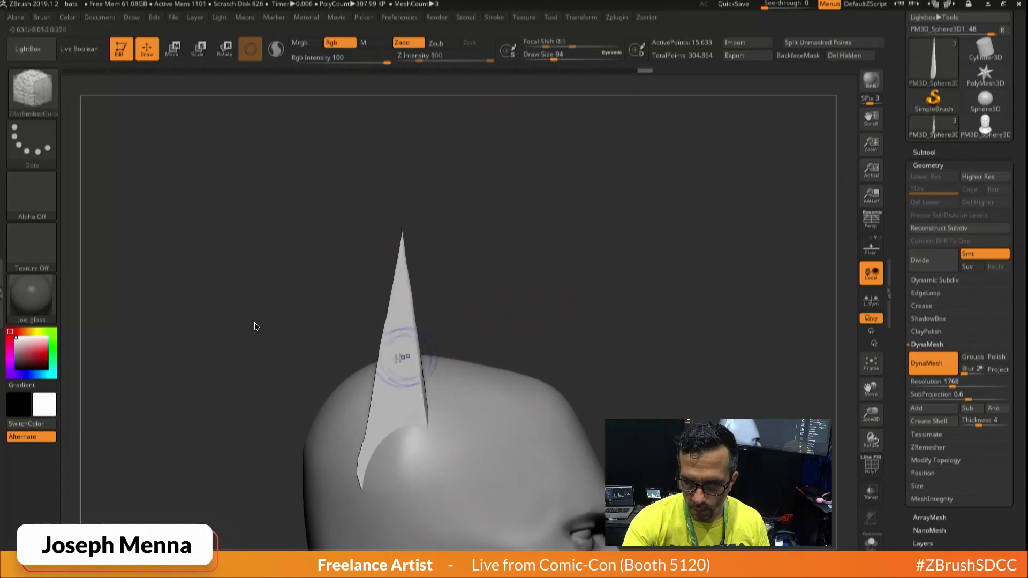
pyautogui.moveTo(405, 357)
pyautogui.keyDown('shift'); pyautogui.mouseDown()
pyautogui.moveTo(387, 339)
pyautogui.moveTo(390, 323)
pyautogui.mouseUp(); pyautogui.keyUp('shift')
pyautogui.keyDown('shift'); pyautogui.moveTo(371, 425); pyautogui.dragTo(365, 444); pyautogui.keyUp('shift')
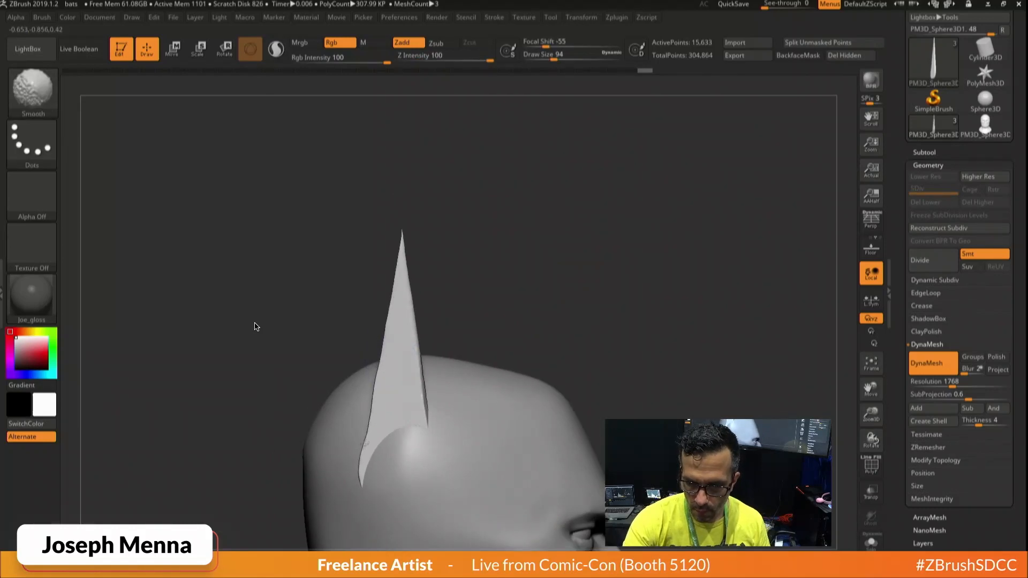
pyautogui.keyDown('shift'); pyautogui.moveTo(388, 337); pyautogui.dragTo(396, 273); pyautogui.keyUp('shift')
pyautogui.moveTo(423, 418)
pyautogui.keyDown('shift'); pyautogui.mouseDown()
pyautogui.moveTo(415, 332)
pyautogui.moveTo(418, 396)
pyautogui.moveTo(383, 362)
pyautogui.mouseUp(); pyautogui.keyUp('shift')
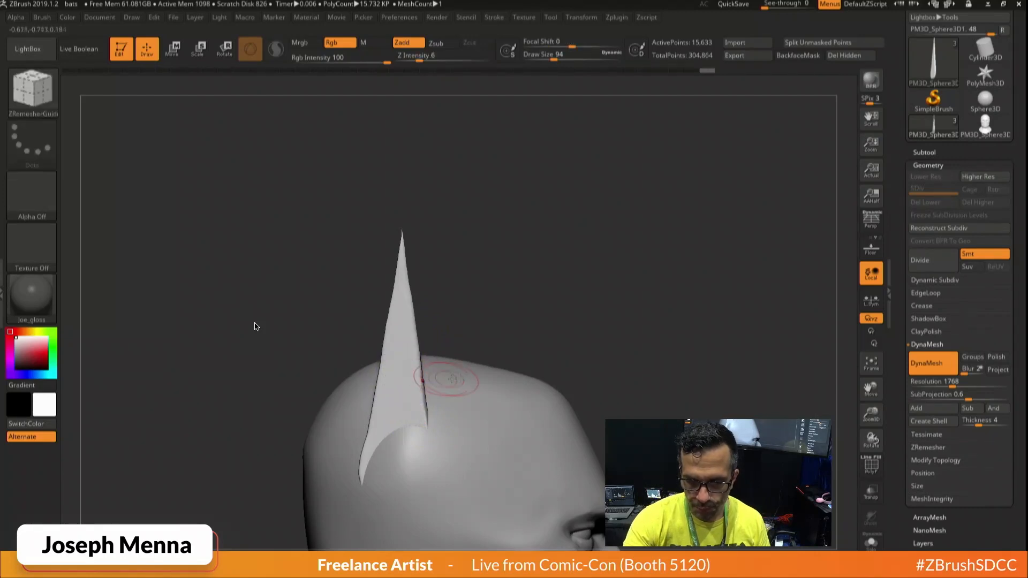
# Inflate the ear by 8 with the Deformation settings and check its thickness from the side and front.
pyautogui.moveTo(460, 370)
pyautogui.keyDown('ctrl'); pyautogui.mouseDown(button='right')
pyautogui.moveTo(509, 321)
pyautogui.moveTo(509, 367)
pyautogui.moveTo(462, 390)
pyautogui.mouseUp(button='right'); pyautogui.keyUp('ctrl')
pyautogui.moveTo(528, 387)
pyautogui.keyDown('alt'); pyautogui.mouseDown(button='right')
pyautogui.moveTo(521, 268)
pyautogui.moveTo(562, 334)
pyautogui.mouseUp(button='right'); pyautogui.keyUp('alt')
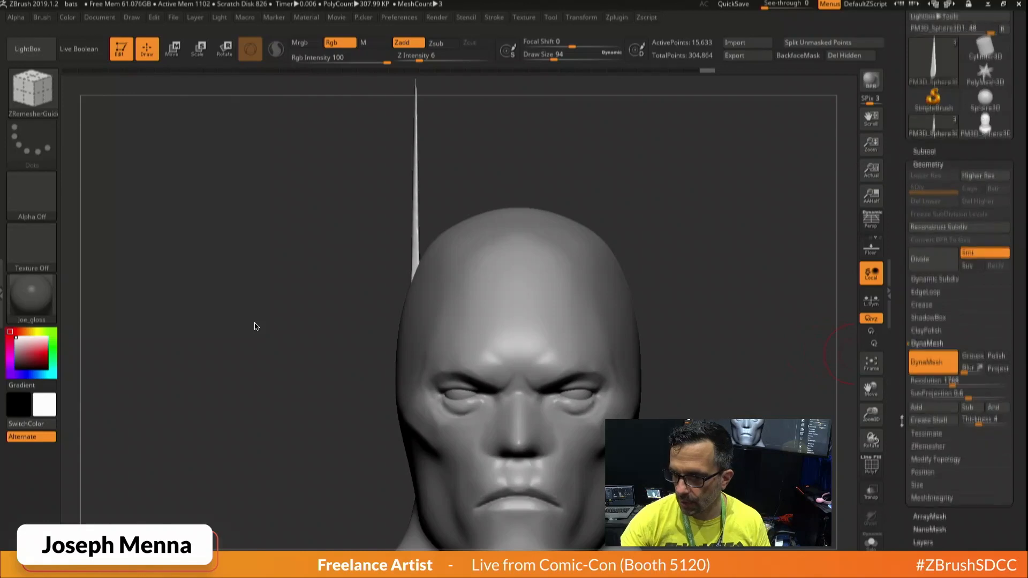
pyautogui.scroll(-3, 921, 370)
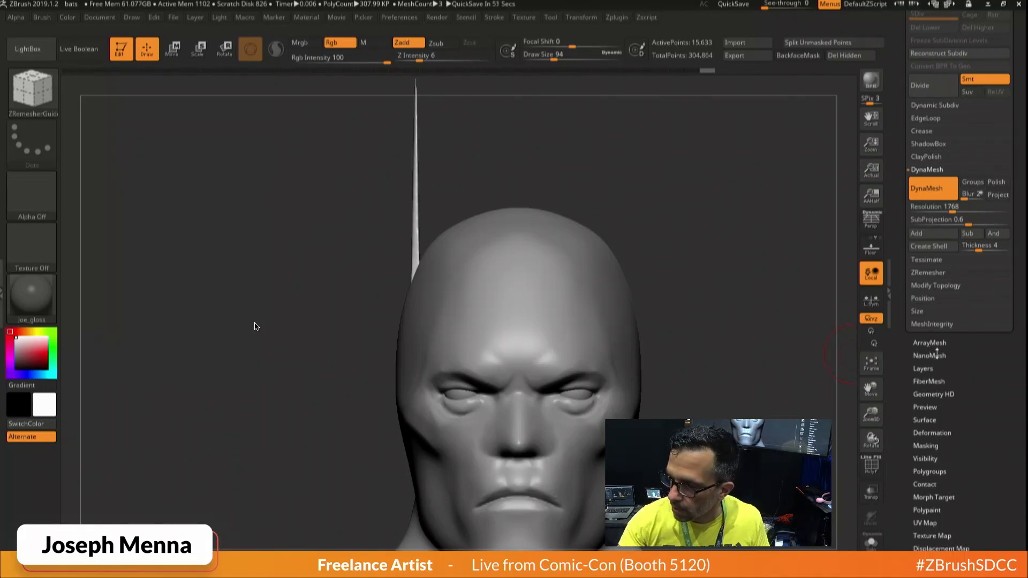
pyautogui.click(931, 432)
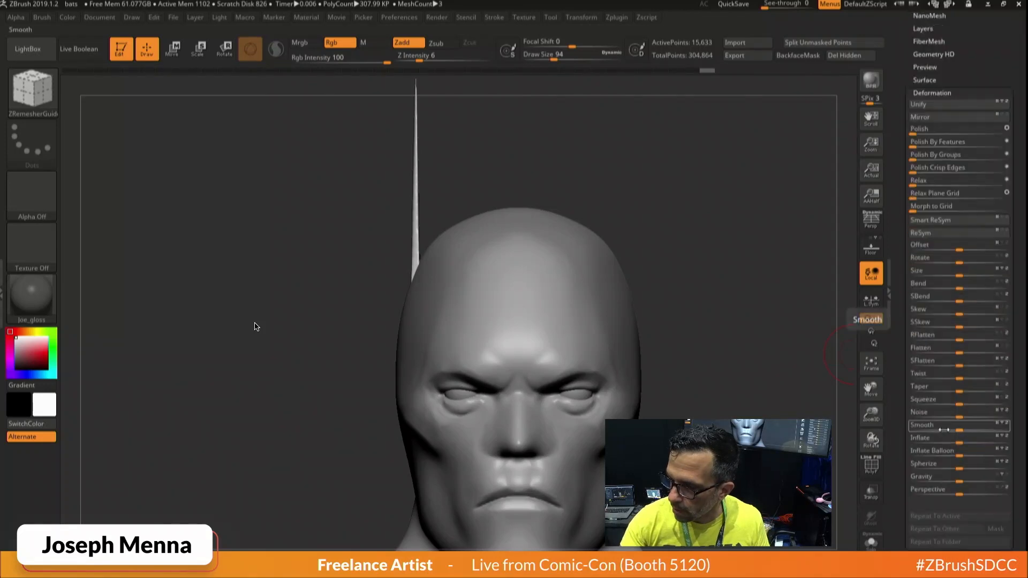
pyautogui.moveTo(958, 442); pyautogui.dragTo(962, 442)
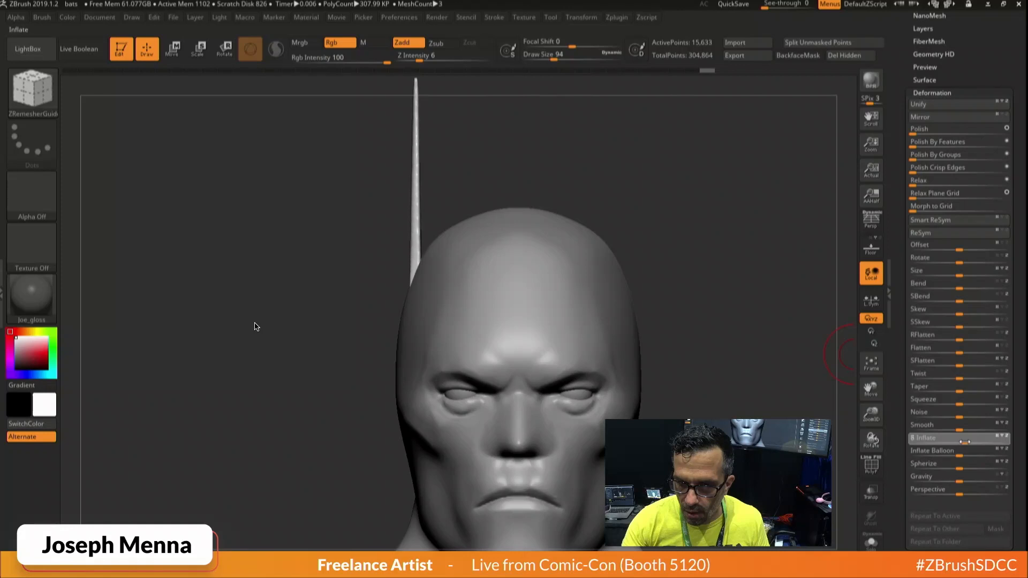
pyautogui.moveTo(965, 441); pyautogui.dragTo(965, 442)
pyautogui.keyDown('ctrl'); pyautogui.moveTo(749, 343); pyautogui.dragTo(739, 246, button='right'); pyautogui.keyUp('ctrl')
pyautogui.moveTo(739, 247); pyautogui.dragTo(835, 248, button='right')
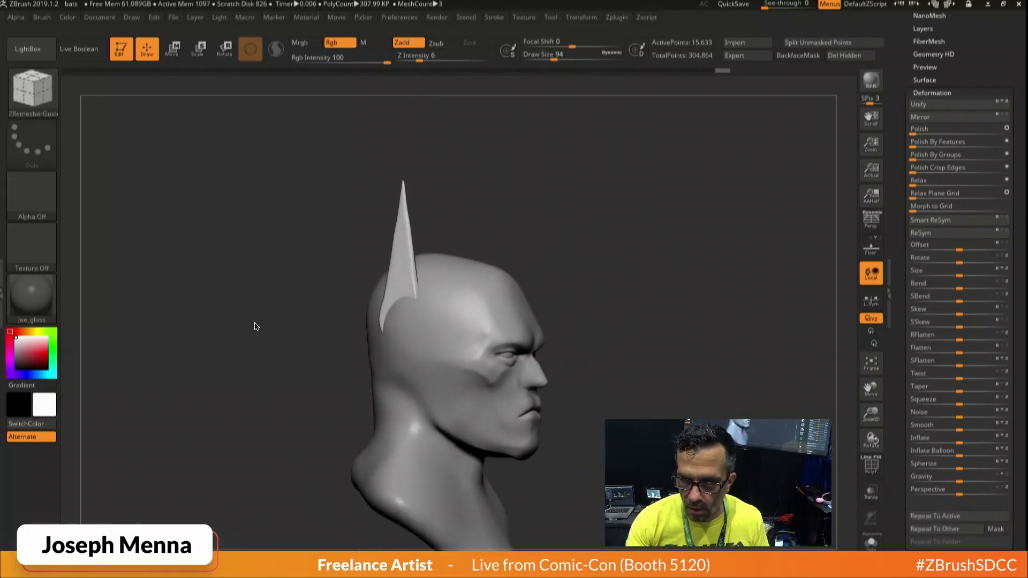
pyautogui.moveTo(254, 327)
pyautogui.mouseDown(button='right')
pyautogui.moveTo(274, 327)
pyautogui.moveTo(274, 348)
pyautogui.moveTo(204, 347)
pyautogui.moveTo(214, 326)
pyautogui.mouseUp(button='right')
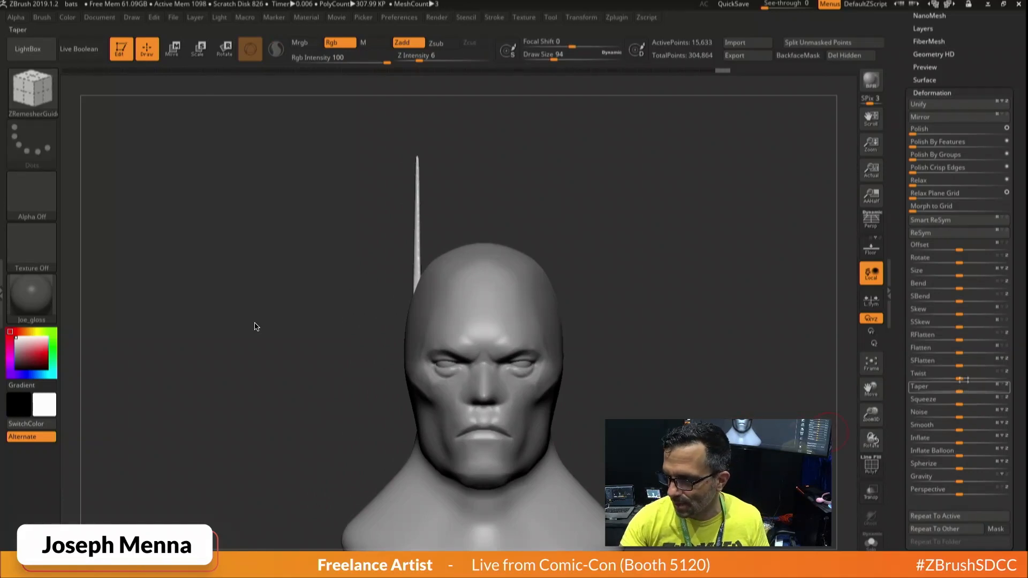
# Try to remesh the inflated ear with DynaMesh at resolution 1768, and undo the remesh.
pyautogui.moveTo(915, 49); pyautogui.dragTo(906, 163)
pyautogui.click(933, 113)
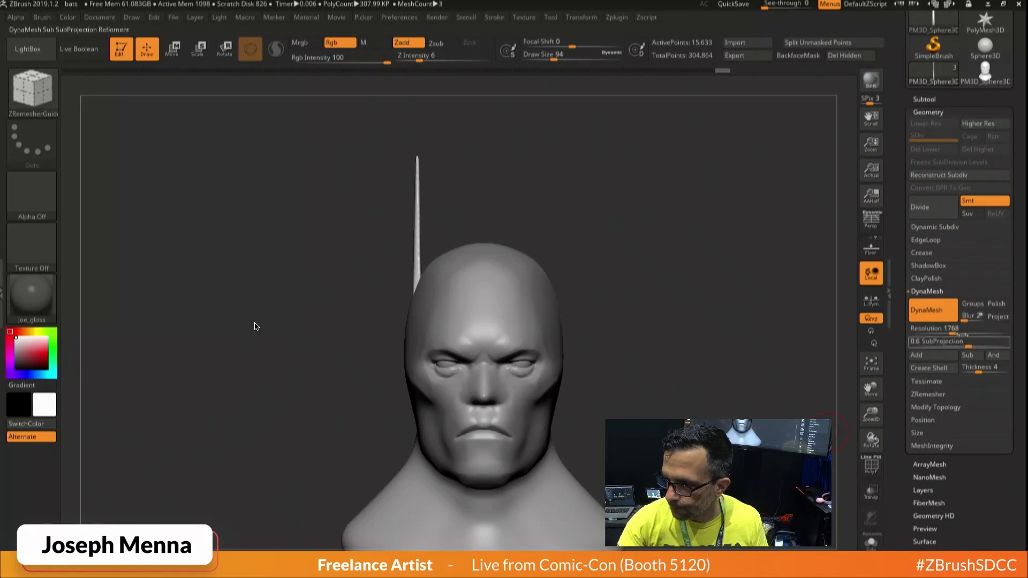
pyautogui.press('ctrl')
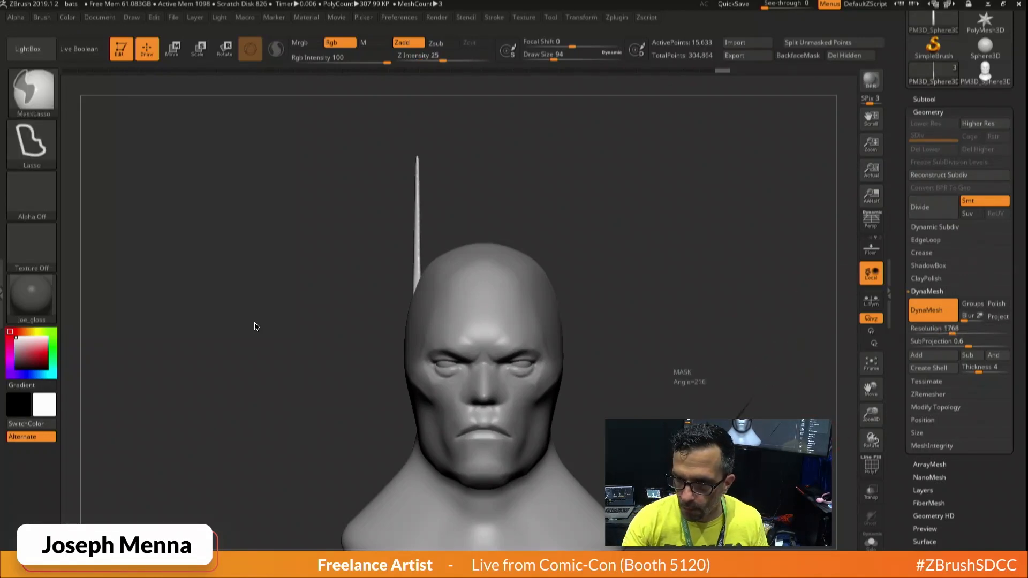
pyautogui.moveTo(657, 456); pyautogui.dragTo(662, 456, button='right')
pyautogui.press('ctrl')
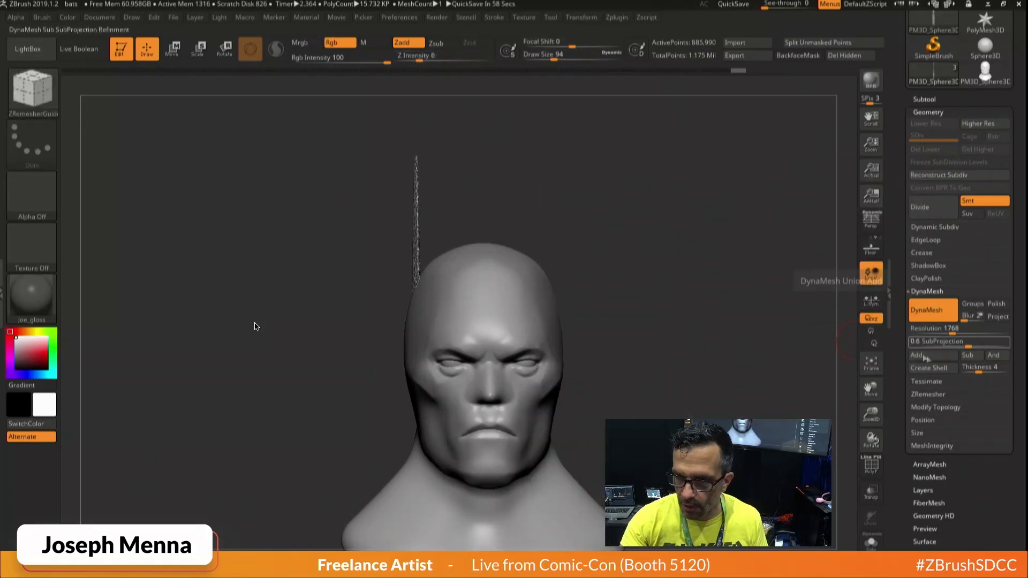
pyautogui.hotkey('ctrl', 'z')
# Lower the DynaMesh resolution for the ear.
pyautogui.moveTo(953, 330); pyautogui.dragTo(952, 330)
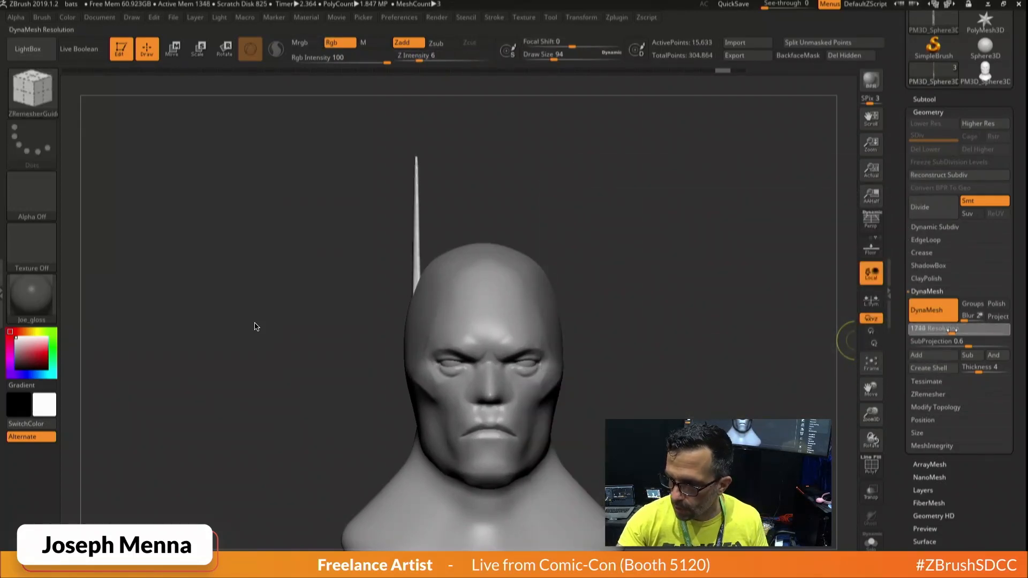
# Try remeshing the ear with DynaMesh at resolutions 1304 and 712, undoing each attempt.
pyautogui.keyDown('ctrl'); pyautogui.moveTo(753, 365); pyautogui.dragTo(739, 400); pyautogui.keyUp('ctrl')
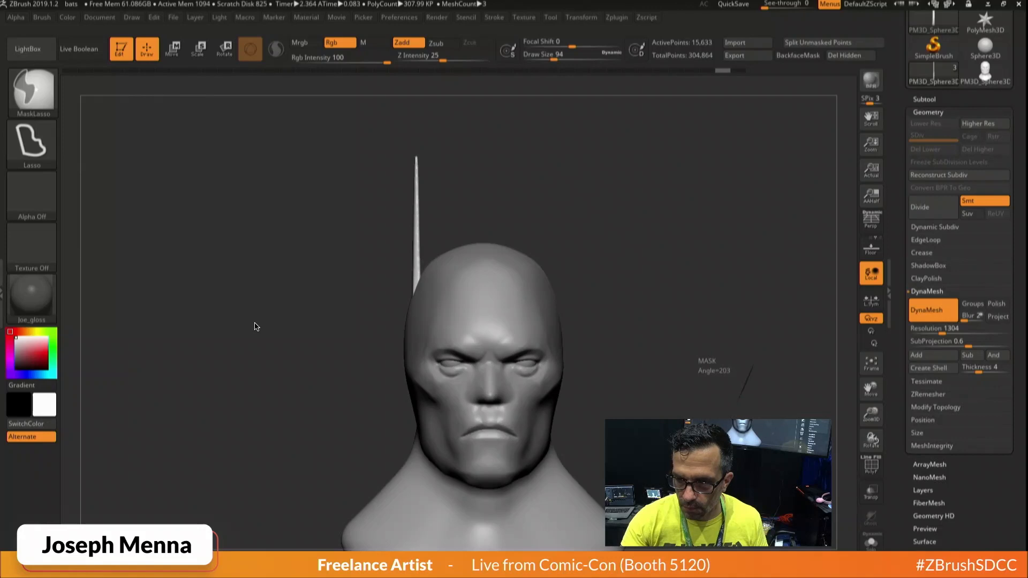
pyautogui.hotkey('ctrl', 'z')
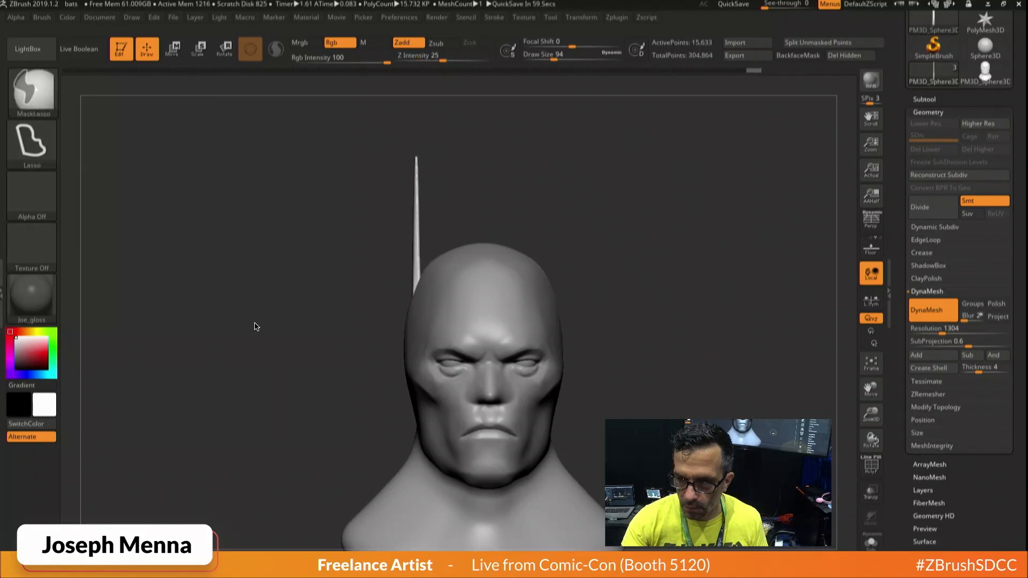
pyautogui.moveTo(942, 330); pyautogui.dragTo(940, 330)
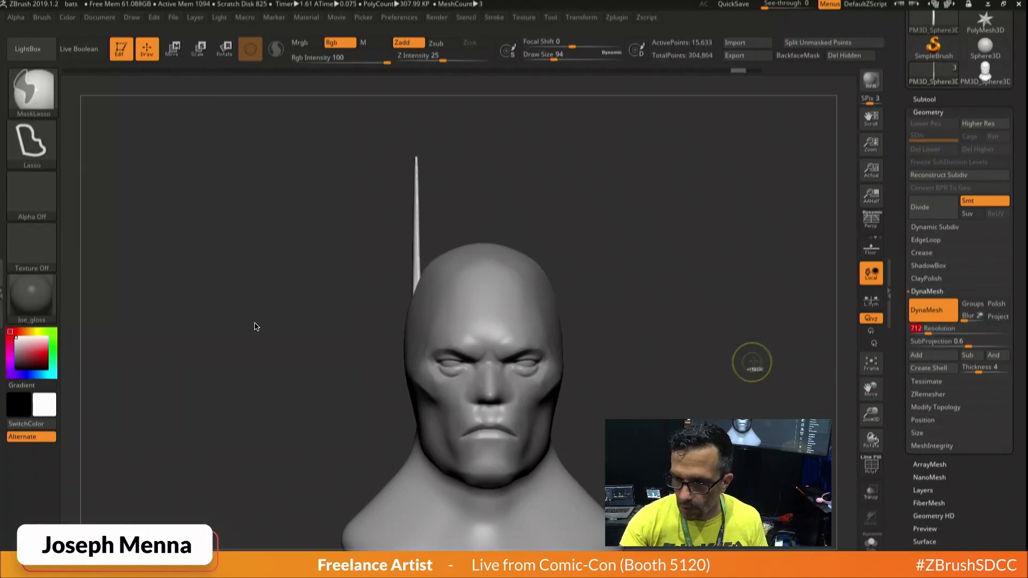
pyautogui.keyDown('ctrl'); pyautogui.moveTo(750, 360); pyautogui.dragTo(736, 401); pyautogui.keyUp('ctrl')
pyautogui.hotkey('ctrl', 'z')
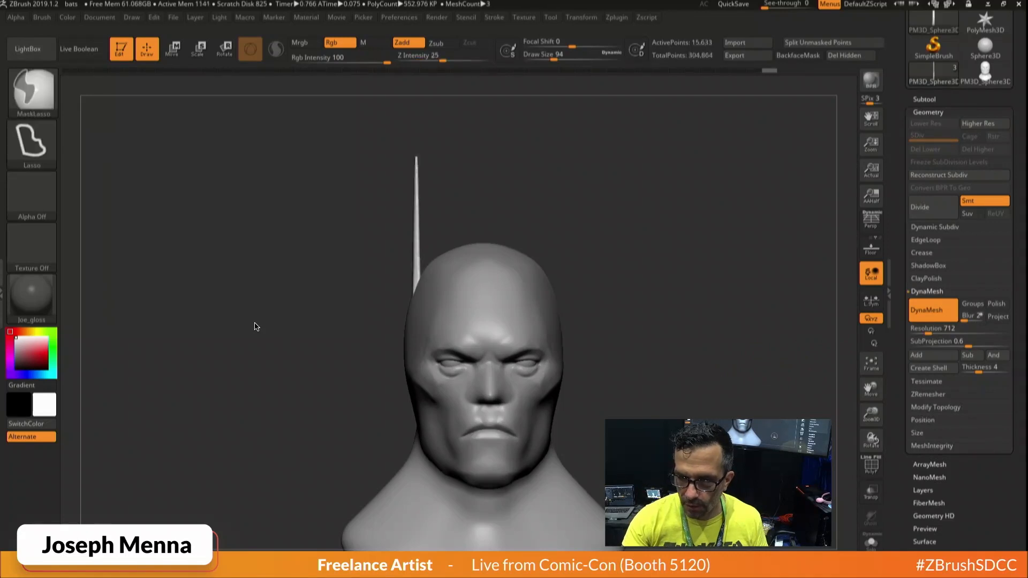
# Set the DynaMesh resolution to 360 and remesh the ear.
pyautogui.moveTo(255, 327)
pyautogui.mouseDown()
pyautogui.moveTo(326, 326)
pyautogui.moveTo(305, 326)
pyautogui.mouseUp()
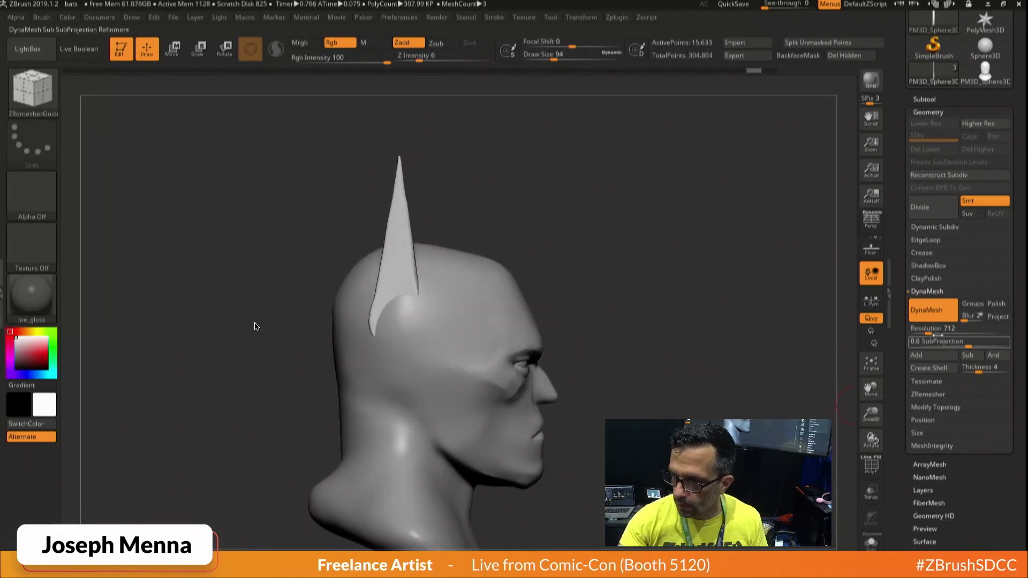
pyautogui.moveTo(929, 331); pyautogui.dragTo(920, 332)
pyautogui.click(919, 332)
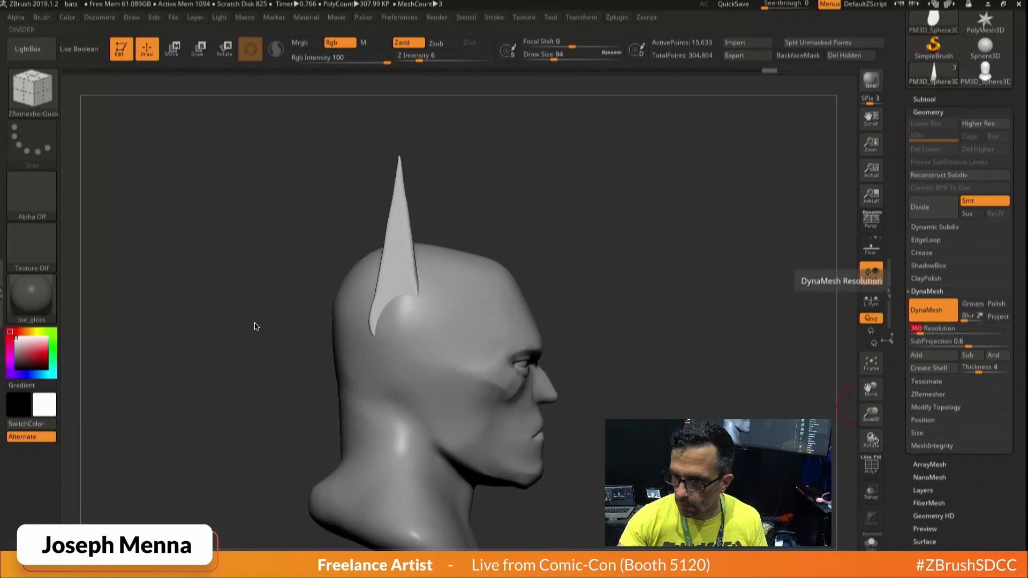
pyautogui.keyDown('ctrl'); pyautogui.click(255, 327); pyautogui.keyUp('ctrl')
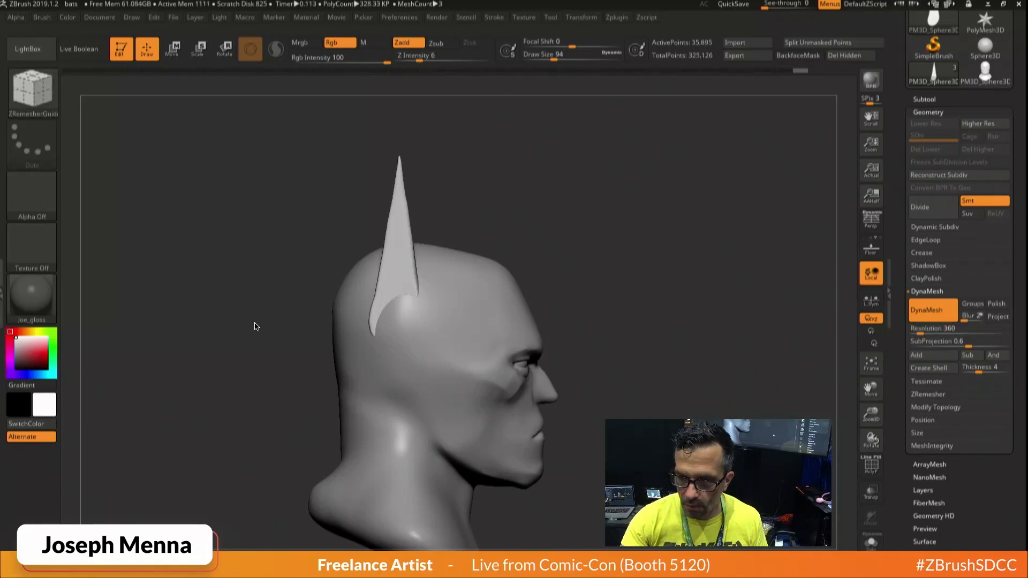
# Try a DynaMesh resolution of 640 on the ear.
pyautogui.moveTo(824, 390)
pyautogui.mouseDown()
pyautogui.moveTo(765, 390)
pyautogui.moveTo(824, 389)
pyautogui.mouseUp()
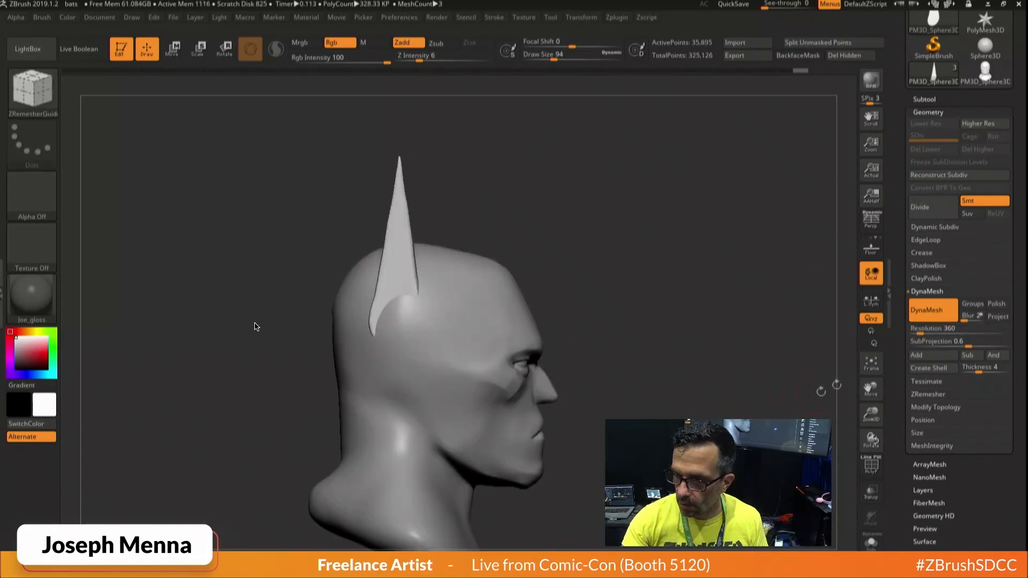
pyautogui.moveTo(922, 331); pyautogui.dragTo(926, 329)
pyautogui.click(926, 330)
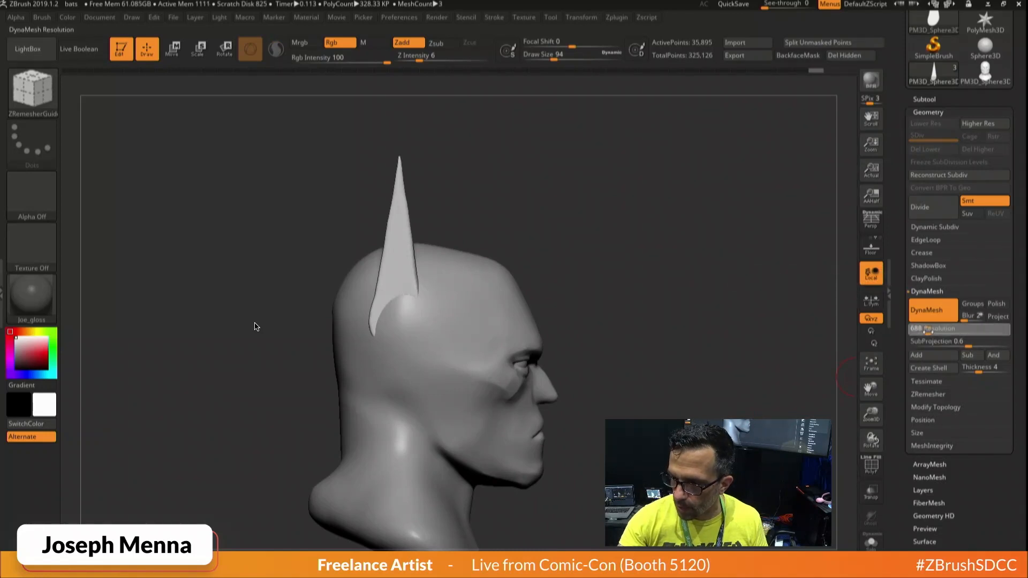
pyautogui.keyDown('ctrl'); pyautogui.click(255, 327); pyautogui.keyUp('ctrl')
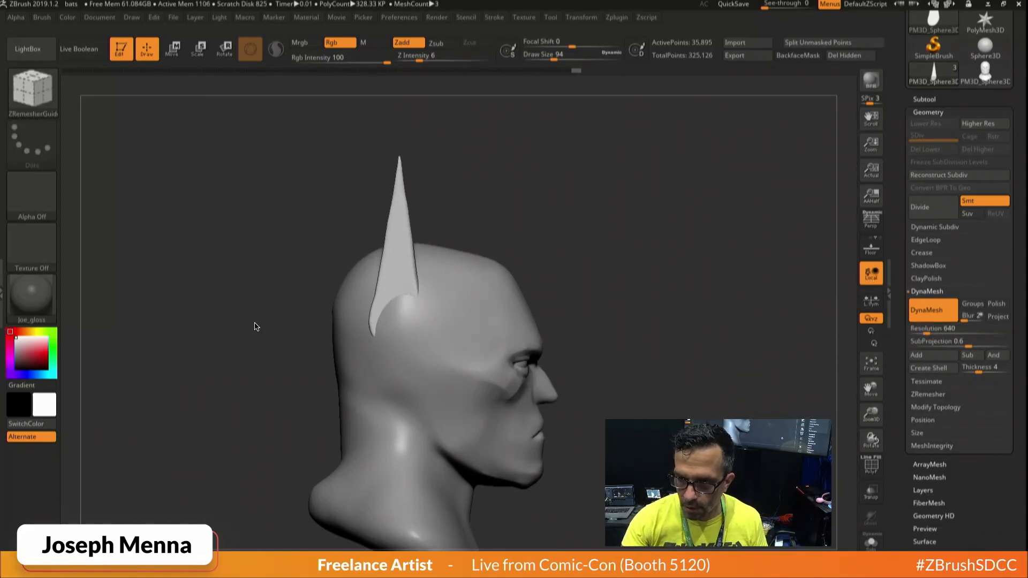
# Set the DynaMesh resolution to 1040 and remesh the ear at the higher density.
pyautogui.moveTo(849, 399); pyautogui.dragTo(792, 409)
pyautogui.click(936, 331)
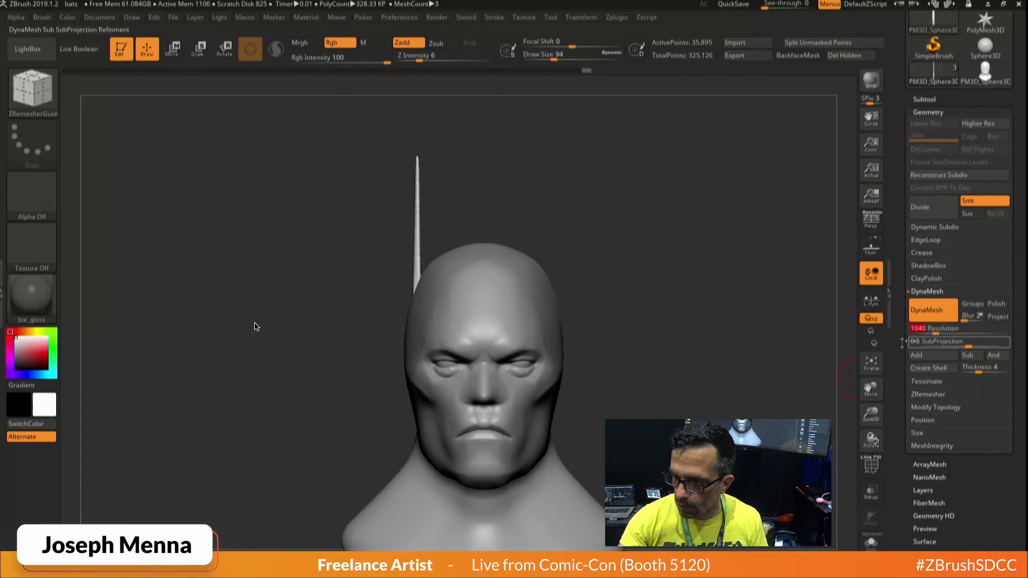
pyautogui.keyDown('ctrl'); pyautogui.moveTo(786, 360); pyautogui.dragTo(724, 369); pyautogui.keyUp('ctrl')
pyautogui.keyDown('ctrl'); pyautogui.moveTo(670, 444); pyautogui.dragTo(625, 271); pyautogui.keyUp('ctrl')
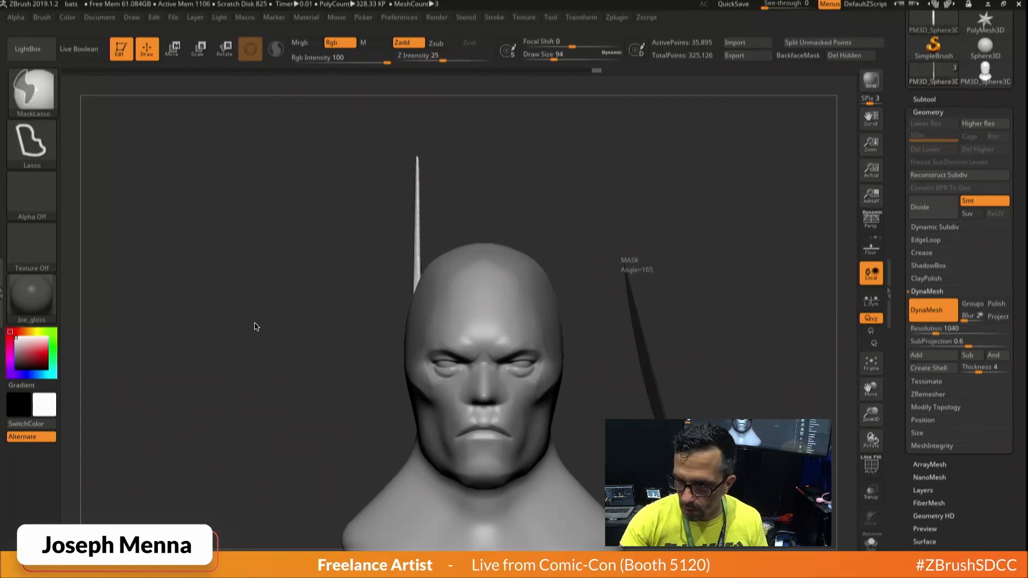
pyautogui.hotkey('ctrl', 'd')
pyautogui.moveTo(633, 333)
pyautogui.keyDown('ctrl'); pyautogui.mouseDown()
pyautogui.moveTo(630, 300)
pyautogui.moveTo(696, 452)
pyautogui.mouseUp(); pyautogui.keyUp('ctrl')
# Smooth the front edge of the ear with the Smooth brush at draw size 49.
pyautogui.keyDown('ctrl'); pyautogui.moveTo(481, 300); pyautogui.dragTo(482, 353, button='right'); pyautogui.keyUp('ctrl')
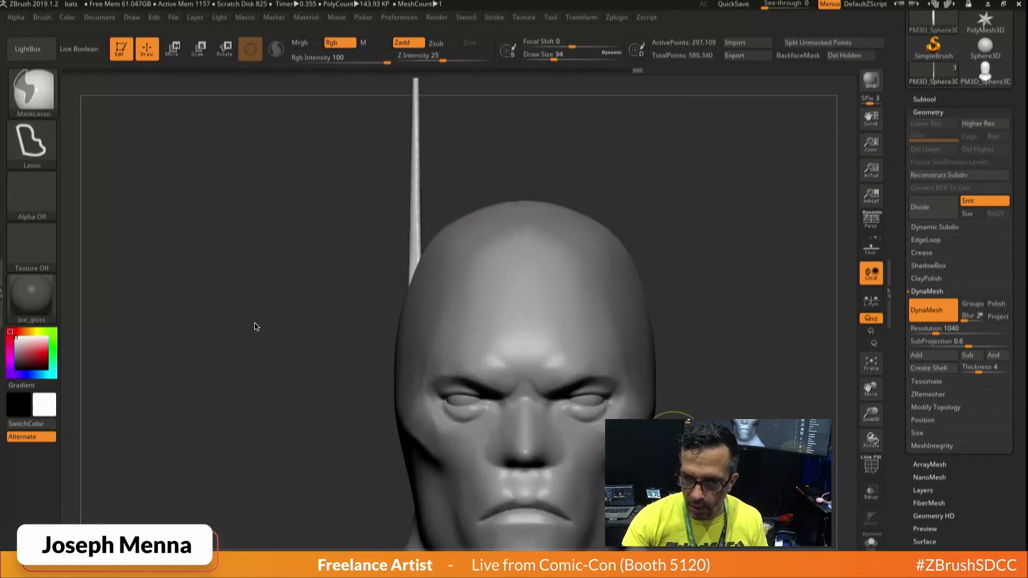
pyautogui.moveTo(428, 300); pyautogui.dragTo(530, 292, button='right')
pyautogui.keyDown('alt'); pyautogui.moveTo(495, 257); pyautogui.dragTo(531, 365, button='right'); pyautogui.keyUp('alt')
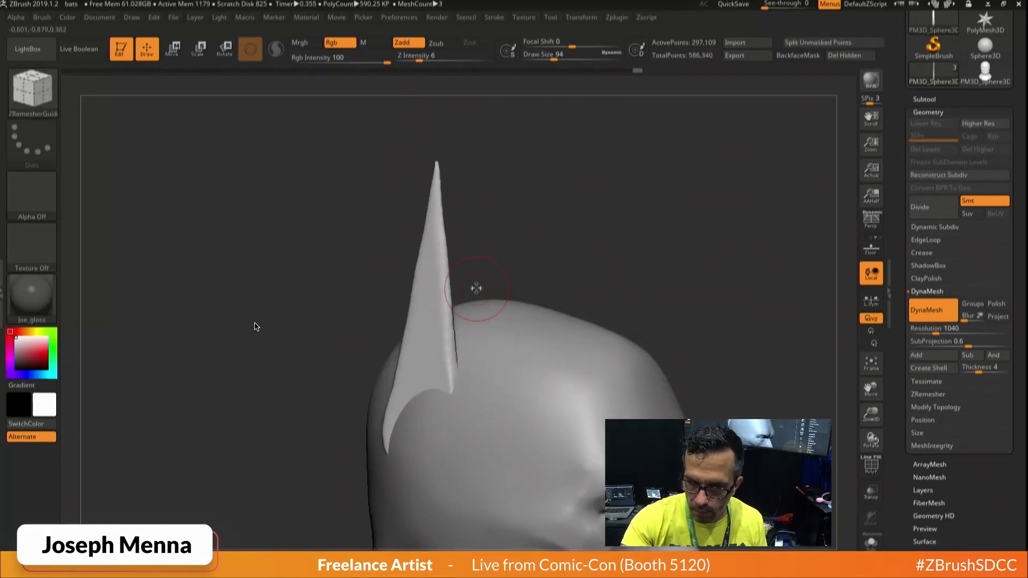
pyautogui.press('space')
pyautogui.moveTo(476, 289); pyautogui.dragTo(466, 289)
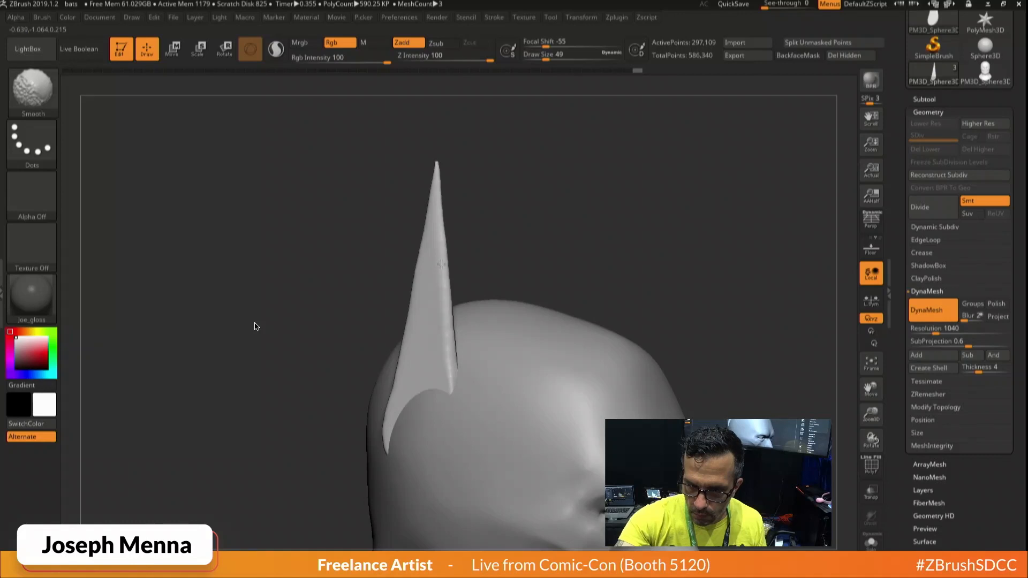
pyautogui.keyDown('shift'); pyautogui.moveTo(445, 292); pyautogui.dragTo(448, 327); pyautogui.keyUp('shift')
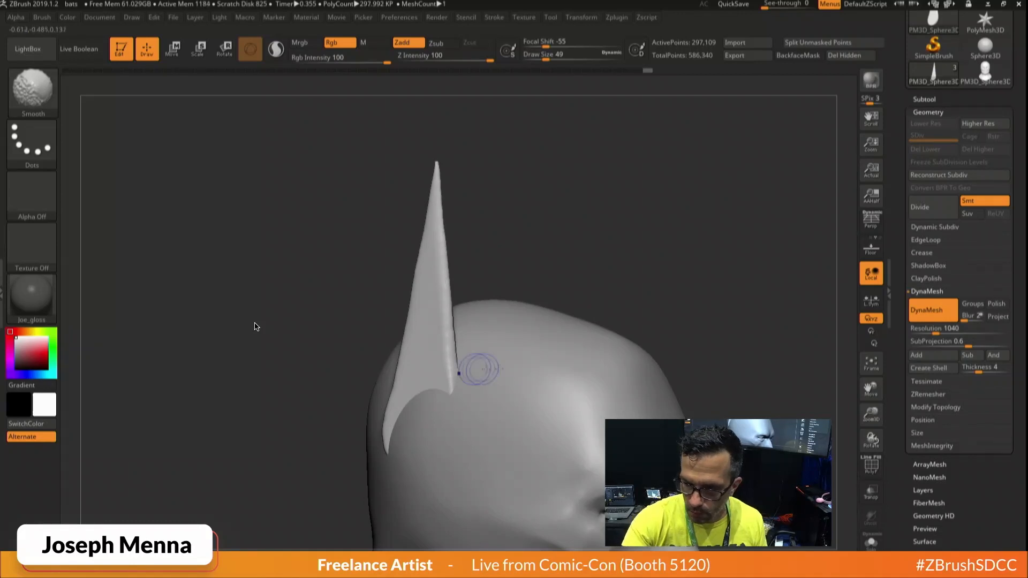
# Apply a Polish deformation of about 28 to the whole ear.
pyautogui.moveTo(912, 525); pyautogui.dragTo(912, 396)
pyautogui.click(931, 425)
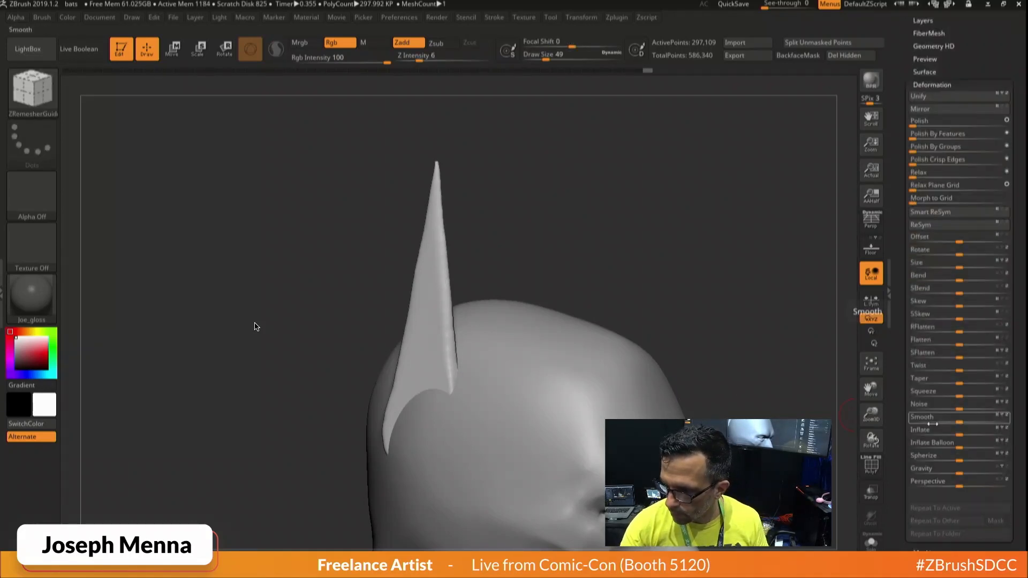
pyautogui.moveTo(916, 124); pyautogui.dragTo(942, 123)
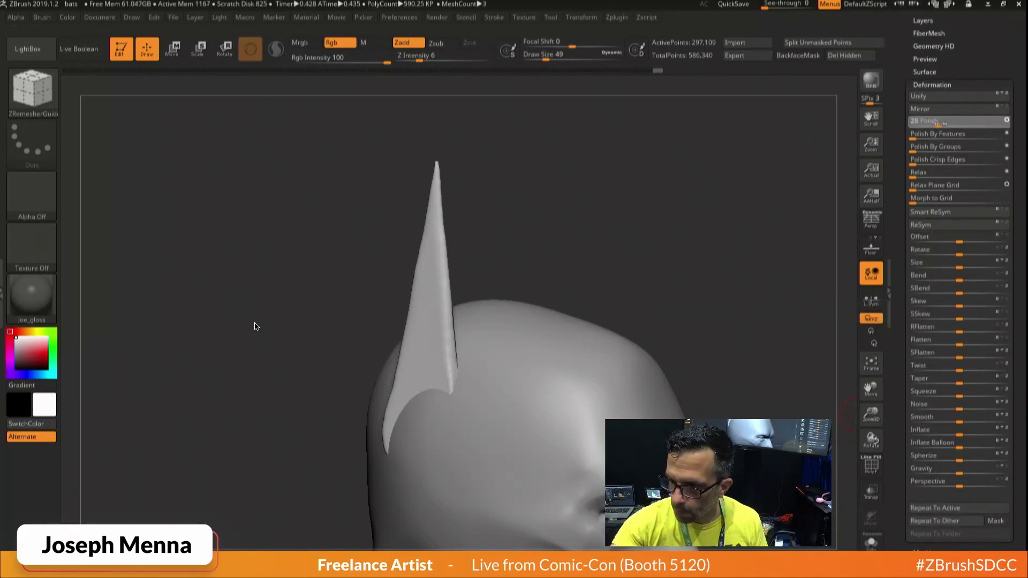
# Adjust the back edge of the ear with the Move brush at draw size 120.
pyautogui.moveTo(763, 240); pyautogui.dragTo(729, 245)
pyautogui.press('space')
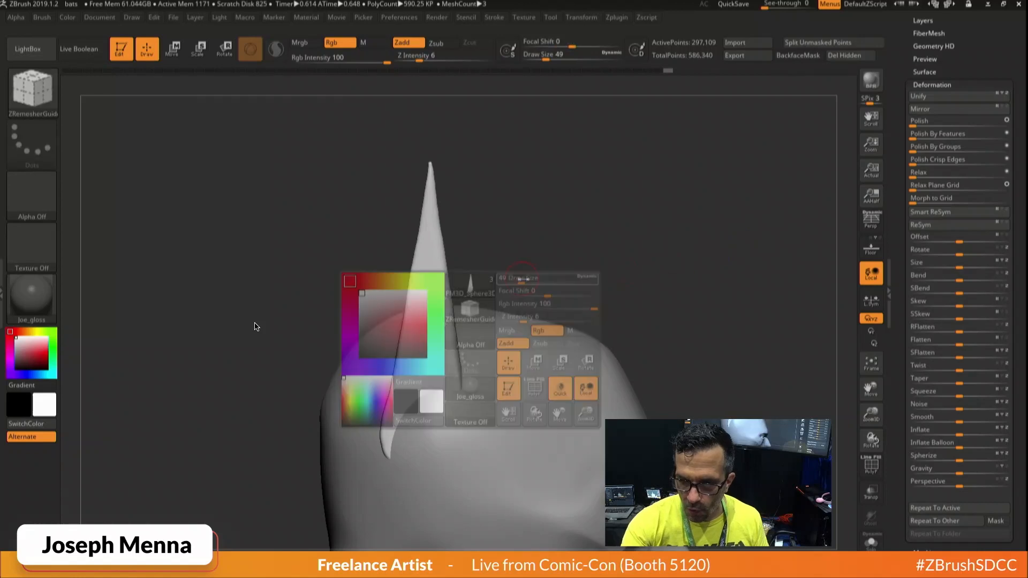
pyautogui.click(533, 279)
pyautogui.press('space')
pyautogui.press('b')
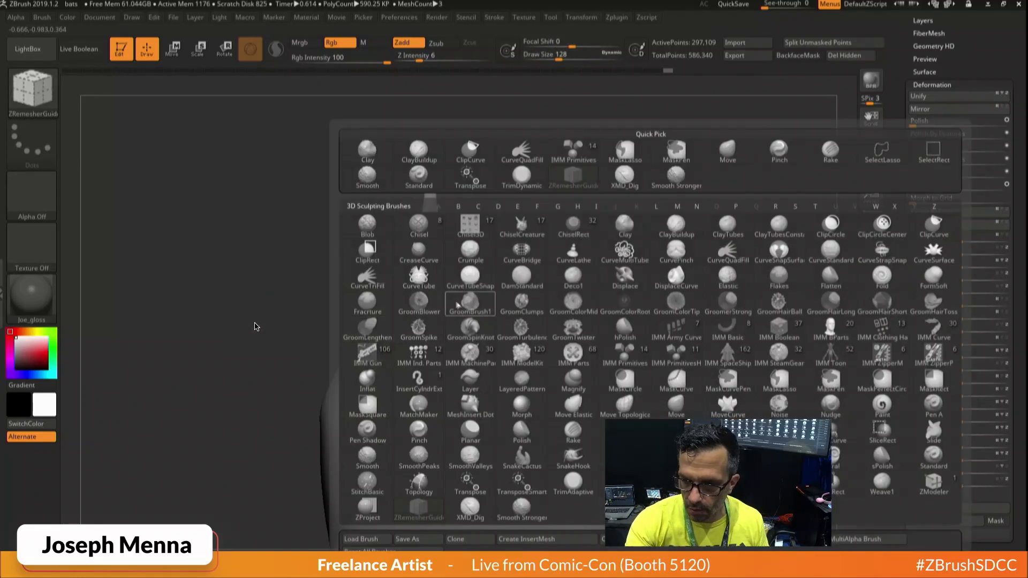
pyautogui.click(677, 407)
pyautogui.press('space')
pyautogui.click(441, 306)
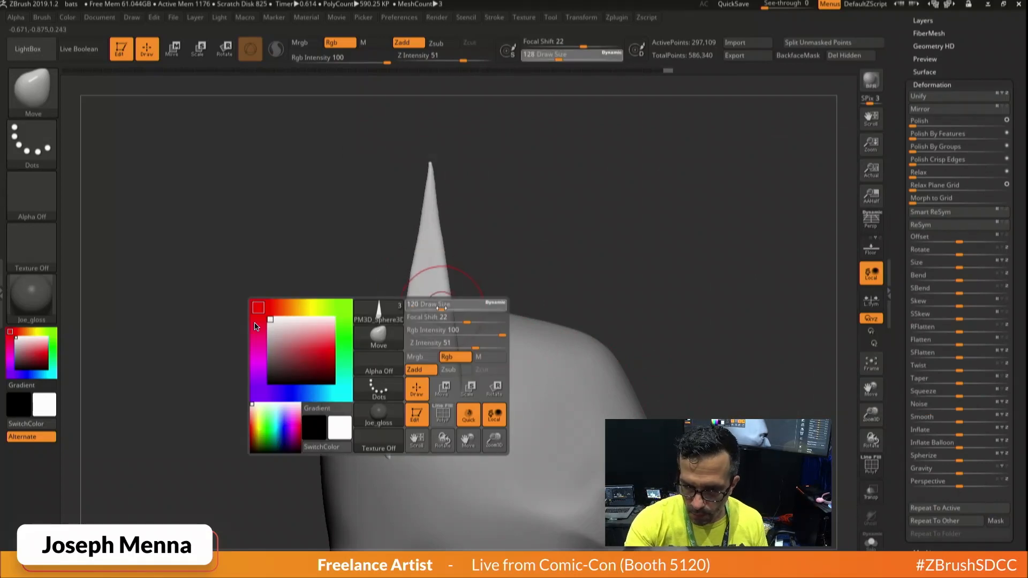
pyautogui.moveTo(415, 281); pyautogui.dragTo(420, 271)
# Select the head, flatten its side beneath the ear with TrimDynamic at draw size 223, and smooth the trimmed area.
pyautogui.moveTo(432, 413)
pyautogui.mouseDown(button='right')
pyautogui.moveTo(472, 399)
pyautogui.moveTo(516, 358)
pyautogui.moveTo(578, 257)
pyautogui.mouseUp(button='right')
pyautogui.keyDown('alt'); pyautogui.click(509, 346); pyautogui.keyUp('alt')
pyautogui.press('space')
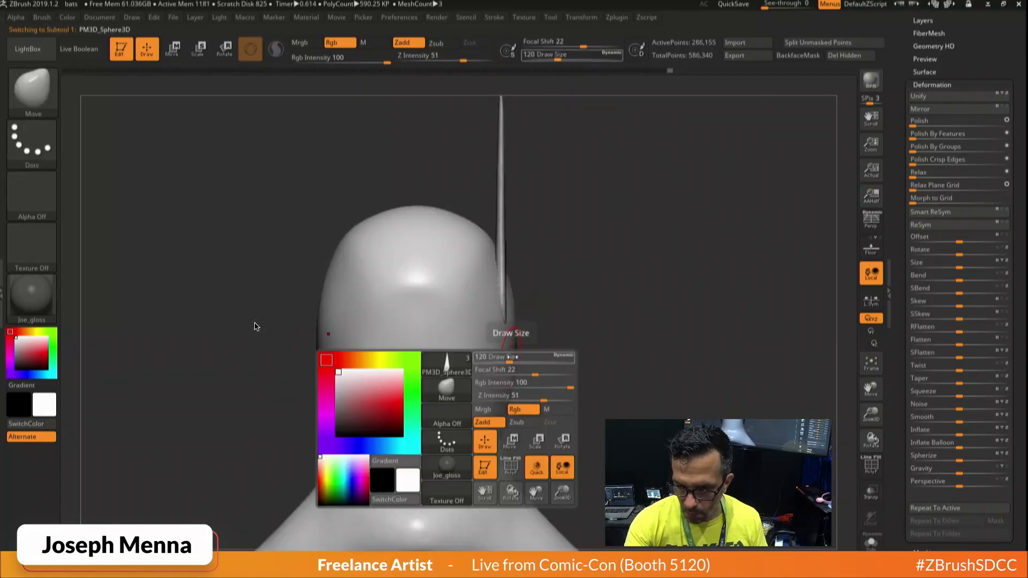
pyautogui.moveTo(605, 353); pyautogui.dragTo(534, 332, button='right')
pyautogui.press('space')
pyautogui.press('b')
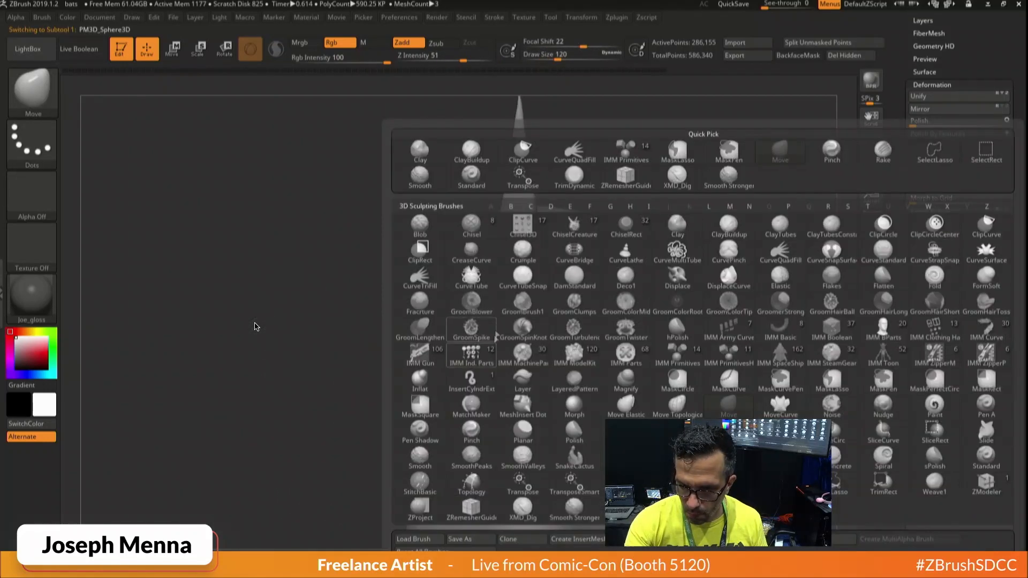
pyautogui.click(573, 177)
pyautogui.press('space')
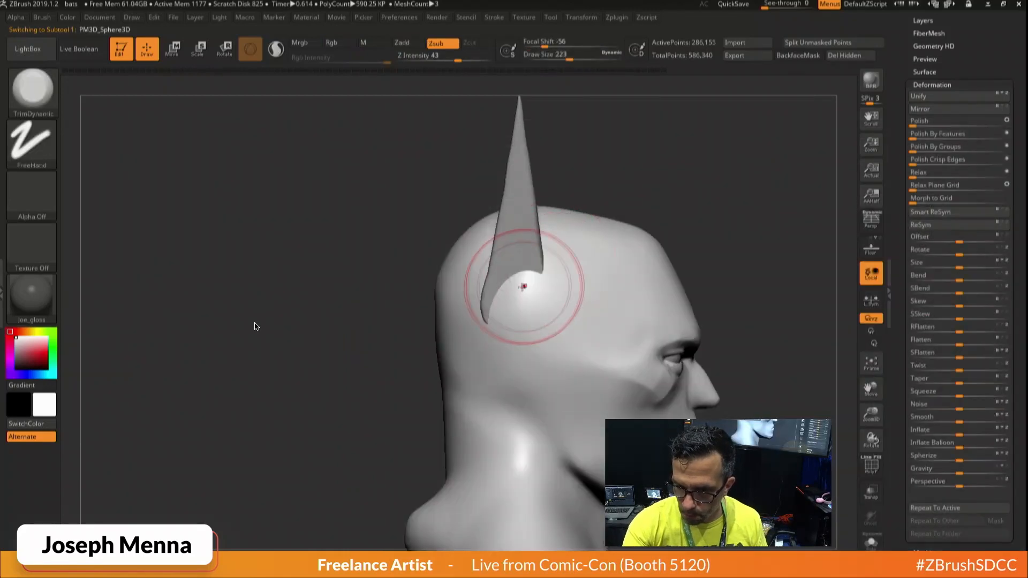
pyautogui.moveTo(541, 287); pyautogui.dragTo(541, 317)
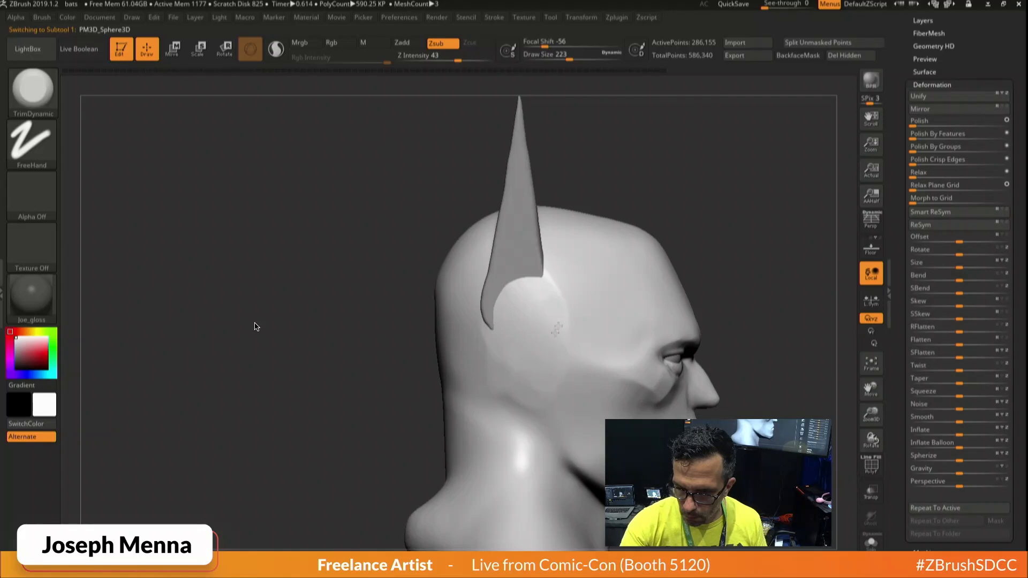
pyautogui.keyDown('shift'); pyautogui.moveTo(513, 361); pyautogui.dragTo(493, 339); pyautogui.keyUp('shift')
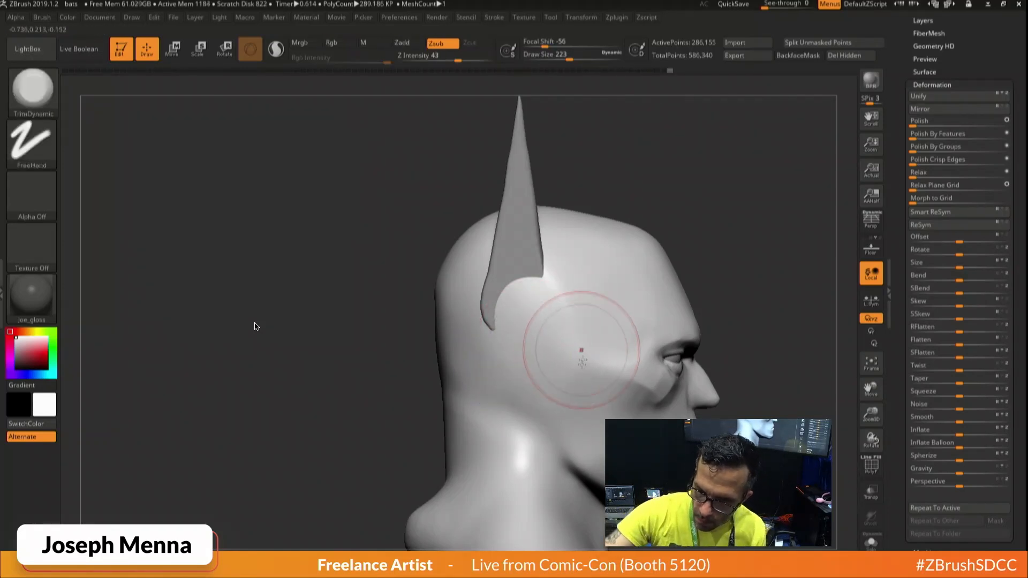
# Select the ear and trim its lower rear tip with TrimDynamic, undoing the first stroke and redoing it lighter.
pyautogui.moveTo(583, 352); pyautogui.dragTo(521, 368, button='right')
pyautogui.moveTo(716, 324)
pyautogui.mouseDown(button='right')
pyautogui.moveTo(608, 320)
pyautogui.moveTo(671, 321)
pyautogui.mouseUp(button='right')
pyautogui.keyDown('alt'); pyautogui.moveTo(420, 267); pyautogui.dragTo(427, 265, button='right'); pyautogui.keyUp('alt')
pyautogui.keyDown('alt'); pyautogui.click(427, 265); pyautogui.keyUp('alt')
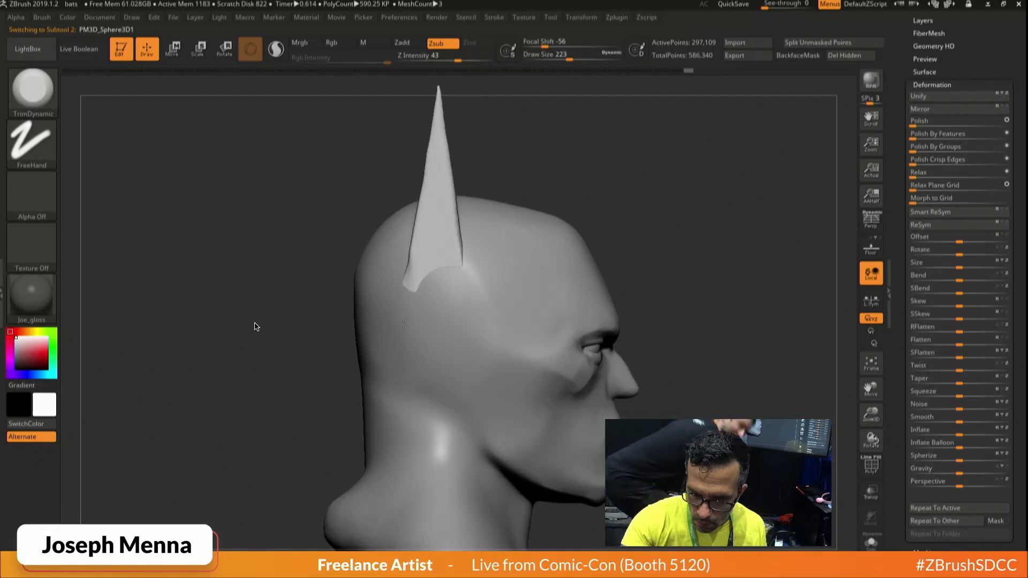
pyautogui.hotkey('ctrl', 'z')
pyautogui.moveTo(410, 315); pyautogui.dragTo(413, 291)
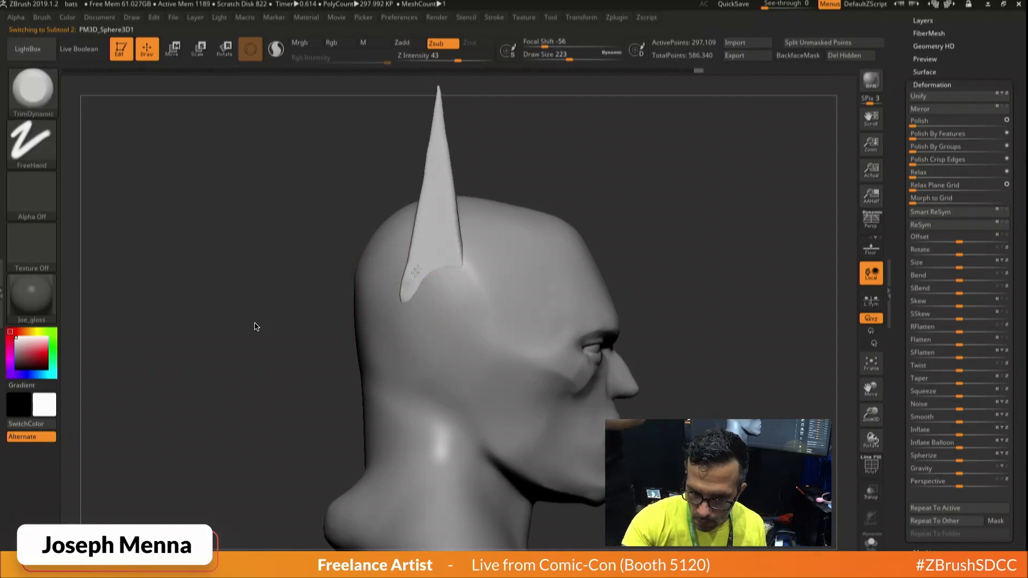
pyautogui.press('shift')
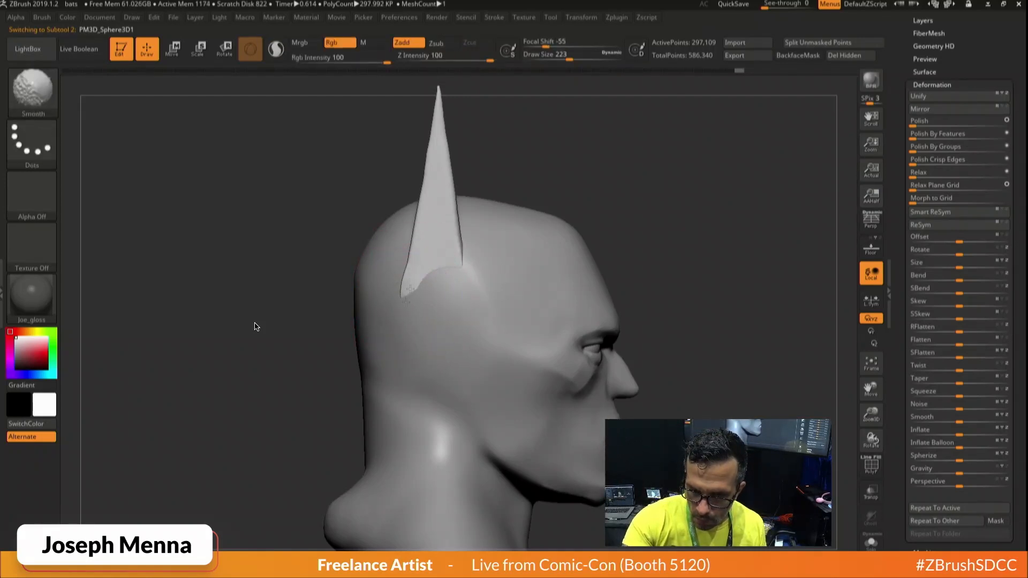
# Select the head and pull its upper sides out toward the ear with the Move brush at draw size 338.
pyautogui.moveTo(311, 299); pyautogui.dragTo(466, 294)
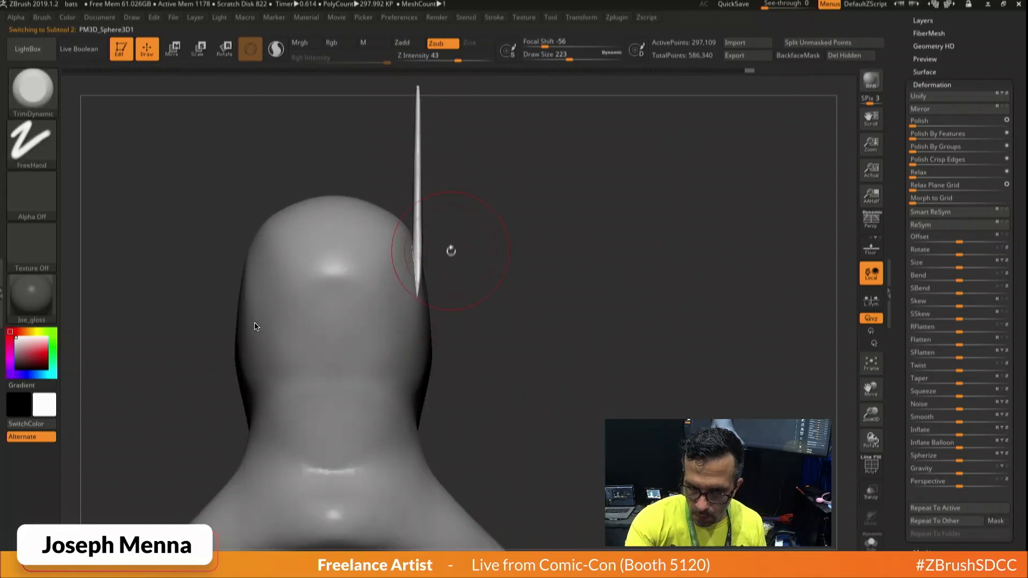
pyautogui.keyDown('alt'); pyautogui.click(391, 254); pyautogui.keyUp('alt')
pyautogui.press('space')
pyautogui.click(379, 306)
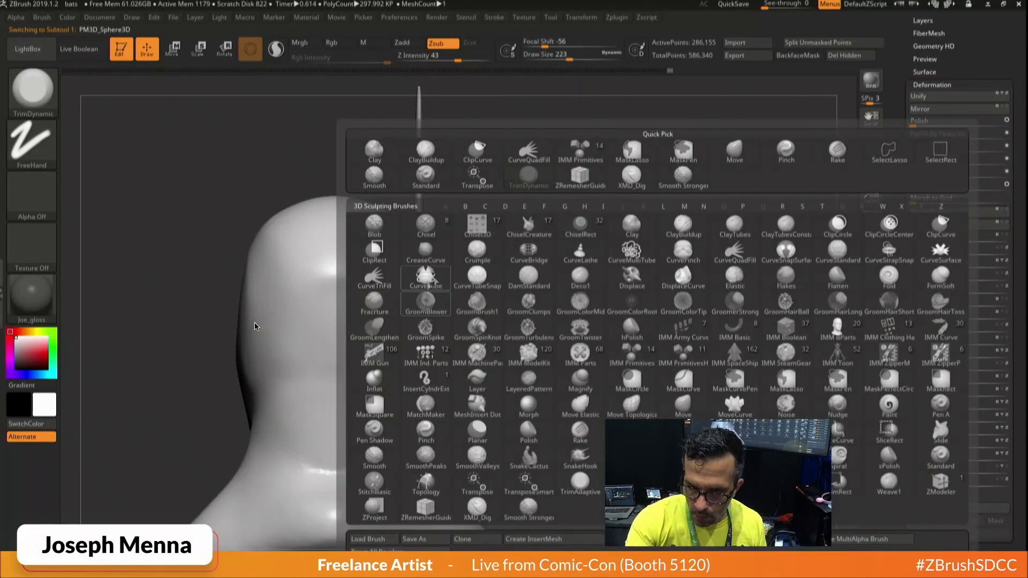
pyautogui.click(734, 152)
pyautogui.press('space')
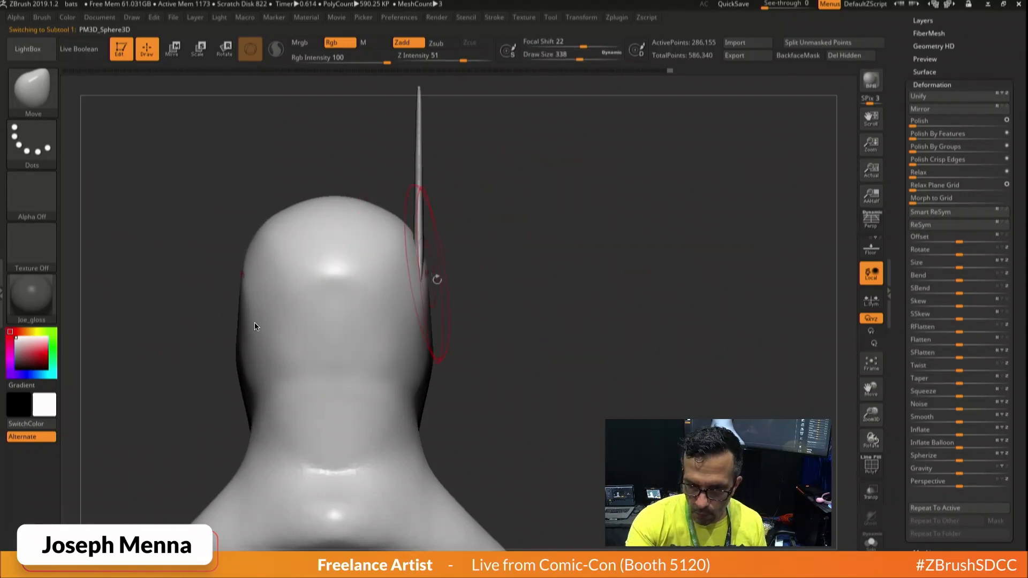
pyautogui.moveTo(437, 280)
pyautogui.mouseDown(button='right')
pyautogui.moveTo(435, 305)
pyautogui.moveTo(399, 308)
pyautogui.mouseUp(button='right')
pyautogui.moveTo(493, 312)
pyautogui.keyDown('ctrl'); pyautogui.mouseDown(button='right')
pyautogui.moveTo(560, 415)
pyautogui.moveTo(530, 430)
pyautogui.moveTo(521, 372)
pyautogui.moveTo(741, 415)
pyautogui.moveTo(763, 407)
pyautogui.moveTo(614, 417)
pyautogui.mouseUp(button='right'); pyautogui.keyUp('ctrl')
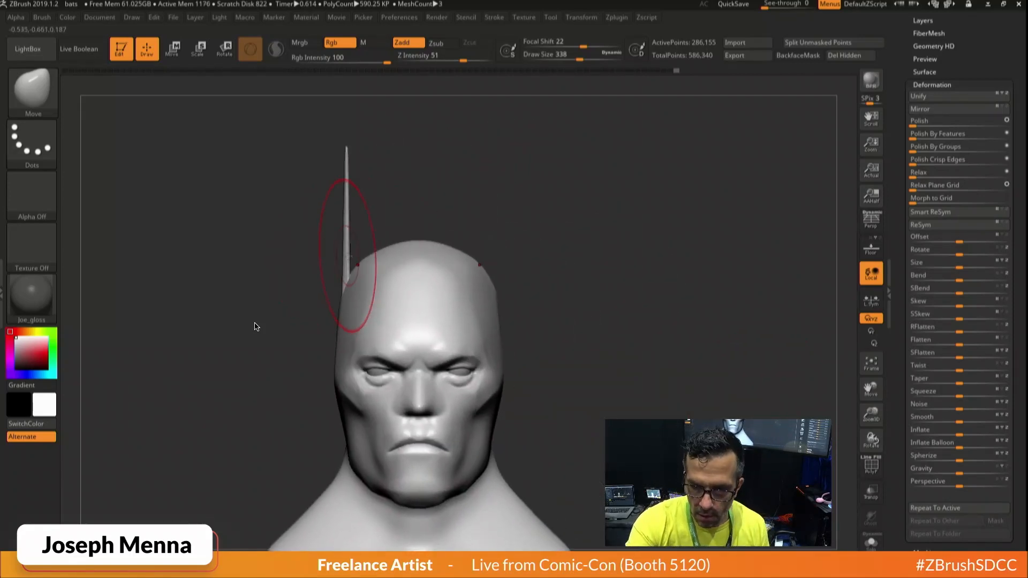
# Select the ear and duplicate it onto the opposite side of the head with Mirror And Weld.
pyautogui.keyDown('alt'); pyautogui.click(348, 251); pyautogui.keyUp('alt')
pyautogui.rightClick(348, 253)
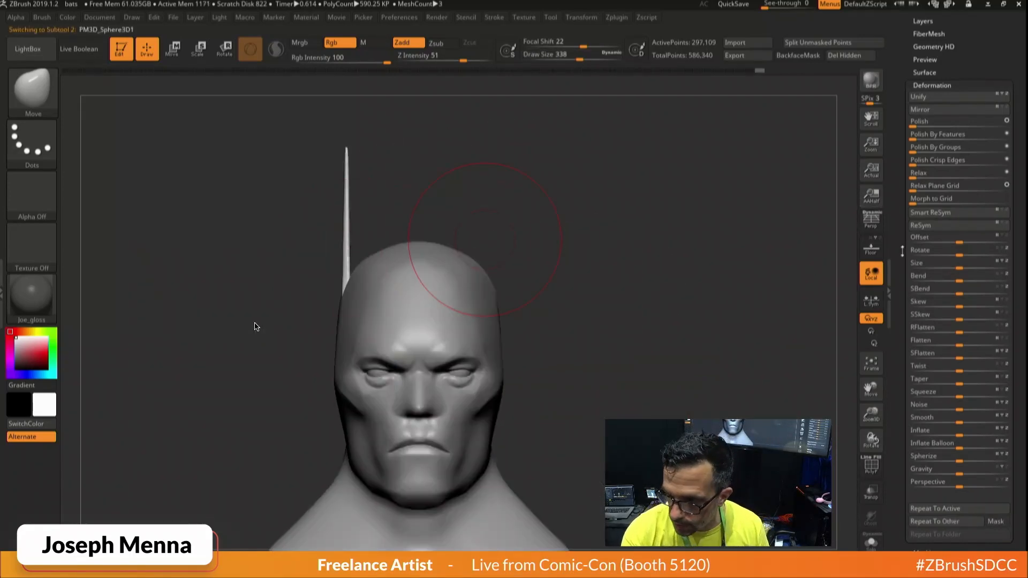
pyautogui.moveTo(904, 249); pyautogui.dragTo(904, 339)
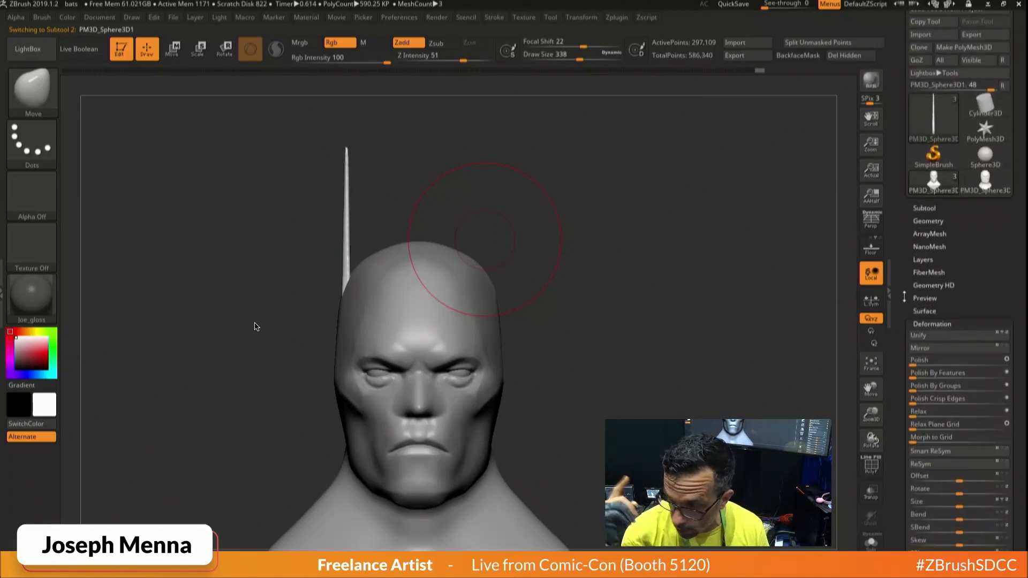
pyautogui.moveTo(905, 243); pyautogui.dragTo(904, 254)
pyautogui.click(920, 232)
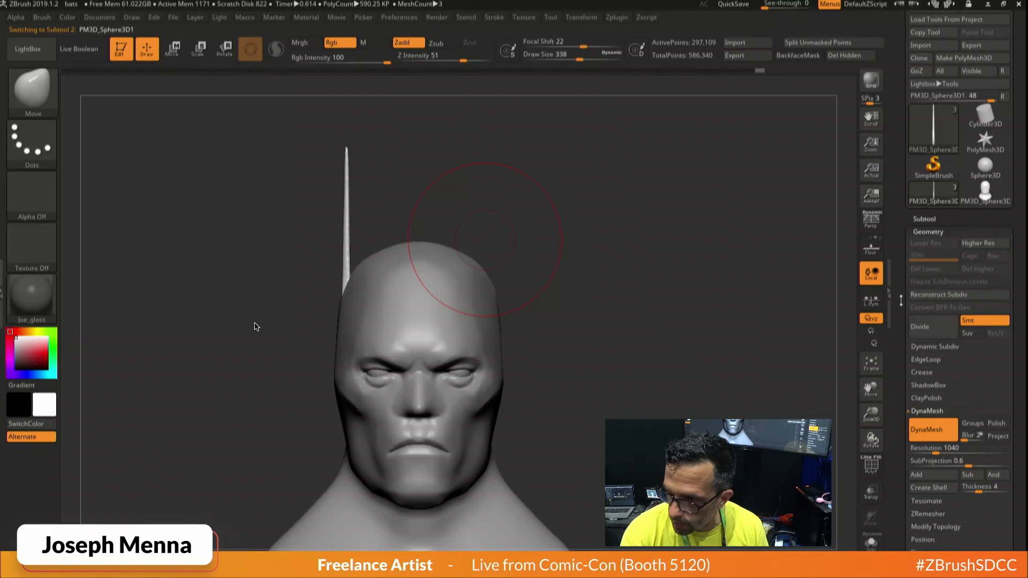
pyautogui.moveTo(901, 300); pyautogui.dragTo(904, 239)
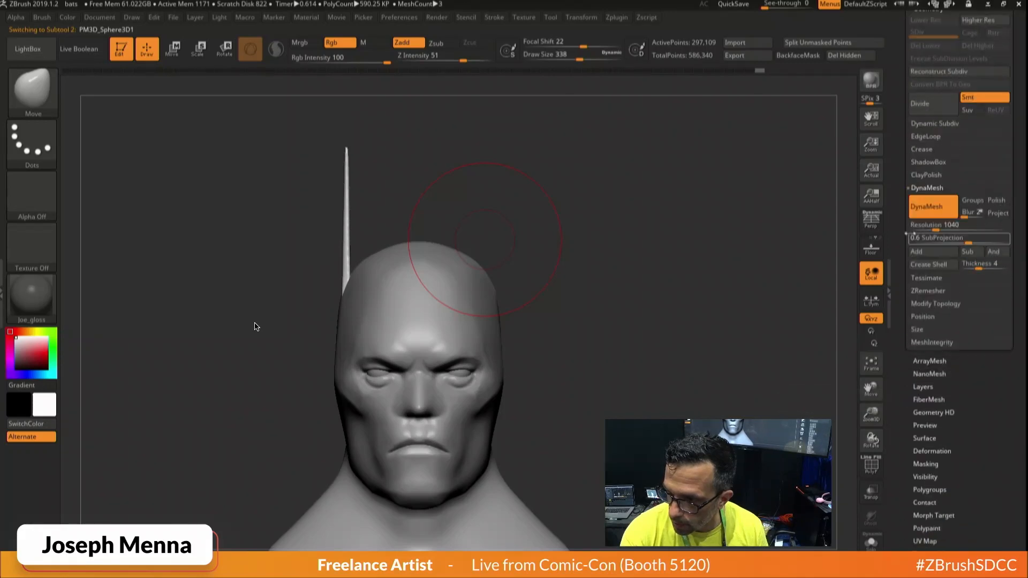
pyautogui.click(941, 303)
pyautogui.click(934, 265)
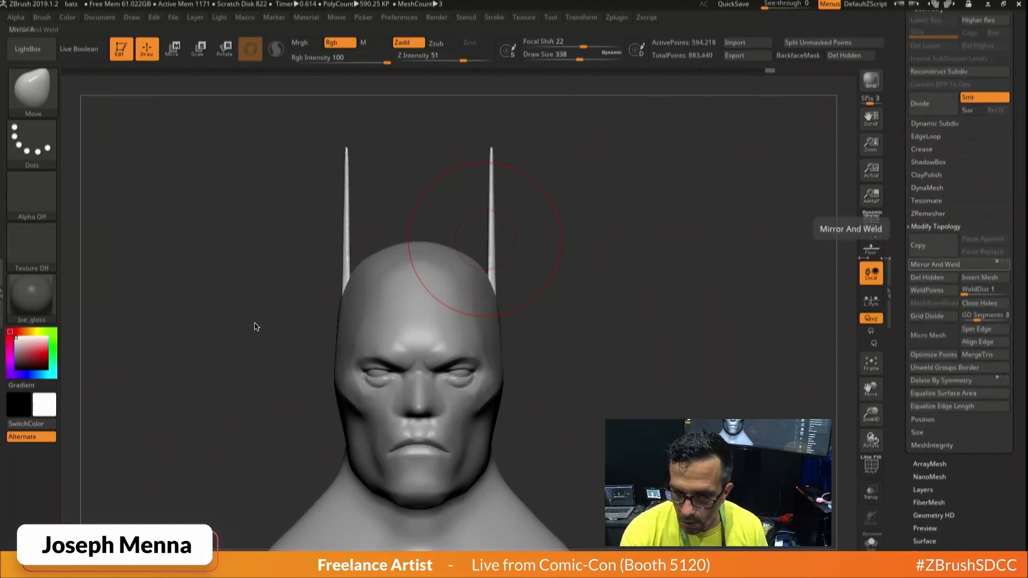
# Select the head and reduce the Move brush's draw size to 145.
pyautogui.moveTo(625, 294)
pyautogui.mouseDown()
pyautogui.moveTo(530, 314)
pyautogui.moveTo(551, 291)
pyautogui.moveTo(597, 296)
pyautogui.moveTo(505, 319)
pyautogui.mouseUp()
pyautogui.moveTo(505, 319)
pyautogui.keyDown('ctrl'); pyautogui.mouseDown(button='right')
pyautogui.moveTo(508, 362)
pyautogui.moveTo(506, 327)
pyautogui.mouseUp(button='right'); pyautogui.keyUp('ctrl')
pyautogui.keyDown('alt'); pyautogui.moveTo(506, 326); pyautogui.dragTo(581, 311, button='right'); pyautogui.keyUp('alt')
pyautogui.keyDown('alt'); pyautogui.click(553, 348); pyautogui.keyUp('alt')
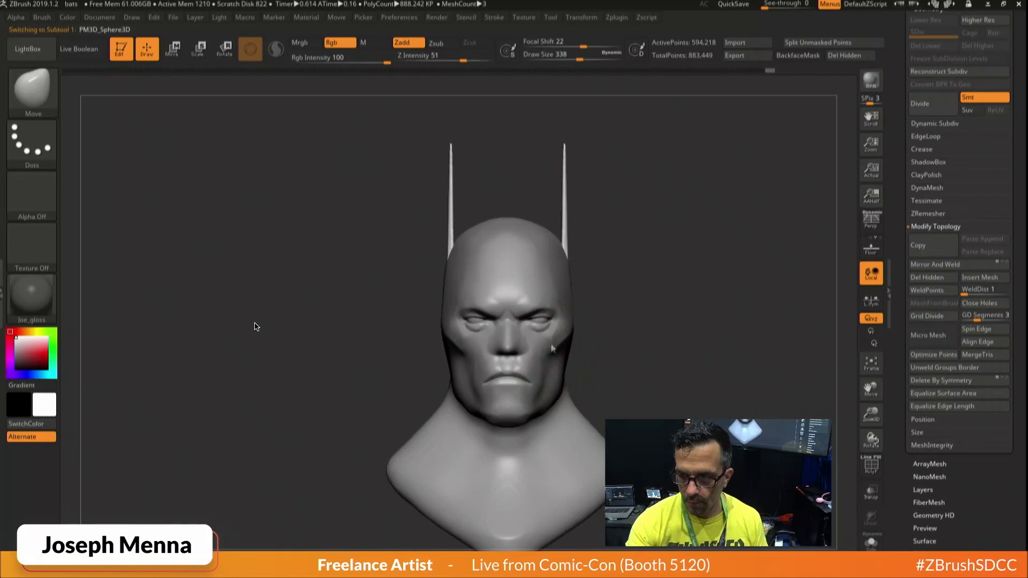
pyautogui.press('space')
pyautogui.moveTo(599, 314)
pyautogui.mouseDown()
pyautogui.moveTo(579, 314)
pyautogui.moveTo(621, 316)
pyautogui.mouseUp()
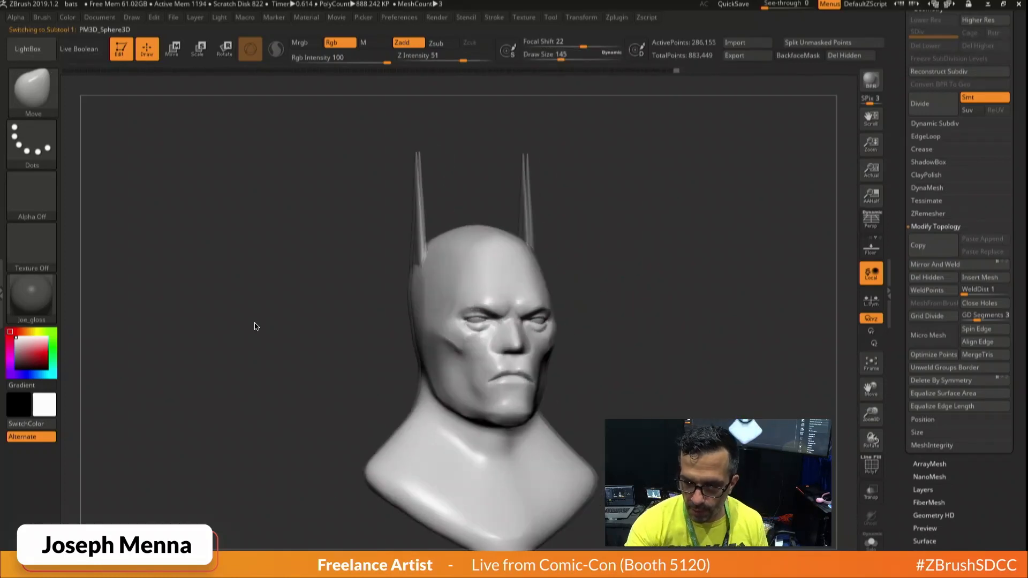
# Flatten the side of the face behind the cheekbone with TrimDynamic at draw size 182 and smooth the trimmed edge.
pyautogui.moveTo(255, 326); pyautogui.dragTo(382, 394)
pyautogui.press('space')
pyautogui.click(400, 368)
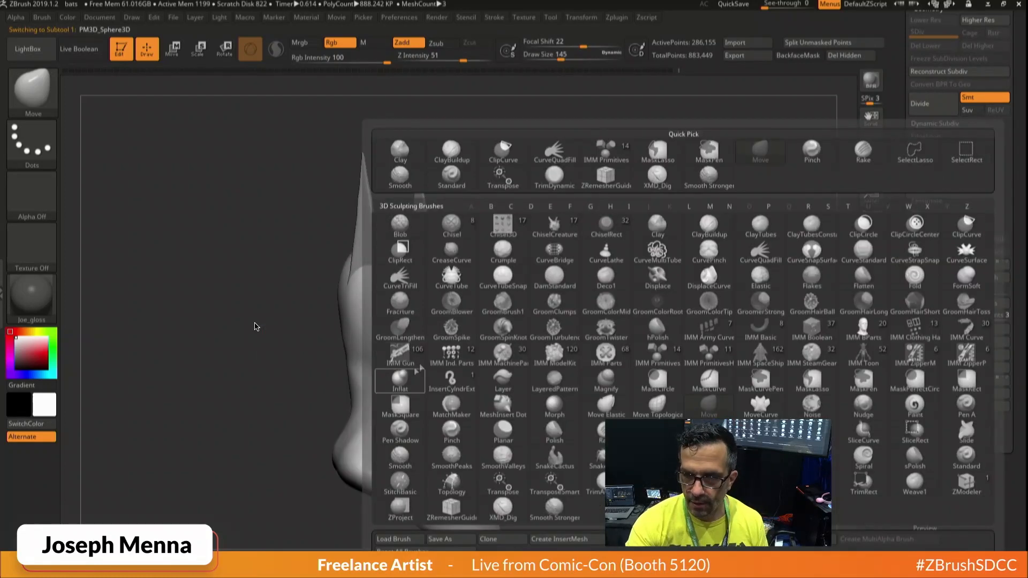
pyautogui.click(552, 180)
pyautogui.press('space')
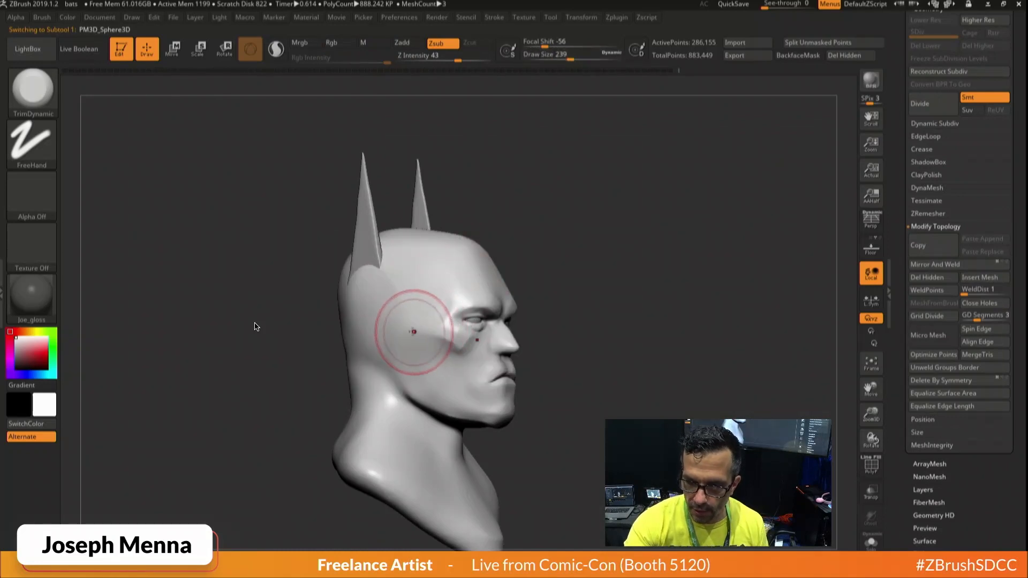
pyautogui.press('space')
pyautogui.moveTo(418, 330)
pyautogui.mouseDown()
pyautogui.moveTo(446, 312)
pyautogui.moveTo(428, 333)
pyautogui.moveTo(434, 349)
pyautogui.mouseUp()
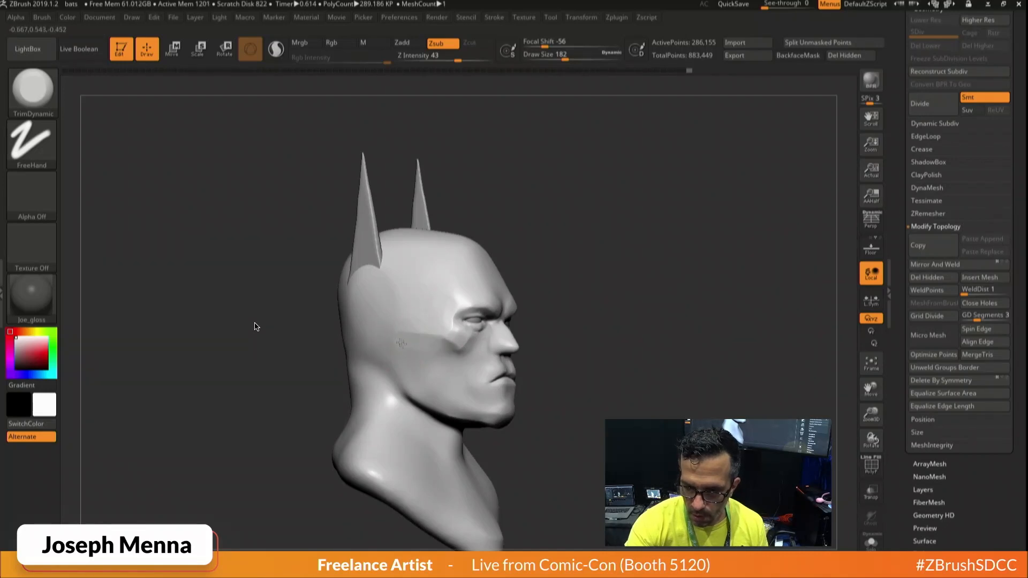
pyautogui.press('shift')
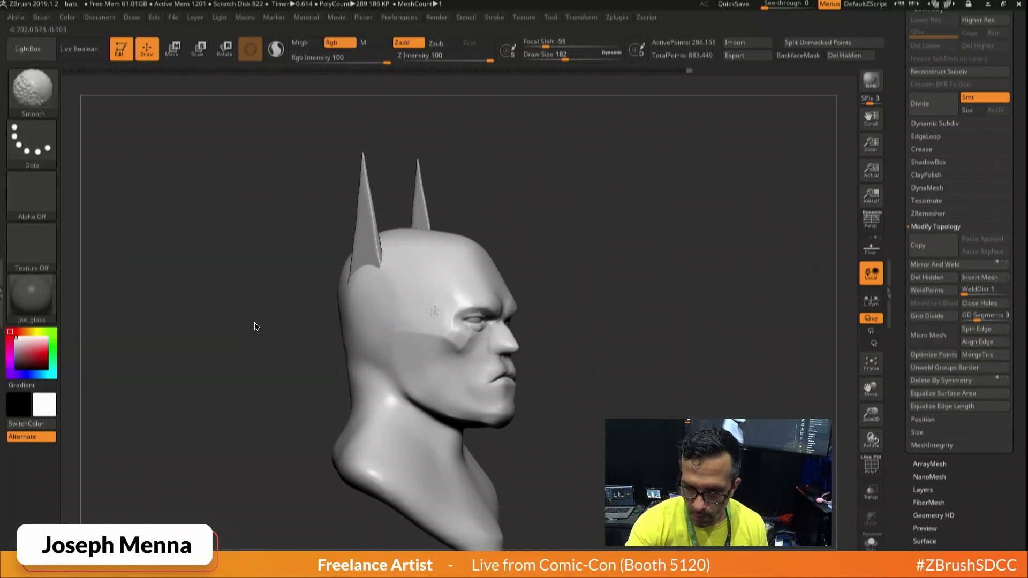
pyautogui.keyDown('shift'); pyautogui.moveTo(439, 307); pyautogui.dragTo(418, 344); pyautogui.keyUp('shift')
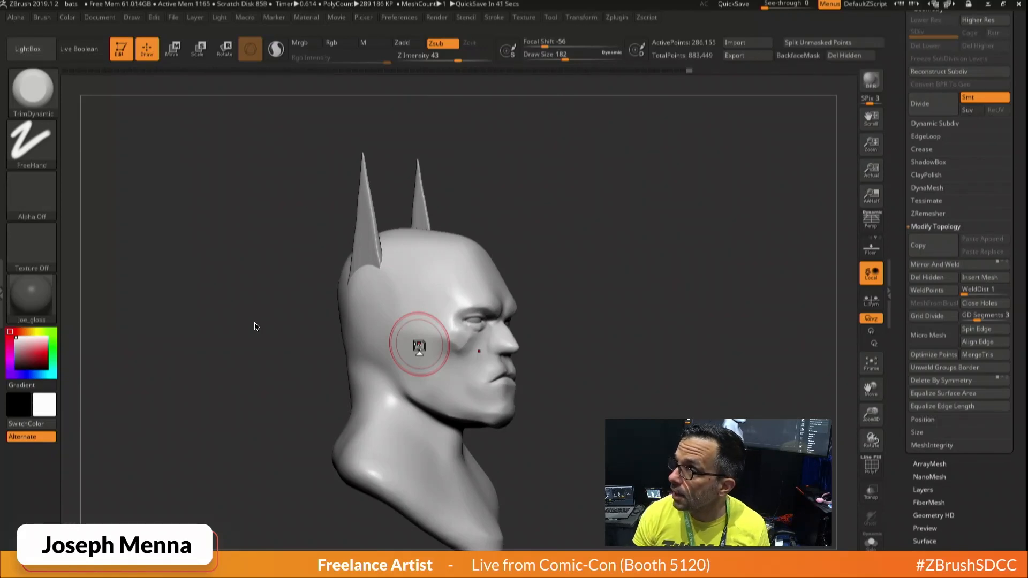
# Set the draw size to 83 and smooth the sides of the face around the cheekbones.
pyautogui.moveTo(642, 351); pyautogui.dragTo(535, 361)
pyautogui.keyDown('ctrl'); pyautogui.moveTo(528, 363); pyautogui.dragTo(567, 357, button='right'); pyautogui.keyUp('ctrl')
pyautogui.press('space')
pyautogui.moveTo(566, 355); pyautogui.dragTo(553, 356)
pyautogui.press('shift')
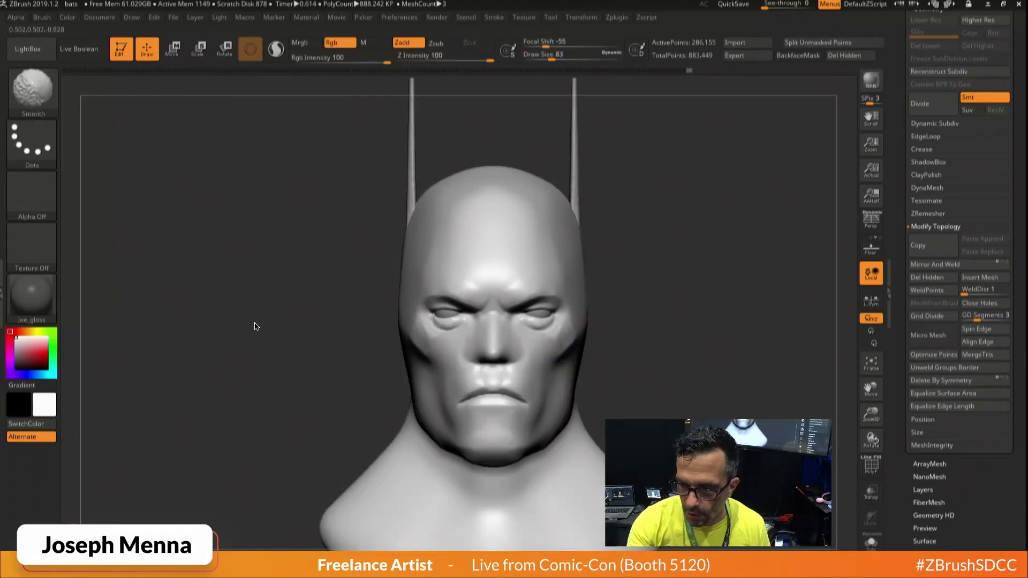
pyautogui.keyDown('alt'); pyautogui.moveTo(608, 371); pyautogui.dragTo(566, 347); pyautogui.keyUp('alt')
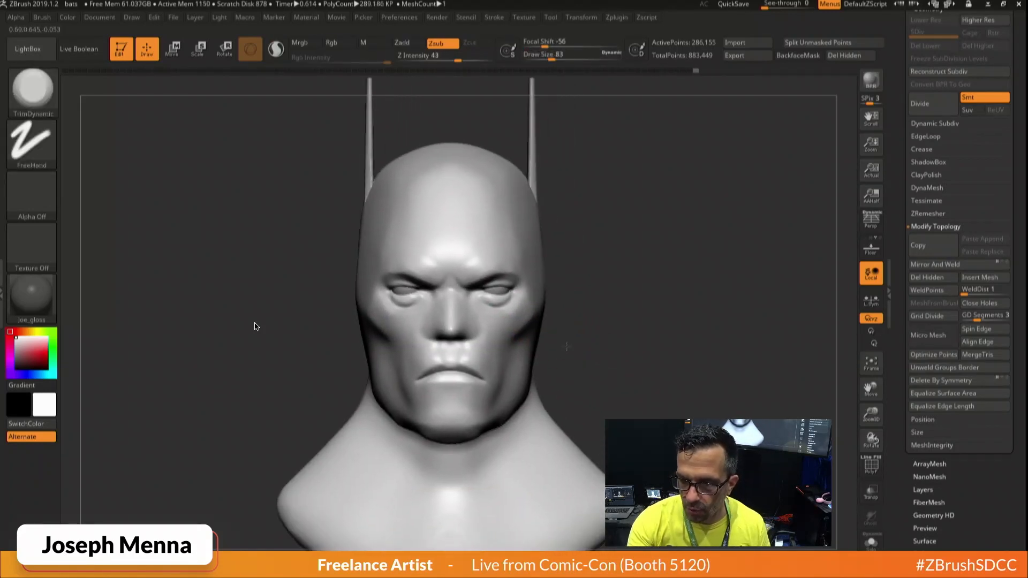
pyautogui.press('ctrl')
pyautogui.keyDown('ctrl'); pyautogui.moveTo(573, 376); pyautogui.dragTo(535, 386, button='right'); pyautogui.keyUp('ctrl')
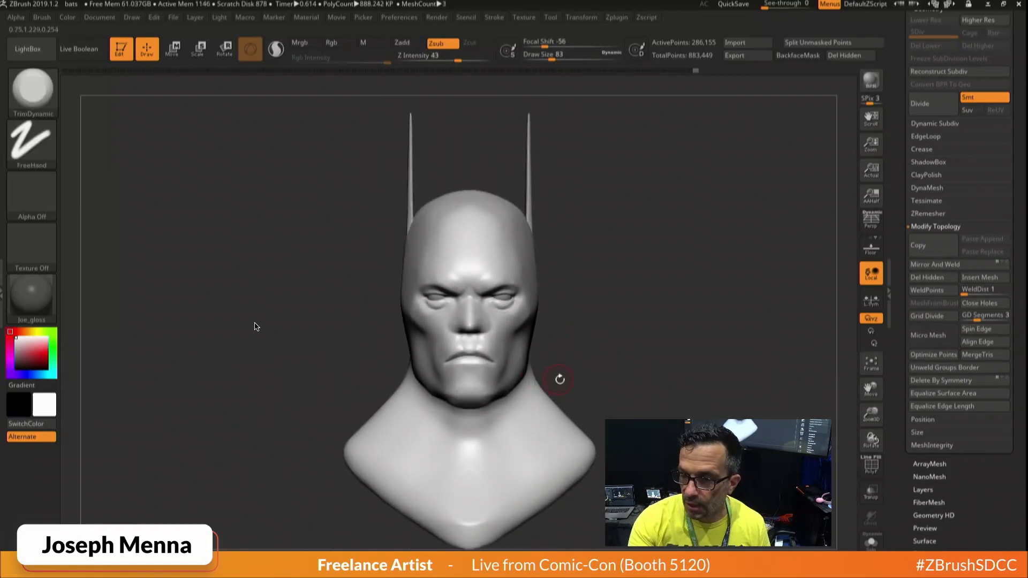
# Rework the hollow below the cheekbone with ClayBuildup at Z Intensity 5 and smooth the strokes.
pyautogui.moveTo(568, 352); pyautogui.dragTo(529, 348)
pyautogui.keyDown('ctrl'); pyautogui.moveTo(530, 348); pyautogui.dragTo(543, 377, button='right'); pyautogui.keyUp('ctrl')
pyautogui.rightClick(544, 344)
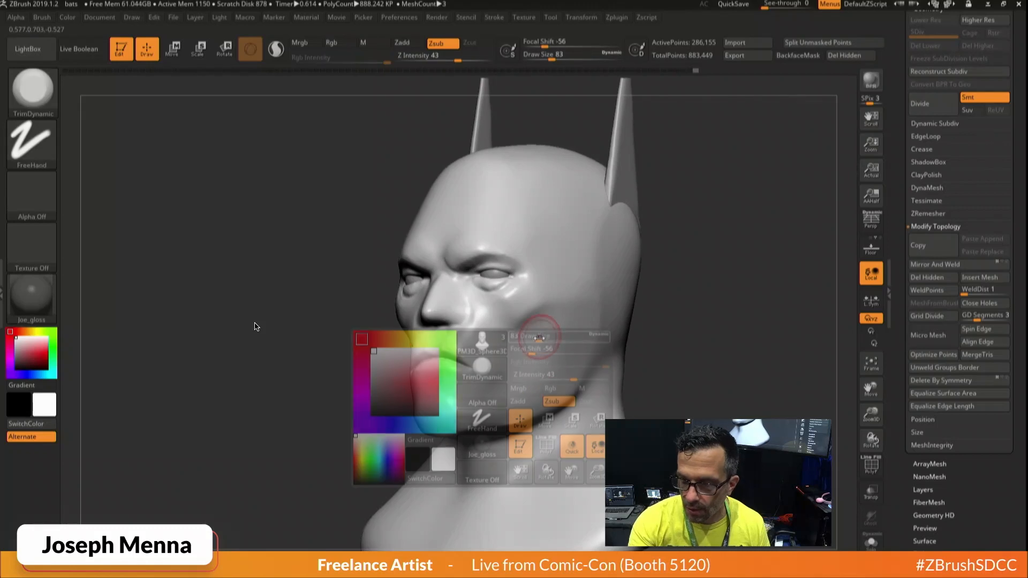
pyautogui.click(480, 342)
pyautogui.click(466, 157)
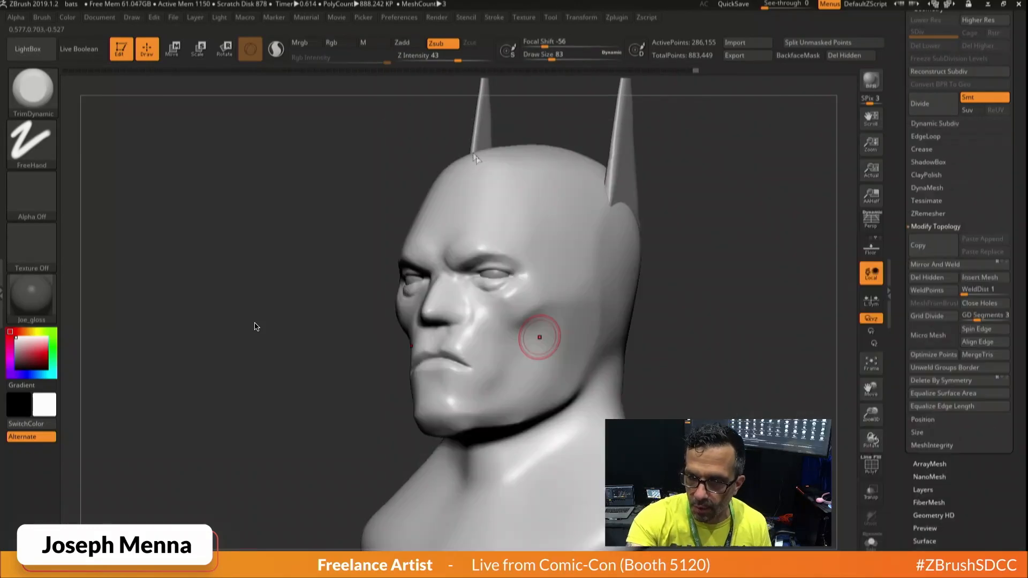
pyautogui.click(418, 58)
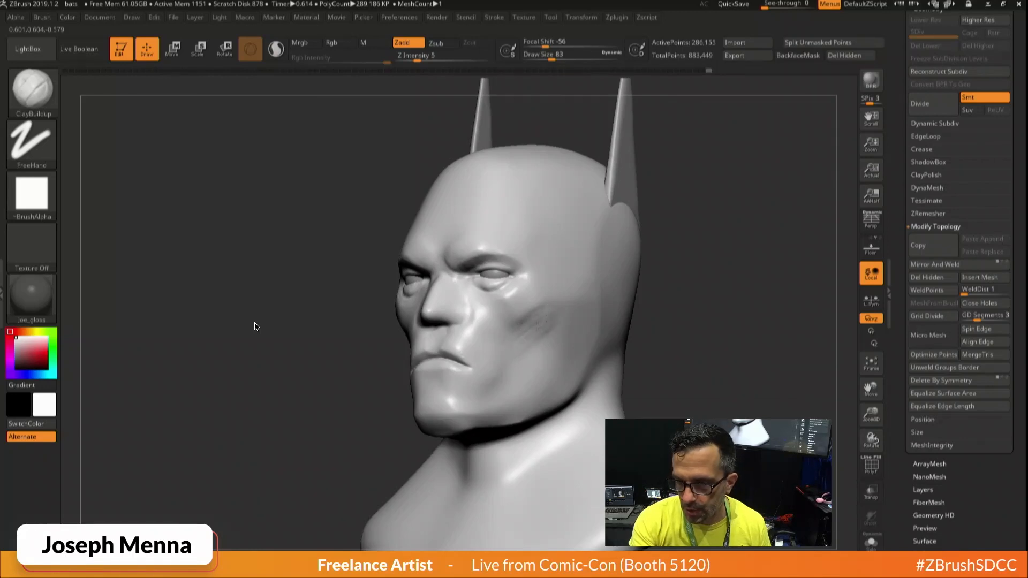
pyautogui.press('shift')
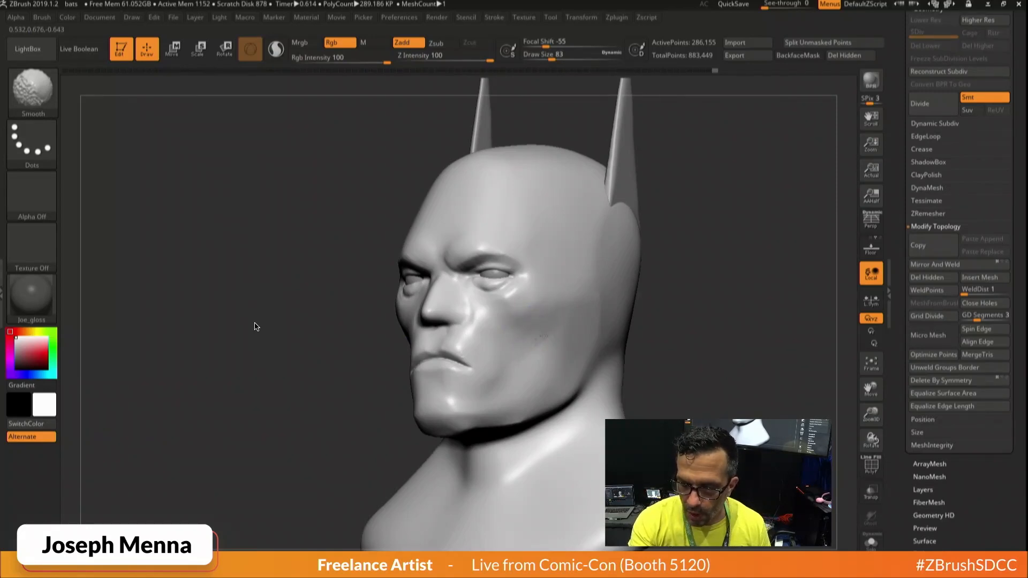
# Shape the area beneath the lower lip with ClayBuildup at draw size 39 and smooth it.
pyautogui.moveTo(542, 337); pyautogui.dragTo(563, 341, button='right')
pyautogui.moveTo(556, 351)
pyautogui.keyDown('ctrl'); pyautogui.mouseDown(button='right')
pyautogui.moveTo(527, 331)
pyautogui.moveTo(494, 380)
pyautogui.moveTo(501, 401)
pyautogui.moveTo(525, 357)
pyautogui.moveTo(578, 352)
pyautogui.mouseUp(button='right'); pyautogui.keyUp('ctrl')
pyautogui.press('space')
pyautogui.moveTo(516, 349); pyautogui.dragTo(504, 348)
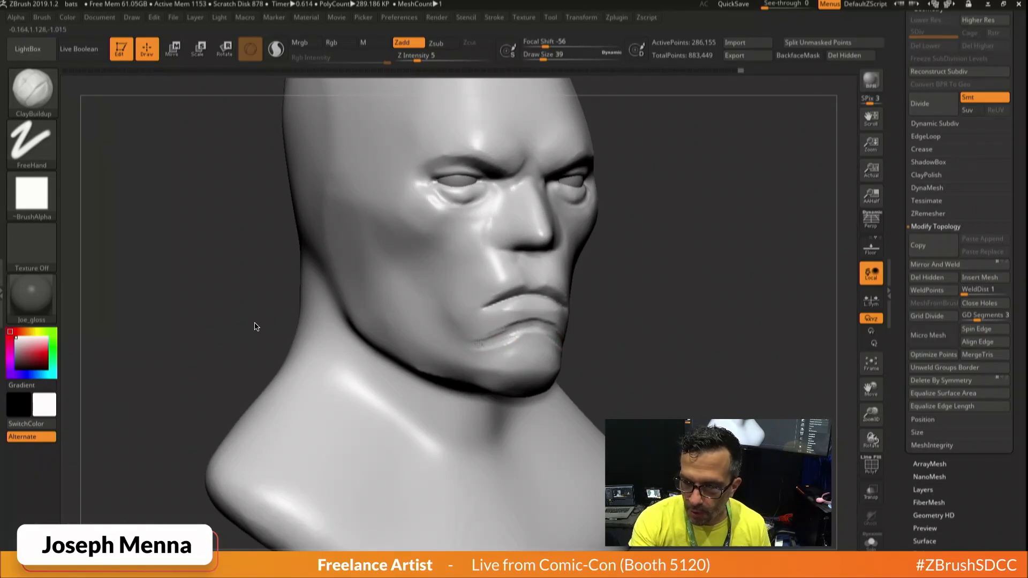
pyautogui.press('shift')
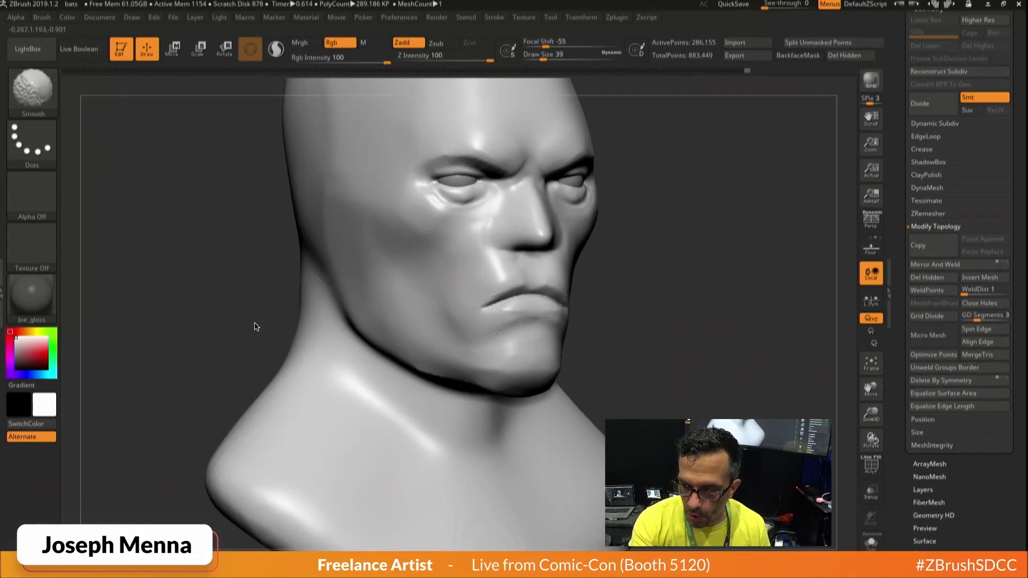
pyautogui.moveTo(493, 358)
pyautogui.mouseDown(button='right')
pyautogui.moveTo(425, 360)
pyautogui.moveTo(466, 355)
pyautogui.mouseUp(button='right')
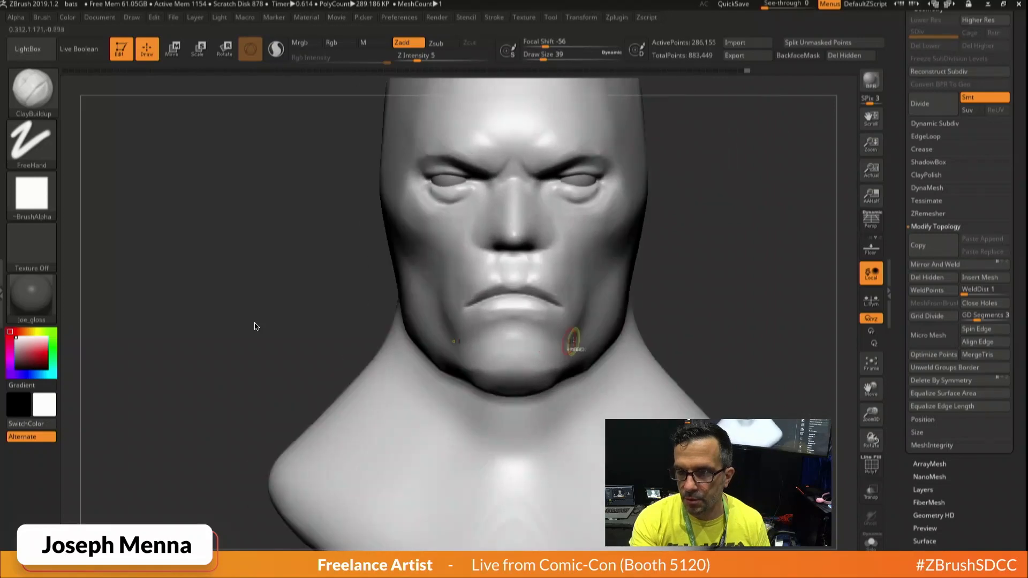
# Carve a diagonal crease across the cheek below the eye with ClayBuildup at draw size 49 and soften it.
pyautogui.moveTo(573, 341)
pyautogui.keyDown('ctrl'); pyautogui.mouseDown(button='right')
pyautogui.moveTo(562, 267)
pyautogui.moveTo(530, 307)
pyautogui.moveTo(502, 316)
pyautogui.moveTo(619, 343)
pyautogui.moveTo(688, 341)
pyautogui.mouseUp(button='right'); pyautogui.keyUp('ctrl')
pyautogui.press('space')
pyautogui.moveTo(489, 244); pyautogui.dragTo(512, 231)
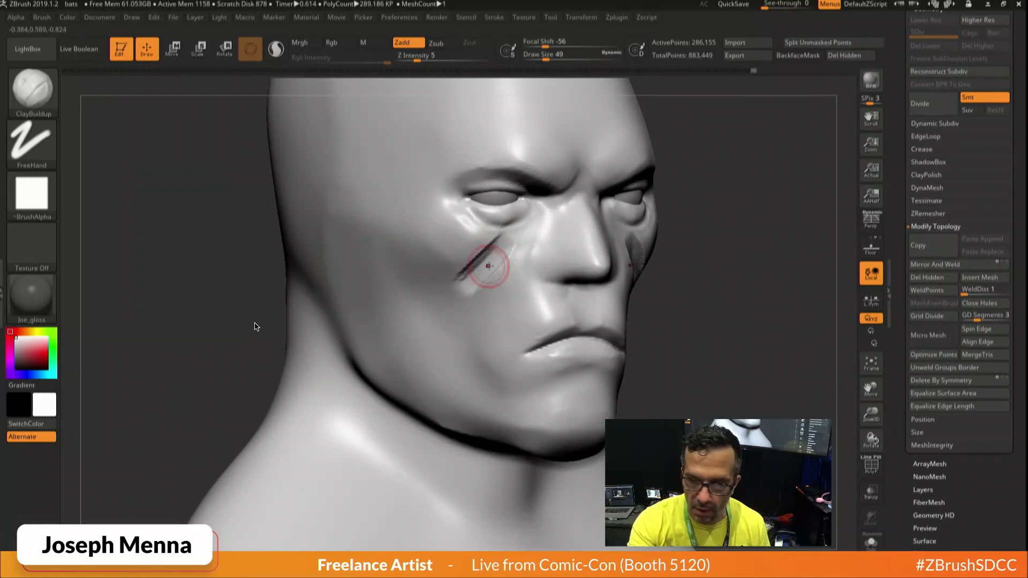
pyautogui.keyDown('shift'); pyautogui.moveTo(482, 263); pyautogui.dragTo(503, 248); pyautogui.keyUp('shift')
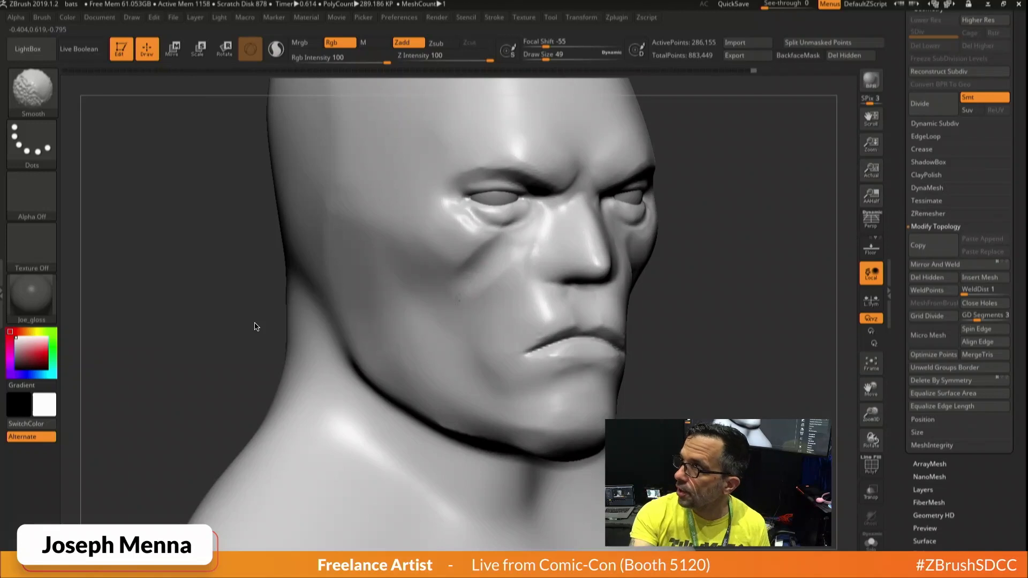
# Build up an ear-shaped mound on the side of the head with ClayBuildup at draw size 94 and smooth it.
pyautogui.moveTo(550, 342)
pyautogui.keyDown('ctrl'); pyautogui.mouseDown(button='right')
pyautogui.moveTo(549, 324)
pyautogui.moveTo(493, 342)
pyautogui.moveTo(509, 332)
pyautogui.mouseUp(button='right'); pyautogui.keyUp('ctrl')
pyautogui.moveTo(641, 328); pyautogui.dragTo(536, 332, button='right')
pyautogui.keyDown('ctrl'); pyautogui.moveTo(604, 293); pyautogui.dragTo(615, 310, button='right'); pyautogui.keyUp('ctrl')
pyautogui.press('space')
pyautogui.moveTo(642, 287); pyautogui.dragTo(651, 286)
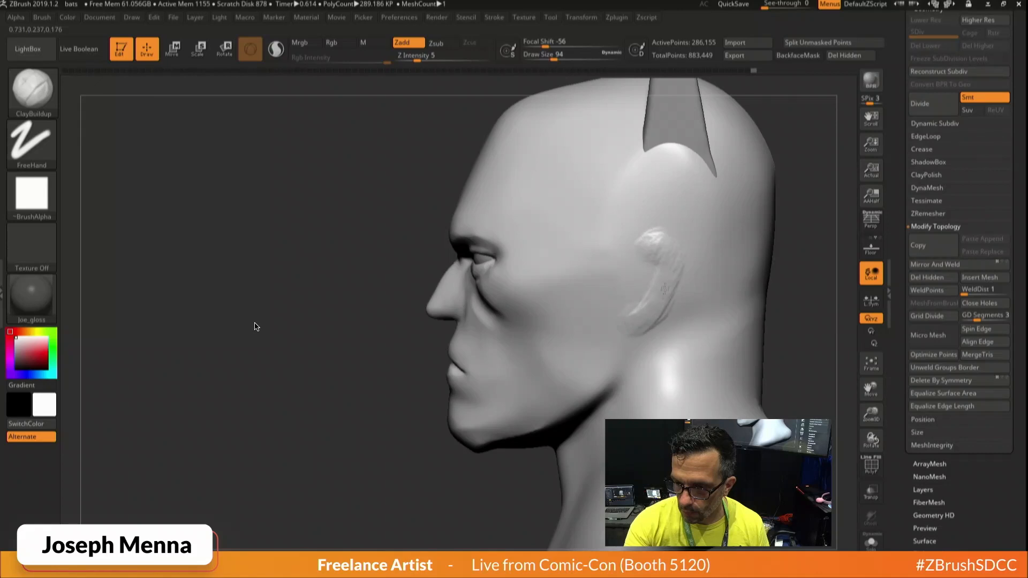
pyautogui.moveTo(646, 251)
pyautogui.mouseDown()
pyautogui.moveTo(636, 315)
pyautogui.moveTo(663, 302)
pyautogui.mouseUp()
pyautogui.press('shift')
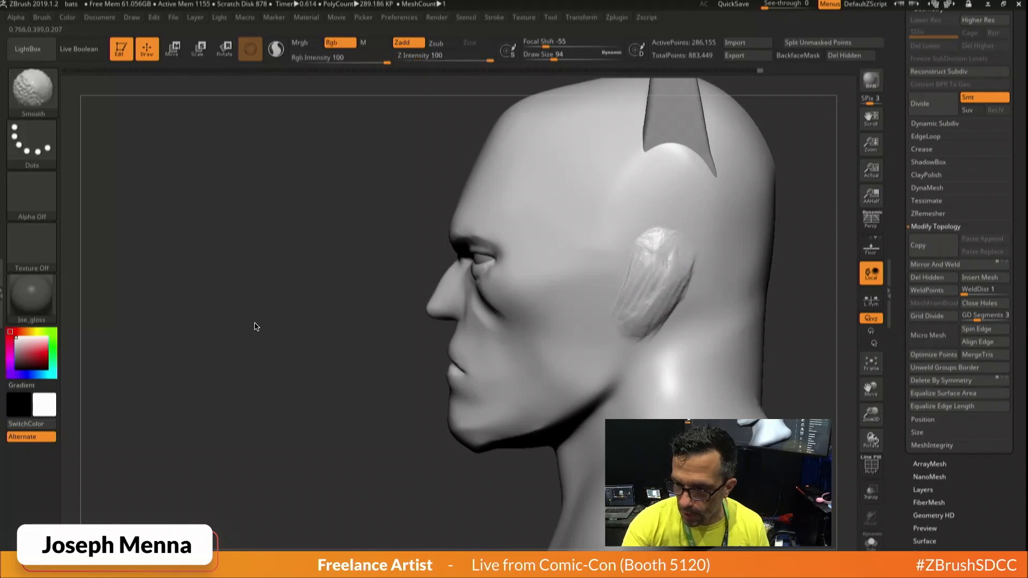
pyautogui.moveTo(685, 268)
pyautogui.keyDown('shift'); pyautogui.mouseDown()
pyautogui.moveTo(669, 314)
pyautogui.moveTo(639, 294)
pyautogui.moveTo(620, 316)
pyautogui.moveTo(676, 270)
pyautogui.moveTo(615, 290)
pyautogui.mouseUp(); pyautogui.keyUp('shift')
pyautogui.press('shift')
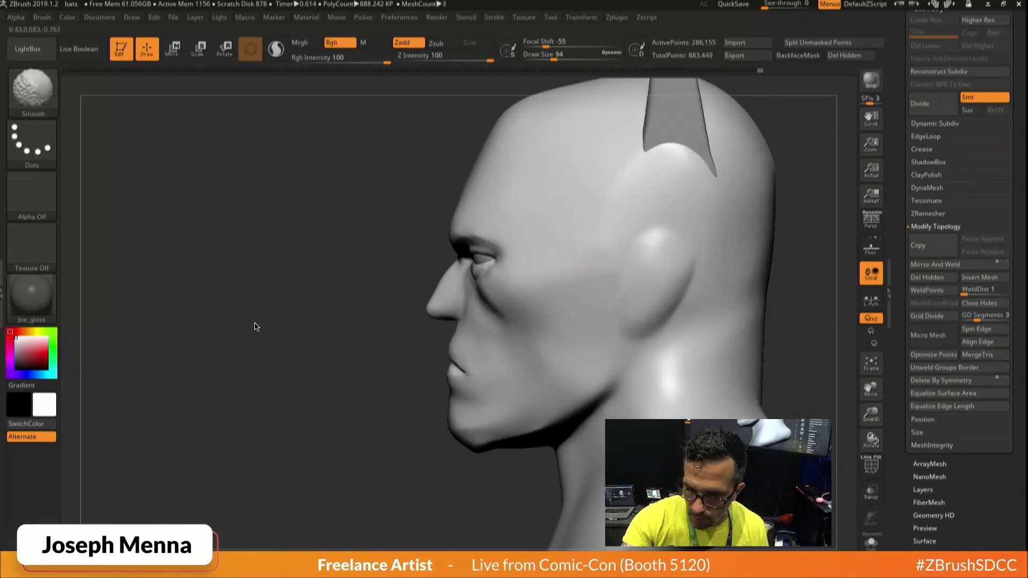
# Push the sides of the head slightly inward at ear level with the Move brush at draw size 365.
pyautogui.moveTo(508, 321)
pyautogui.mouseDown(button='right')
pyautogui.moveTo(603, 340)
pyautogui.moveTo(560, 352)
pyautogui.moveTo(619, 337)
pyautogui.mouseUp(button='right')
pyautogui.rightClick(556, 319)
pyautogui.click(473, 352)
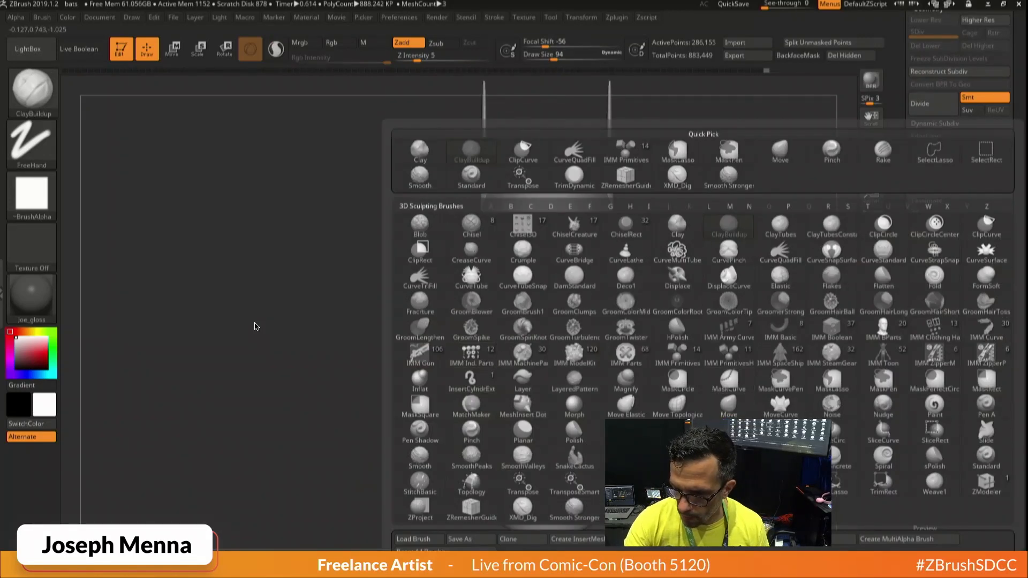
pyautogui.rightClick(668, 413)
pyautogui.click(611, 427)
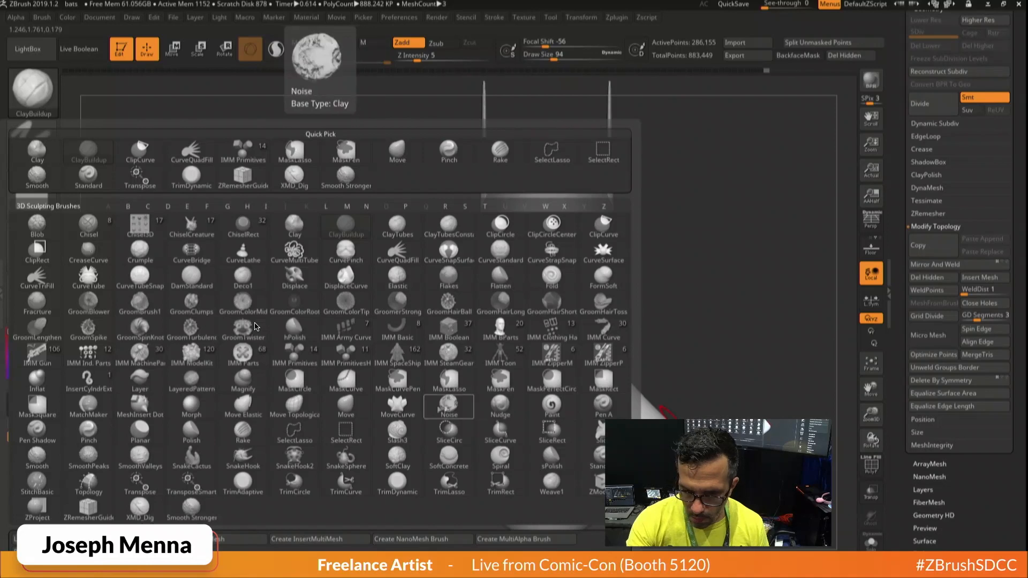
pyautogui.press('m')
pyautogui.press('v')
pyautogui.rightClick(255, 327)
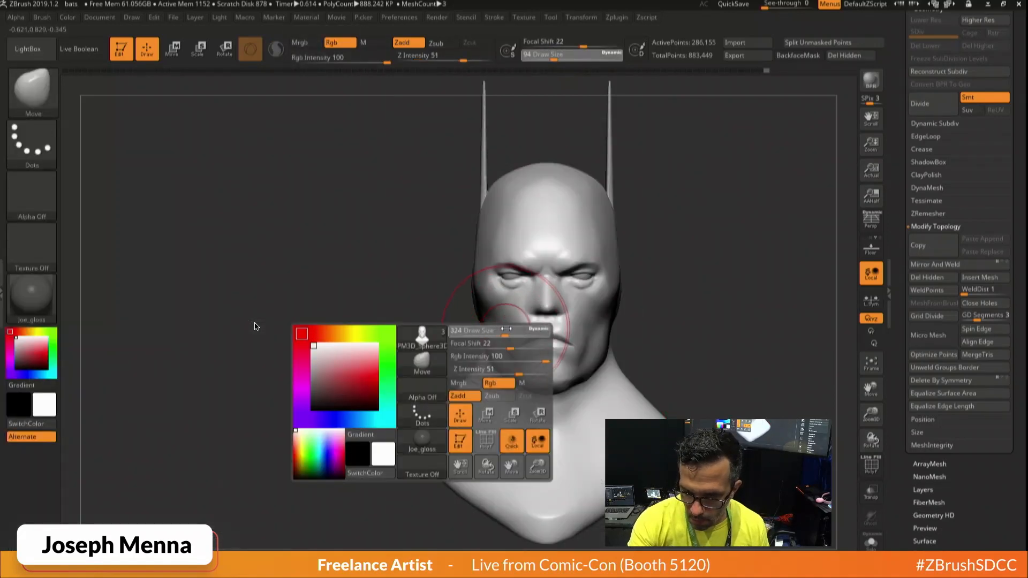
pyautogui.moveTo(506, 329); pyautogui.dragTo(510, 329)
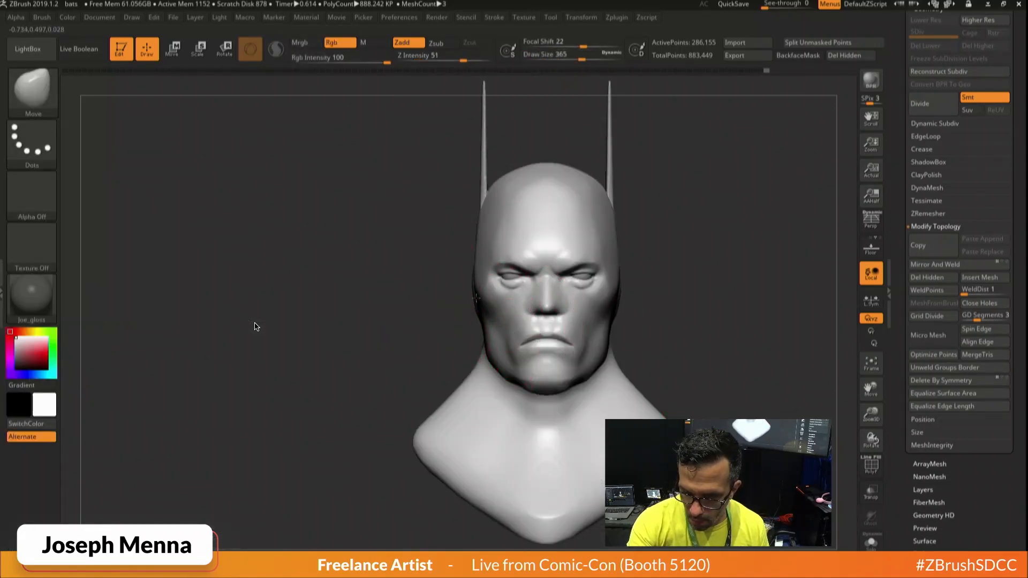
pyautogui.moveTo(478, 298); pyautogui.dragTo(481, 298)
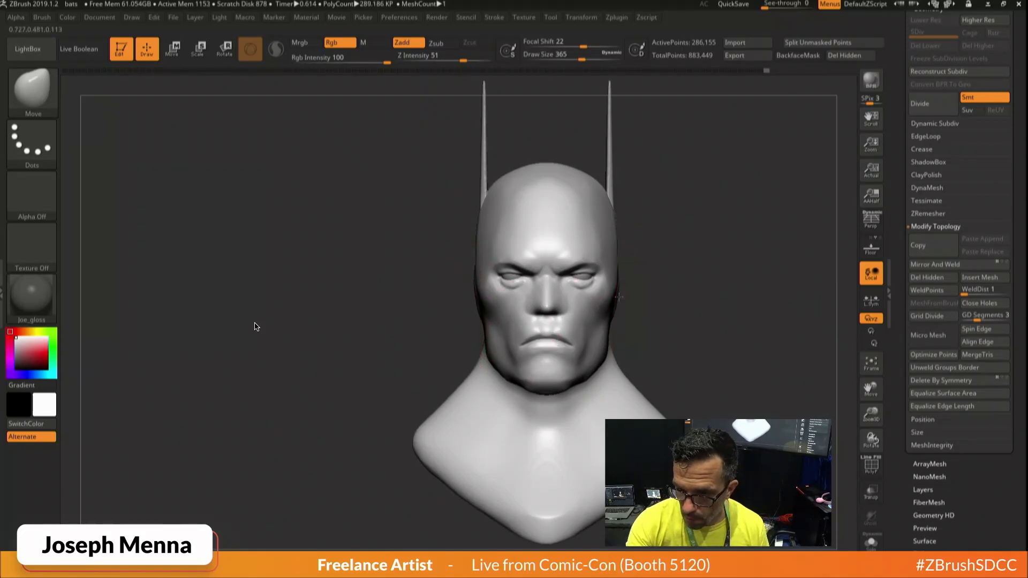
# Blend the ear mound into the side of the head with Smooth Stronger at draw size 140.
pyautogui.moveTo(636, 336); pyautogui.dragTo(715, 337)
pyautogui.press('space')
pyautogui.moveTo(604, 329); pyautogui.dragTo(579, 326)
pyautogui.press('space')
pyautogui.click(527, 362)
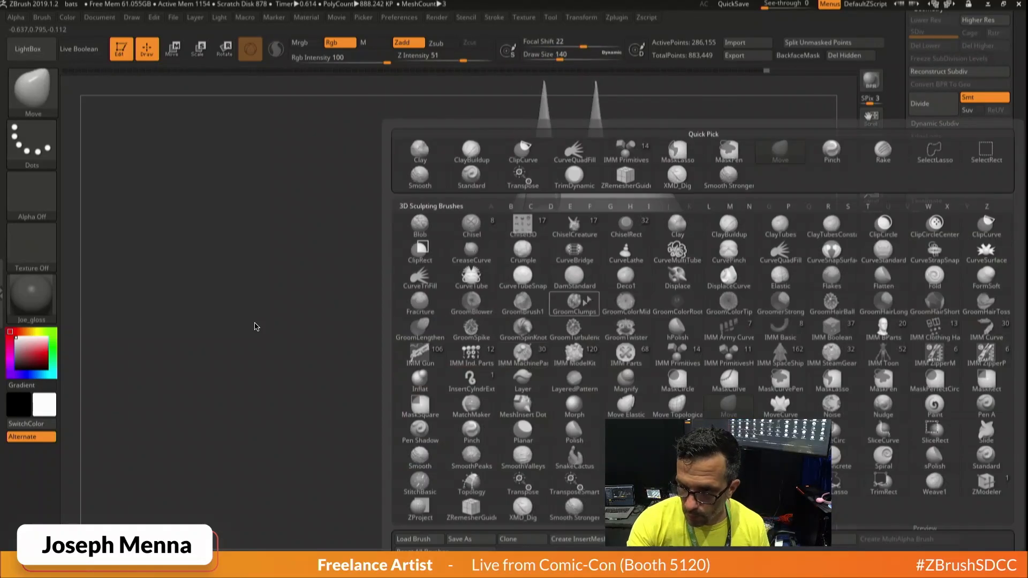
pyautogui.click(736, 183)
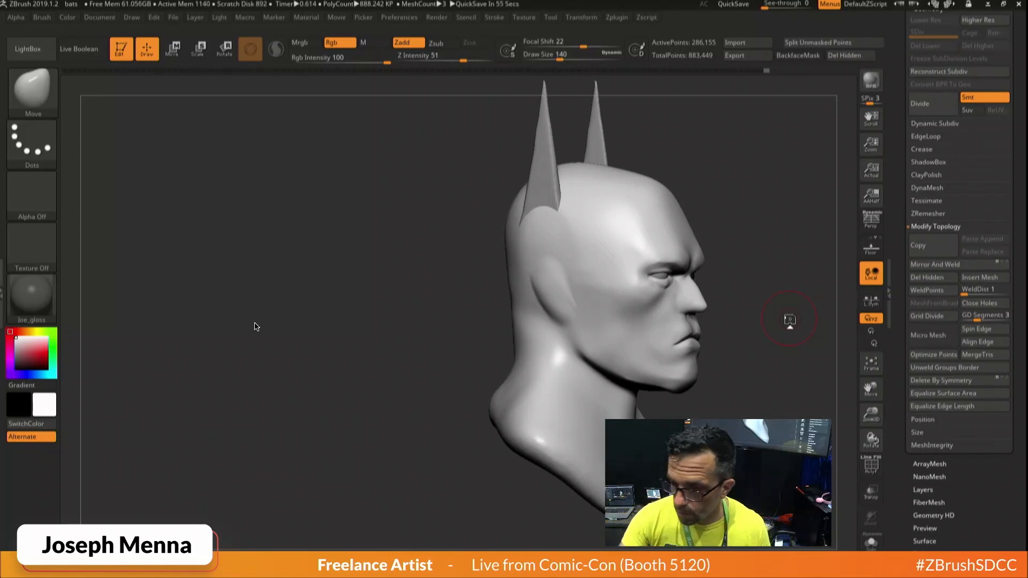
pyautogui.keyDown('shift'); pyautogui.moveTo(569, 305); pyautogui.dragTo(569, 304); pyautogui.keyUp('shift')
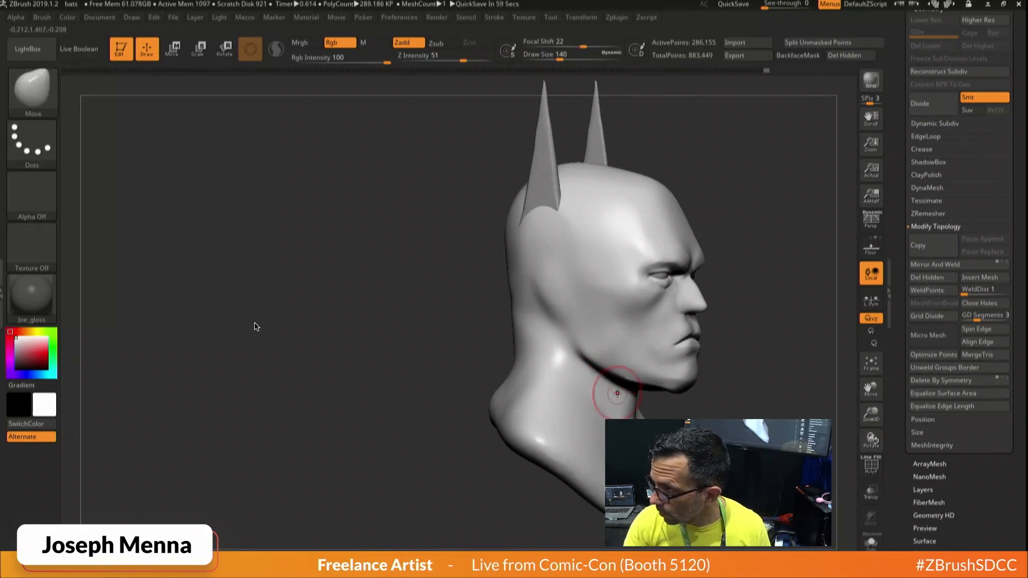
# Sharpen the curved ridge across the top of the forehead with Pinch at draw size 116 and soften it with Smooth Stronger.
pyautogui.moveTo(645, 393)
pyautogui.mouseDown(button='right')
pyautogui.moveTo(618, 395)
pyautogui.moveTo(674, 416)
pyautogui.moveTo(652, 431)
pyautogui.moveTo(552, 440)
pyautogui.moveTo(601, 408)
pyautogui.moveTo(601, 419)
pyautogui.mouseUp(button='right')
pyautogui.rightClick(610, 287)
pyautogui.click(551, 307)
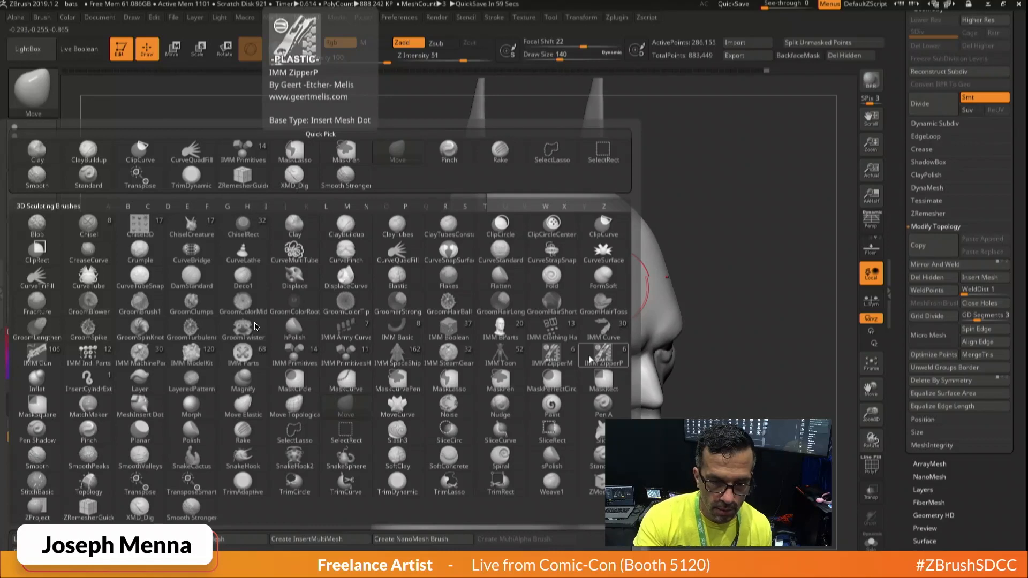
pyautogui.click(449, 153)
pyautogui.press('space')
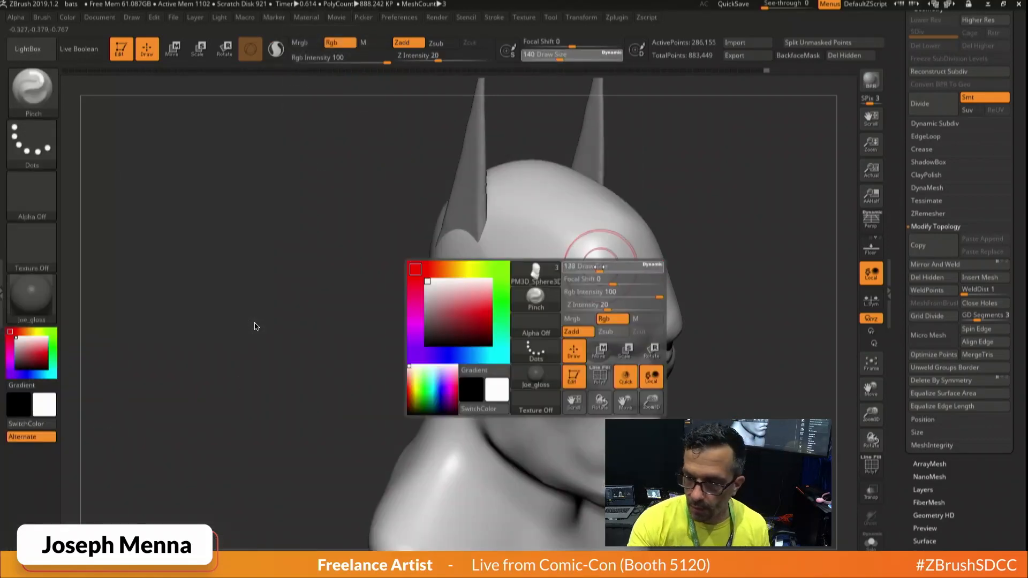
pyautogui.moveTo(604, 265); pyautogui.dragTo(595, 263)
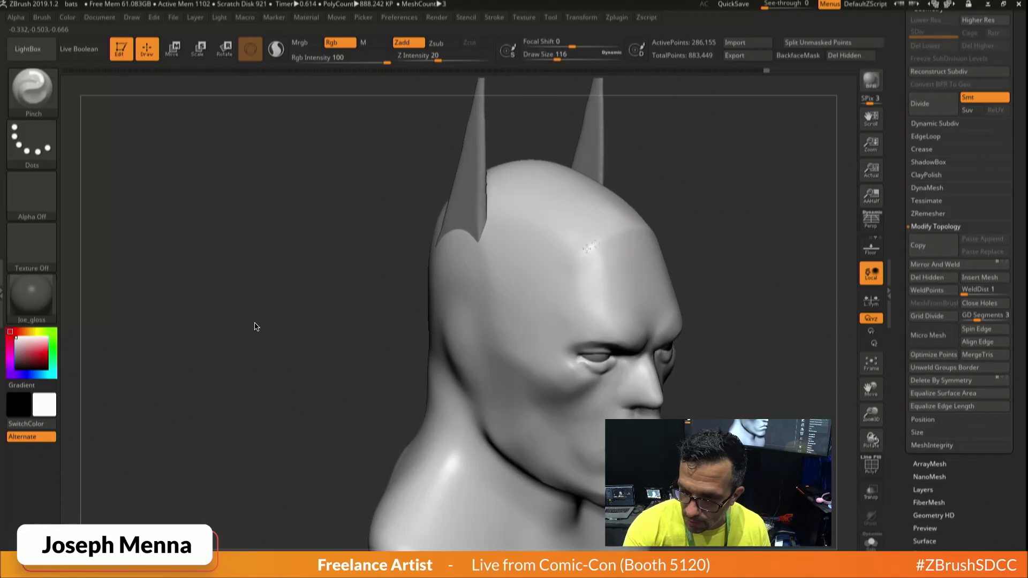
pyautogui.moveTo(624, 260); pyautogui.dragTo(578, 257, button='right')
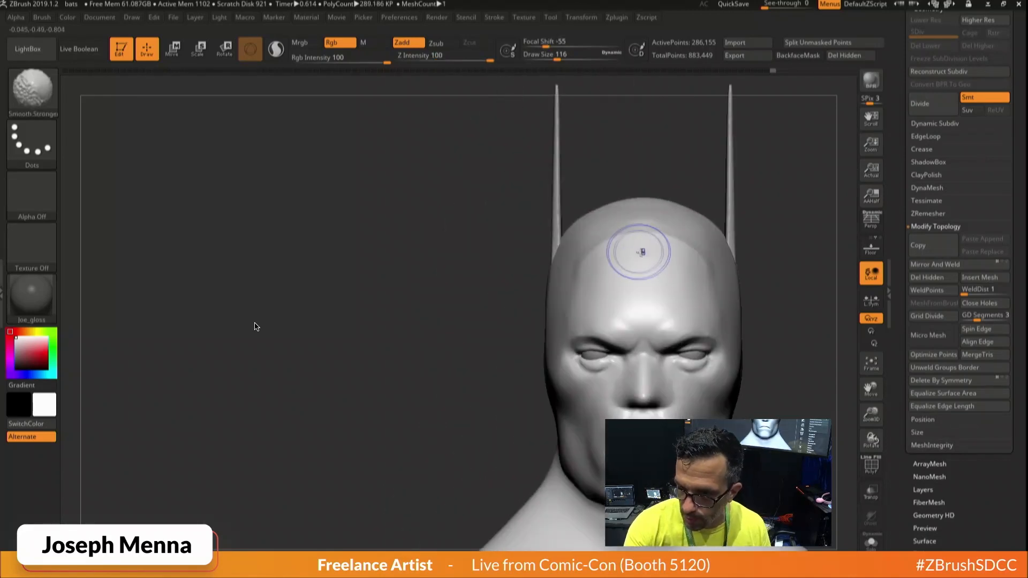
pyautogui.moveTo(642, 252)
pyautogui.keyDown('shift'); pyautogui.mouseDown()
pyautogui.moveTo(665, 232)
pyautogui.moveTo(683, 236)
pyautogui.mouseUp(); pyautogui.keyUp('shift')
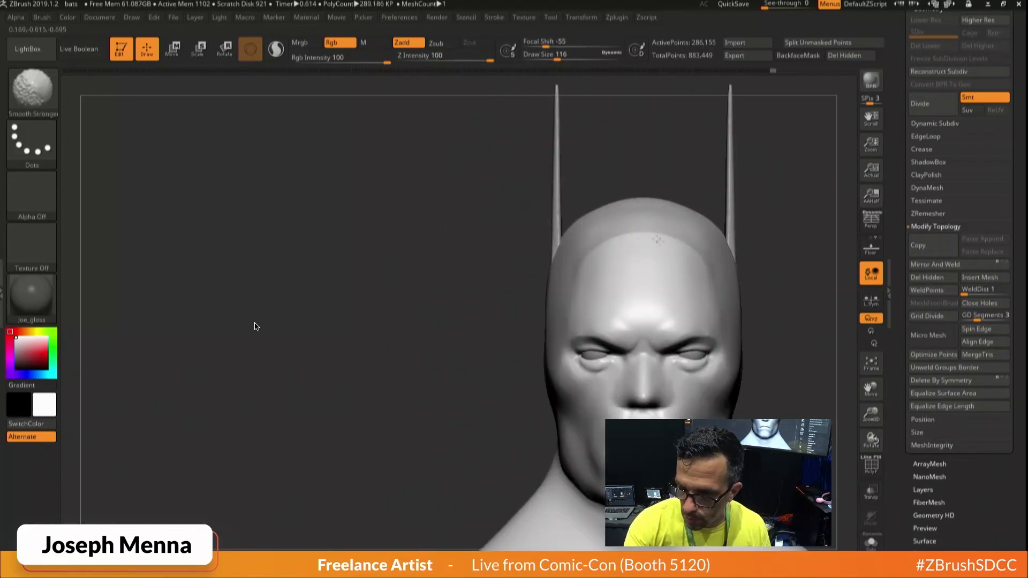
# Build up frown forms above the inner brows with ClayBuildup at draw size 59 and smooth them at draw size 97.
pyautogui.moveTo(712, 332)
pyautogui.keyDown('alt'); pyautogui.mouseDown(button='right')
pyautogui.moveTo(594, 341)
pyautogui.moveTo(628, 335)
pyautogui.moveTo(660, 351)
pyautogui.moveTo(619, 335)
pyautogui.mouseUp(button='right'); pyautogui.keyUp('alt')
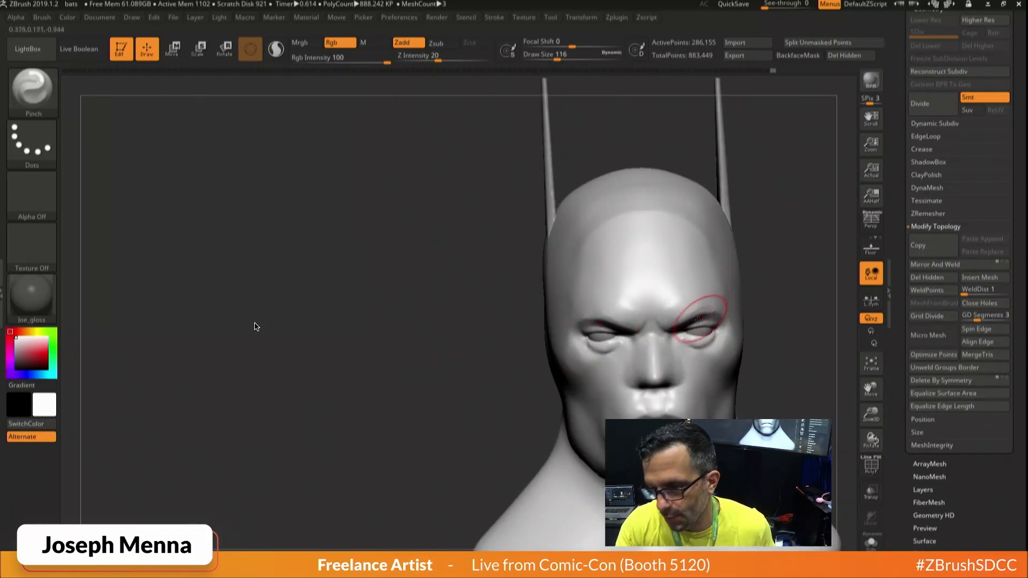
pyautogui.keyDown('shift'); pyautogui.moveTo(681, 298); pyautogui.dragTo(706, 293, button='right'); pyautogui.keyUp('shift')
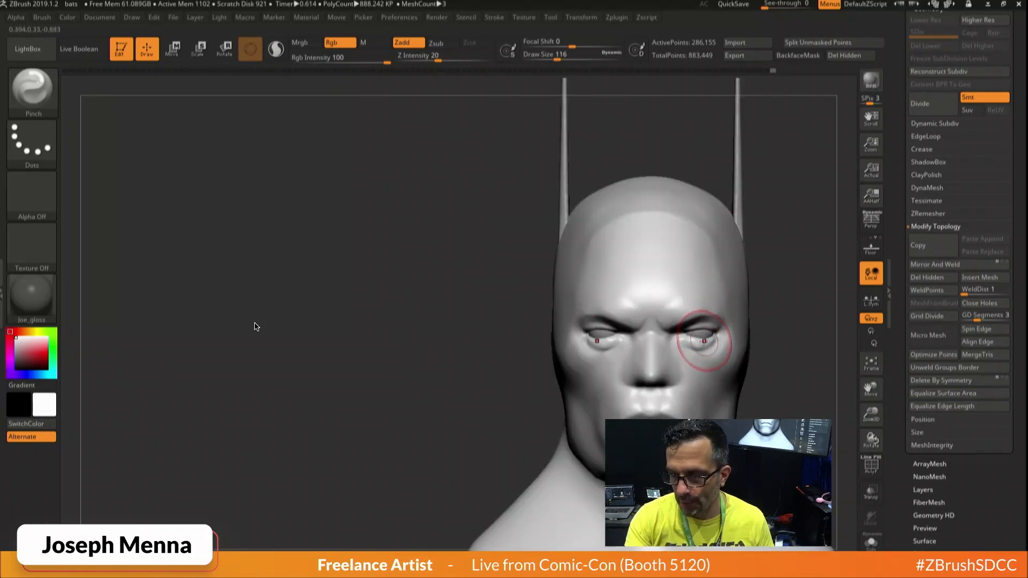
pyautogui.moveTo(704, 340); pyautogui.dragTo(604, 339, button='right')
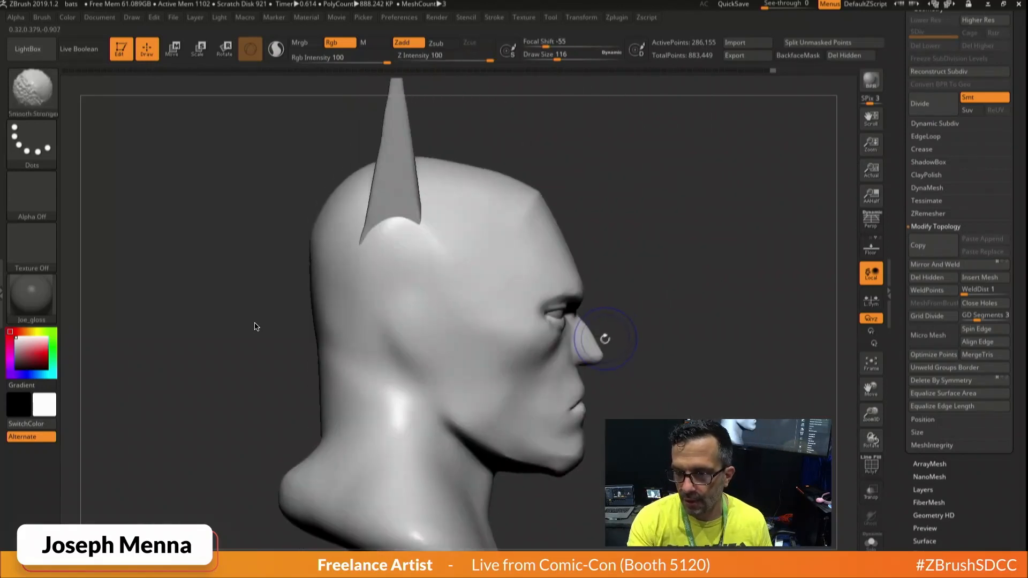
pyautogui.moveTo(596, 311); pyautogui.dragTo(530, 305)
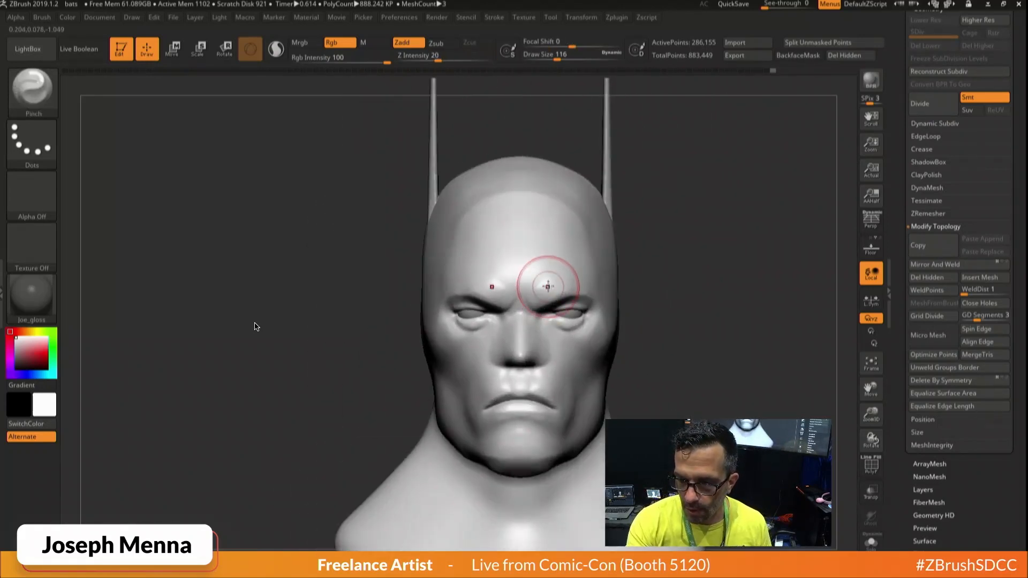
pyautogui.press('space')
pyautogui.press('b')
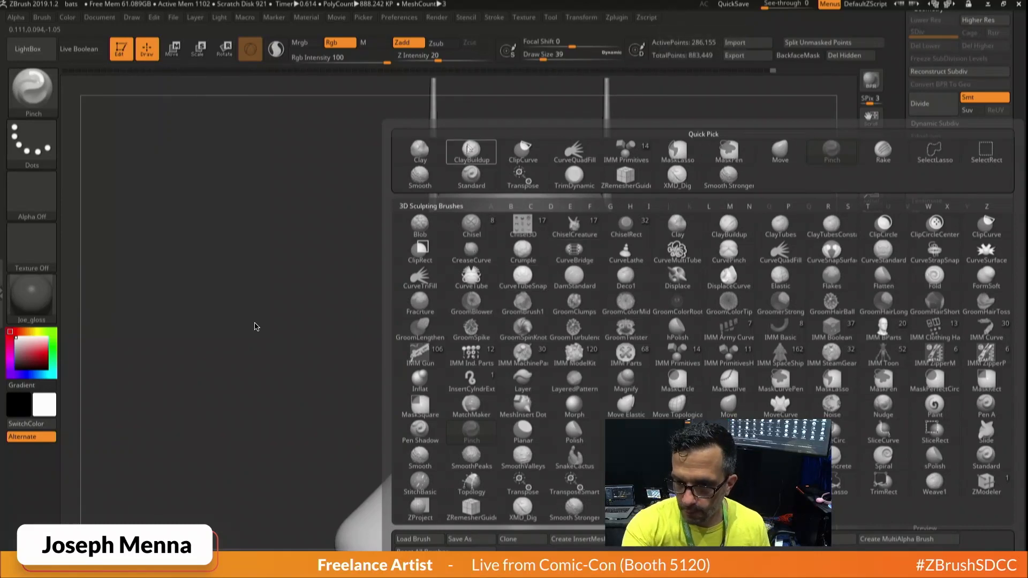
pyautogui.click(471, 150)
pyautogui.press('space')
pyautogui.moveTo(540, 276); pyautogui.dragTo(541, 272)
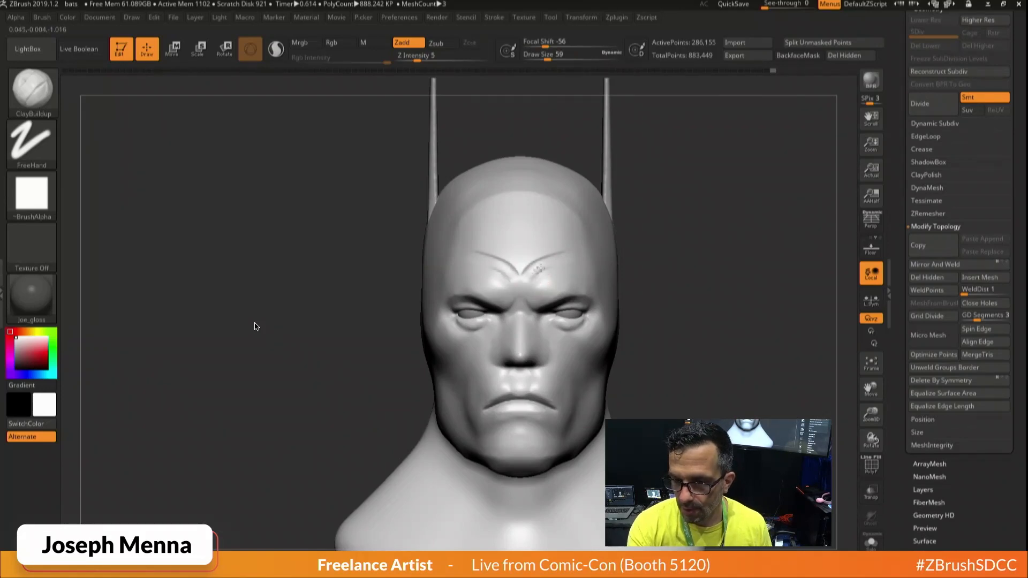
pyautogui.press('space')
pyautogui.press('shift')
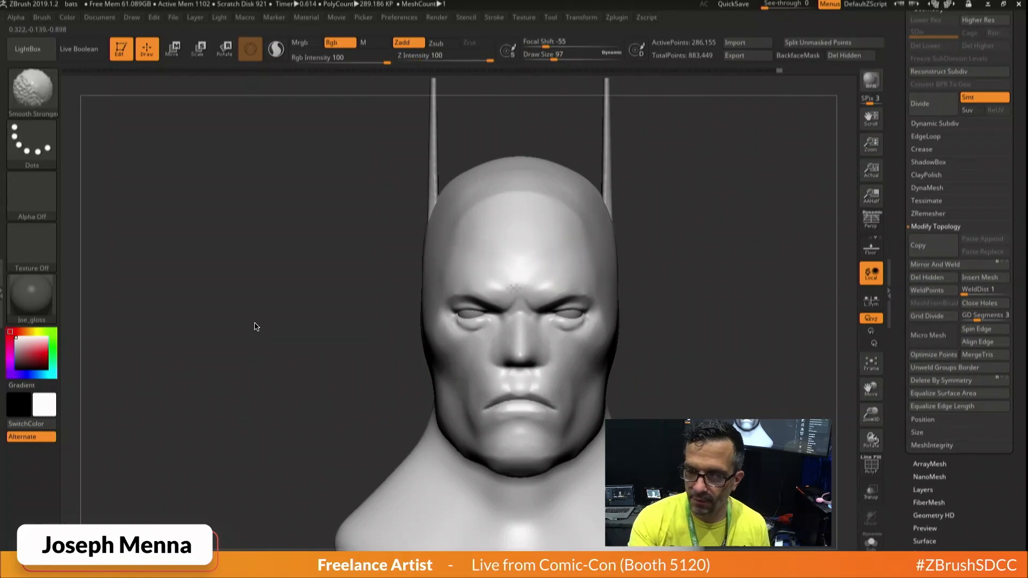
# Adjust the tip of the nose in profile with the Move brush at draw size 120.
pyautogui.moveTo(515, 288); pyautogui.dragTo(637, 277, button='right')
pyautogui.keyDown('ctrl'); pyautogui.moveTo(661, 312); pyautogui.dragTo(618, 385, button='right'); pyautogui.keyUp('ctrl')
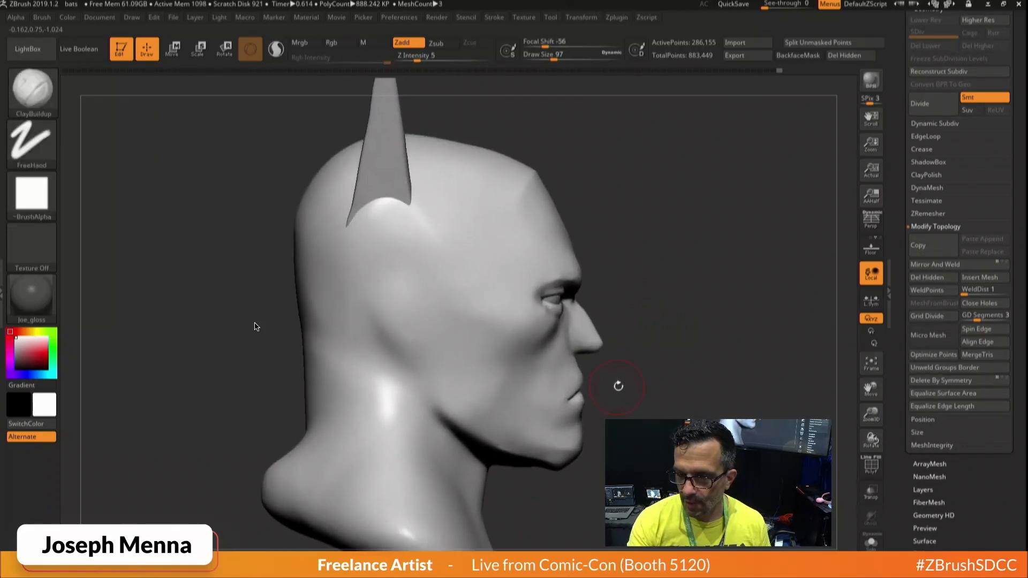
pyautogui.press('ctrl')
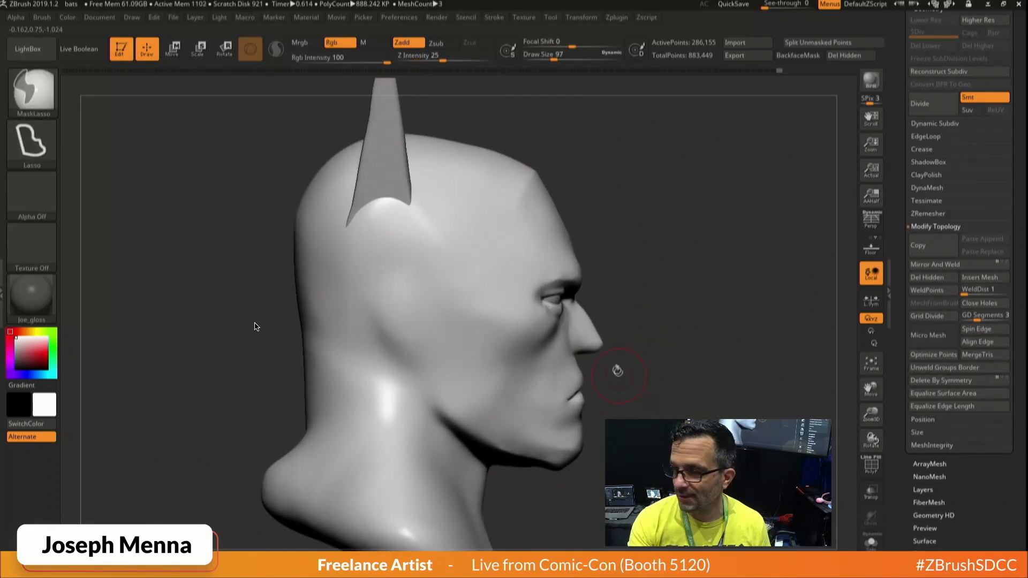
pyautogui.press('space')
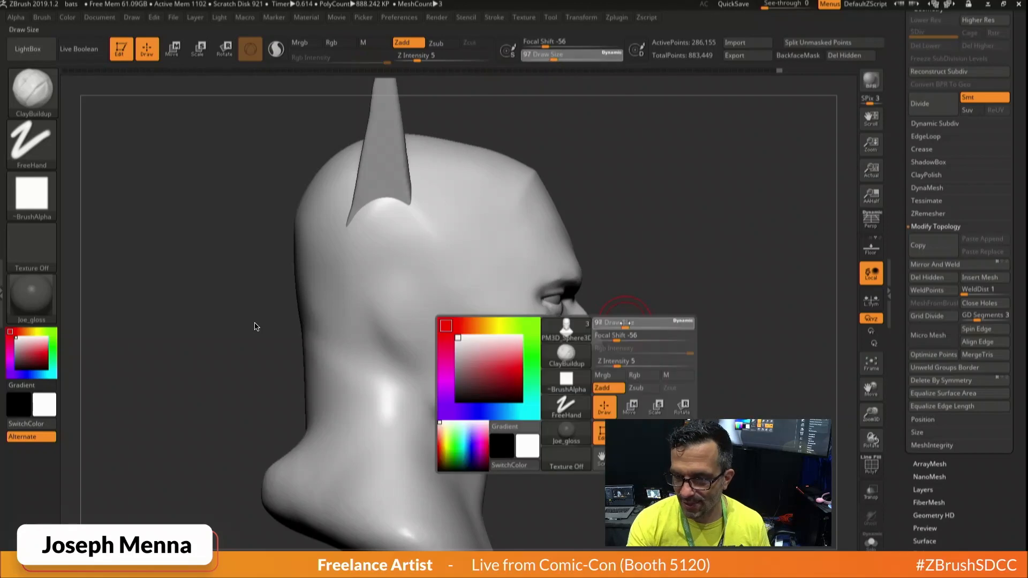
pyautogui.moveTo(618, 324); pyautogui.dragTo(614, 324)
pyautogui.press('space')
pyautogui.click(565, 334)
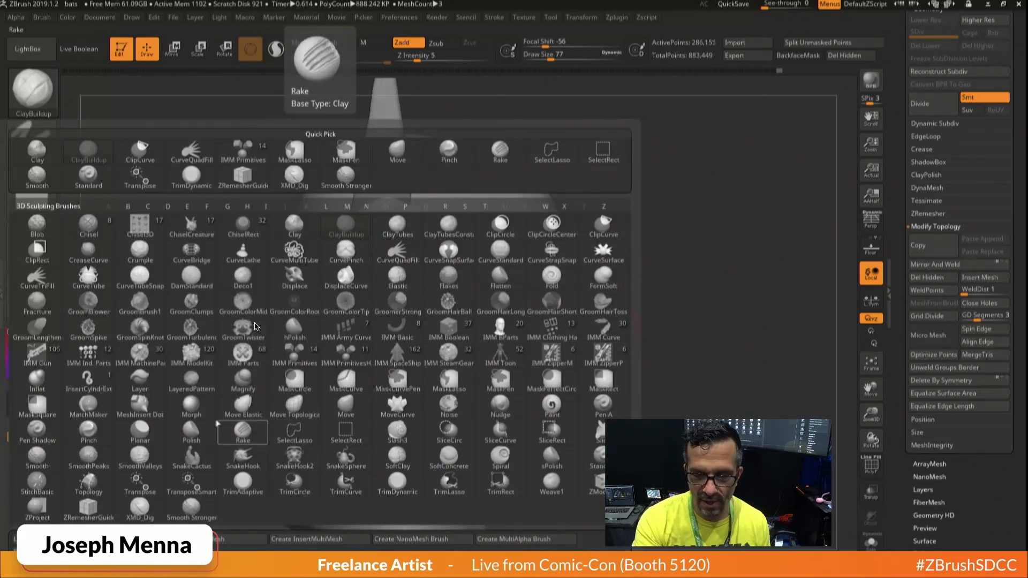
pyautogui.click(346, 407)
pyautogui.press('space')
pyautogui.moveTo(581, 322); pyautogui.dragTo(589, 322)
pyautogui.press('space')
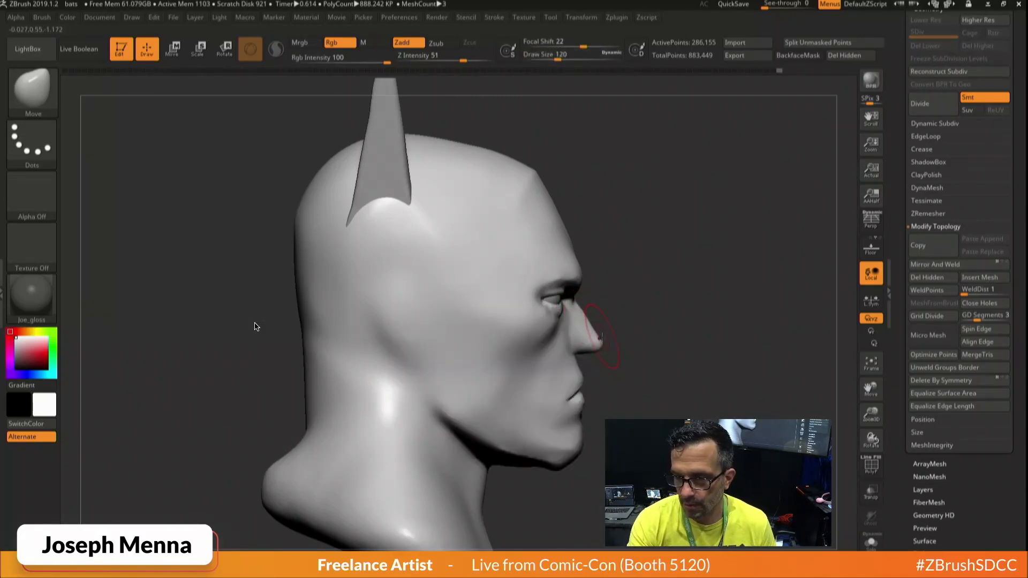
# Flatten the area between the nose and the mouth corner with TrimDynamic at draw size 65.
pyautogui.moveTo(595, 331)
pyautogui.keyDown('ctrl'); pyautogui.mouseDown(button='right')
pyautogui.moveTo(613, 381)
pyautogui.moveTo(585, 366)
pyautogui.moveTo(659, 381)
pyautogui.mouseUp(button='right'); pyautogui.keyUp('ctrl')
pyautogui.press('space')
pyautogui.moveTo(585, 389)
pyautogui.keyDown('alt'); pyautogui.mouseDown(button='right')
pyautogui.moveTo(578, 304)
pyautogui.moveTo(595, 278)
pyautogui.mouseUp(button='right'); pyautogui.keyUp('alt')
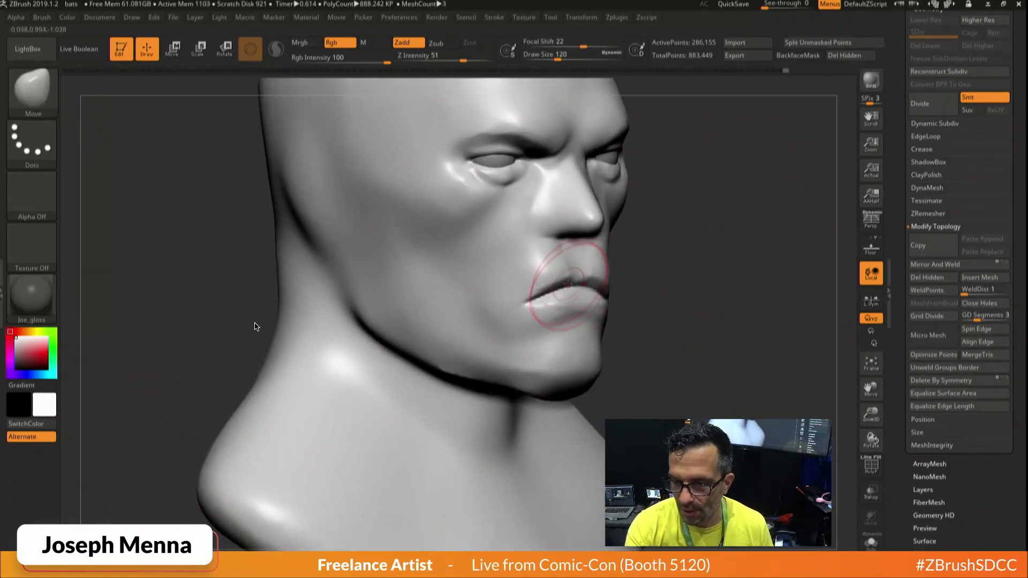
pyautogui.press('space')
pyautogui.click(496, 292)
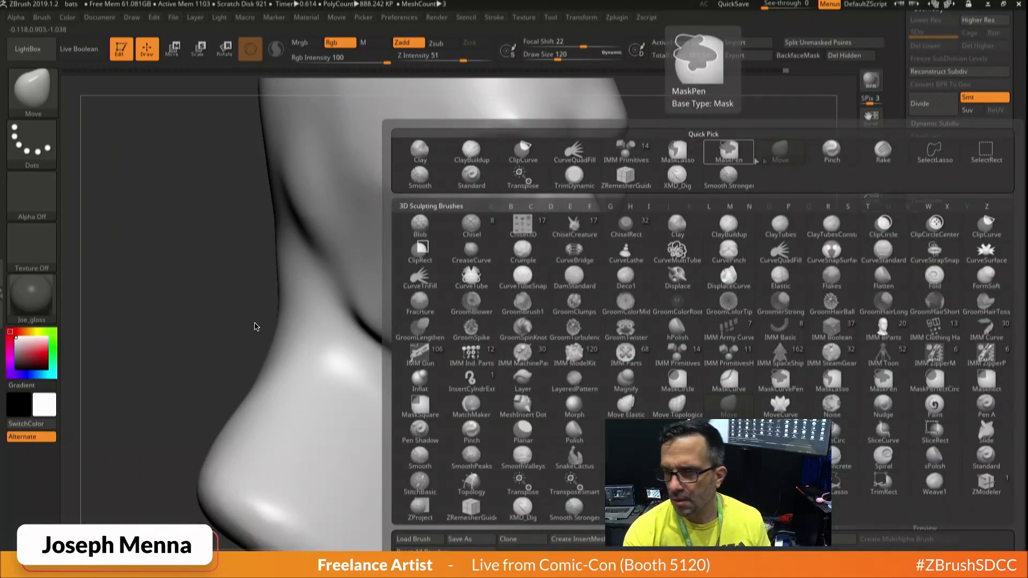
pyautogui.click(573, 176)
pyautogui.press('space')
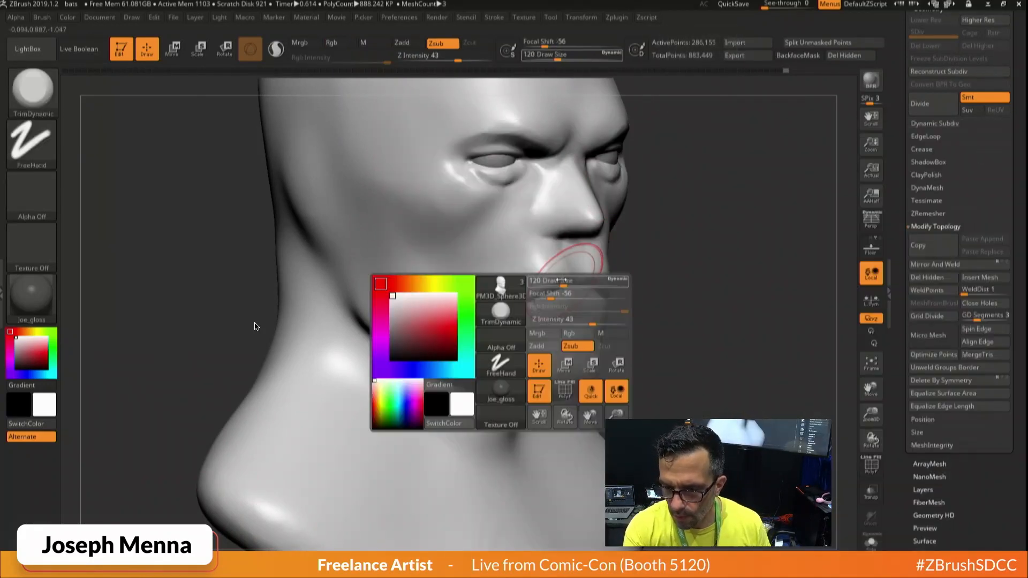
pyautogui.moveTo(573, 280); pyautogui.dragTo(557, 280)
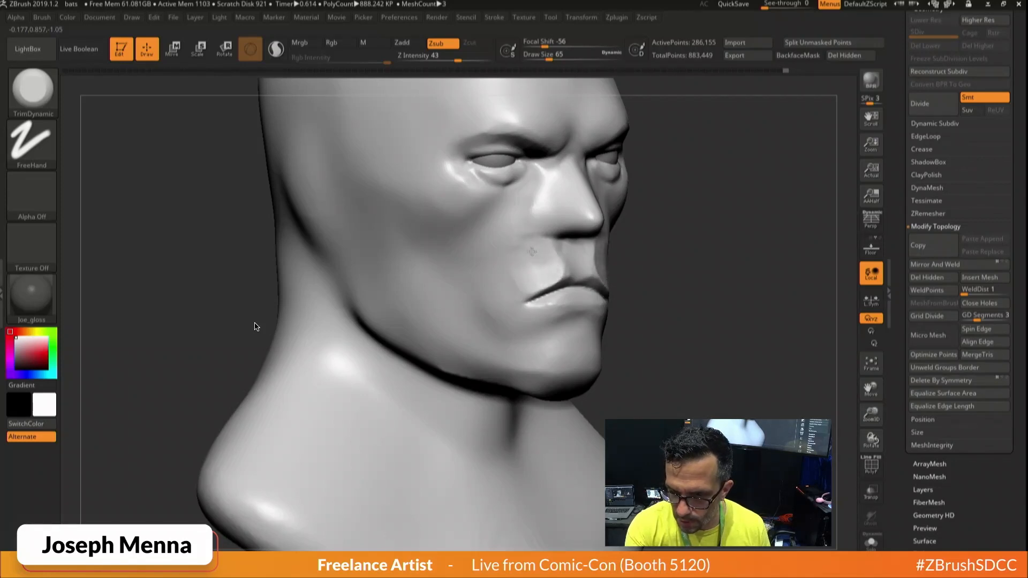
pyautogui.moveTo(529, 269)
pyautogui.mouseDown()
pyautogui.moveTo(528, 284)
pyautogui.moveTo(515, 290)
pyautogui.mouseUp()
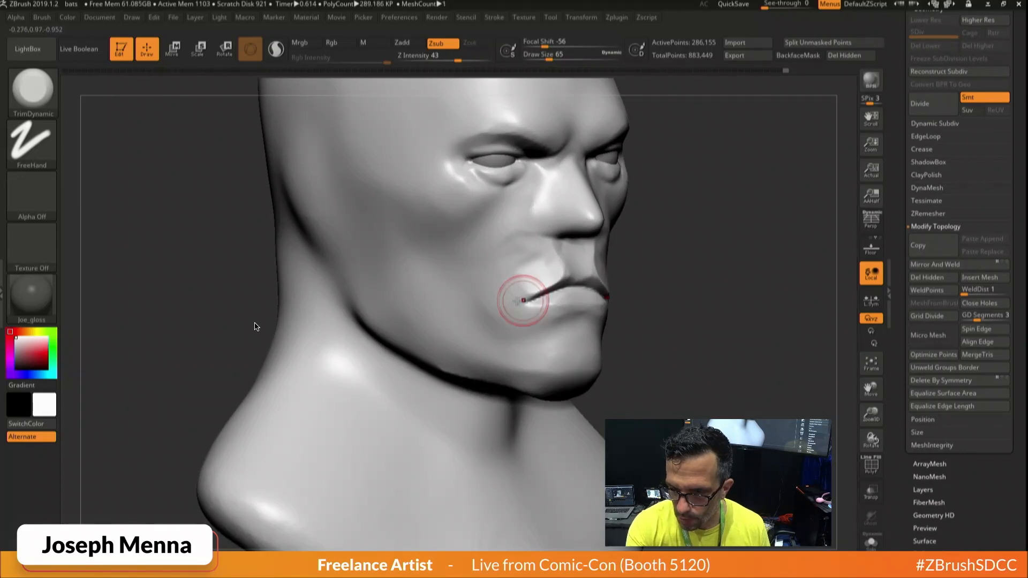
pyautogui.keyDown('shift'); pyautogui.moveTo(523, 300); pyautogui.dragTo(509, 298, button='right'); pyautogui.keyUp('shift')
# Refine the planes around the mouth and the philtrum with TrimDynamic at draw size 39.
pyautogui.moveTo(585, 315)
pyautogui.mouseDown(button='right')
pyautogui.moveTo(593, 313)
pyautogui.moveTo(499, 352)
pyautogui.mouseUp(button='right')
pyautogui.press('space')
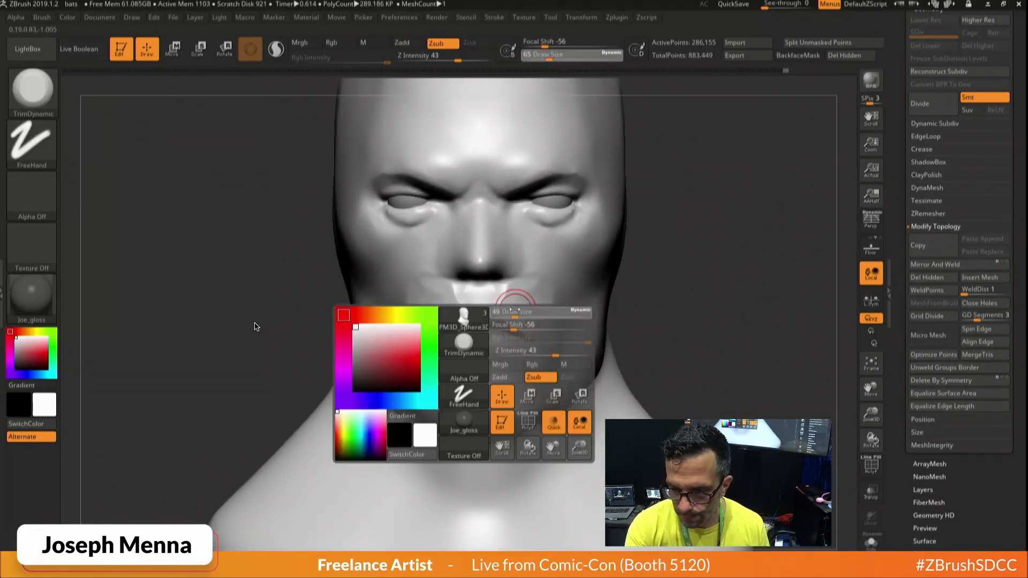
pyautogui.moveTo(518, 312); pyautogui.dragTo(506, 290)
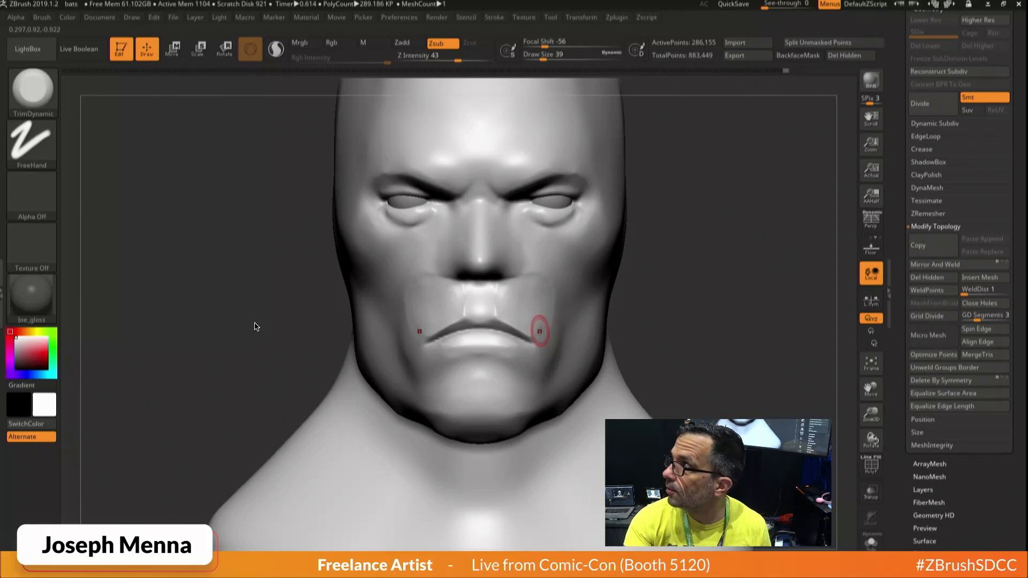
pyautogui.moveTo(539, 330)
pyautogui.mouseDown(button='right')
pyautogui.moveTo(602, 321)
pyautogui.moveTo(592, 314)
pyautogui.mouseUp(button='right')
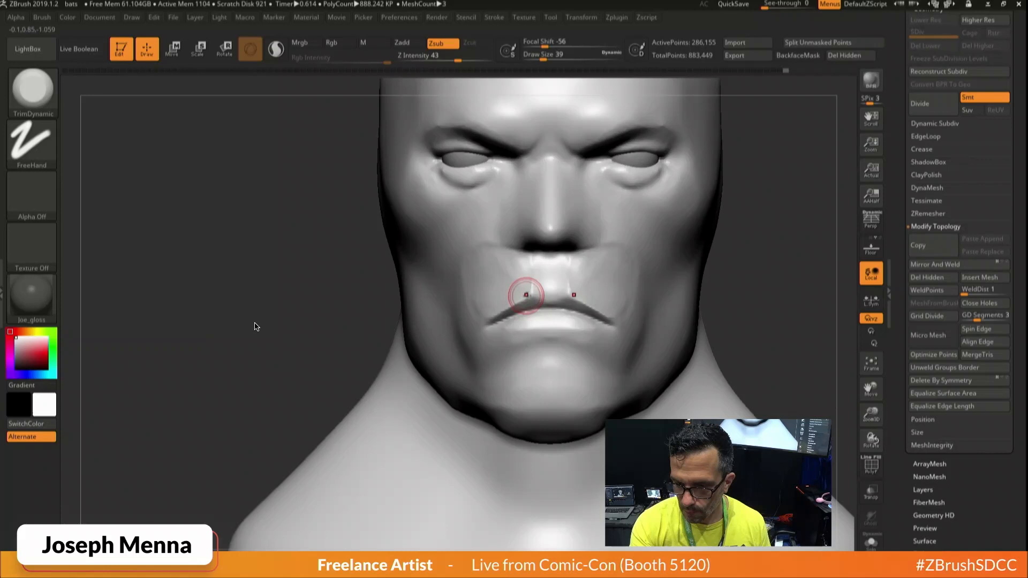
# Enable Sculptris Pro and sharpen the philtrum edges and lip line with Pinch at draw size 23.
pyautogui.press('space')
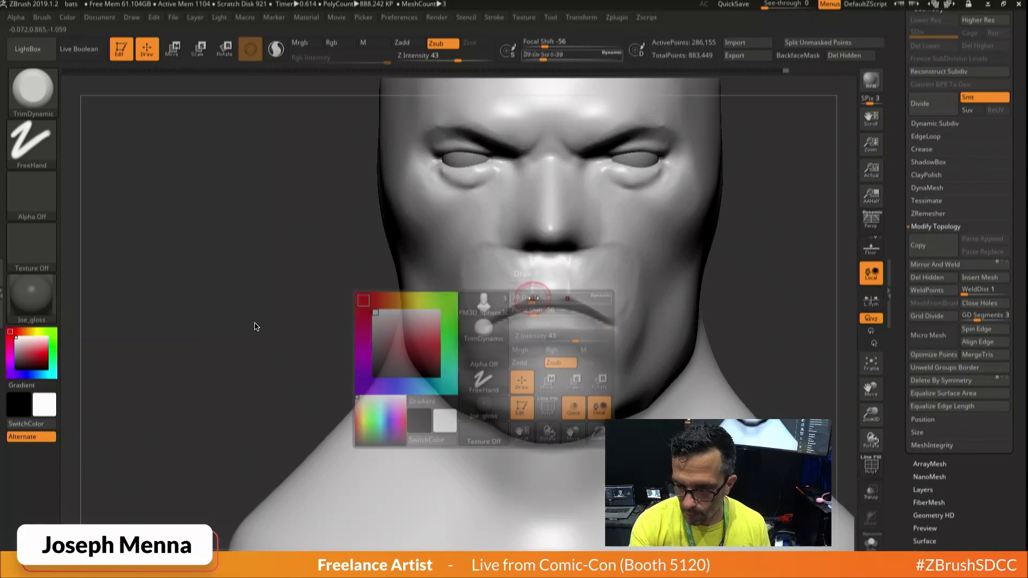
pyautogui.moveTo(534, 296); pyautogui.dragTo(530, 296)
pyautogui.press('space')
pyautogui.click(498, 336)
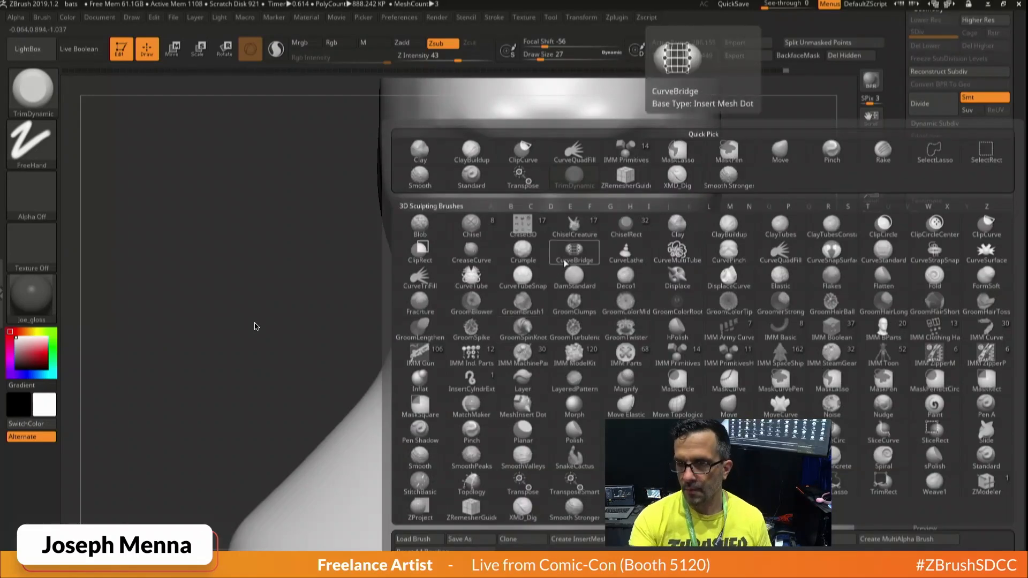
pyautogui.click(831, 149)
pyautogui.press('space')
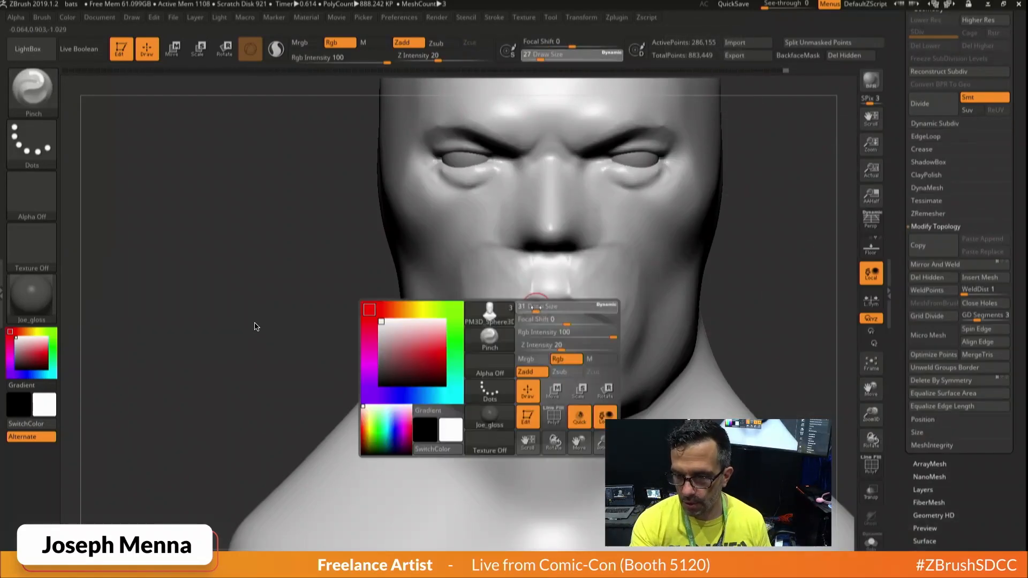
pyautogui.click(276, 50)
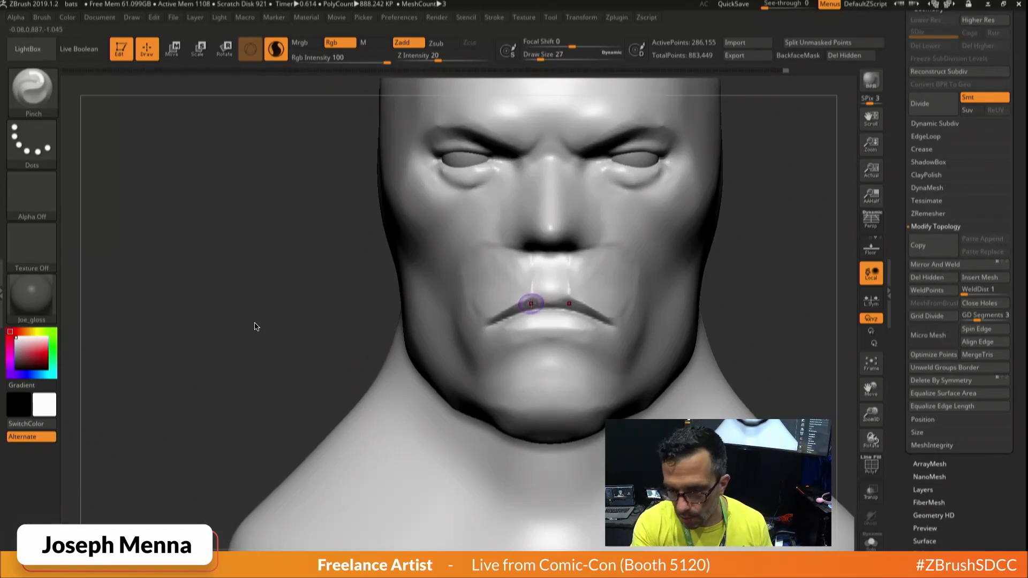
pyautogui.press('space')
pyautogui.moveTo(534, 297); pyautogui.dragTo(529, 298)
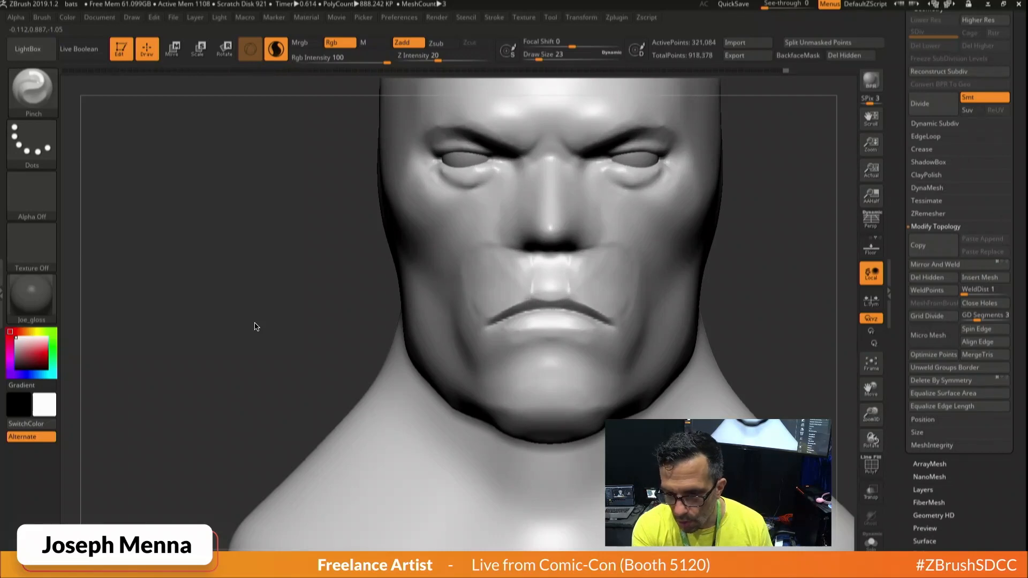
pyautogui.moveTo(498, 313); pyautogui.dragTo(504, 321)
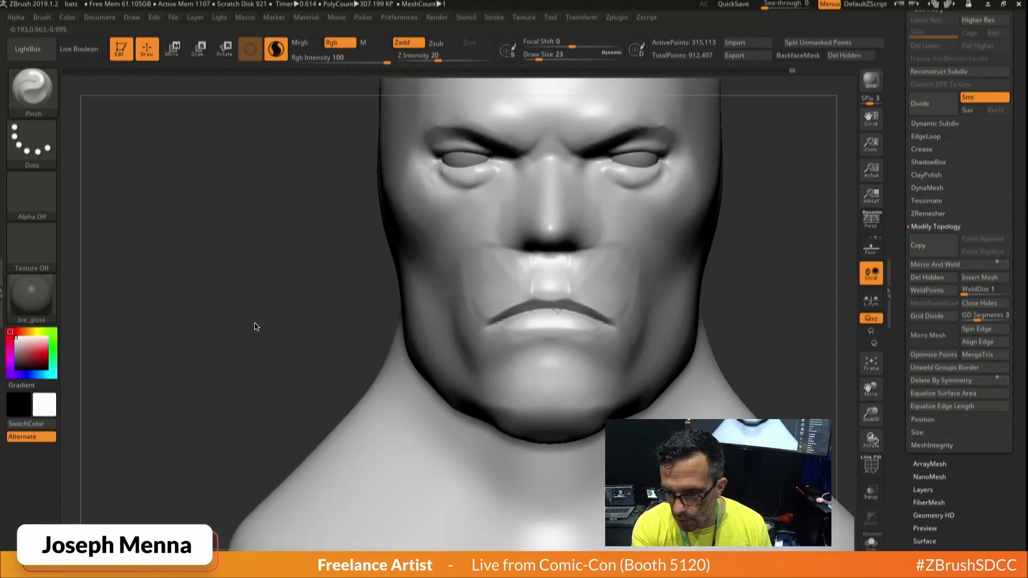
pyautogui.moveTo(551, 310); pyautogui.dragTo(549, 311)
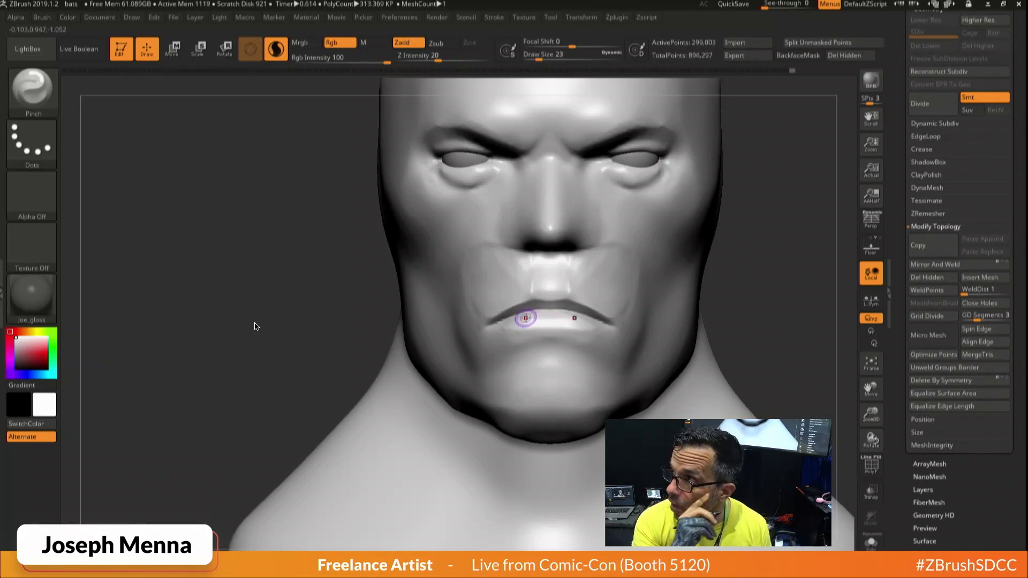
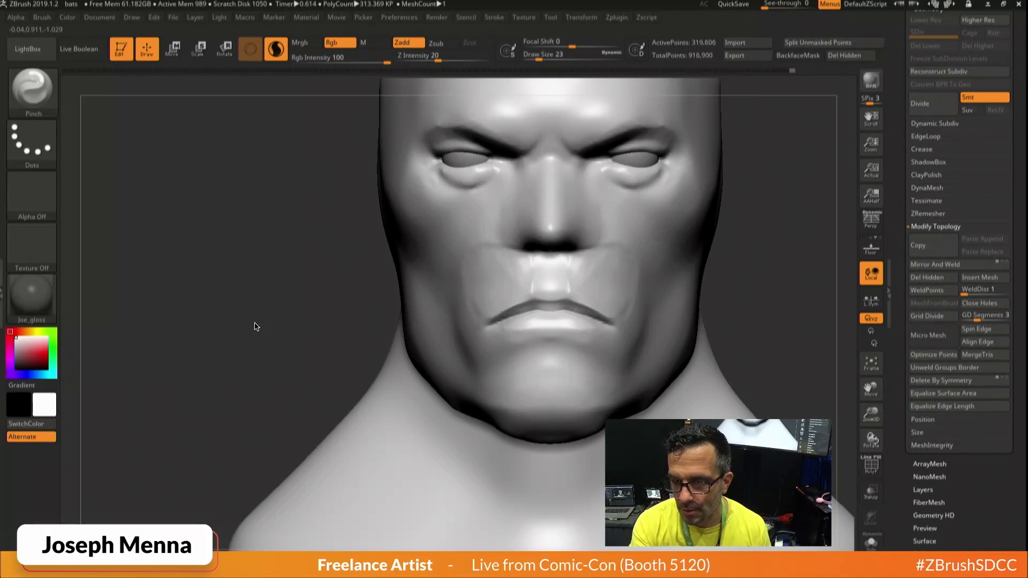
# Adjust the shape of the lips in profile with the Move brush at draw size 51.
pyautogui.keyDown('ctrl'); pyautogui.moveTo(527, 354); pyautogui.dragTo(495, 305, button='right'); pyautogui.keyUp('ctrl')
pyautogui.moveTo(495, 305); pyautogui.dragTo(616, 444, button='right')
pyautogui.moveTo(663, 386); pyautogui.dragTo(621, 358, button='right')
pyautogui.press('space')
pyautogui.press('space')
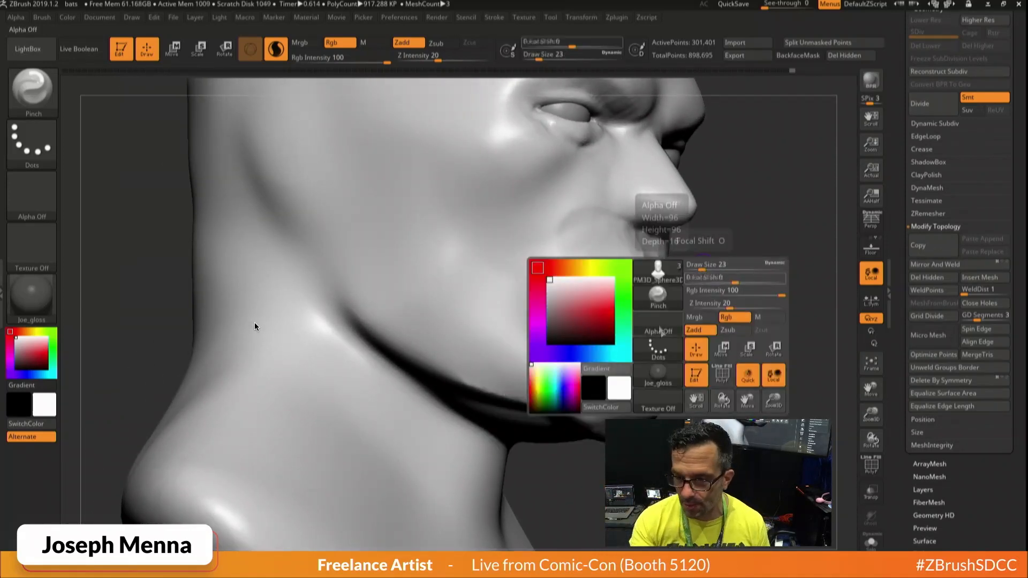
pyautogui.press('b')
pyautogui.press('m')
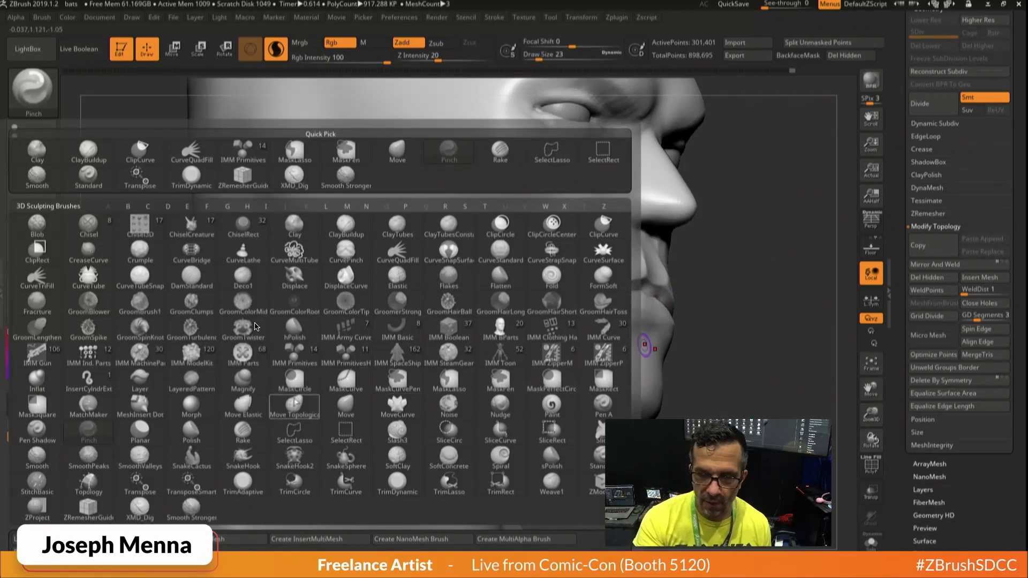
pyautogui.press('v')
pyautogui.press('space')
pyautogui.moveTo(661, 277); pyautogui.dragTo(653, 279)
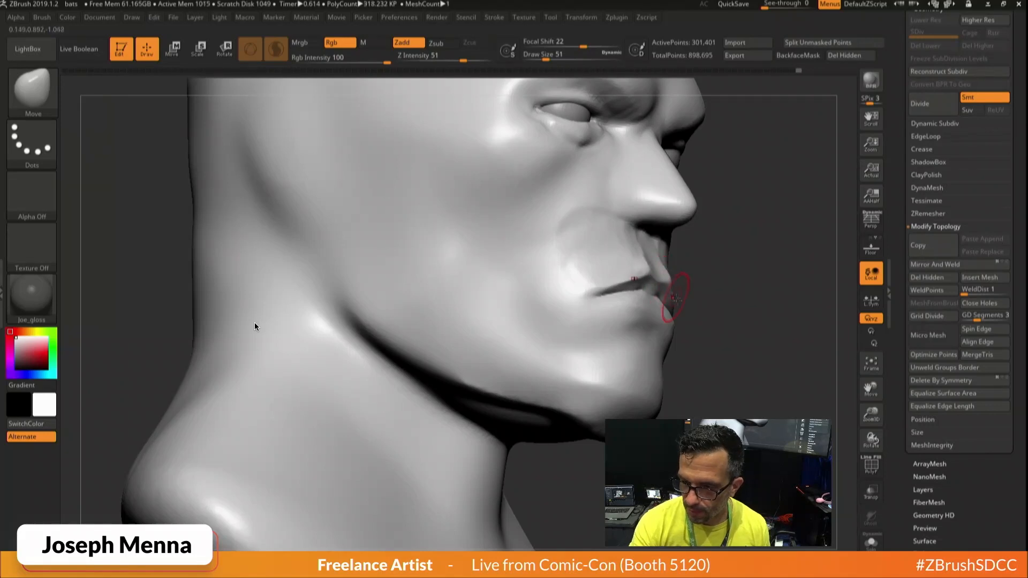
pyautogui.moveTo(676, 299); pyautogui.dragTo(695, 279, button='right')
pyautogui.moveTo(683, 321); pyautogui.dragTo(663, 335, button='right')
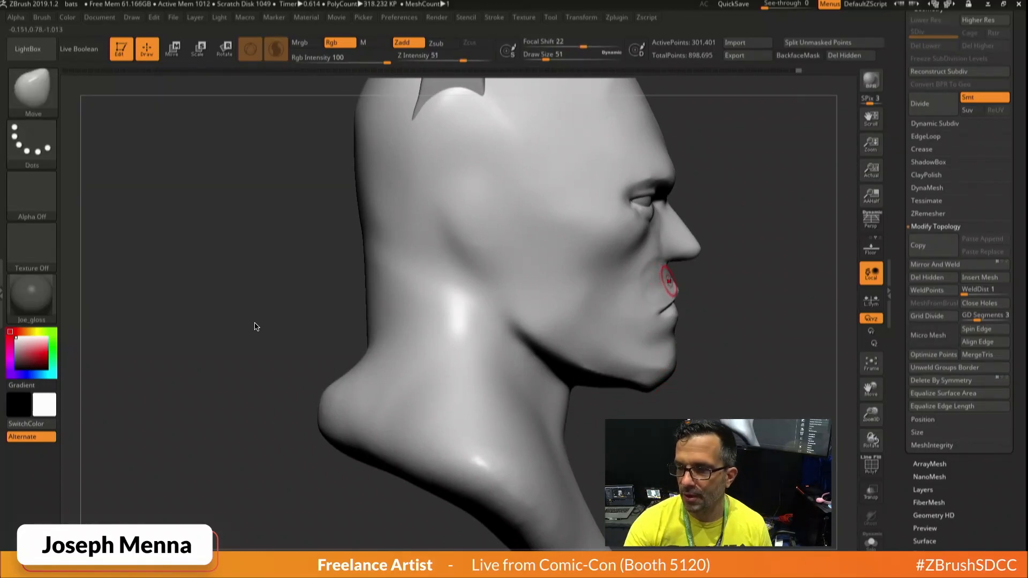
# Smooth the upper lip area and the cheek beside the nose with Smooth Stronger at draw size 51.
pyautogui.keyDown('shift'); pyautogui.moveTo(653, 275); pyautogui.dragTo(658, 264); pyautogui.keyUp('shift')
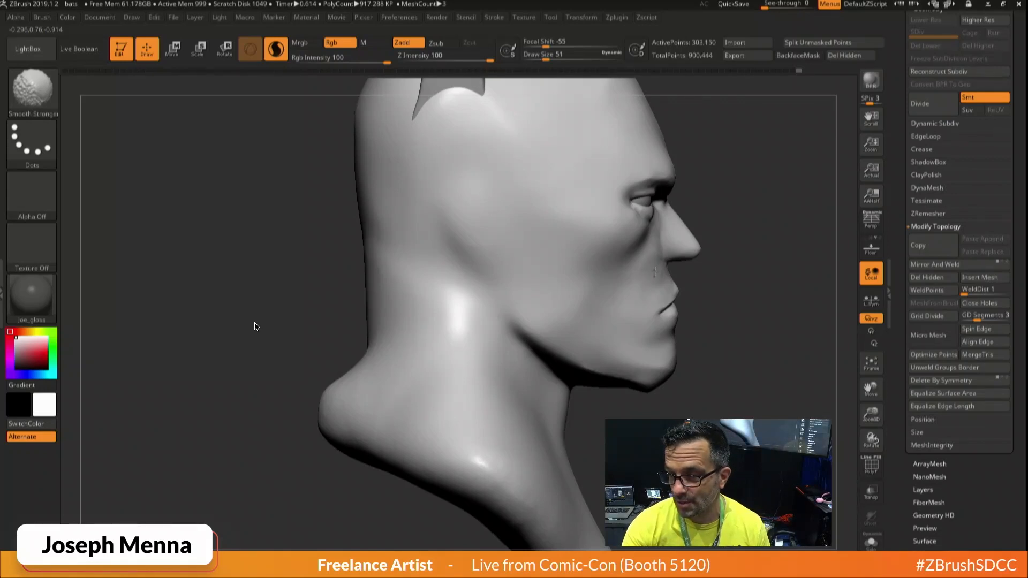
pyautogui.keyDown('shift'); pyautogui.moveTo(652, 304); pyautogui.dragTo(651, 294); pyautogui.keyUp('shift')
pyautogui.moveTo(652, 293); pyautogui.dragTo(514, 300, button='right')
pyautogui.keyDown('alt'); pyautogui.moveTo(734, 319); pyautogui.dragTo(615, 353, button='right'); pyautogui.keyUp('alt')
pyautogui.keyDown('shift'); pyautogui.moveTo(624, 325); pyautogui.dragTo(616, 301); pyautogui.keyUp('shift')
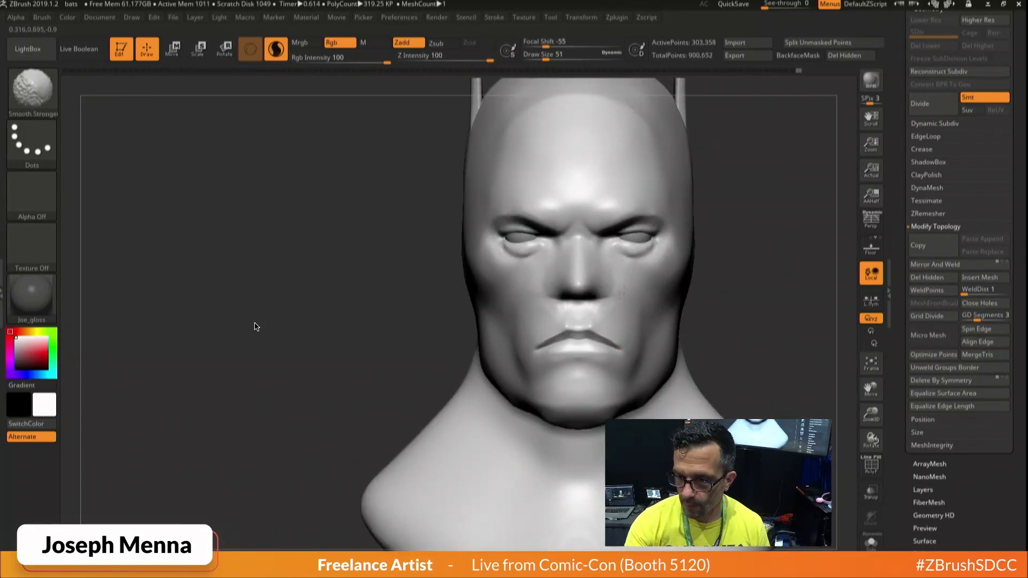
# Sharpen the philtrum edges and upper lip border with Pinch at draw size 37, and soften the area beside them.
pyautogui.press('b')
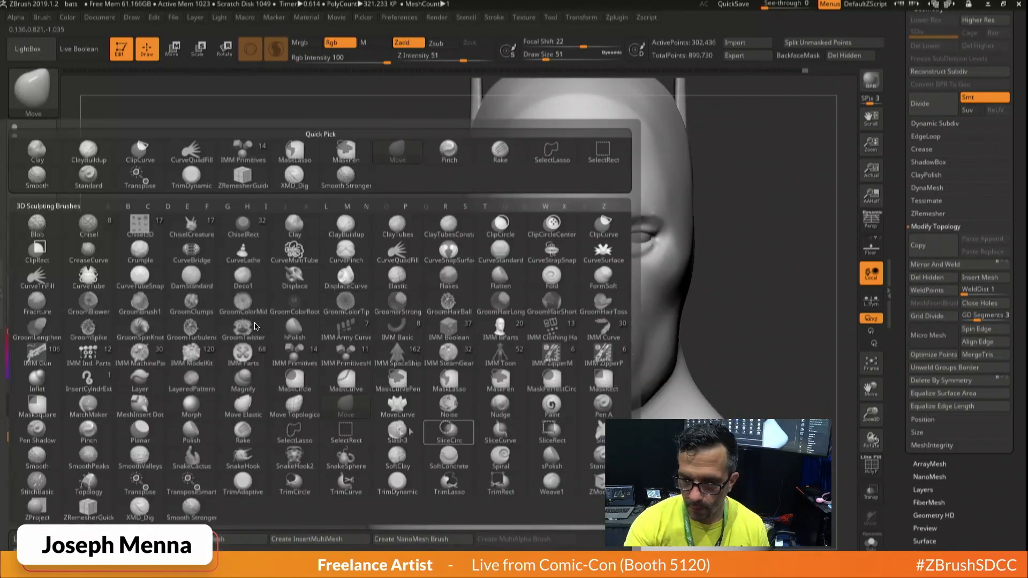
pyautogui.click(446, 160)
pyautogui.keyDown('ctrl'); pyautogui.moveTo(532, 297); pyautogui.dragTo(535, 401, button='right'); pyautogui.keyUp('ctrl')
pyautogui.press('space')
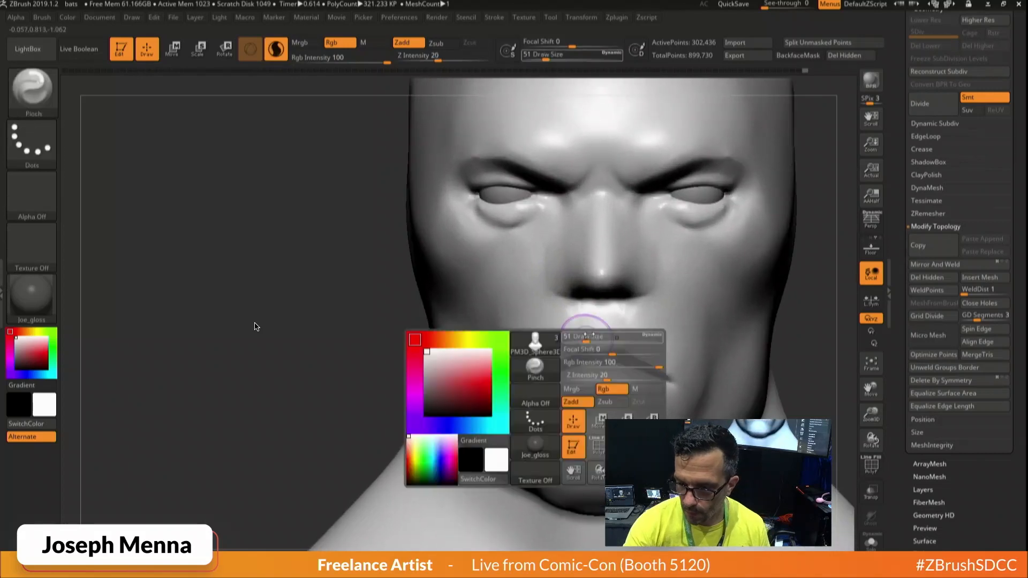
pyautogui.moveTo(589, 337)
pyautogui.mouseDown()
pyautogui.moveTo(582, 319)
pyautogui.moveTo(601, 325)
pyautogui.mouseUp()
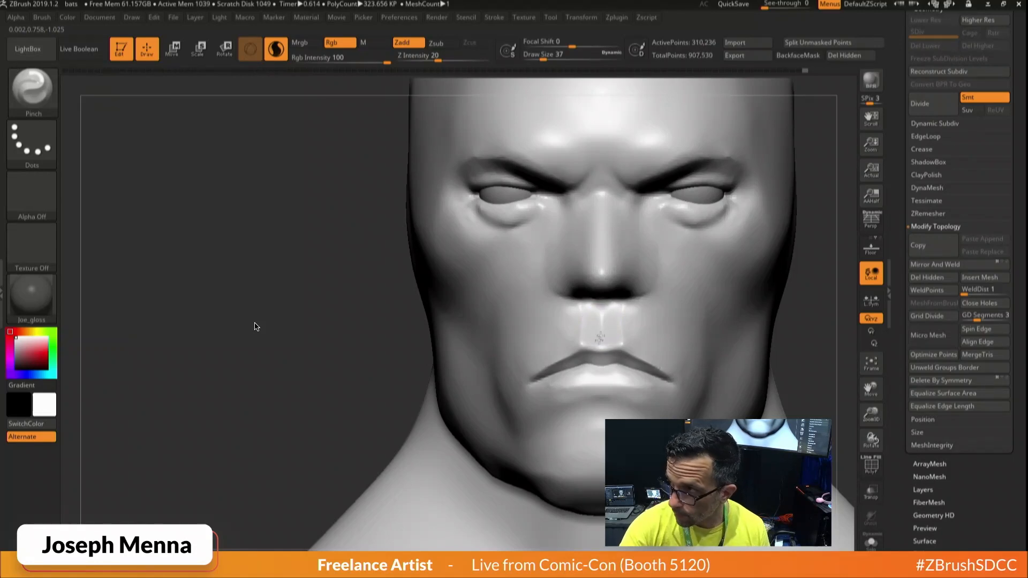
pyautogui.moveTo(601, 329)
pyautogui.mouseDown(button='right')
pyautogui.moveTo(654, 328)
pyautogui.moveTo(629, 339)
pyautogui.moveTo(605, 331)
pyautogui.mouseUp(button='right')
pyautogui.keyDown('shift'); pyautogui.moveTo(603, 329); pyautogui.dragTo(631, 355); pyautogui.keyUp('shift')
pyautogui.moveTo(630, 355)
pyautogui.mouseDown(button='right')
pyautogui.moveTo(654, 351)
pyautogui.moveTo(648, 338)
pyautogui.mouseUp(button='right')
pyautogui.moveTo(647, 347)
pyautogui.mouseDown(button='right')
pyautogui.moveTo(615, 397)
pyautogui.moveTo(630, 358)
pyautogui.moveTo(584, 340)
pyautogui.mouseUp(button='right')
# Build up the forms around the lips with ClayBuildup at Z intensity 7 and draw size 29.
pyautogui.press('b')
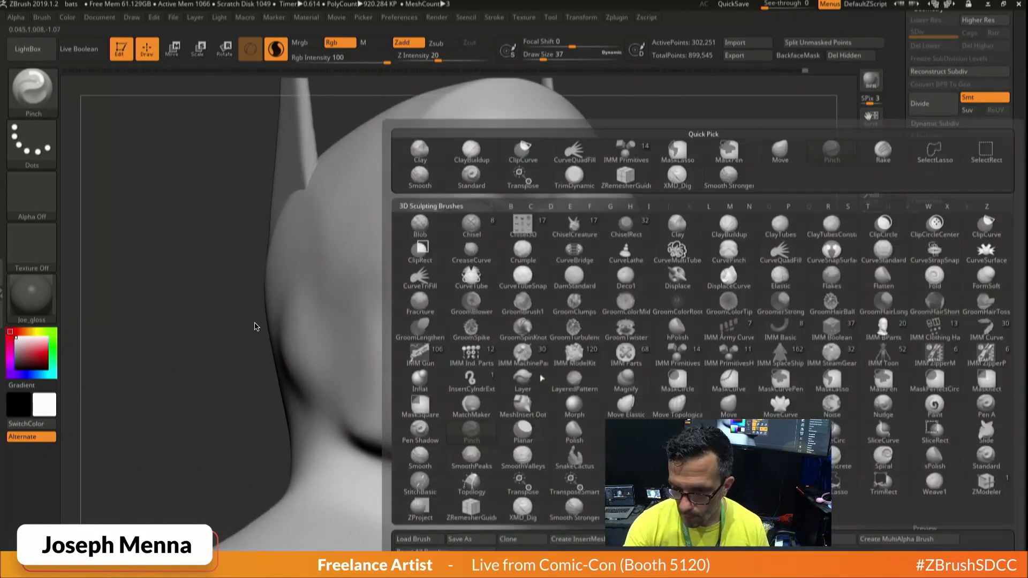
pyautogui.click(472, 160)
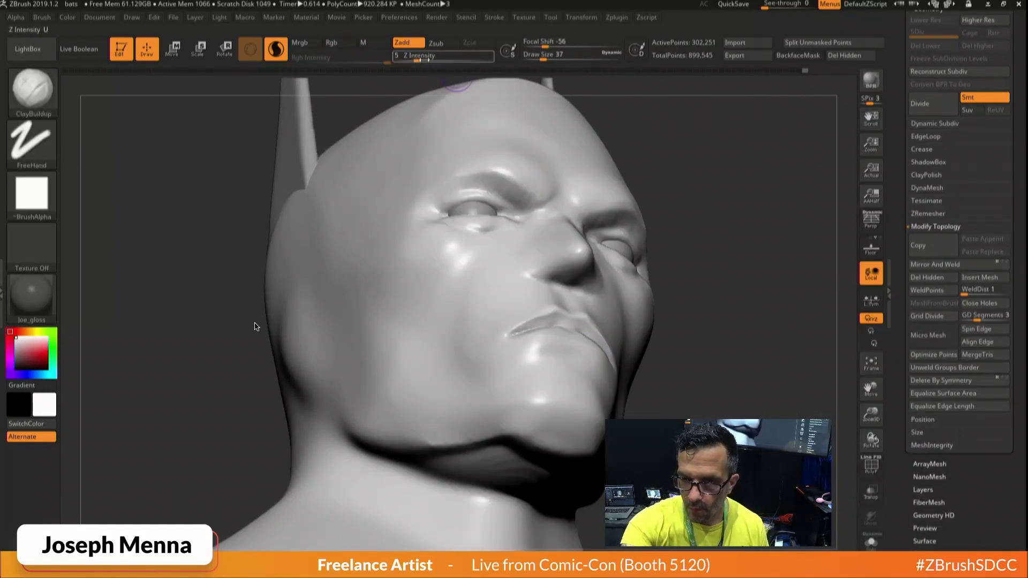
pyautogui.press('space')
pyautogui.moveTo(571, 325)
pyautogui.mouseDown()
pyautogui.moveTo(561, 316)
pyautogui.moveTo(572, 333)
pyautogui.mouseUp()
pyautogui.moveTo(578, 335); pyautogui.dragTo(569, 368, button='right')
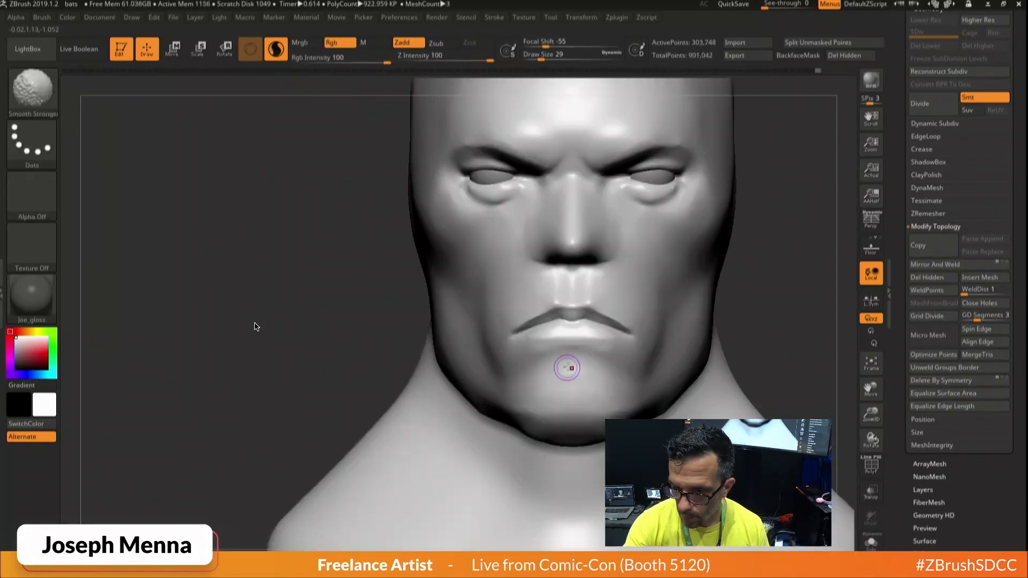
pyautogui.hotkey('ctrl', 'z')
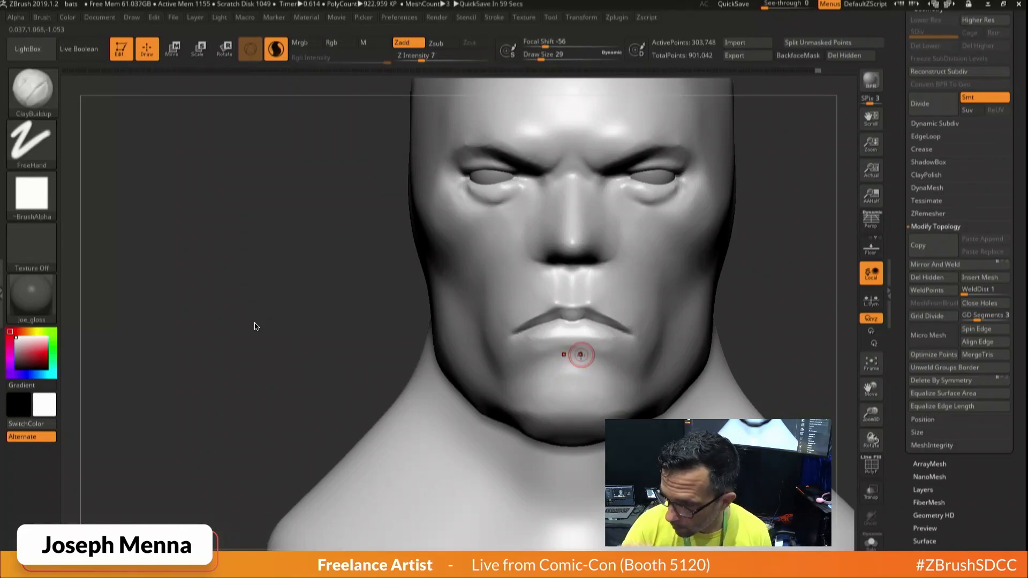
pyautogui.moveTo(594, 320); pyautogui.dragTo(598, 314)
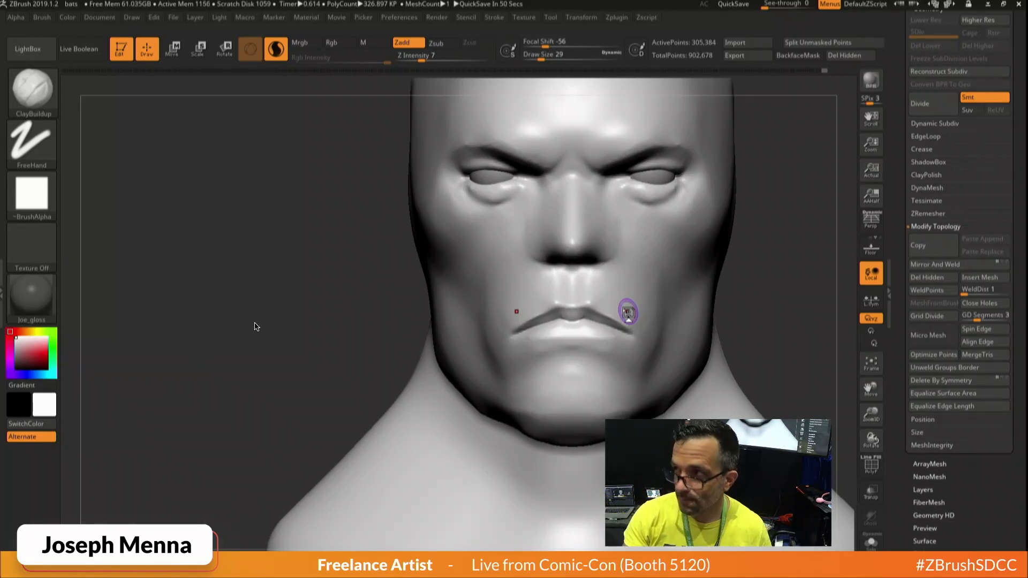
pyautogui.moveTo(586, 321)
pyautogui.mouseDown(button='right')
pyautogui.moveTo(615, 313)
pyautogui.moveTo(593, 306)
pyautogui.mouseUp(button='right')
pyautogui.moveTo(587, 318); pyautogui.dragTo(627, 331)
# Build up and smooth the flesh around the mouth corners with ClayBuildup at draw sizes 65 and 59.
pyautogui.moveTo(658, 365)
pyautogui.keyDown('ctrl'); pyautogui.mouseDown(button='right')
pyautogui.moveTo(643, 337)
pyautogui.moveTo(613, 401)
pyautogui.moveTo(607, 374)
pyautogui.moveTo(546, 349)
pyautogui.moveTo(658, 351)
pyautogui.moveTo(688, 367)
pyautogui.moveTo(661, 362)
pyautogui.mouseUp(button='right'); pyautogui.keyUp('ctrl')
pyautogui.press('space')
pyautogui.moveTo(626, 296)
pyautogui.mouseDown()
pyautogui.moveTo(620, 301)
pyautogui.moveTo(622, 276)
pyautogui.moveTo(622, 299)
pyautogui.moveTo(654, 300)
pyautogui.mouseUp()
pyautogui.press('space')
pyautogui.keyDown('shift'); pyautogui.moveTo(749, 311); pyautogui.dragTo(669, 316); pyautogui.keyUp('shift')
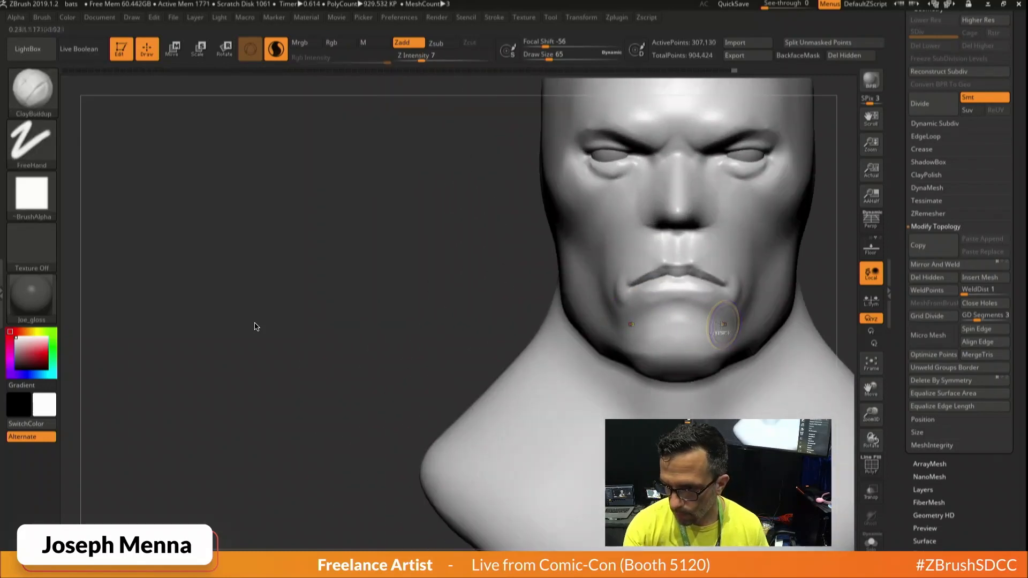
pyautogui.moveTo(778, 325)
pyautogui.keyDown('alt'); pyautogui.mouseDown()
pyautogui.moveTo(698, 335)
pyautogui.moveTo(649, 318)
pyautogui.mouseUp(); pyautogui.keyUp('alt')
pyautogui.press('space')
pyautogui.moveTo(534, 294); pyautogui.dragTo(530, 292)
# Carve the line between the lips from corner to corner with DamStandard at draw size 23.
pyautogui.press('space')
pyautogui.click(463, 321)
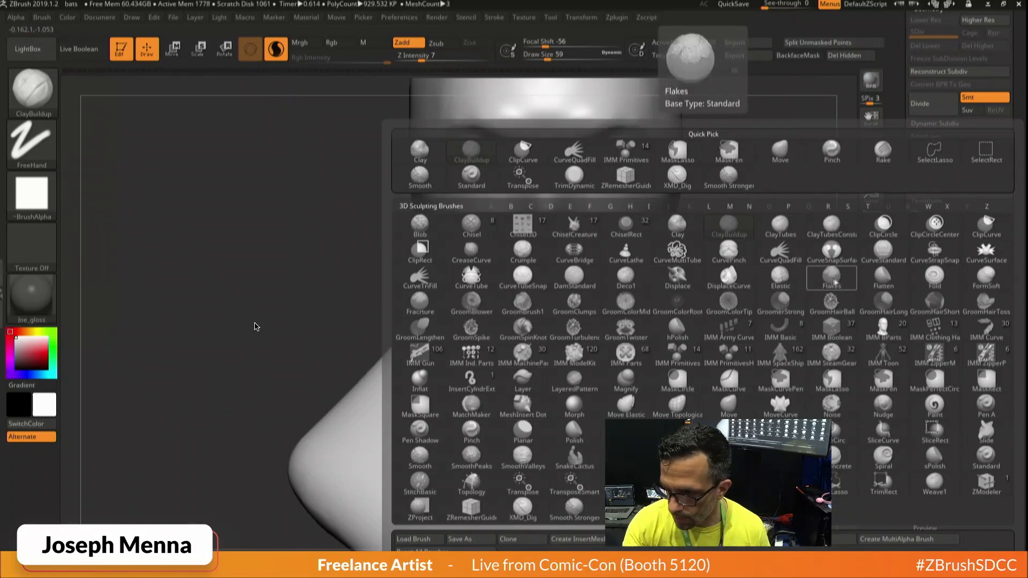
pyautogui.click(573, 287)
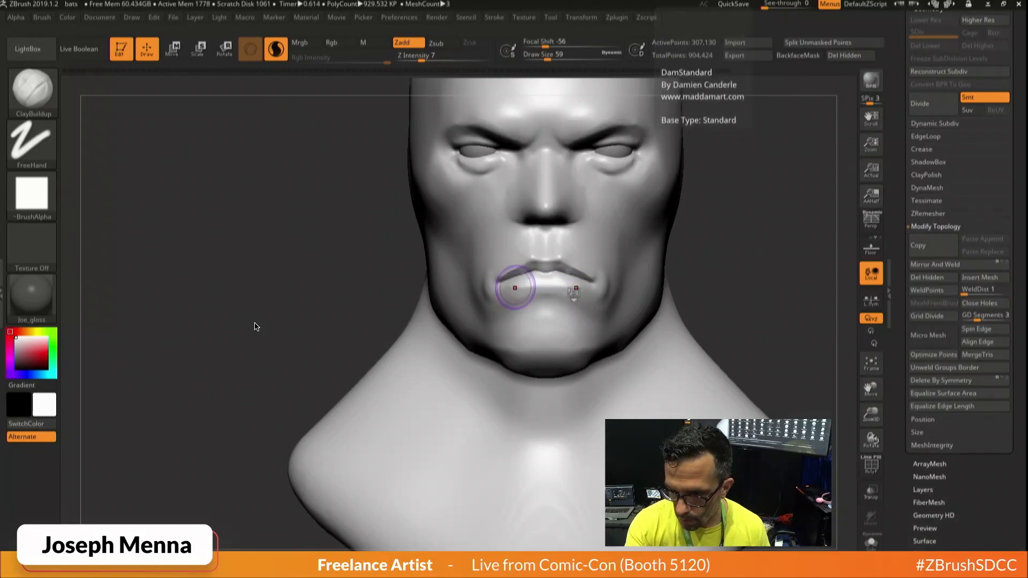
pyautogui.moveTo(544, 300)
pyautogui.keyDown('ctrl'); pyautogui.mouseDown(button='right')
pyautogui.moveTo(541, 336)
pyautogui.moveTo(580, 335)
pyautogui.mouseUp(button='right'); pyautogui.keyUp('ctrl')
pyautogui.press('space')
pyautogui.moveTo(522, 266)
pyautogui.mouseDown()
pyautogui.moveTo(509, 259)
pyautogui.moveTo(531, 249)
pyautogui.mouseUp()
pyautogui.moveTo(534, 248)
pyautogui.mouseDown()
pyautogui.moveTo(511, 255)
pyautogui.moveTo(555, 249)
pyautogui.mouseUp()
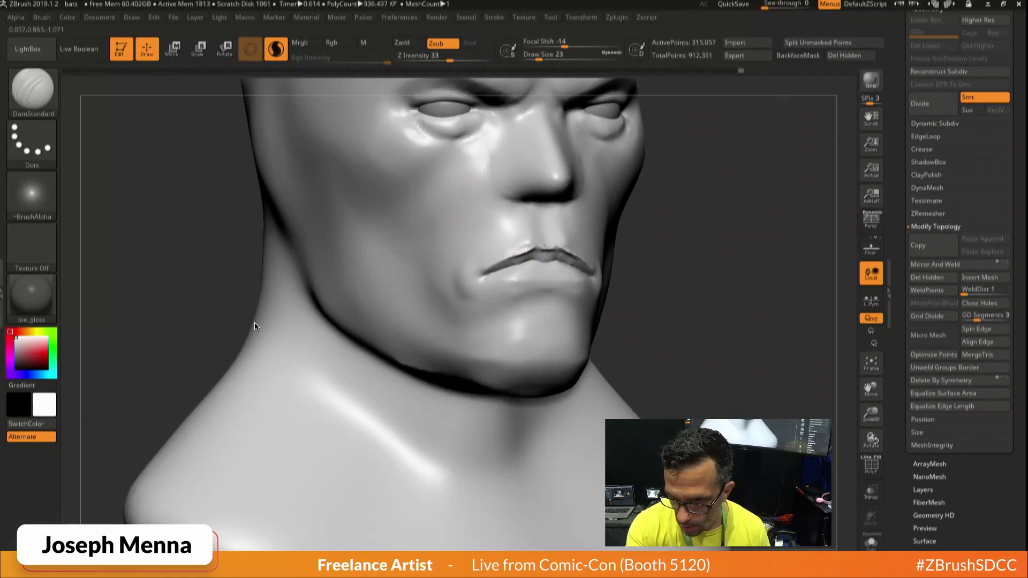
pyautogui.moveTo(500, 272); pyautogui.dragTo(553, 272, button='right')
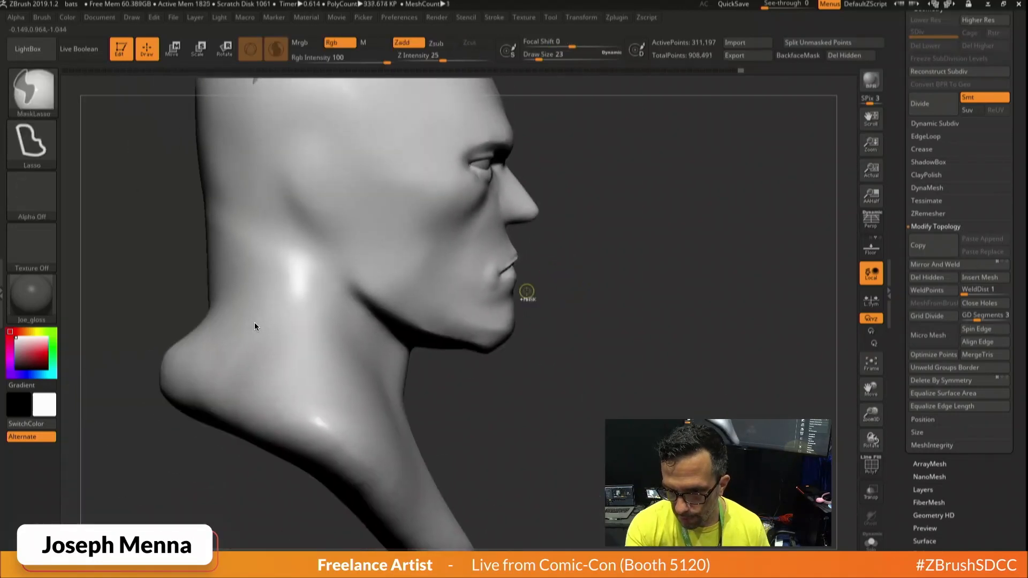
pyautogui.moveTo(529, 292); pyautogui.dragTo(554, 303, button='right')
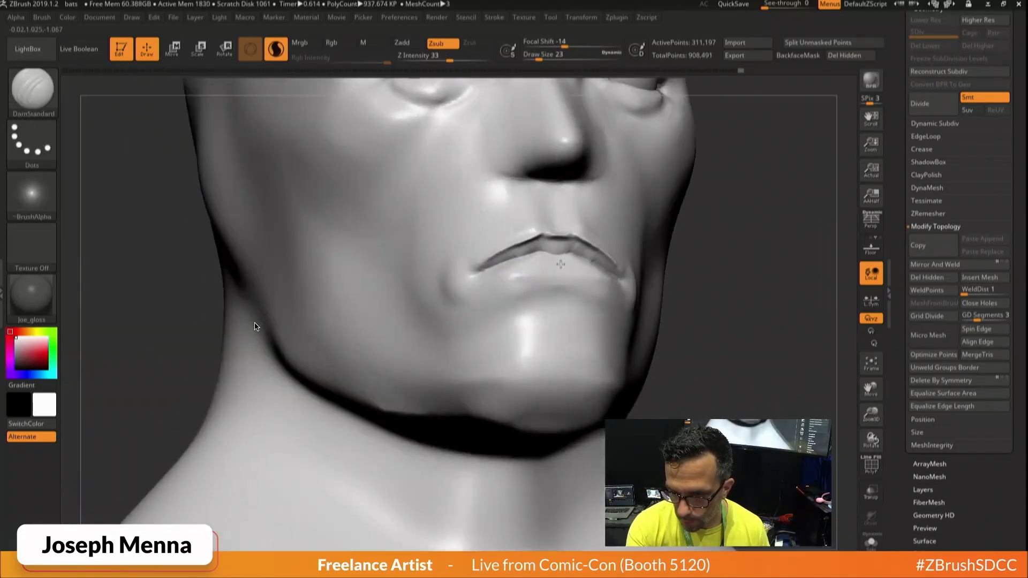
pyautogui.moveTo(474, 267)
pyautogui.mouseDown()
pyautogui.moveTo(553, 254)
pyautogui.moveTo(551, 269)
pyautogui.mouseUp()
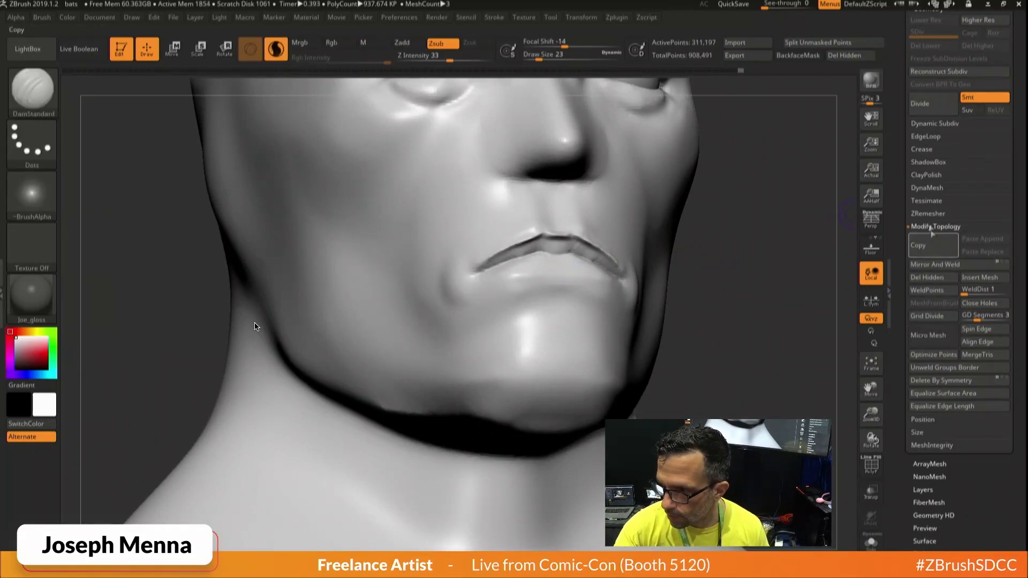
# Remesh the head with DynaMesh at resolution 616.
pyautogui.click(926, 188)
pyautogui.keyDown('ctrl'); pyautogui.moveTo(802, 287); pyautogui.dragTo(748, 409); pyautogui.keyUp('ctrl')
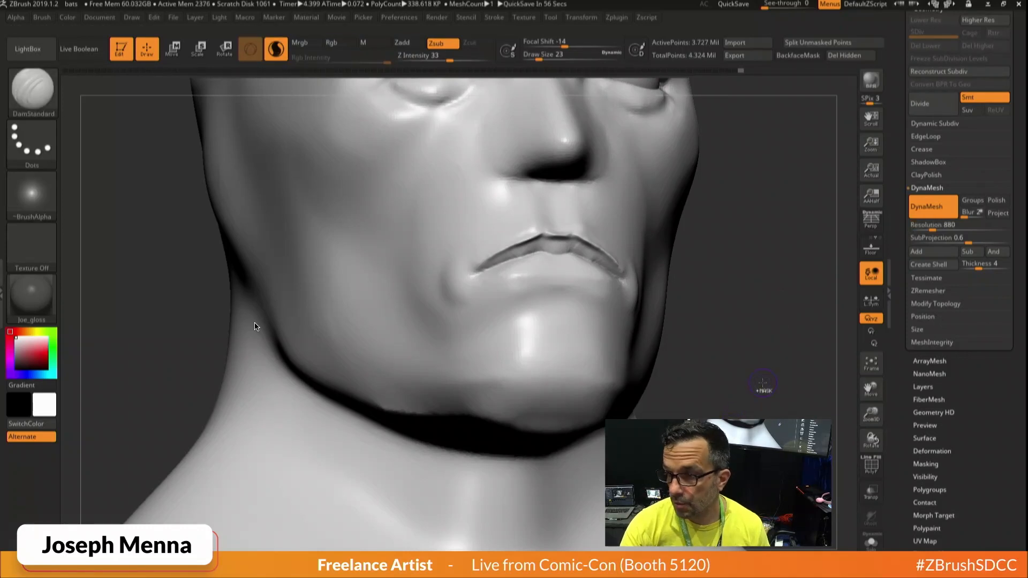
pyautogui.hotkey('ctrl', 'z')
pyautogui.moveTo(933, 227); pyautogui.dragTo(926, 227)
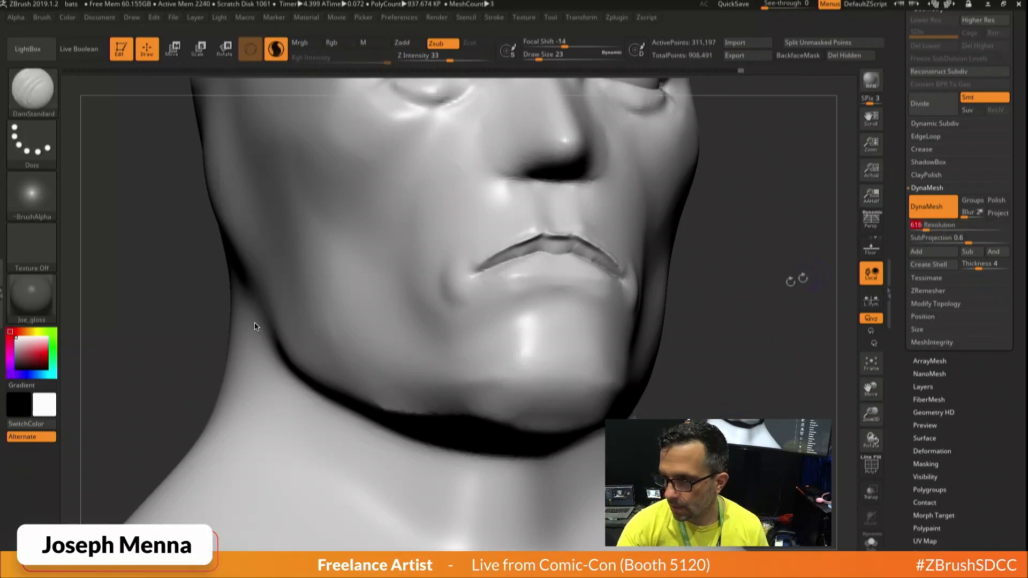
pyautogui.press('ctrl')
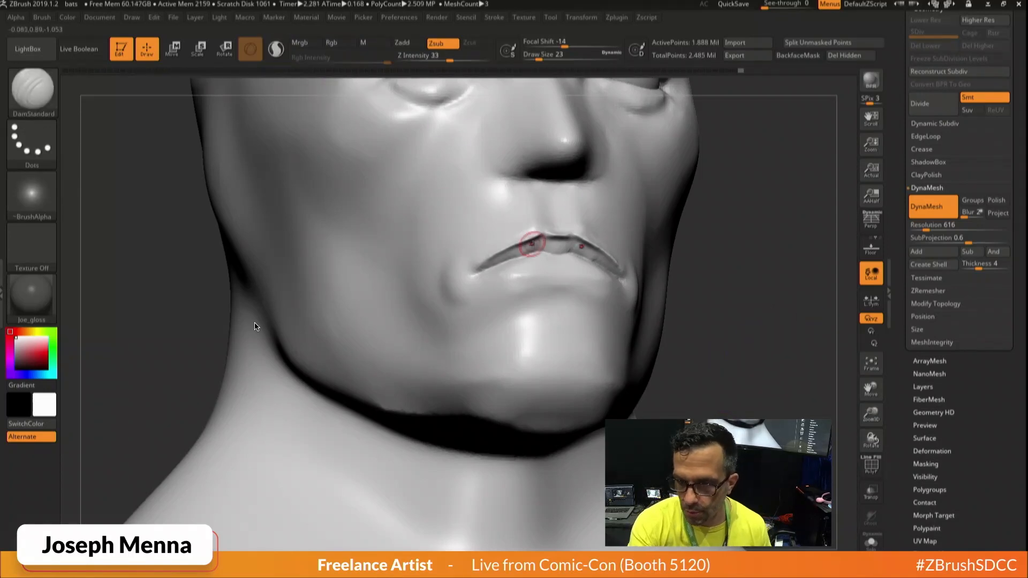
# Flatten the upper lip plane with TrimDynamic at draw size 16 and smooth the lips near the mouth corner.
pyautogui.press('space')
pyautogui.press('space')
pyautogui.click(492, 274)
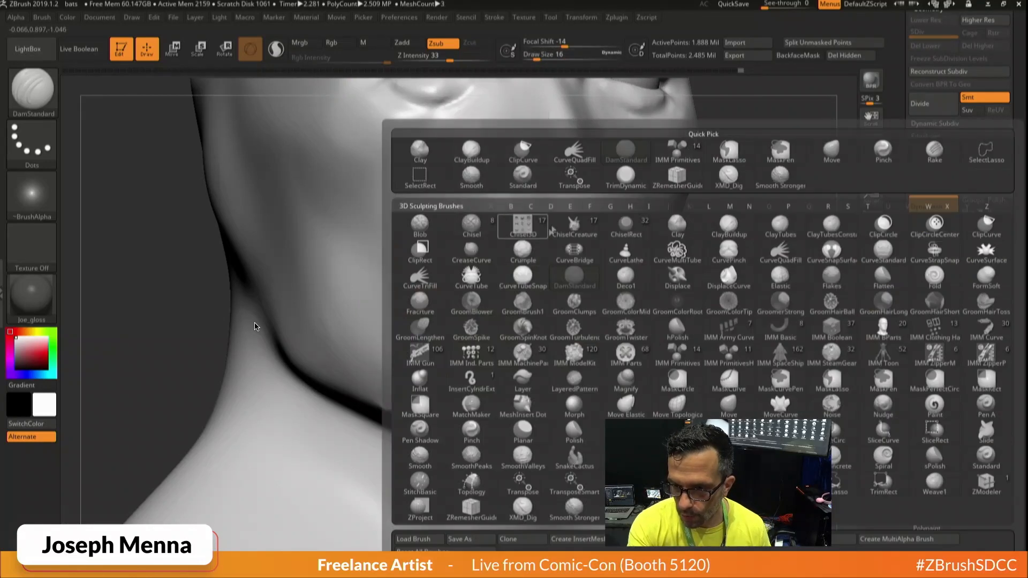
pyautogui.click(632, 185)
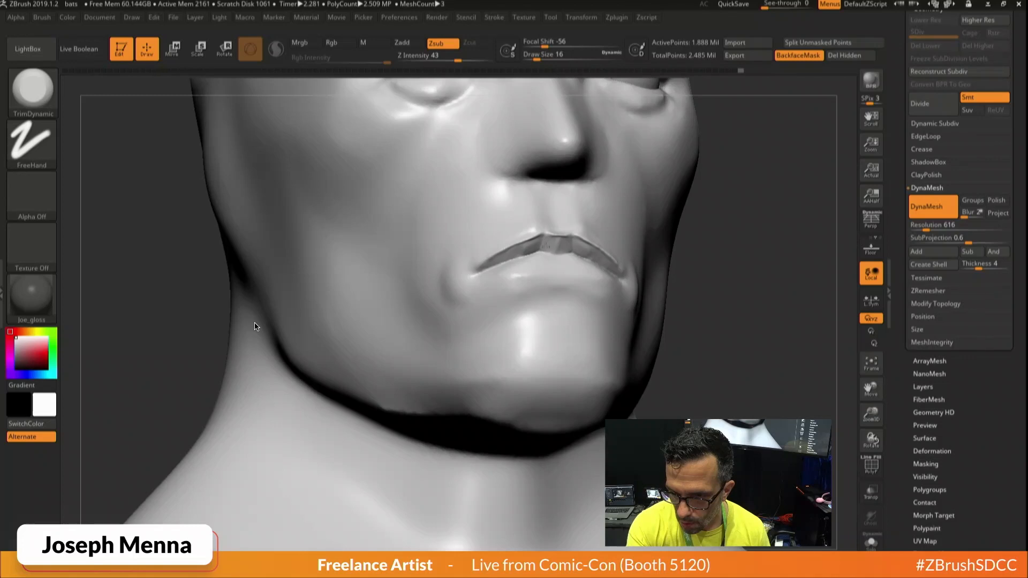
pyautogui.moveTo(554, 244); pyautogui.dragTo(555, 251)
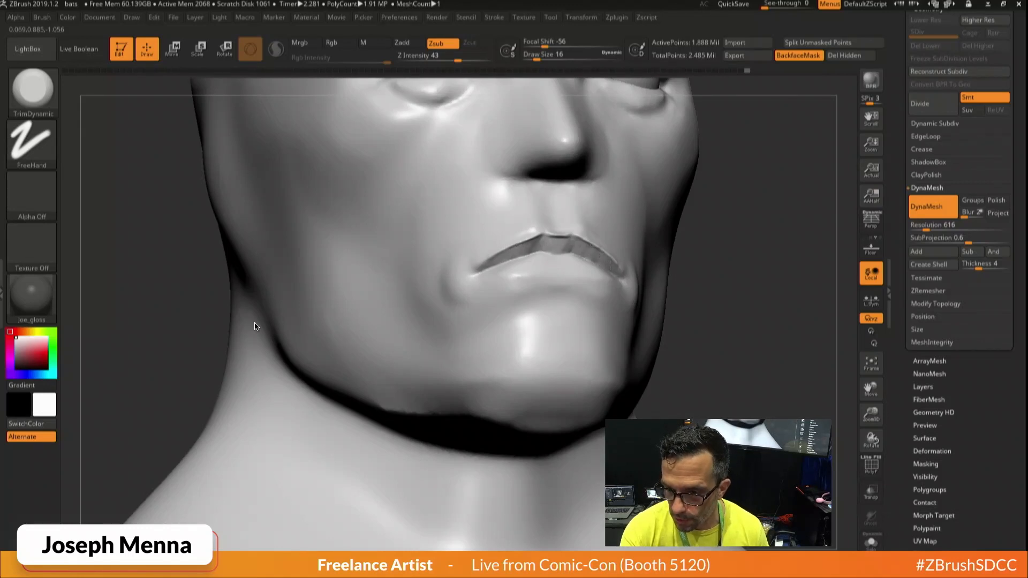
pyautogui.moveTo(587, 277)
pyautogui.mouseDown(button='right')
pyautogui.moveTo(605, 309)
pyautogui.moveTo(562, 300)
pyautogui.mouseUp(button='right')
pyautogui.press('shift')
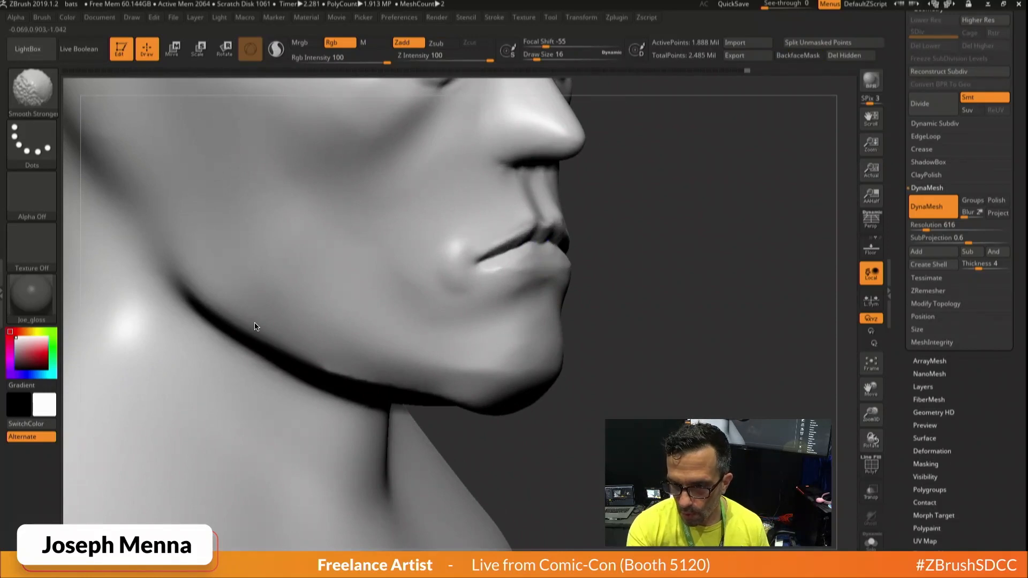
pyautogui.keyDown('shift'); pyautogui.moveTo(498, 247); pyautogui.dragTo(525, 256); pyautogui.keyUp('shift')
# Flatten the area below the mouth corner with TrimDynamic at draw size 59 and smooth it into the chin.
pyautogui.moveTo(659, 287)
pyautogui.mouseDown(button='right')
pyautogui.moveTo(433, 341)
pyautogui.moveTo(535, 319)
pyautogui.mouseUp(button='right')
pyautogui.moveTo(535, 319)
pyautogui.mouseDown(button='right')
pyautogui.moveTo(628, 312)
pyautogui.moveTo(546, 329)
pyautogui.moveTo(594, 326)
pyautogui.moveTo(592, 369)
pyautogui.moveTo(600, 351)
pyautogui.mouseUp(button='right')
pyautogui.rightClick(598, 354)
pyautogui.click(551, 357)
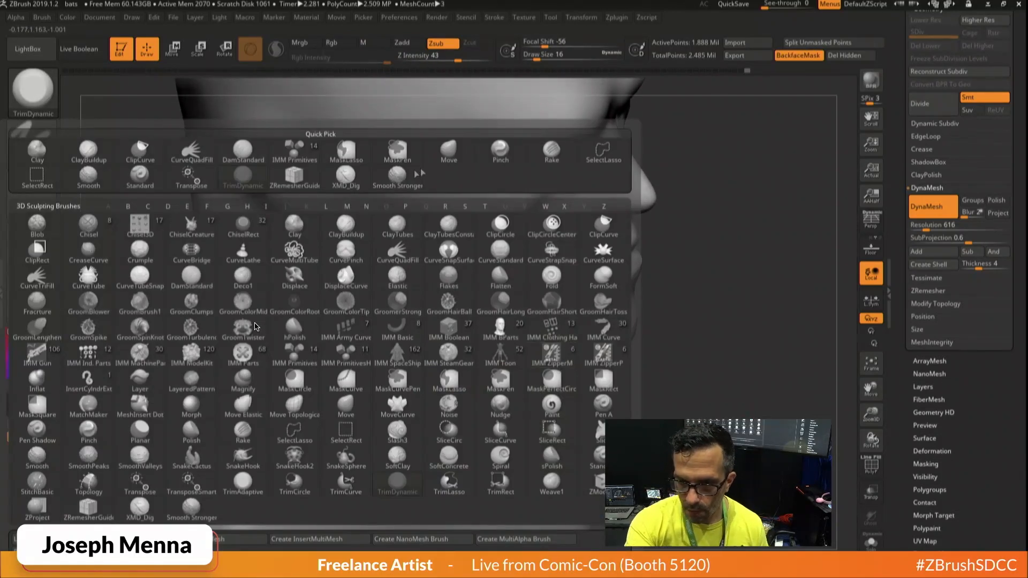
pyautogui.click(242, 181)
pyautogui.rightClick(598, 306)
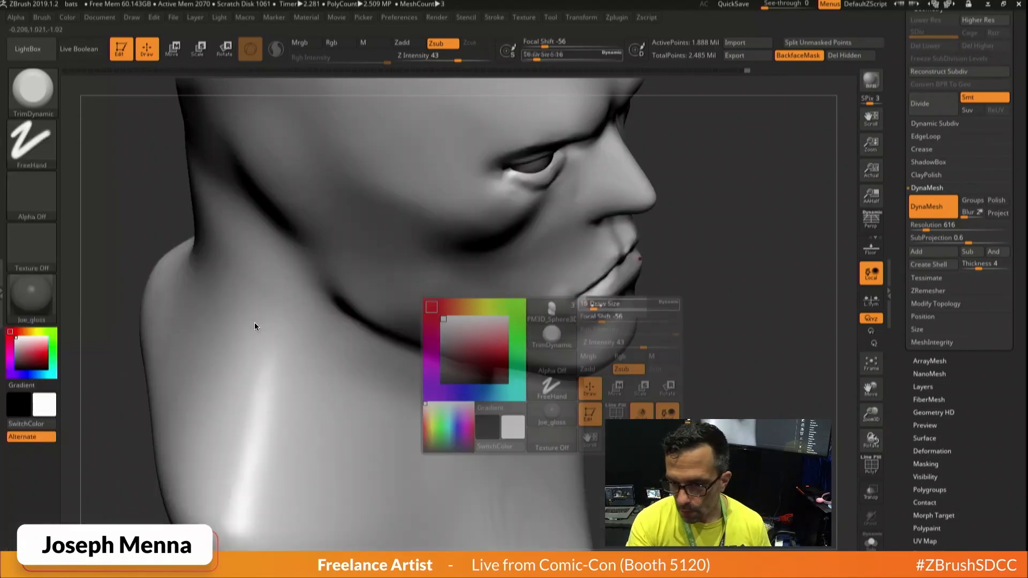
pyautogui.moveTo(599, 306); pyautogui.dragTo(605, 306)
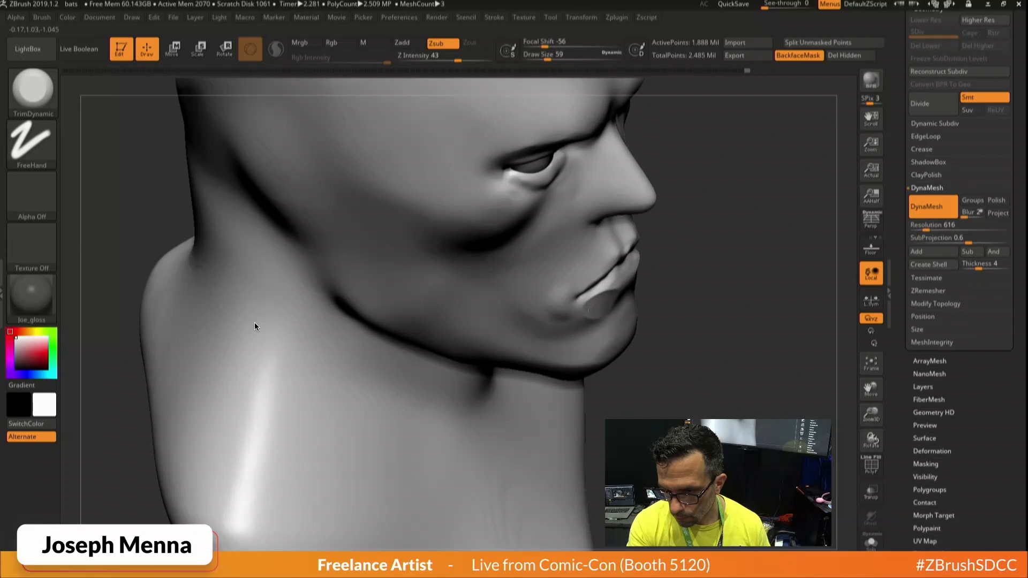
pyautogui.moveTo(589, 307); pyautogui.dragTo(599, 301, button='right')
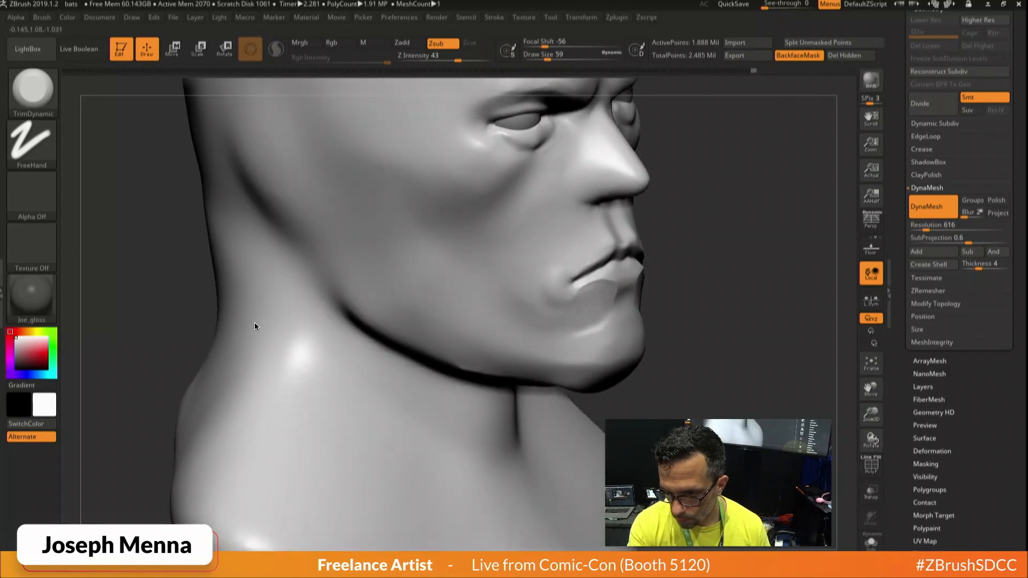
pyautogui.press('shift')
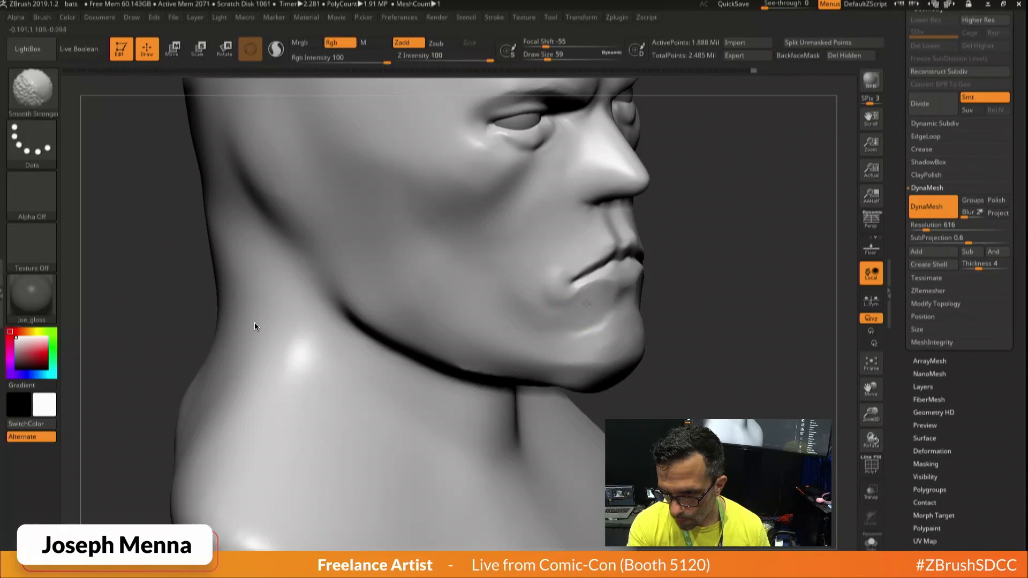
pyautogui.keyDown('shift'); pyautogui.moveTo(594, 311); pyautogui.dragTo(573, 331); pyautogui.keyUp('shift')
# Push the lips and mouth area back in side profile with the Move brush at draw sizes 234 and 132.
pyautogui.moveTo(594, 315)
pyautogui.mouseDown(button='right')
pyautogui.moveTo(566, 325)
pyautogui.moveTo(602, 337)
pyautogui.moveTo(527, 337)
pyautogui.mouseUp(button='right')
pyautogui.moveTo(527, 337); pyautogui.dragTo(580, 348, button='right')
pyautogui.press('space')
pyautogui.press('b')
pyautogui.press('m')
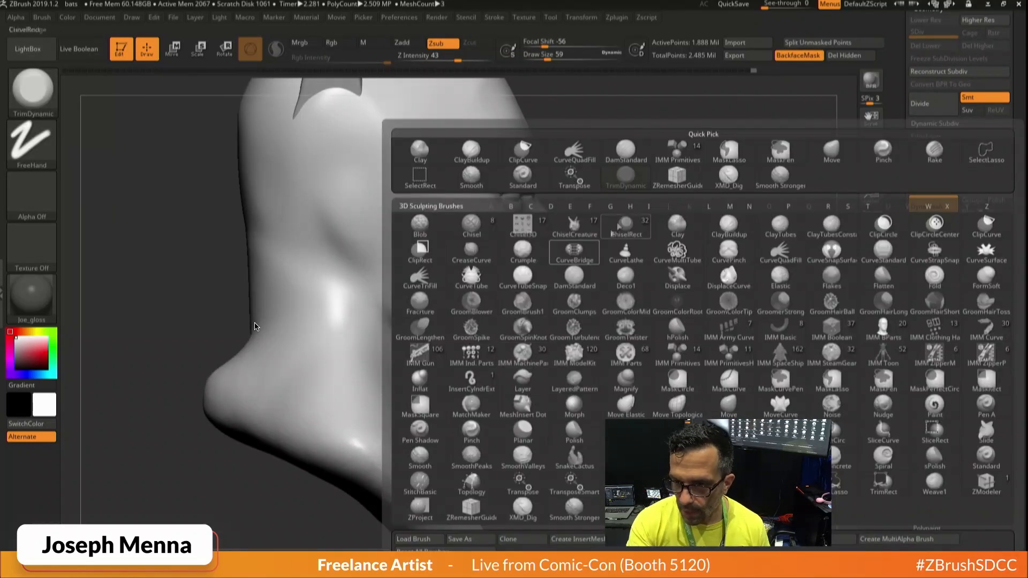
pyautogui.press('v')
pyautogui.press('space')
pyautogui.moveTo(576, 292); pyautogui.dragTo(597, 292)
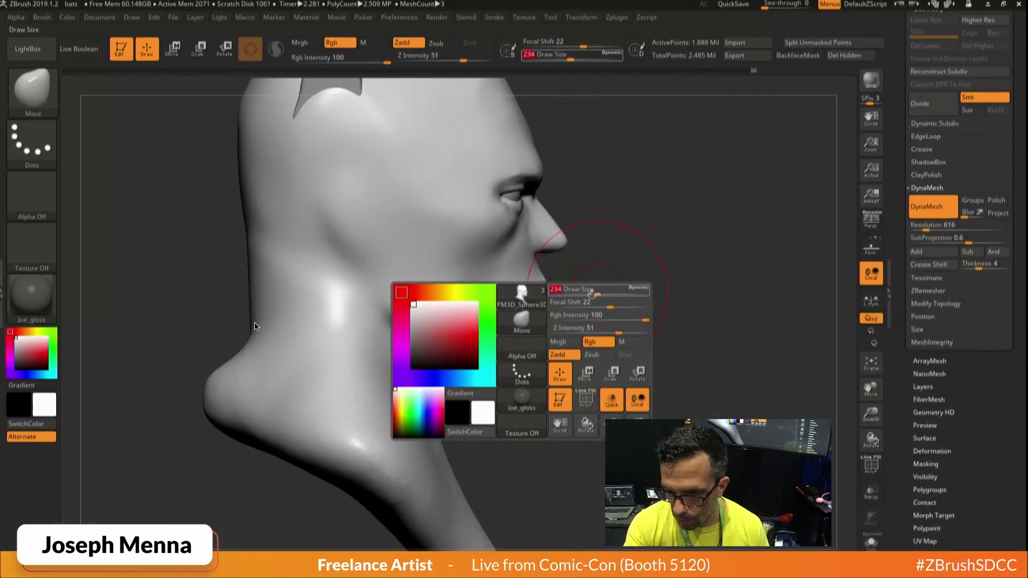
pyautogui.moveTo(537, 327); pyautogui.dragTo(532, 327)
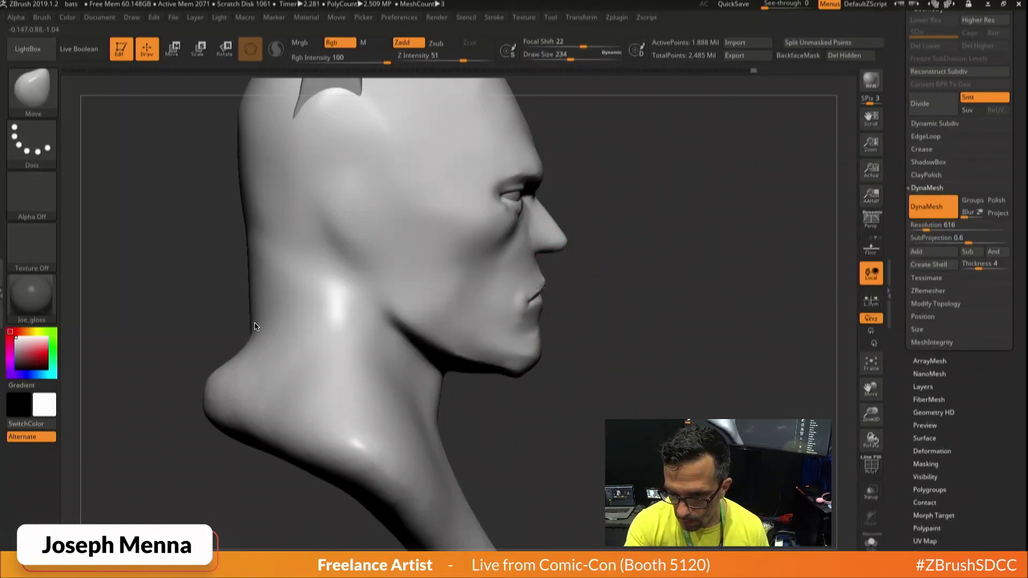
pyautogui.moveTo(540, 287)
pyautogui.mouseDown()
pyautogui.moveTo(532, 292)
pyautogui.moveTo(538, 260)
pyautogui.mouseUp()
pyautogui.press('space')
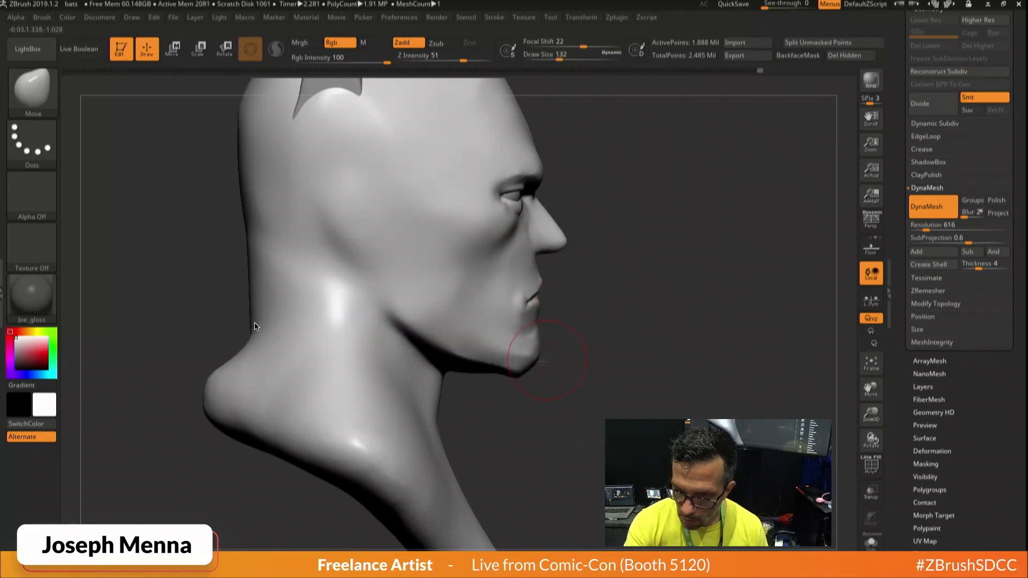
# Sharpen the lower edge of the lower lip from the front with the Pinch brush at draw size 39.
pyautogui.moveTo(594, 361); pyautogui.dragTo(519, 357)
pyautogui.keyDown('ctrl'); pyautogui.moveTo(543, 339); pyautogui.dragTo(584, 339, button='right'); pyautogui.keyUp('ctrl')
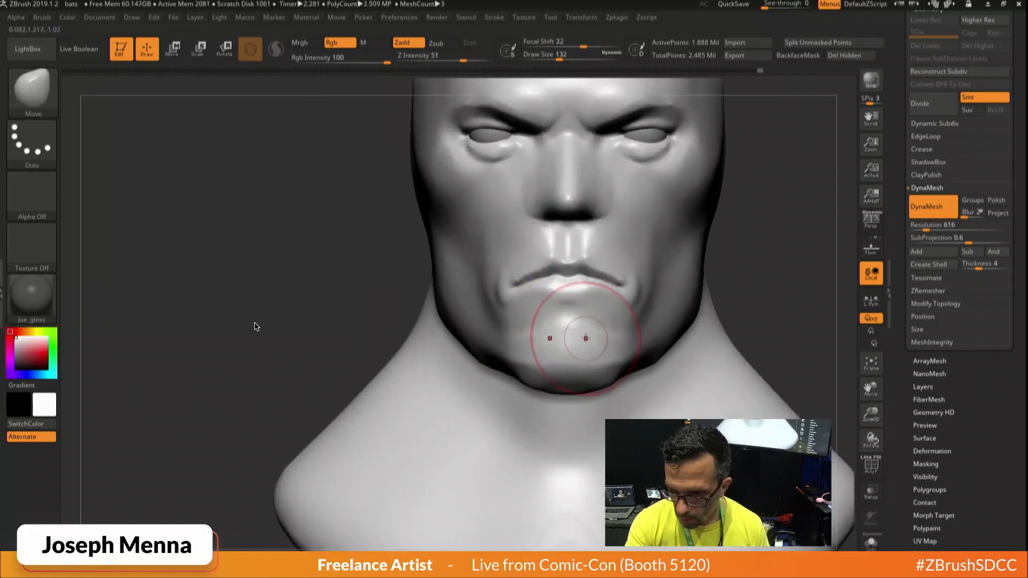
pyautogui.press('space')
pyautogui.click(513, 343)
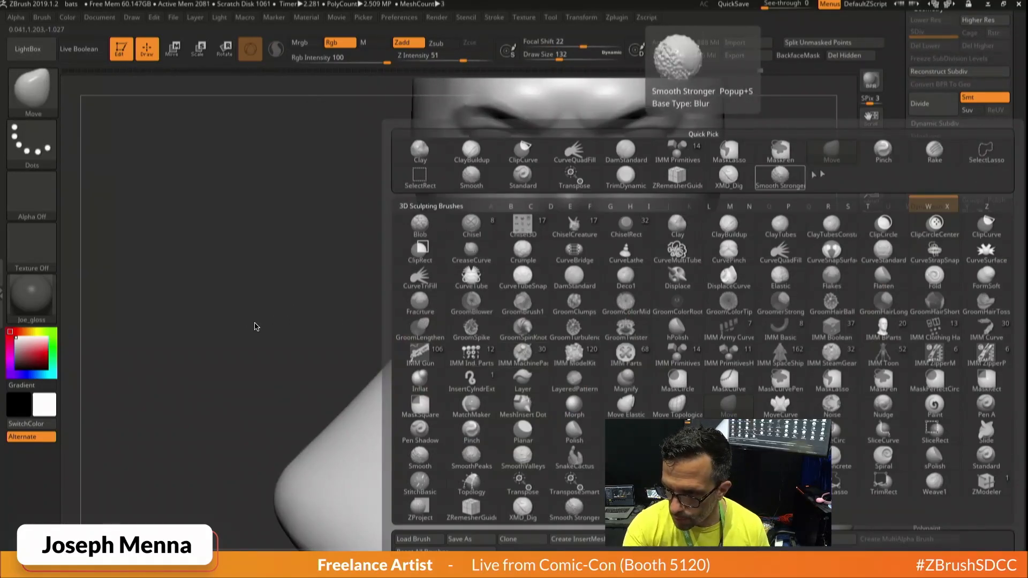
pyautogui.click(883, 152)
pyautogui.press('space')
pyautogui.moveTo(591, 286); pyautogui.dragTo(570, 288)
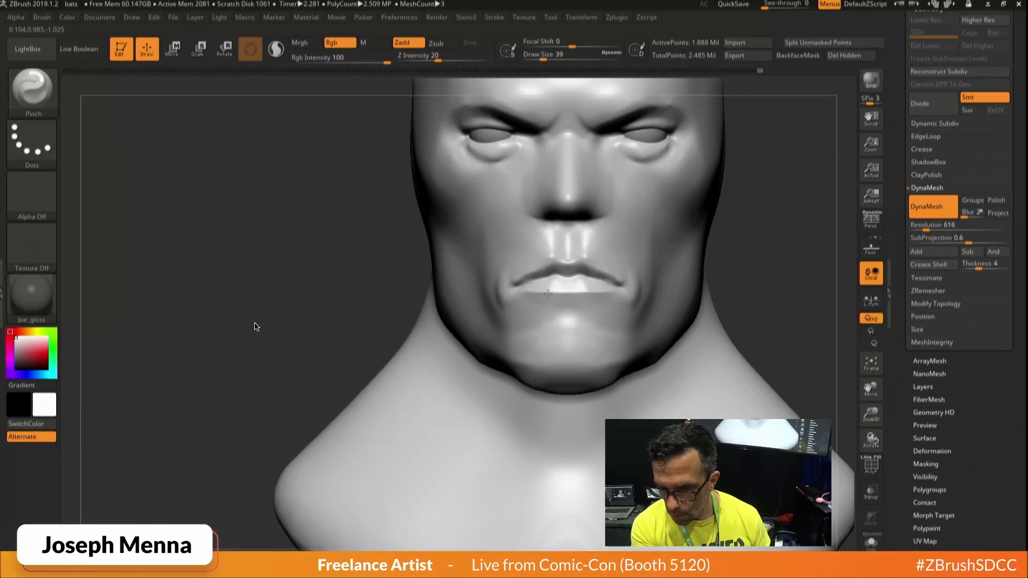
# Remesh the head with DynaMesh at resolution 880.
pyautogui.keyDown('ctrl'); pyautogui.moveTo(548, 294); pyautogui.dragTo(537, 257, button='right'); pyautogui.keyUp('ctrl')
pyautogui.moveTo(537, 257); pyautogui.dragTo(574, 333, button='right')
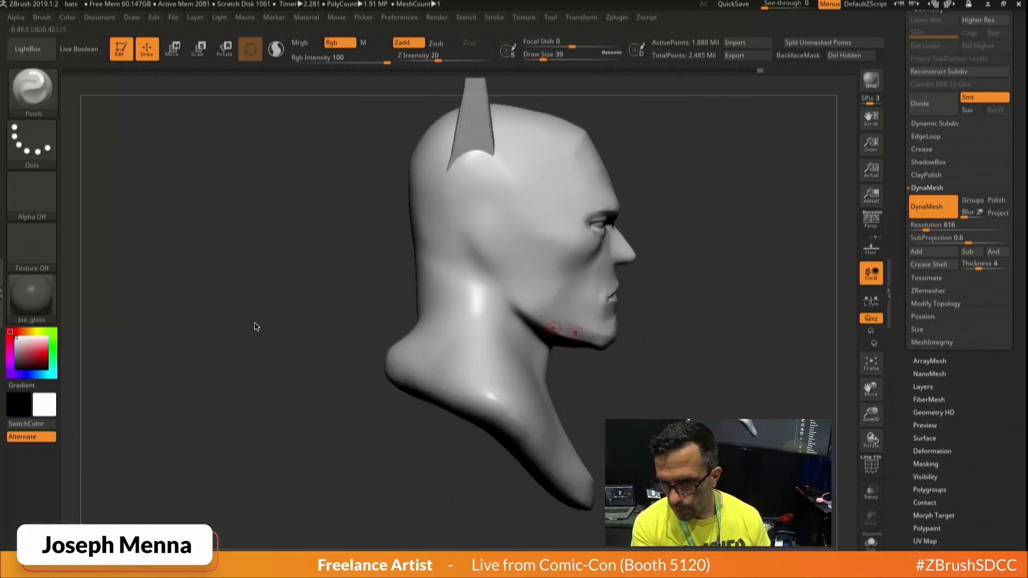
pyautogui.keyDown('ctrl'); pyautogui.moveTo(638, 353); pyautogui.dragTo(685, 391, button='right'); pyautogui.keyUp('ctrl')
pyautogui.moveTo(685, 392)
pyautogui.mouseDown(button='right')
pyautogui.moveTo(665, 369)
pyautogui.moveTo(605, 371)
pyautogui.mouseUp(button='right')
pyautogui.keyDown('alt'); pyautogui.moveTo(770, 360); pyautogui.dragTo(588, 427, button='right'); pyautogui.keyUp('alt')
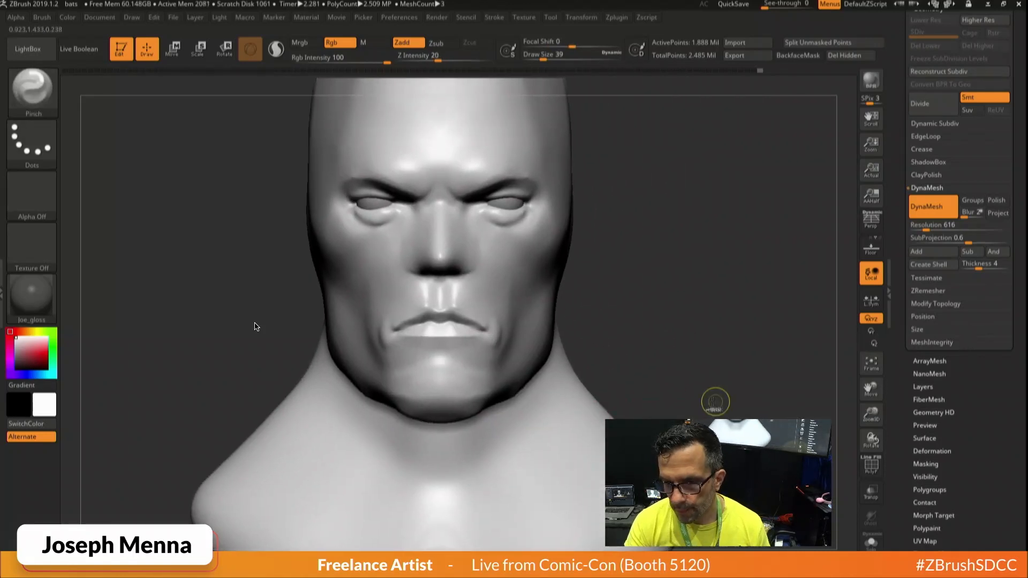
pyautogui.keyDown('ctrl'); pyautogui.moveTo(716, 401); pyautogui.dragTo(695, 397, button='right'); pyautogui.keyUp('ctrl')
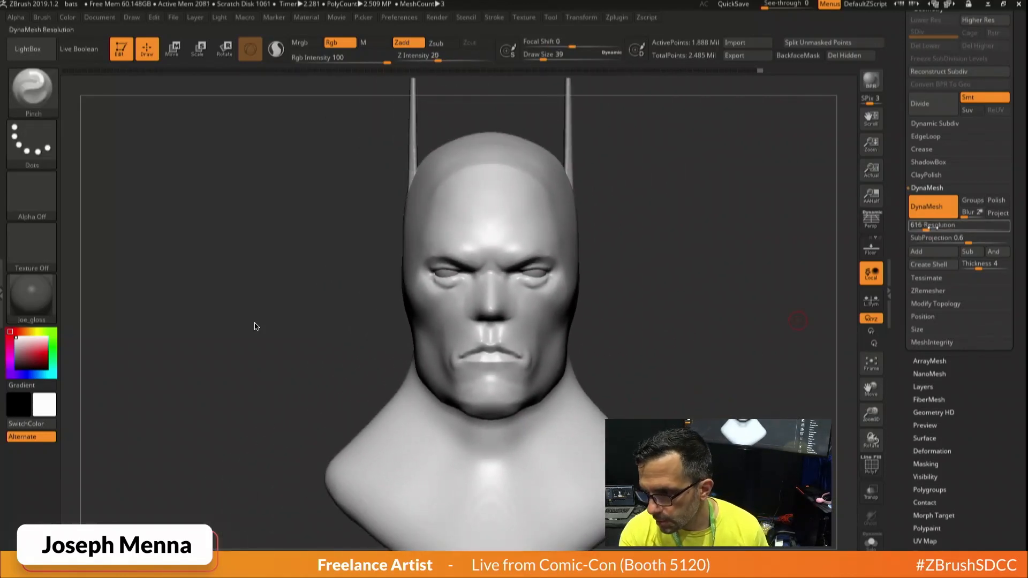
pyautogui.moveTo(931, 227); pyautogui.dragTo(934, 226)
pyautogui.keyDown('ctrl'); pyautogui.moveTo(715, 274); pyautogui.dragTo(781, 408); pyautogui.keyUp('ctrl')
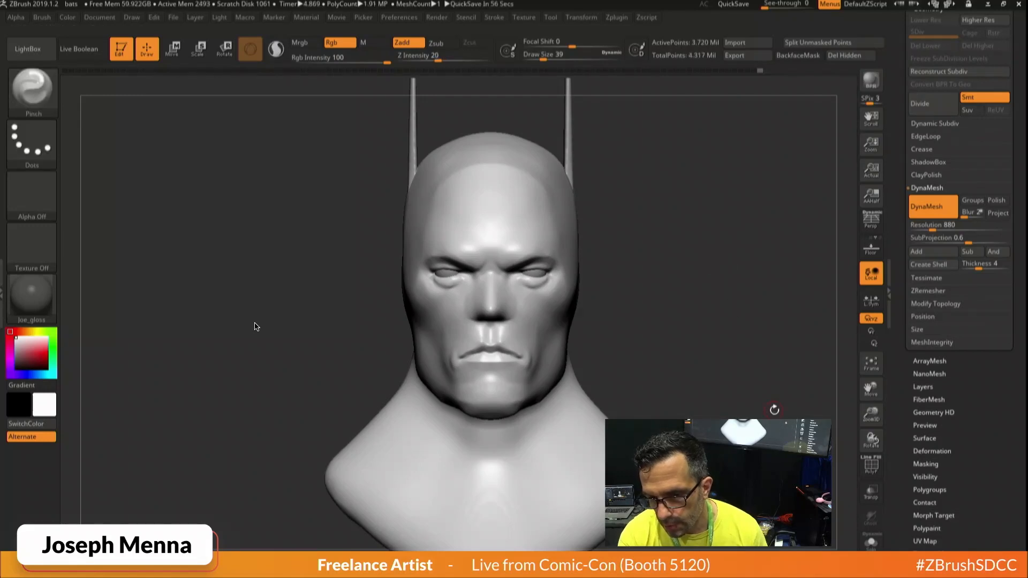
# Shape the tip of the nose in side profile with the Move brush at draw size 51.
pyautogui.keyDown('shift'); pyautogui.moveTo(713, 217); pyautogui.dragTo(732, 213); pyautogui.keyUp('shift')
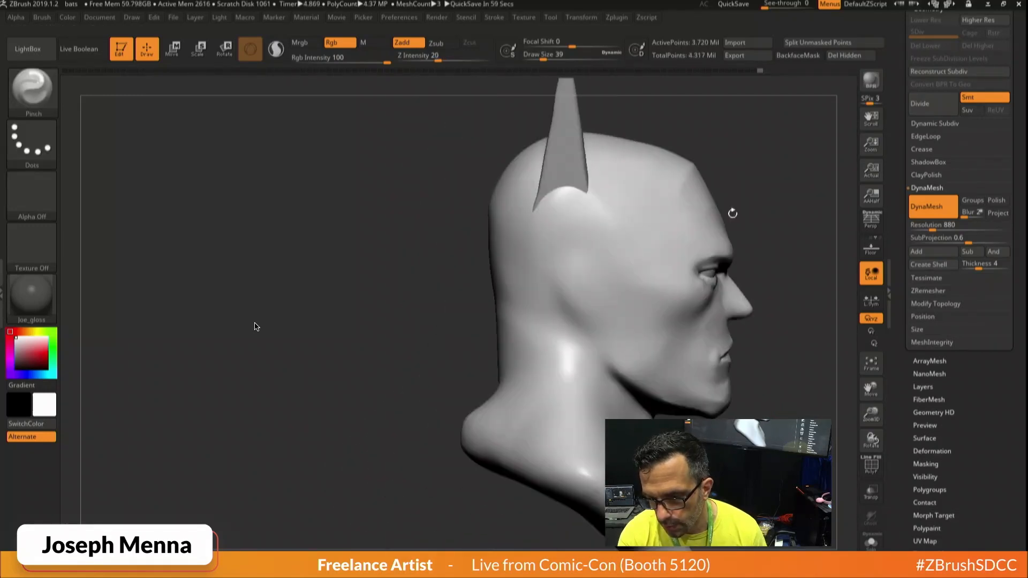
pyautogui.keyDown('alt'); pyautogui.moveTo(779, 259); pyautogui.dragTo(741, 251); pyautogui.keyUp('alt')
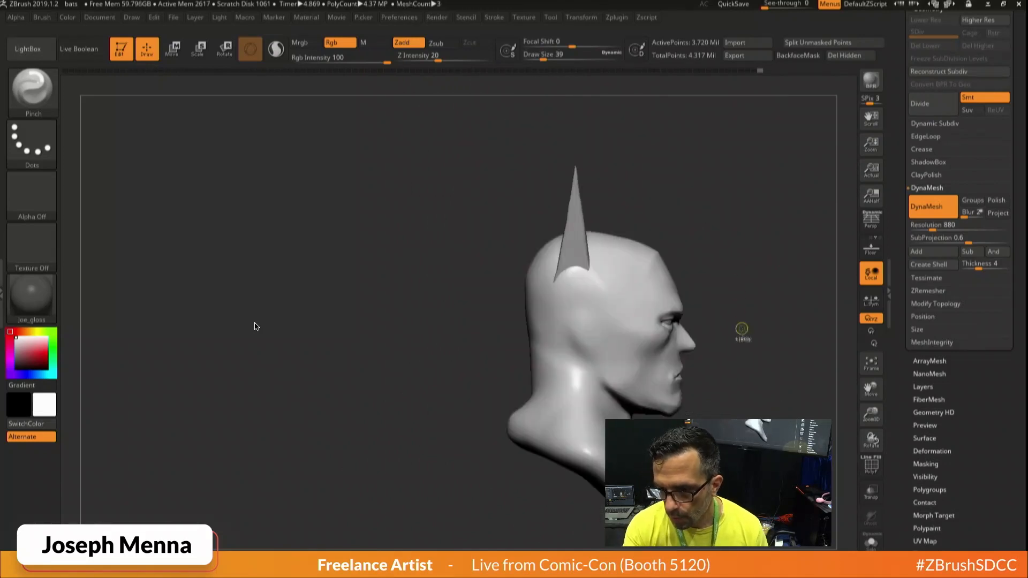
pyautogui.keyDown('ctrl'); pyautogui.moveTo(742, 330); pyautogui.dragTo(780, 418, button='right'); pyautogui.keyUp('ctrl')
pyautogui.moveTo(780, 419)
pyautogui.keyDown('alt'); pyautogui.mouseDown(button='right')
pyautogui.moveTo(742, 398)
pyautogui.moveTo(522, 418)
pyautogui.mouseUp(button='right'); pyautogui.keyUp('alt')
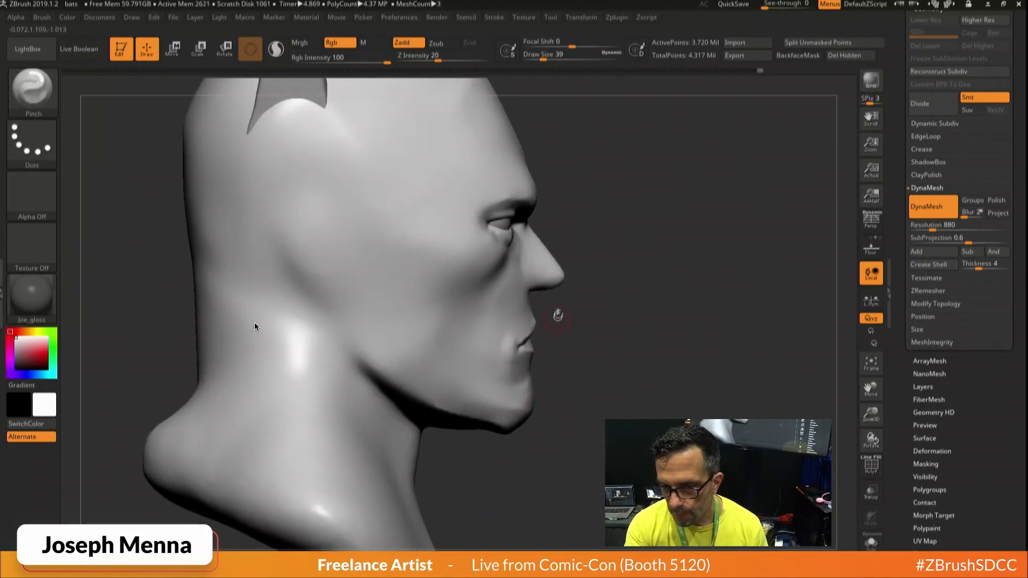
pyautogui.press('space')
pyautogui.moveTo(558, 308); pyautogui.dragTo(564, 306)
pyautogui.press('space')
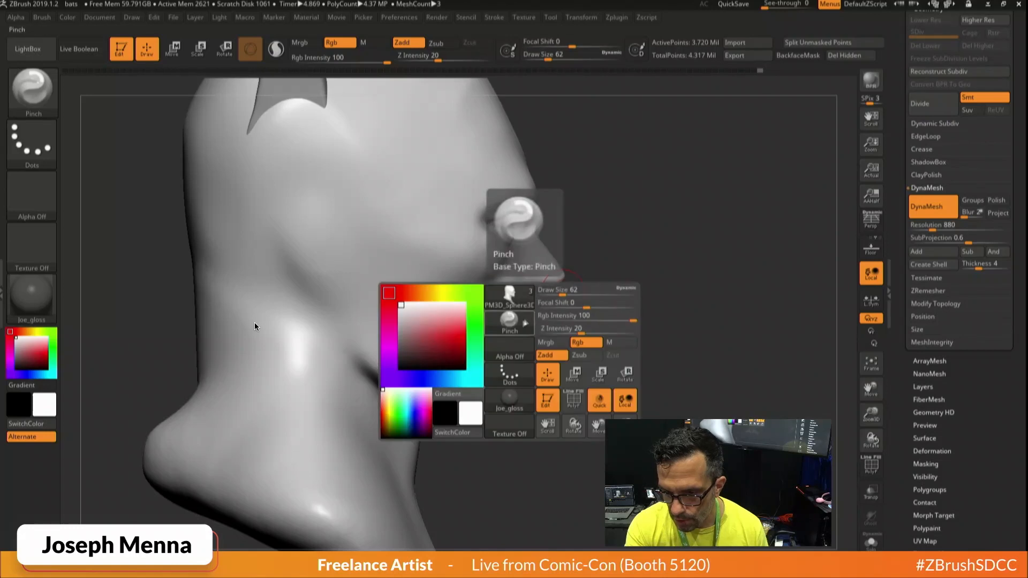
pyautogui.click(523, 216)
pyautogui.click(831, 150)
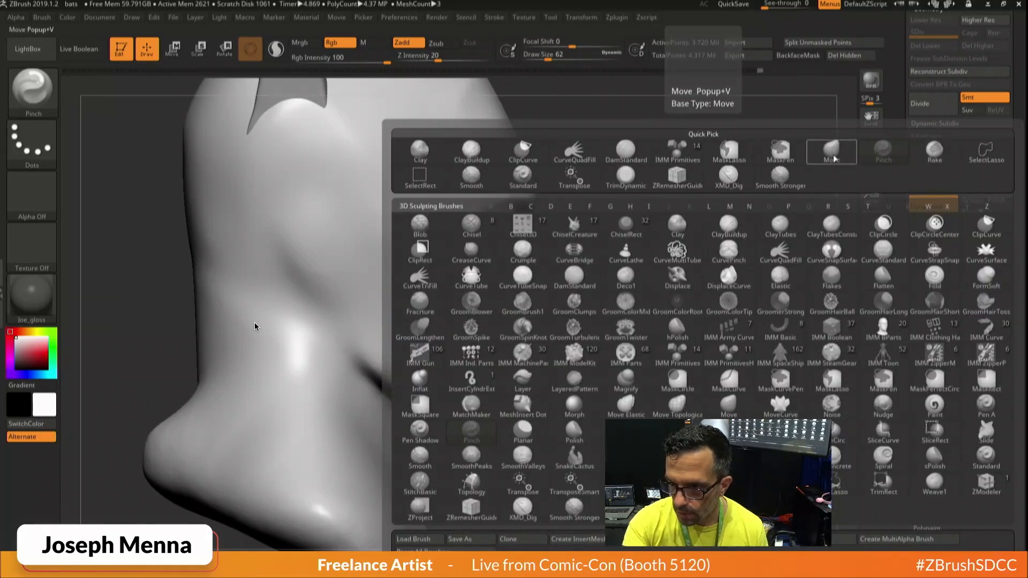
pyautogui.press('space')
pyautogui.moveTo(601, 276); pyautogui.dragTo(602, 277)
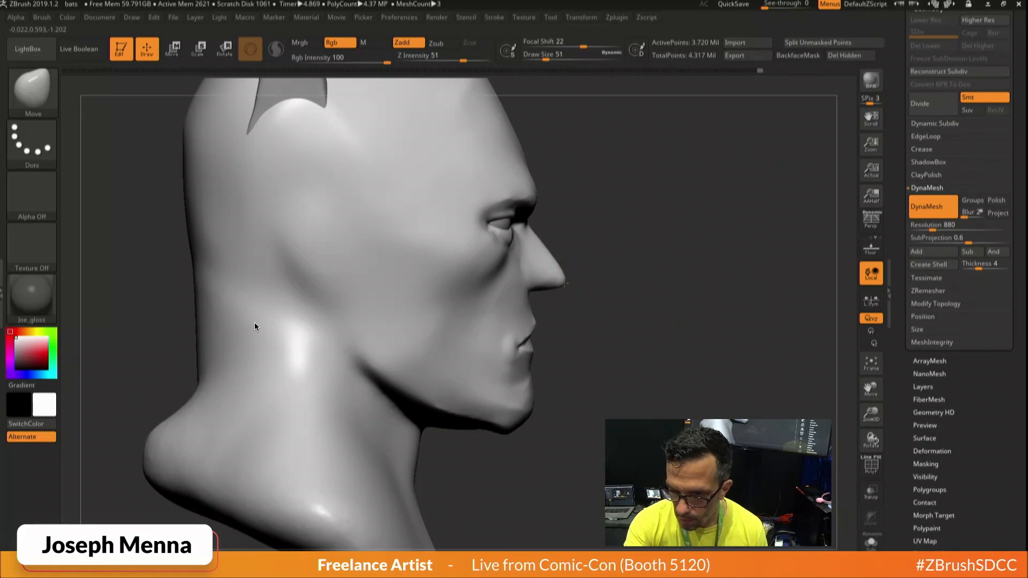
# Mask the face from the nose base down to the jaw with MaskLasso, invert the mask and hide its display.
pyautogui.press('space')
pyautogui.click(568, 313)
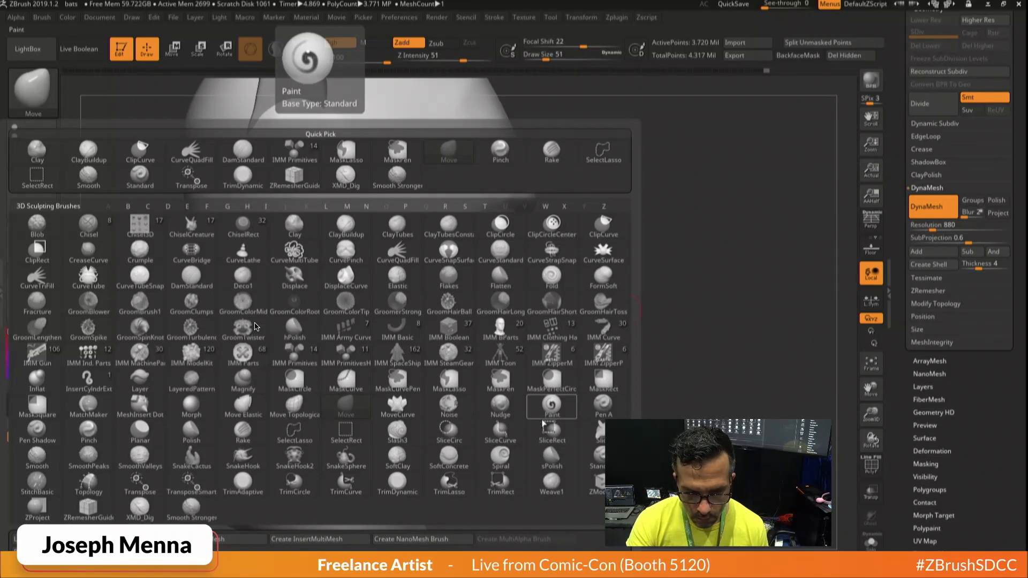
pyautogui.click(345, 152)
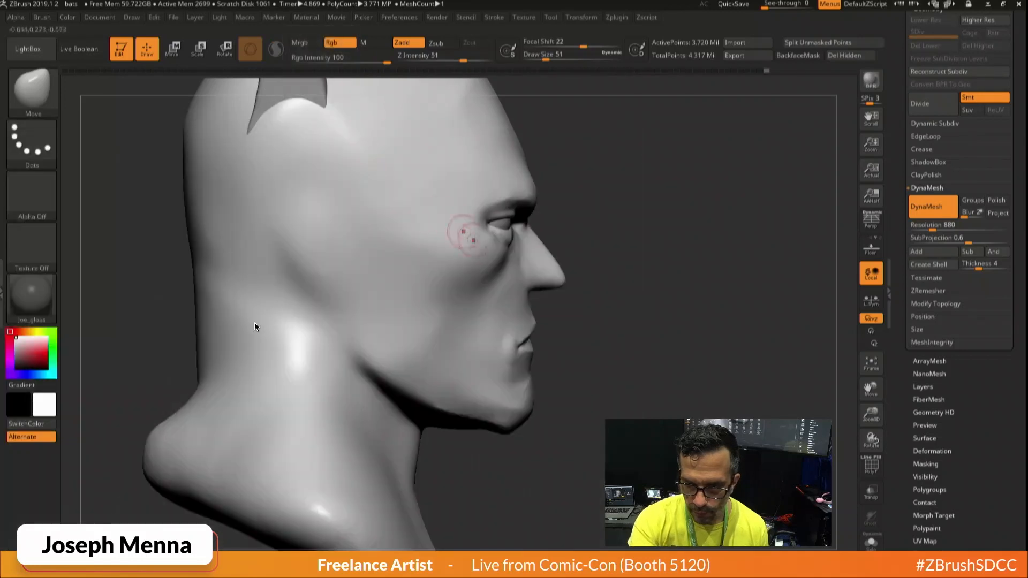
pyautogui.press('ctrl')
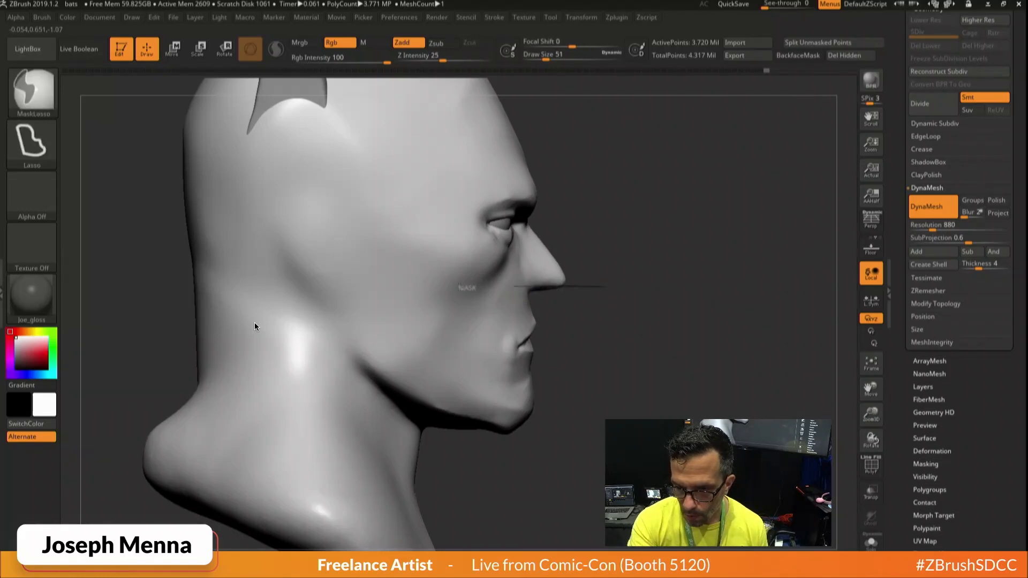
pyautogui.moveTo(430, 287)
pyautogui.mouseDown()
pyautogui.moveTo(429, 402)
pyautogui.moveTo(460, 420)
pyautogui.moveTo(583, 439)
pyautogui.moveTo(594, 451)
pyautogui.moveTo(509, 433)
pyautogui.mouseUp()
pyautogui.moveTo(592, 433)
pyautogui.keyDown('ctrl'); pyautogui.mouseDown(button='right')
pyautogui.moveTo(615, 431)
pyautogui.moveTo(535, 442)
pyautogui.mouseUp(button='right'); pyautogui.keyUp('ctrl')
pyautogui.press('ctrl')
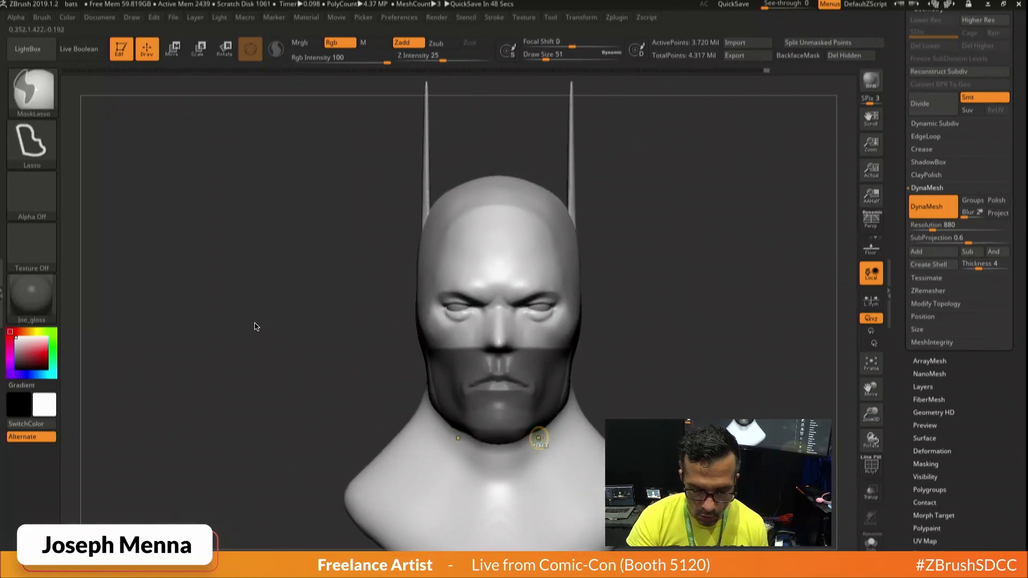
pyautogui.hotkey('ctrl', 'i')
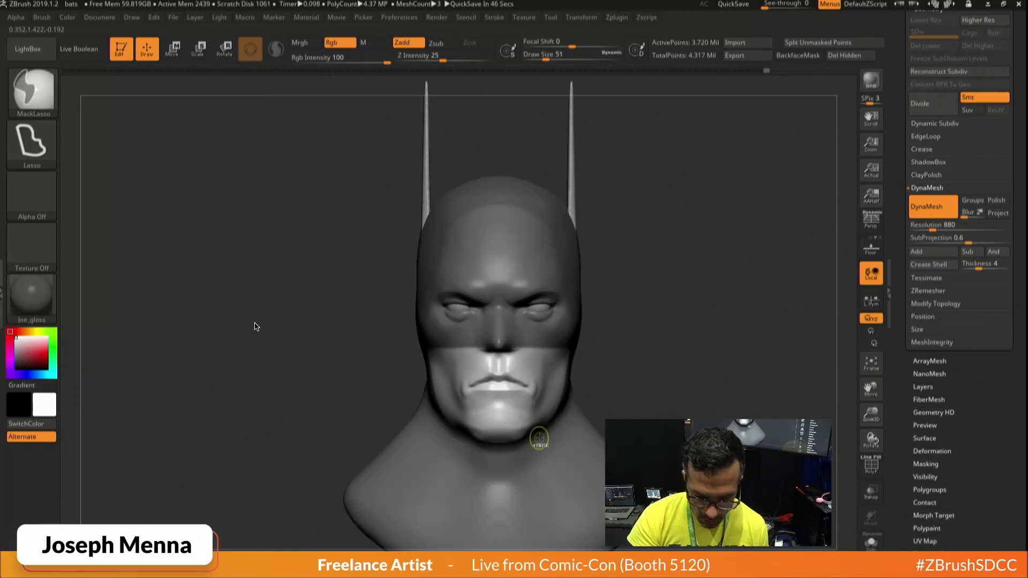
pyautogui.keyDown('ctrl'); pyautogui.moveTo(255, 326); pyautogui.dragTo(253, 326); pyautogui.keyUp('ctrl')
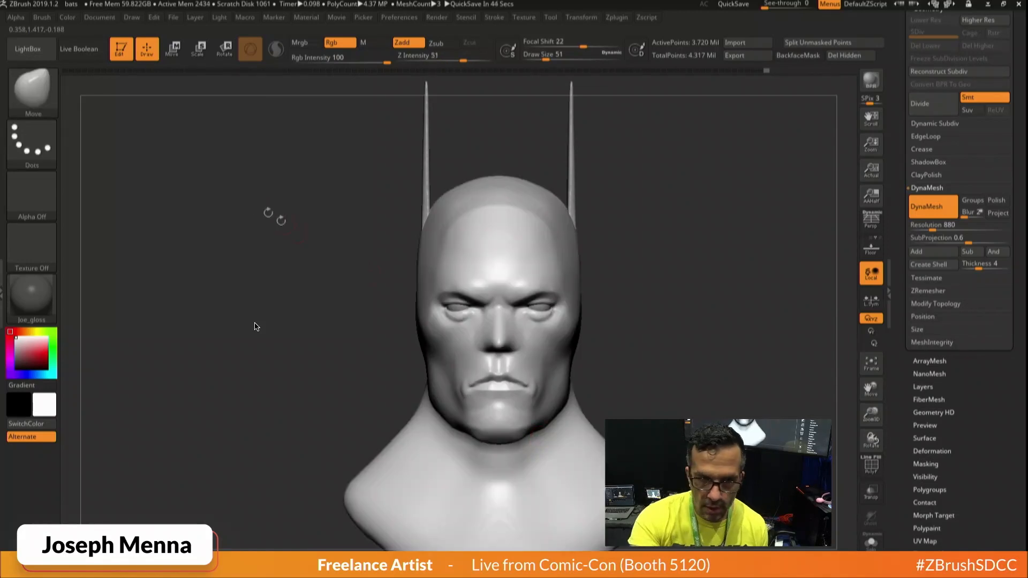
# Push the unmasked cheek and jaw inward along the cowl opening with the Move brush at draw sizes 149 and 192.
pyautogui.press('b')
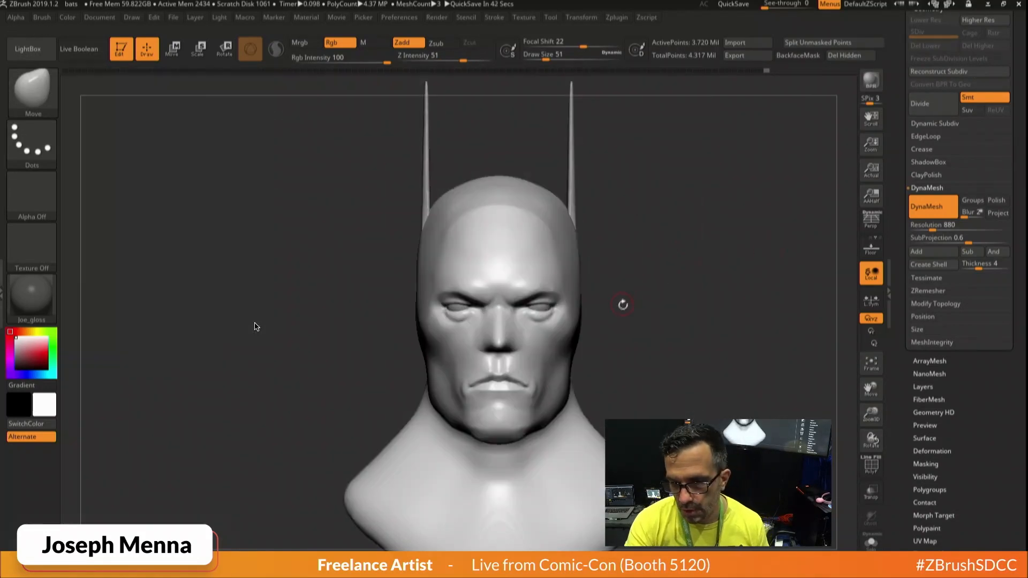
pyautogui.keyDown('alt'); pyautogui.moveTo(622, 305); pyautogui.dragTo(597, 229); pyautogui.keyUp('alt')
pyautogui.moveTo(583, 194)
pyautogui.mouseDown(button='right')
pyautogui.moveTo(603, 173)
pyautogui.moveTo(663, 180)
pyautogui.mouseUp(button='right')
pyautogui.press('space')
pyautogui.moveTo(507, 215); pyautogui.dragTo(516, 220)
pyautogui.moveTo(475, 211)
pyautogui.keyDown('alt'); pyautogui.mouseDown(button='right')
pyautogui.moveTo(452, 280)
pyautogui.moveTo(436, 263)
pyautogui.mouseUp(button='right'); pyautogui.keyUp('alt')
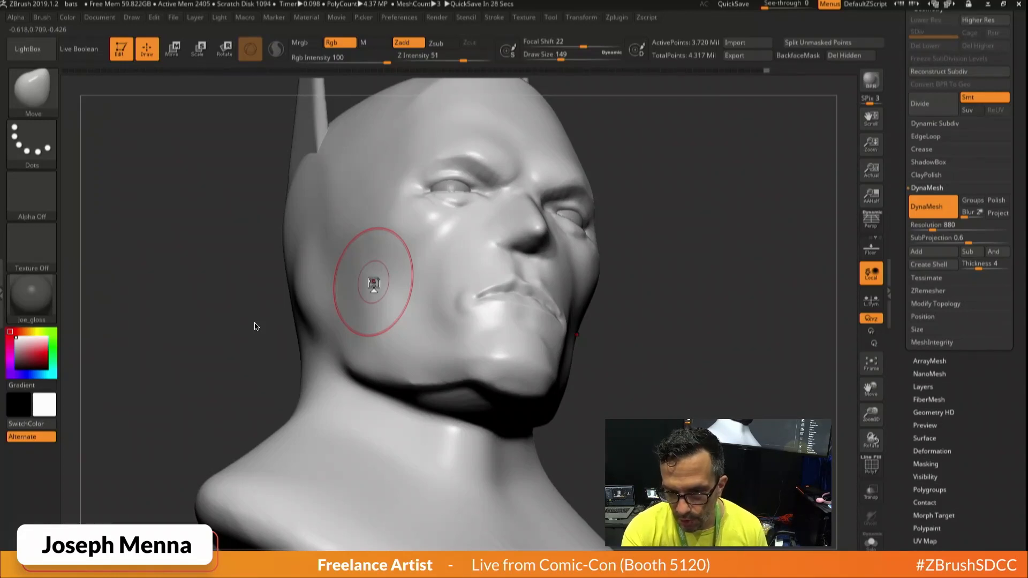
pyautogui.press('space')
pyautogui.moveTo(414, 273); pyautogui.dragTo(421, 272)
pyautogui.moveTo(424, 272); pyautogui.dragTo(398, 261, button='right')
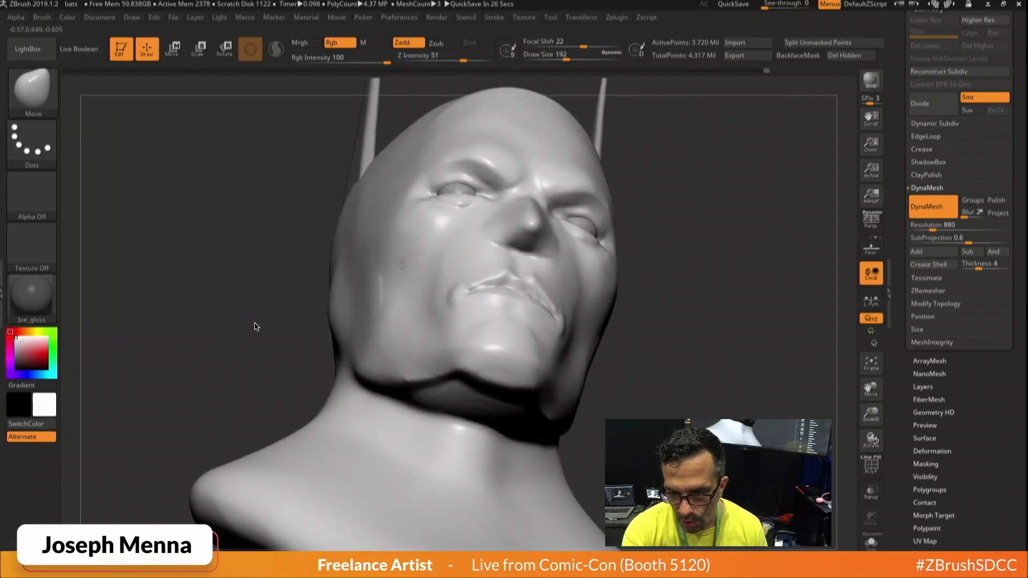
# Sink the unmasked cheeks beneath the nose with the Move brush at draw size 192 to form the cowl's lower edge.
pyautogui.moveTo(436, 233); pyautogui.dragTo(476, 254, button='right')
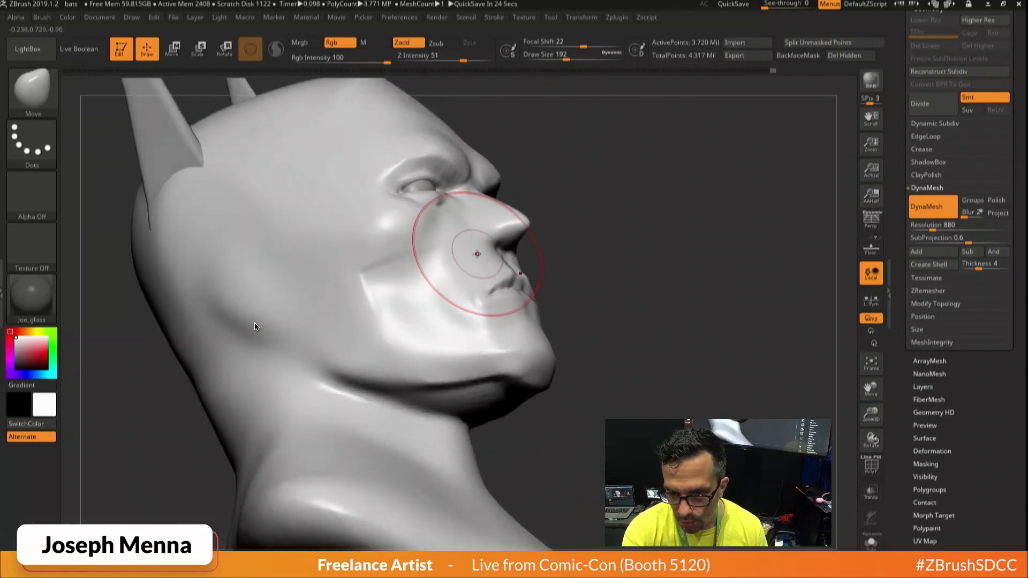
pyautogui.moveTo(476, 254)
pyautogui.mouseDown()
pyautogui.moveTo(472, 260)
pyautogui.moveTo(499, 245)
pyautogui.moveTo(480, 252)
pyautogui.mouseUp()
pyautogui.moveTo(480, 252); pyautogui.dragTo(443, 260, button='right')
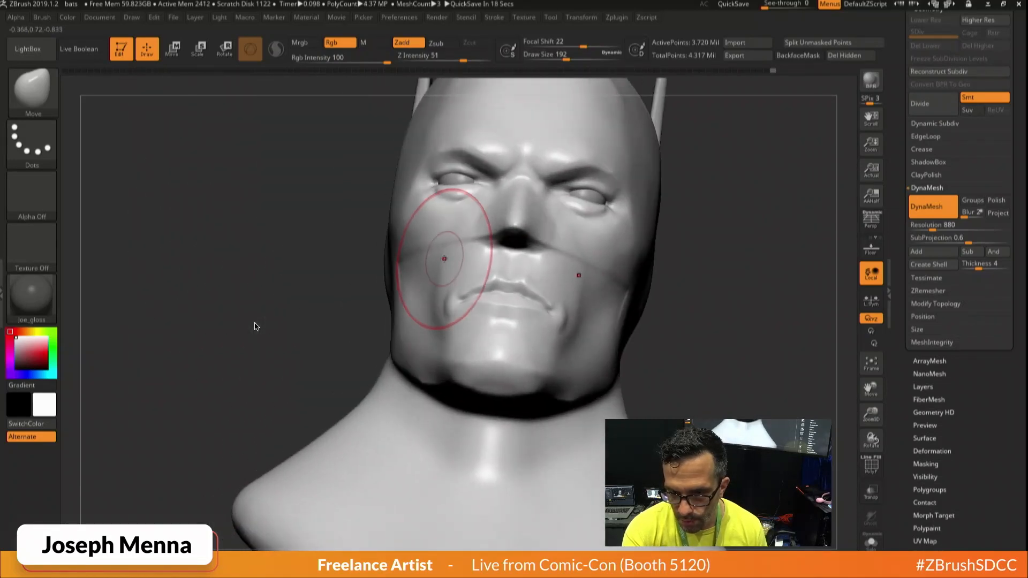
pyautogui.moveTo(443, 259); pyautogui.dragTo(448, 261)
pyautogui.moveTo(448, 260); pyautogui.dragTo(425, 356, button='right')
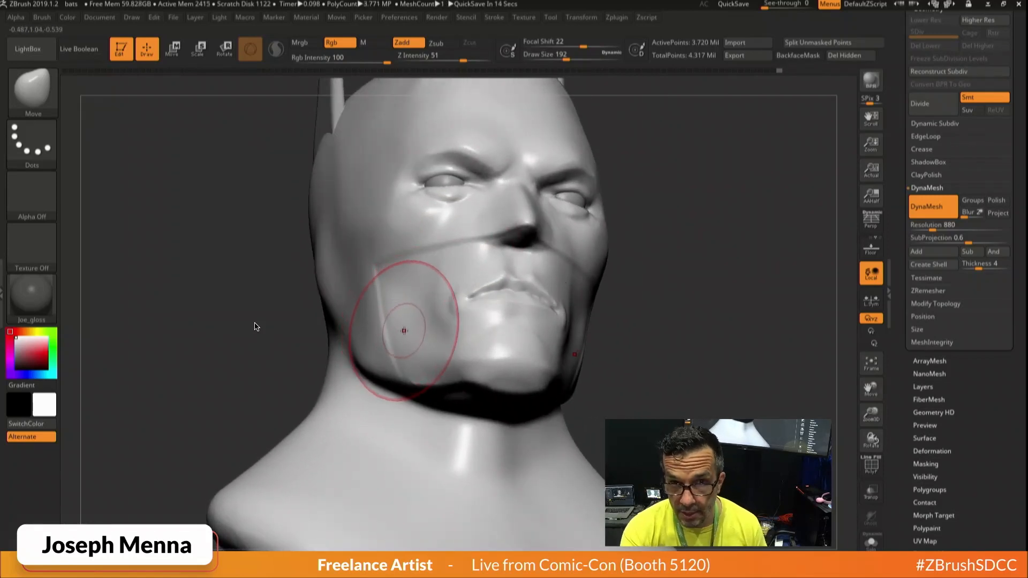
pyautogui.moveTo(413, 326)
pyautogui.mouseDown(button='right')
pyautogui.moveTo(444, 318)
pyautogui.moveTo(425, 321)
pyautogui.mouseUp(button='right')
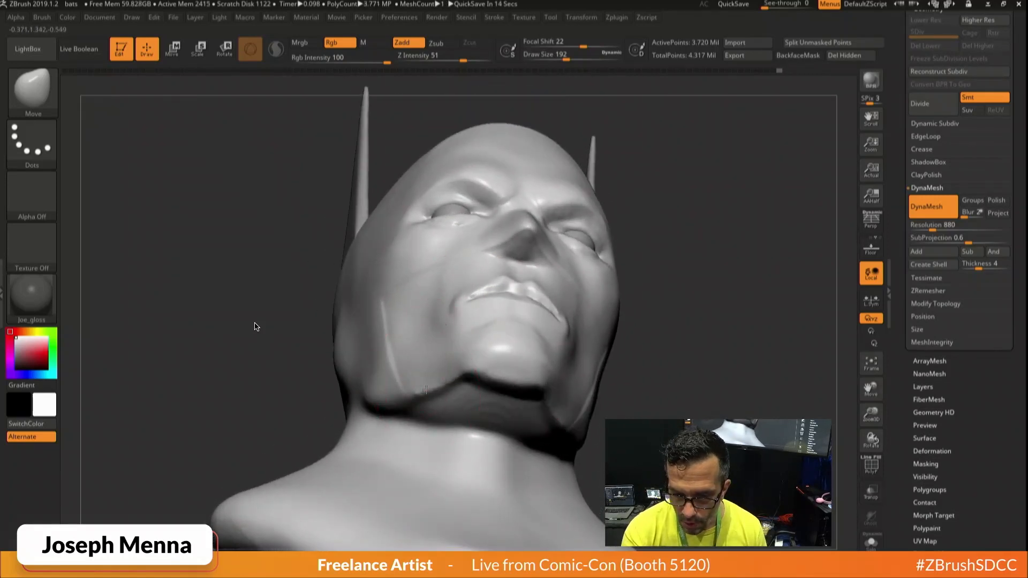
pyautogui.moveTo(439, 364)
pyautogui.mouseDown(button='right')
pyautogui.moveTo(562, 305)
pyautogui.moveTo(631, 287)
pyautogui.moveTo(662, 289)
pyautogui.moveTo(713, 316)
pyautogui.moveTo(651, 318)
pyautogui.moveTo(627, 361)
pyautogui.moveTo(589, 368)
pyautogui.mouseUp(button='right')
pyautogui.moveTo(554, 371); pyautogui.dragTo(532, 339)
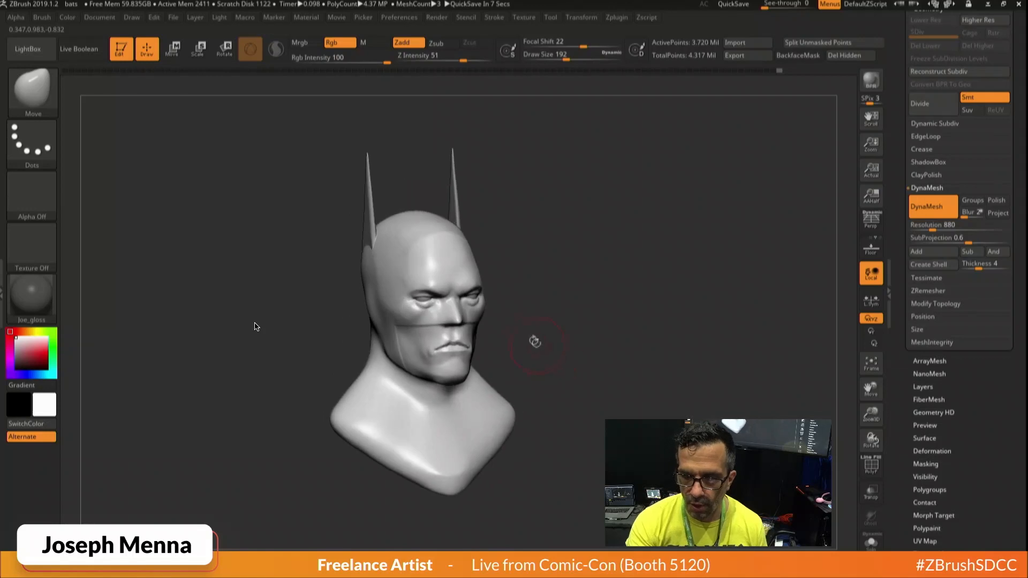
# Save the project as temp in the 2019 Pixo Demo folder.
pyautogui.press('ctrl')
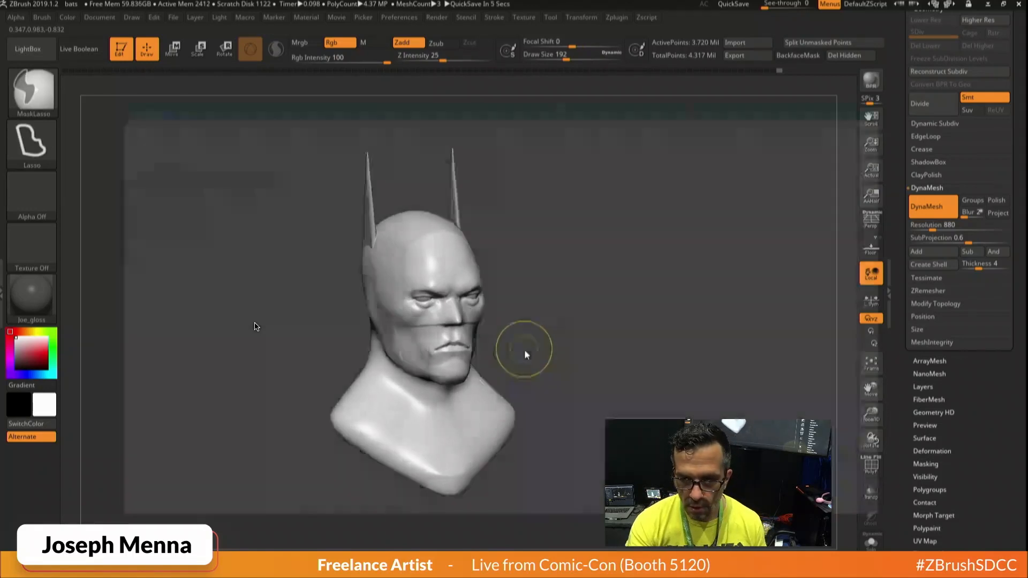
pyautogui.hotkey('ctrl', 's')
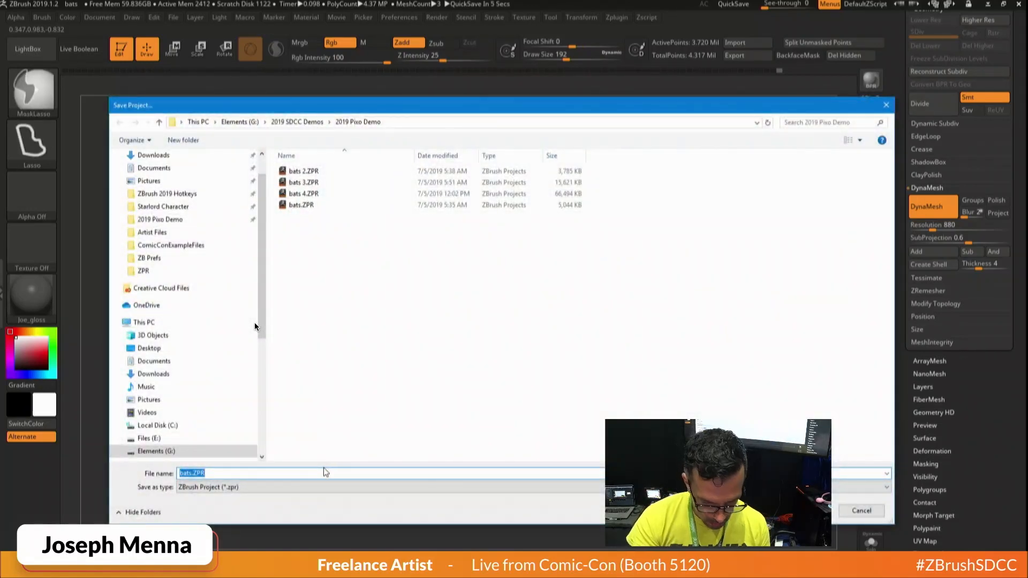
pyautogui.write('temp')
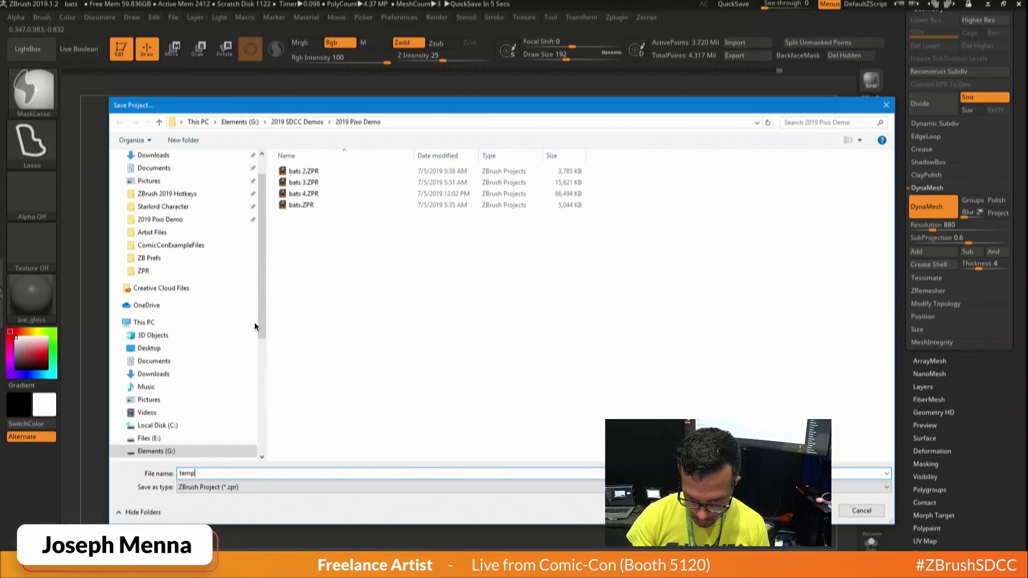
pyautogui.press('Return')
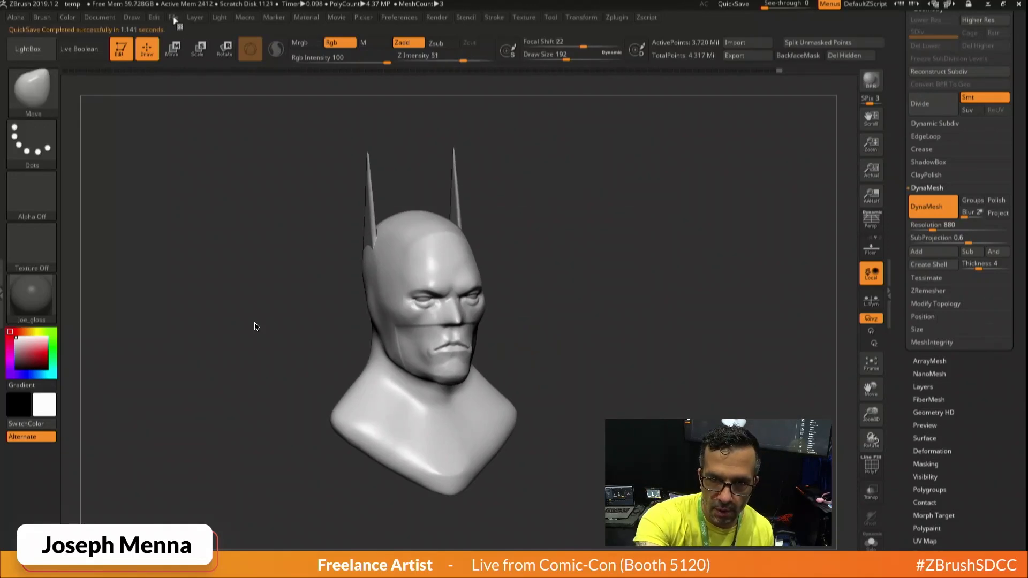
# Open the bats 4.ZPR project from the 2019 Pixo Demo folder without saving the current project's changes.
pyautogui.click(174, 20)
pyautogui.click(214, 39)
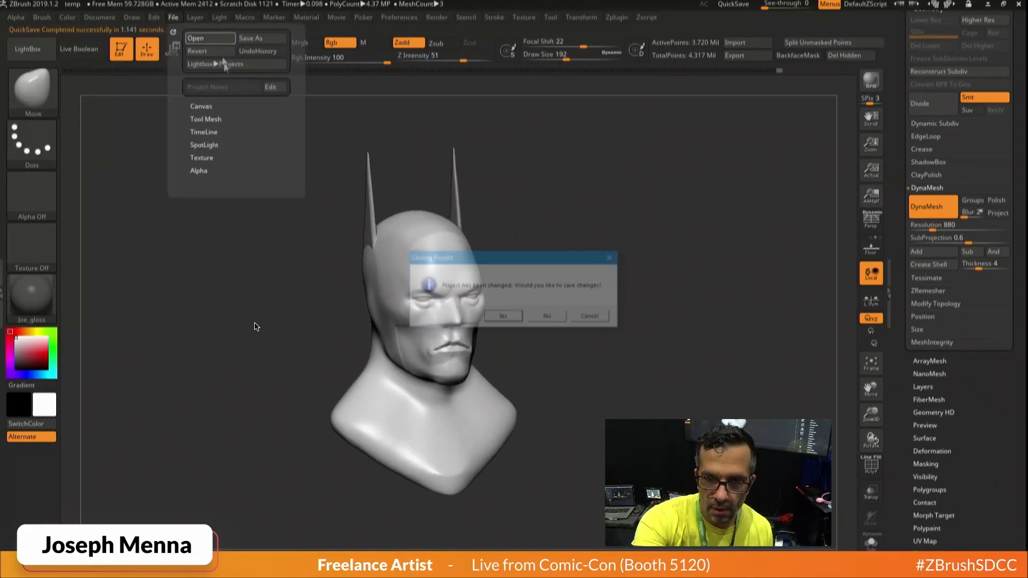
pyautogui.click(543, 315)
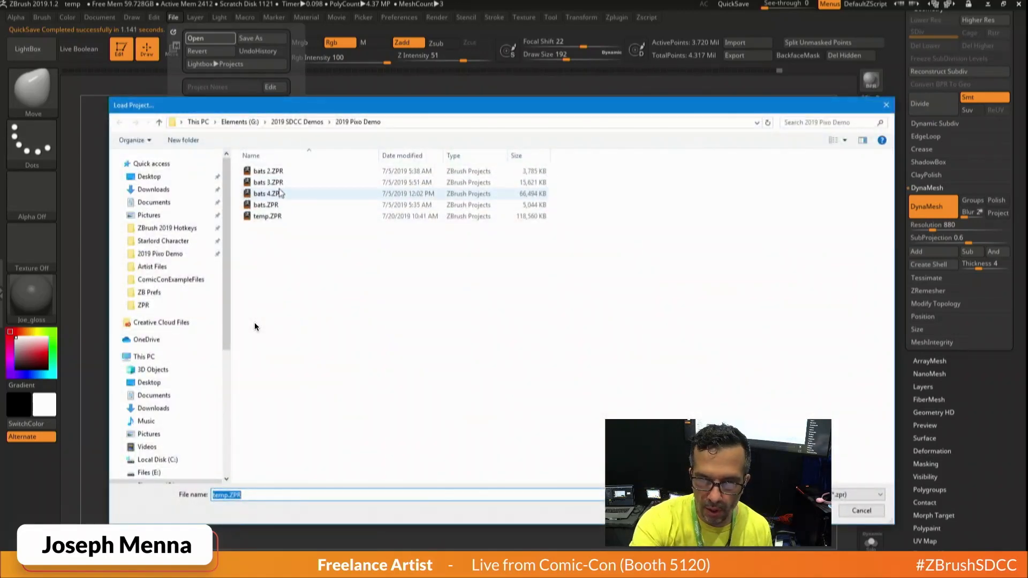
pyautogui.click(280, 195)
pyautogui.press('Return')
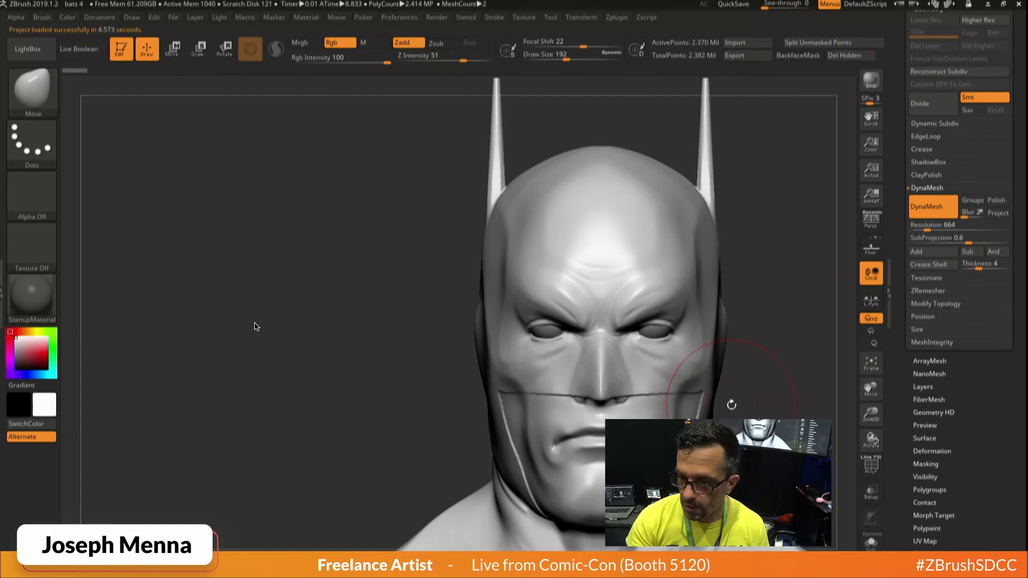
# Set the draw size to 87 and examine the bust's face, cowl edge and ears from several angles.
pyautogui.press('ctrl')
pyautogui.moveTo(753, 386)
pyautogui.keyDown('ctrl'); pyautogui.mouseDown(button='right')
pyautogui.moveTo(714, 343)
pyautogui.moveTo(613, 311)
pyautogui.mouseUp(button='right'); pyautogui.keyUp('ctrl')
pyautogui.moveTo(651, 352)
pyautogui.mouseDown(button='right')
pyautogui.moveTo(679, 353)
pyautogui.moveTo(685, 374)
pyautogui.moveTo(661, 379)
pyautogui.moveTo(659, 354)
pyautogui.mouseUp(button='right')
pyautogui.moveTo(684, 390)
pyautogui.keyDown('alt'); pyautogui.mouseDown(button='right')
pyautogui.moveTo(622, 343)
pyautogui.moveTo(675, 353)
pyautogui.moveTo(606, 346)
pyautogui.moveTo(592, 331)
pyautogui.mouseUp(button='right'); pyautogui.keyUp('alt')
pyautogui.moveTo(574, 297)
pyautogui.keyDown('alt'); pyautogui.mouseDown(button='right')
pyautogui.moveTo(624, 339)
pyautogui.moveTo(658, 396)
pyautogui.mouseUp(button='right'); pyautogui.keyUp('alt')
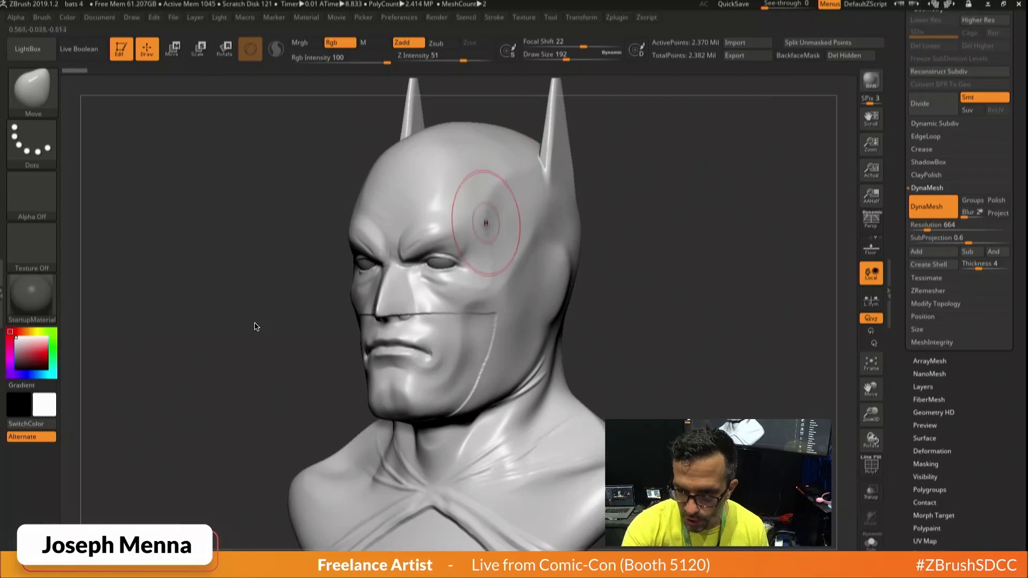
pyautogui.press('space')
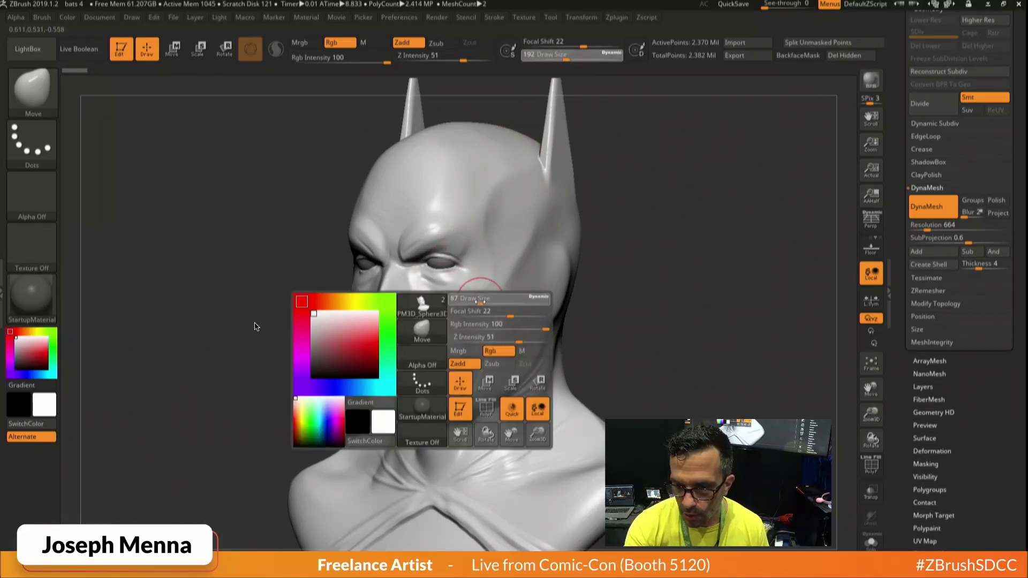
pyautogui.moveTo(481, 301)
pyautogui.mouseDown(button='right')
pyautogui.moveTo(542, 310)
pyautogui.moveTo(476, 296)
pyautogui.moveTo(490, 291)
pyautogui.mouseUp(button='right')
pyautogui.keyDown('ctrl'); pyautogui.moveTo(479, 241); pyautogui.dragTo(540, 223, button='right'); pyautogui.keyUp('ctrl')
pyautogui.moveTo(479, 271); pyautogui.dragTo(519, 256, button='right')
pyautogui.rightClick(459, 317)
pyautogui.moveTo(592, 228)
pyautogui.mouseDown(button='right')
pyautogui.moveTo(621, 190)
pyautogui.moveTo(642, 185)
pyautogui.mouseUp(button='right')
pyautogui.keyDown('ctrl'); pyautogui.moveTo(541, 211); pyautogui.dragTo(620, 202, button='right'); pyautogui.keyUp('ctrl')
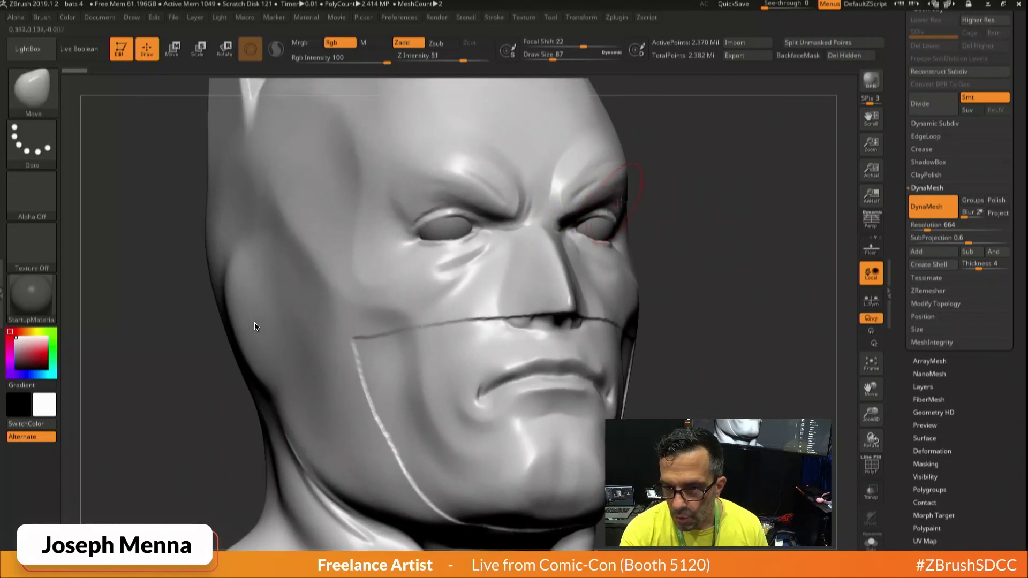
pyautogui.keyDown('ctrl'); pyautogui.moveTo(745, 229); pyautogui.dragTo(673, 233, button='right'); pyautogui.keyUp('ctrl')
# Reorder the subtools so the bust sits below the eye spheres, and delete the bust subtool.
pyautogui.moveTo(898, 262); pyautogui.dragTo(898, 404)
pyautogui.click(928, 140)
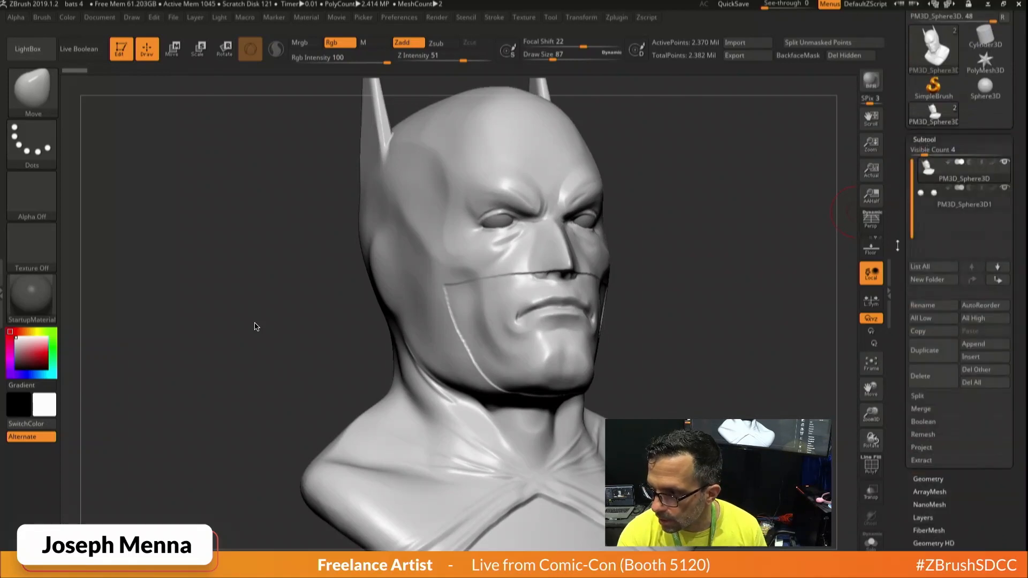
pyautogui.moveTo(897, 246); pyautogui.dragTo(897, 155)
pyautogui.click(985, 218)
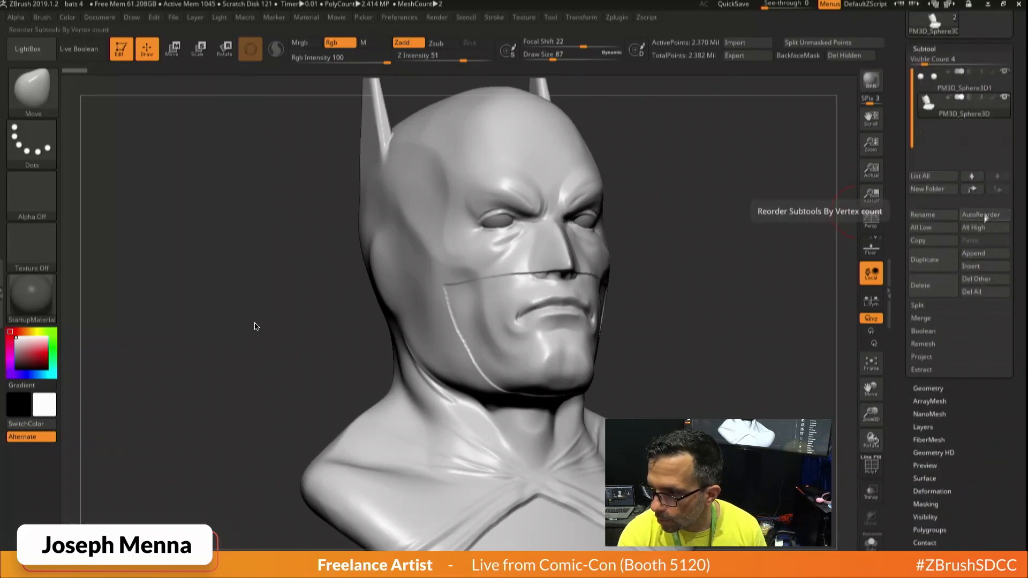
pyautogui.click(933, 285)
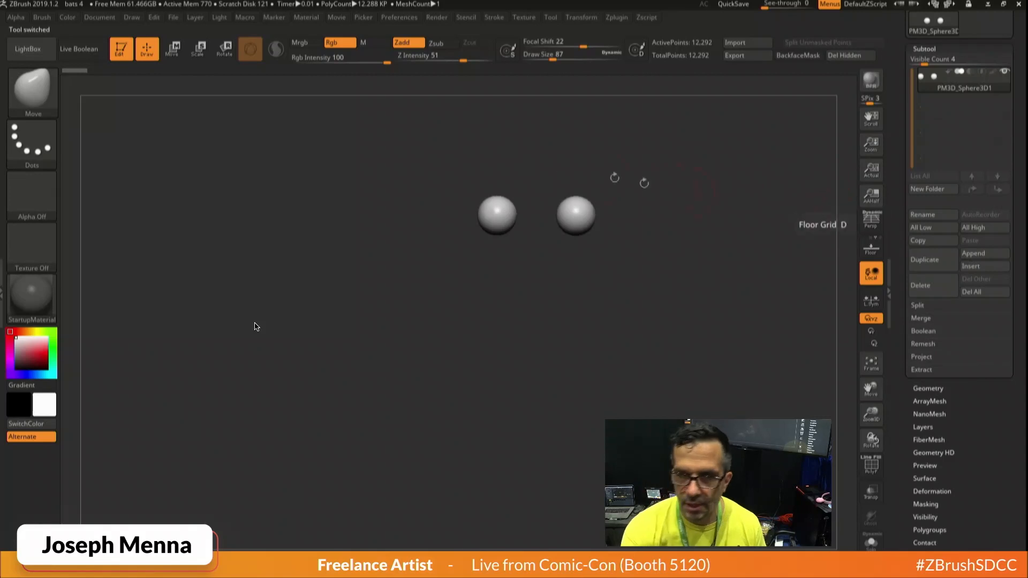
# Reload the bats 4 project without saving changes to restore the deleted bust.
pyautogui.click(173, 17)
pyautogui.click(206, 38)
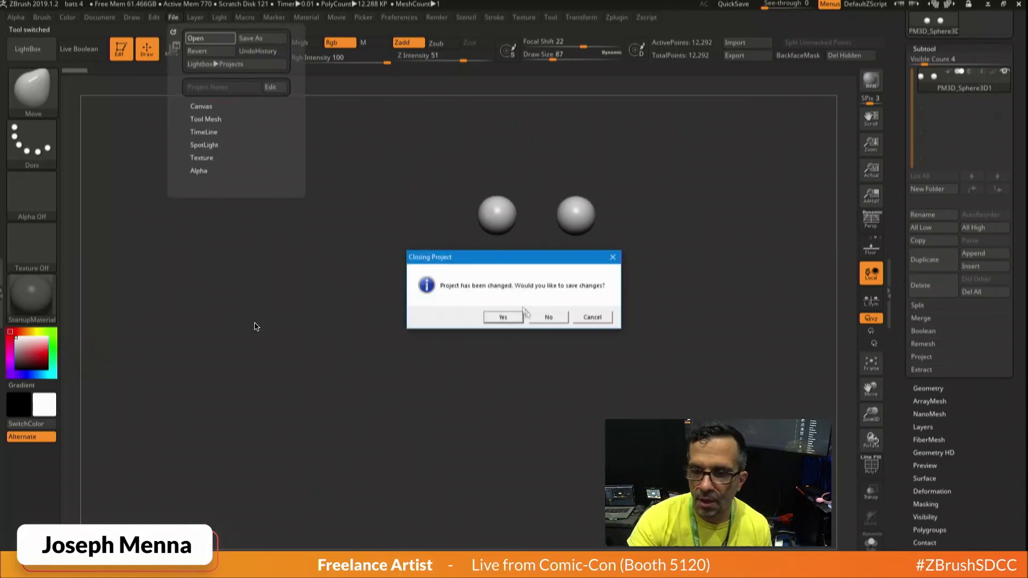
pyautogui.click(547, 317)
pyautogui.click(289, 204)
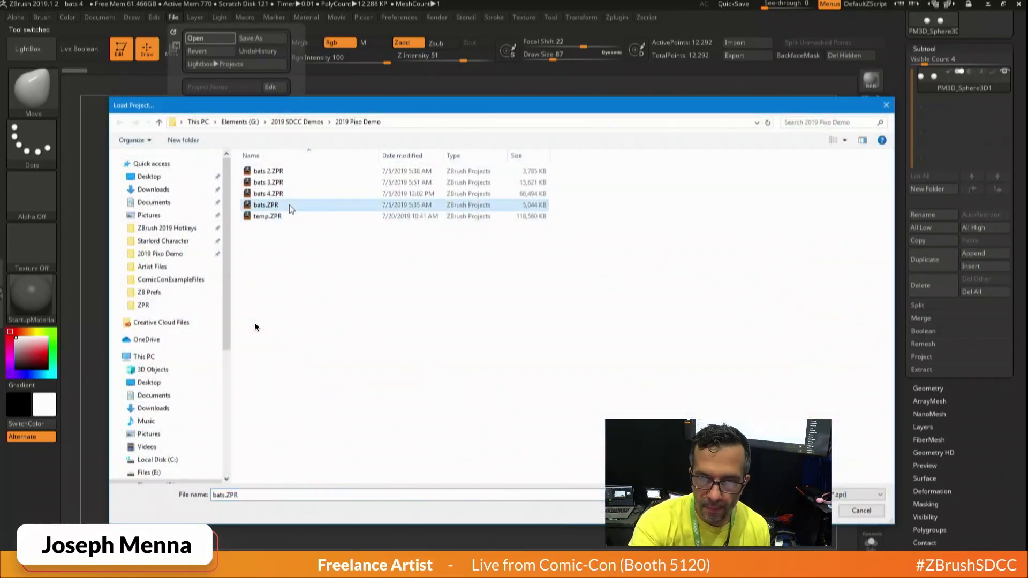
pyautogui.doubleClick(290, 204)
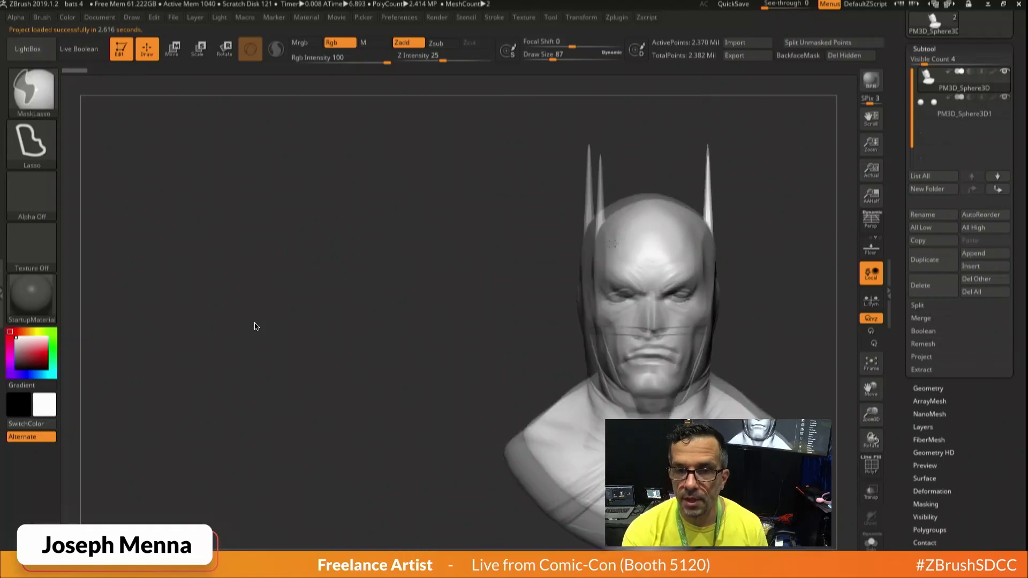
# Order the bust subtool below the eye spheres and duplicate it.
pyautogui.moveTo(505, 257)
pyautogui.keyDown('alt'); pyautogui.mouseDown(button='right')
pyautogui.moveTo(447, 249)
pyautogui.moveTo(580, 316)
pyautogui.moveTo(749, 265)
pyautogui.mouseUp(button='right'); pyautogui.keyUp('alt')
pyautogui.click(997, 176)
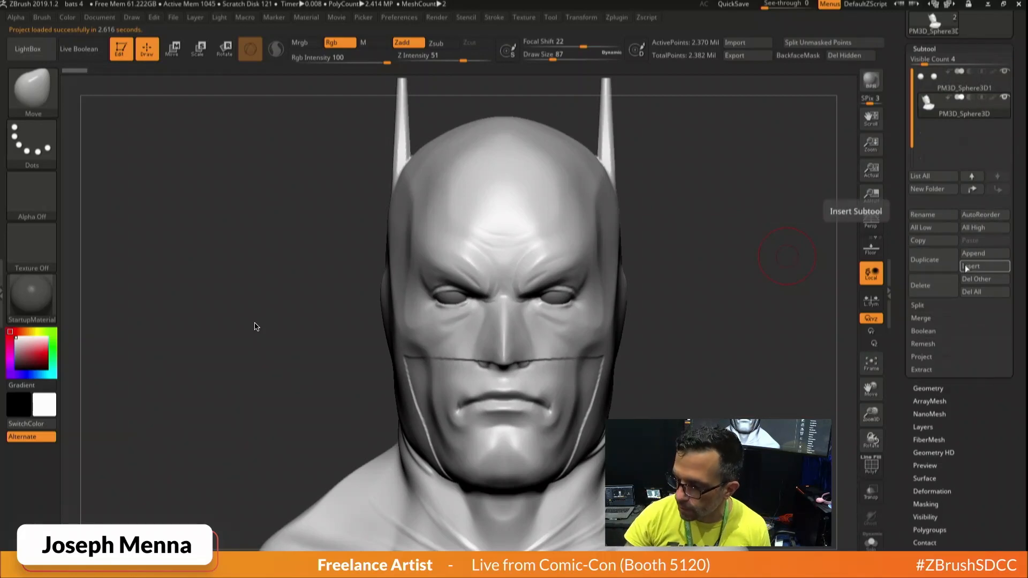
pyautogui.click(934, 258)
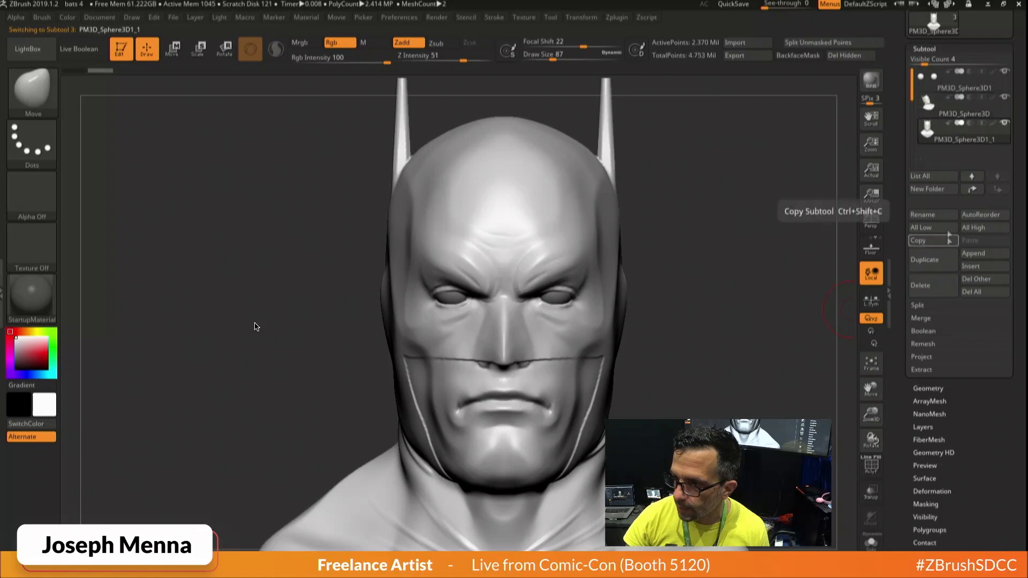
# Show only the original bust subtool and ZRemesh it with a Target Polygons Count of 5.
pyautogui.click(1002, 113)
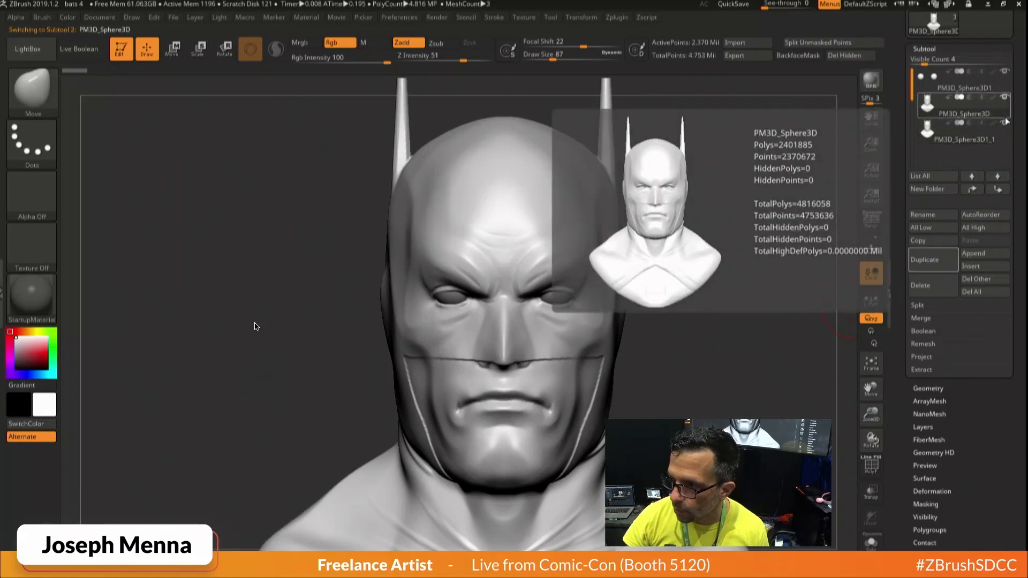
pyautogui.moveTo(1004, 92)
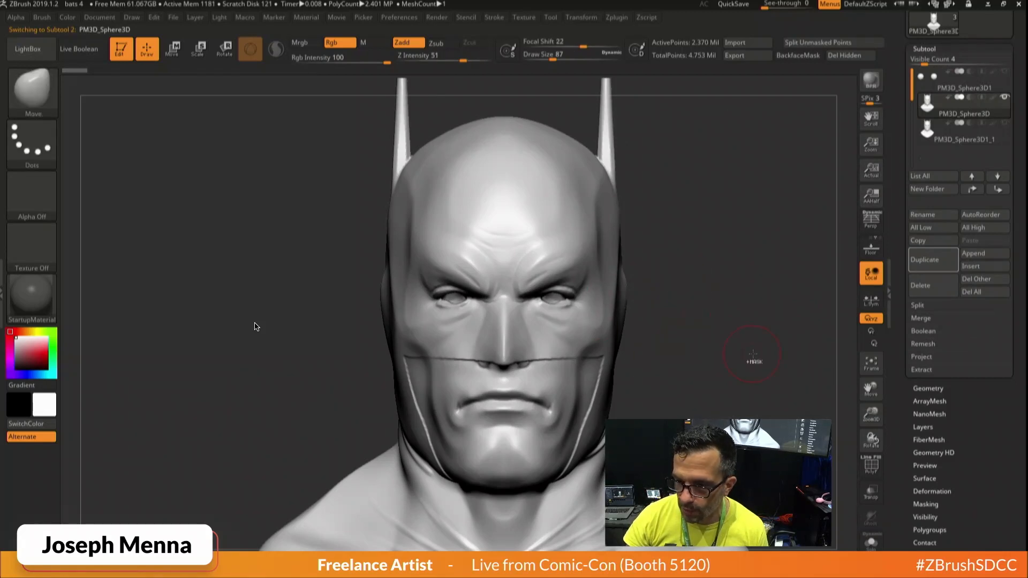
pyautogui.keyDown('ctrl'); pyautogui.moveTo(752, 354); pyautogui.dragTo(730, 300, button='right'); pyautogui.keyUp('ctrl')
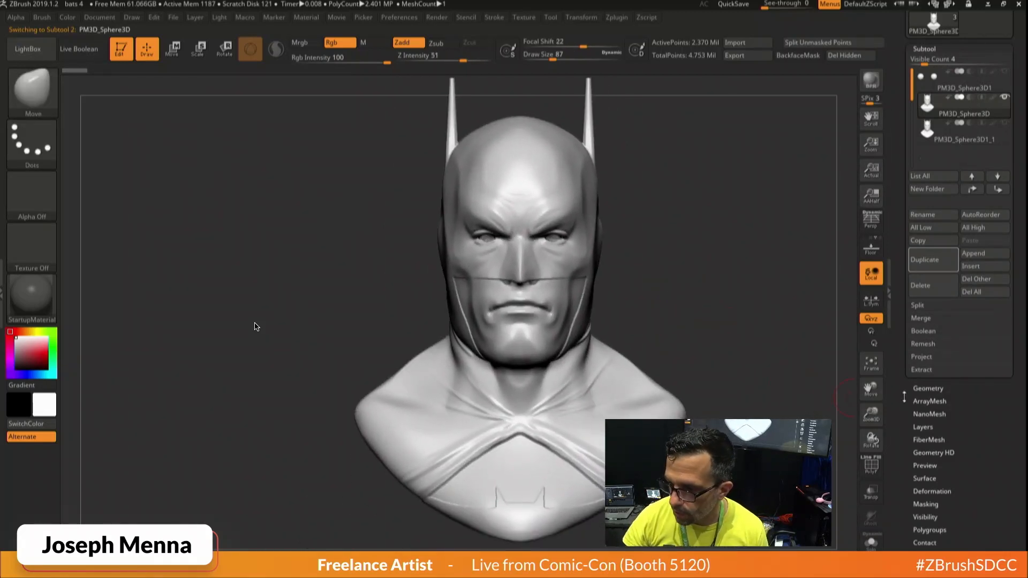
pyautogui.click(922, 387)
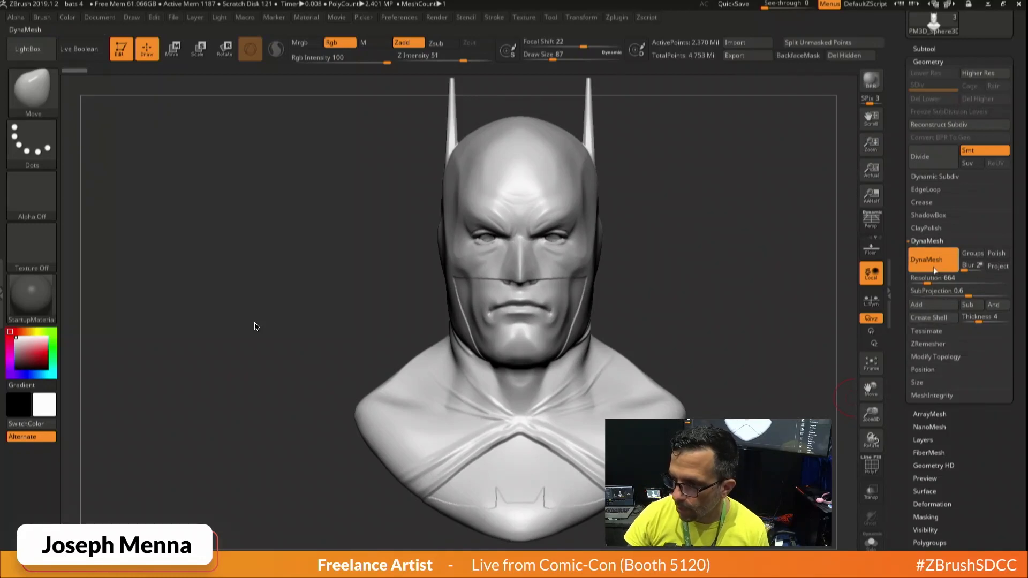
pyautogui.click(936, 345)
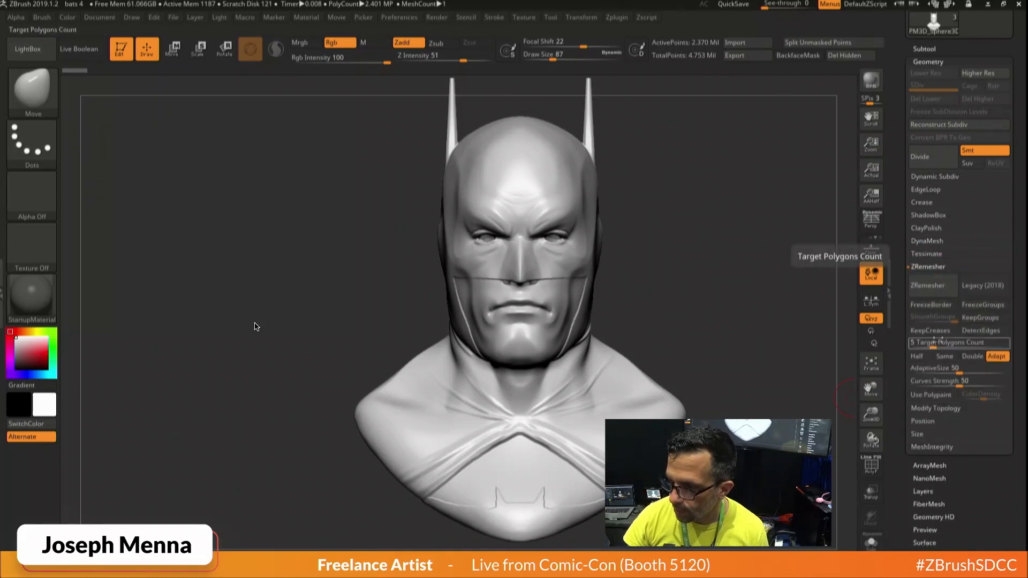
pyautogui.click(935, 293)
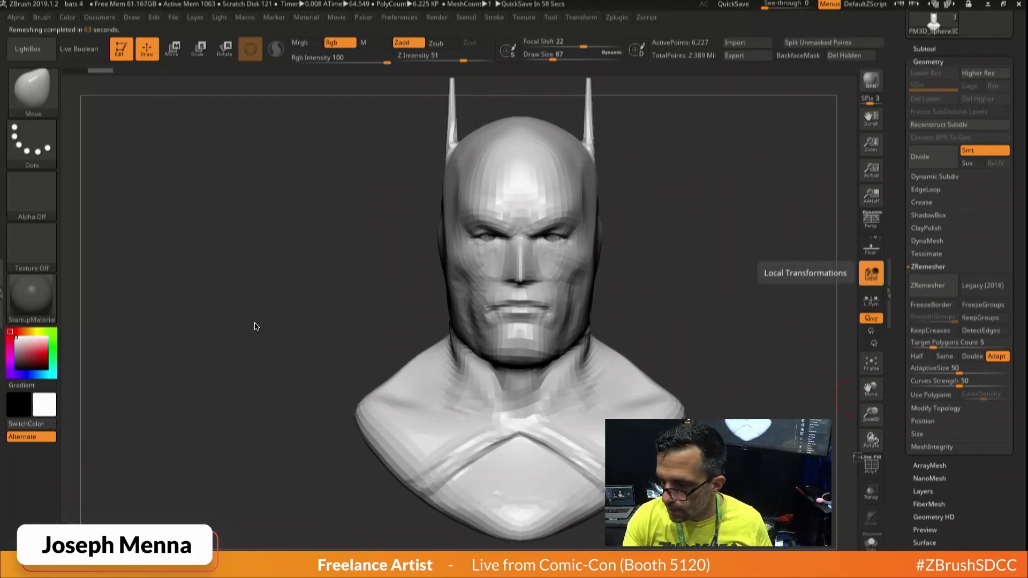
# Inspect the remeshed bust's topology with the polyframe, and hide the polyframe again.
pyautogui.hotkey('shift', 'f')
pyautogui.keyDown('ctrl'); pyautogui.moveTo(737, 387); pyautogui.dragTo(726, 455, button='right'); pyautogui.keyUp('ctrl')
pyautogui.moveTo(723, 402)
pyautogui.mouseDown(button='right')
pyautogui.moveTo(810, 401)
pyautogui.moveTo(720, 403)
pyautogui.moveTo(733, 356)
pyautogui.moveTo(747, 425)
pyautogui.moveTo(751, 379)
pyautogui.mouseUp(button='right')
pyautogui.hotkey('shift', 'f')
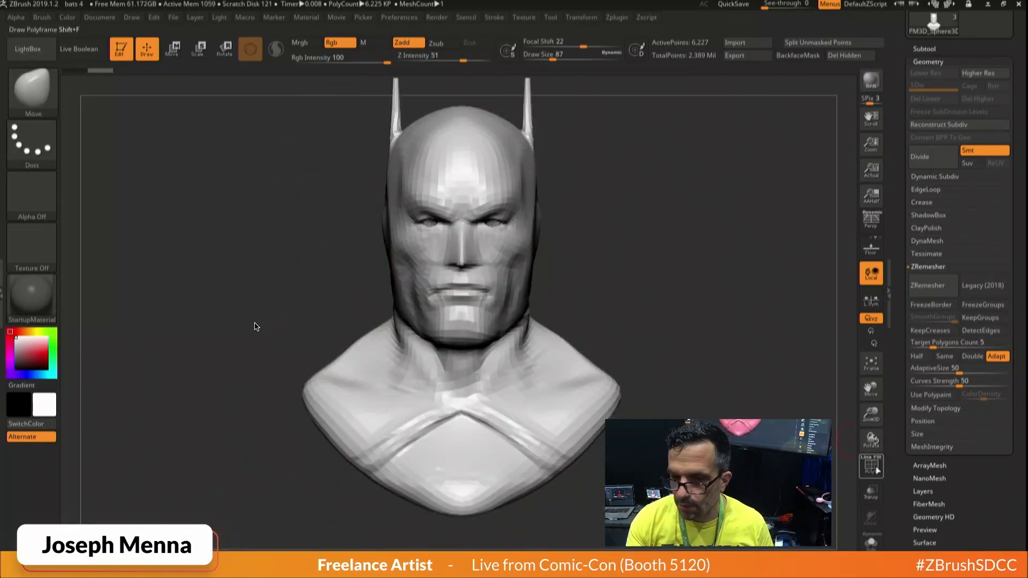
# Divide the remeshed bust repeatedly up to subdivision level 6.
pyautogui.hotkey('ctrl', 'd')
pyautogui.hotkey('ctrl', 'd')
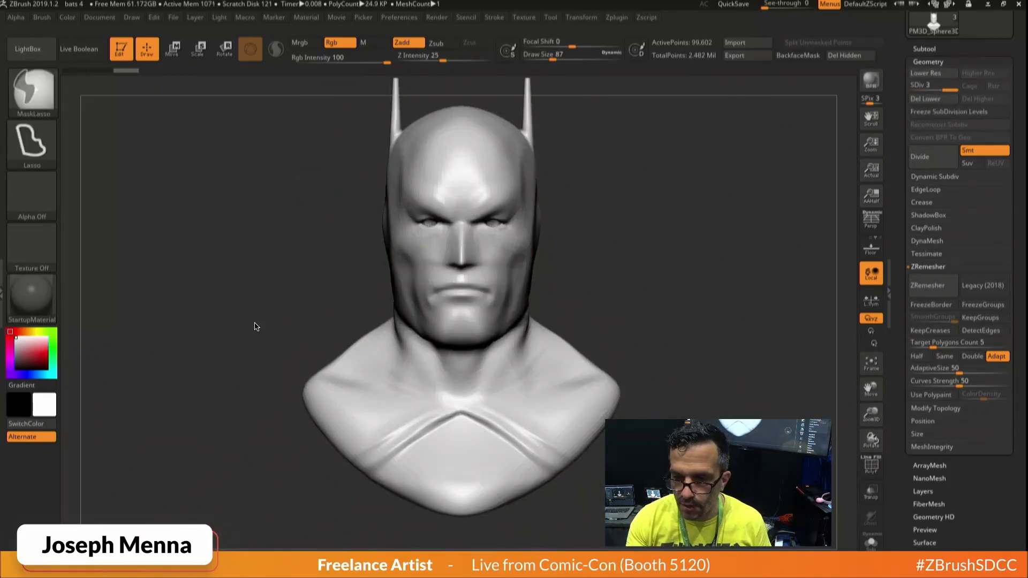
pyautogui.hotkey('ctrl', 'd')
pyautogui.hotkey('ctrl', 'd')
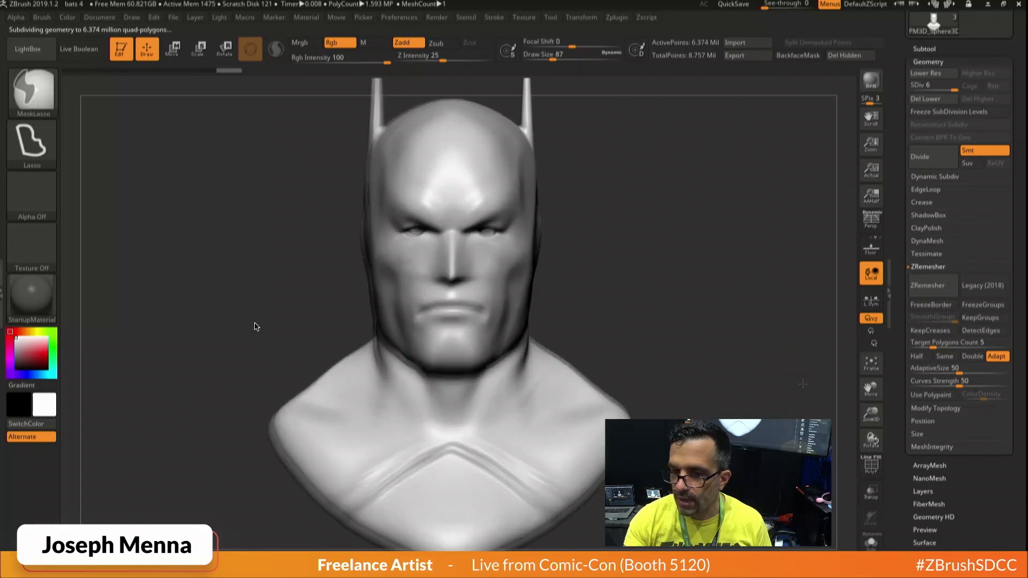
# Make the duplicate bust visible and project its detail onto the subdivided bust with ProjectAll.
pyautogui.moveTo(898, 214); pyautogui.dragTo(893, 326)
pyautogui.click(920, 160)
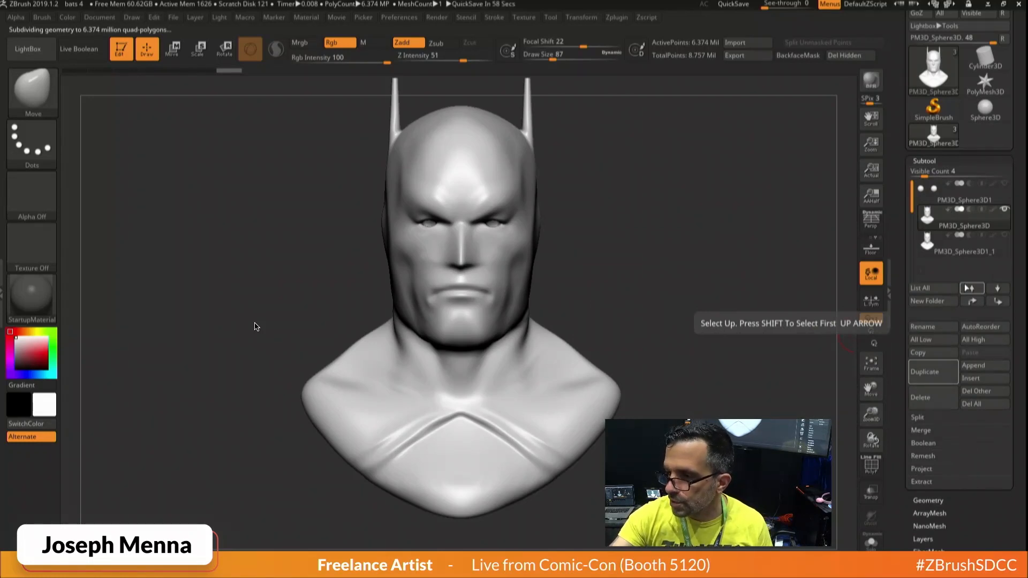
pyautogui.click(1004, 236)
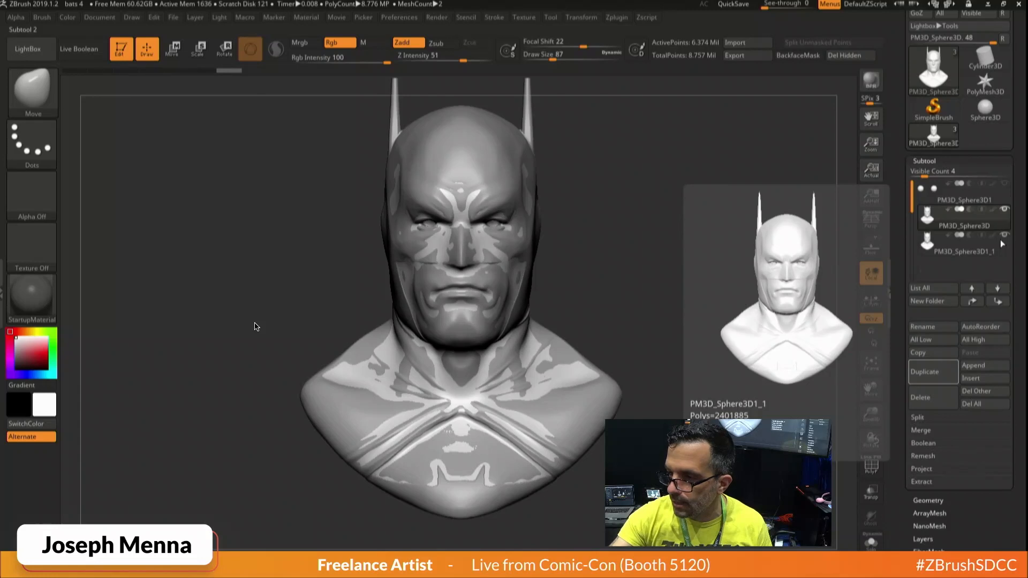
pyautogui.click(929, 468)
pyautogui.click(932, 493)
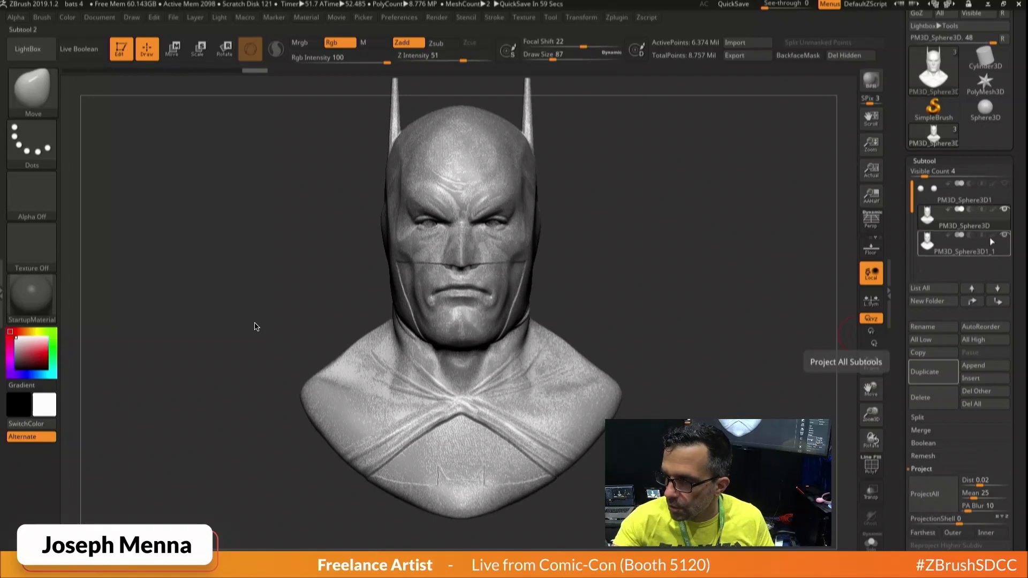
# Hide the duplicate and examine the projected bust's polyframe and subdivision levels around the face.
pyautogui.click(1004, 235)
pyautogui.moveTo(706, 301)
pyautogui.keyDown('ctrl'); pyautogui.mouseDown(button='right')
pyautogui.moveTo(723, 378)
pyautogui.moveTo(807, 387)
pyautogui.mouseUp(button='right'); pyautogui.keyUp('ctrl')
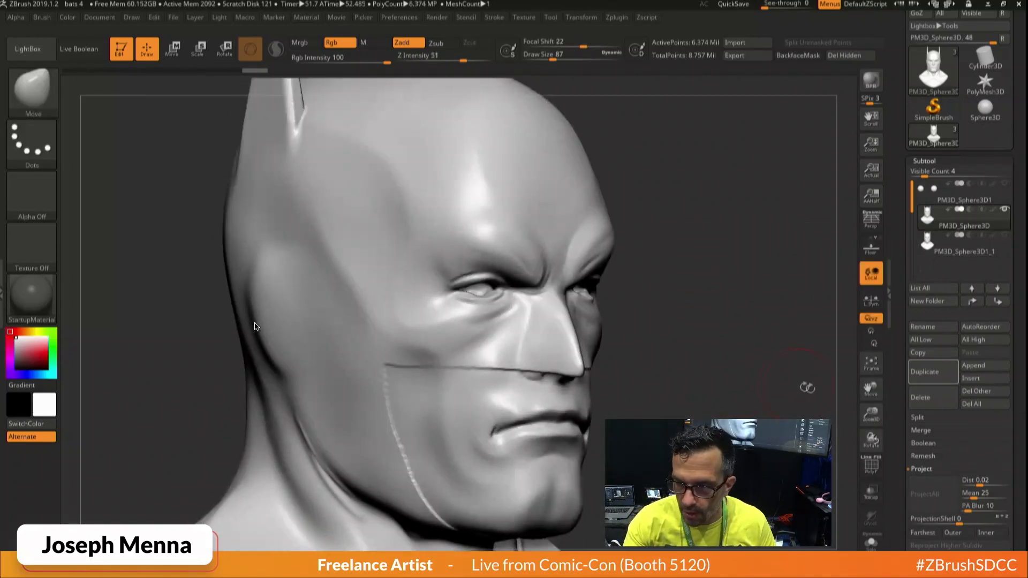
pyautogui.click(874, 471)
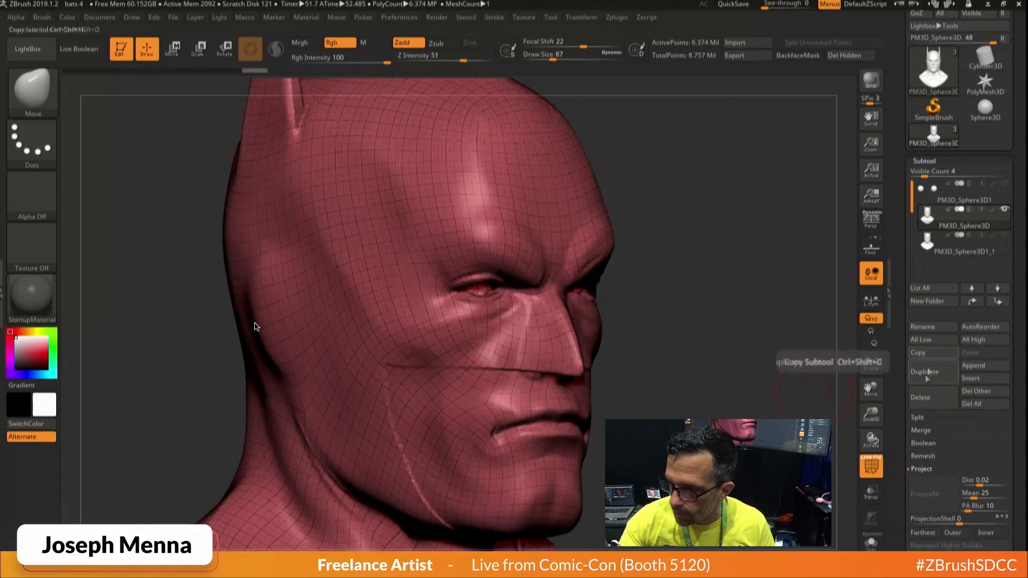
pyautogui.moveTo(895, 477); pyautogui.dragTo(907, 556)
pyautogui.click(931, 382)
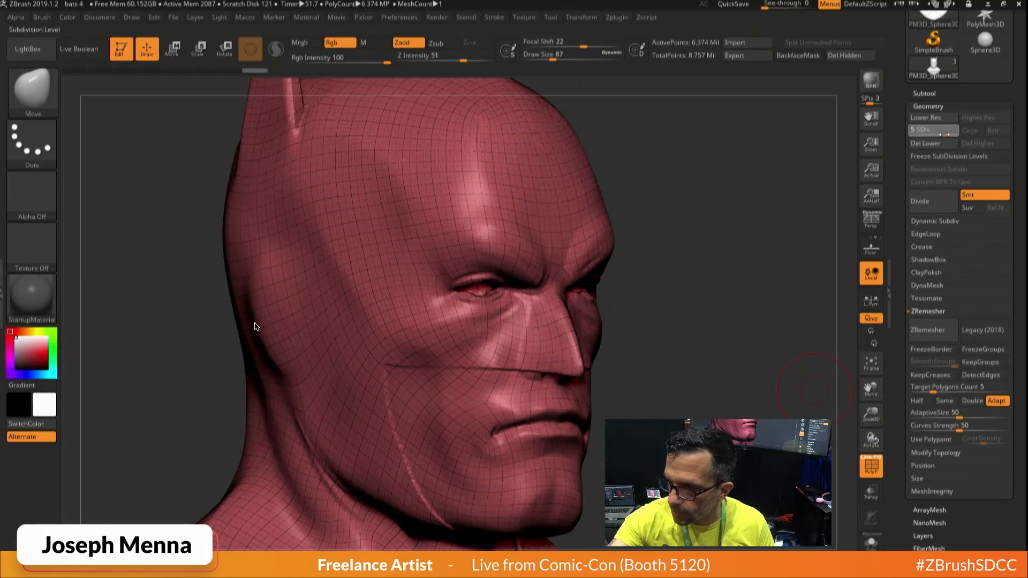
pyautogui.moveTo(916, 137); pyautogui.dragTo(957, 134)
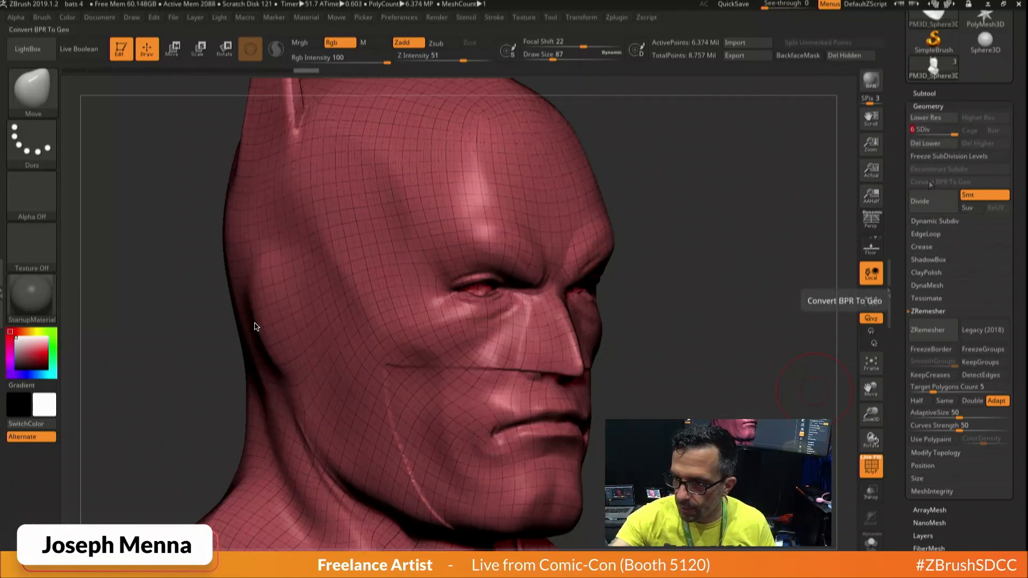
# Select the duplicate bust subtool and examine its dense DynaMesh topology and geometry settings for comparison.
pyautogui.moveTo(898, 185); pyautogui.dragTo(900, 250)
pyautogui.click(925, 159)
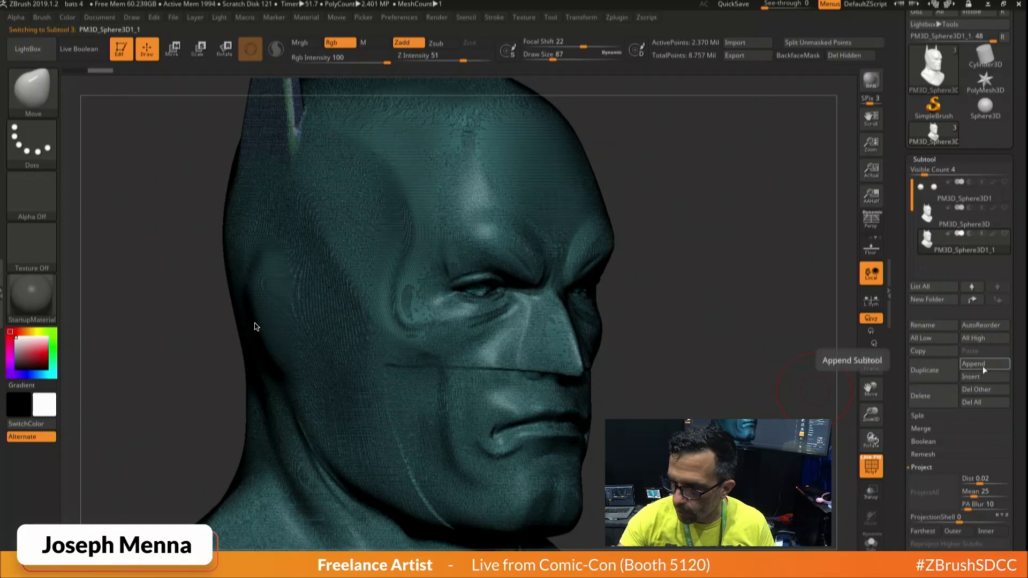
pyautogui.moveTo(923, 445); pyautogui.dragTo(922, 393)
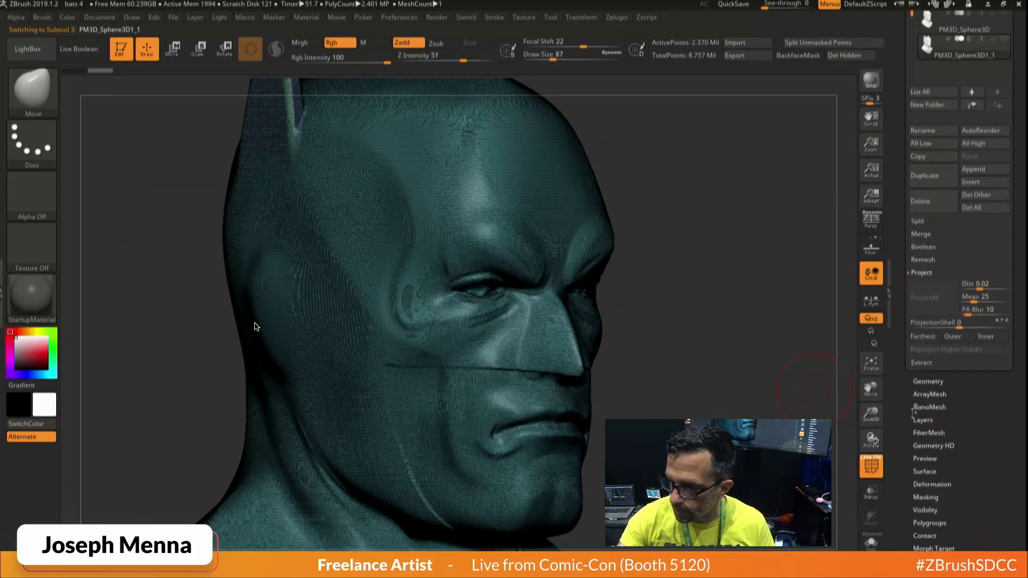
pyautogui.click(928, 384)
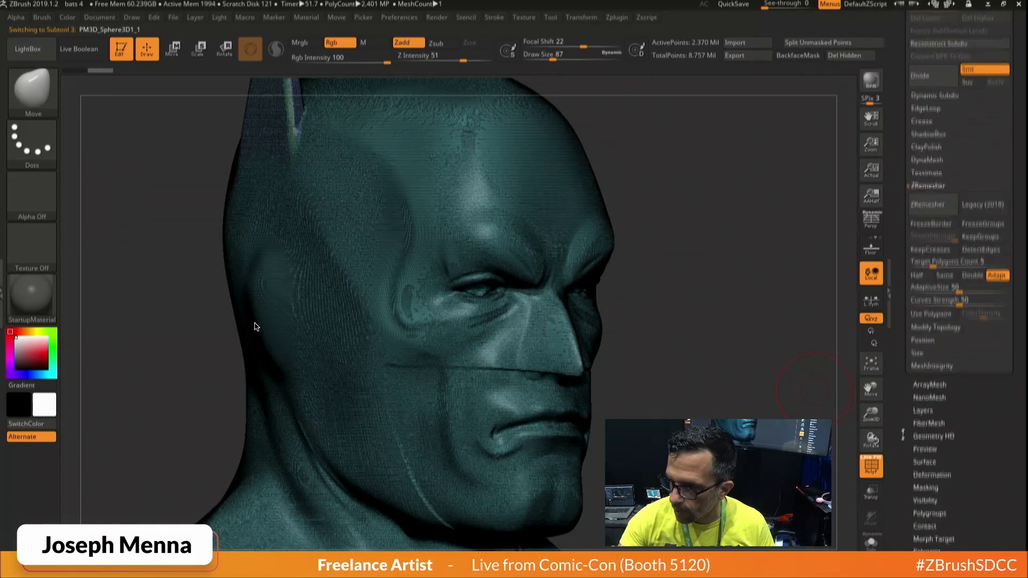
pyautogui.click(924, 137)
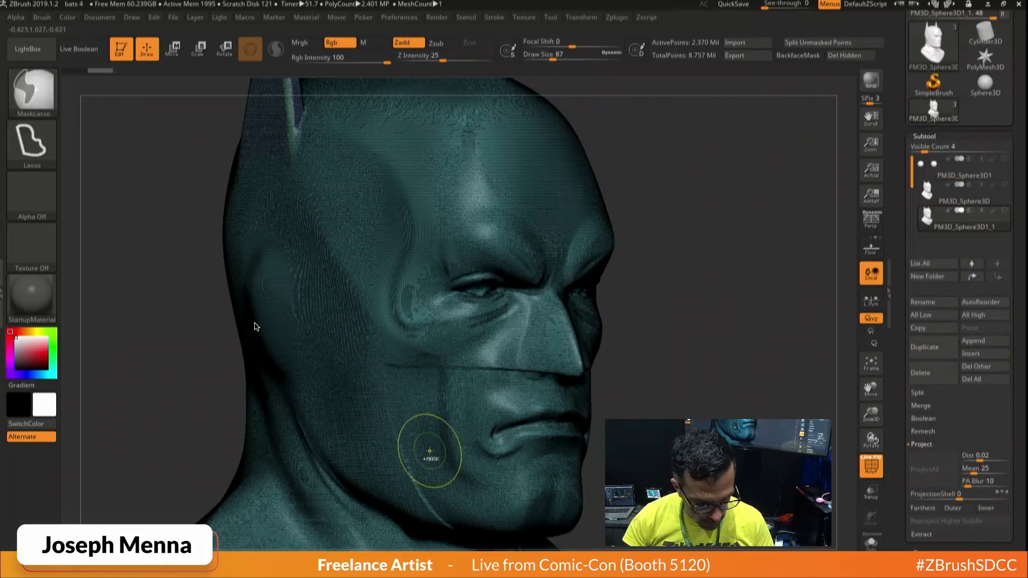
# Save the project over the existing temp.ZPR file.
pyautogui.hotkey('ctrl', 's')
pyautogui.click(302, 216)
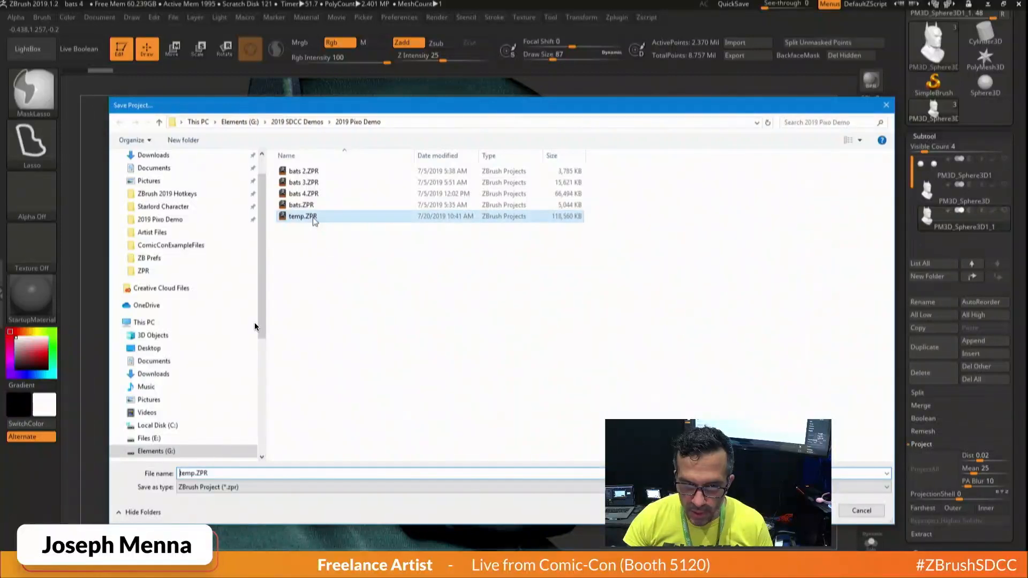
pyautogui.press('Return')
pyautogui.press('Left')
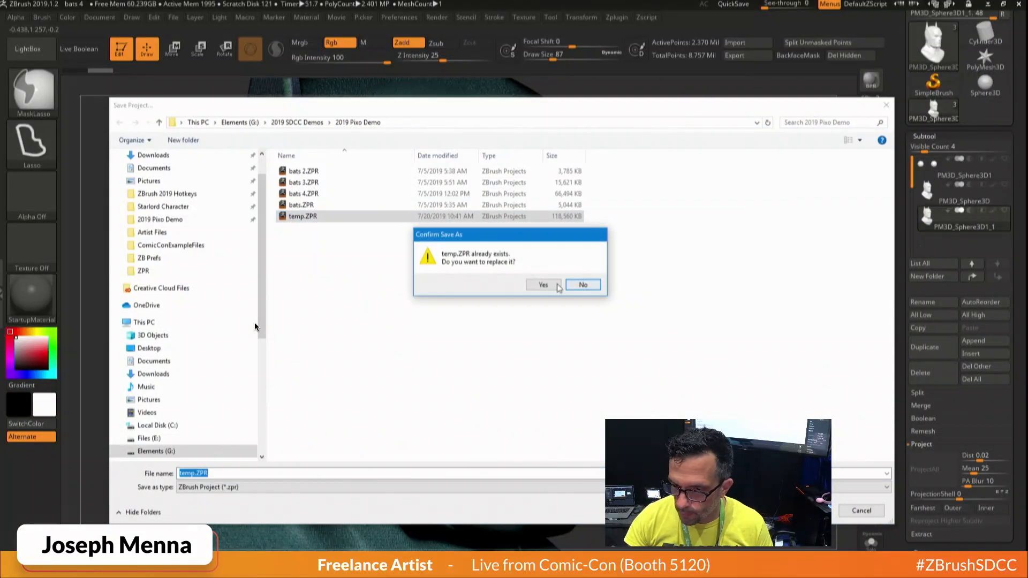
pyautogui.press('Return')
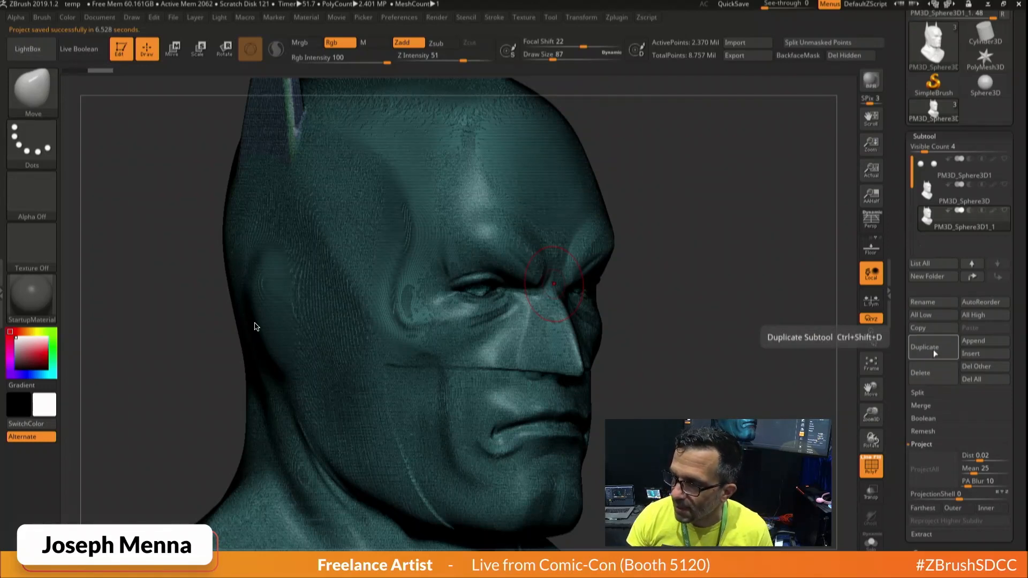
# Delete the duplicate bust subtool, and display the eyeballs with the bust's polyframe turned off.
pyautogui.click(941, 380)
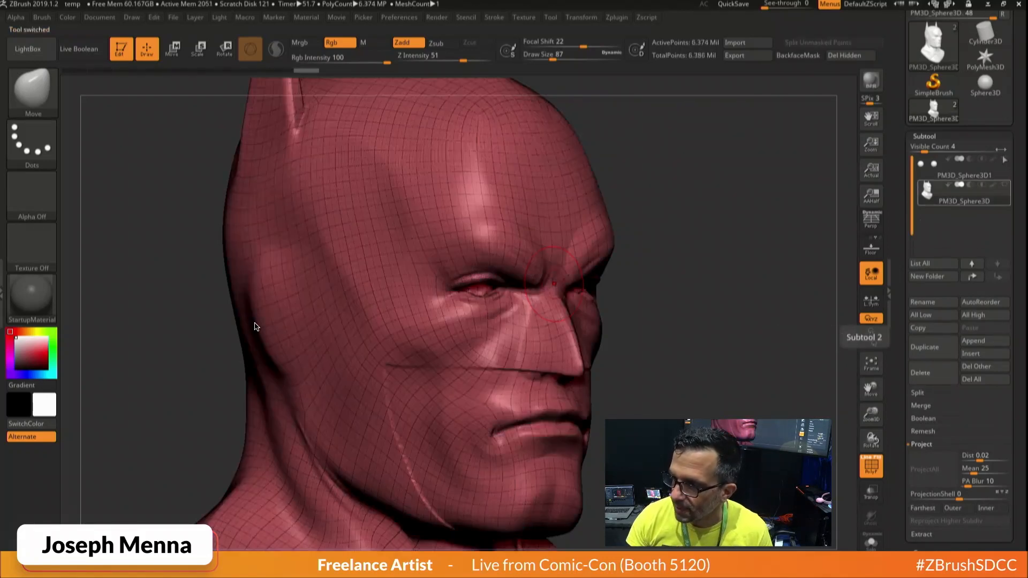
pyautogui.click(1002, 157)
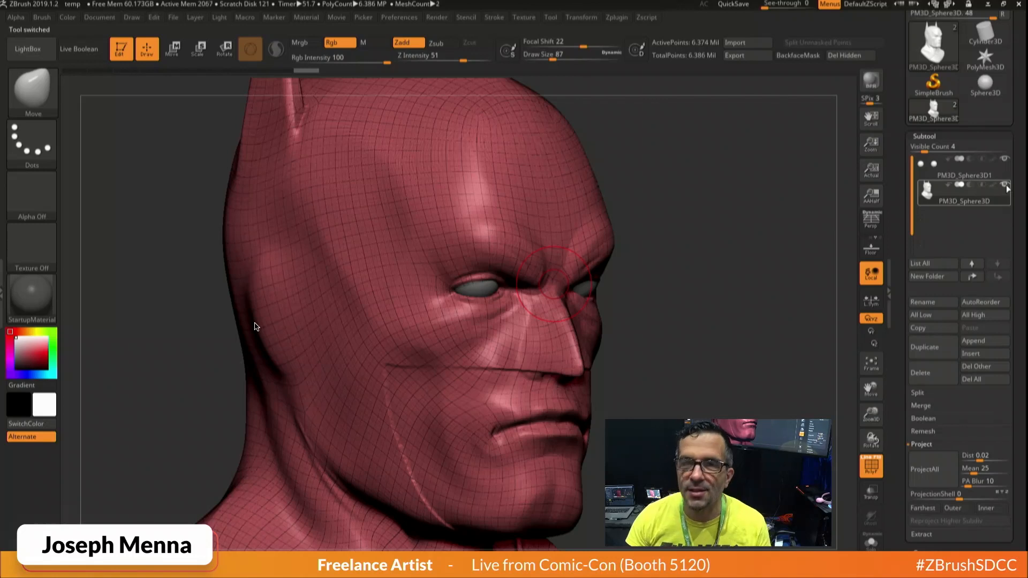
pyautogui.click(881, 465)
# Reduce the draw size to 13 and activate symmetry for sculpting around the eyes.
pyautogui.moveTo(517, 358)
pyautogui.mouseDown(button='right')
pyautogui.moveTo(428, 347)
pyautogui.moveTo(495, 330)
pyautogui.moveTo(544, 428)
pyautogui.mouseUp(button='right')
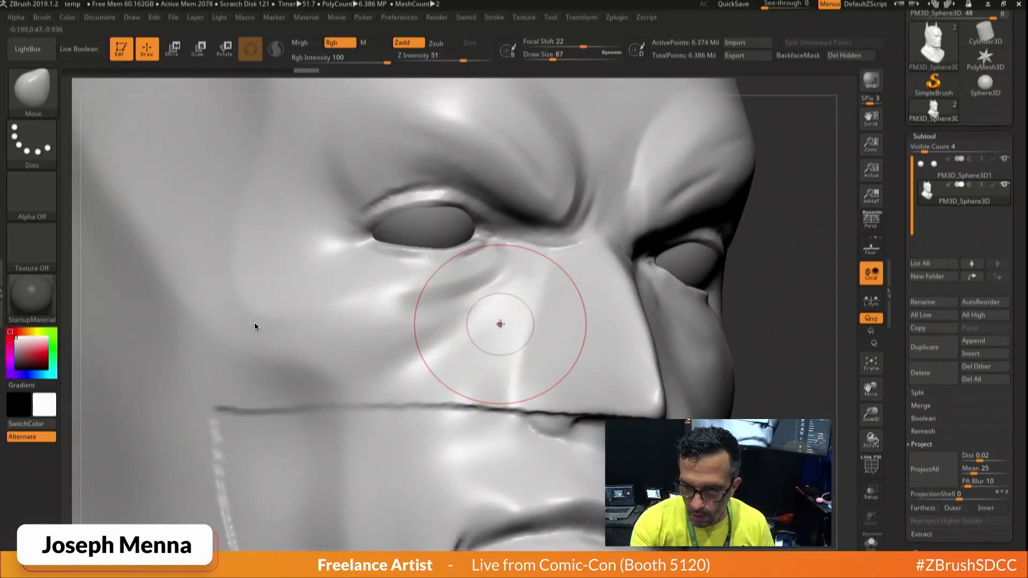
pyautogui.press('space')
pyautogui.moveTo(509, 309); pyautogui.dragTo(493, 308)
pyautogui.click(581, 18)
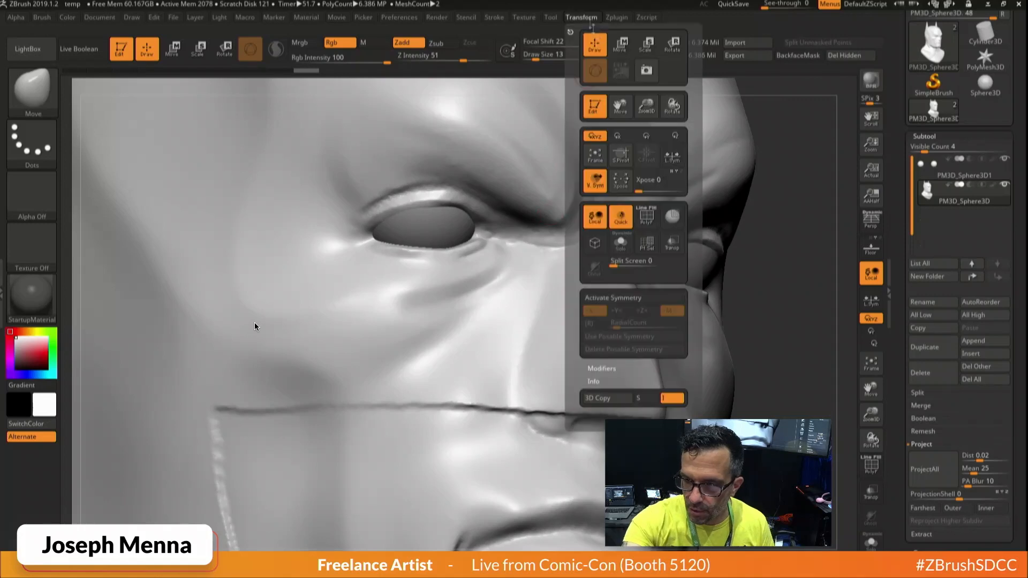
pyautogui.click(613, 298)
# Sharpen the upper eyelid crease with the DamStandard brush at draw size 14 and Z Intensity 14.
pyautogui.moveTo(637, 321)
pyautogui.mouseDown(button='right')
pyautogui.moveTo(488, 367)
pyautogui.moveTo(524, 342)
pyautogui.moveTo(568, 335)
pyautogui.mouseUp(button='right')
pyautogui.keyDown('ctrl'); pyautogui.moveTo(415, 179); pyautogui.dragTo(405, 206, button='right'); pyautogui.keyUp('ctrl')
pyautogui.press('space')
pyautogui.press('b')
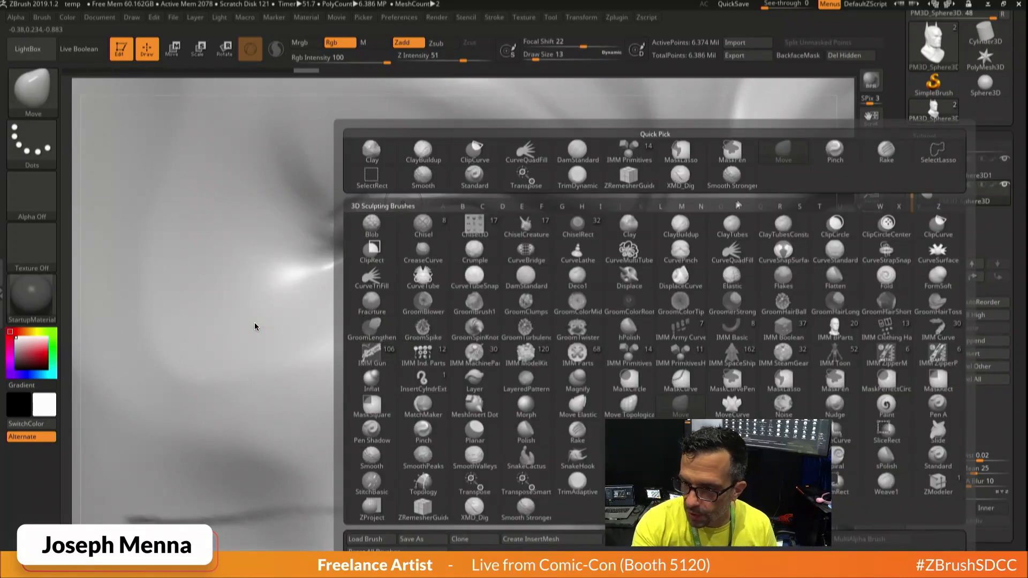
pyautogui.press('d')
pyautogui.press('s')
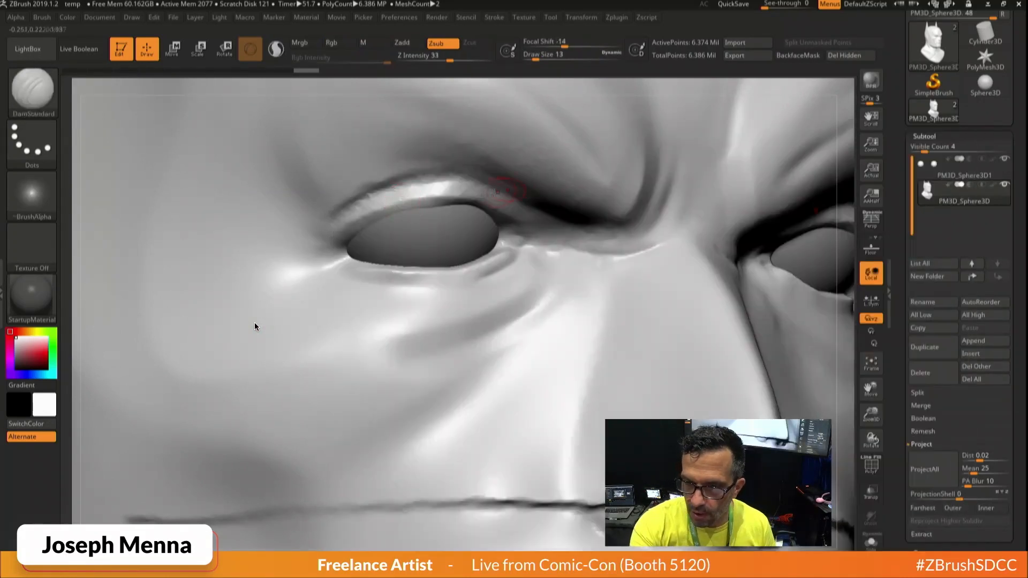
pyautogui.press('space')
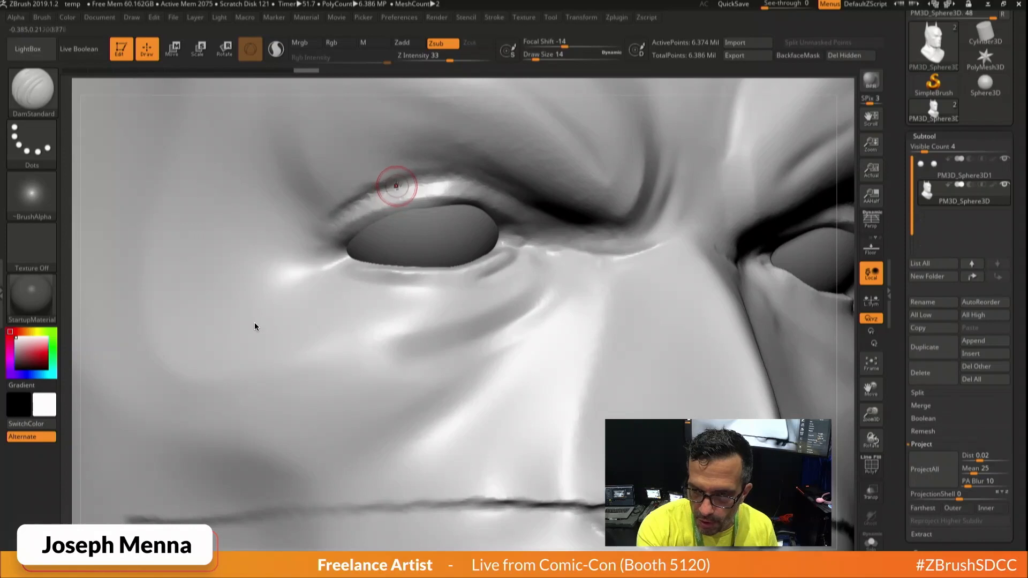
pyautogui.click(422, 55)
pyautogui.moveTo(445, 58); pyautogui.dragTo(448, 58)
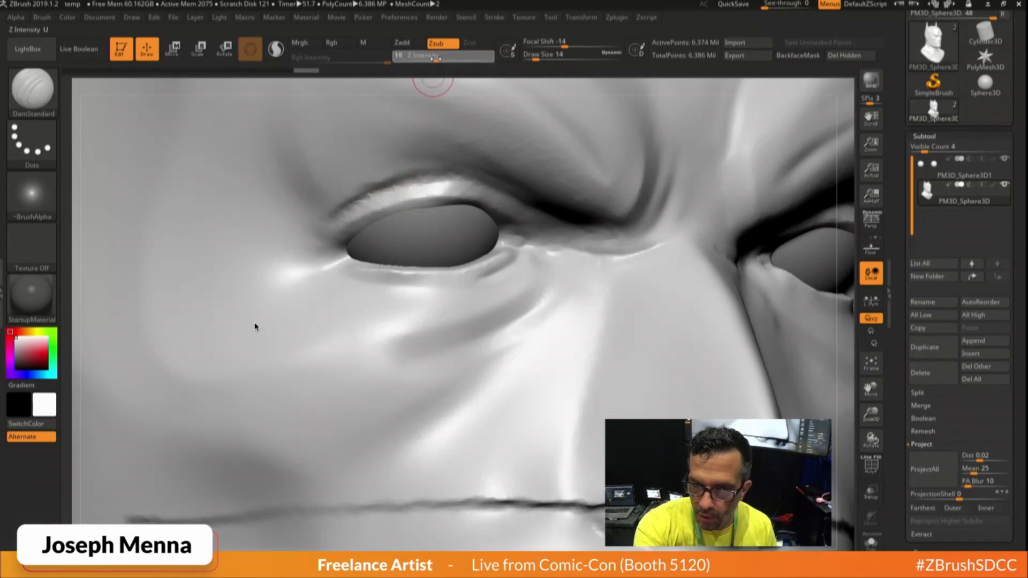
pyautogui.write('14')
pyautogui.press('Return')
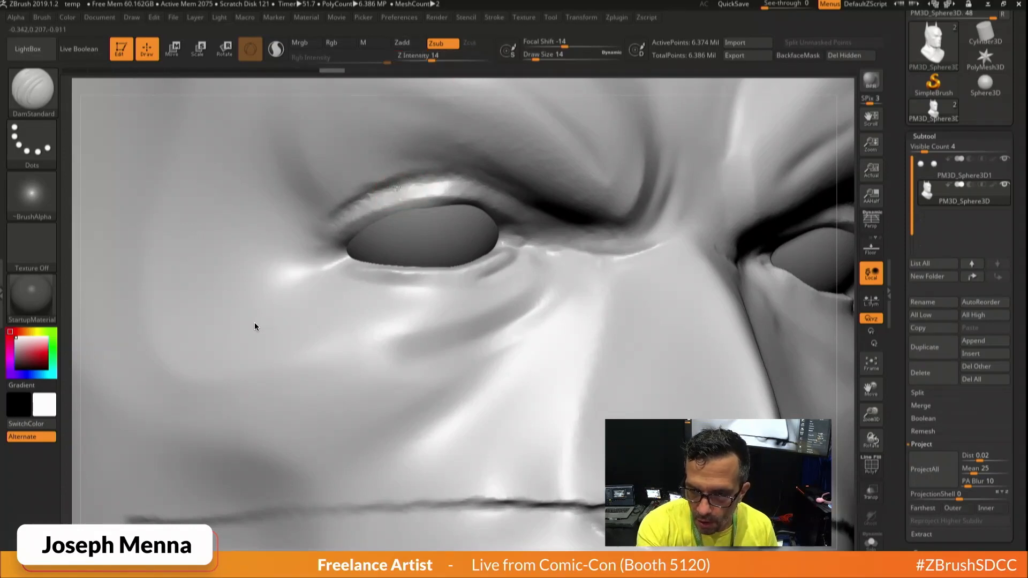
pyautogui.moveTo(397, 187)
pyautogui.mouseDown()
pyautogui.moveTo(410, 185)
pyautogui.moveTo(330, 226)
pyautogui.mouseUp()
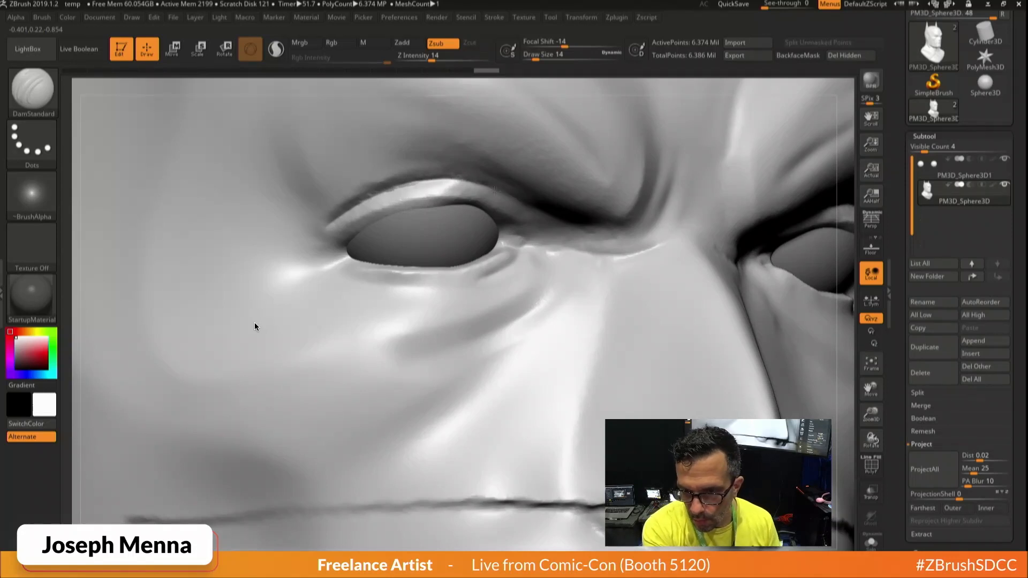
pyautogui.moveTo(445, 183); pyautogui.dragTo(401, 185)
pyautogui.press('space')
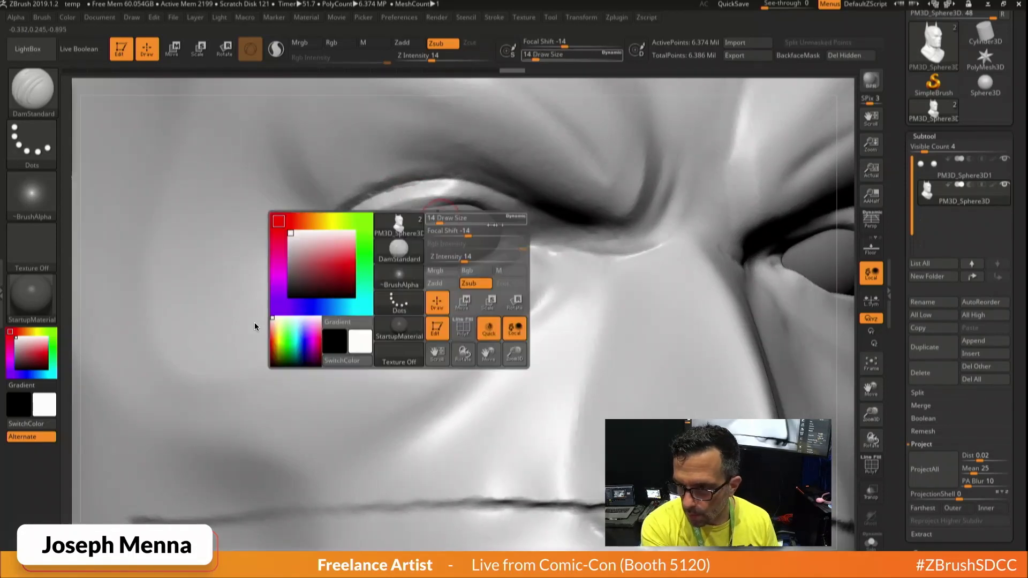
pyautogui.keyDown('alt'); pyautogui.moveTo(677, 260); pyautogui.dragTo(335, 254, button='right'); pyautogui.keyUp('alt')
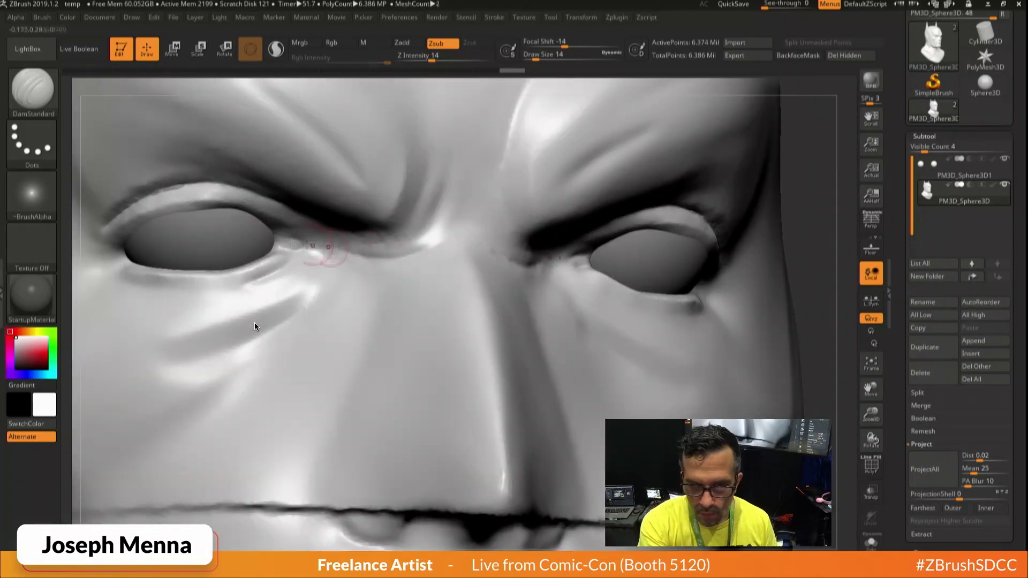
pyautogui.keyDown('alt'); pyautogui.click(207, 229); pyautogui.keyUp('alt')
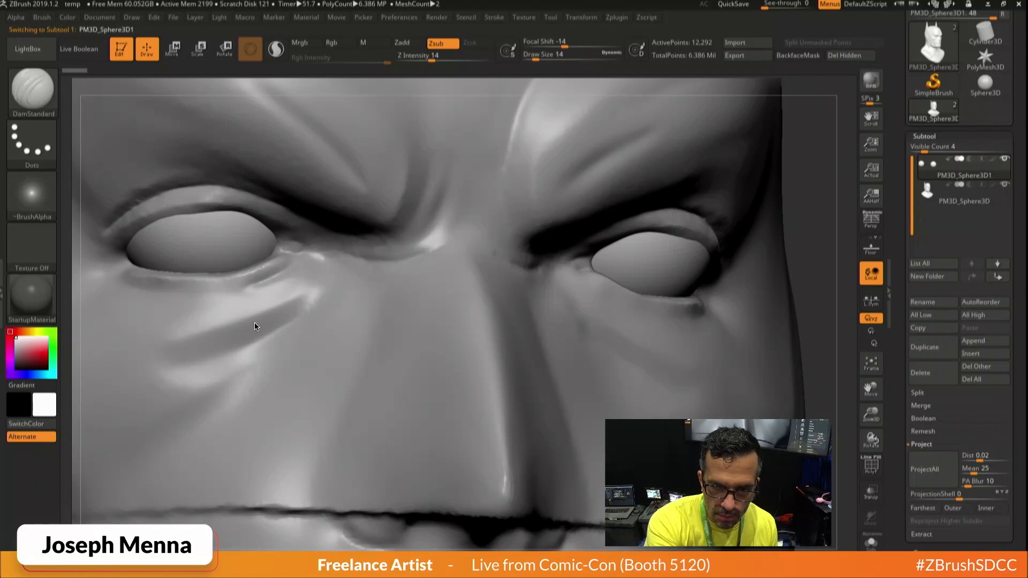
pyautogui.keyDown('ctrl'); pyautogui.moveTo(152, 213); pyautogui.dragTo(472, 268, button='right'); pyautogui.keyUp('ctrl')
pyautogui.keyDown('alt'); pyautogui.click(461, 250); pyautogui.keyUp('alt')
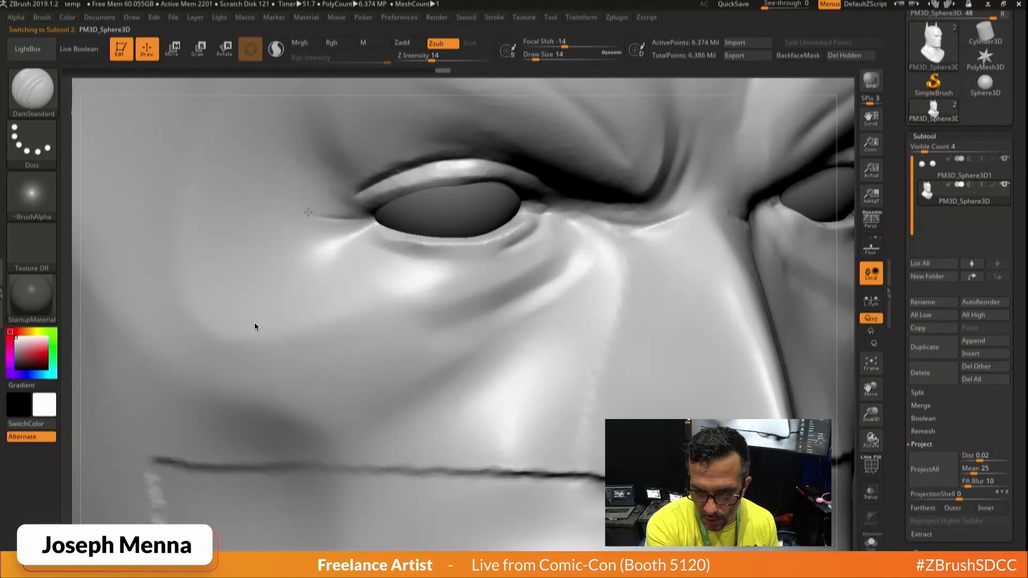
# Carve fine crow's-feet wrinkles at the outer corner of the eye with the DamStandard brush.
pyautogui.moveTo(322, 207); pyautogui.dragTo(348, 216)
pyautogui.moveTo(295, 195)
pyautogui.mouseDown()
pyautogui.moveTo(345, 215)
pyautogui.moveTo(362, 210)
pyautogui.mouseUp()
pyautogui.moveTo(318, 174); pyautogui.dragTo(365, 211)
pyautogui.moveTo(324, 181); pyautogui.dragTo(366, 209)
pyautogui.moveTo(321, 179); pyautogui.dragTo(364, 208)
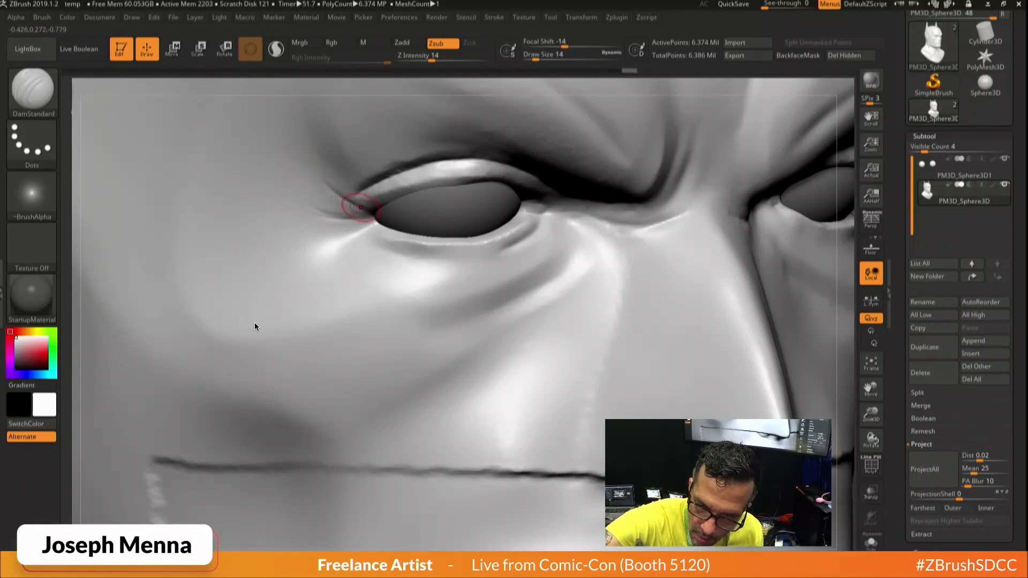
pyautogui.moveTo(320, 181); pyautogui.dragTo(366, 212)
pyautogui.moveTo(324, 213); pyautogui.dragTo(370, 222)
# Define the tear duct at the inner corner of the eye with short DamStandard strokes.
pyautogui.keyDown('ctrl'); pyautogui.moveTo(411, 248); pyautogui.dragTo(330, 243, button='right'); pyautogui.keyUp('ctrl')
pyautogui.keyDown('ctrl'); pyautogui.moveTo(436, 225); pyautogui.dragTo(439, 284, button='right'); pyautogui.keyUp('ctrl')
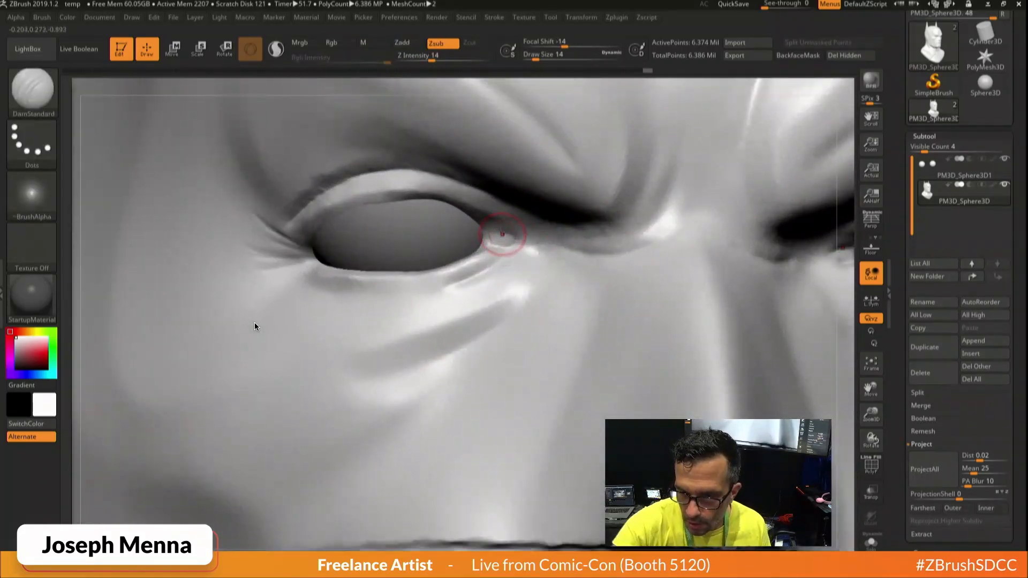
pyautogui.moveTo(501, 231)
pyautogui.mouseDown()
pyautogui.moveTo(472, 219)
pyautogui.moveTo(505, 231)
pyautogui.mouseUp()
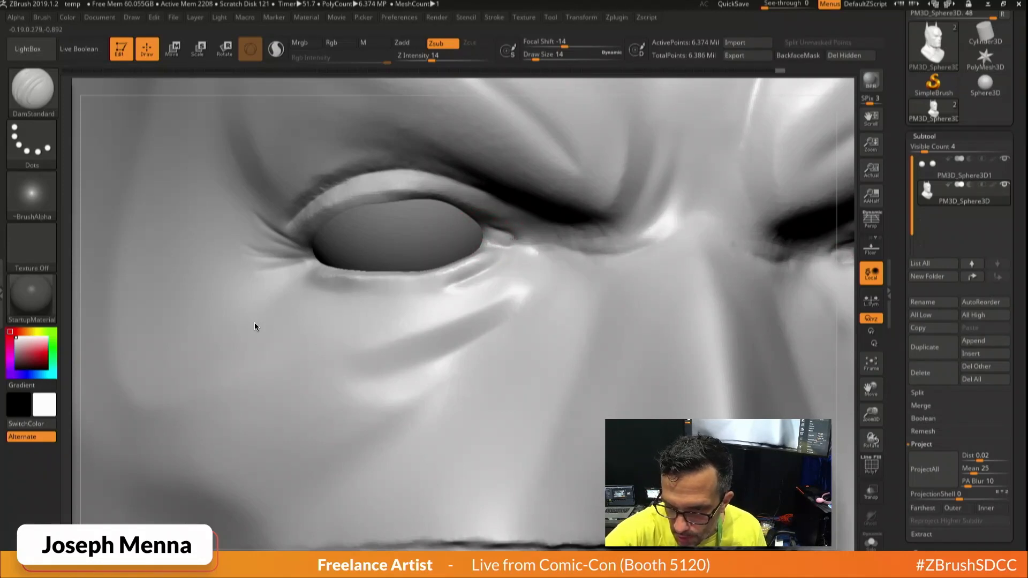
pyautogui.moveTo(510, 231); pyautogui.dragTo(512, 234)
# Sharpen the rim of the lower eyelid toward the inner corner using the Pinch brush at draw size 11.
pyautogui.moveTo(463, 273); pyautogui.dragTo(495, 314, button='right')
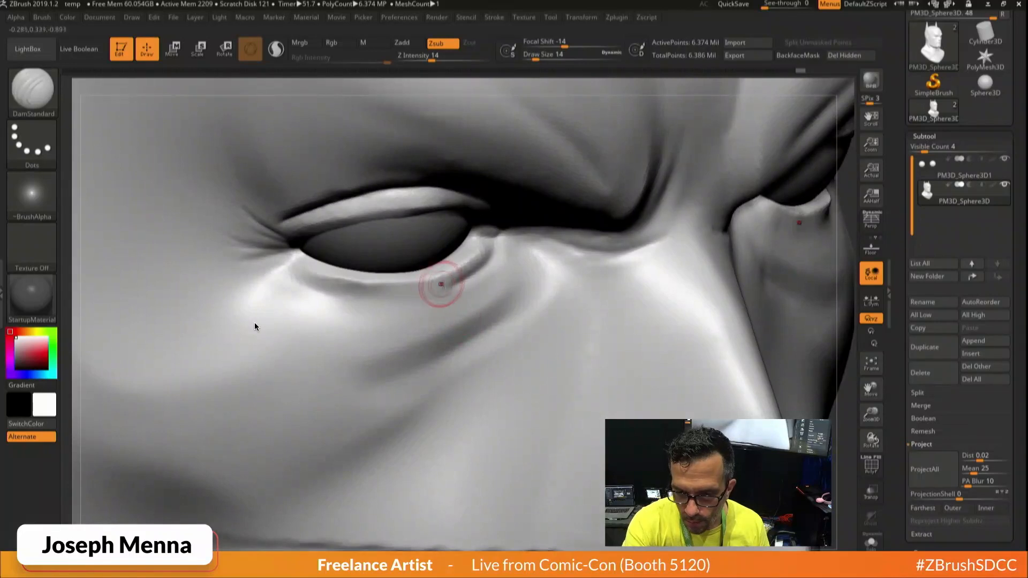
pyautogui.press('space')
pyautogui.press('b')
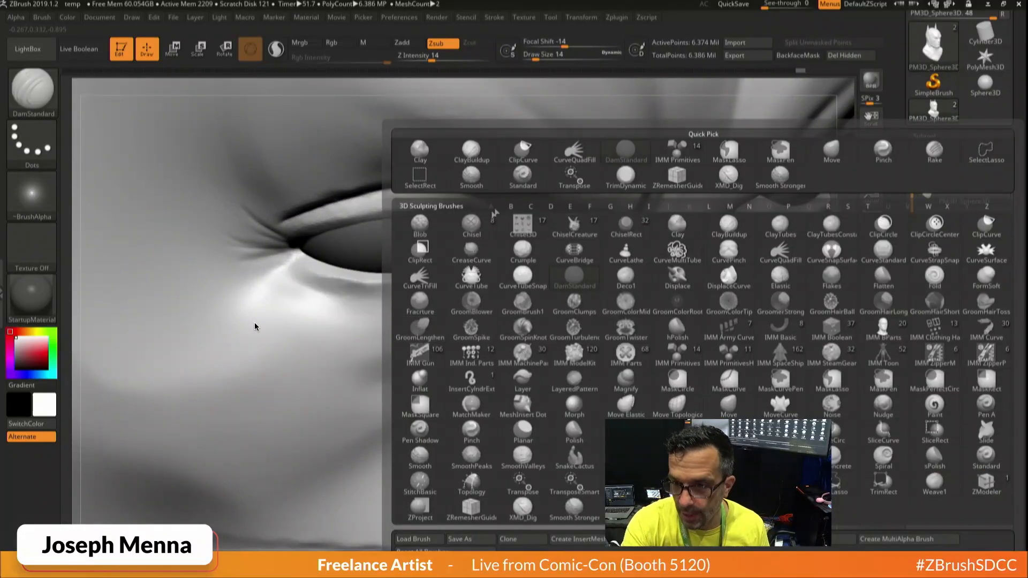
pyautogui.click(883, 153)
pyautogui.press('space')
pyautogui.keyDown('alt'); pyautogui.moveTo(401, 279); pyautogui.dragTo(406, 304, button='right'); pyautogui.keyUp('alt')
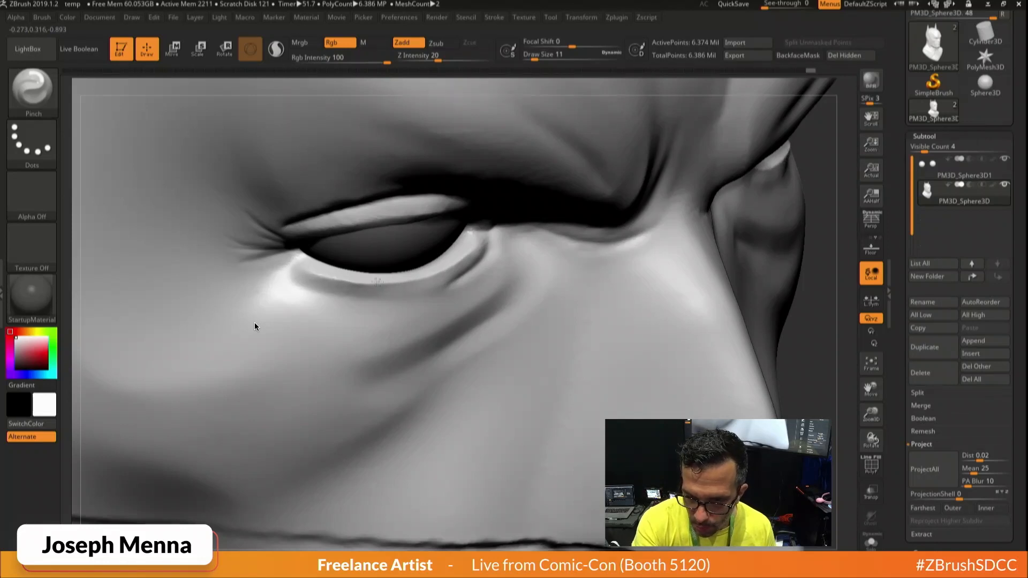
pyautogui.moveTo(378, 282)
pyautogui.mouseDown()
pyautogui.moveTo(472, 245)
pyautogui.moveTo(464, 253)
pyautogui.mouseUp()
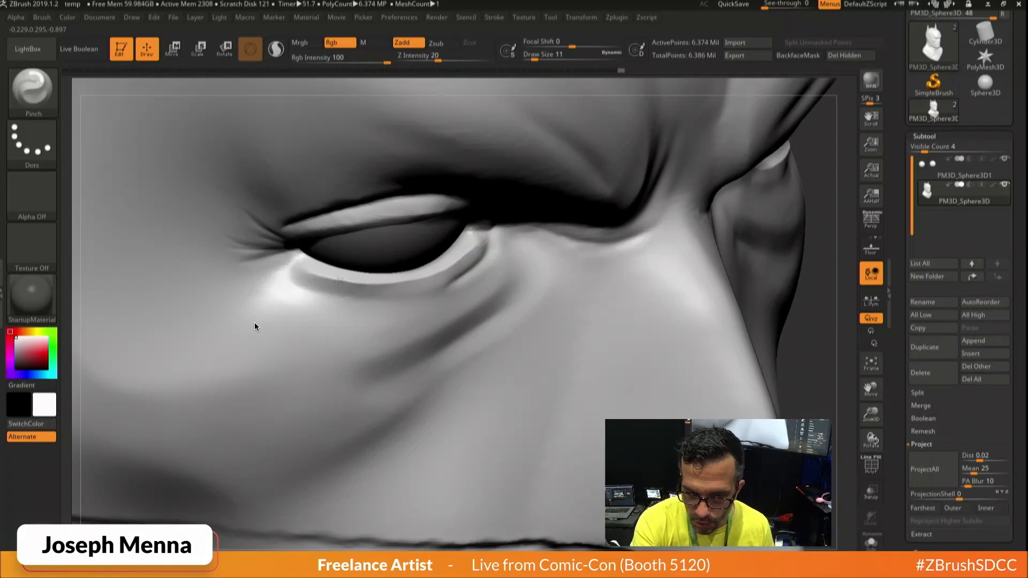
pyautogui.moveTo(358, 285); pyautogui.dragTo(463, 255)
# Refine the eyelids on the opposite eye with the Pinch brush and smooth the outer corner.
pyautogui.moveTo(429, 291)
pyautogui.keyDown('ctrl'); pyautogui.mouseDown(button='right')
pyautogui.moveTo(358, 326)
pyautogui.moveTo(342, 305)
pyautogui.mouseUp(button='right'); pyautogui.keyUp('ctrl')
pyautogui.keyDown('ctrl'); pyautogui.moveTo(507, 335); pyautogui.dragTo(442, 339, button='right'); pyautogui.keyUp('ctrl')
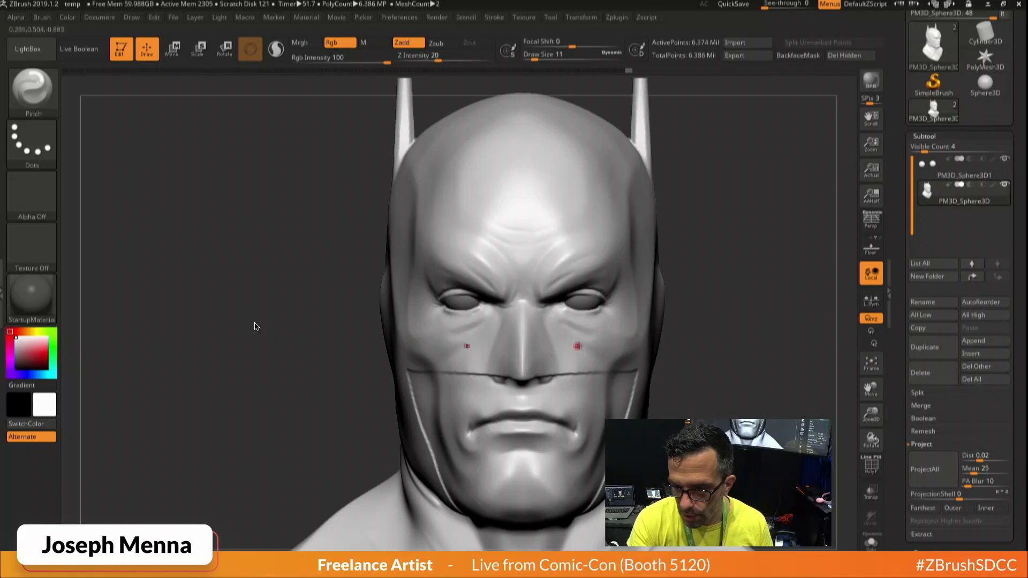
pyautogui.moveTo(606, 334)
pyautogui.keyDown('alt'); pyautogui.mouseDown(button='right')
pyautogui.moveTo(562, 246)
pyautogui.moveTo(584, 222)
pyautogui.moveTo(569, 214)
pyautogui.moveTo(706, 270)
pyautogui.moveTo(535, 230)
pyautogui.mouseUp(button='right'); pyautogui.keyUp('alt')
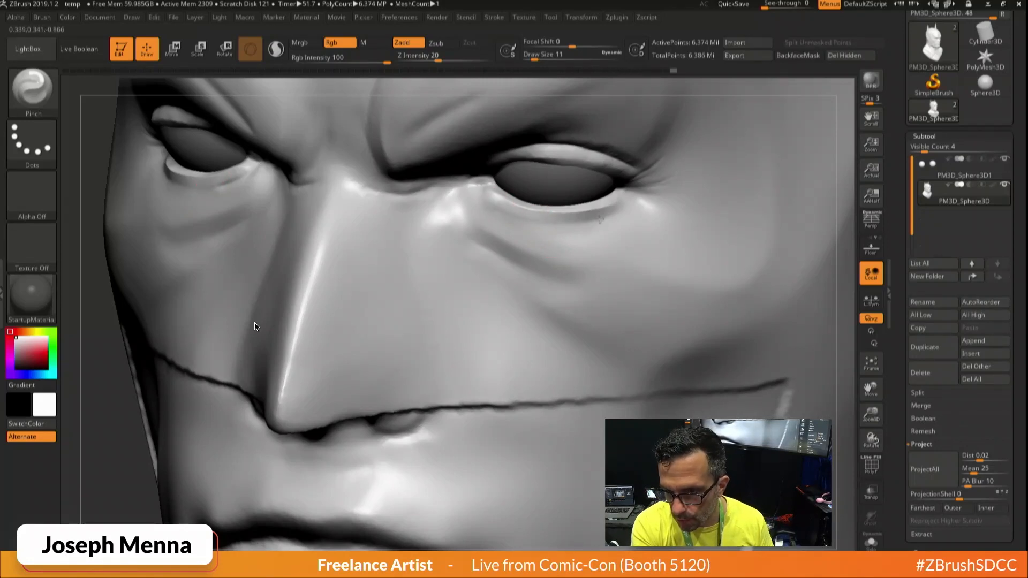
pyautogui.moveTo(593, 213); pyautogui.dragTo(630, 190, button='right')
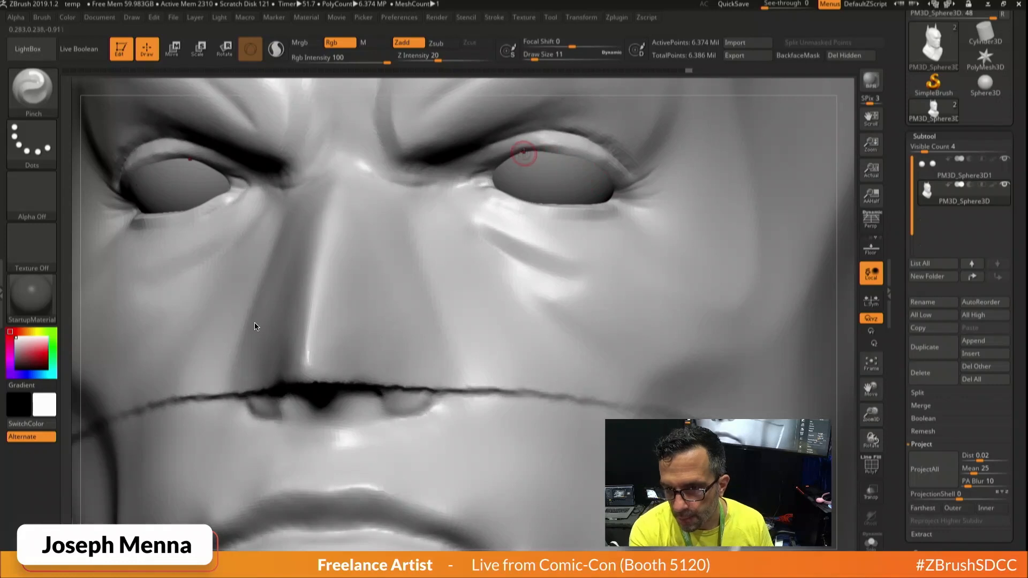
pyautogui.moveTo(524, 156)
pyautogui.mouseDown(button='right')
pyautogui.moveTo(524, 146)
pyautogui.moveTo(512, 155)
pyautogui.mouseUp(button='right')
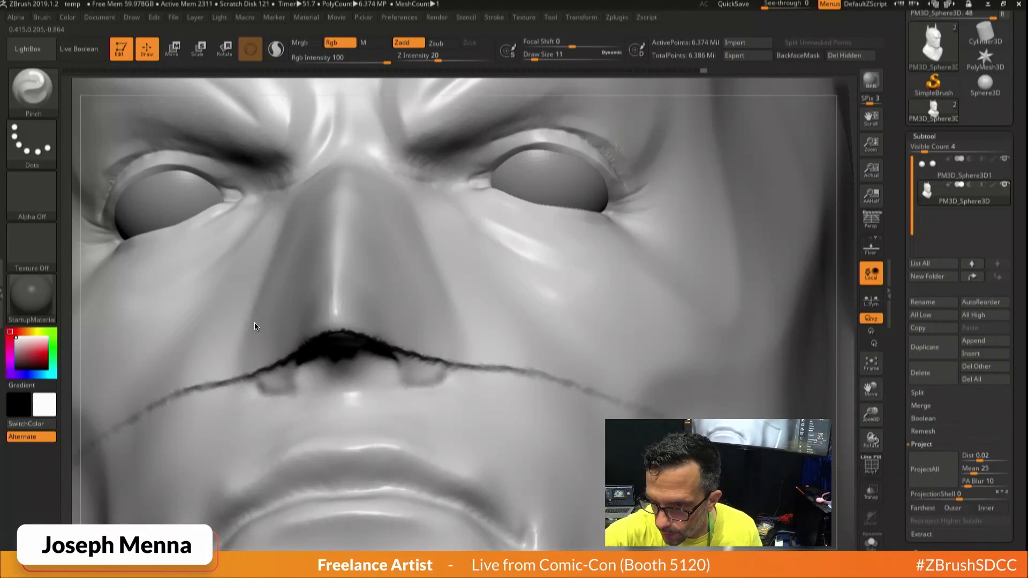
pyautogui.press('shift')
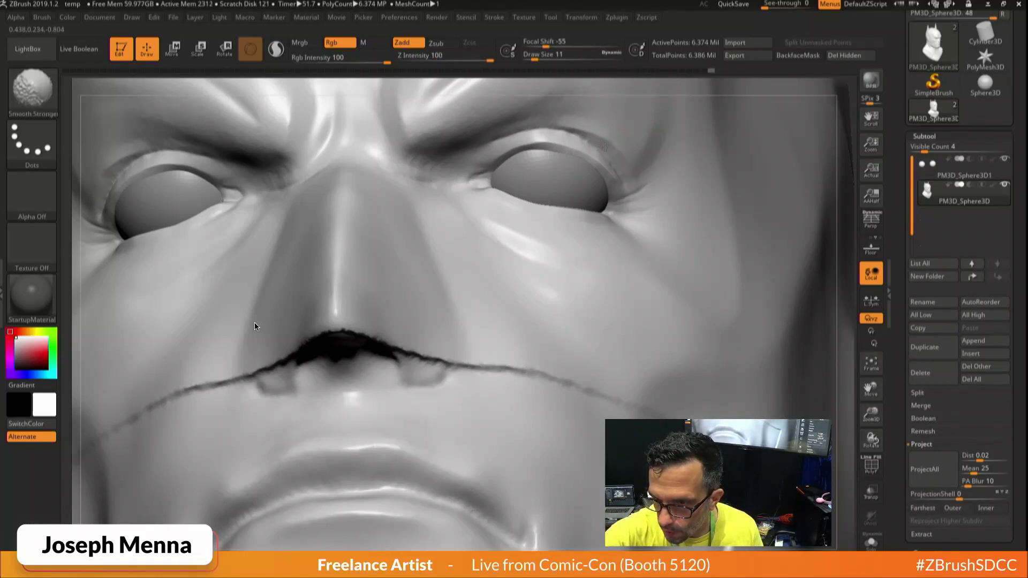
# Pinch the upper lip's edge near the middle of the mouth and smooth around it.
pyautogui.moveTo(580, 130)
pyautogui.keyDown('ctrl'); pyautogui.mouseDown(button='right')
pyautogui.moveTo(587, 123)
pyautogui.moveTo(599, 172)
pyautogui.moveTo(559, 263)
pyautogui.moveTo(584, 258)
pyautogui.moveTo(546, 375)
pyautogui.mouseUp(button='right'); pyautogui.keyUp('ctrl')
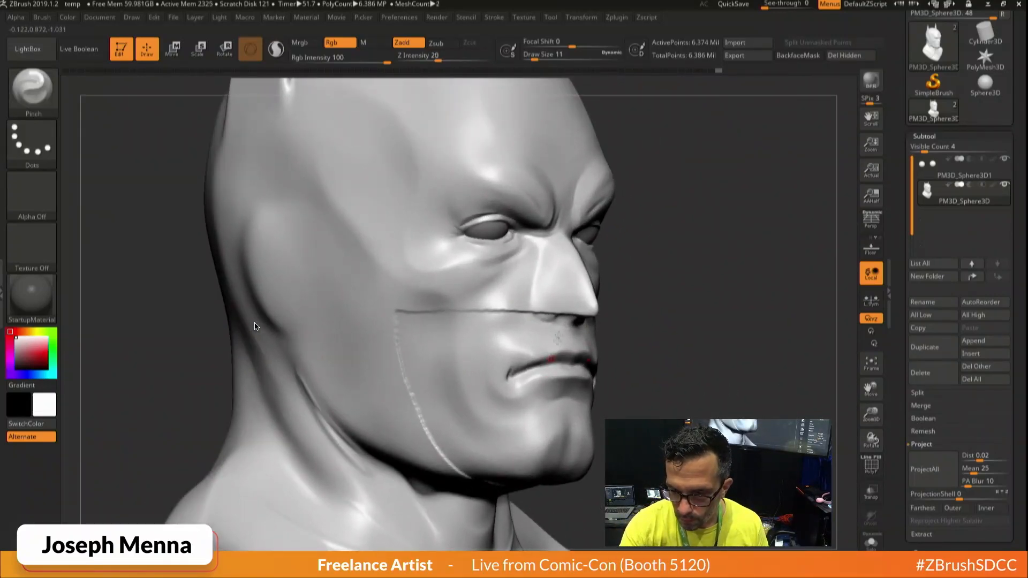
pyautogui.keyDown('alt'); pyautogui.moveTo(558, 337); pyautogui.dragTo(577, 255, button='right'); pyautogui.keyUp('alt')
pyautogui.moveTo(589, 300)
pyautogui.mouseDown(button='right')
pyautogui.moveTo(554, 304)
pyautogui.moveTo(633, 328)
pyautogui.moveTo(636, 351)
pyautogui.moveTo(650, 348)
pyautogui.mouseUp(button='right')
pyautogui.moveTo(590, 267); pyautogui.dragTo(587, 263)
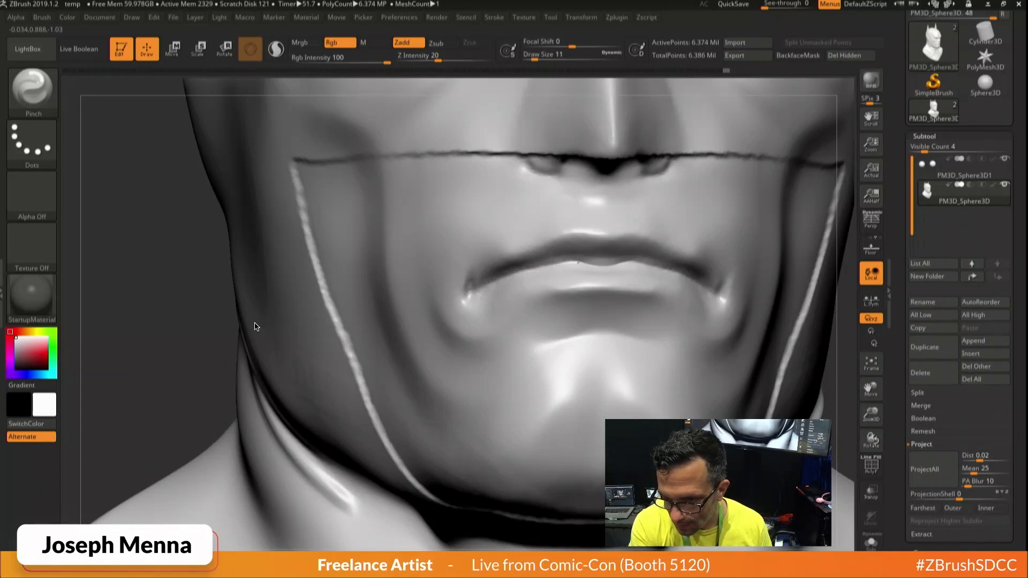
pyautogui.press('shift')
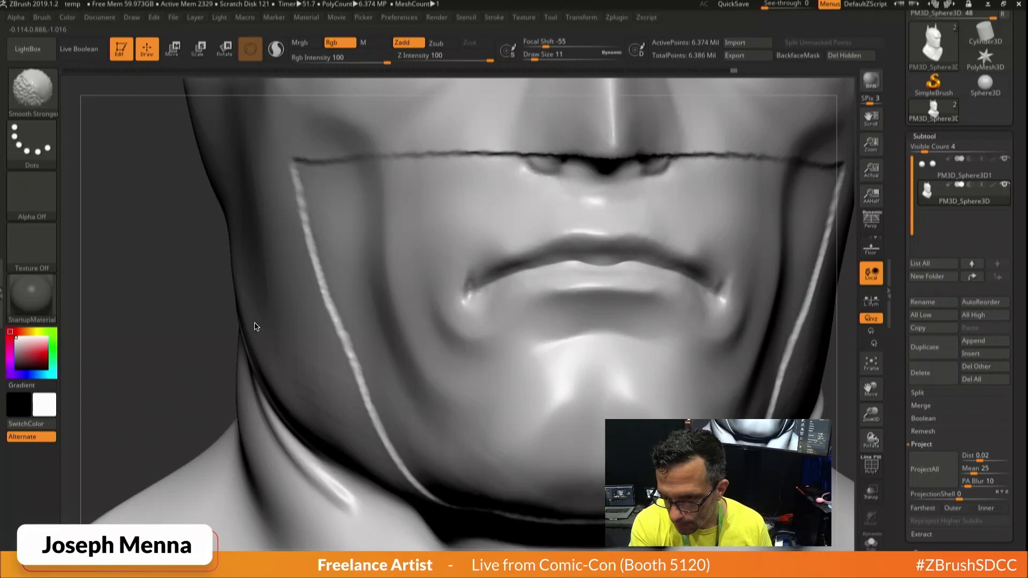
# Refine the upper lip and mouth line with the Pinch brush at draw size 22, smoothing between strokes.
pyautogui.moveTo(623, 279)
pyautogui.keyDown('ctrl'); pyautogui.mouseDown(button='right')
pyautogui.moveTo(599, 235)
pyautogui.moveTo(636, 278)
pyautogui.moveTo(601, 304)
pyautogui.moveTo(524, 327)
pyautogui.moveTo(533, 307)
pyautogui.mouseUp(button='right'); pyautogui.keyUp('ctrl')
pyautogui.press('space')
pyautogui.moveTo(532, 305); pyautogui.dragTo(537, 304)
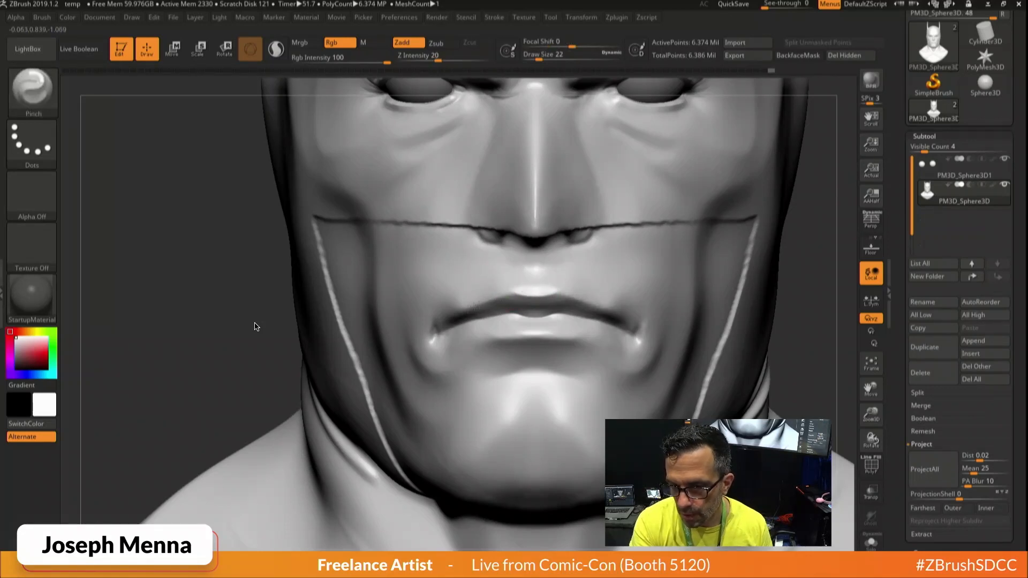
pyautogui.press('shift')
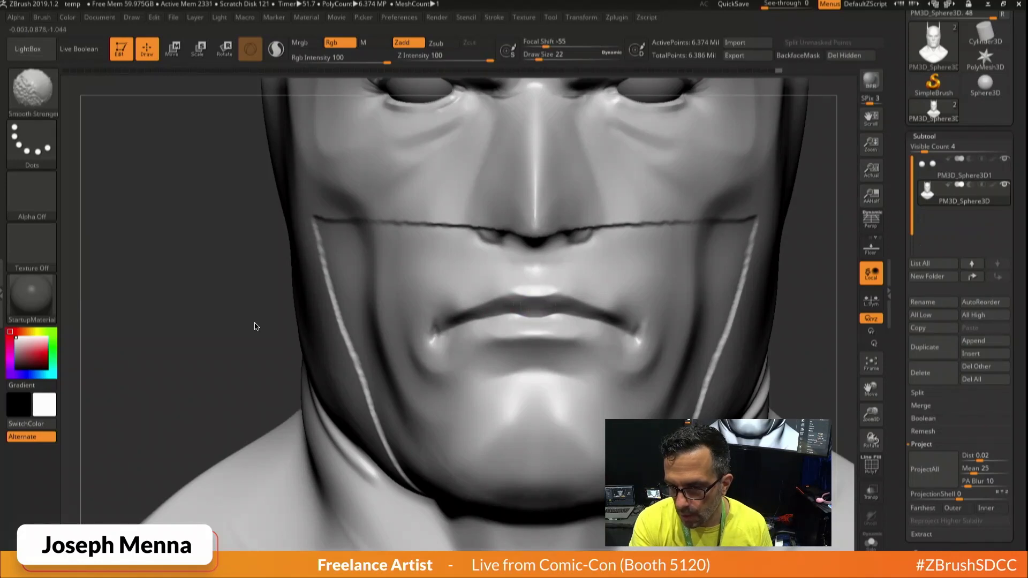
pyautogui.moveTo(546, 343)
pyautogui.keyDown('ctrl'); pyautogui.mouseDown(button='right')
pyautogui.moveTo(380, 381)
pyautogui.moveTo(522, 376)
pyautogui.moveTo(453, 371)
pyautogui.moveTo(500, 373)
pyautogui.moveTo(498, 381)
pyautogui.mouseUp(button='right'); pyautogui.keyUp('ctrl')
pyautogui.press('shift')
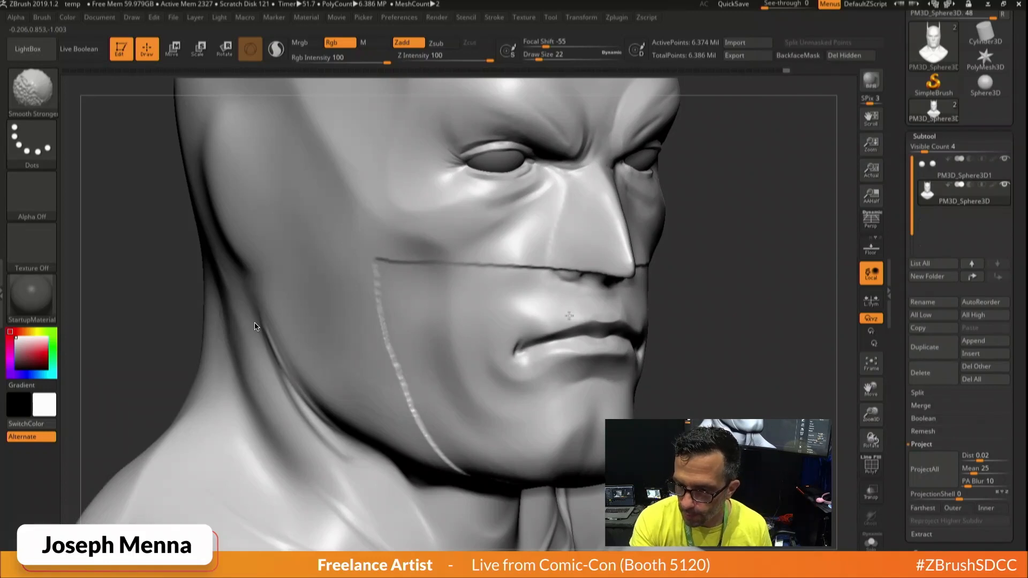
pyautogui.keyDown('shift'); pyautogui.moveTo(537, 335); pyautogui.dragTo(560, 327, button='right'); pyautogui.keyUp('shift')
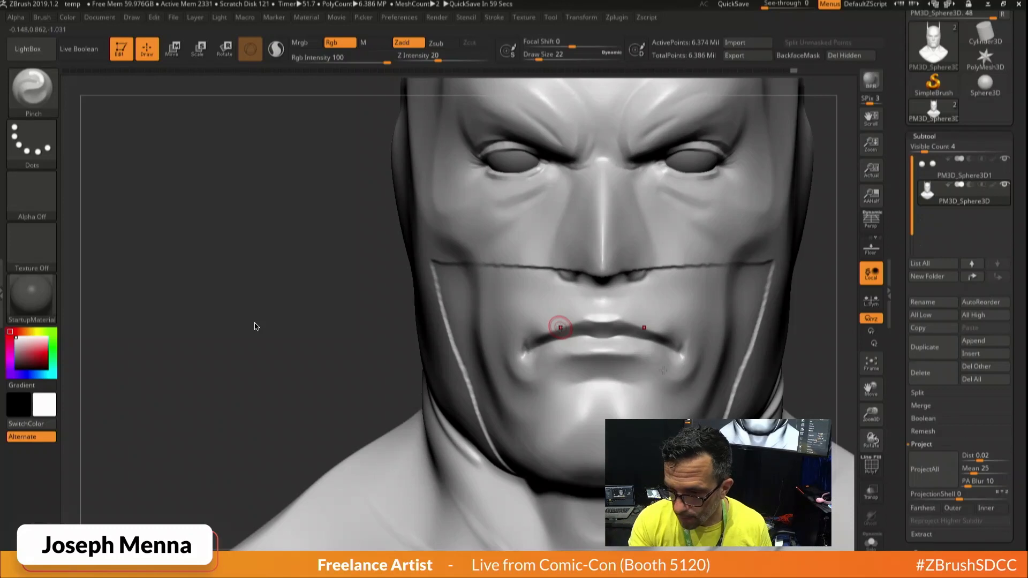
pyautogui.press('shift')
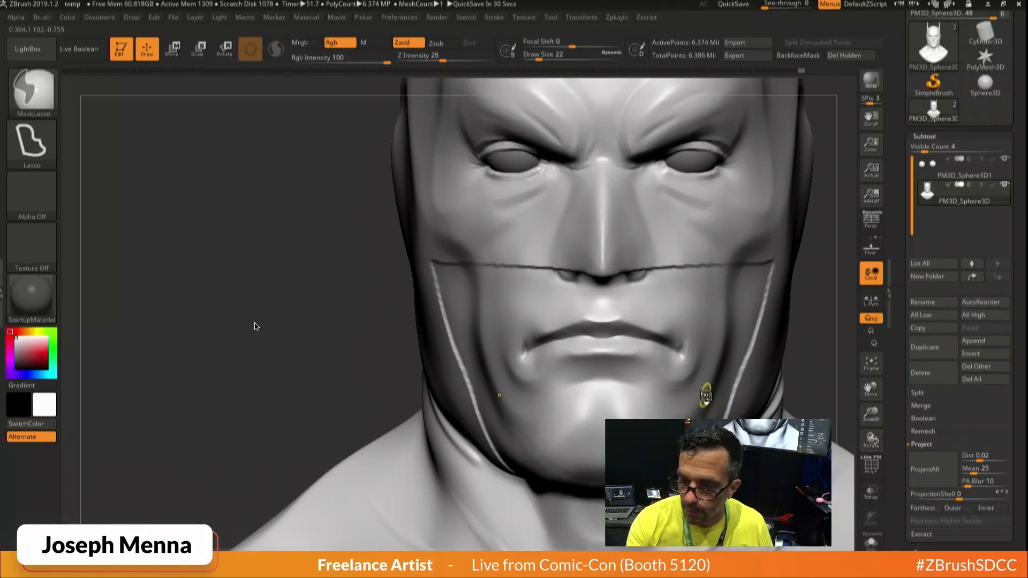
# Sharpen the lower lip's edge with the Pinch brush at draw size 18 and smooth the area beneath it.
pyautogui.moveTo(599, 386)
pyautogui.mouseDown(button='right')
pyautogui.moveTo(613, 392)
pyautogui.moveTo(633, 360)
pyautogui.mouseUp(button='right')
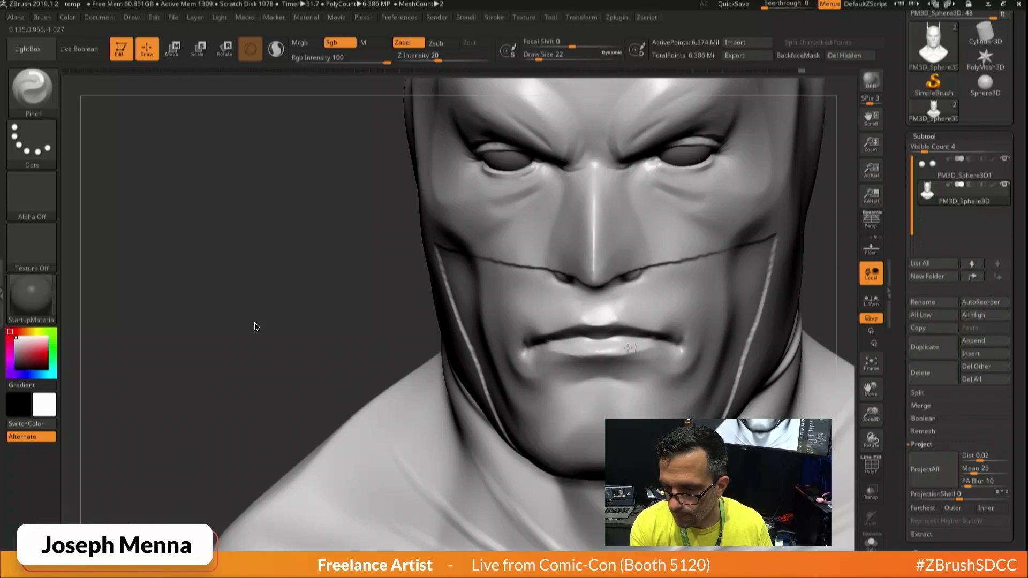
pyautogui.moveTo(630, 368)
pyautogui.keyDown('ctrl'); pyautogui.mouseDown(button='right')
pyautogui.moveTo(624, 321)
pyautogui.moveTo(642, 342)
pyautogui.moveTo(599, 383)
pyautogui.mouseUp(button='right'); pyautogui.keyUp('ctrl')
pyautogui.keyDown('alt'); pyautogui.moveTo(662, 398); pyautogui.dragTo(603, 360, button='right'); pyautogui.keyUp('alt')
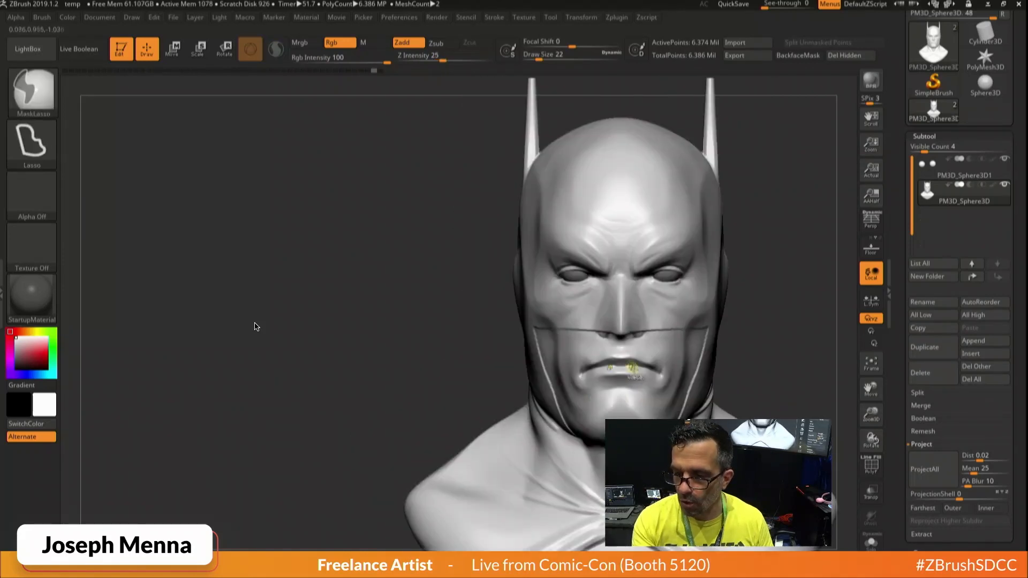
pyautogui.keyDown('ctrl'); pyautogui.moveTo(631, 367); pyautogui.dragTo(650, 389, button='right'); pyautogui.keyUp('ctrl')
pyautogui.press('space')
pyautogui.moveTo(650, 390)
pyautogui.mouseDown()
pyautogui.moveTo(647, 378)
pyautogui.moveTo(599, 389)
pyautogui.mouseUp()
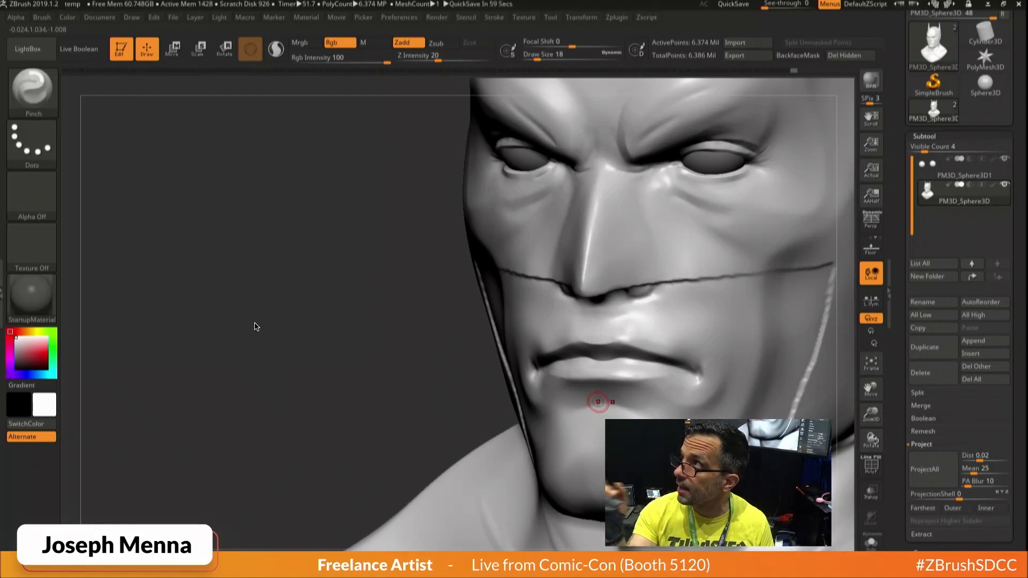
pyautogui.moveTo(450, 382); pyautogui.dragTo(588, 376)
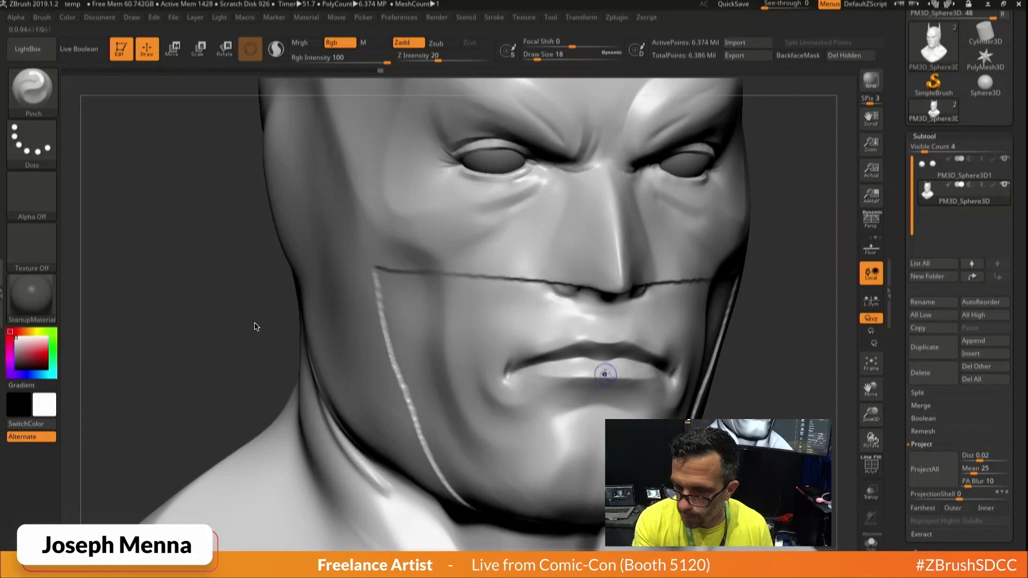
pyautogui.press('shift')
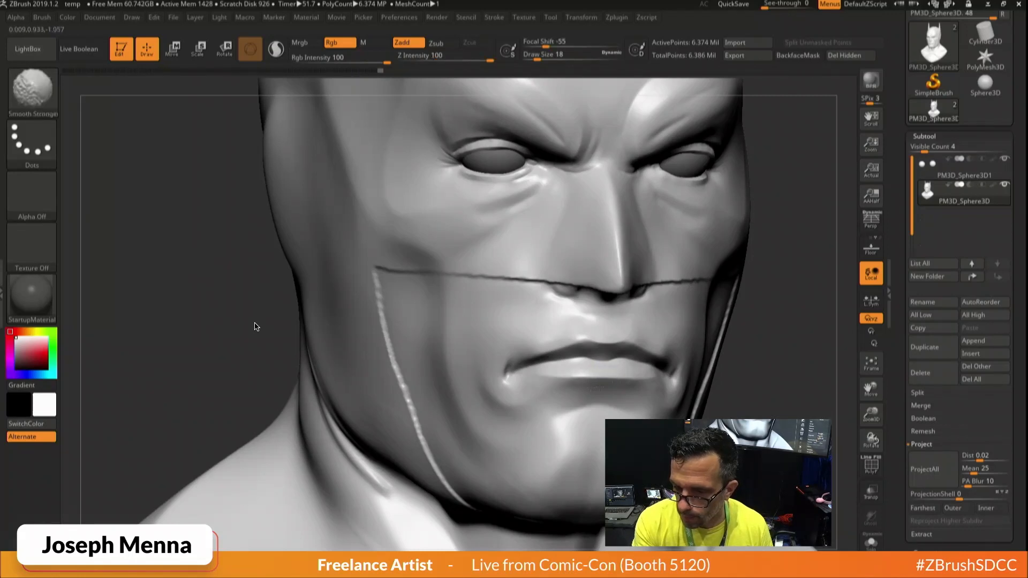
pyautogui.keyDown('shift'); pyautogui.moveTo(597, 388); pyautogui.dragTo(613, 401); pyautogui.keyUp('shift')
# Flatten the planes on the front of the chin using the TrimDynamic brush at draw size 35.
pyautogui.moveTo(613, 402)
pyautogui.keyDown('ctrl'); pyautogui.mouseDown(button='right')
pyautogui.moveTo(541, 369)
pyautogui.moveTo(559, 394)
pyautogui.moveTo(650, 447)
pyautogui.moveTo(610, 402)
pyautogui.moveTo(647, 412)
pyautogui.mouseUp(button='right'); pyautogui.keyUp('ctrl')
pyautogui.keyDown('alt'); pyautogui.moveTo(637, 461); pyautogui.dragTo(597, 376, button='right'); pyautogui.keyUp('alt')
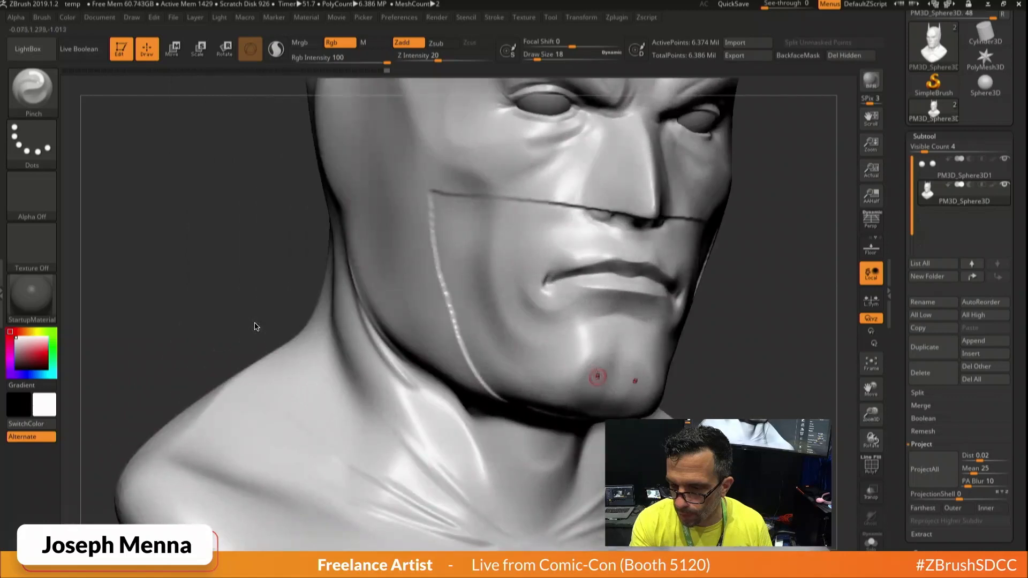
pyautogui.rightClick(588, 375)
pyautogui.click(551, 382)
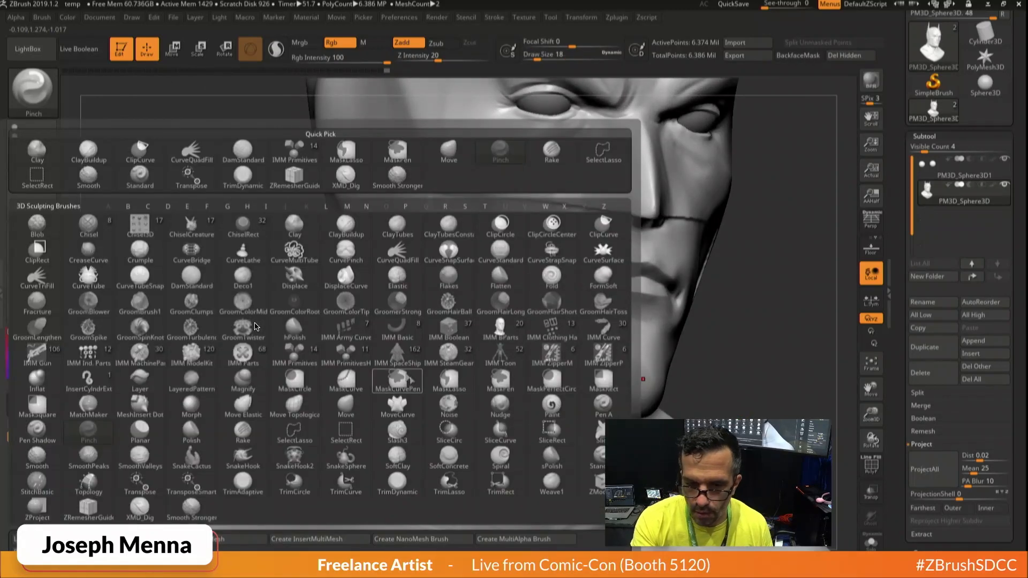
pyautogui.click(245, 180)
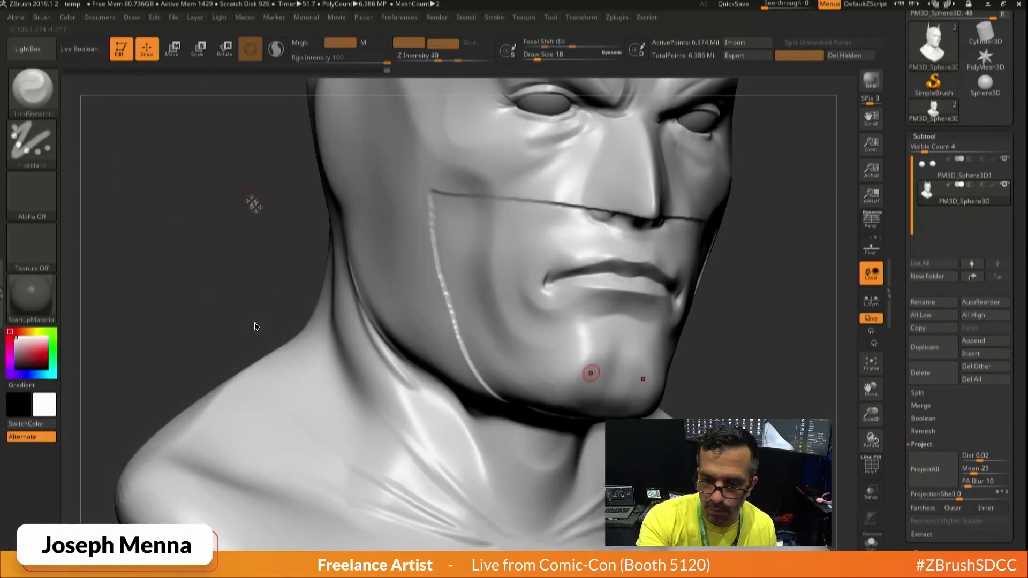
pyautogui.press('space')
pyautogui.moveTo(571, 356); pyautogui.dragTo(586, 358)
pyautogui.press('space')
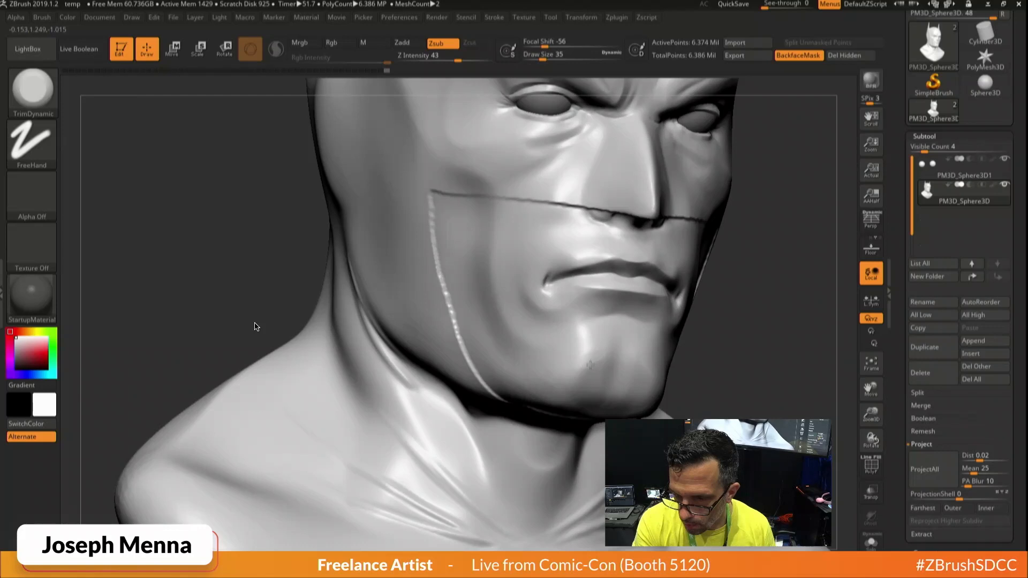
# Smooth the trimmed chin and the nearby cheek surface with the Smooth Stronger brush.
pyautogui.press('shift')
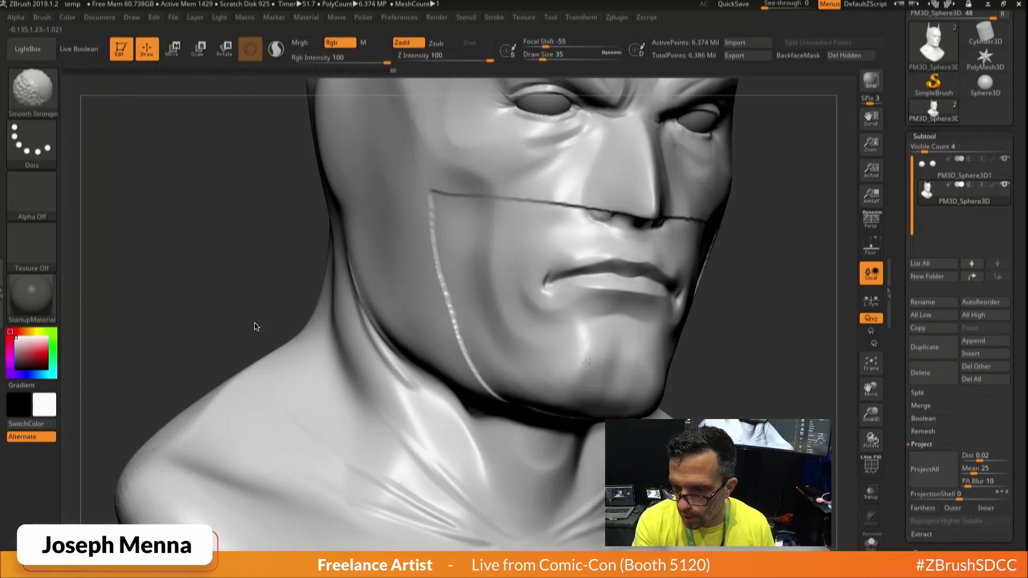
pyautogui.moveTo(573, 371)
pyautogui.mouseDown(button='right')
pyautogui.moveTo(585, 358)
pyautogui.moveTo(537, 365)
pyautogui.mouseUp(button='right')
pyautogui.press('shift')
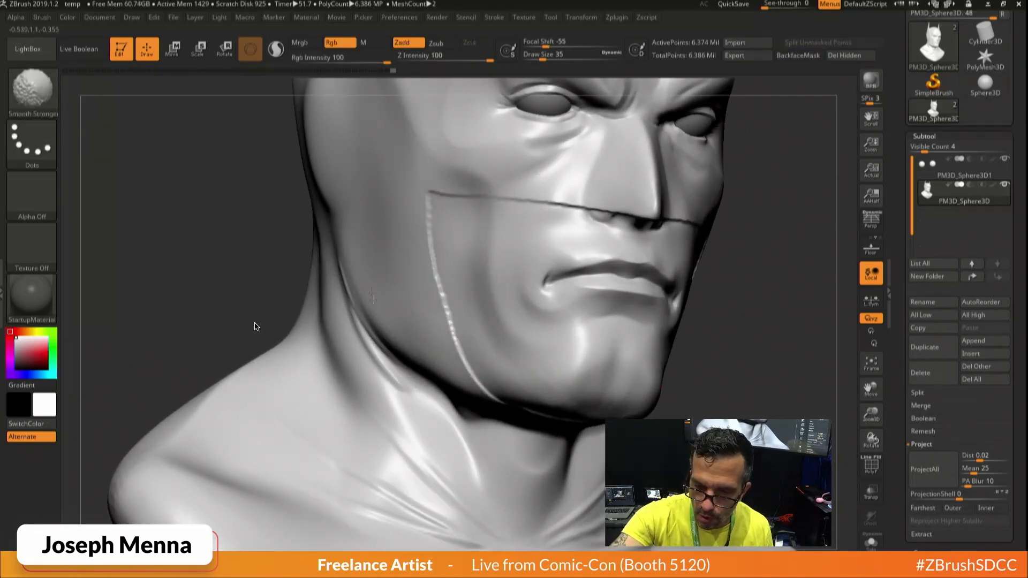
pyautogui.keyDown('shift'); pyautogui.moveTo(451, 334); pyautogui.dragTo(484, 350); pyautogui.keyUp('shift')
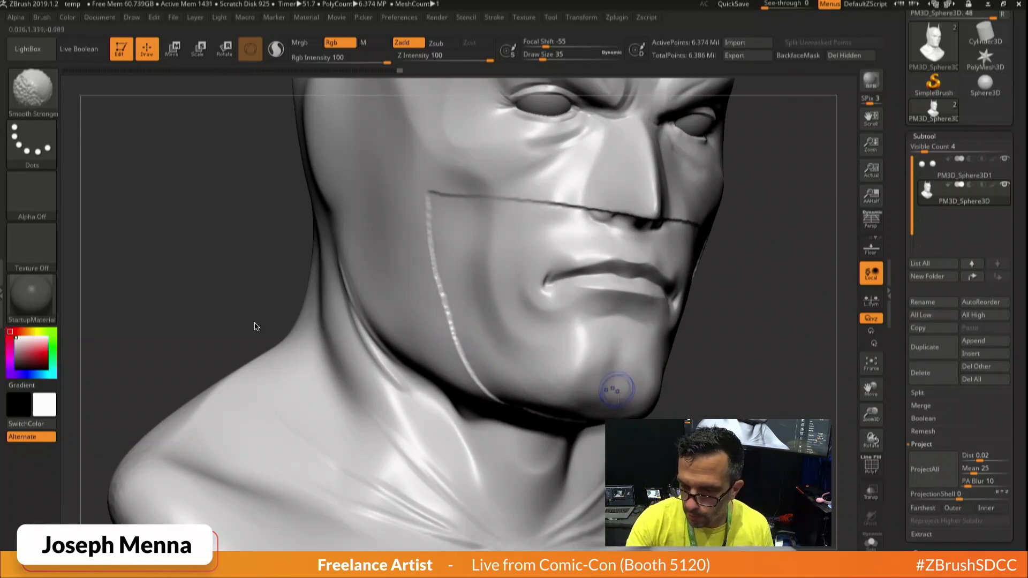
# Sharpen the fold between the brow and the upper eyelid using the Pinch brush at draw size 14.
pyautogui.moveTo(615, 390); pyautogui.dragTo(538, 399, button='right')
pyautogui.moveTo(662, 409)
pyautogui.keyDown('alt'); pyautogui.mouseDown(button='right')
pyautogui.moveTo(589, 455)
pyautogui.moveTo(604, 397)
pyautogui.moveTo(581, 396)
pyautogui.moveTo(537, 478)
pyautogui.mouseUp(button='right'); pyautogui.keyUp('alt')
pyautogui.rightClick(628, 342)
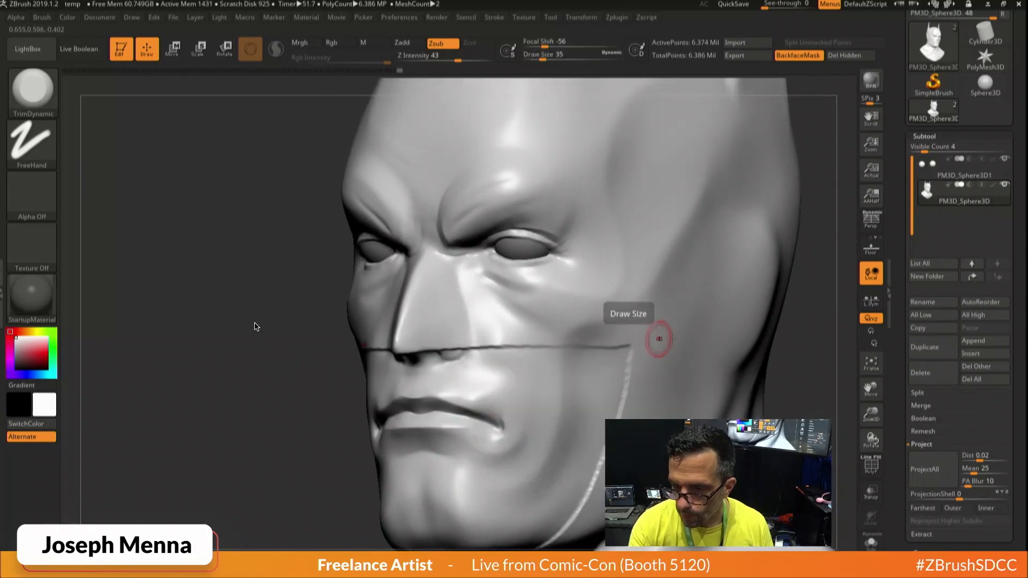
pyautogui.moveTo(693, 349)
pyautogui.keyDown('ctrl'); pyautogui.mouseDown(button='right')
pyautogui.moveTo(624, 342)
pyautogui.moveTo(695, 345)
pyautogui.mouseUp(button='right'); pyautogui.keyUp('ctrl')
pyautogui.moveTo(624, 342); pyautogui.dragTo(589, 308, button='right')
pyautogui.press('space')
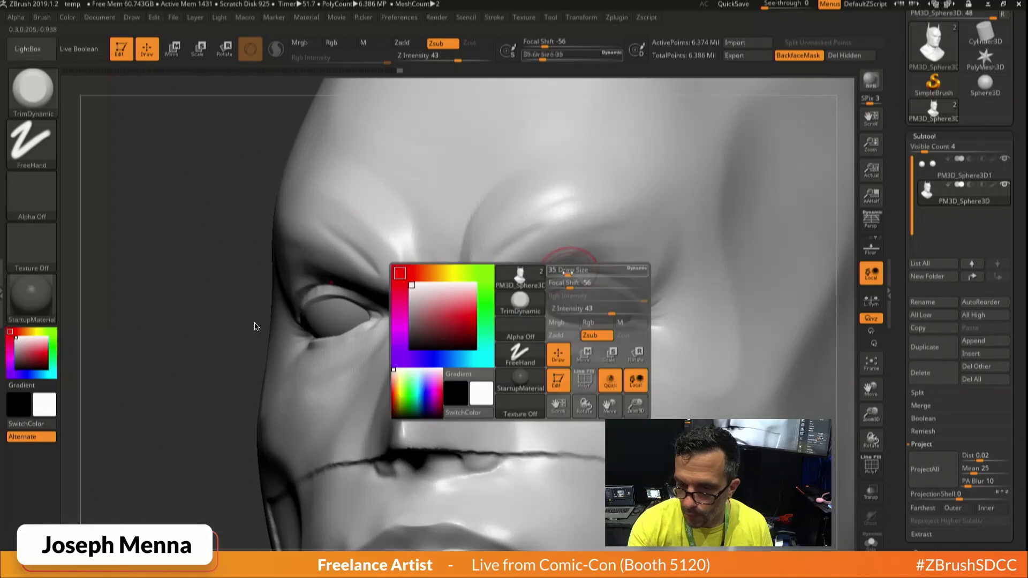
pyautogui.click(519, 301)
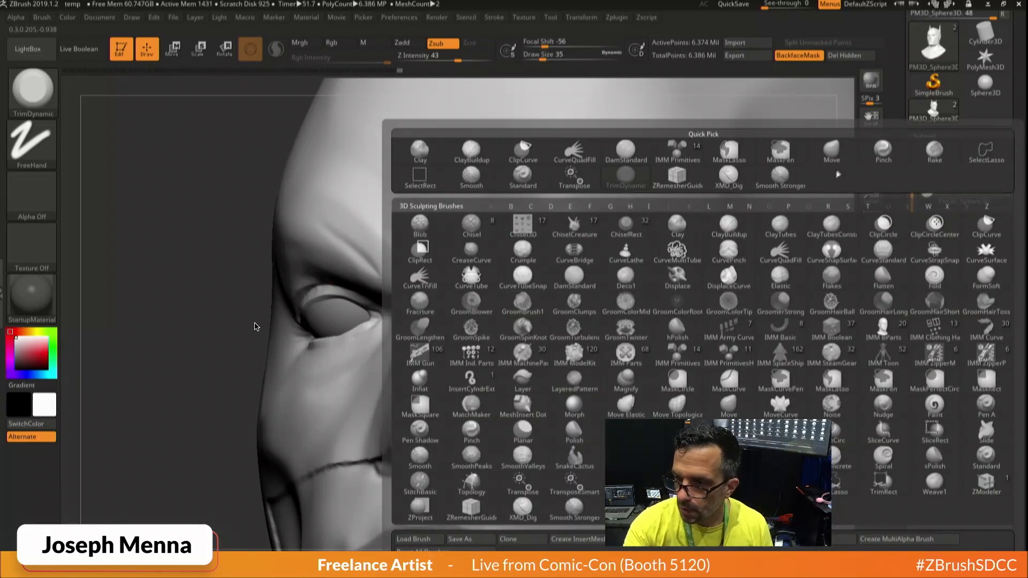
pyautogui.click(883, 151)
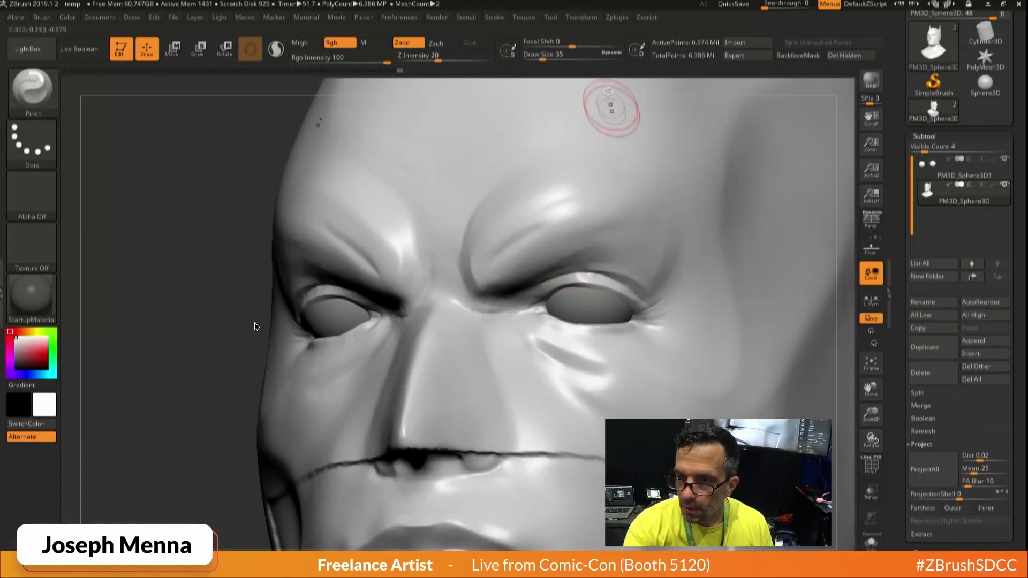
pyautogui.click(582, 17)
pyautogui.click(621, 303)
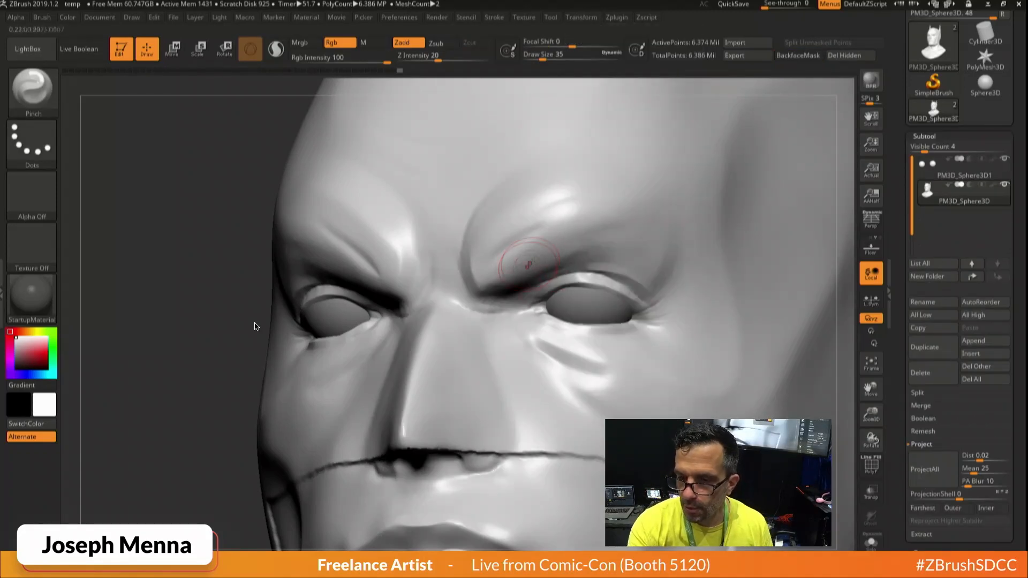
pyautogui.press('space')
pyautogui.moveTo(545, 261); pyautogui.dragTo(540, 262)
pyautogui.moveTo(536, 277); pyautogui.dragTo(539, 270, button='right')
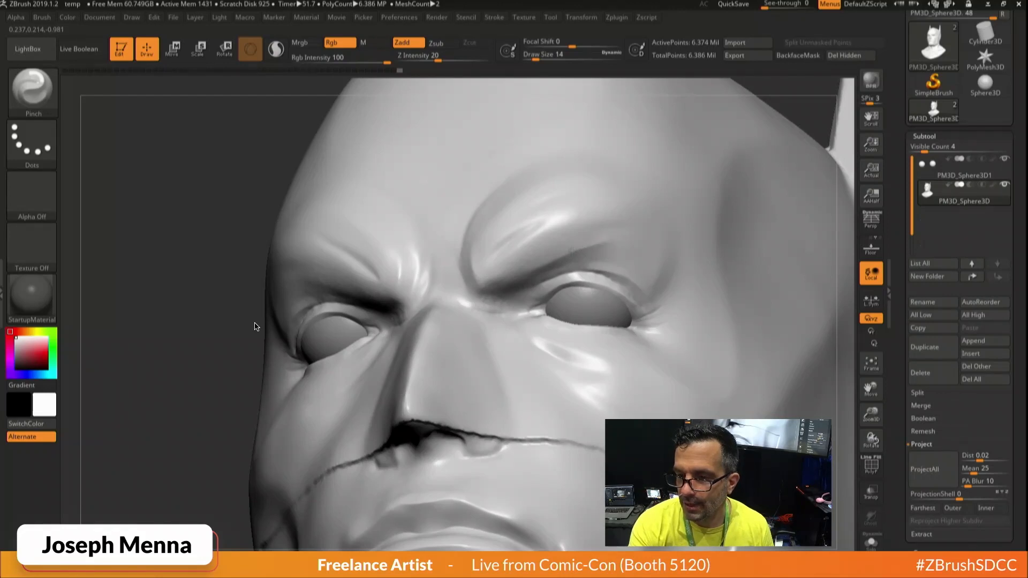
pyautogui.moveTo(571, 251)
pyautogui.mouseDown()
pyautogui.moveTo(599, 241)
pyautogui.moveTo(581, 247)
pyautogui.moveTo(577, 264)
pyautogui.mouseUp()
pyautogui.press('shift')
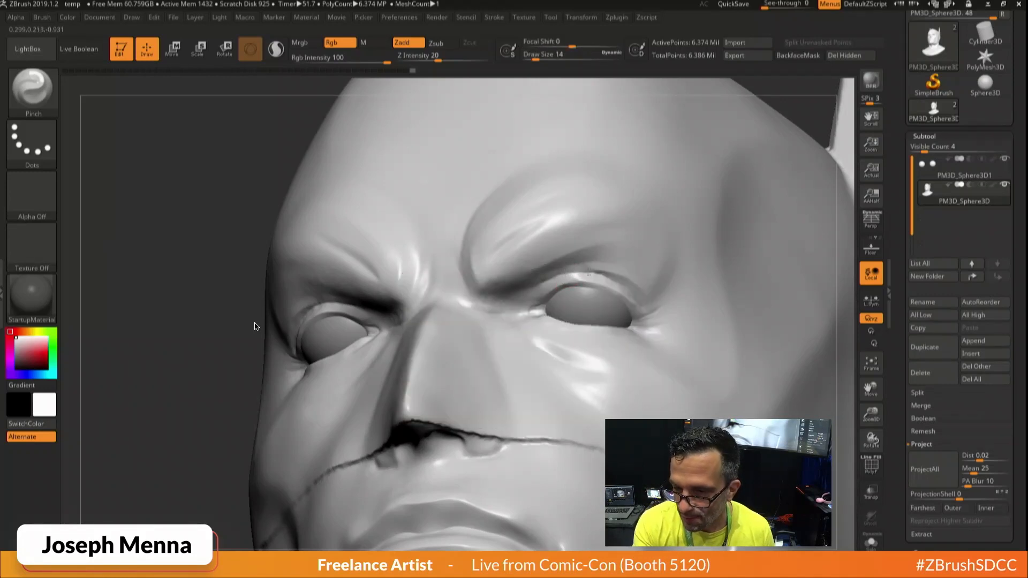
pyautogui.moveTo(595, 273); pyautogui.dragTo(589, 277)
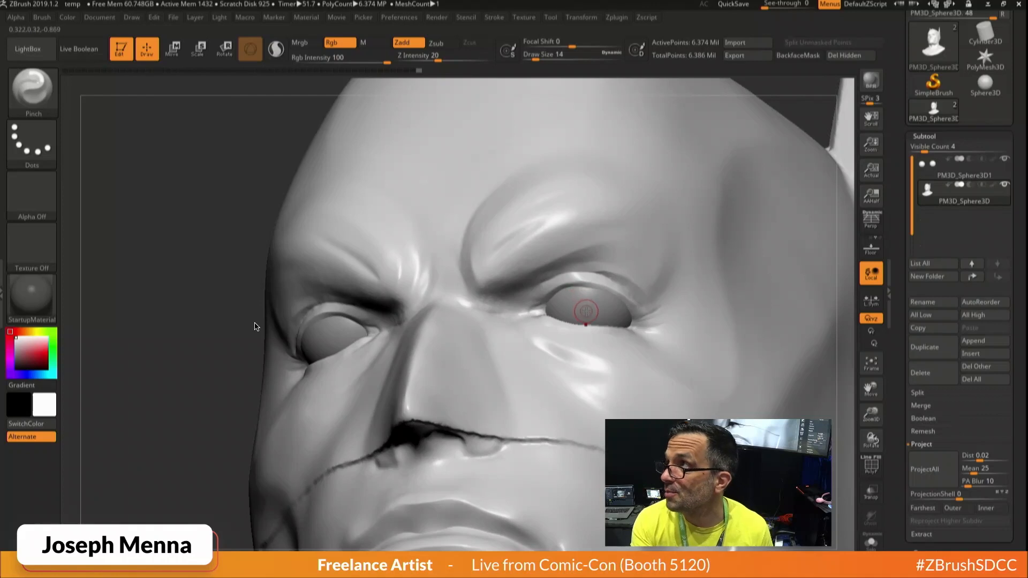
# Pinch the plane change between the nose bridge and inner cheek at draw size 25, and smooth it.
pyautogui.moveTo(612, 310)
pyautogui.mouseDown(button='right')
pyautogui.moveTo(644, 326)
pyautogui.moveTo(498, 365)
pyautogui.moveTo(570, 392)
pyautogui.moveTo(636, 385)
pyautogui.moveTo(594, 348)
pyautogui.moveTo(507, 305)
pyautogui.mouseUp(button='right')
pyautogui.press('space')
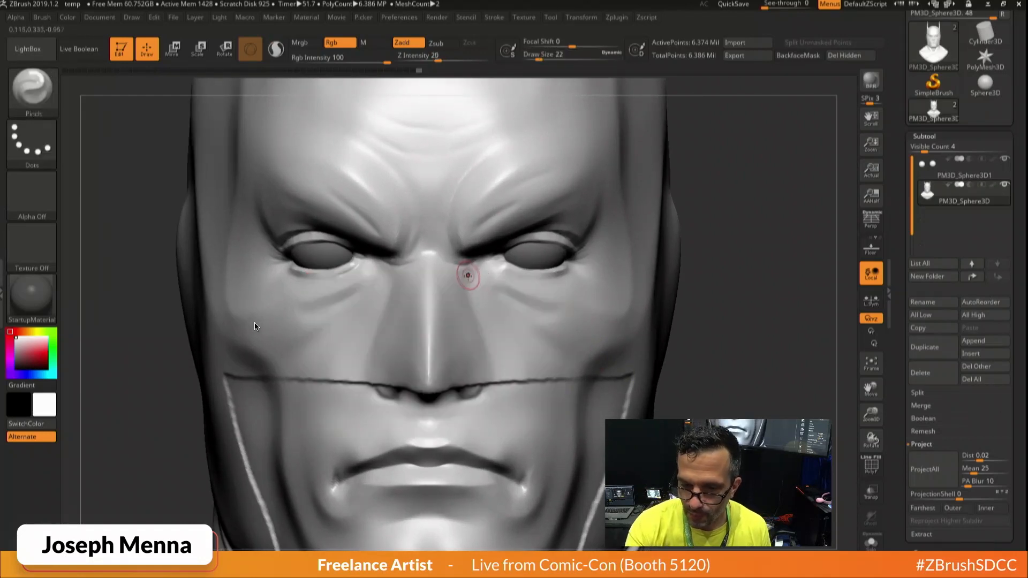
pyautogui.press('space')
pyautogui.moveTo(479, 271); pyautogui.dragTo(470, 288)
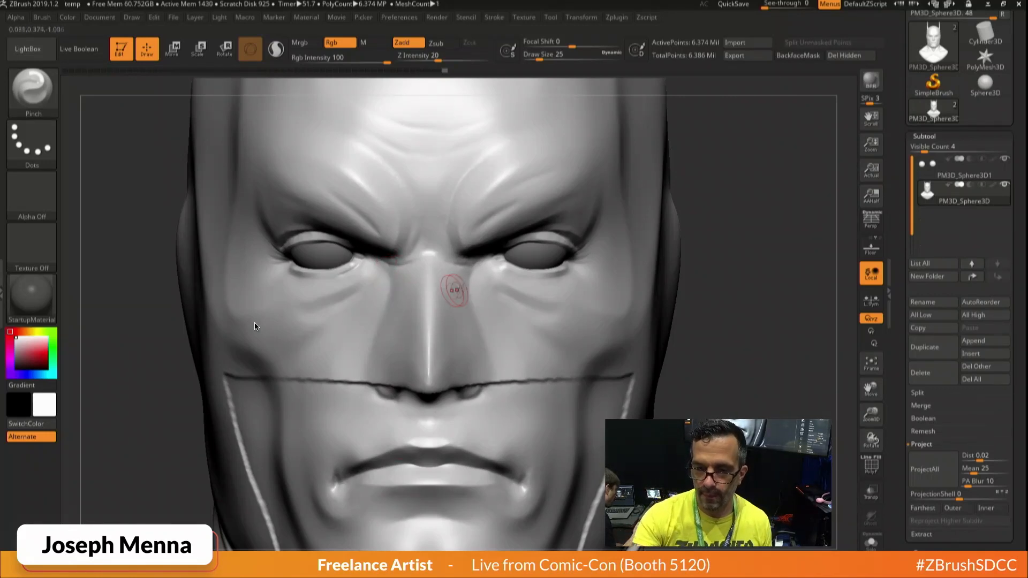
pyautogui.press('shift')
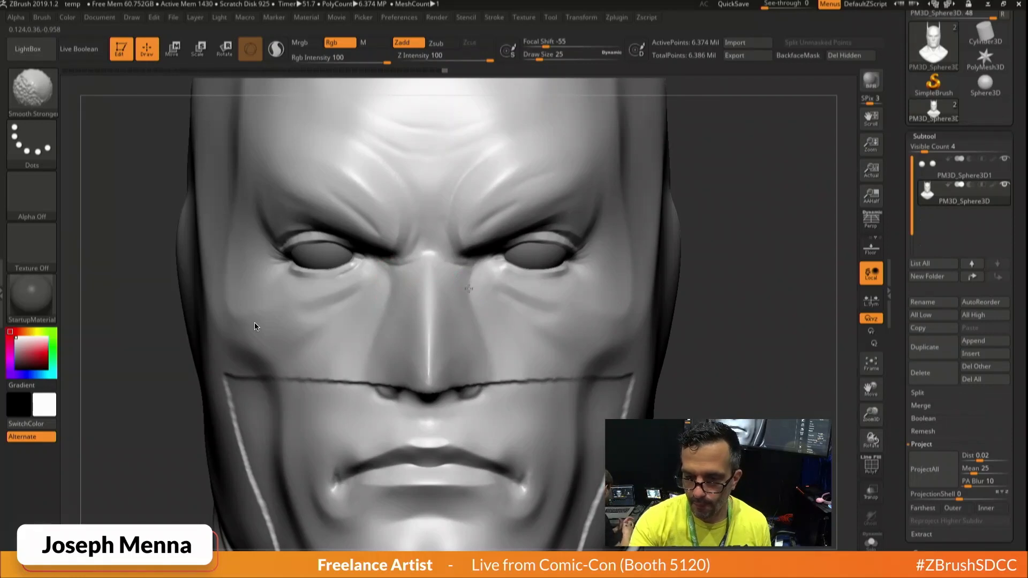
# Set the Pinch brush to draw size 8 for close work on the cowl's horizontal edge across the cheek.
pyautogui.moveTo(499, 383)
pyautogui.keyDown('ctrl'); pyautogui.mouseDown(button='right')
pyautogui.moveTo(406, 396)
pyautogui.moveTo(538, 295)
pyautogui.moveTo(525, 291)
pyautogui.moveTo(551, 302)
pyautogui.moveTo(522, 312)
pyautogui.moveTo(625, 322)
pyautogui.mouseUp(button='right'); pyautogui.keyUp('ctrl')
pyautogui.moveTo(529, 267); pyautogui.dragTo(539, 246, button='right')
pyautogui.press('space')
pyautogui.moveTo(539, 248); pyautogui.dragTo(522, 253)
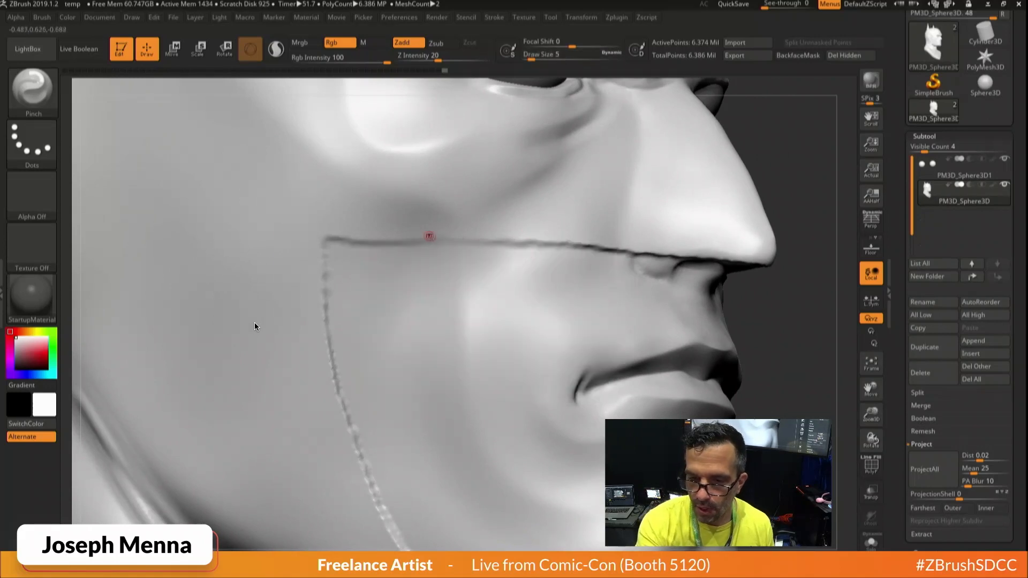
pyautogui.keyDown('ctrl'); pyautogui.moveTo(473, 248); pyautogui.dragTo(516, 255, button='right'); pyautogui.keyUp('ctrl')
pyautogui.press('space')
pyautogui.moveTo(521, 251); pyautogui.dragTo(520, 251)
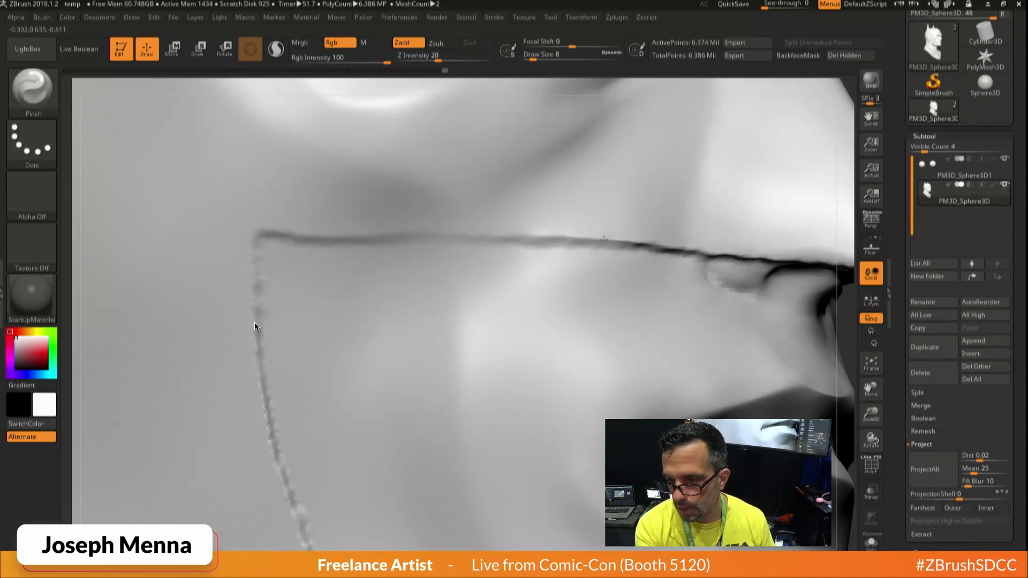
# Try a pinch stroke along the cowl edge beside the nostril and undo it.
pyautogui.moveTo(666, 247); pyautogui.dragTo(670, 248)
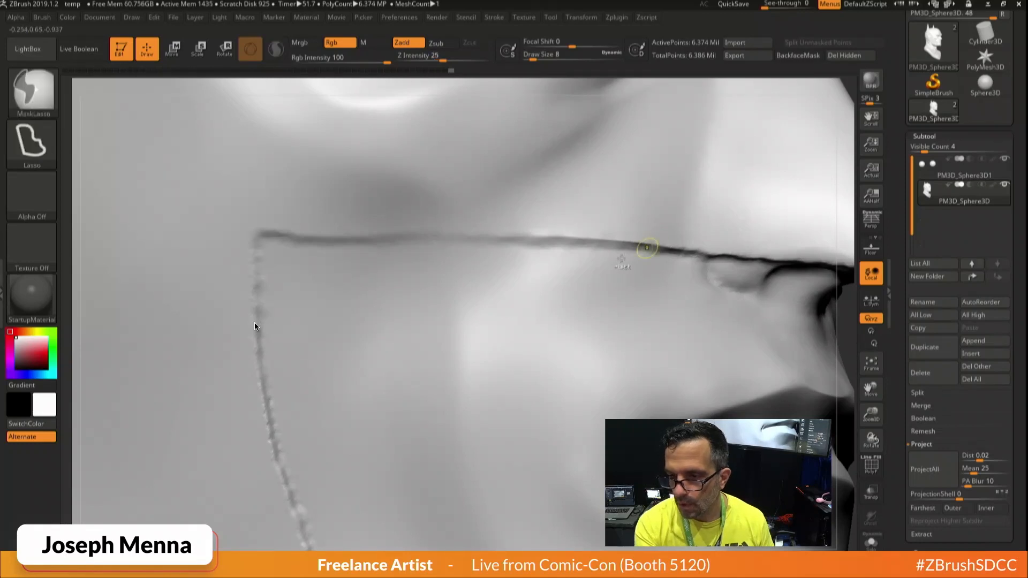
pyautogui.hotkey('ctrl', 'z')
pyautogui.click(581, 17)
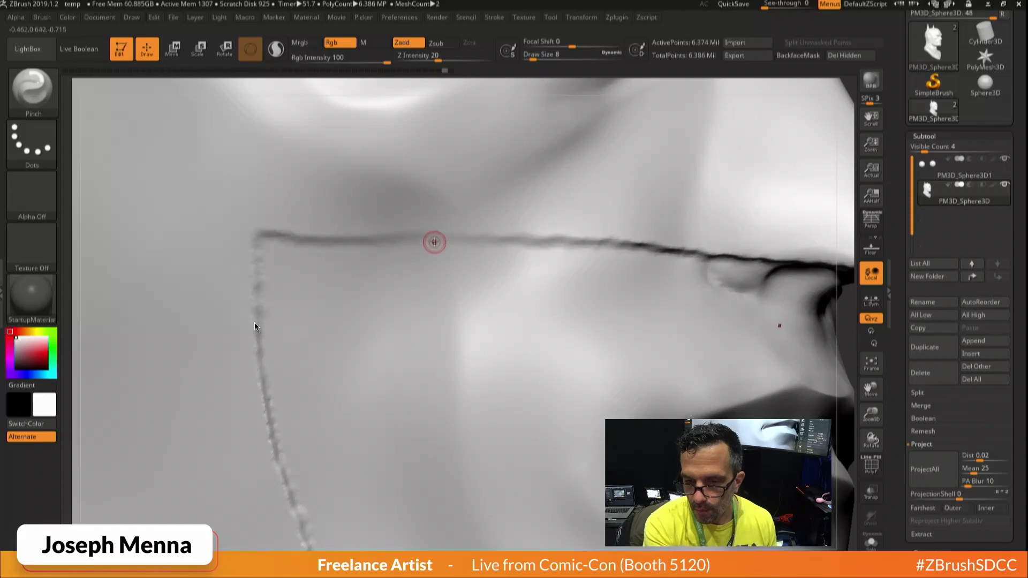
# Tighten the cowl's horizontal edge from the cheek to the nostril with overlapping Pinch strokes at Z Intensity 34.
pyautogui.moveTo(434, 240); pyautogui.dragTo(432, 236, button='right')
pyautogui.moveTo(416, 235); pyautogui.dragTo(443, 235)
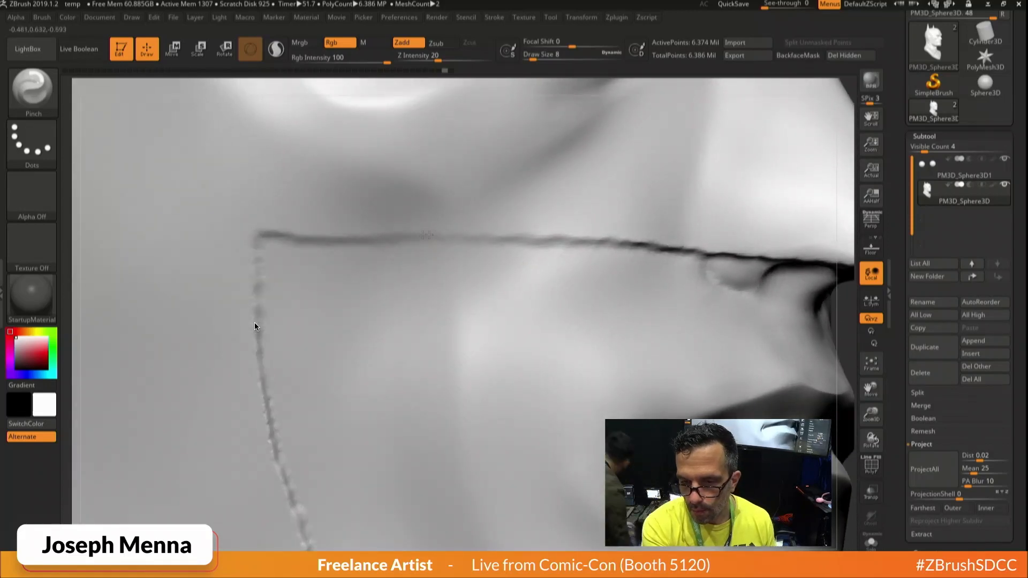
pyautogui.click(450, 56)
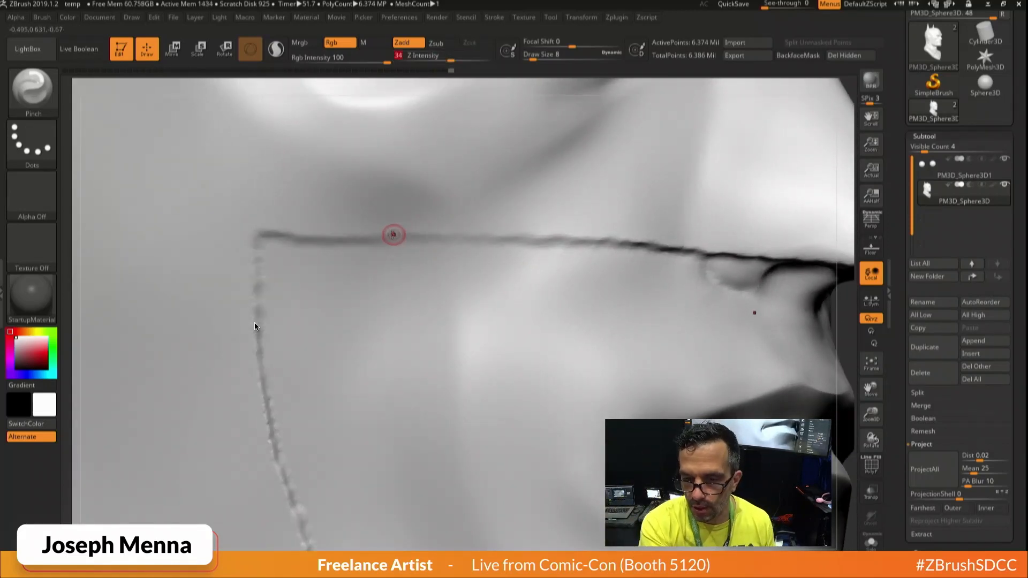
pyautogui.moveTo(393, 234); pyautogui.dragTo(501, 236)
pyautogui.moveTo(429, 235); pyautogui.dragTo(513, 237)
pyautogui.moveTo(455, 238); pyautogui.dragTo(551, 238)
pyautogui.moveTo(481, 236)
pyautogui.mouseDown()
pyautogui.moveTo(714, 244)
pyautogui.moveTo(758, 257)
pyautogui.mouseUp()
pyautogui.keyDown('alt'); pyautogui.moveTo(757, 257); pyautogui.dragTo(584, 248, button='right'); pyautogui.keyUp('alt')
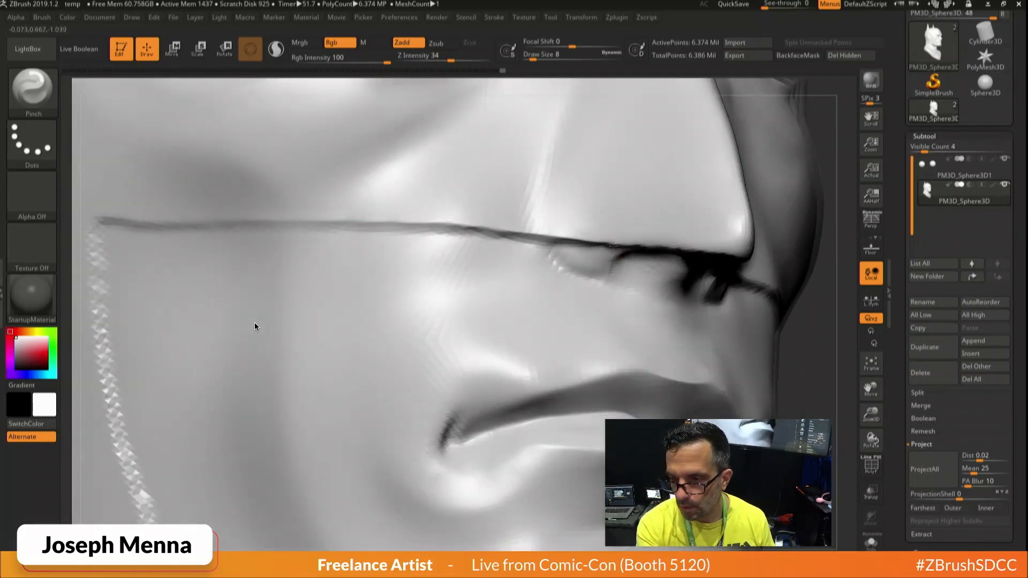
# Sharpen the cowl's horizontal edge from the cheek corner to the nostril with further Pinch strokes and smooth the skin beneath it.
pyautogui.moveTo(603, 242); pyautogui.dragTo(616, 241)
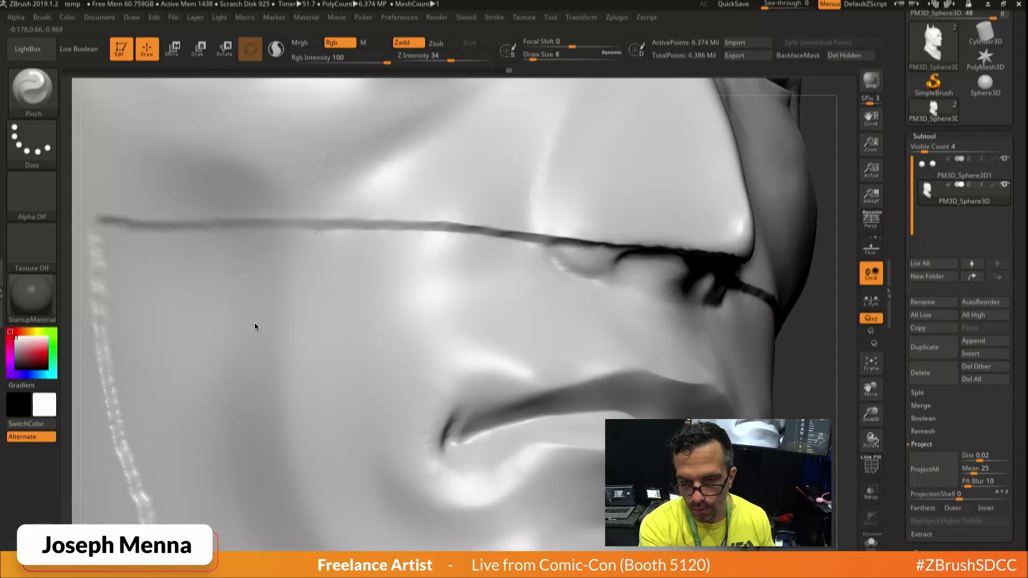
pyautogui.moveTo(253, 227); pyautogui.dragTo(223, 231)
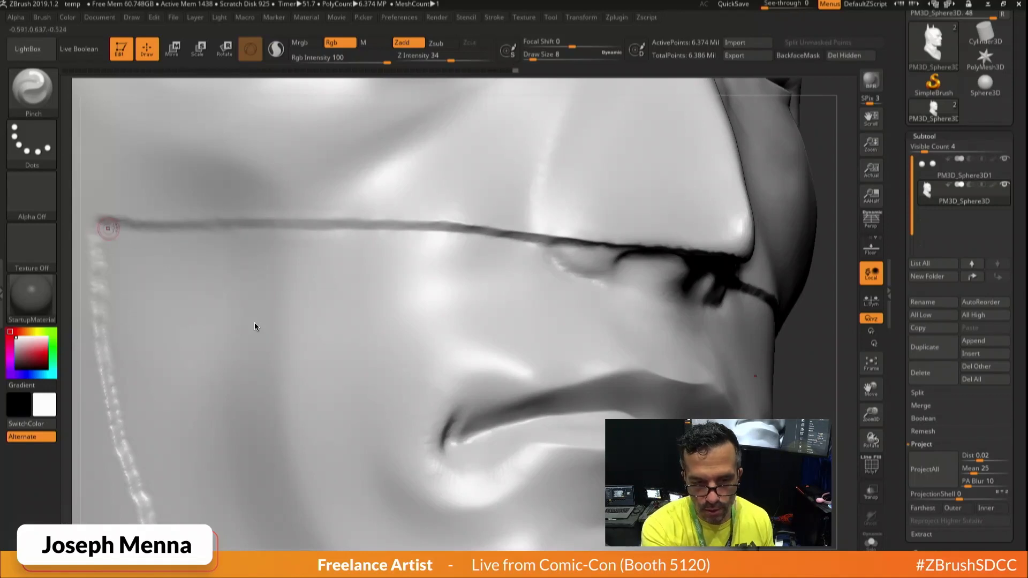
pyautogui.moveTo(109, 228)
pyautogui.mouseDown()
pyautogui.moveTo(235, 229)
pyautogui.moveTo(144, 221)
pyautogui.moveTo(163, 220)
pyautogui.mouseUp()
pyautogui.moveTo(167, 219); pyautogui.dragTo(480, 224)
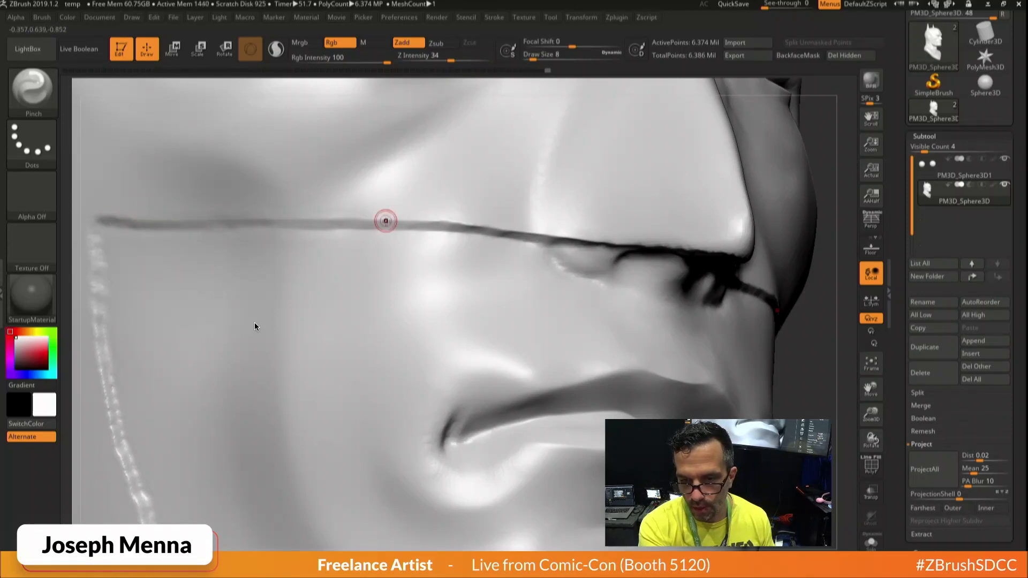
pyautogui.moveTo(380, 232)
pyautogui.keyDown('shift'); pyautogui.mouseDown()
pyautogui.moveTo(358, 233)
pyautogui.moveTo(361, 241)
pyautogui.mouseUp(); pyautogui.keyUp('shift')
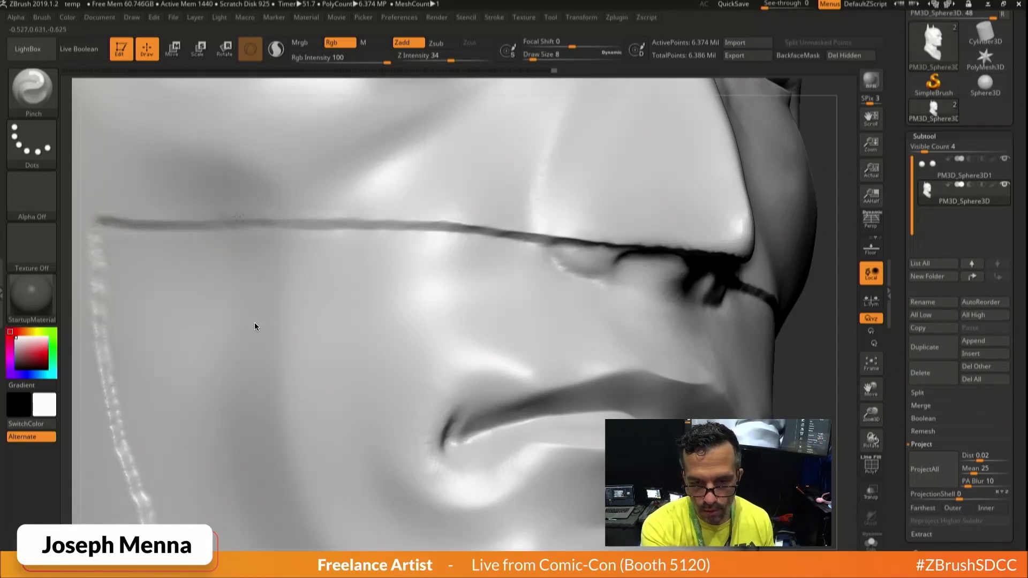
pyautogui.moveTo(231, 220)
pyautogui.mouseDown()
pyautogui.moveTo(449, 223)
pyautogui.moveTo(542, 238)
pyautogui.mouseUp()
# Try pinching and smoothing the upper part of the cowl's vertical cheek edge, and undo those strokes.
pyautogui.keyDown('ctrl'); pyautogui.moveTo(544, 275); pyautogui.dragTo(506, 276, button='right'); pyautogui.keyUp('ctrl')
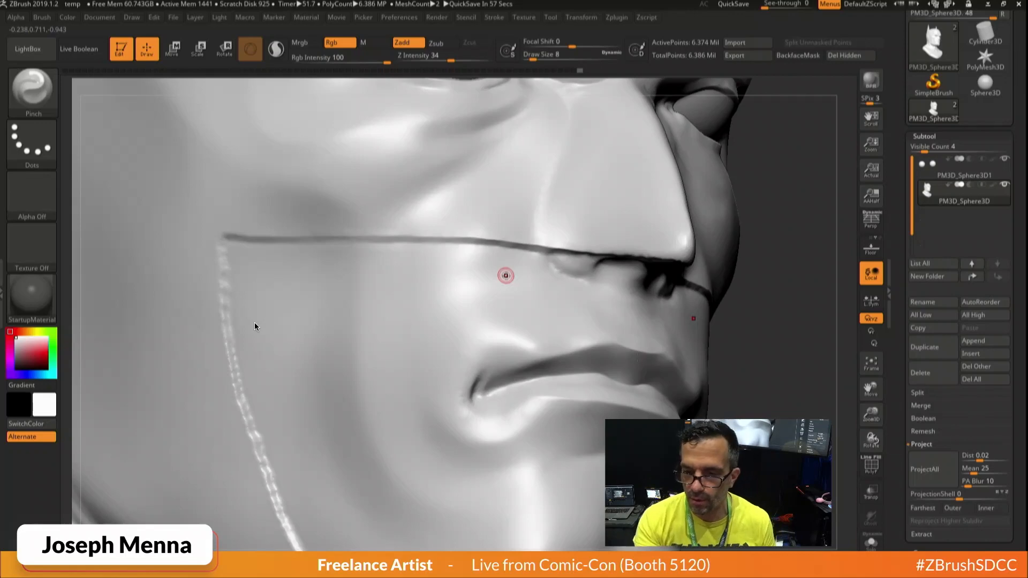
pyautogui.keyDown('ctrl'); pyautogui.moveTo(505, 275); pyautogui.dragTo(407, 330, button='right'); pyautogui.keyUp('ctrl')
pyautogui.keyDown('alt'); pyautogui.moveTo(616, 386); pyautogui.dragTo(473, 363, button='right'); pyautogui.keyUp('alt')
pyautogui.keyDown('ctrl'); pyautogui.moveTo(562, 307); pyautogui.dragTo(490, 300, button='right'); pyautogui.keyUp('ctrl')
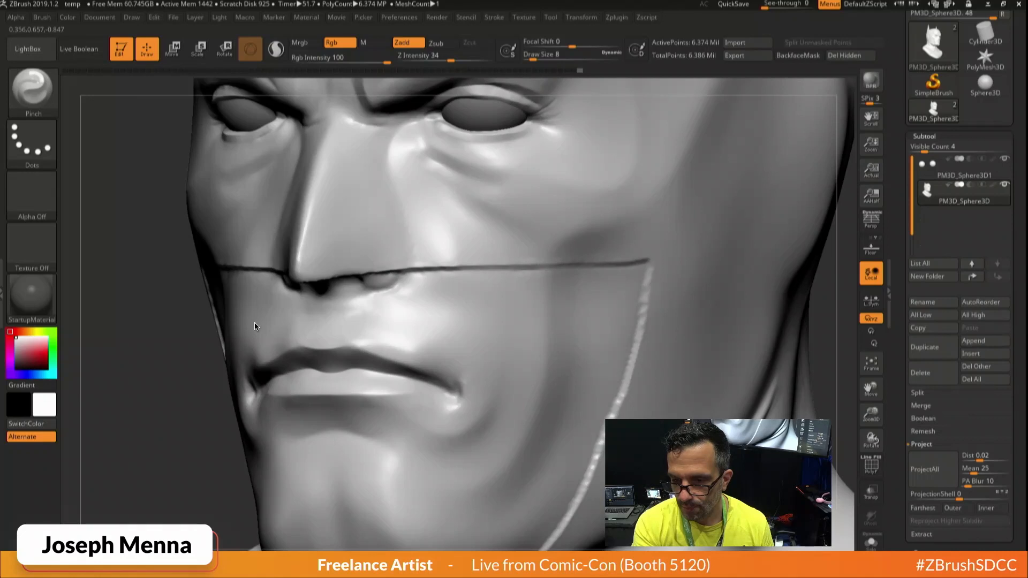
pyautogui.keyDown('ctrl'); pyautogui.moveTo(473, 275); pyautogui.dragTo(488, 390, button='right'); pyautogui.keyUp('ctrl')
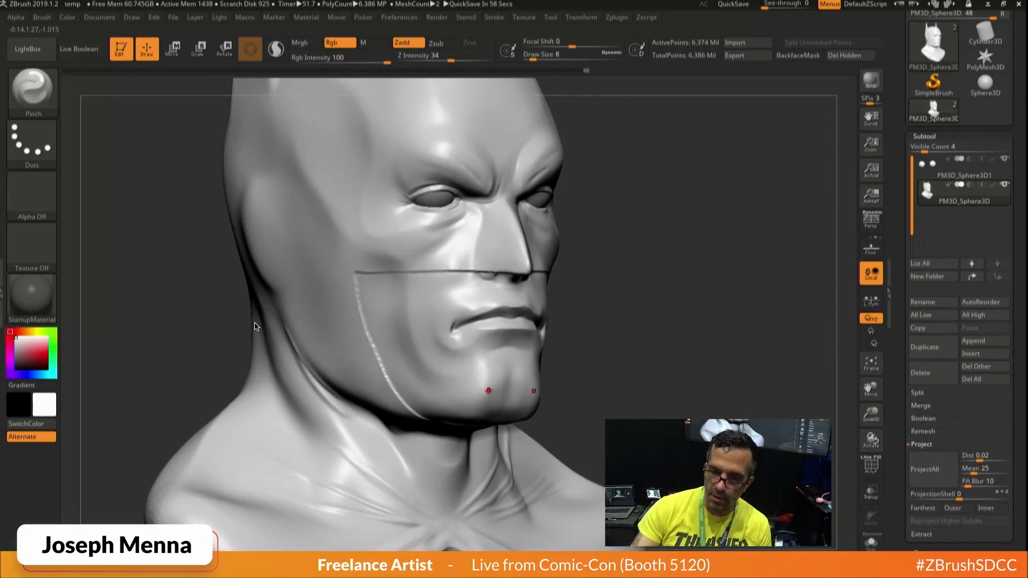
pyautogui.keyDown('ctrl'); pyautogui.moveTo(379, 313); pyautogui.dragTo(390, 350, button='right'); pyautogui.keyUp('ctrl')
pyautogui.moveTo(333, 243); pyautogui.dragTo(334, 252)
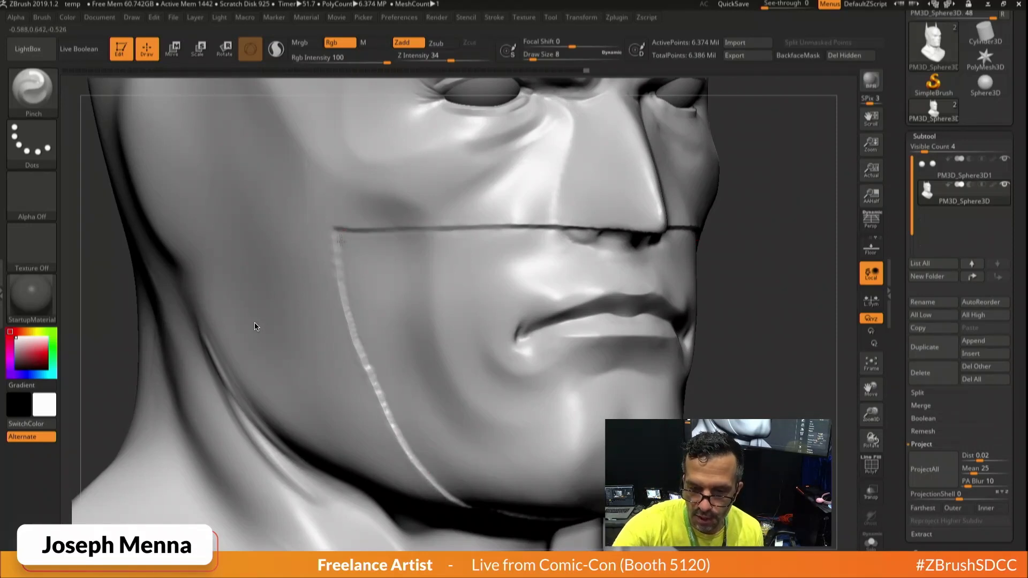
pyautogui.moveTo(340, 252); pyautogui.dragTo(342, 267)
pyautogui.hotkey('ctrl', 'z')
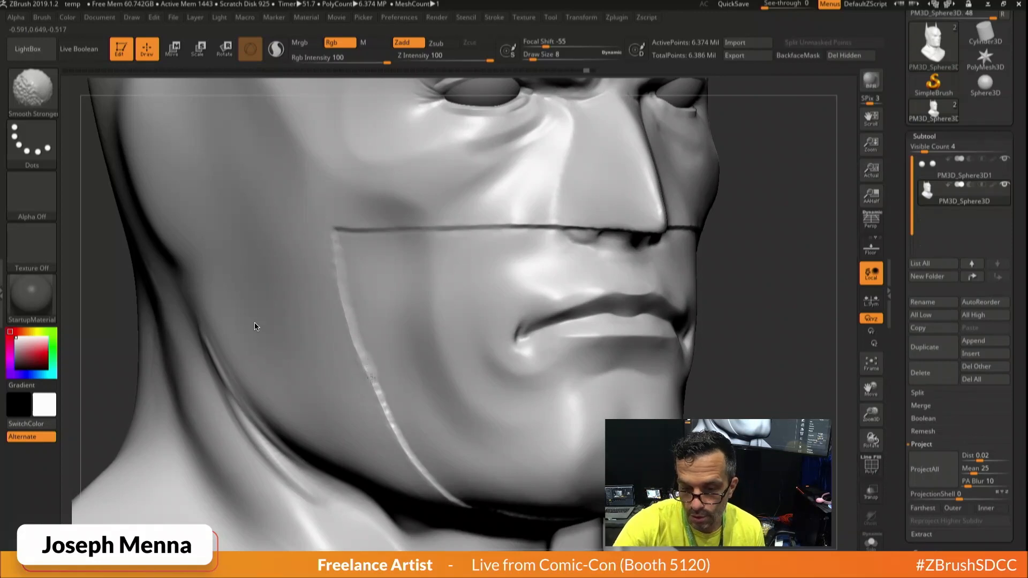
pyautogui.hotkey('ctrl', 'z')
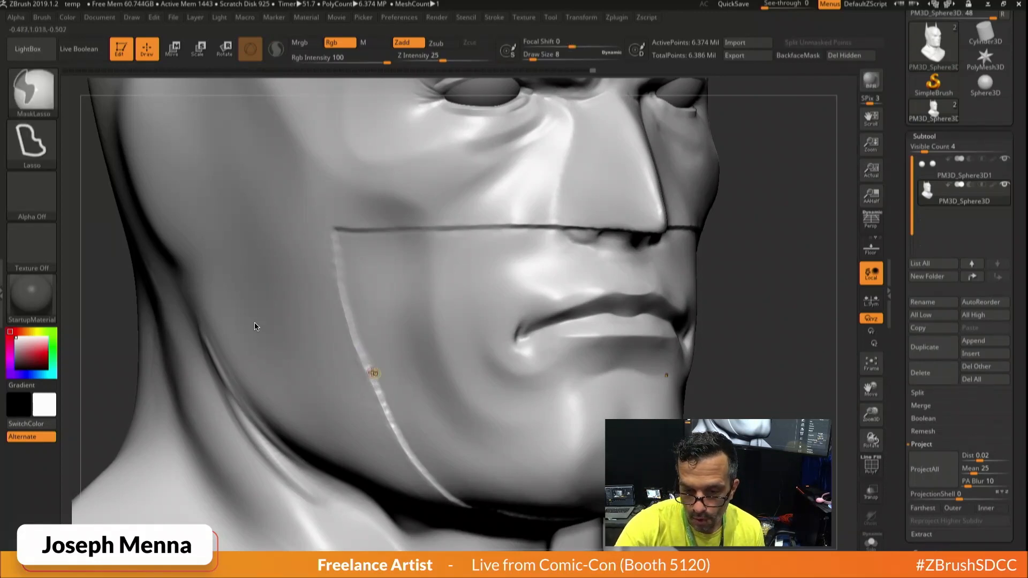
# Reduce the draw size to 6 and smooth the jagged middle of the cowl's edge running down to the jaw.
pyautogui.press('space')
pyautogui.click(371, 365)
pyautogui.press('shift')
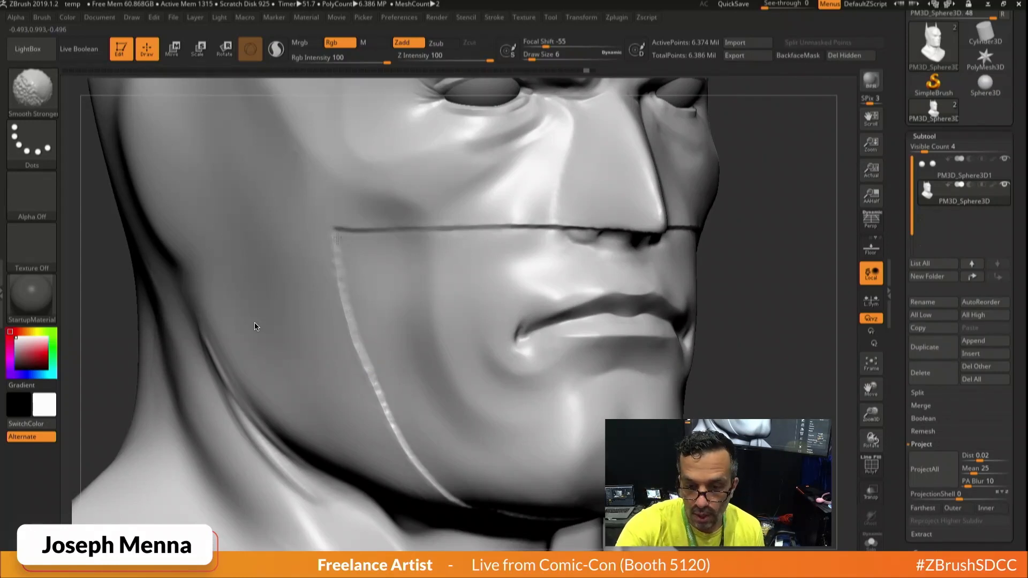
pyautogui.keyDown('shift'); pyautogui.moveTo(359, 344); pyautogui.dragTo(381, 399); pyautogui.keyUp('shift')
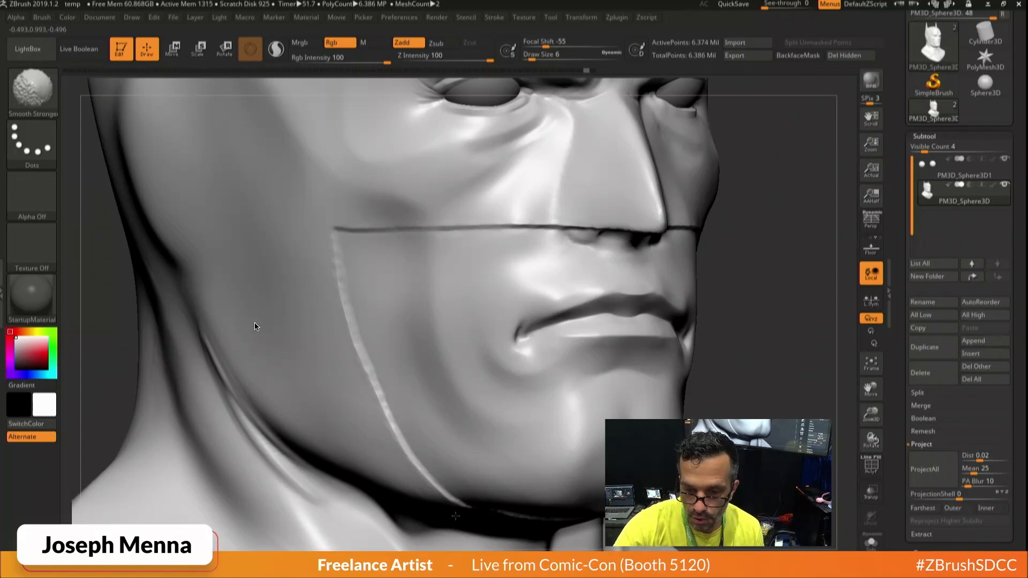
# Set the Pinch brush to draw size 9 and tighten the cowl's edge from the cheek corner to the jaw, smoothing its uneven spots.
pyautogui.press('space')
pyautogui.click(346, 244)
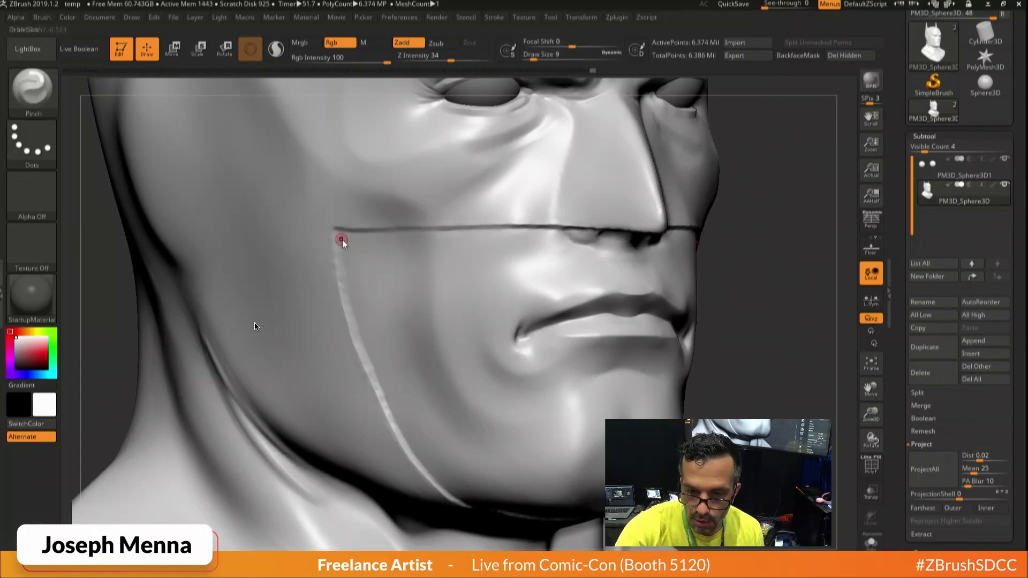
pyautogui.press('space')
pyautogui.click(344, 244)
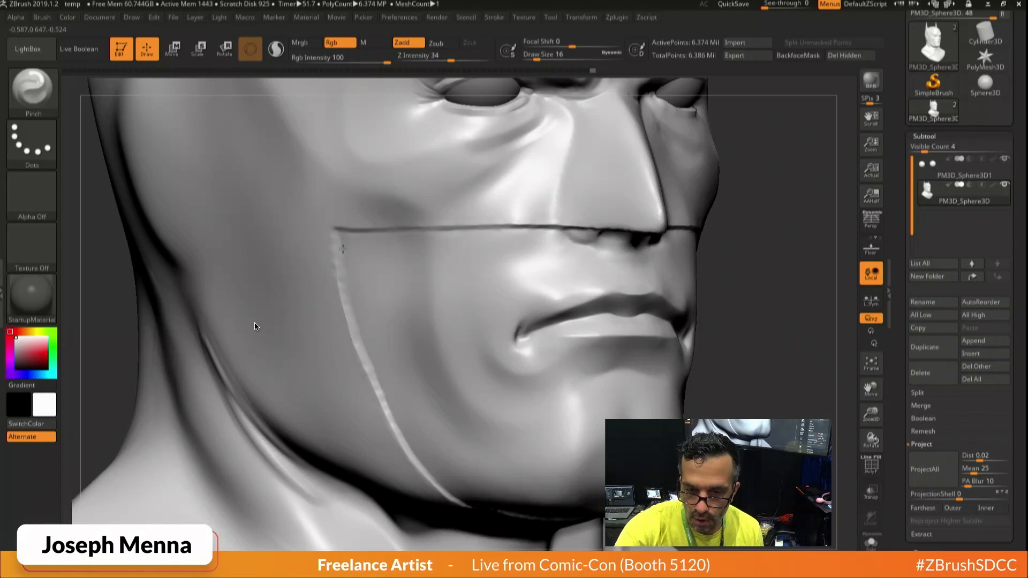
pyautogui.press('ctrl')
pyautogui.press('space')
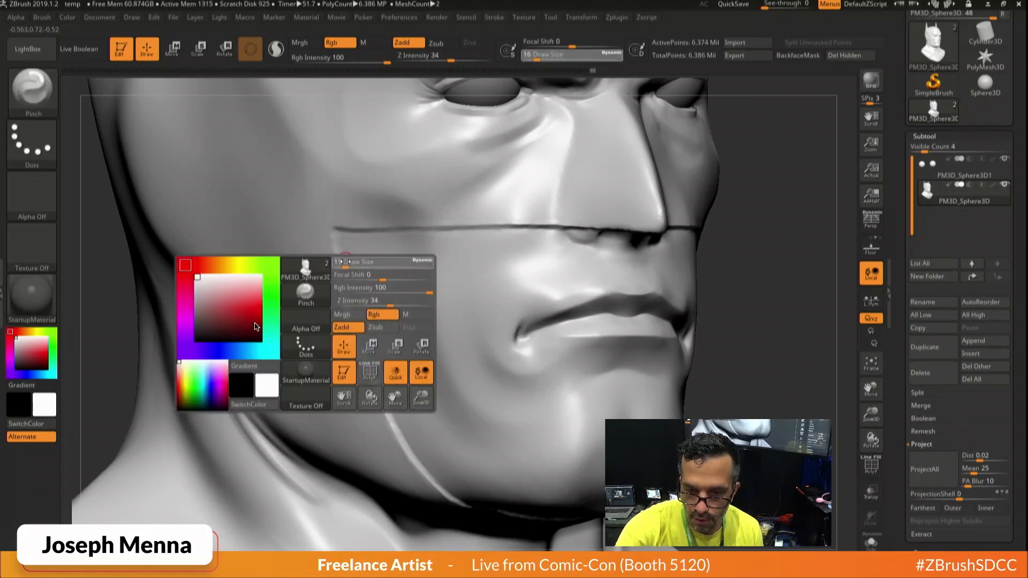
pyautogui.click(345, 261)
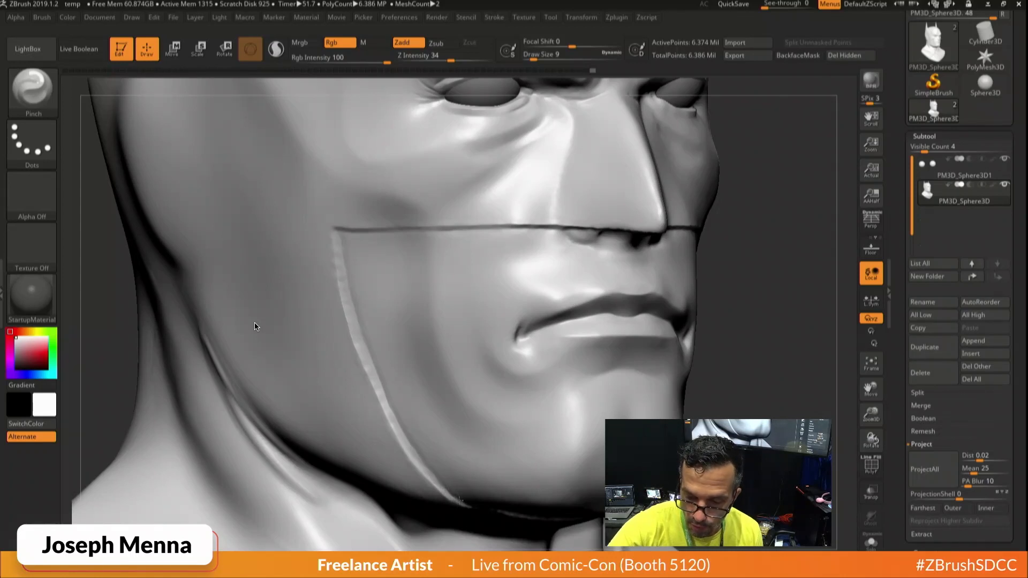
pyautogui.moveTo(429, 463)
pyautogui.keyDown('shift'); pyautogui.mouseDown()
pyautogui.moveTo(402, 438)
pyautogui.moveTo(407, 451)
pyautogui.moveTo(362, 368)
pyautogui.mouseUp(); pyautogui.keyUp('shift')
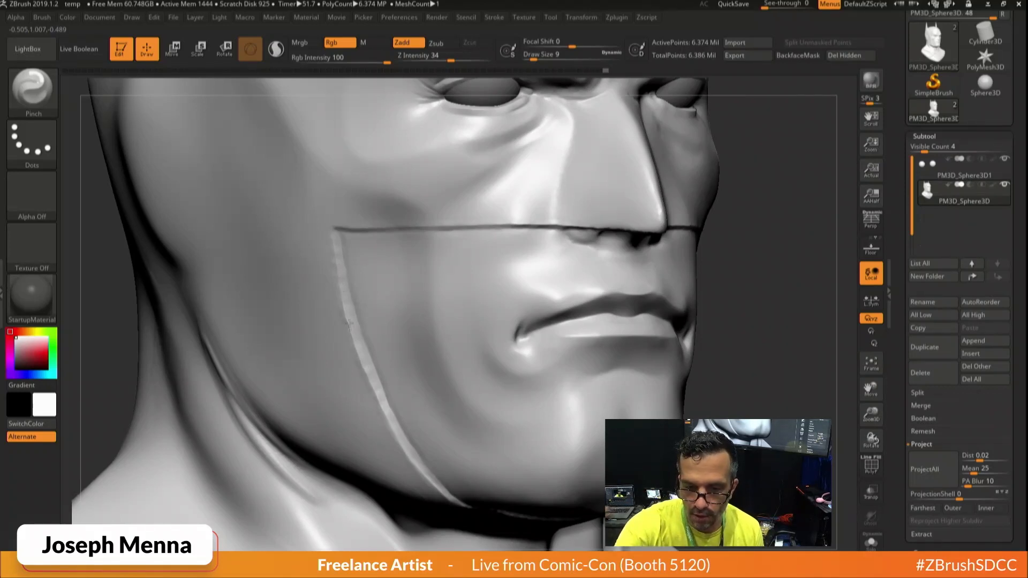
pyautogui.keyDown('shift'); pyautogui.moveTo(352, 334); pyautogui.dragTo(343, 324); pyautogui.keyUp('shift')
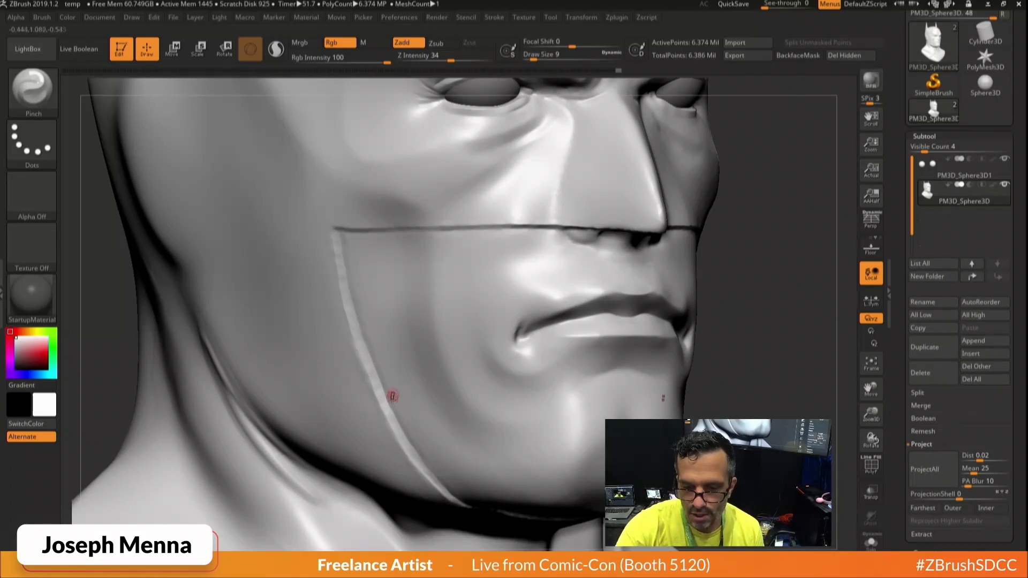
# Set the Pinch brush to draw size 35 and refine the front plane of the chin with pinch and smooth strokes.
pyautogui.moveTo(464, 329)
pyautogui.keyDown('ctrl'); pyautogui.mouseDown(button='right')
pyautogui.moveTo(536, 268)
pyautogui.moveTo(594, 235)
pyautogui.moveTo(535, 263)
pyautogui.moveTo(560, 319)
pyautogui.moveTo(503, 320)
pyautogui.moveTo(542, 318)
pyautogui.moveTo(562, 332)
pyautogui.moveTo(532, 345)
pyautogui.mouseUp(button='right'); pyautogui.keyUp('ctrl')
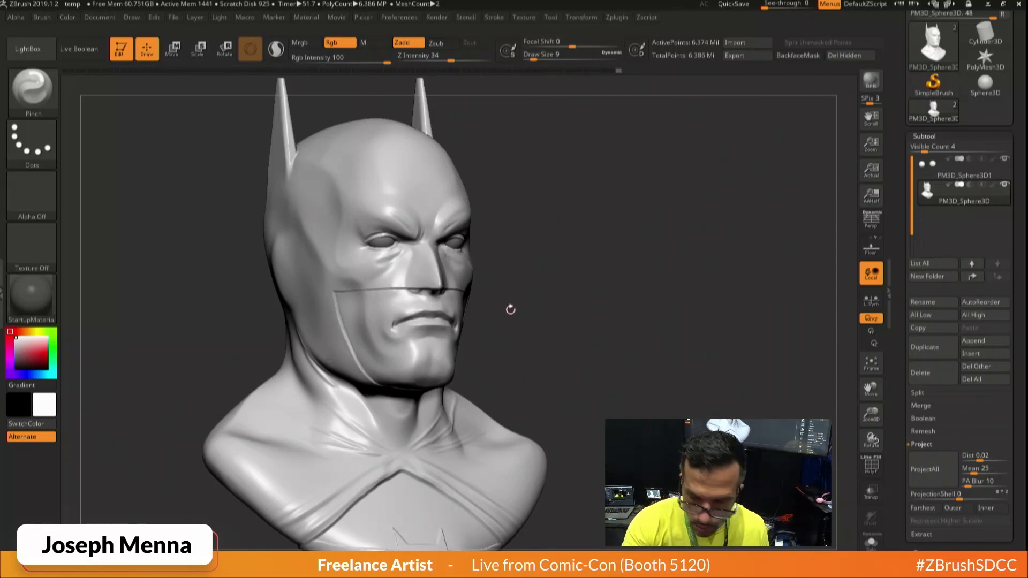
pyautogui.moveTo(510, 309); pyautogui.dragTo(559, 337)
pyautogui.press('ctrl')
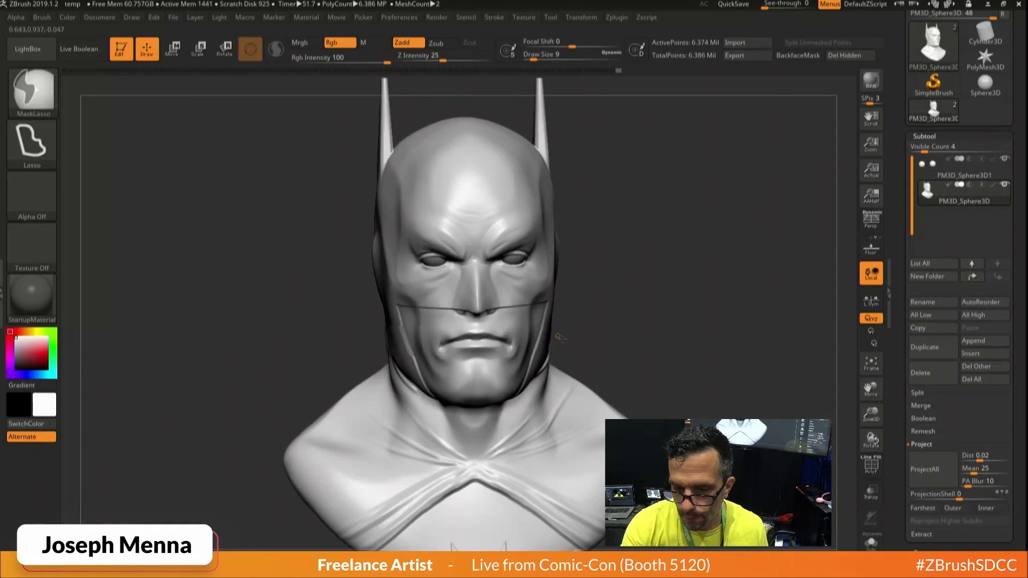
pyautogui.moveTo(559, 337)
pyautogui.keyDown('ctrl'); pyautogui.mouseDown(button='right')
pyautogui.moveTo(596, 346)
pyautogui.moveTo(599, 260)
pyautogui.moveTo(648, 247)
pyautogui.mouseUp(button='right'); pyautogui.keyUp('ctrl')
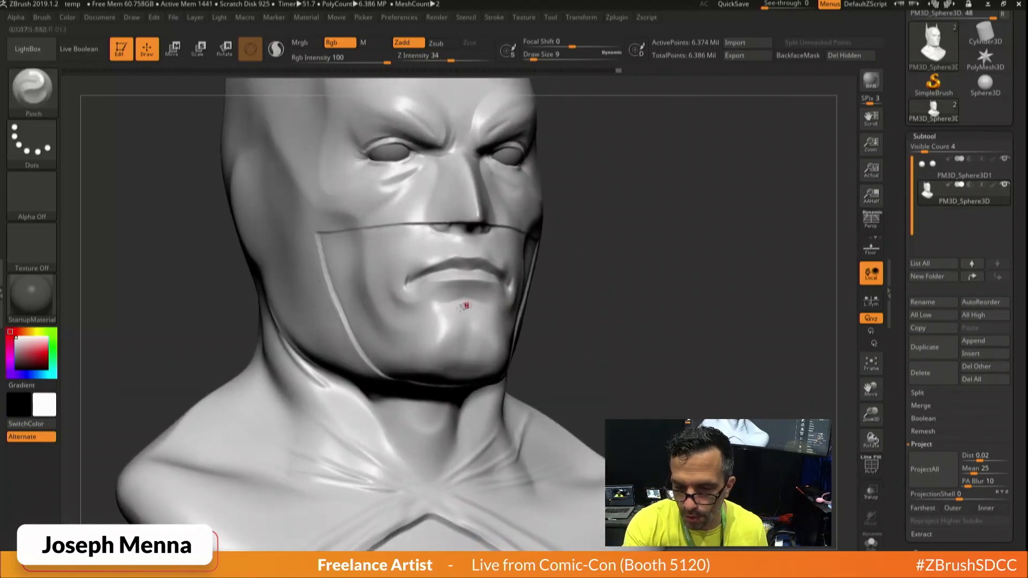
pyautogui.press('space')
pyautogui.moveTo(466, 306)
pyautogui.mouseDown()
pyautogui.moveTo(450, 308)
pyautogui.moveTo(459, 308)
pyautogui.moveTo(448, 333)
pyautogui.mouseUp()
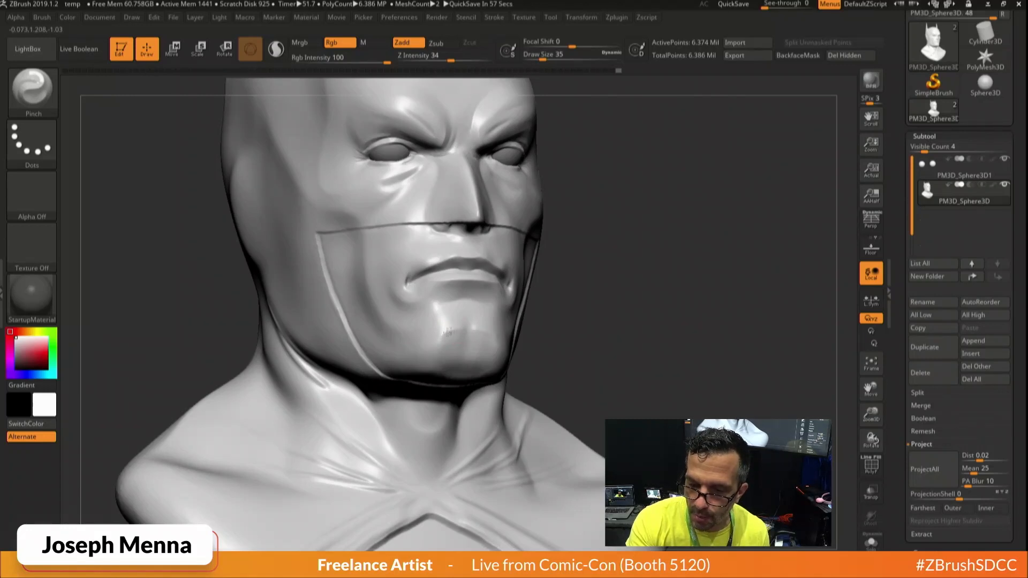
pyautogui.keyDown('shift'); pyautogui.moveTo(443, 340); pyautogui.dragTo(372, 404, button='right'); pyautogui.keyUp('shift')
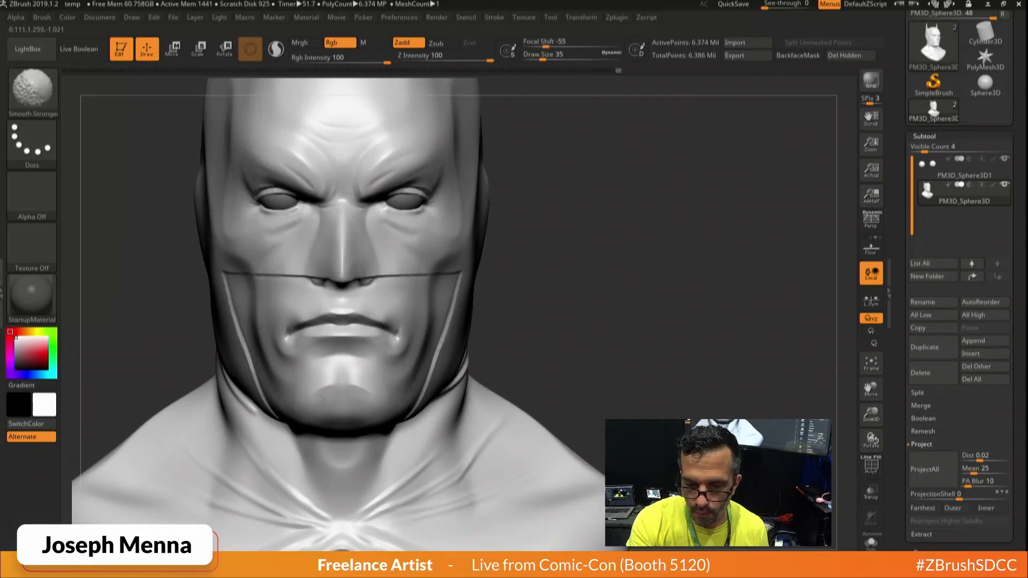
pyautogui.keyDown('ctrl'); pyautogui.moveTo(341, 393); pyautogui.dragTo(492, 354, button='right'); pyautogui.keyUp('ctrl')
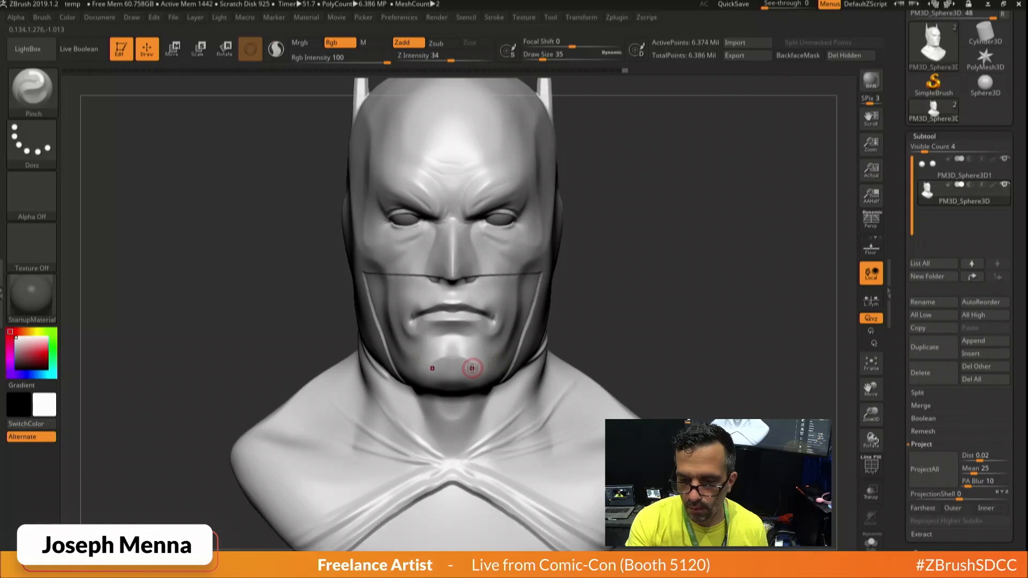
pyautogui.keyDown('shift'); pyautogui.moveTo(471, 367); pyautogui.dragTo(474, 364); pyautogui.keyUp('shift')
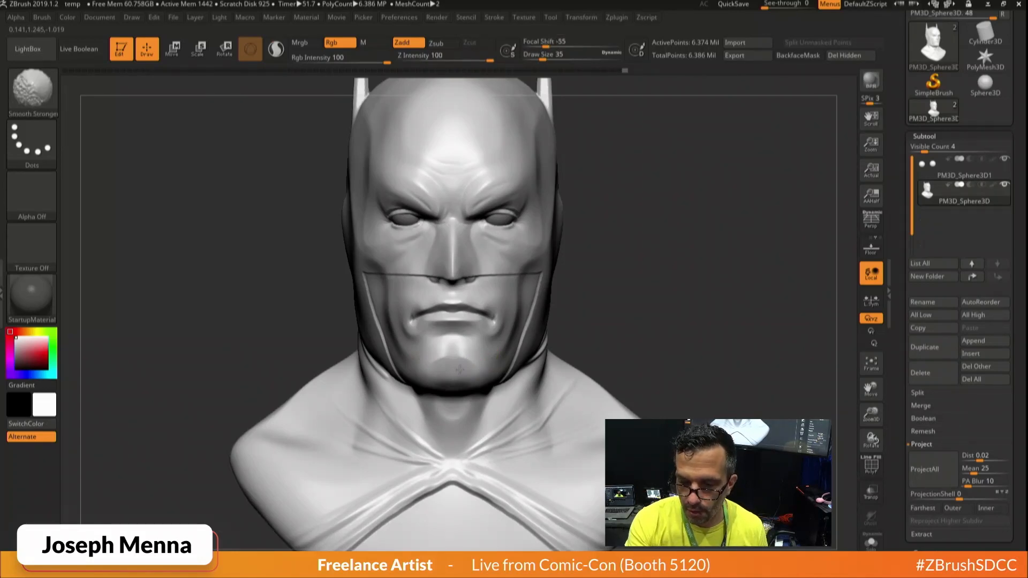
pyautogui.moveTo(481, 370)
pyautogui.keyDown('ctrl'); pyautogui.mouseDown(button='right')
pyautogui.moveTo(488, 390)
pyautogui.moveTo(484, 378)
pyautogui.mouseUp(button='right'); pyautogui.keyUp('ctrl')
pyautogui.moveTo(446, 351)
pyautogui.mouseDown()
pyautogui.moveTo(431, 358)
pyautogui.moveTo(447, 353)
pyautogui.mouseUp()
# Examine the whole bust in profile, front and three-quarter views to judge the chin and the cowl edges.
pyautogui.moveTo(482, 393)
pyautogui.keyDown('ctrl'); pyautogui.mouseDown(button='right')
pyautogui.moveTo(471, 370)
pyautogui.moveTo(459, 394)
pyautogui.moveTo(487, 400)
pyautogui.moveTo(462, 408)
pyautogui.moveTo(568, 371)
pyautogui.mouseUp(button='right'); pyautogui.keyUp('ctrl')
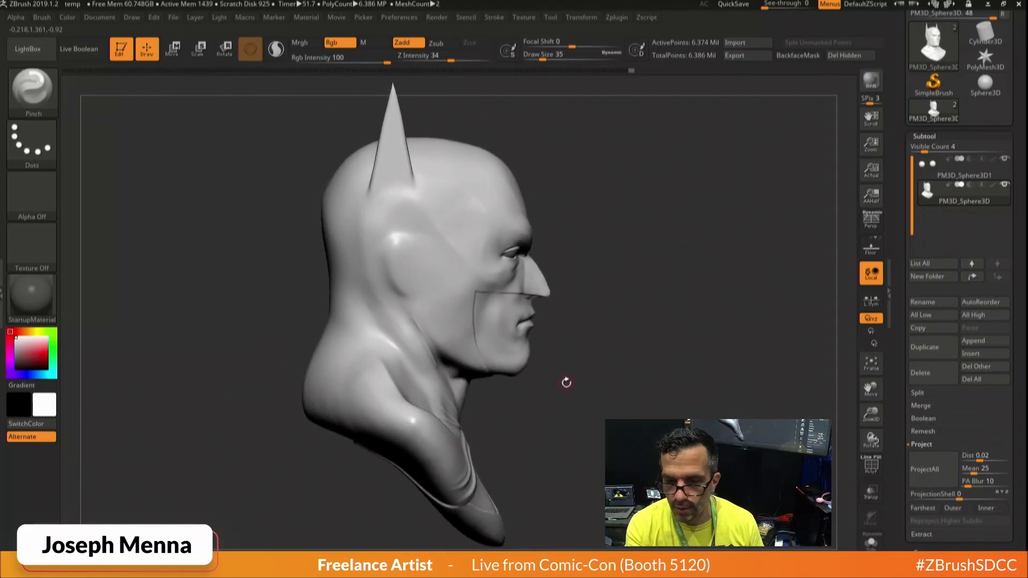
pyautogui.moveTo(577, 381); pyautogui.dragTo(518, 372, button='right')
pyautogui.keyDown('ctrl'); pyautogui.moveTo(569, 351); pyautogui.dragTo(664, 351, button='right'); pyautogui.keyUp('ctrl')
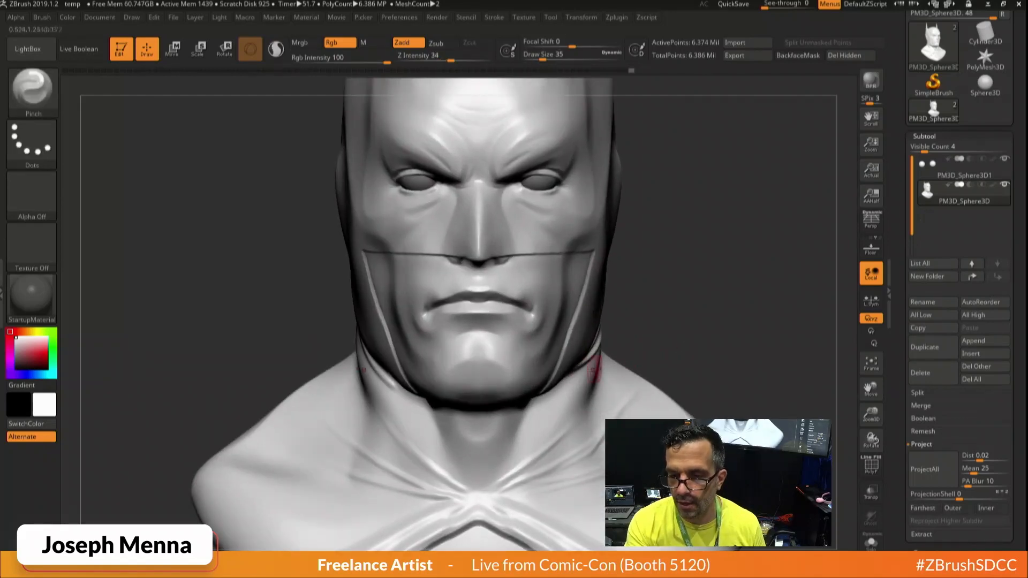
pyautogui.moveTo(558, 351); pyautogui.dragTo(514, 309, button='right')
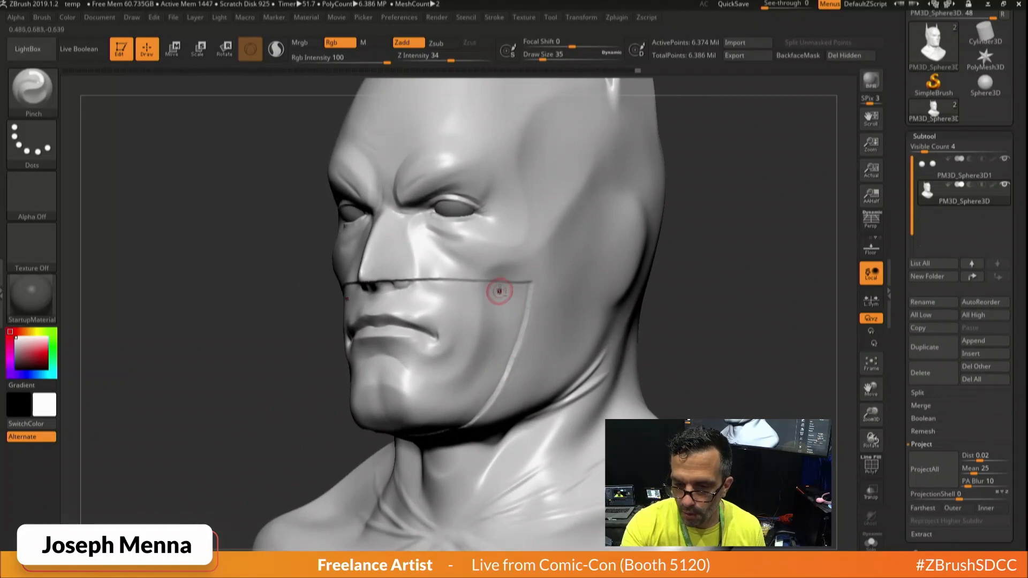
pyautogui.press('f')
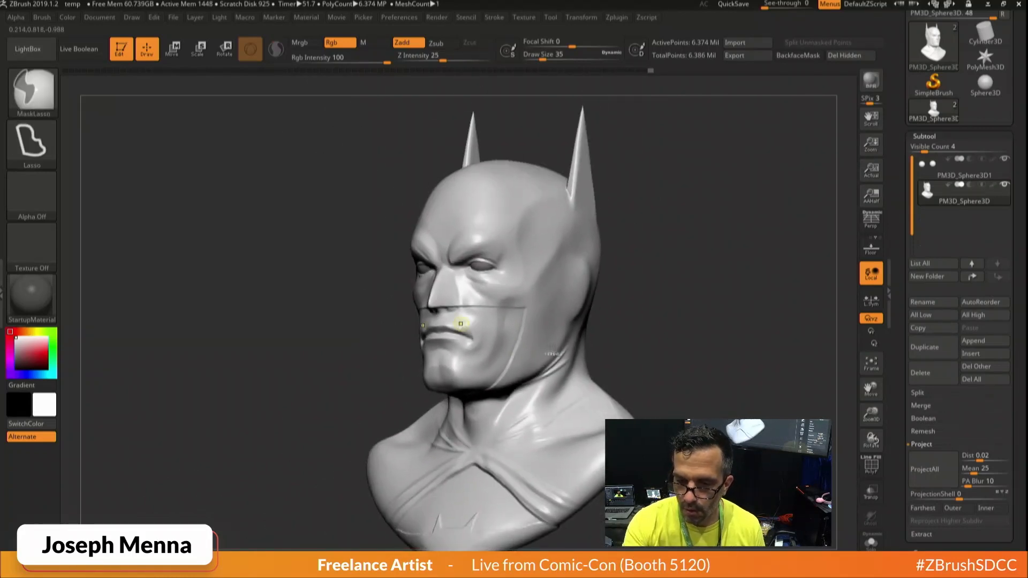
pyautogui.moveTo(475, 349); pyautogui.dragTo(567, 363, button='right')
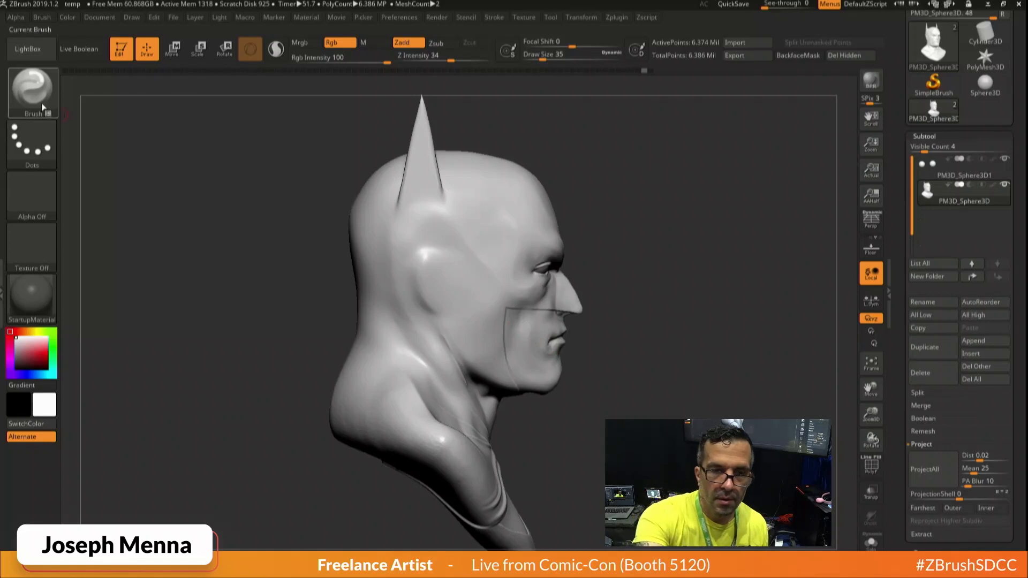
# Save the project as temp.ZPR in the 2019 Pixo Demo folder, replacing the existing file.
pyautogui.hotkey('ctrl', 'shift', 's')
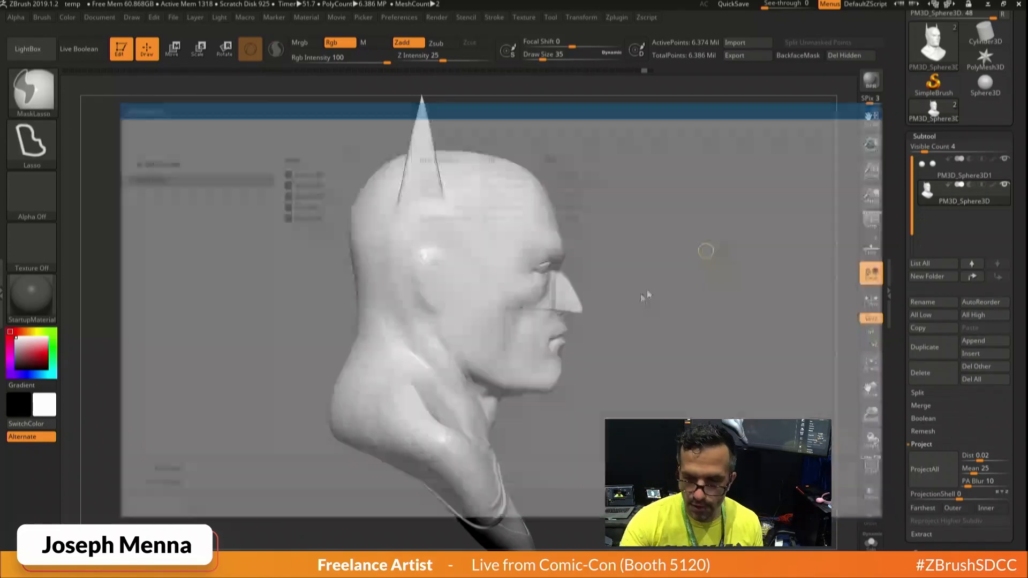
pyautogui.press('Return')
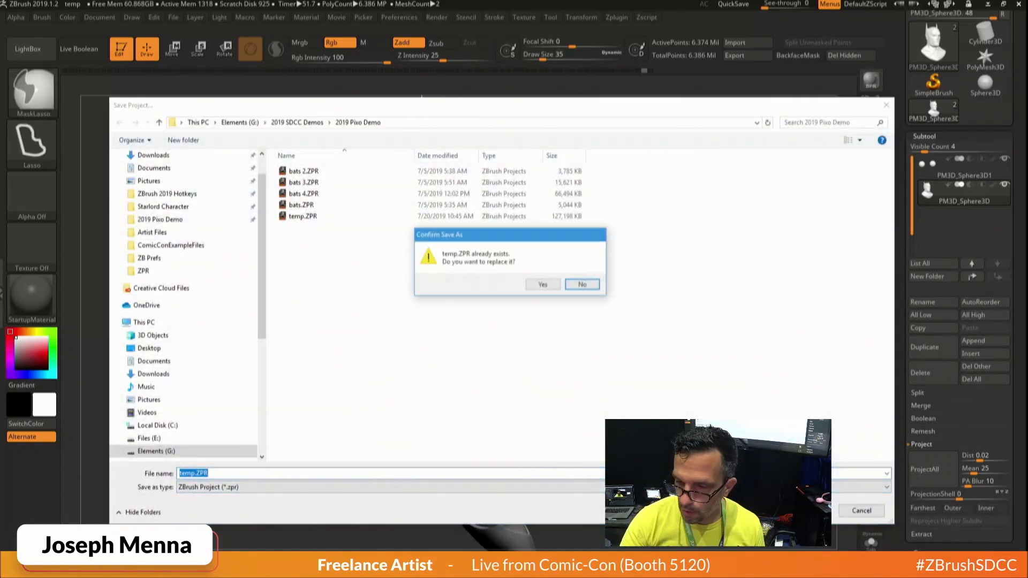
pyautogui.click(549, 288)
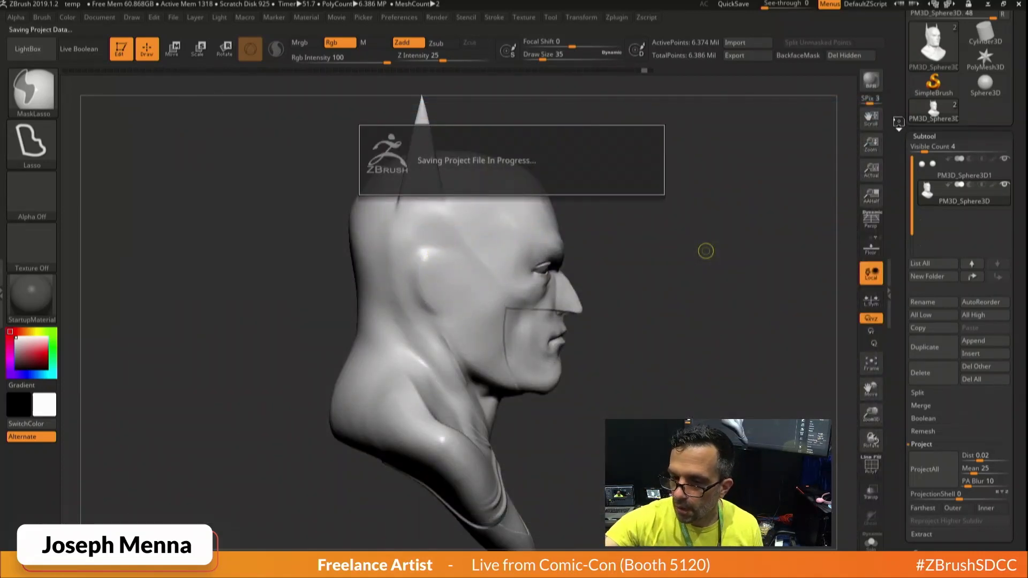
# Merge the eyes subtool down into the bust so that both form one subtool.
pyautogui.moveTo(900, 118); pyautogui.dragTo(900, 183)
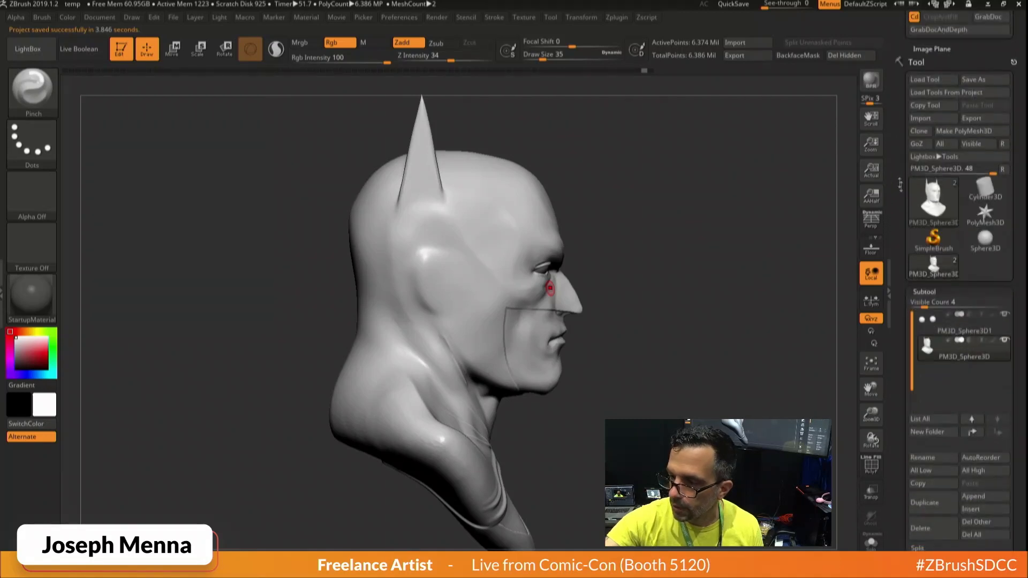
pyautogui.click(962, 326)
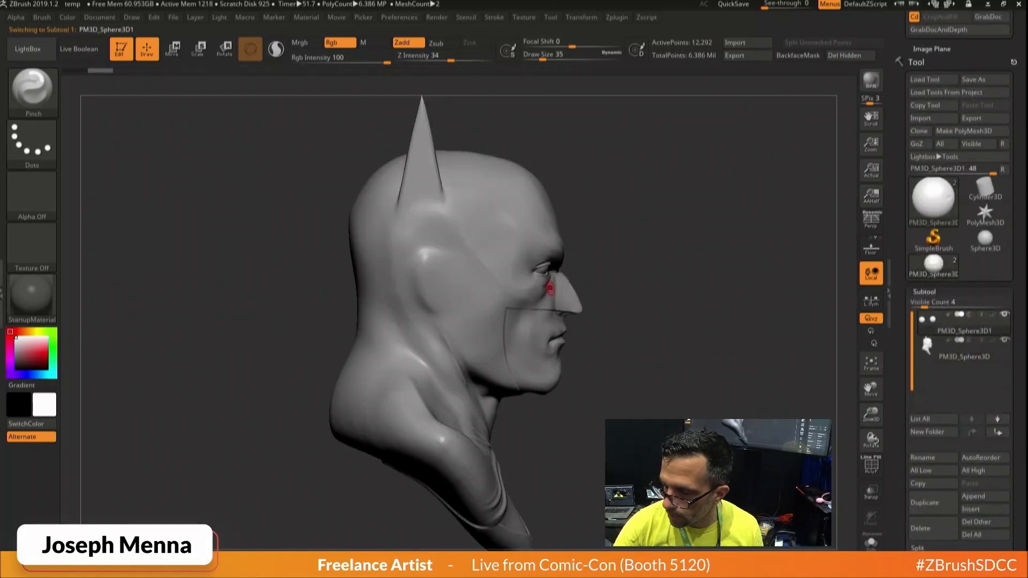
pyautogui.click(932, 528)
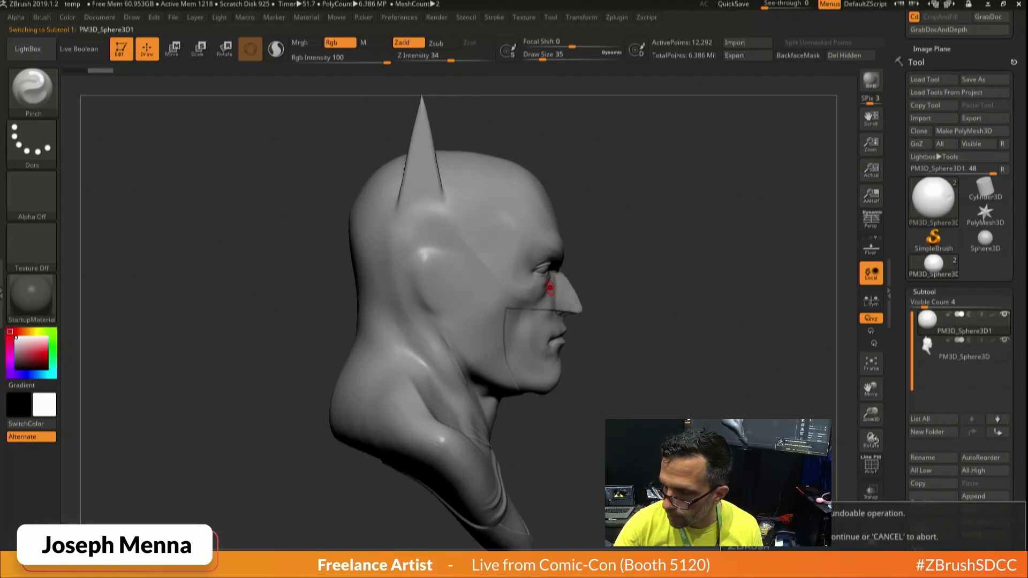
pyautogui.press('Return')
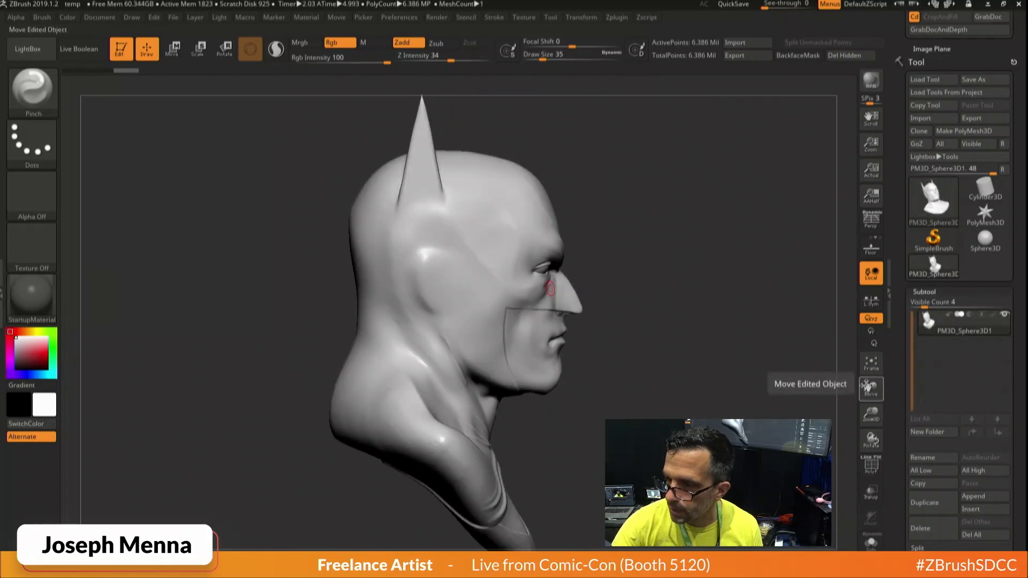
# Load a Cube3D primitive and stretch it along its vertical axis into a tall, narrow block.
pyautogui.click(928, 252)
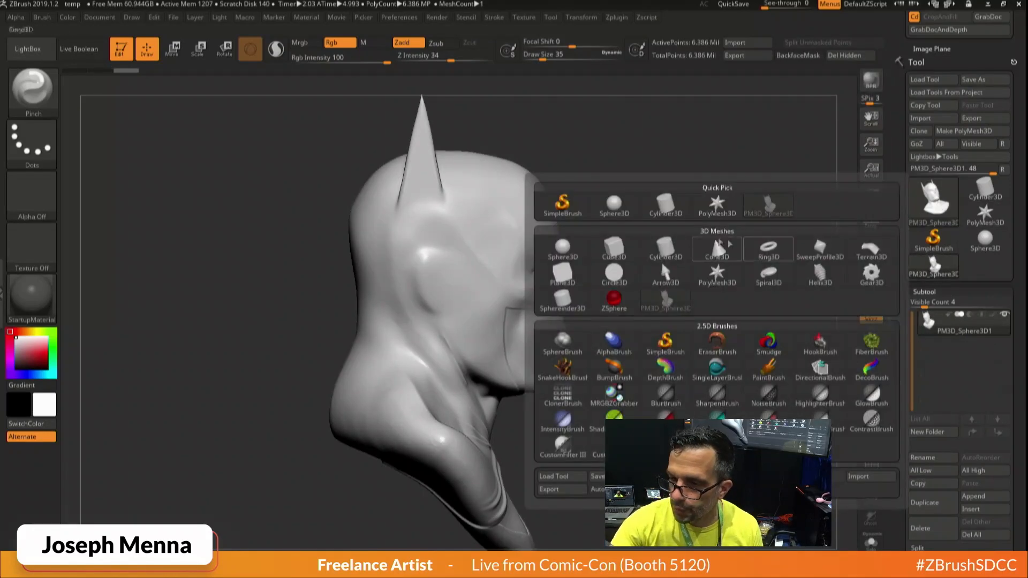
pyautogui.click(616, 250)
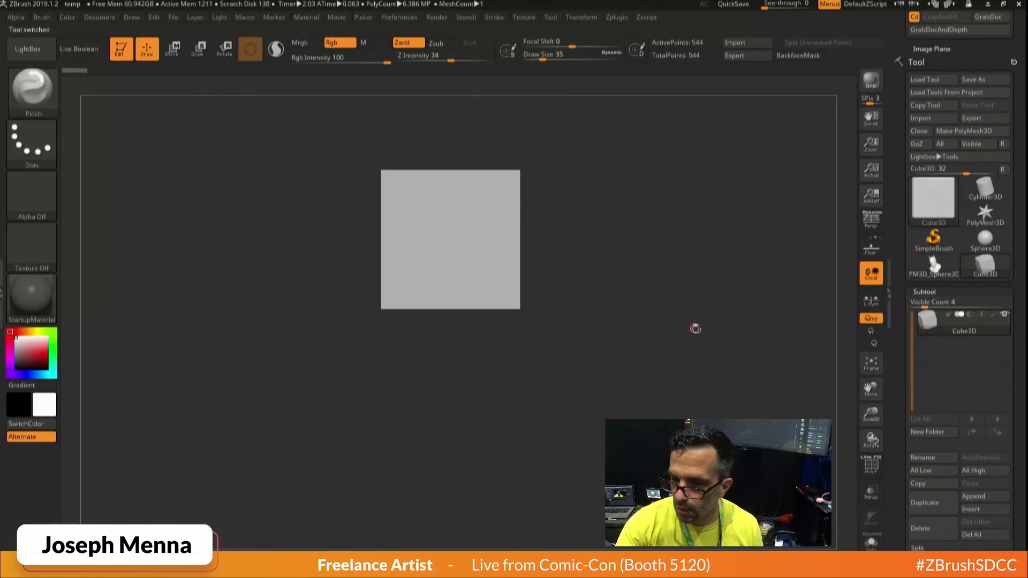
pyautogui.press('space')
pyautogui.press('w')
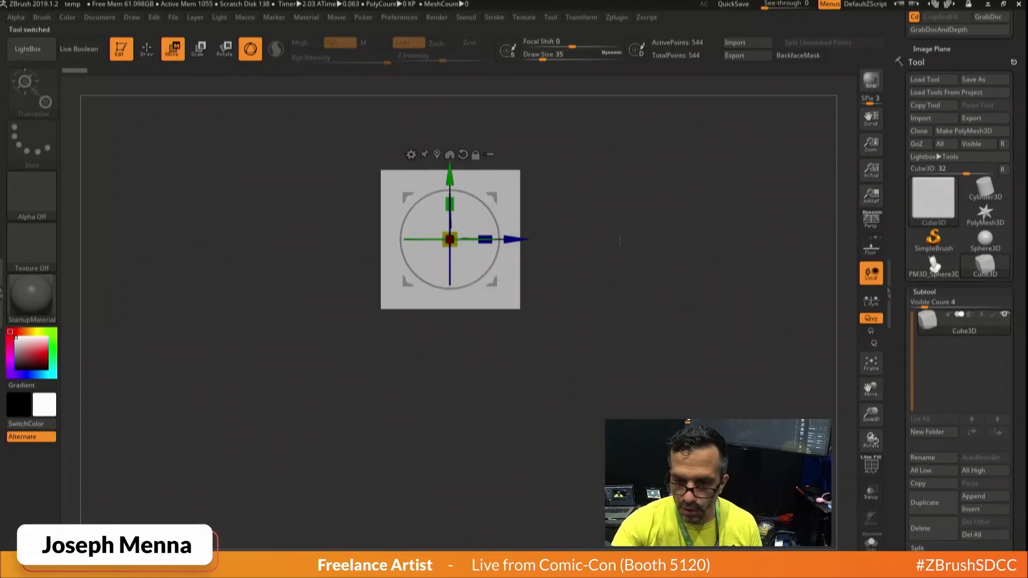
pyautogui.keyDown('alt'); pyautogui.moveTo(623, 245); pyautogui.dragTo(621, 417); pyautogui.keyUp('alt')
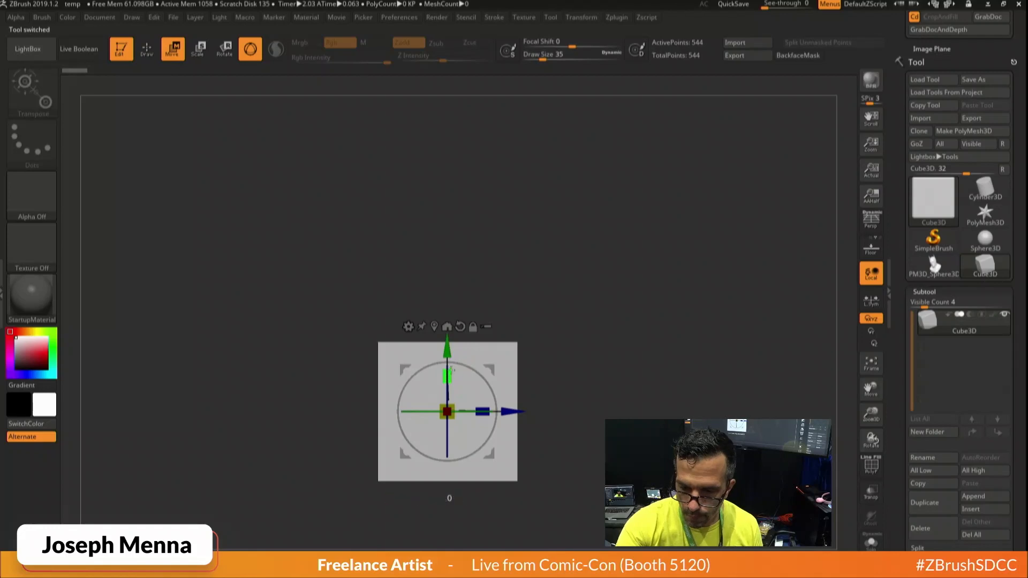
pyautogui.moveTo(448, 376); pyautogui.dragTo(471, 246)
pyautogui.keyDown('alt'); pyautogui.moveTo(569, 316); pyautogui.dragTo(585, 227); pyautogui.keyUp('alt')
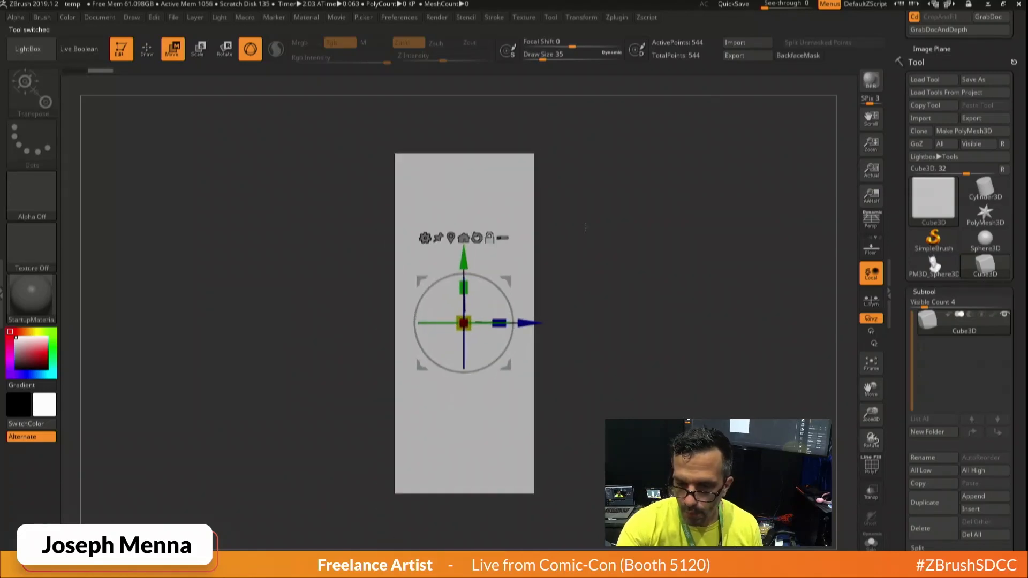
pyautogui.moveTo(467, 286); pyautogui.dragTo(466, 274)
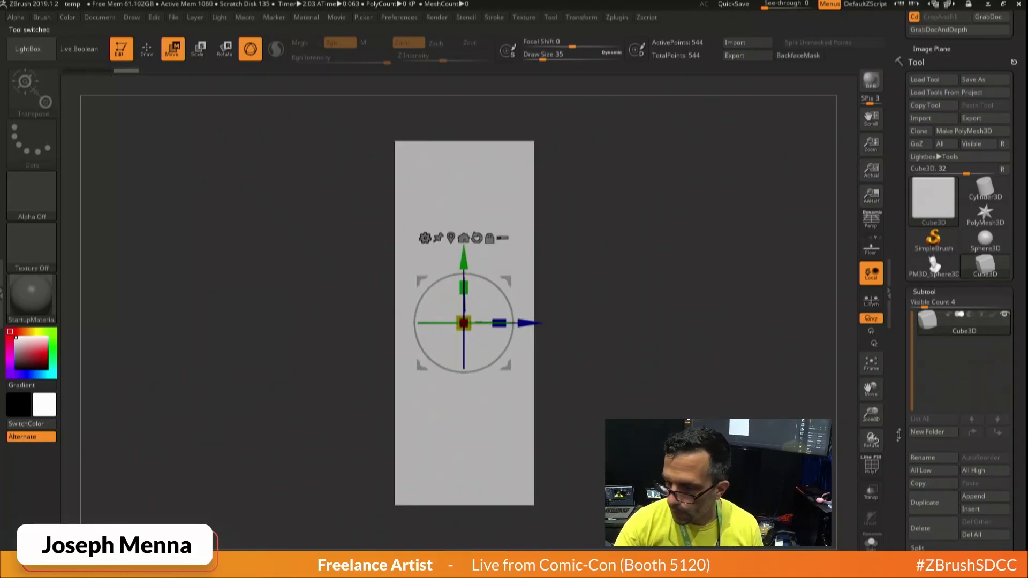
# Convert the block to a PolyMesh3D and apply a Taper deformation of 56 so that it narrows towards the top.
pyautogui.scroll(-5, 938, 381)
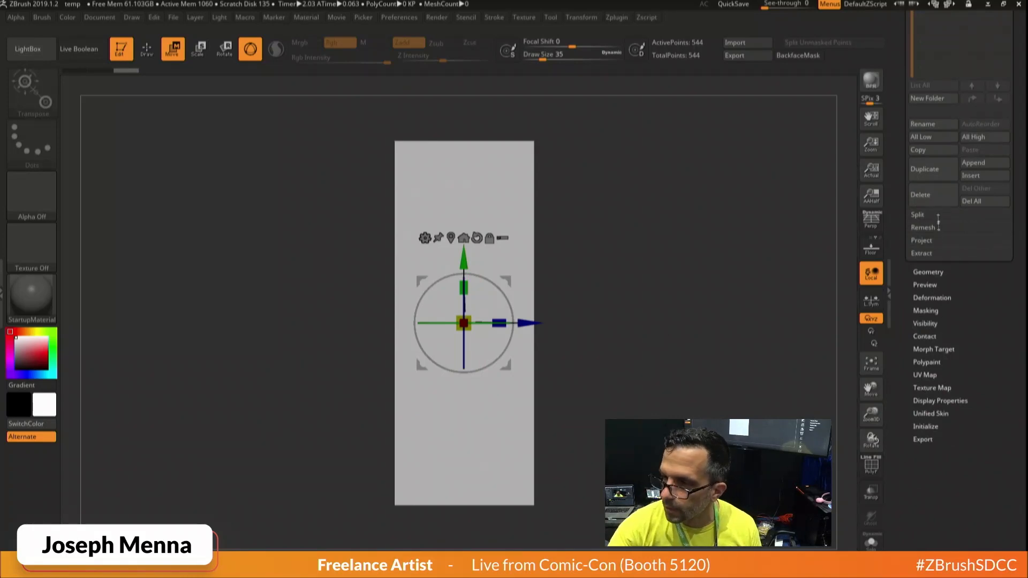
pyautogui.scroll(5, 937, 222)
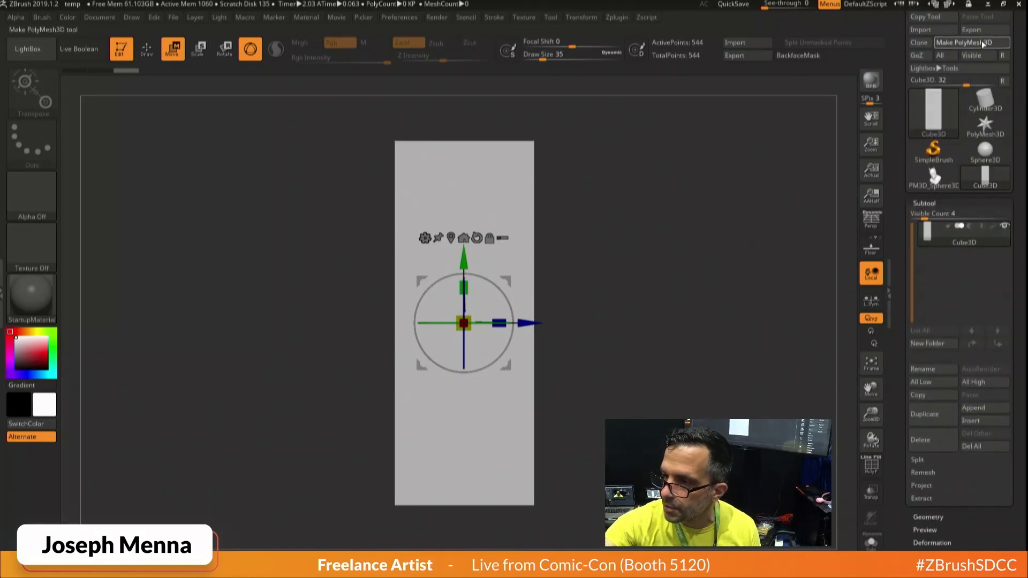
pyautogui.click(983, 43)
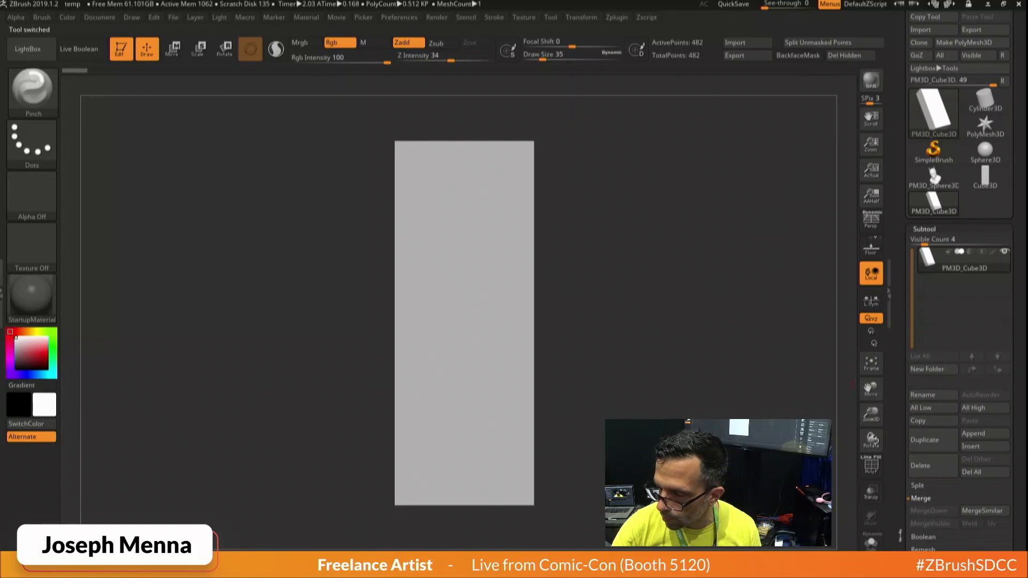
pyautogui.scroll(-3, 931, 449)
pyautogui.click(936, 530)
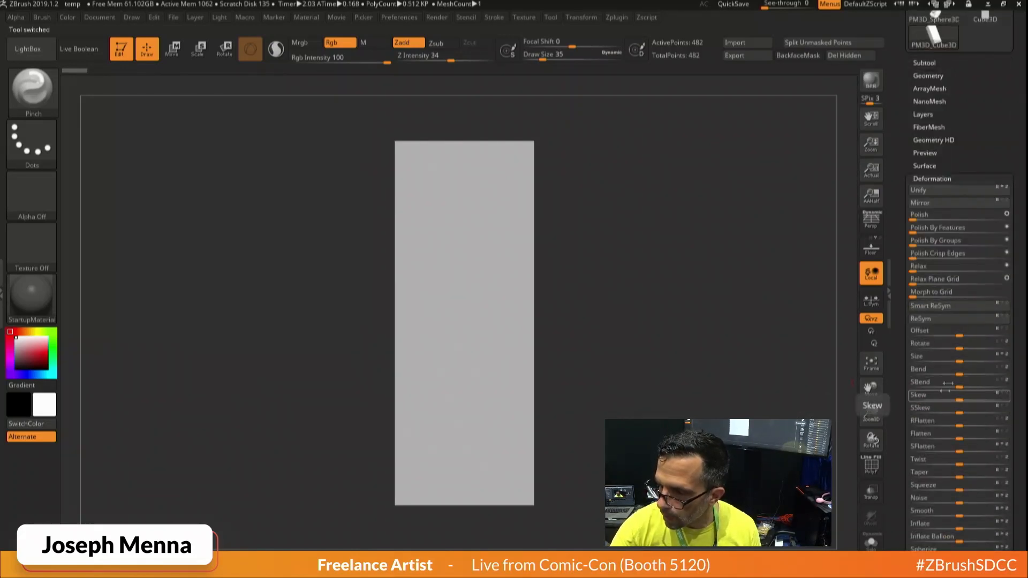
pyautogui.scroll(-1, 904, 491)
pyautogui.scroll(-3, 904, 492)
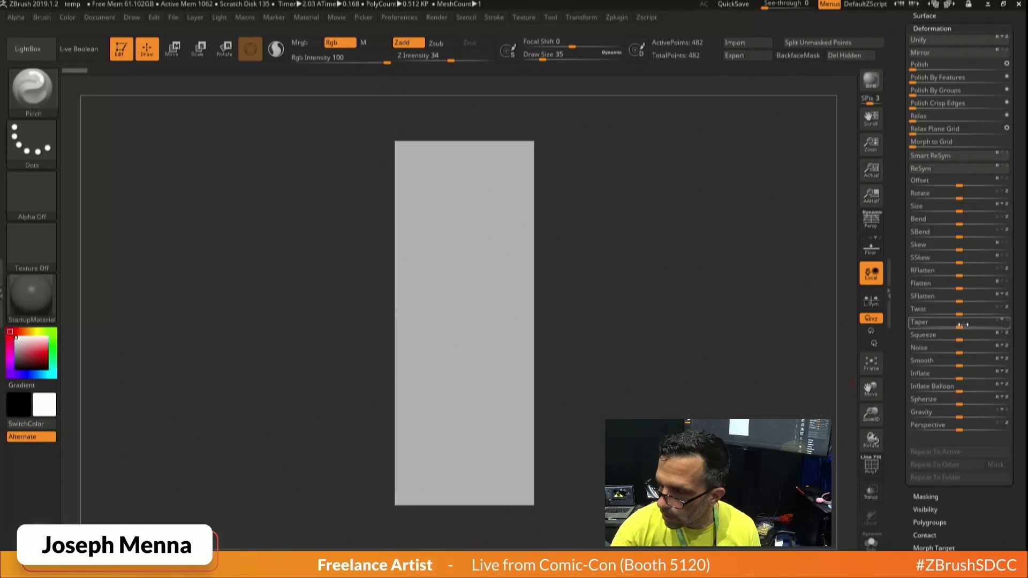
pyautogui.moveTo(967, 325); pyautogui.dragTo(983, 324)
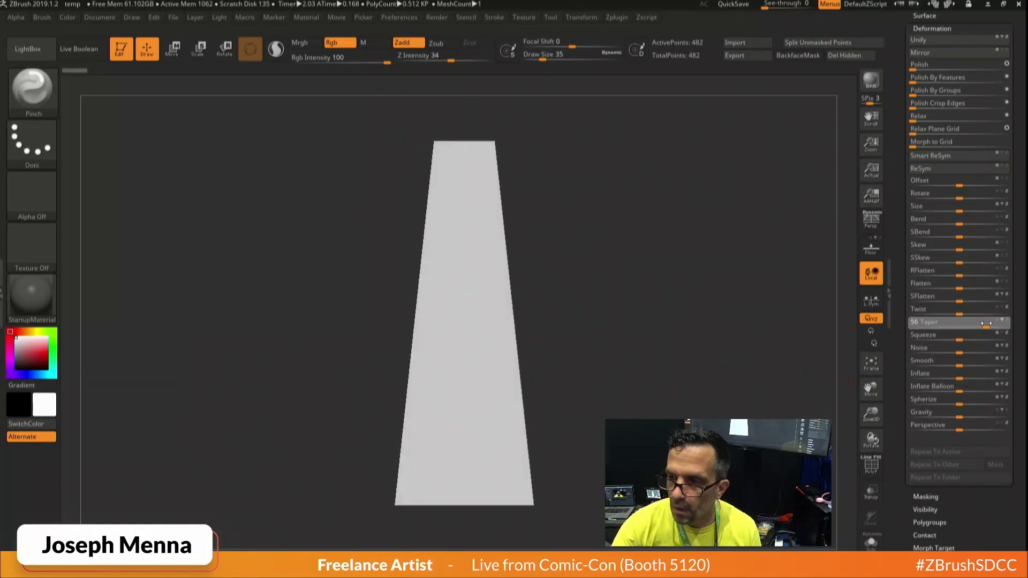
# Crease all edges of the tapered block.
pyautogui.moveTo(900, 201); pyautogui.dragTo(901, 294)
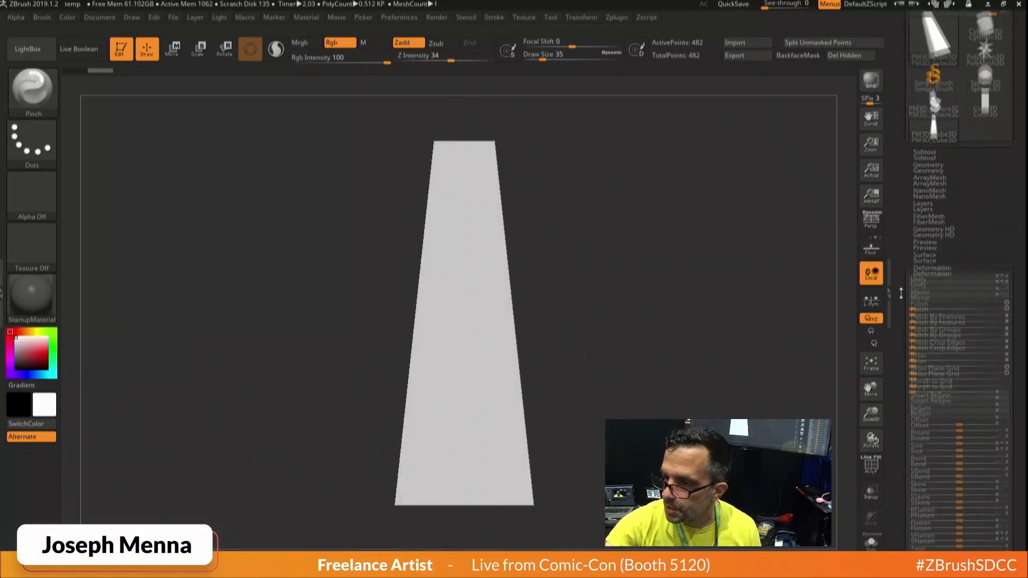
pyautogui.click(928, 172)
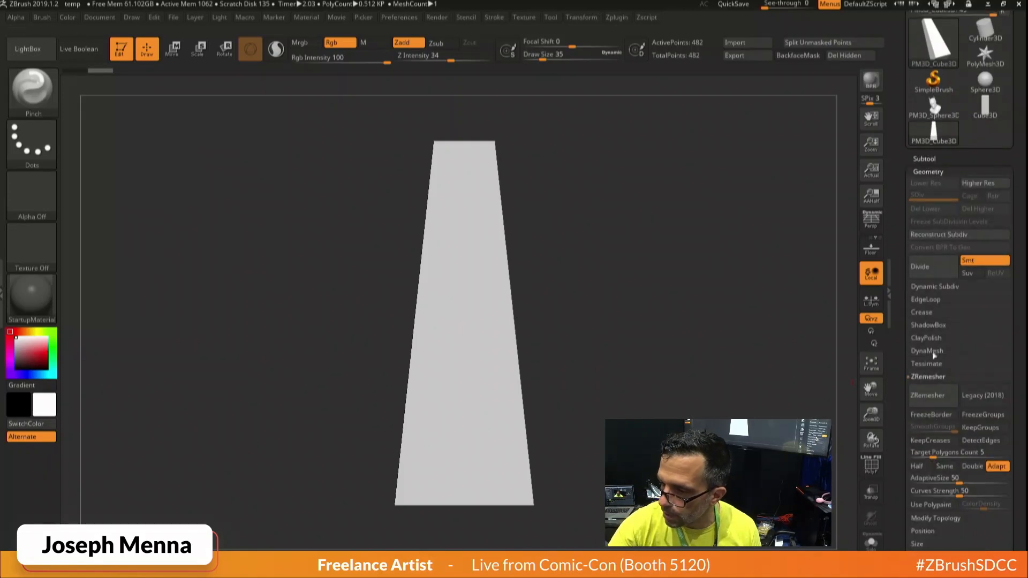
pyautogui.click(937, 311)
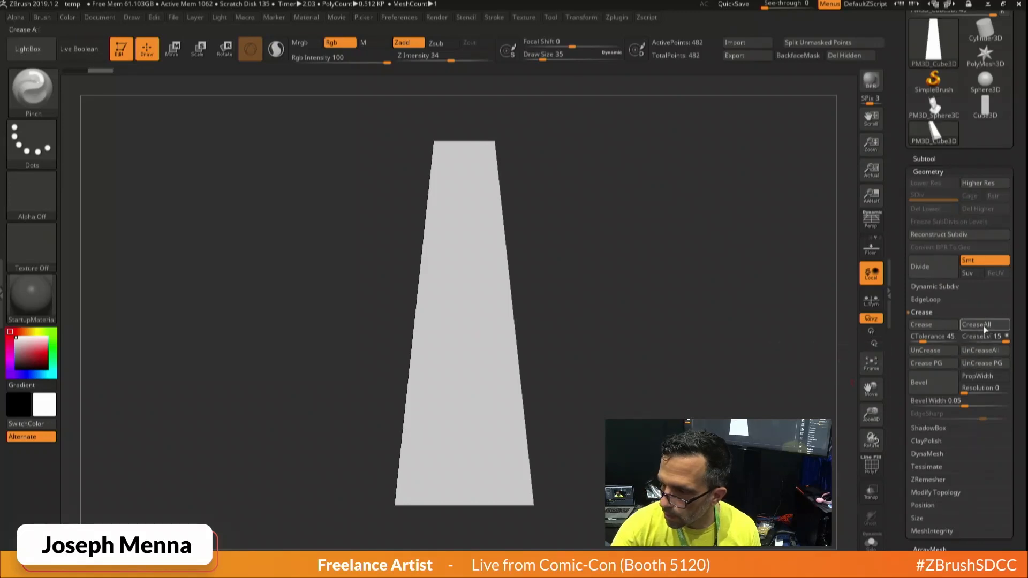
# Create a new InsertMesh brush from the tapered block.
pyautogui.click(32, 87)
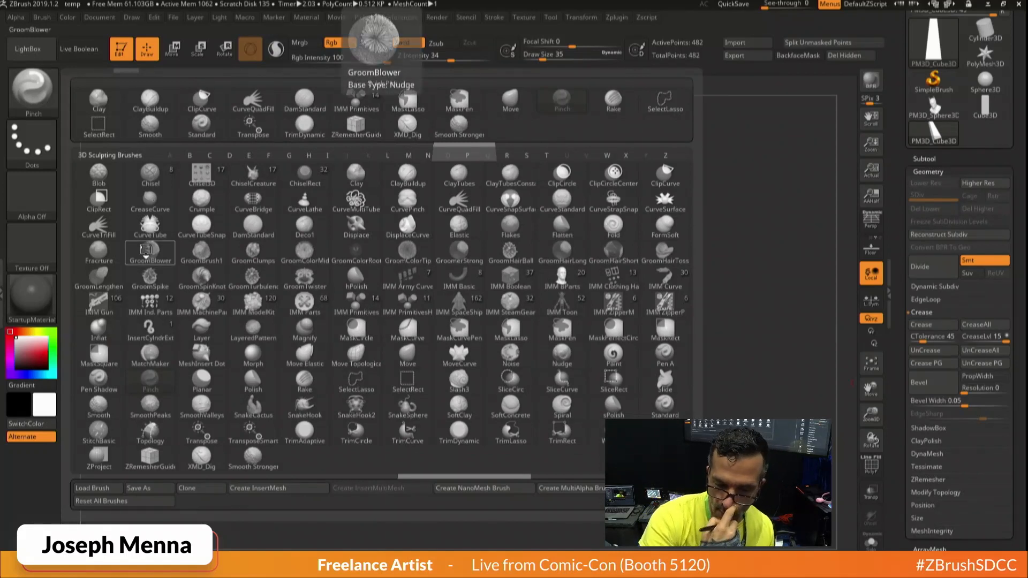
pyautogui.click(289, 490)
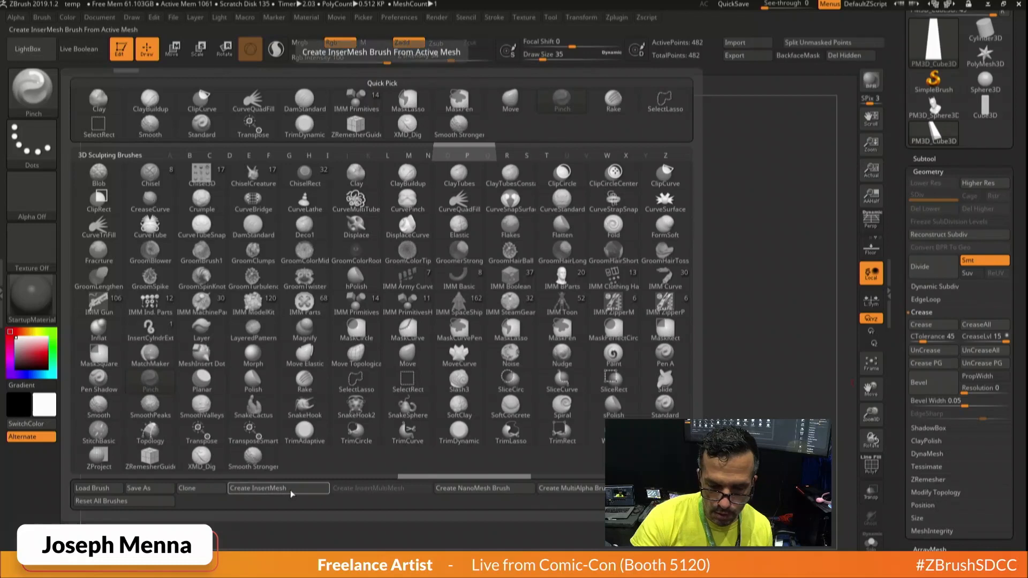
pyautogui.click(291, 490)
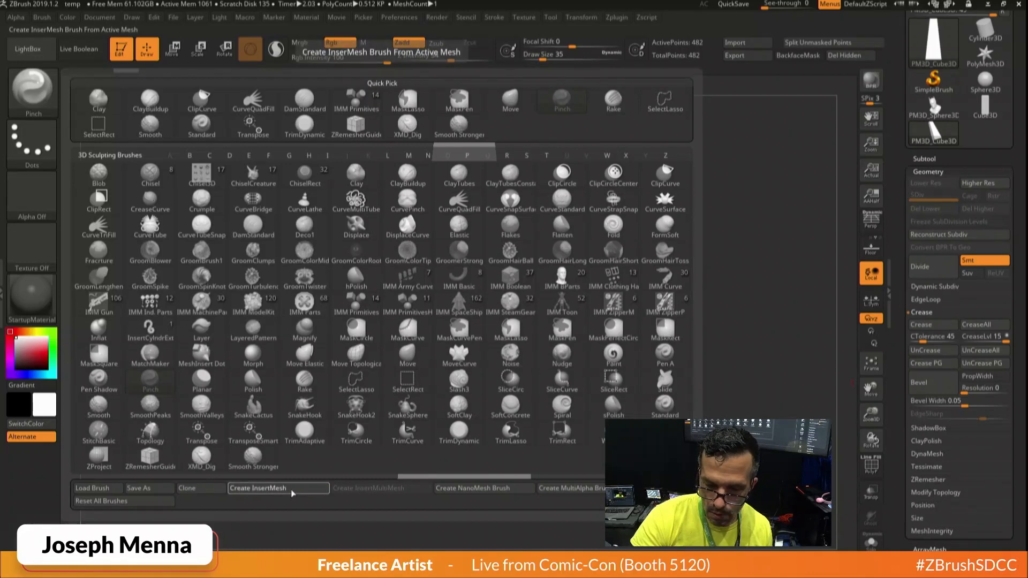
pyautogui.click(455, 194)
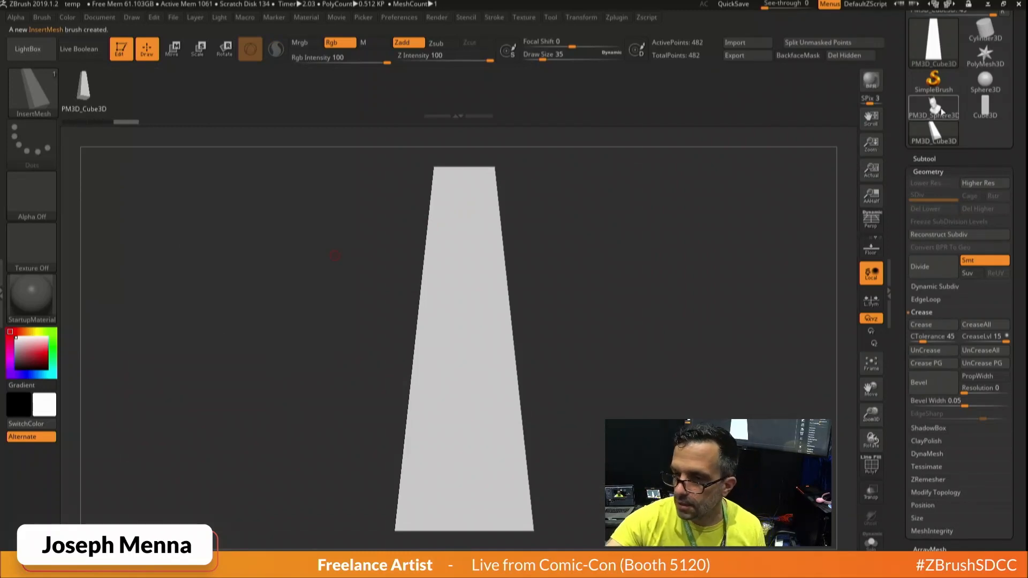
# Switch back to the Batman bust tool and duplicate its merged subtool.
pyautogui.click(936, 109)
pyautogui.keyDown('alt'); pyautogui.moveTo(647, 361); pyautogui.dragTo(621, 279); pyautogui.keyUp('alt')
pyautogui.click(922, 158)
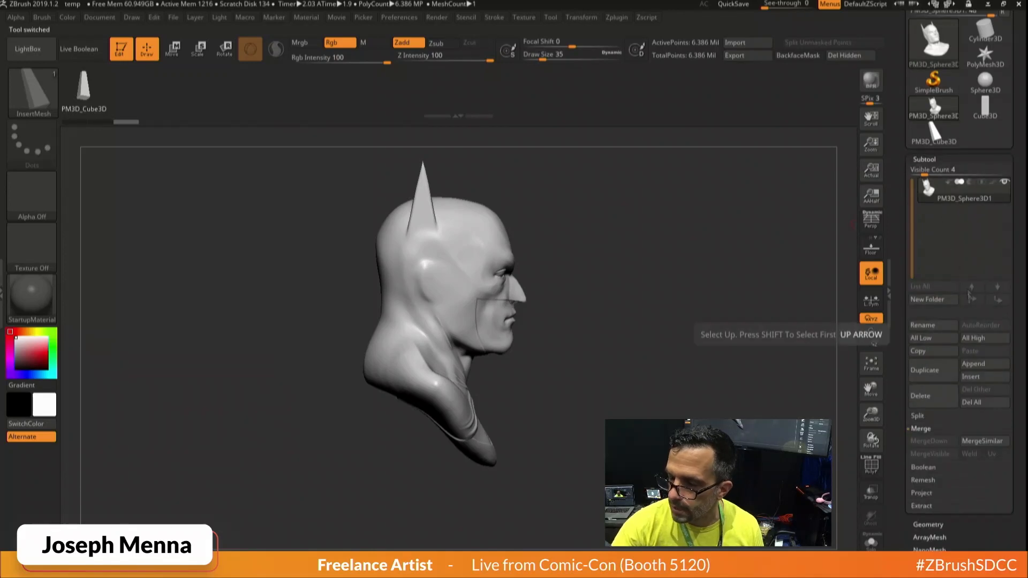
pyautogui.click(931, 370)
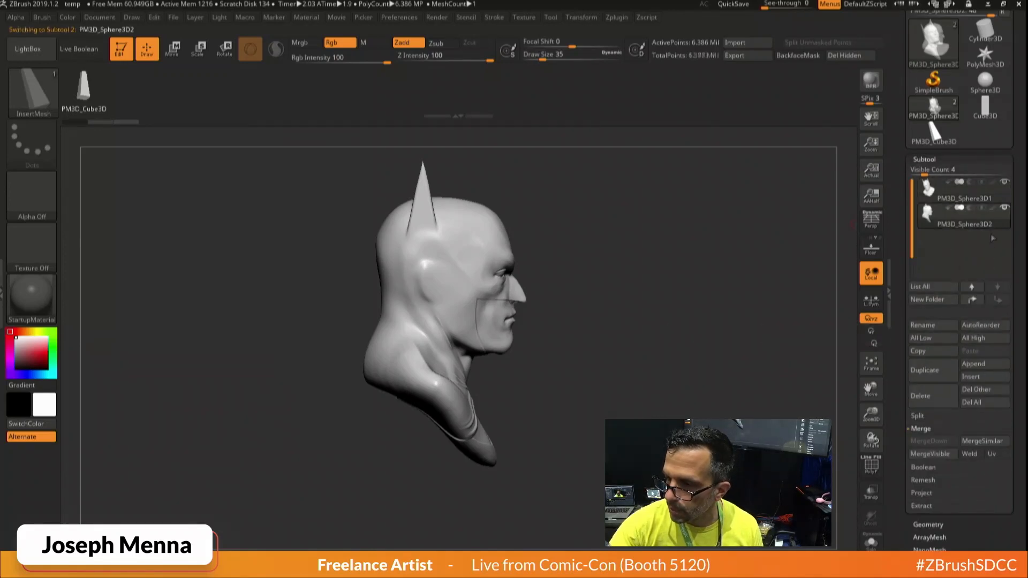
# Hide the shoulders and lower neck of the duplicated bust with a SelectLasso selection and delete the hidden geometry.
pyautogui.press('space')
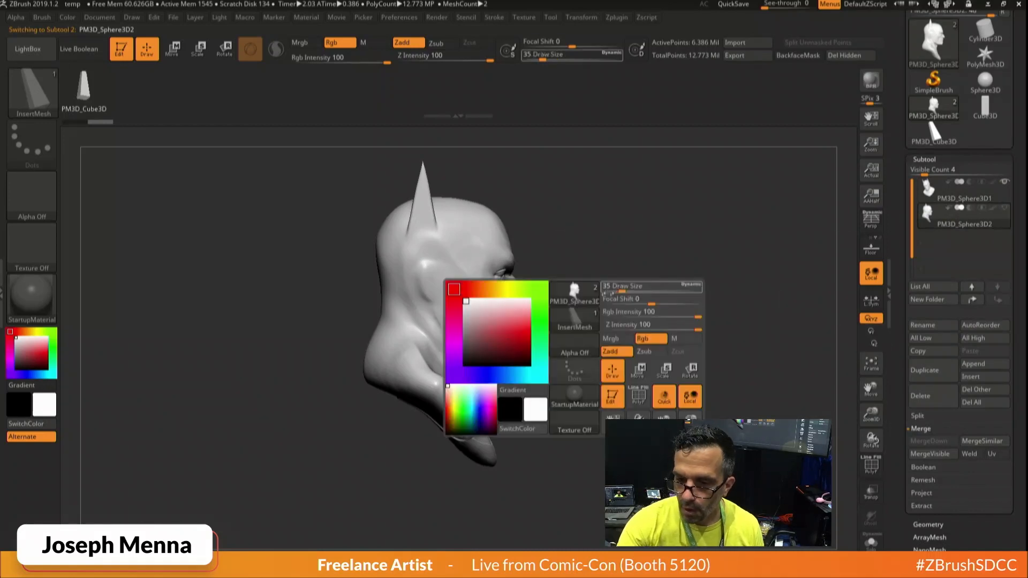
pyautogui.click(587, 299)
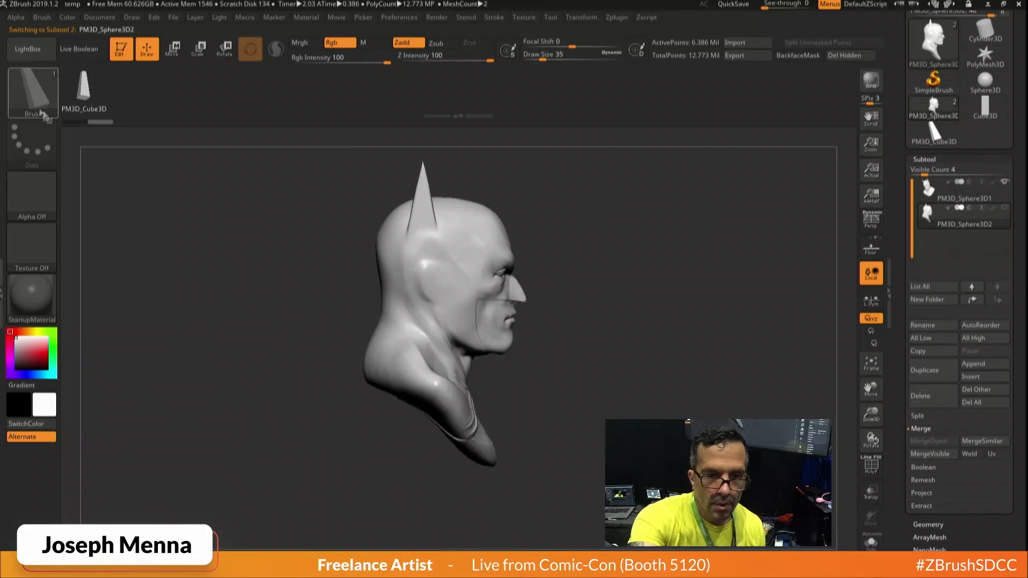
pyautogui.click(33, 91)
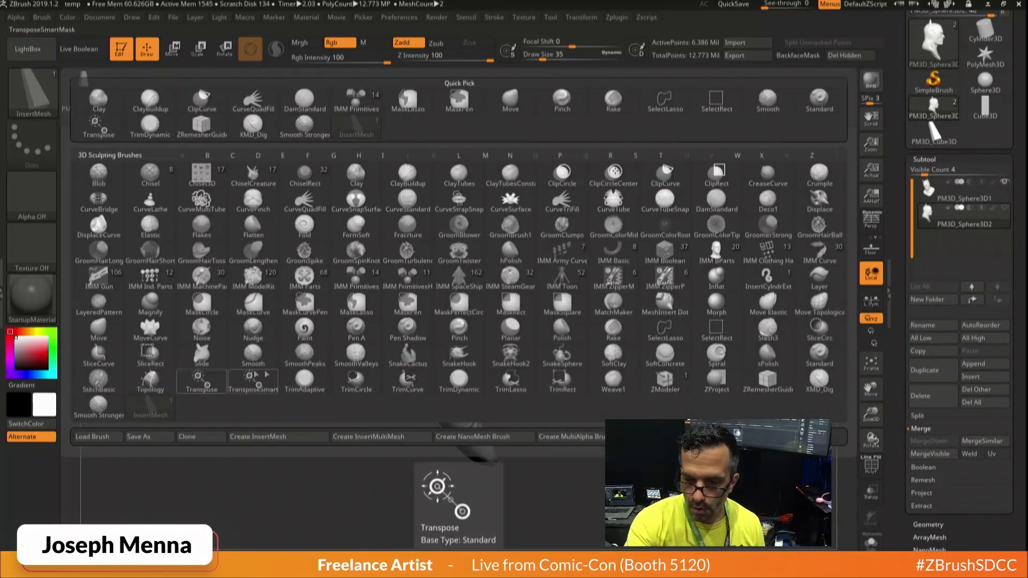
pyautogui.click(665, 329)
pyautogui.moveTo(614, 251)
pyautogui.keyDown('ctrl'); pyautogui.keyDown('shift'); pyautogui.mouseDown()
pyautogui.moveTo(582, 200)
pyautogui.moveTo(451, 143)
pyautogui.moveTo(333, 238)
pyautogui.moveTo(360, 298)
pyautogui.moveTo(481, 362)
pyautogui.moveTo(551, 385)
pyautogui.moveTo(647, 345)
pyautogui.mouseUp(); pyautogui.keyUp('shift'); pyautogui.keyUp('ctrl')
pyautogui.keyDown('ctrl'); pyautogui.keyDown('shift'); pyautogui.moveTo(613, 403); pyautogui.dragTo(616, 396); pyautogui.keyUp('shift'); pyautogui.keyUp('ctrl')
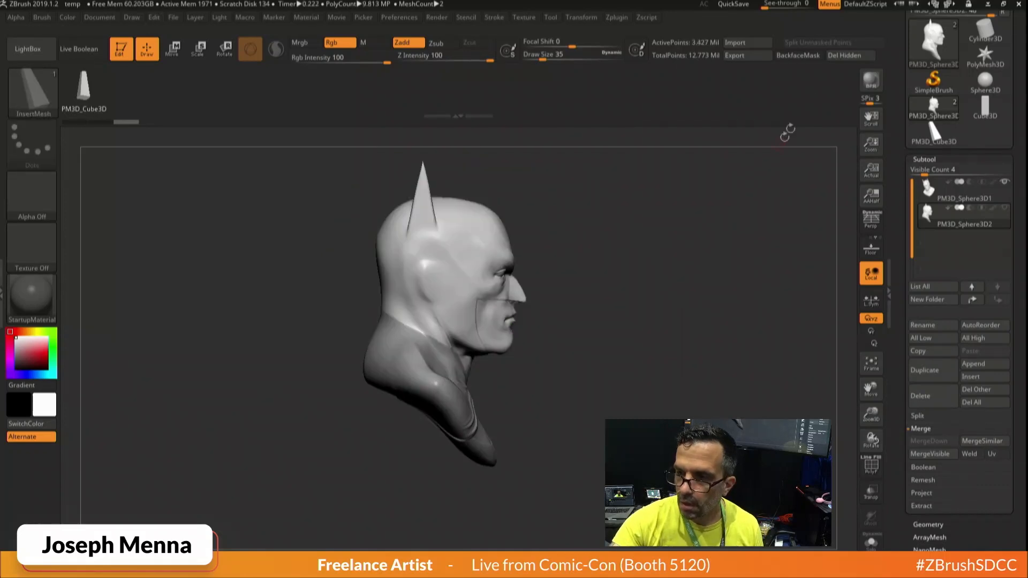
pyautogui.click(850, 55)
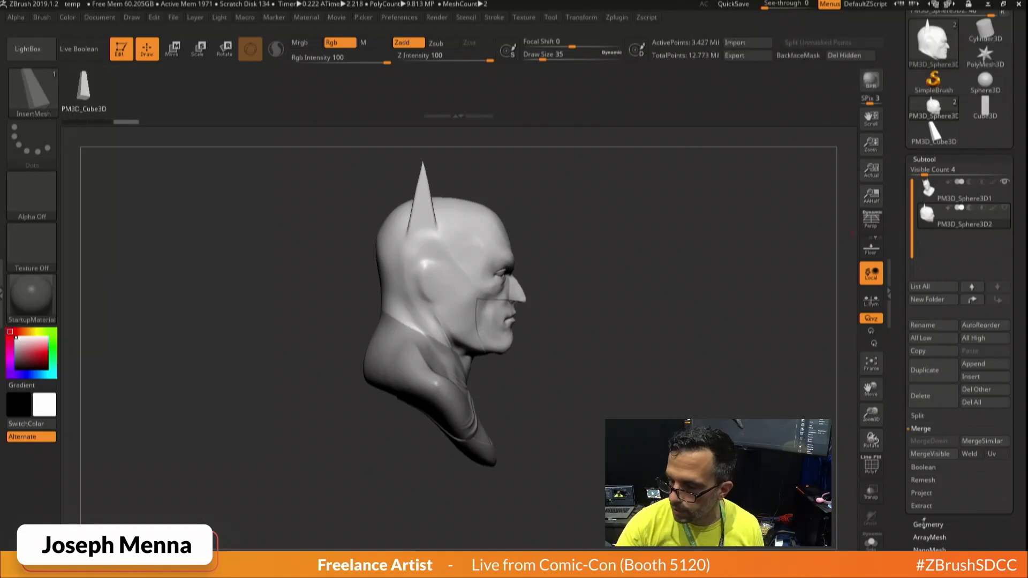
# Isolate the cut-off head subtool in Solo mode and close the open hole at its neck, checking the cap from below.
pyautogui.click(927, 525)
pyautogui.click(924, 209)
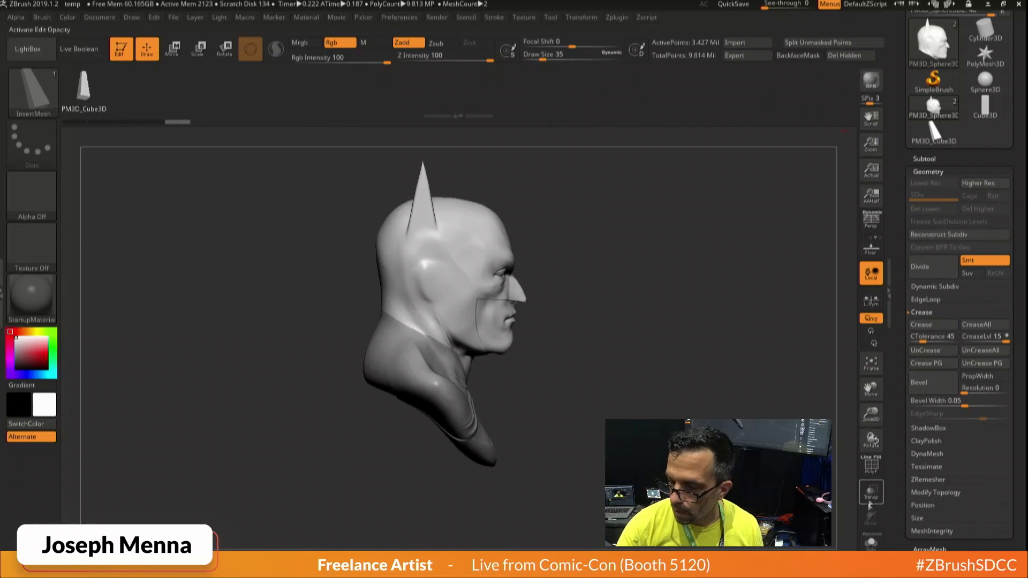
pyautogui.click(871, 542)
pyautogui.moveTo(902, 387)
pyautogui.mouseDown()
pyautogui.moveTo(901, 372)
pyautogui.moveTo(897, 398)
pyautogui.mouseUp()
pyautogui.click(930, 169)
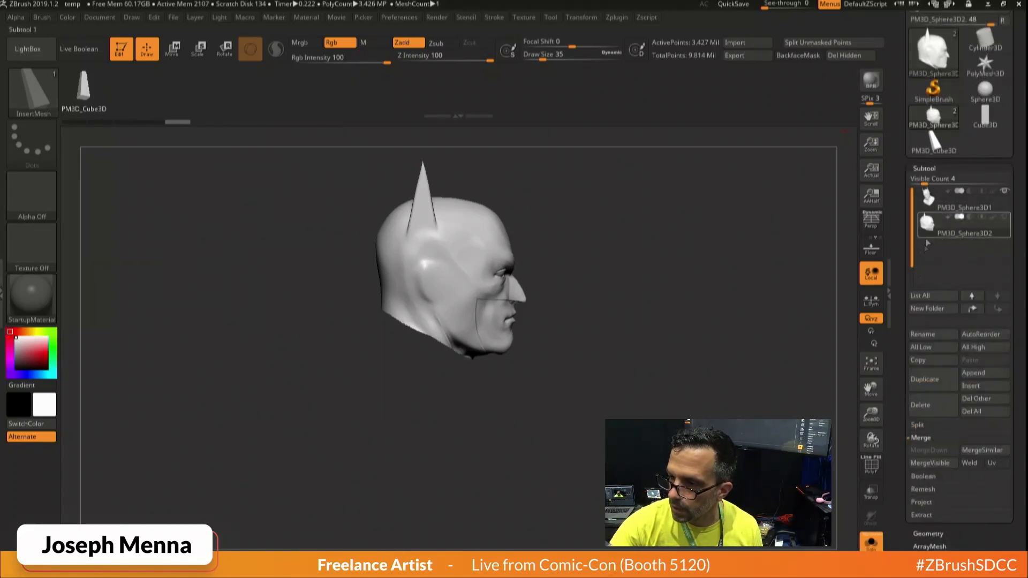
pyautogui.moveTo(904, 436); pyautogui.dragTo(906, 199)
pyautogui.click(929, 293)
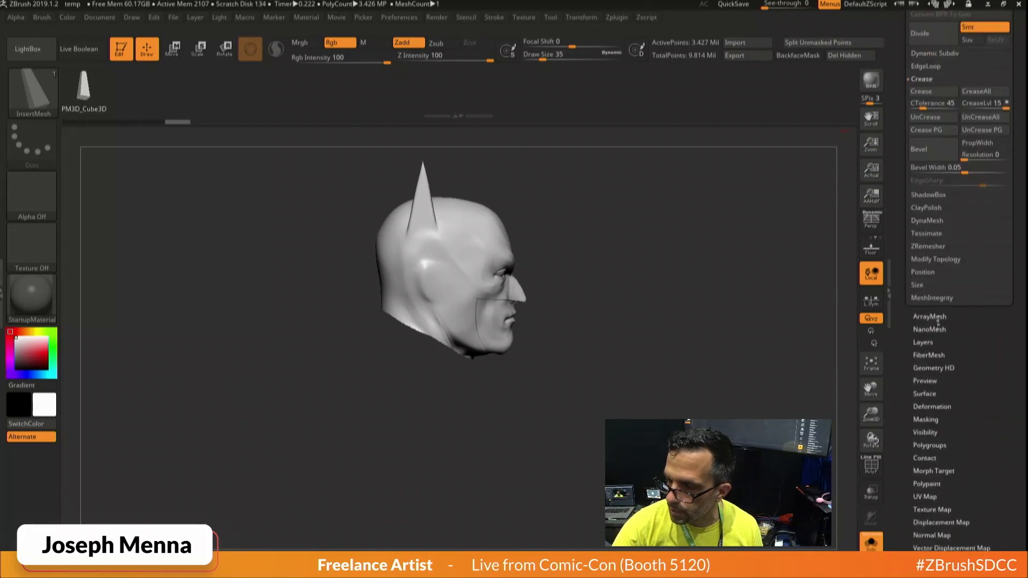
pyautogui.click(943, 260)
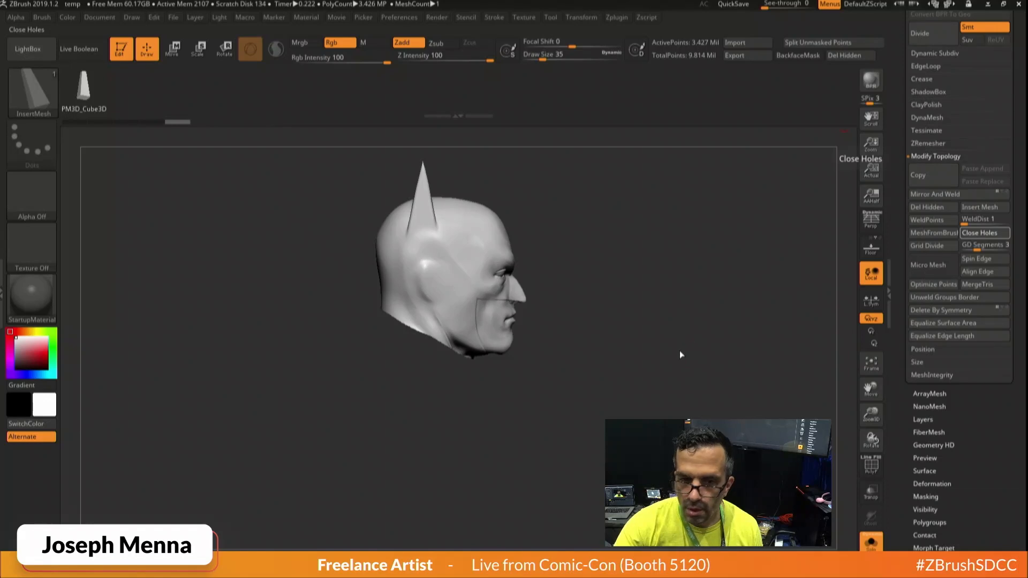
pyautogui.moveTo(678, 354); pyautogui.dragTo(490, 217)
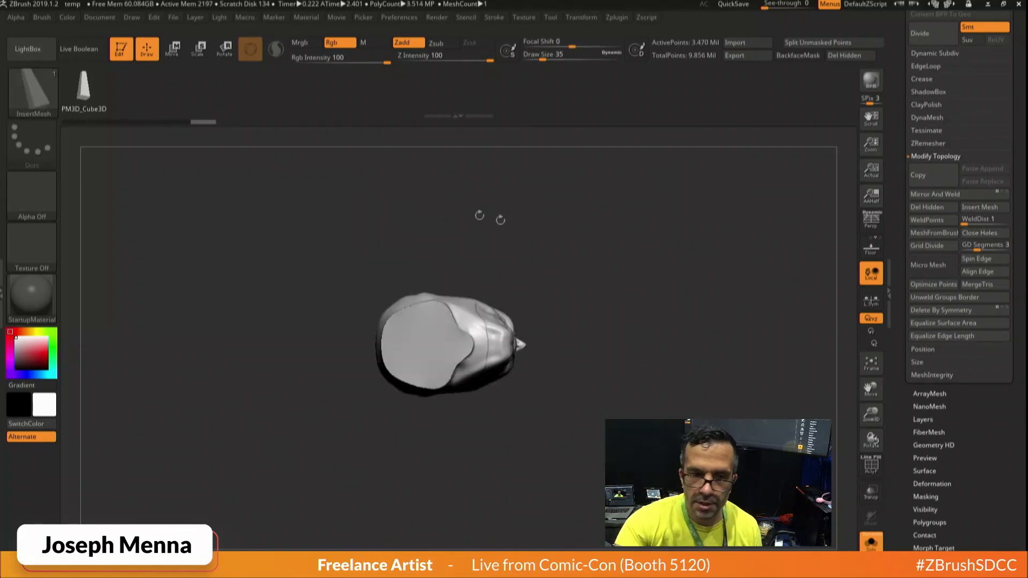
# Insert the tapered block onto the capped neck opening of the cut-off head and toggle Activate Symmetry for moving it.
pyautogui.moveTo(423, 345); pyautogui.dragTo(424, 397)
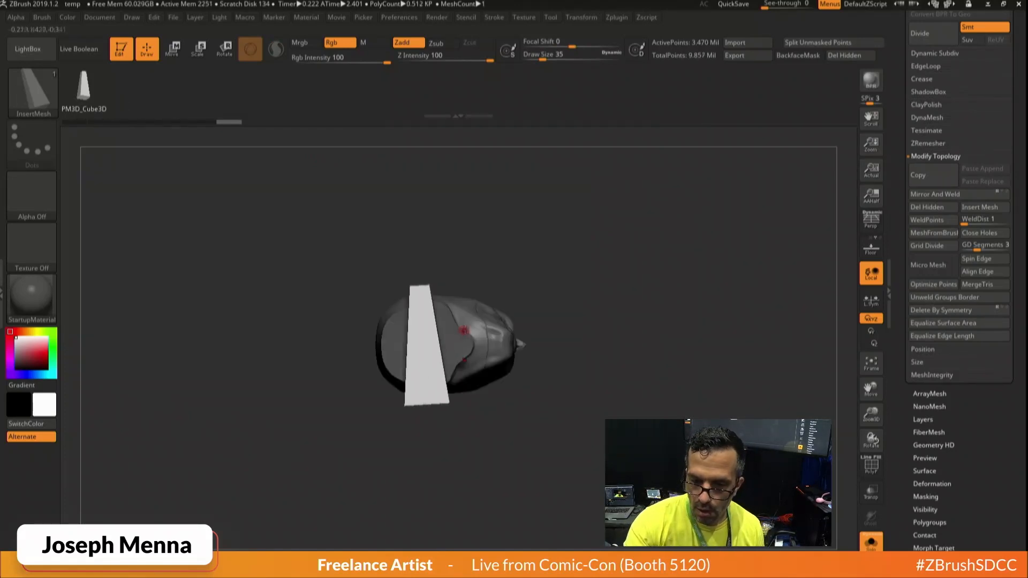
pyautogui.press('w')
pyautogui.moveTo(474, 346); pyautogui.dragTo(472, 357)
pyautogui.hotkey('ctrl', 'z')
pyautogui.moveTo(583, 19)
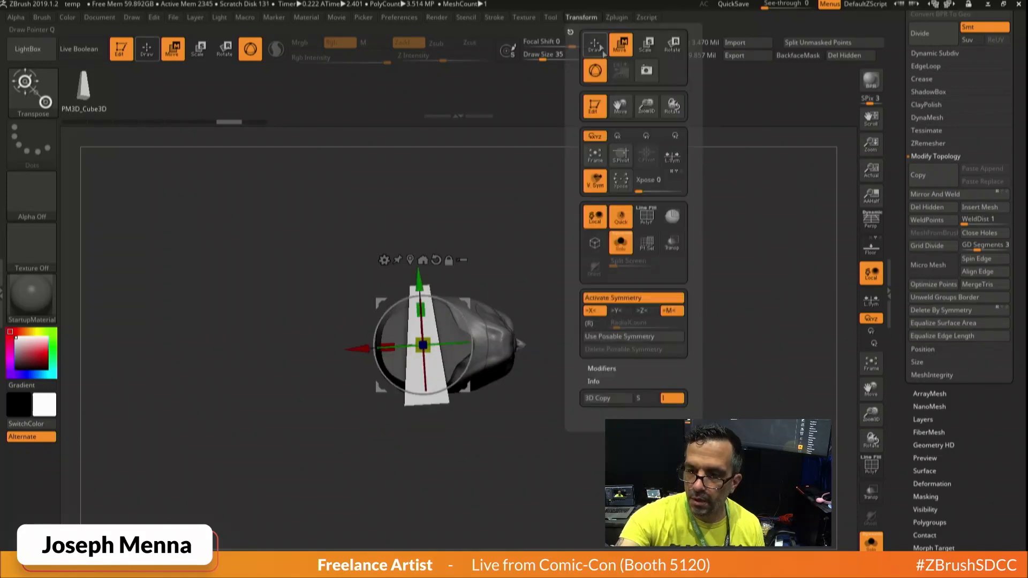
pyautogui.click(613, 301)
# Move the tapered block so it projects straight down from the neck cap as a key, and clear the mask on the head.
pyautogui.moveTo(473, 354); pyautogui.dragTo(424, 438)
pyautogui.moveTo(423, 412); pyautogui.dragTo(422, 391)
pyautogui.moveTo(462, 428); pyautogui.dragTo(473, 528)
pyautogui.keyDown('alt'); pyautogui.moveTo(541, 432); pyautogui.dragTo(546, 302); pyautogui.keyUp('alt')
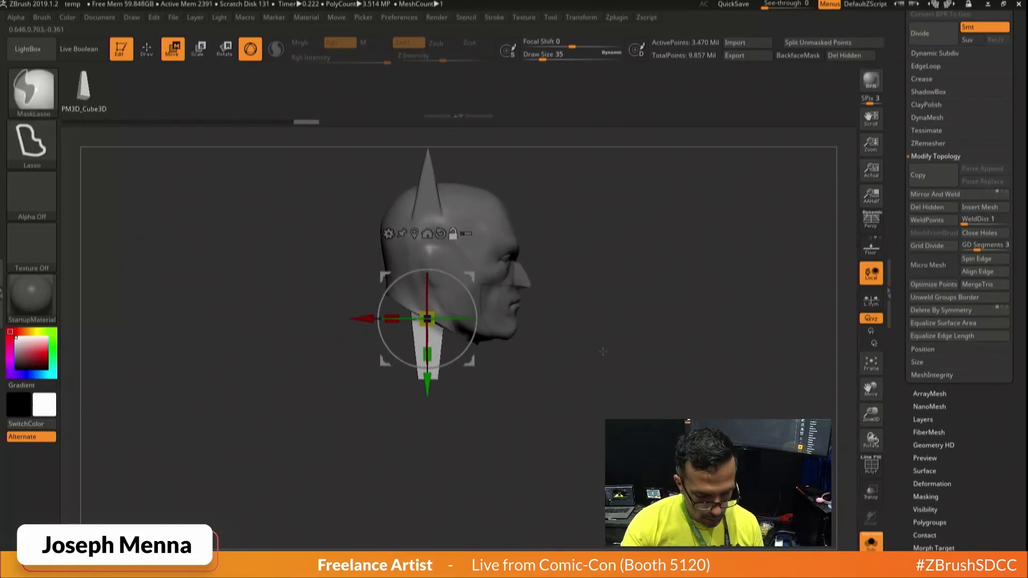
pyautogui.keyDown('ctrl'); pyautogui.click(603, 352); pyautogui.keyUp('ctrl')
pyautogui.keyDown('ctrl'); pyautogui.moveTo(625, 347); pyautogui.dragTo(670, 422); pyautogui.keyUp('ctrl')
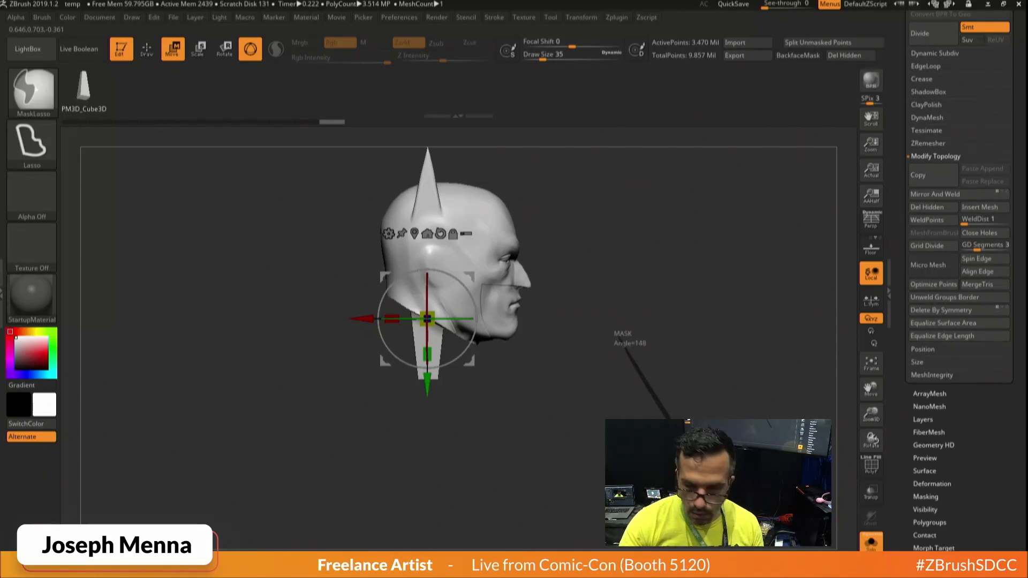
pyautogui.press('q')
# Set the keyed head subtool to subtract from the full bust and enable Live Boolean, checking the socket cut into the neck.
pyautogui.moveTo(901, 75); pyautogui.dragTo(901, 249)
pyautogui.click(929, 106)
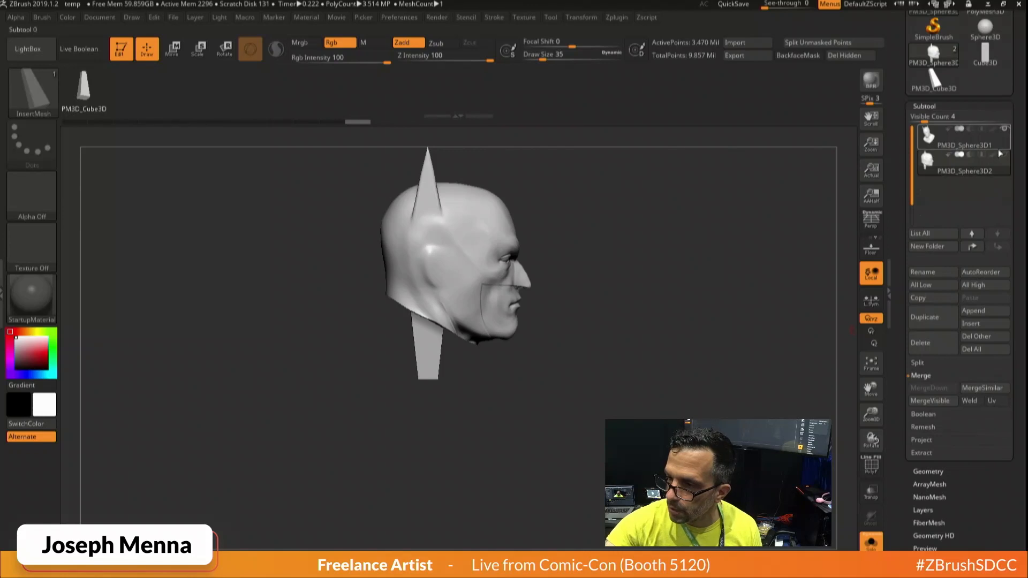
pyautogui.click(992, 161)
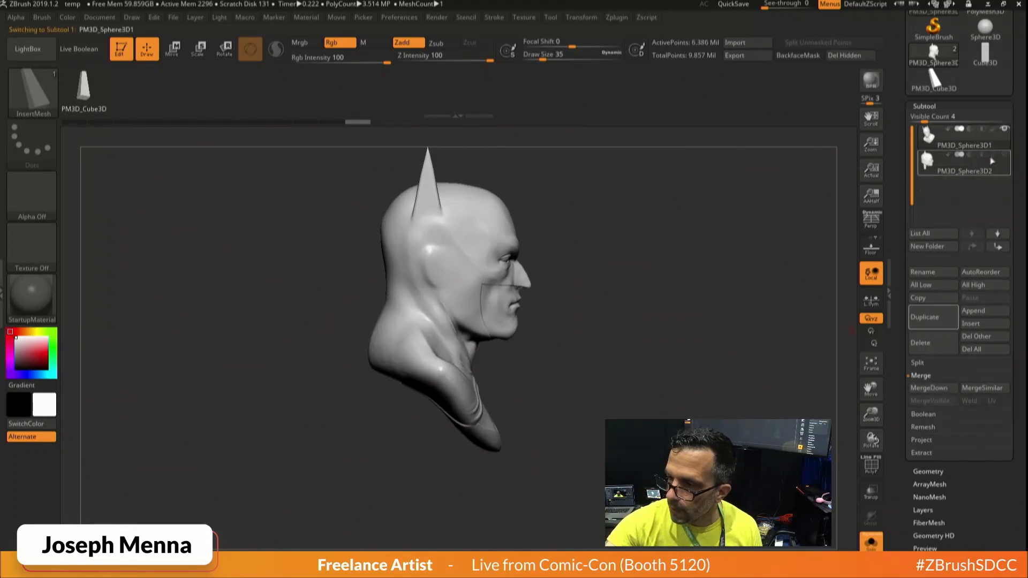
pyautogui.click(958, 138)
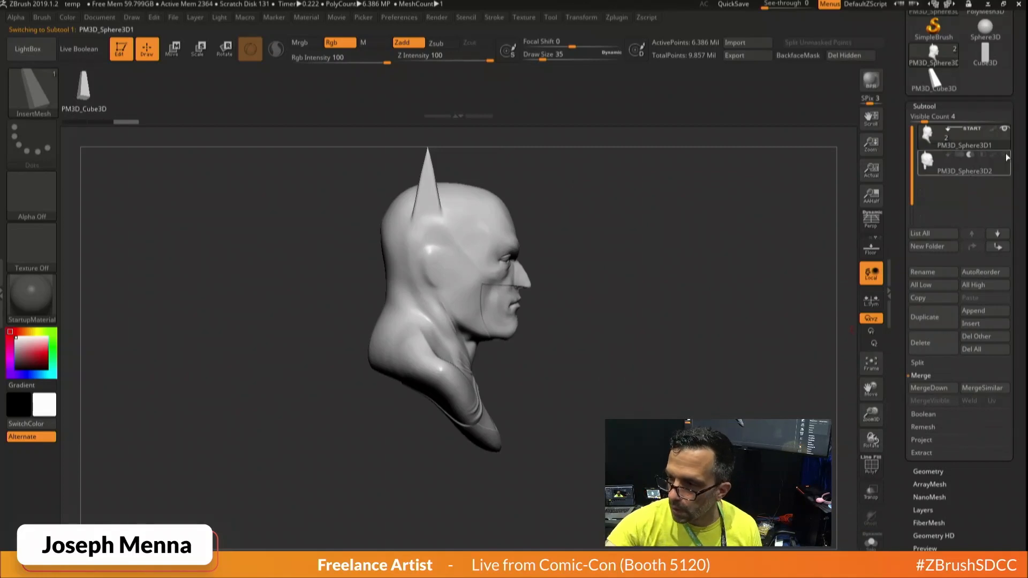
pyautogui.click(79, 49)
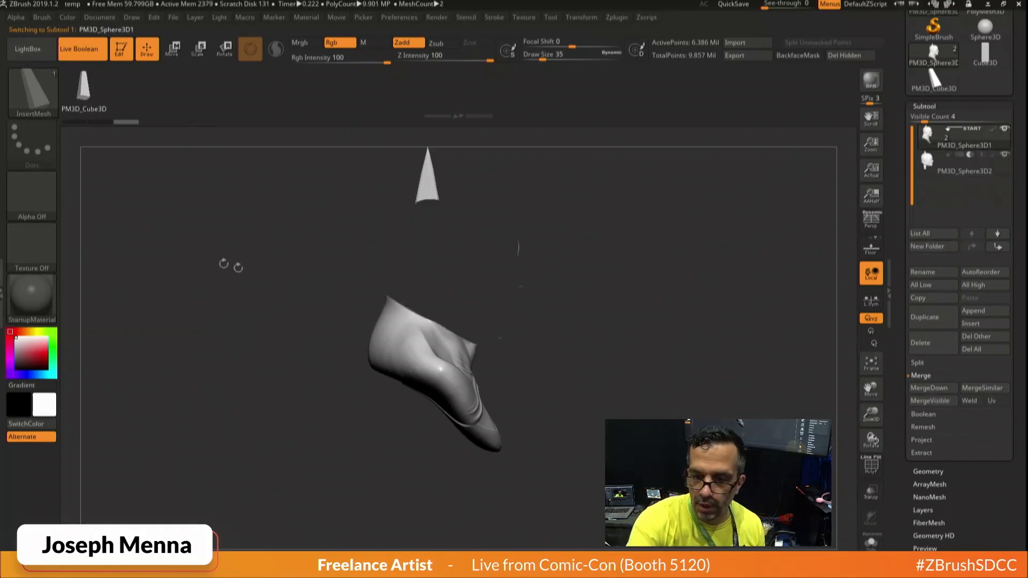
pyautogui.keyDown('alt'); pyautogui.moveTo(495, 272); pyautogui.dragTo(549, 349); pyautogui.keyUp('alt')
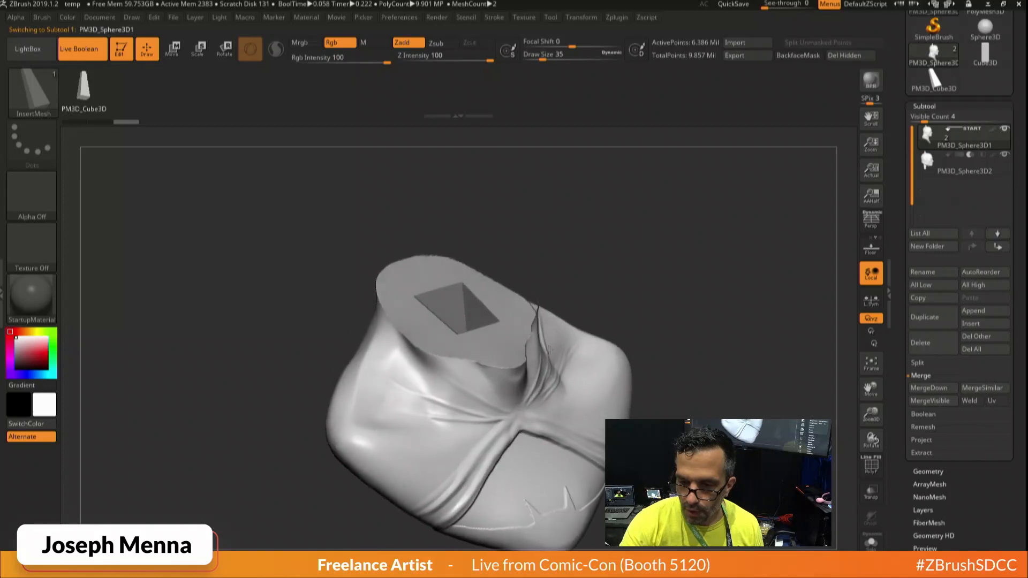
pyautogui.keyDown('ctrl'); pyautogui.moveTo(631, 359); pyautogui.dragTo(636, 321, button='right'); pyautogui.keyUp('ctrl')
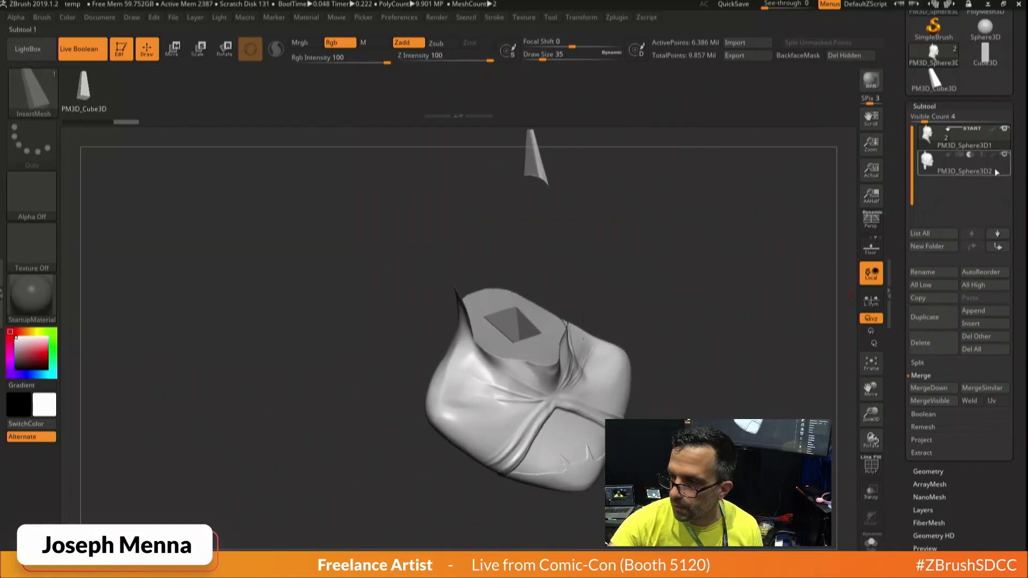
# Duplicate the keyed head subtool and inflate the subtracting original by 1 for clearance.
pyautogui.click(996, 171)
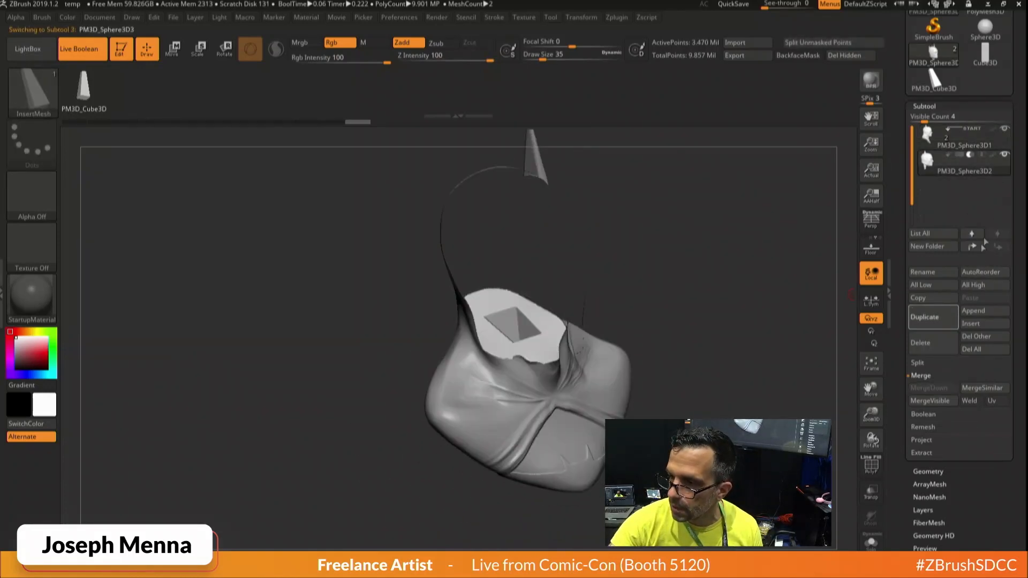
pyautogui.click(932, 317)
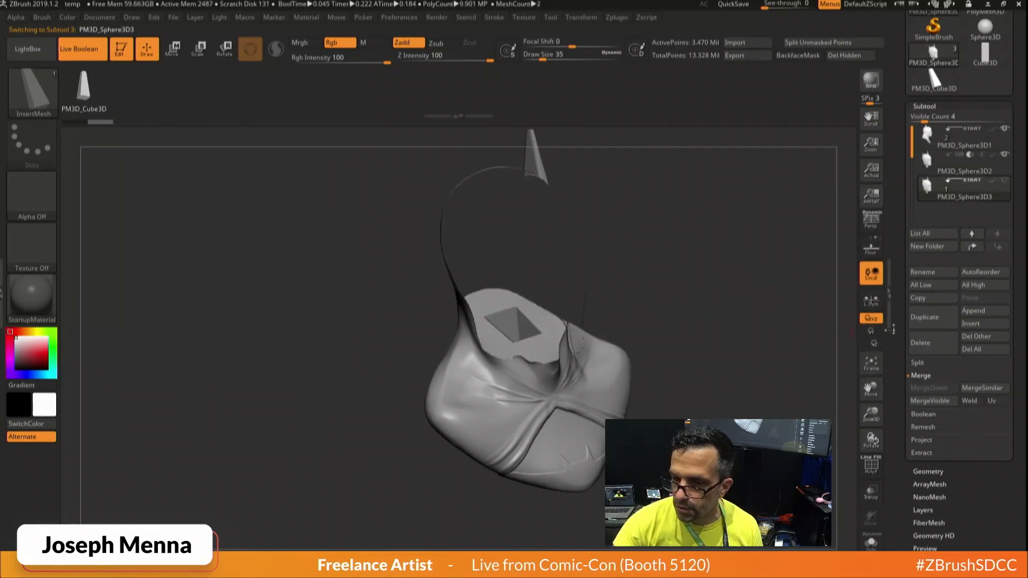
pyautogui.click(994, 167)
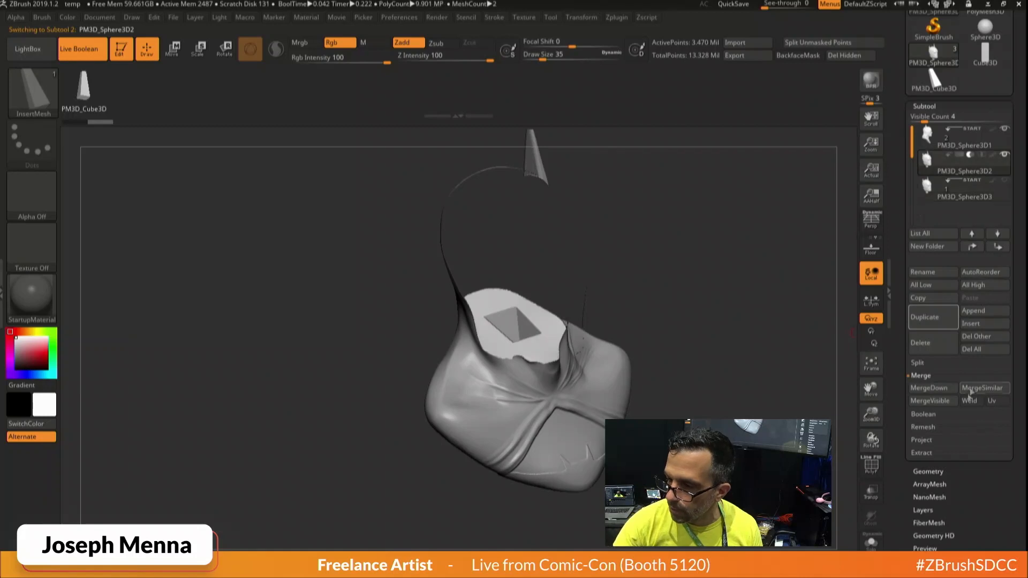
pyautogui.moveTo(929, 572); pyautogui.dragTo(929, 467)
pyautogui.click(933, 467)
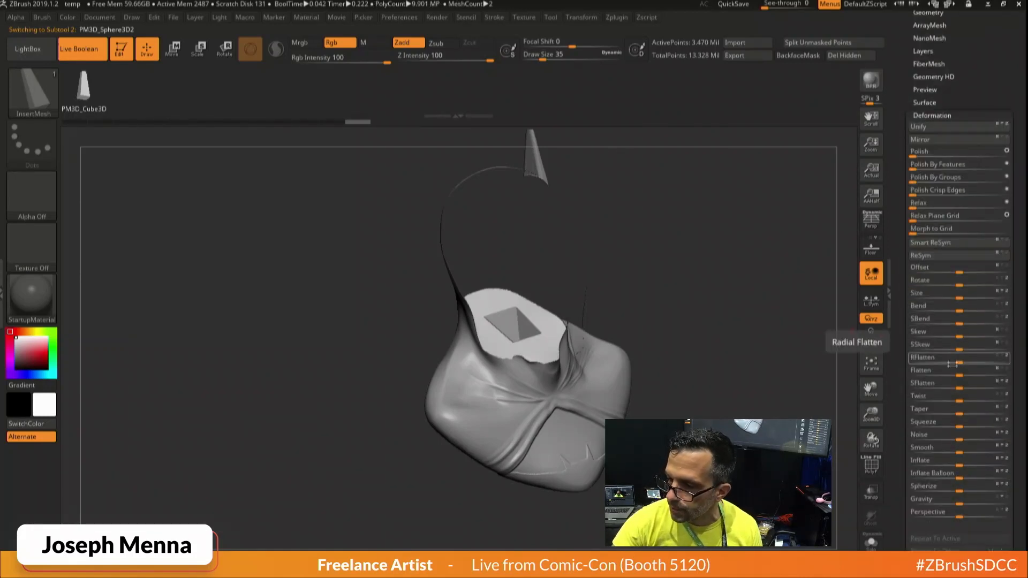
pyautogui.click(970, 461)
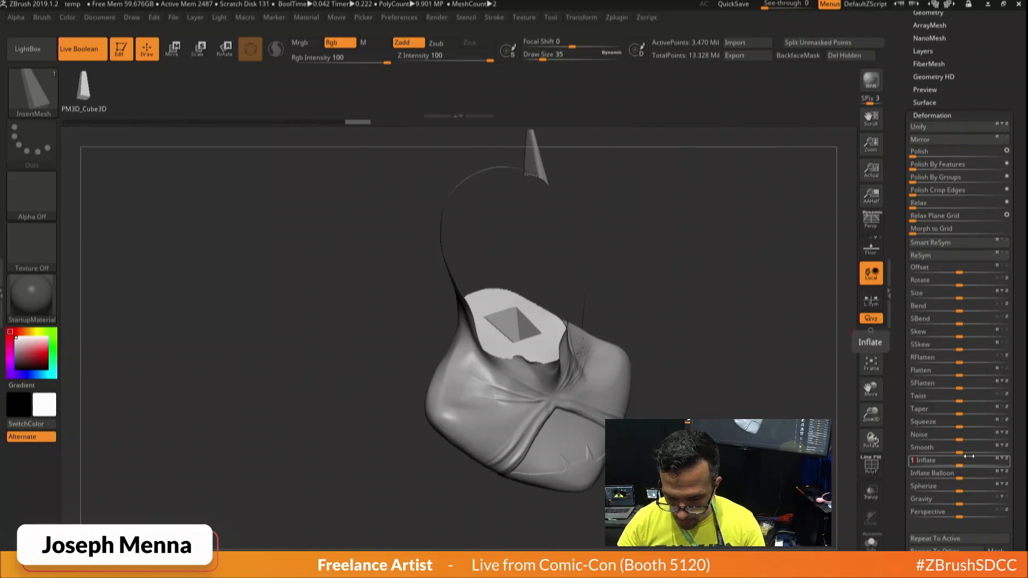
pyautogui.write('1')
pyautogui.press('Return')
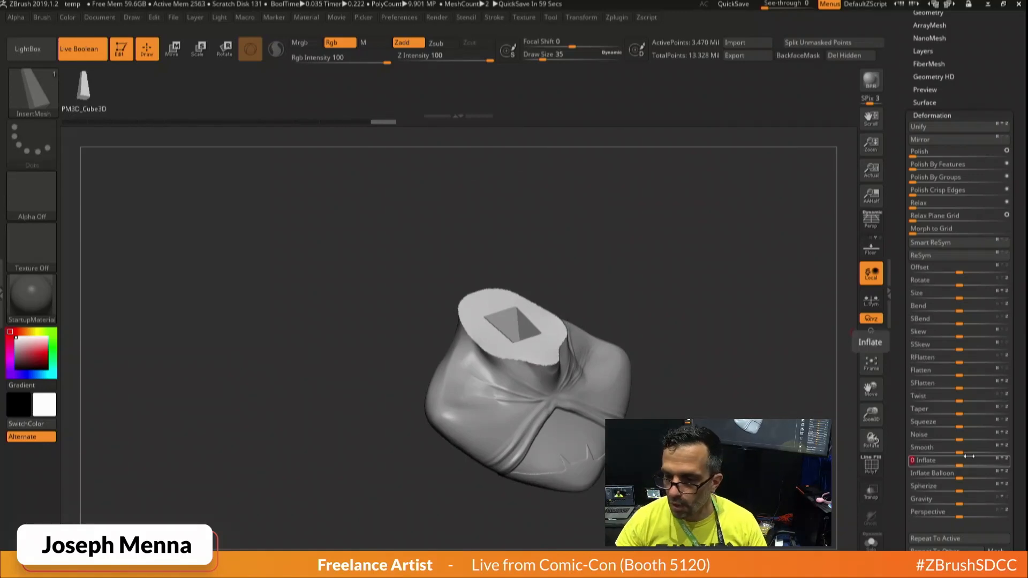
# Generate a boolean mesh of the shoulders with the key socket cut into the neck.
pyautogui.moveTo(906, 267); pyautogui.dragTo(905, 457)
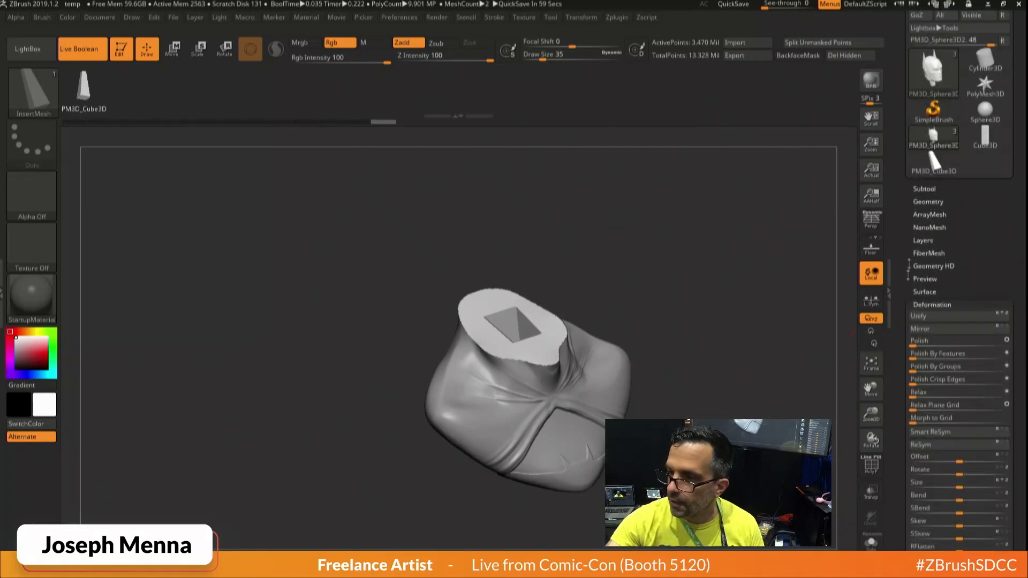
pyautogui.click(924, 190)
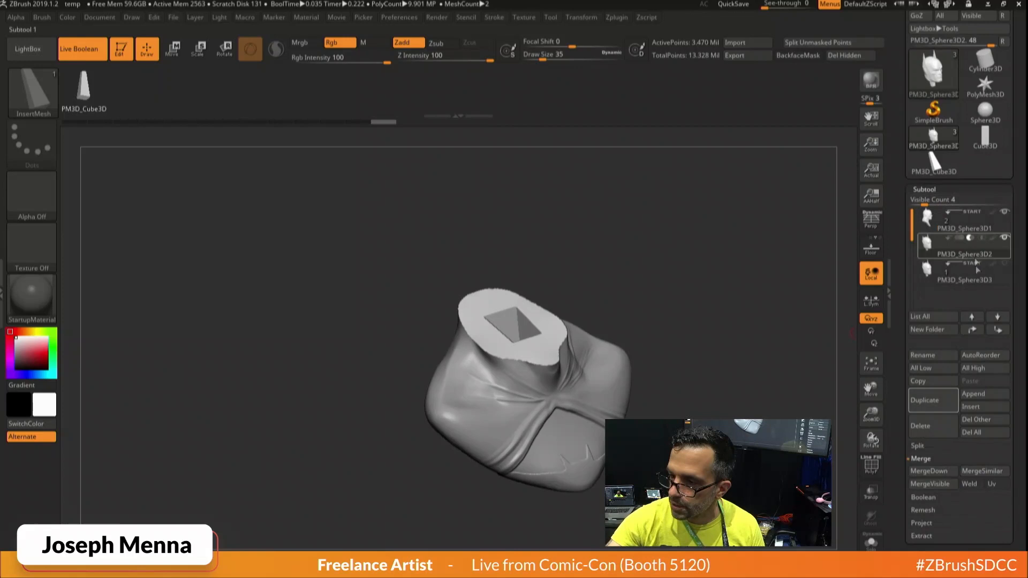
pyautogui.click(923, 497)
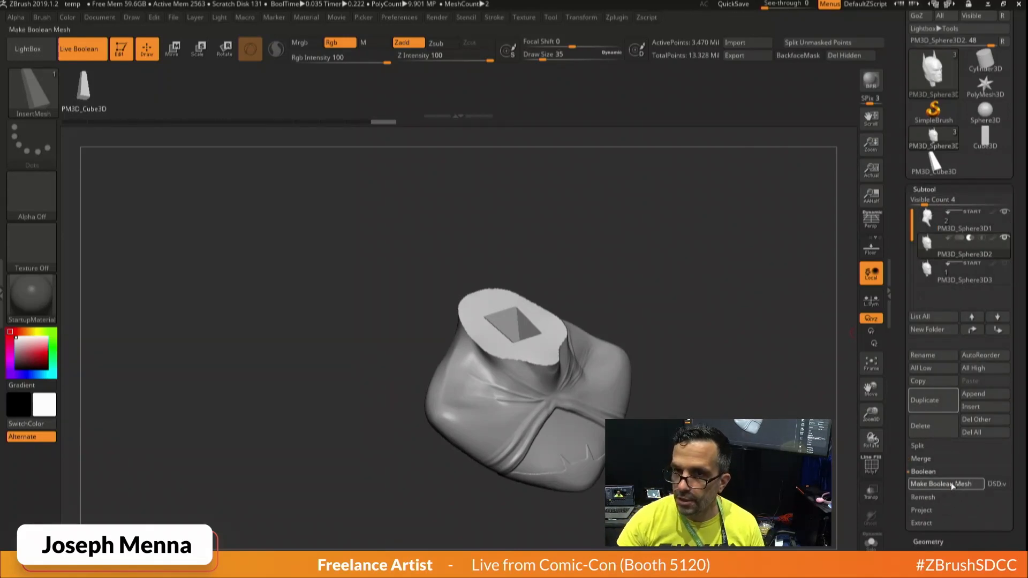
pyautogui.click(950, 483)
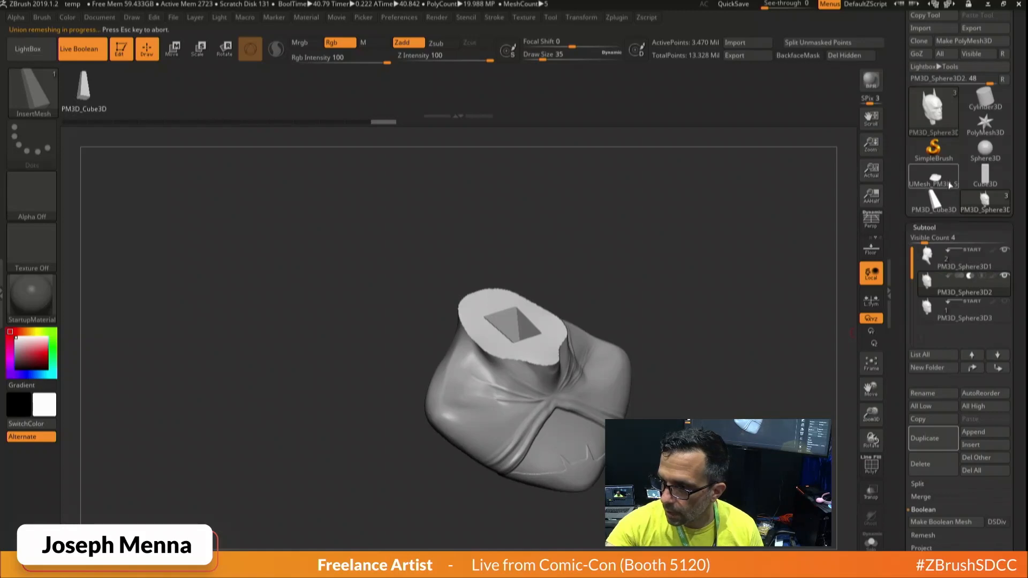
# Switch back to the source bust tool and delete its subtracting head and full bust subtools, keeping only the duplicated keyed head.
pyautogui.click(986, 202)
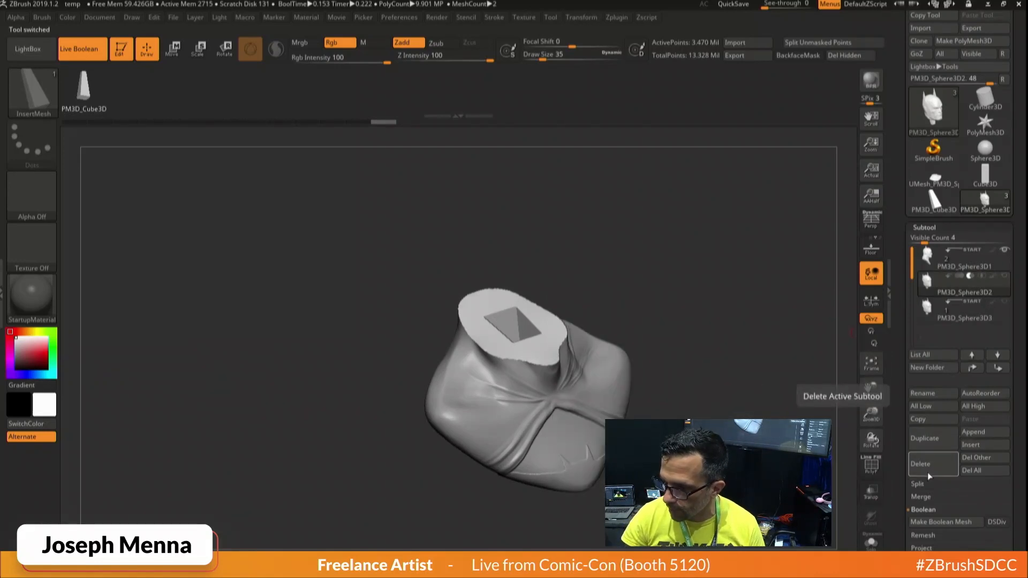
pyautogui.click(933, 464)
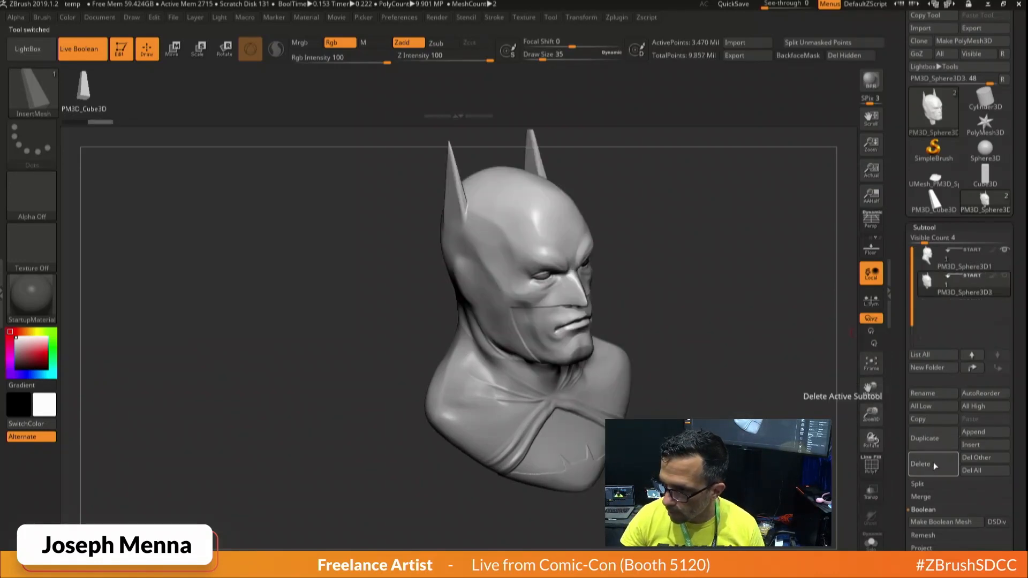
pyautogui.click(962, 259)
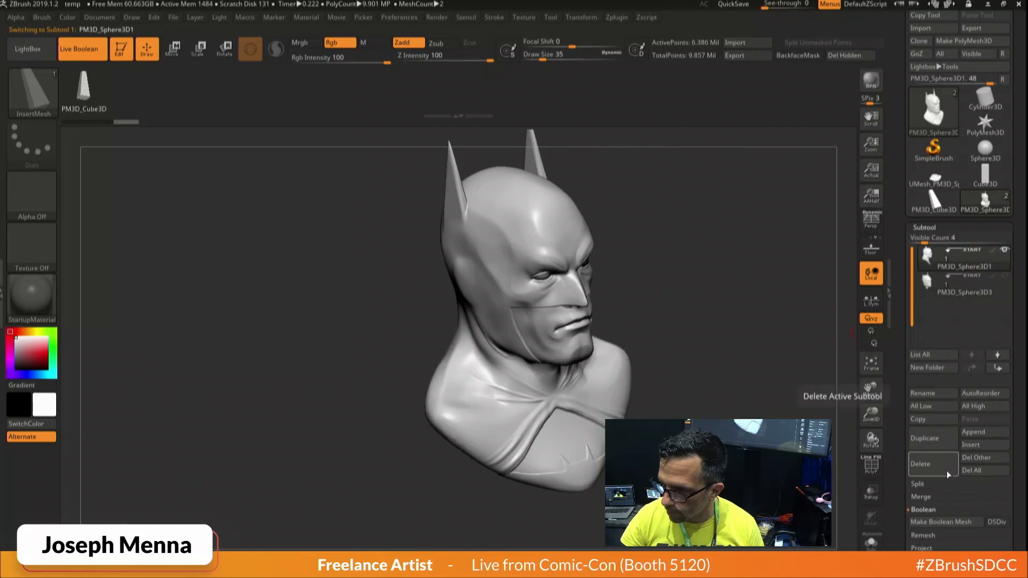
pyautogui.click(947, 470)
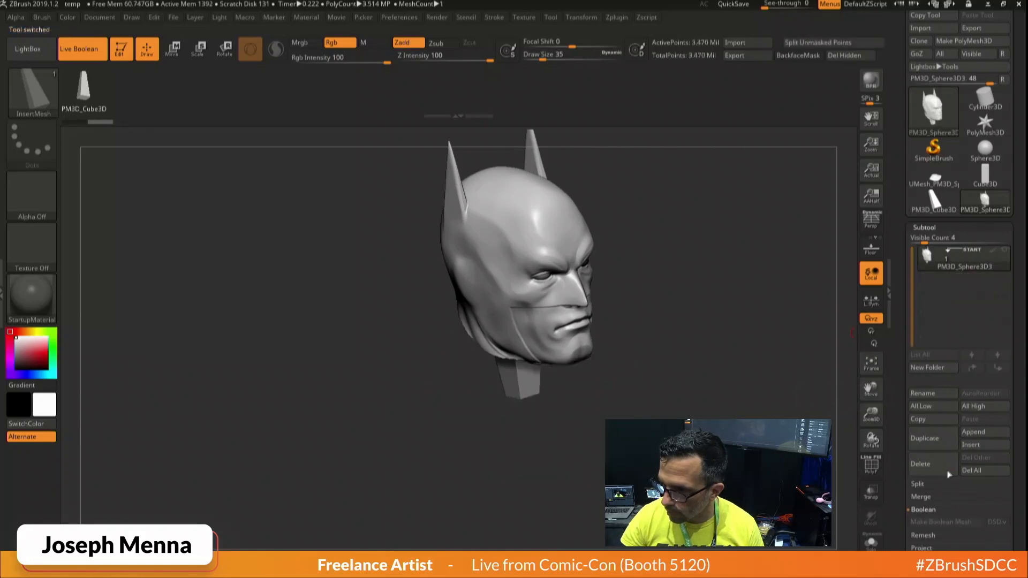
# Append the boolean shoulder mesh to the keyed head's tool and check the fit of both parts in an Xpose exploded view.
pyautogui.click(976, 434)
pyautogui.click(522, 431)
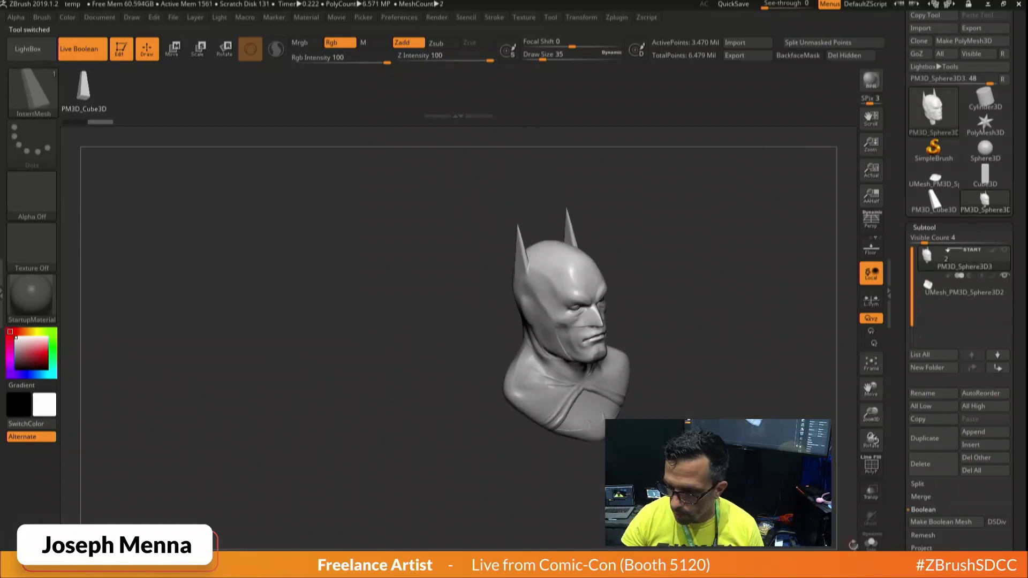
pyautogui.click(870, 568)
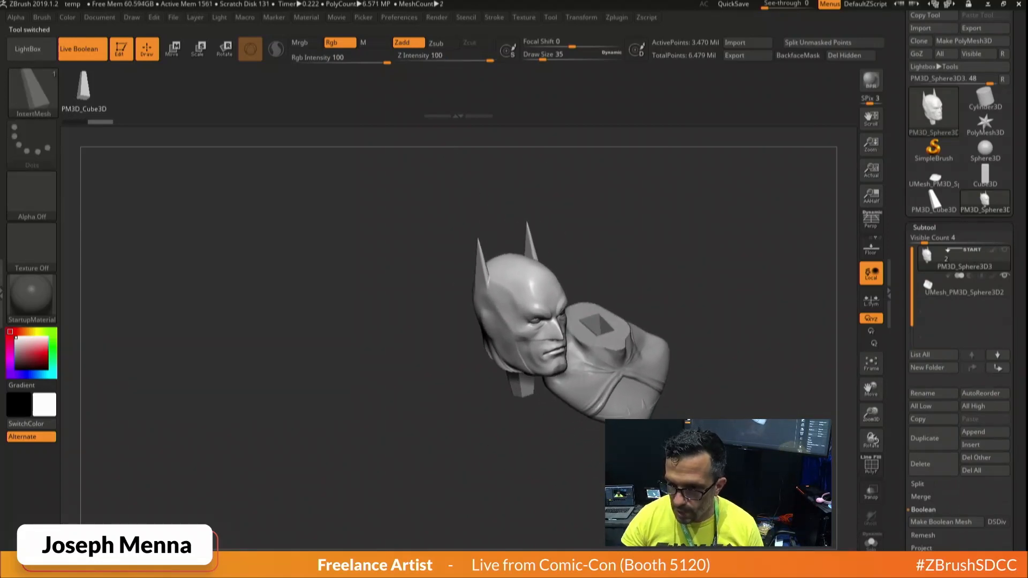
pyautogui.click(871, 569)
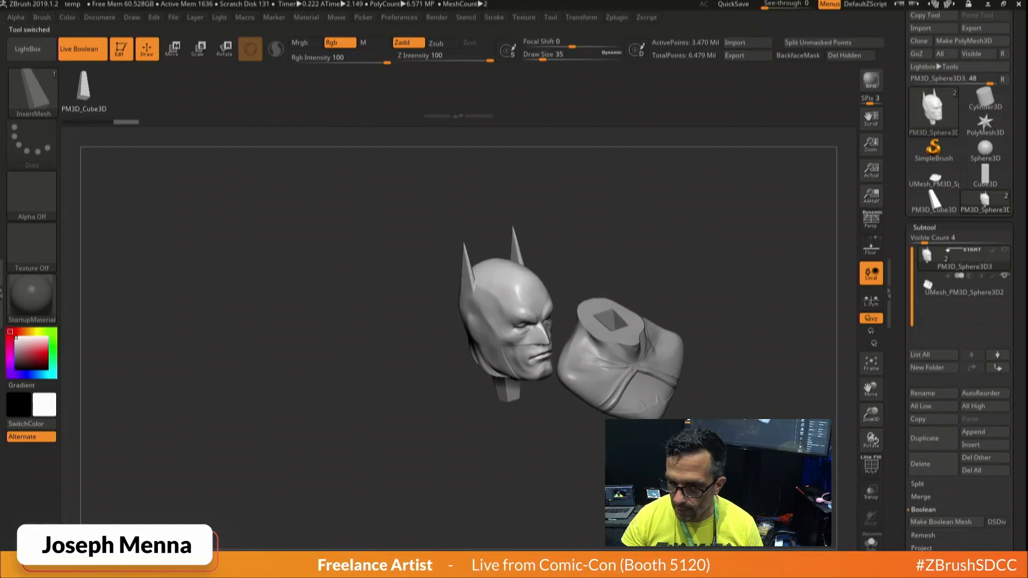
pyautogui.moveTo(375, 321)
pyautogui.mouseDown()
pyautogui.moveTo(342, 315)
pyautogui.moveTo(354, 303)
pyautogui.mouseUp()
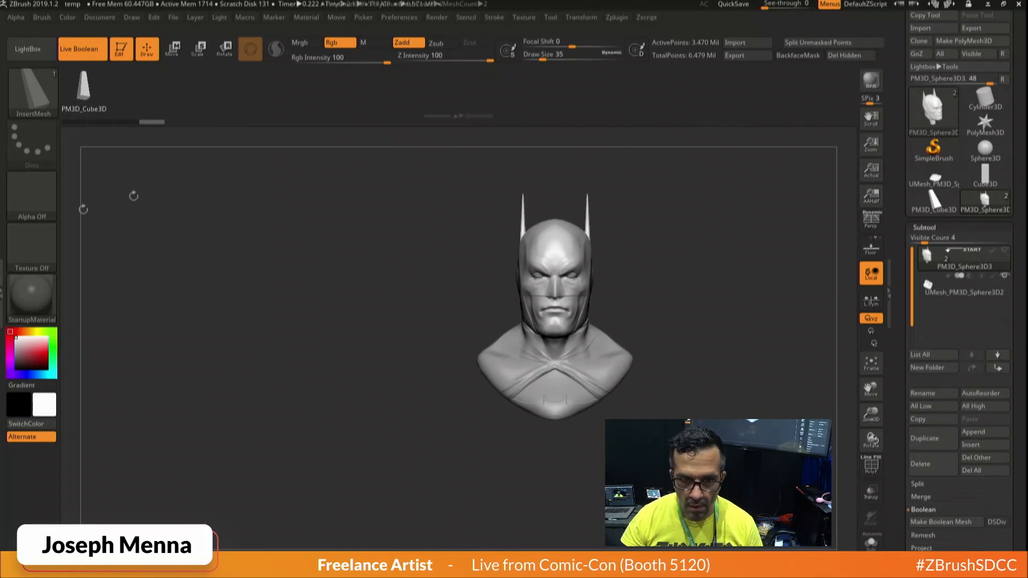
# Choose the Clay brush, frame the assembled bust from the front and turn on transparency to show the key inside the neck.
pyautogui.click(33, 102)
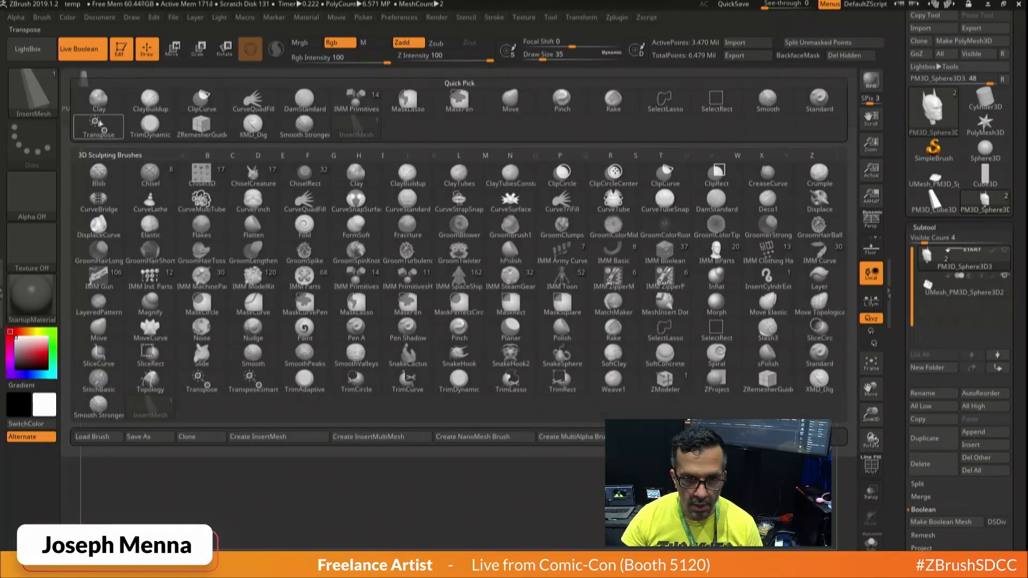
pyautogui.click(102, 107)
pyautogui.press('f')
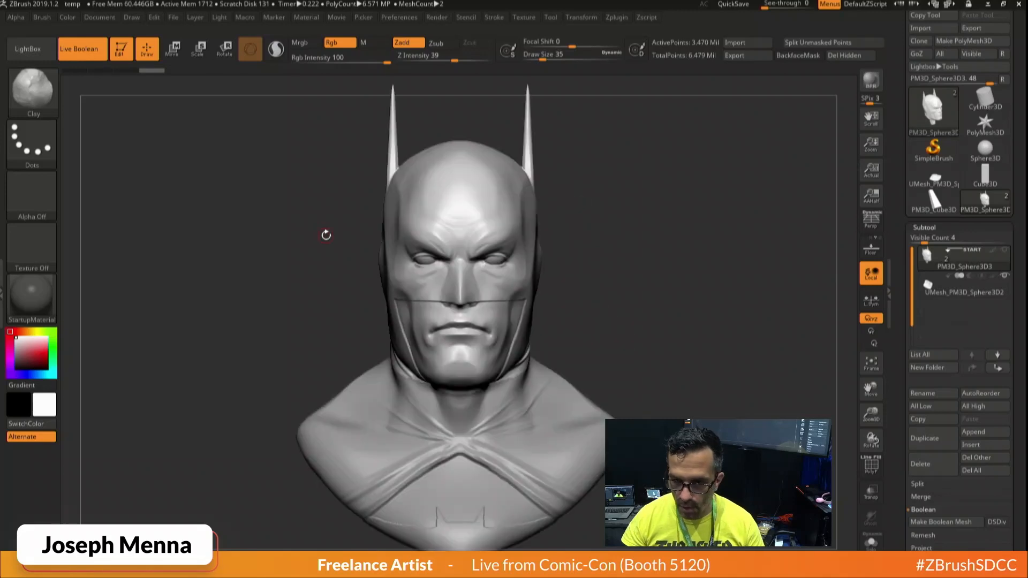
pyautogui.click(873, 493)
pyautogui.moveTo(589, 351); pyautogui.dragTo(621, 357)
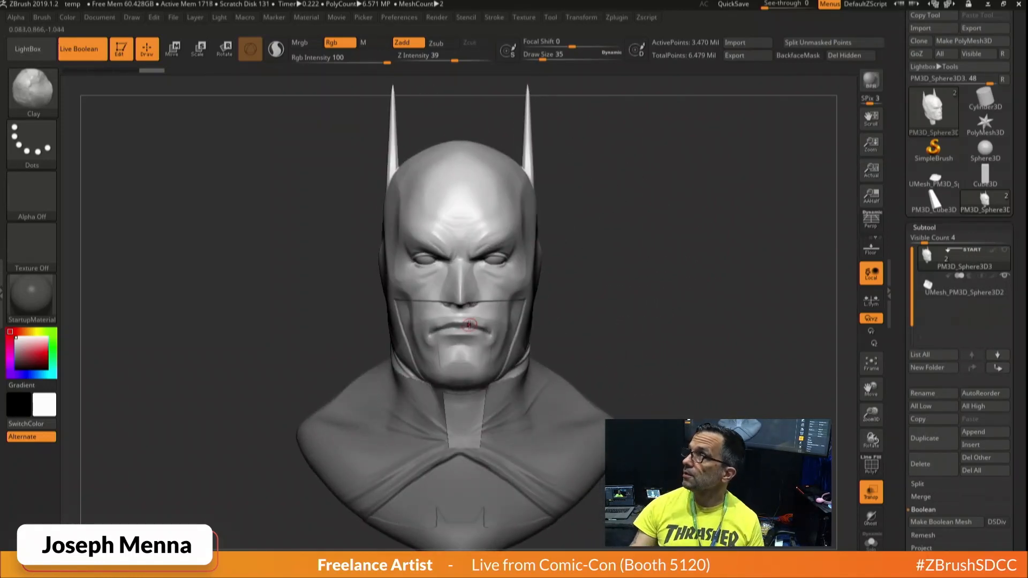